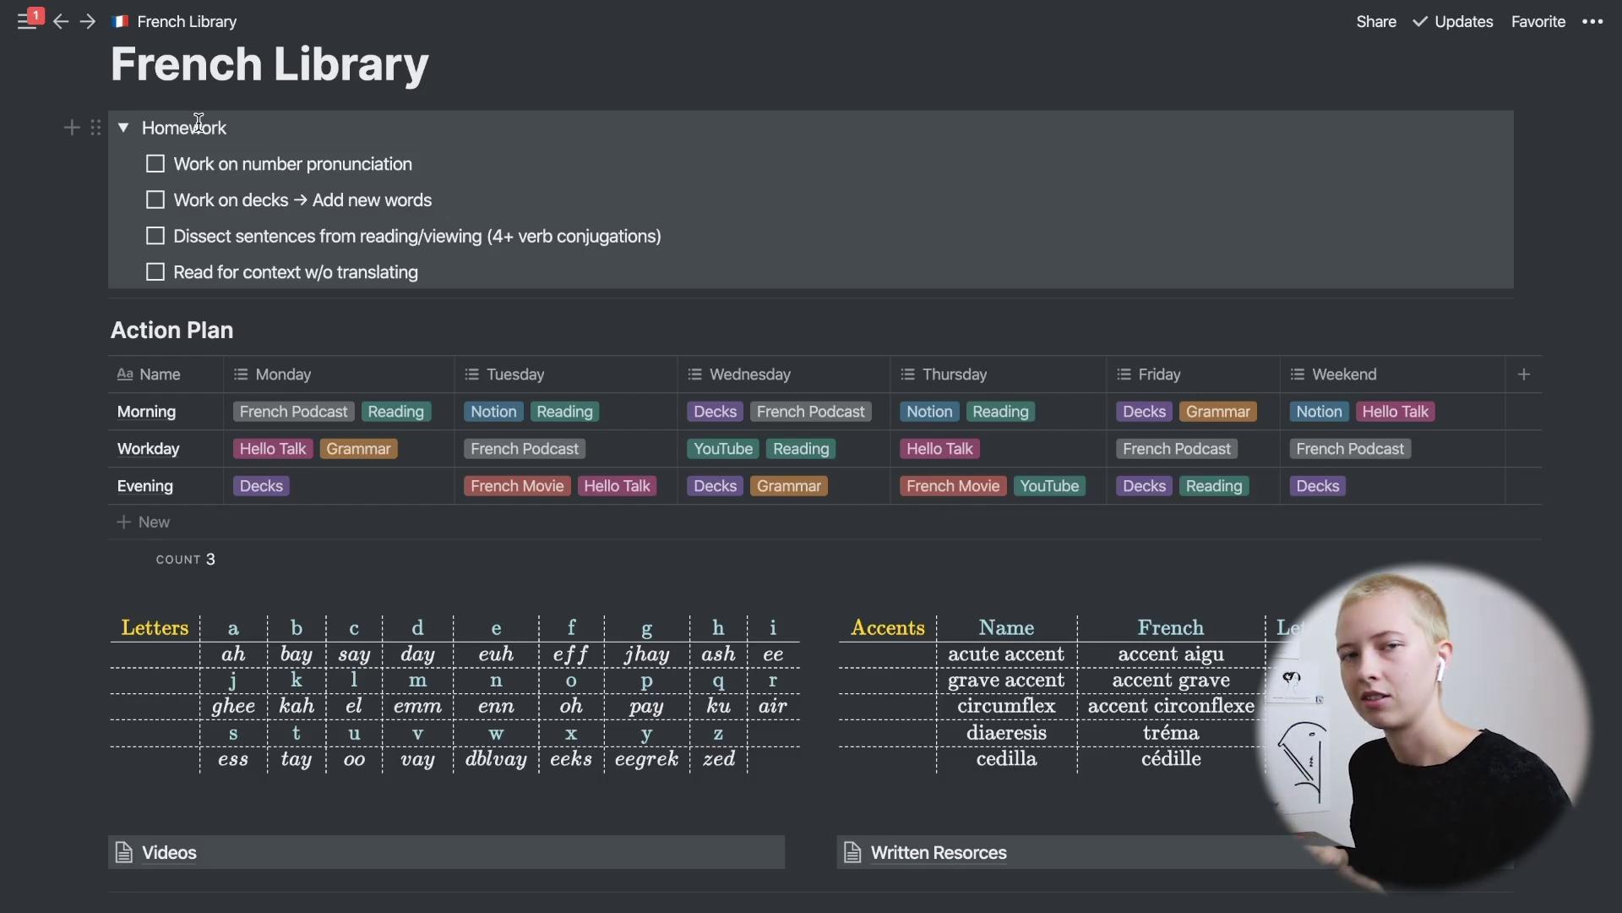
Collapse the Homework toggle list on the French Library page.
click(124, 127)
scroll(180, 137, down, 1)
scroll(180, 136, down, 1)
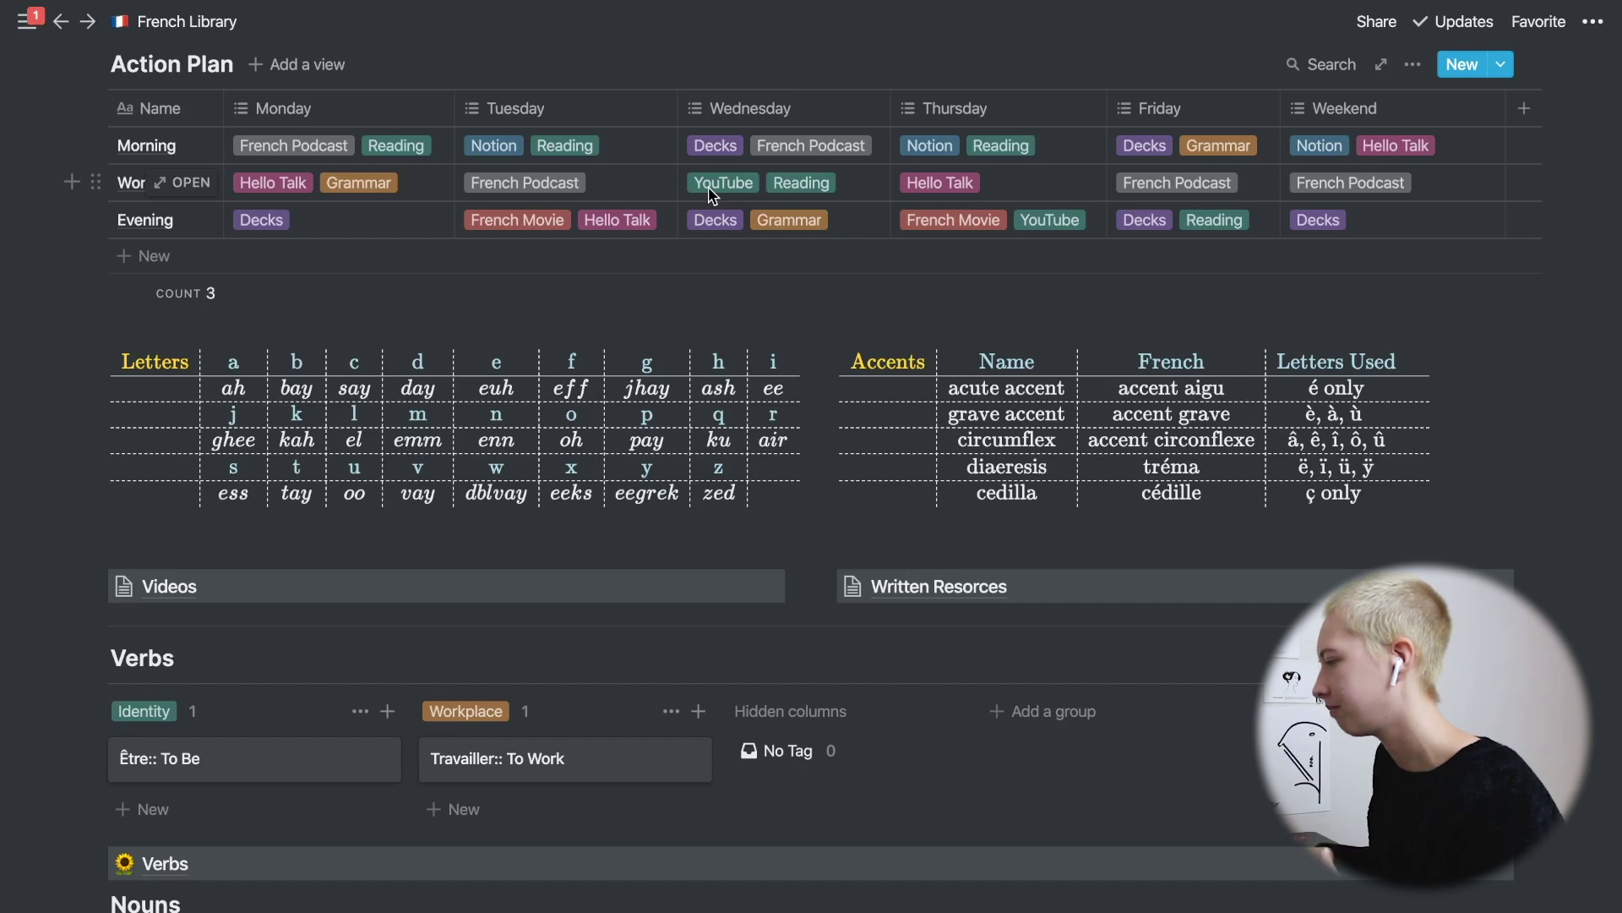
Open the equation source of the Letters table, read its code through to the end, and close it.
scroll(713, 194, down, 5)
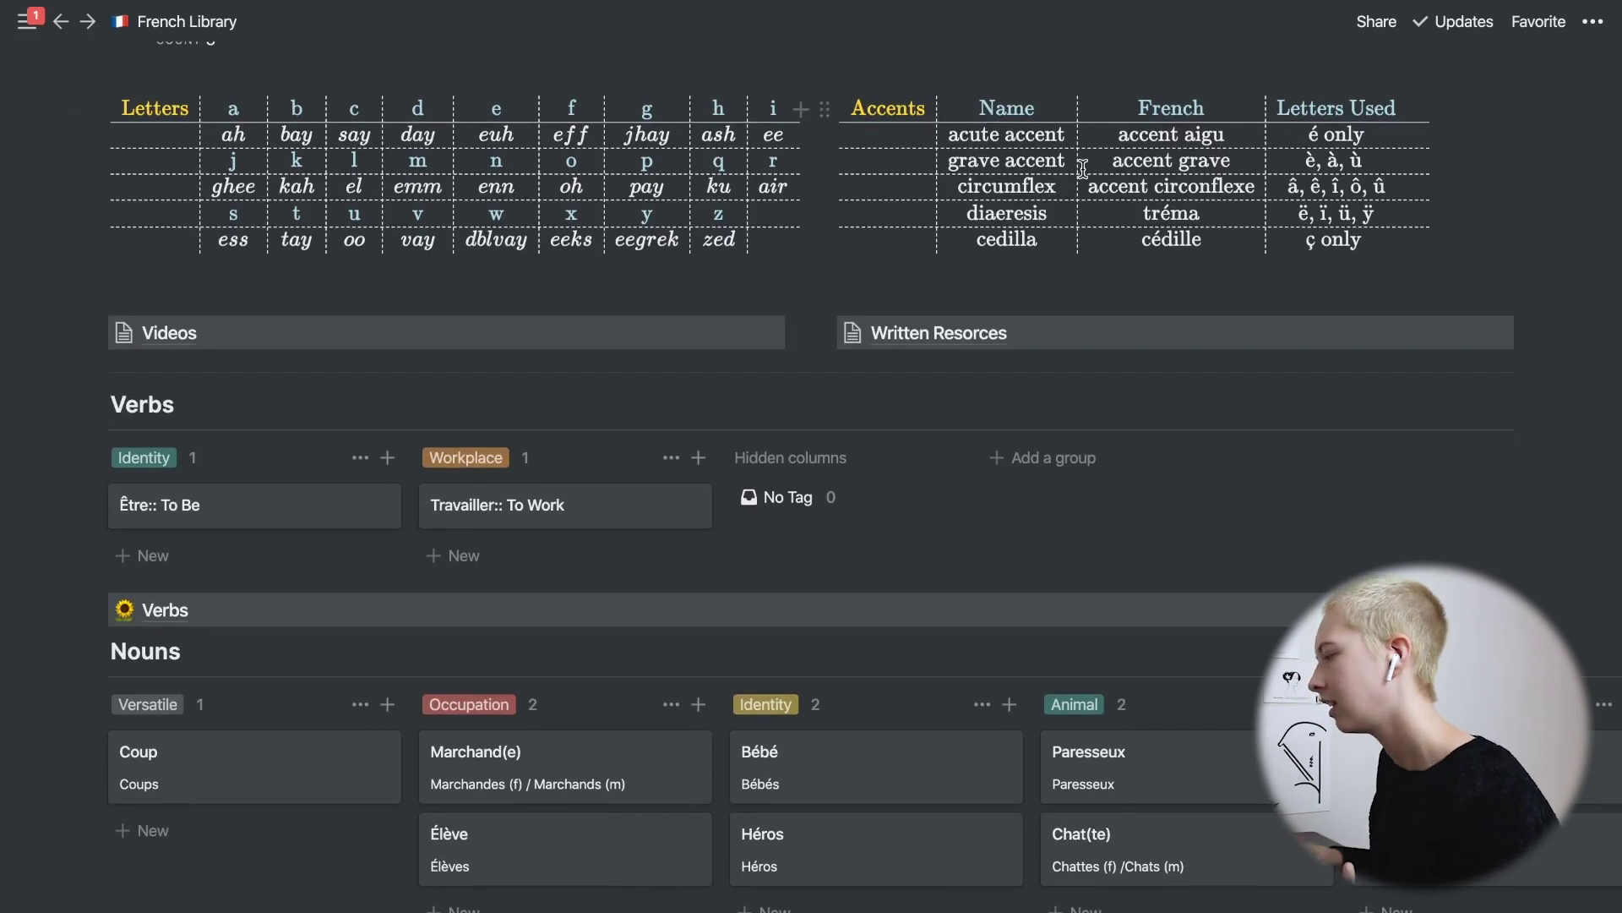
click(594, 215)
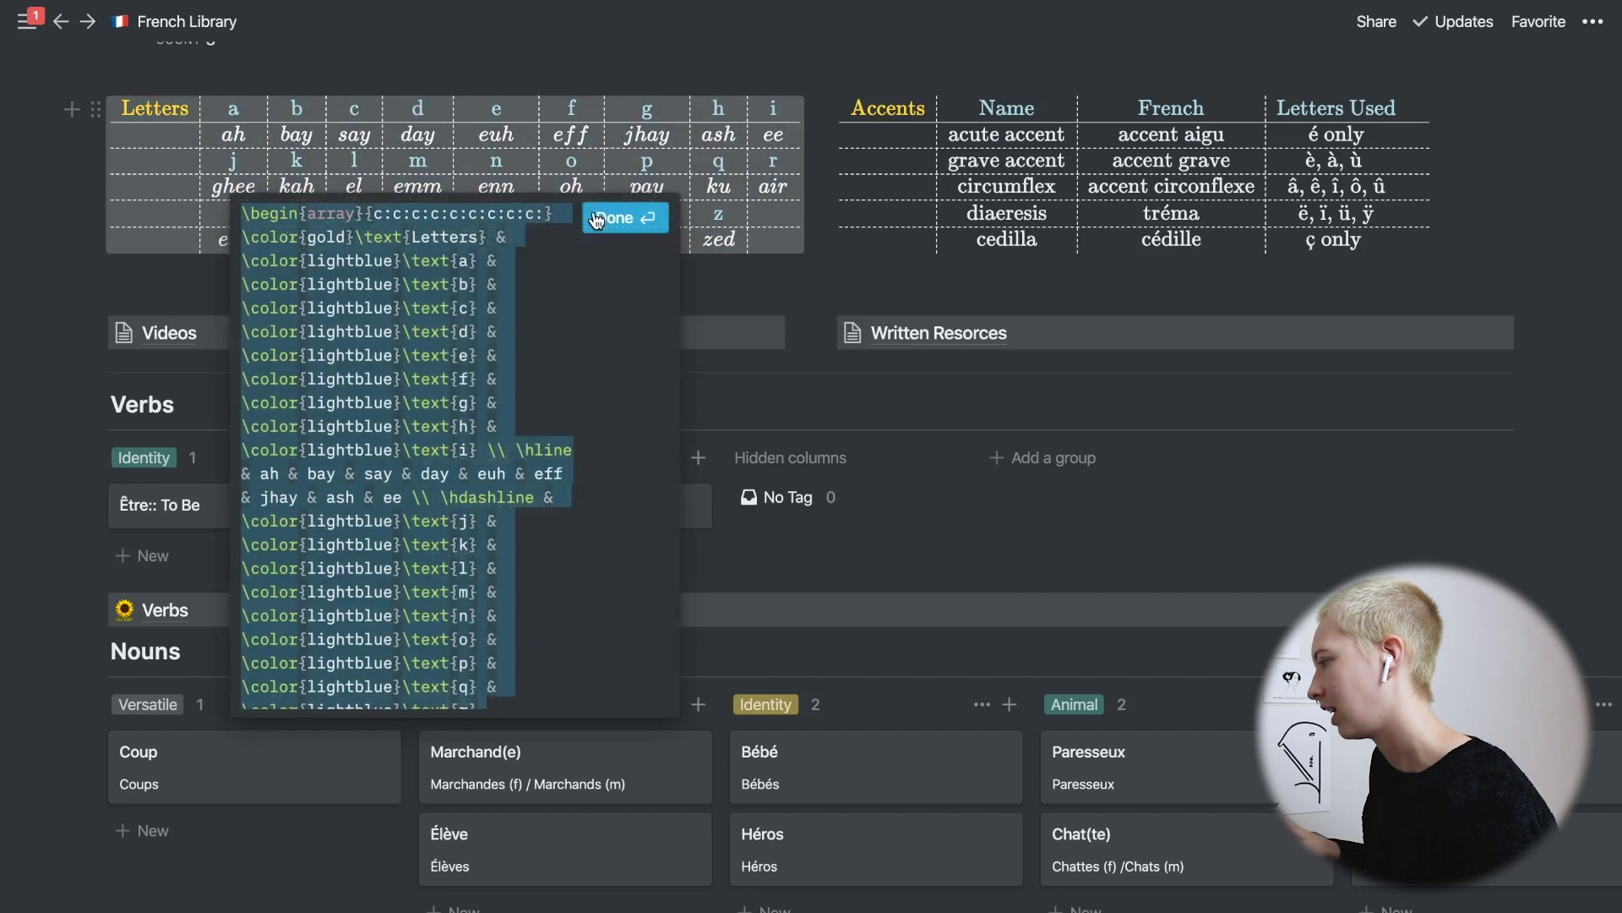
click(615, 311)
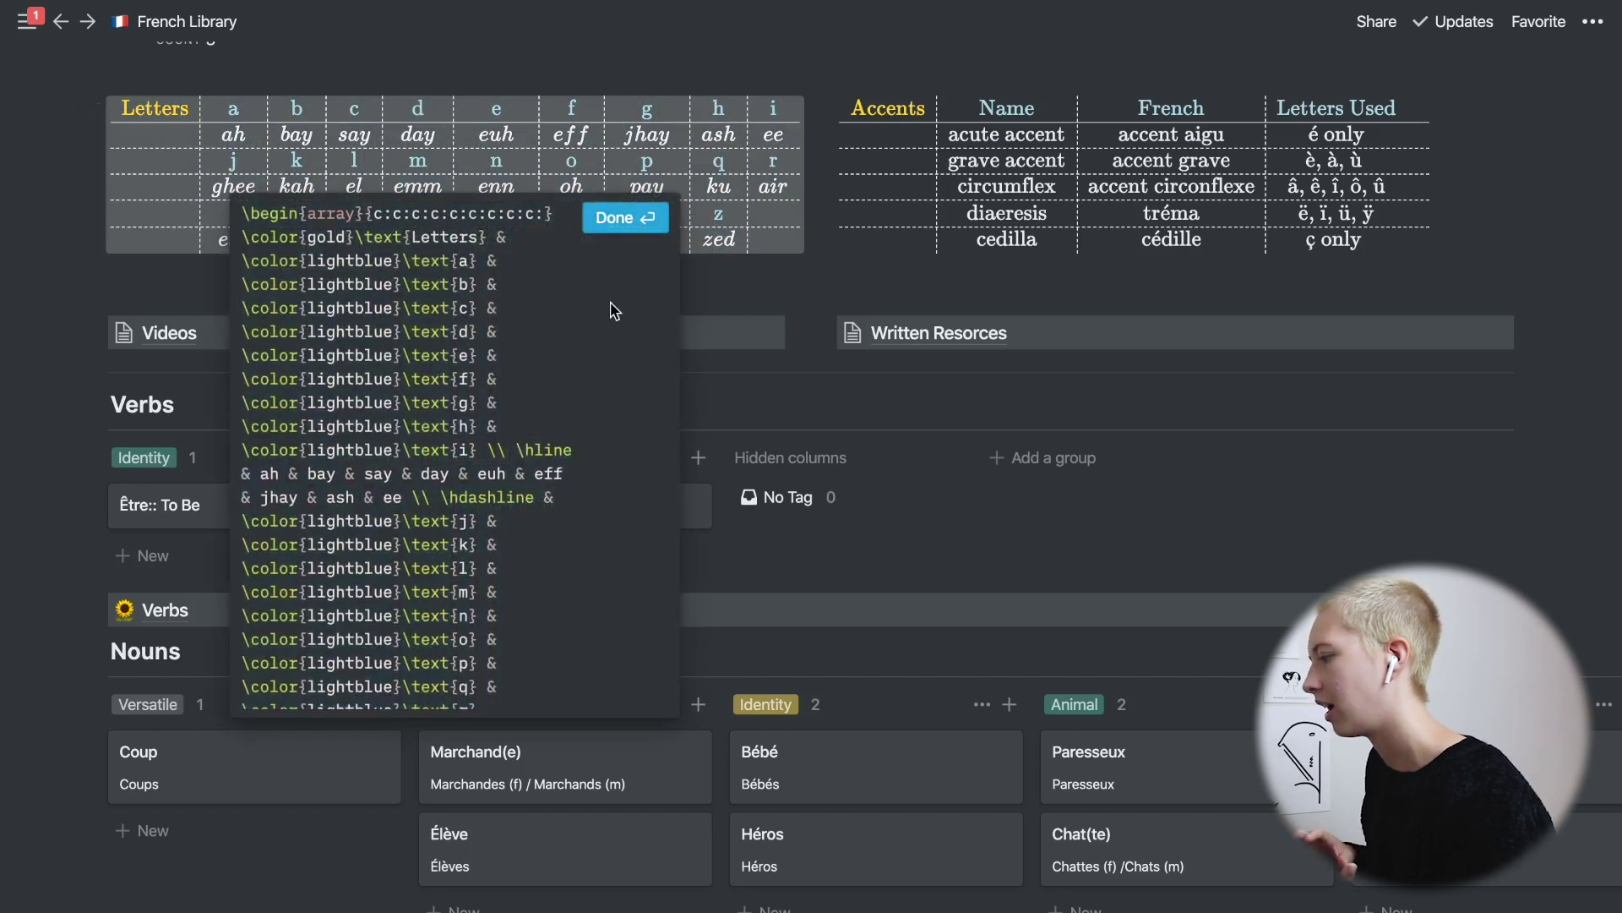
scroll(424, 559, down, 3)
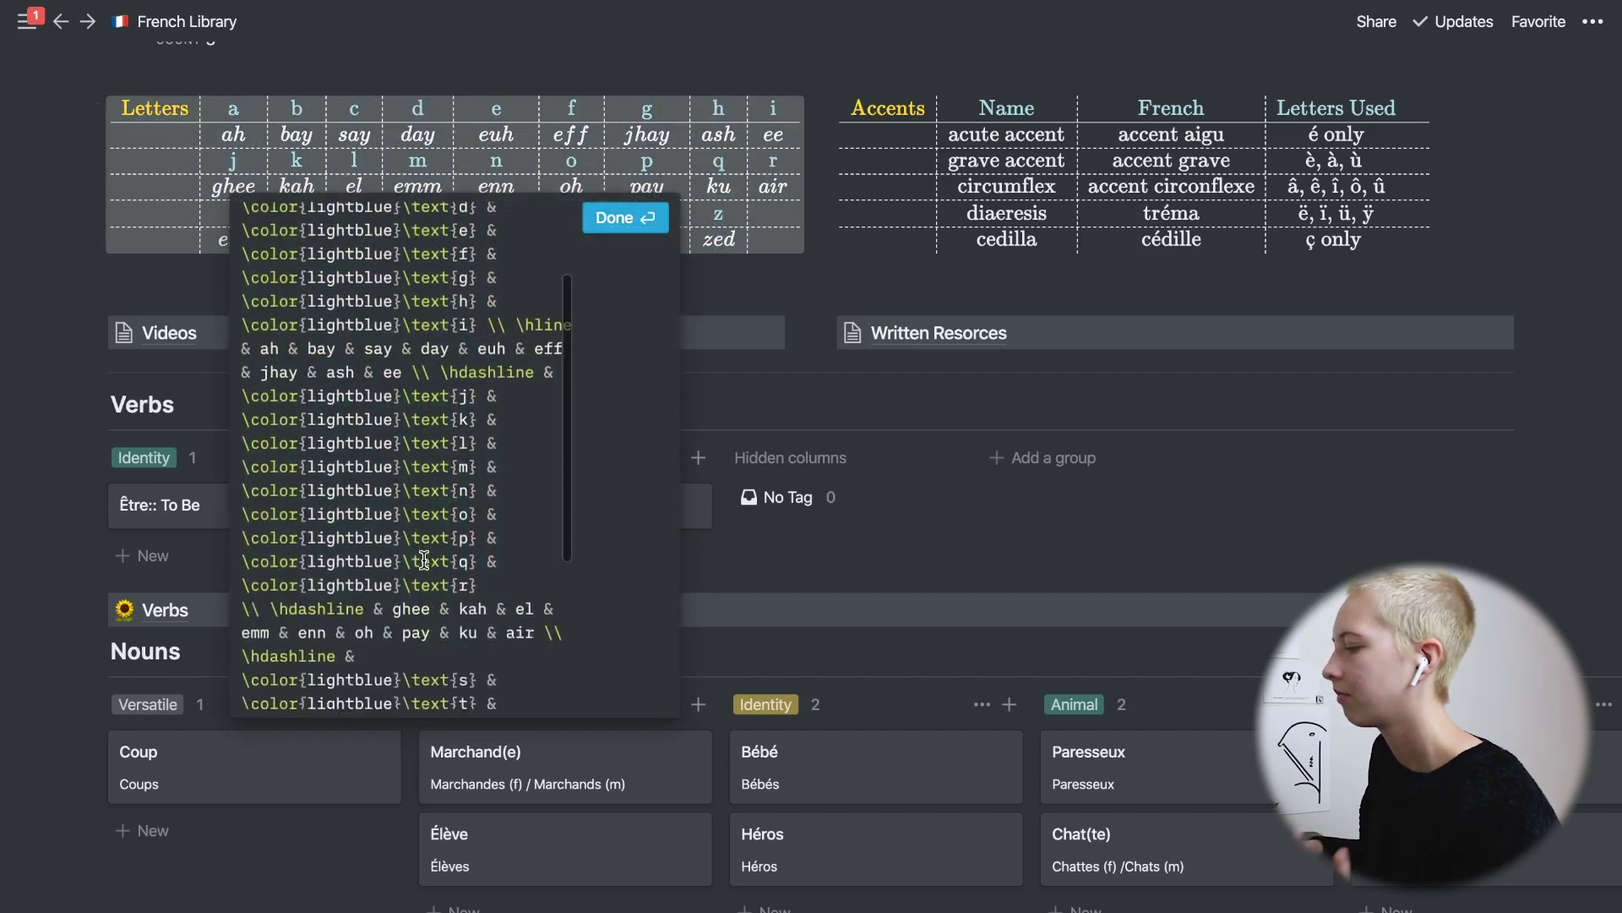
scroll(424, 560, down, 1)
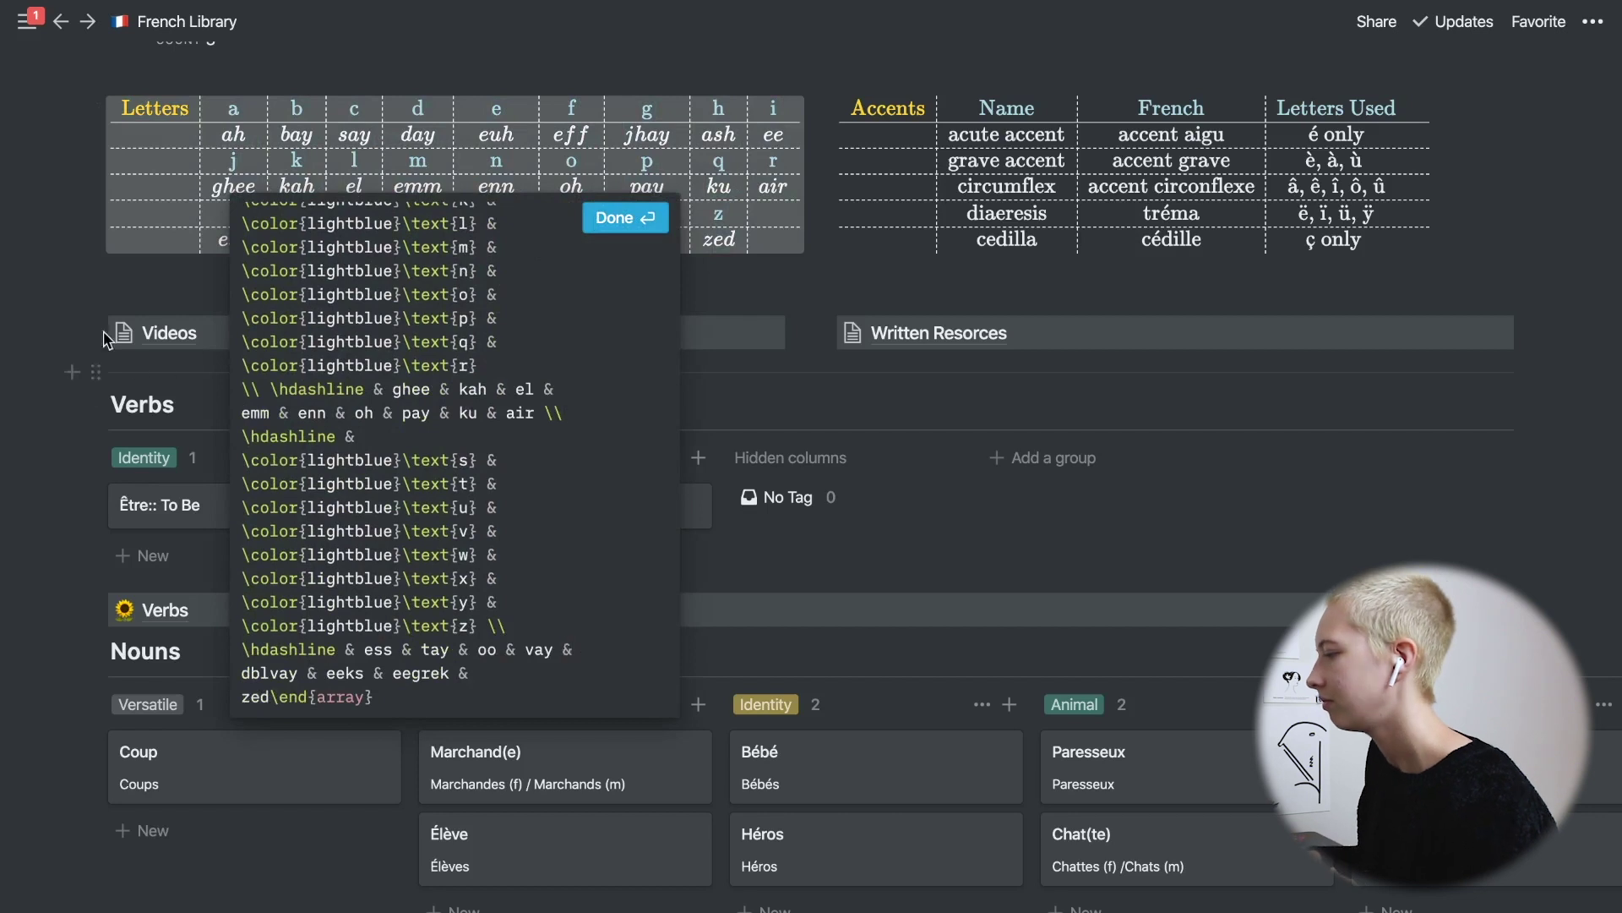
click(73, 321)
Open the Videos page and preview the embedded video in the "5 Best Language Learning Apps 2019" entry.
scroll(1438, 377, down, 3)
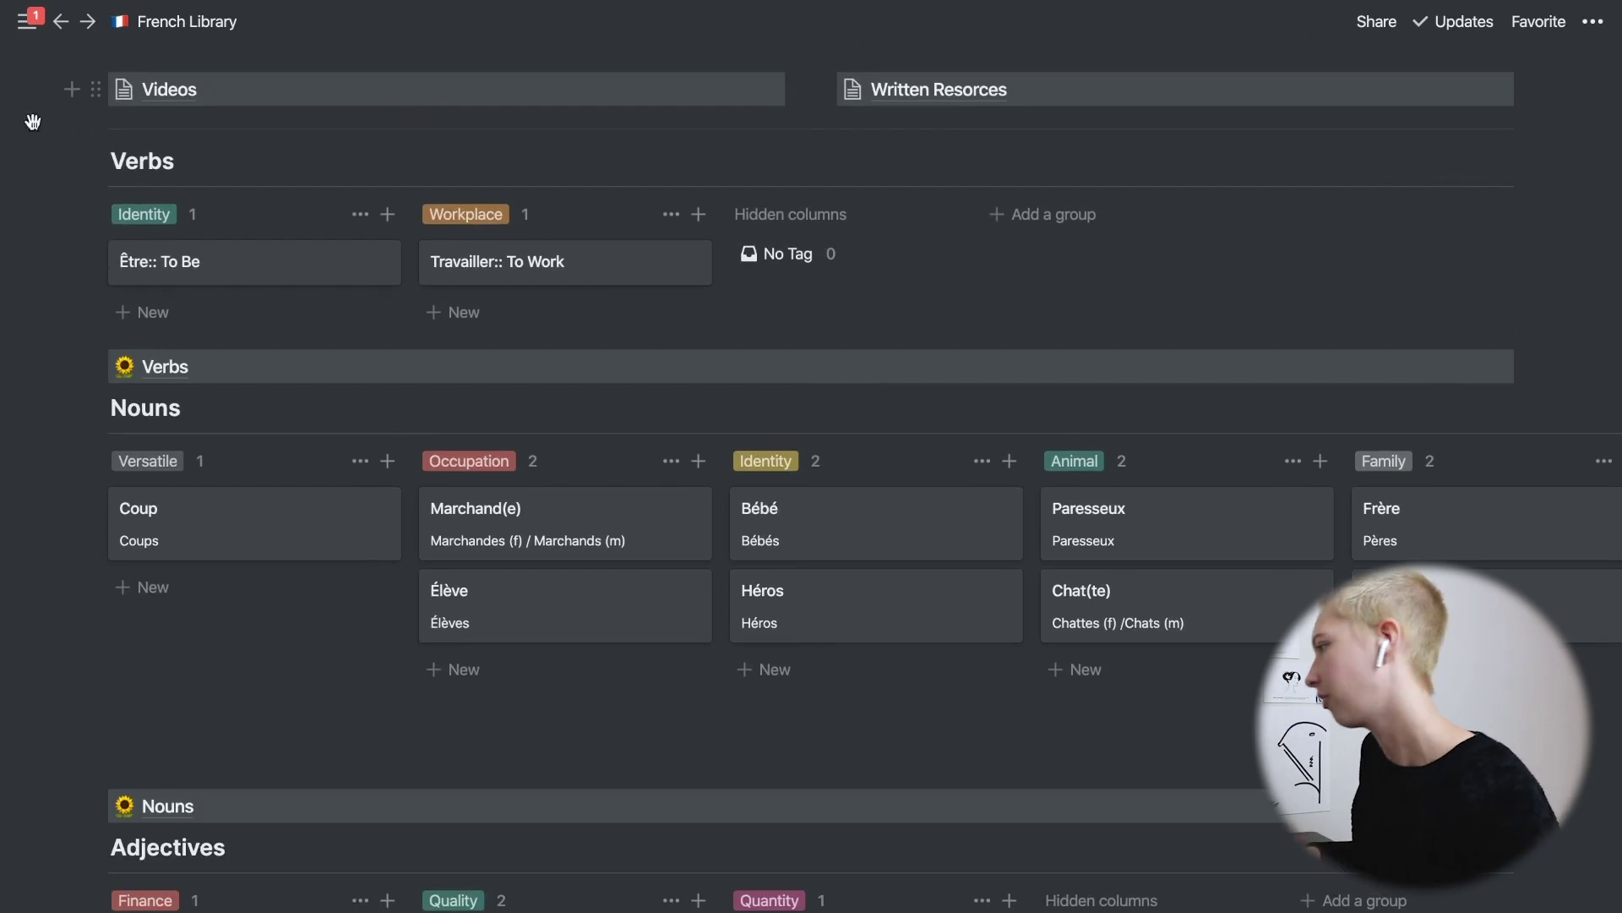
click(172, 90)
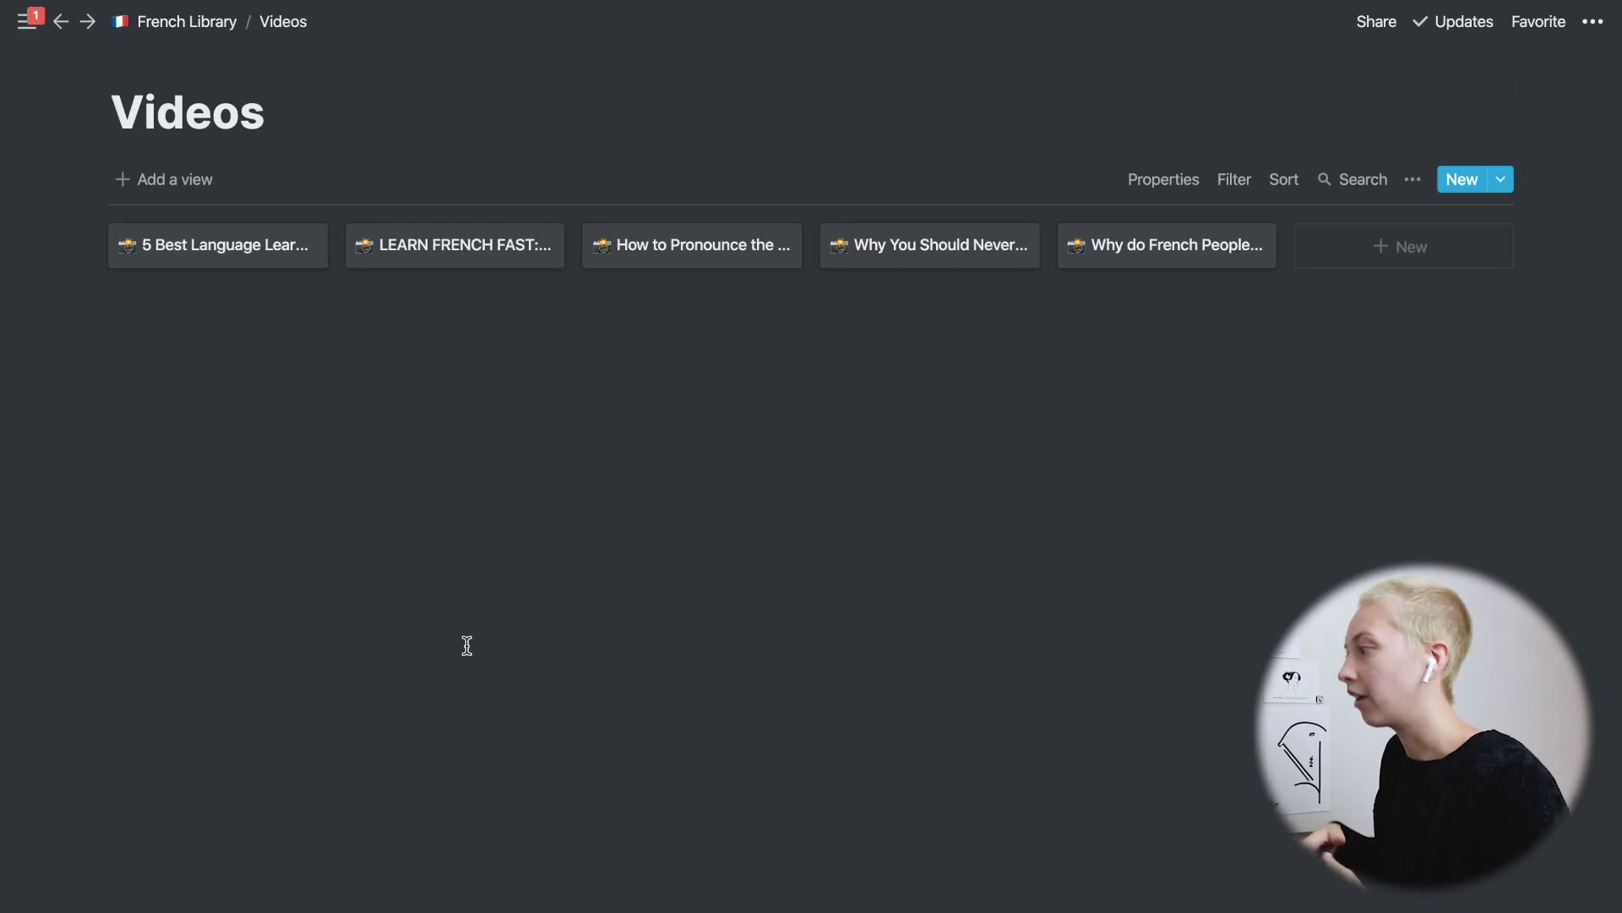
click(255, 257)
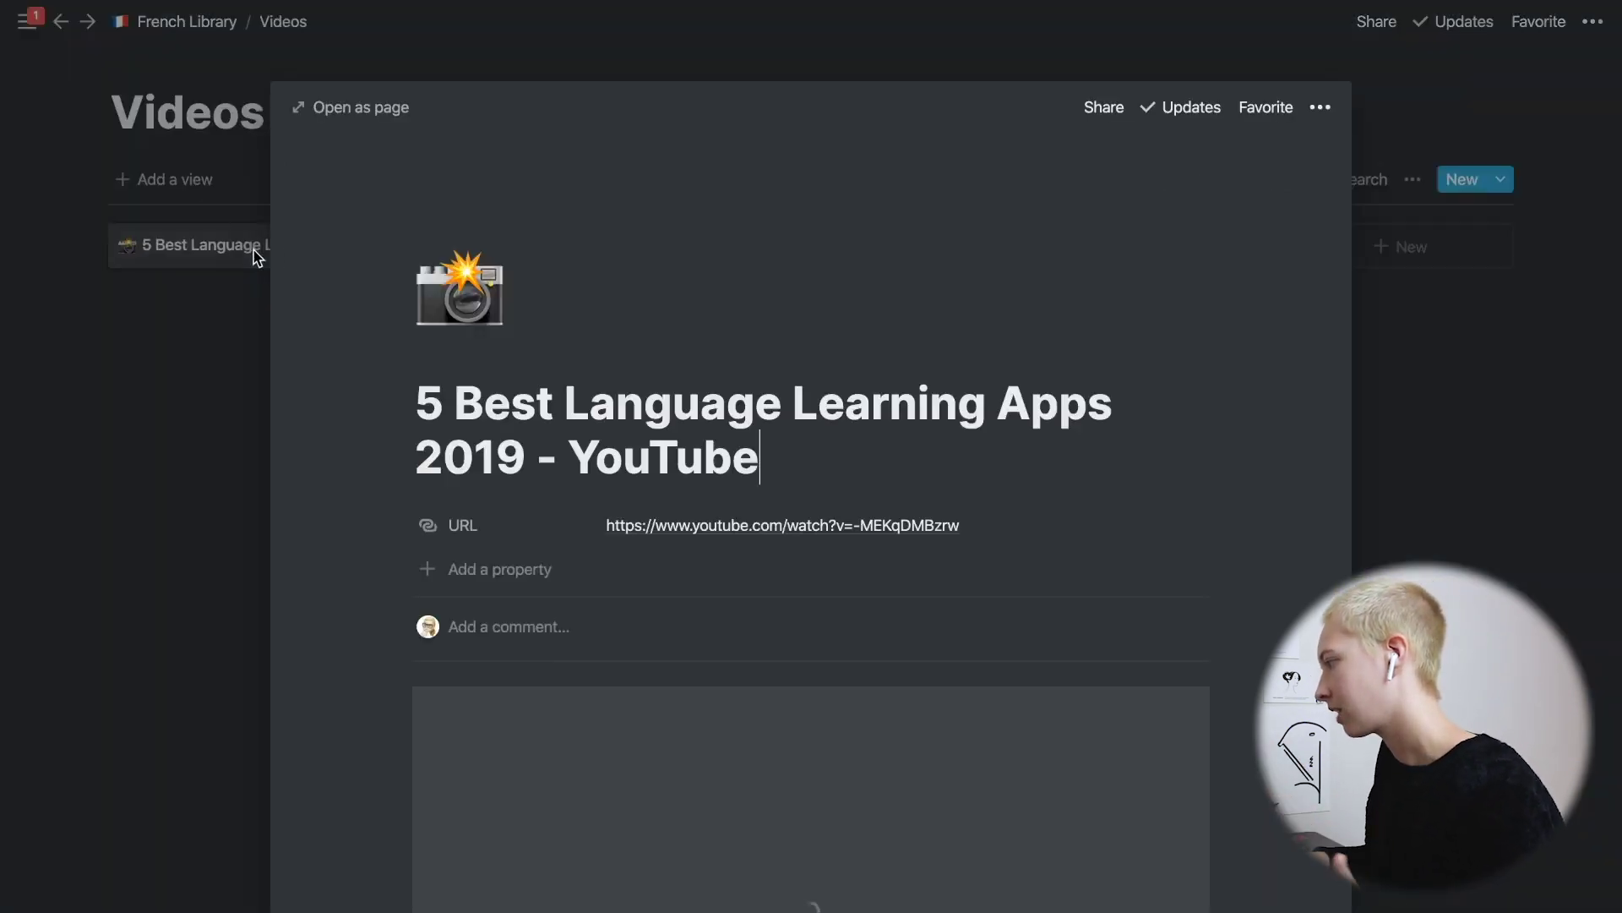
scroll(524, 393, down, 3)
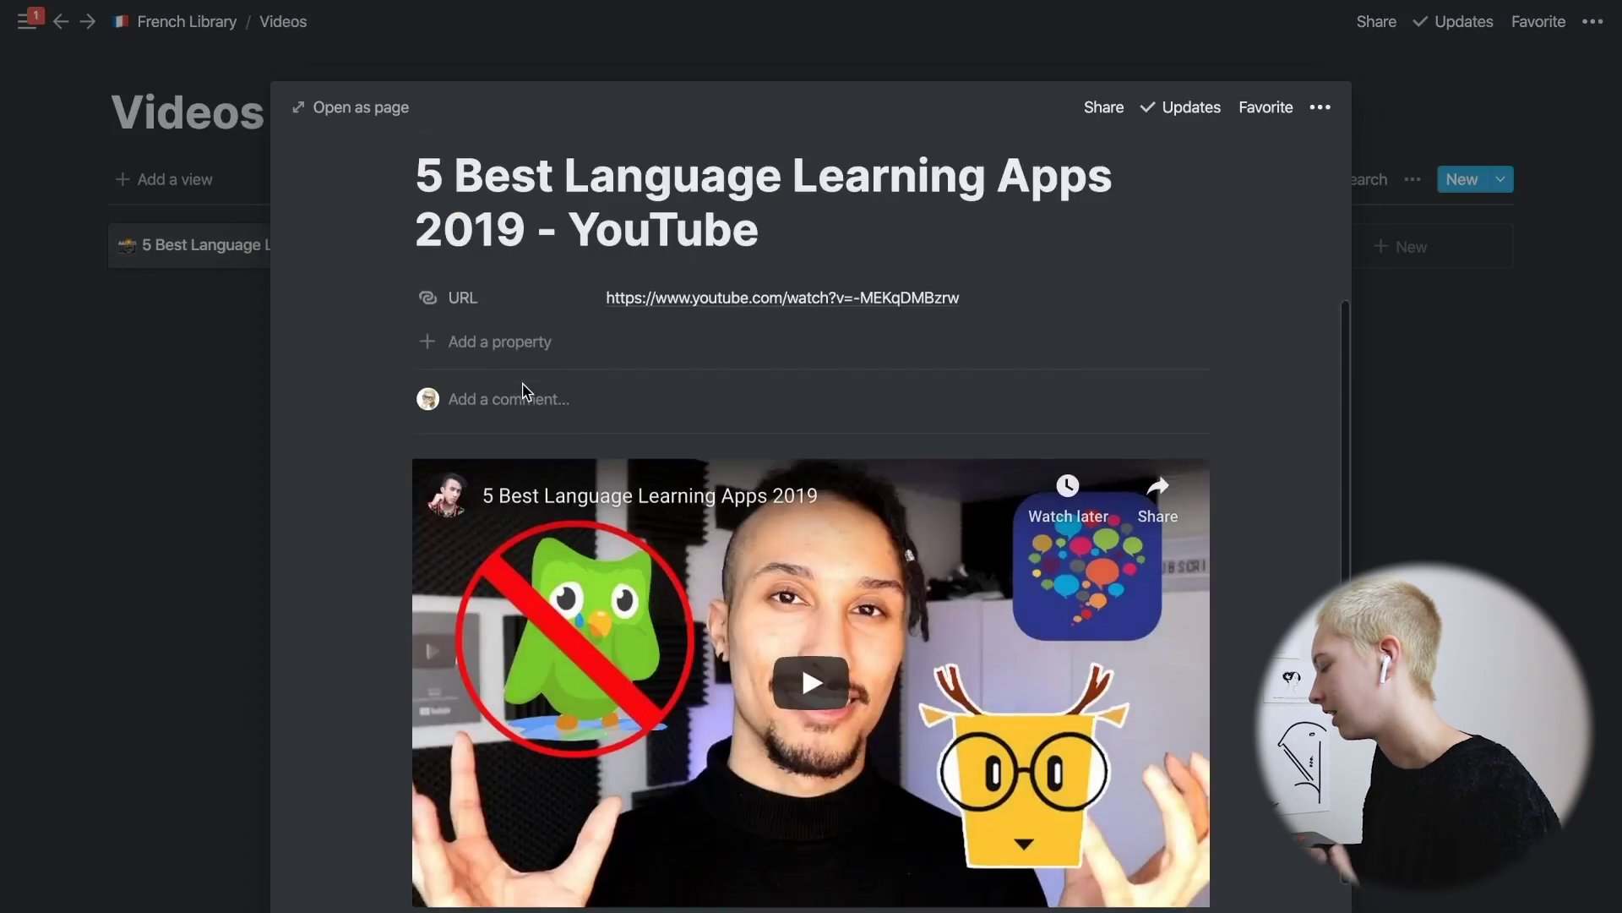
click(230, 385)
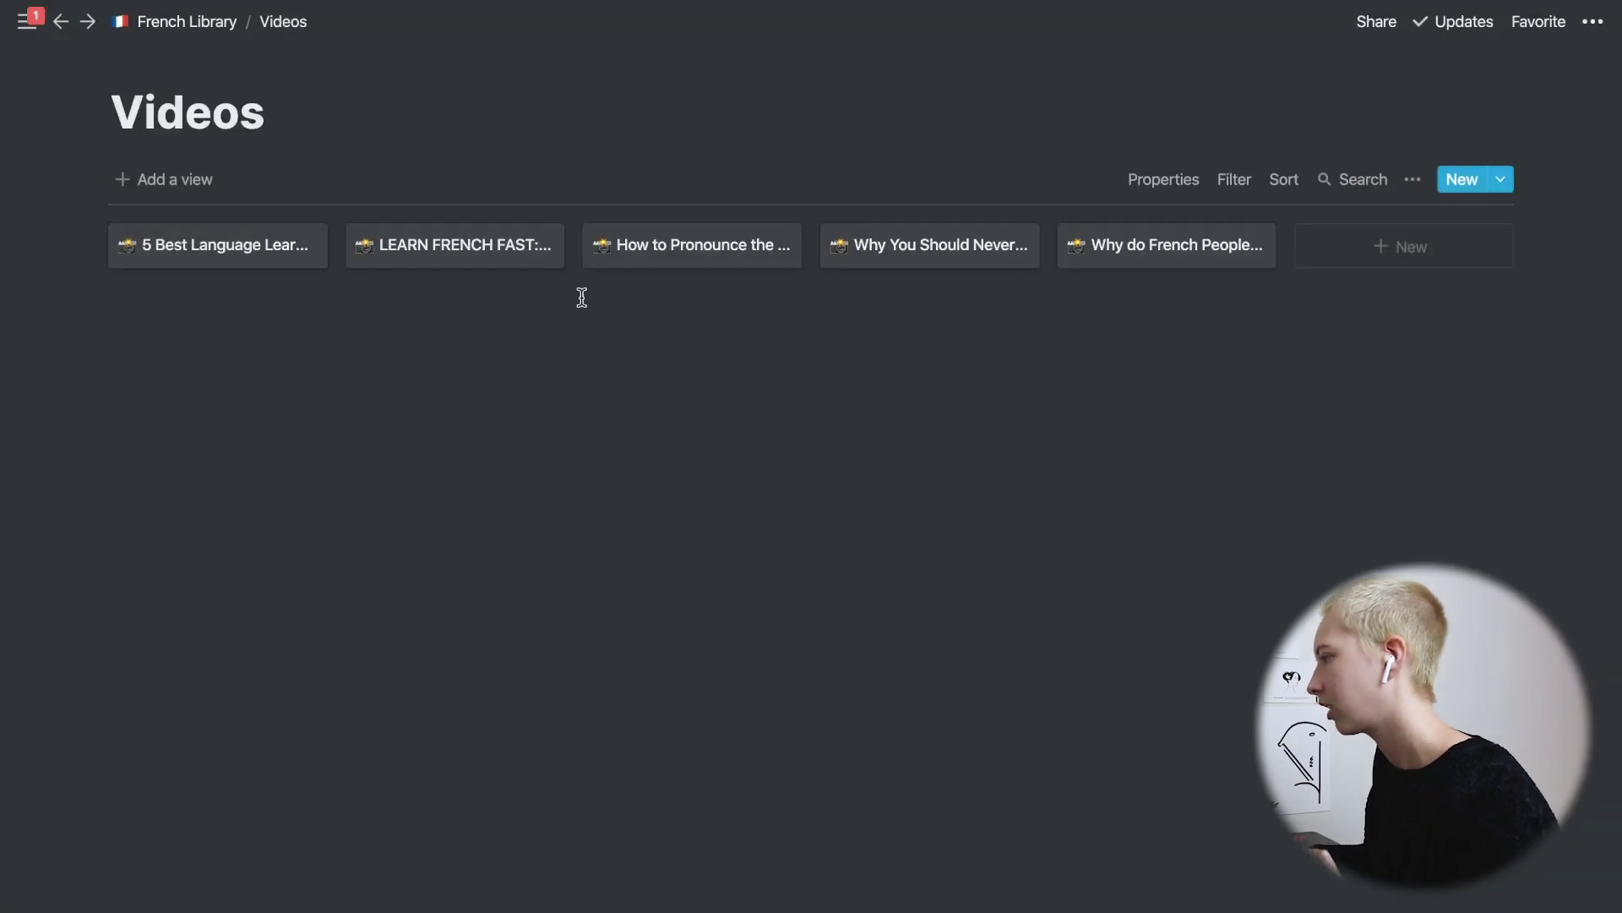
Preview the video entries on pronouncing the French "R" and why French people sound French, and return to the French Library page.
click(675, 257)
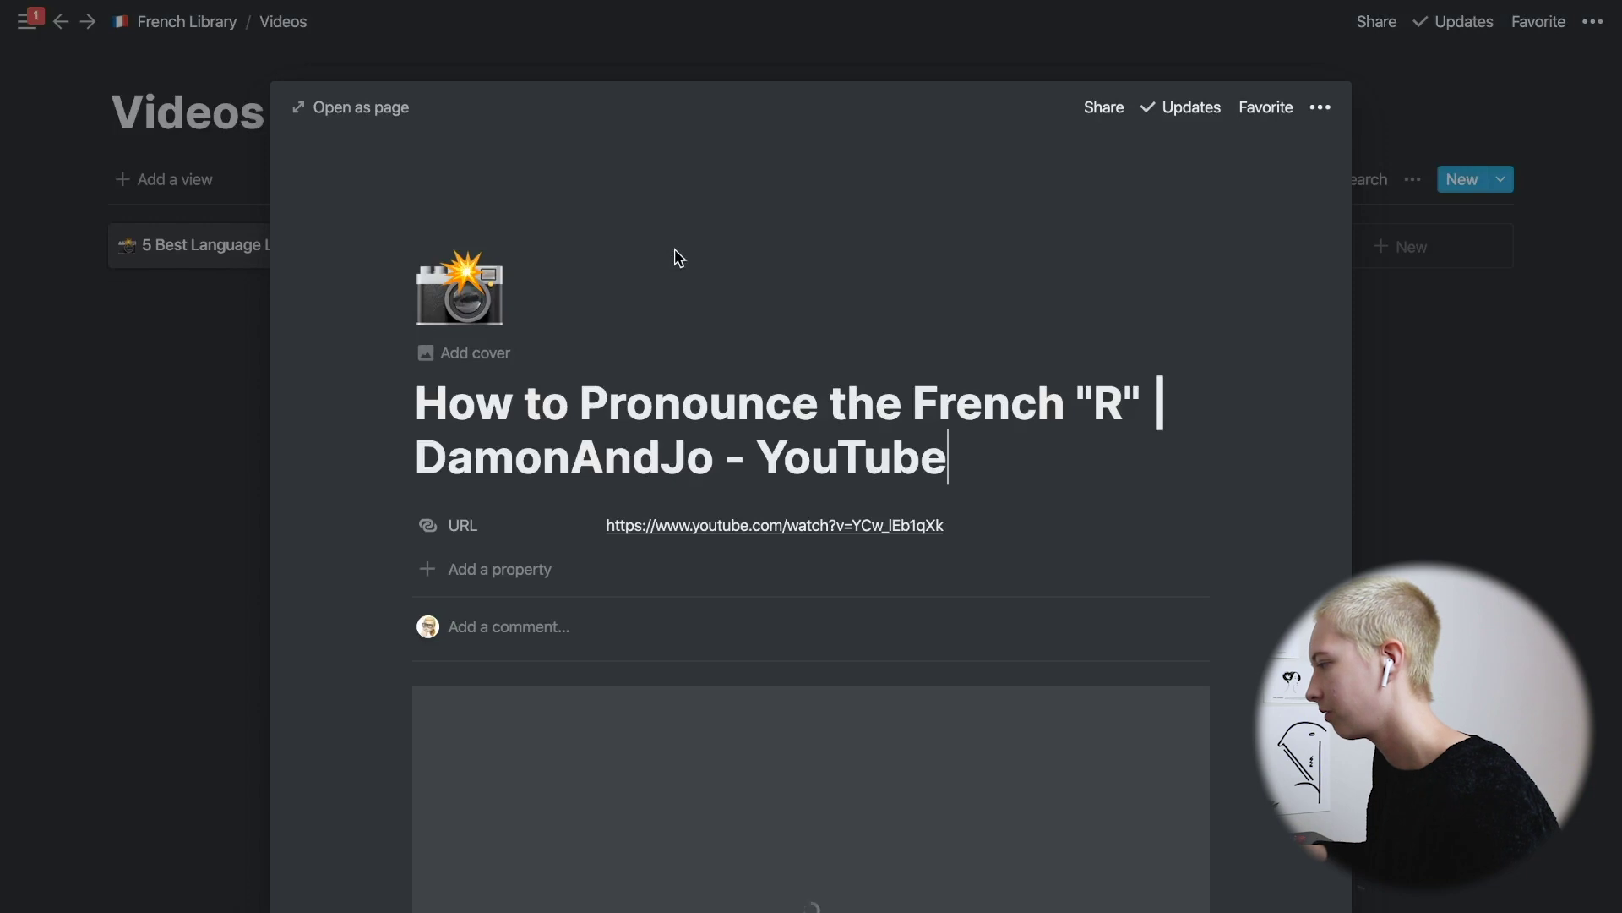
click(217, 365)
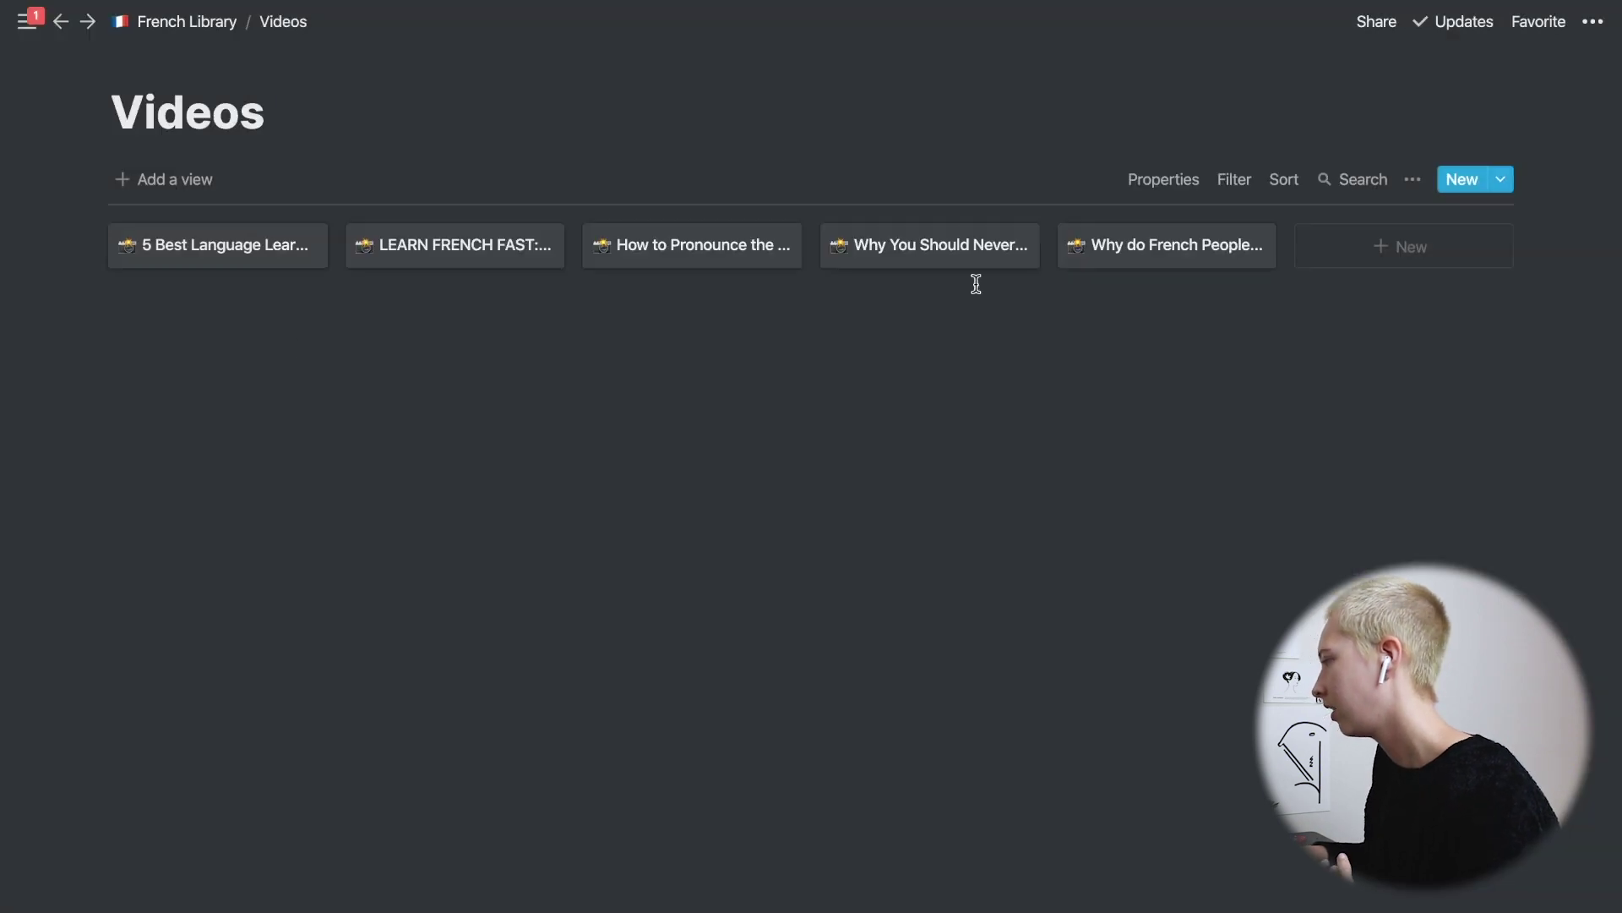
click(1122, 267)
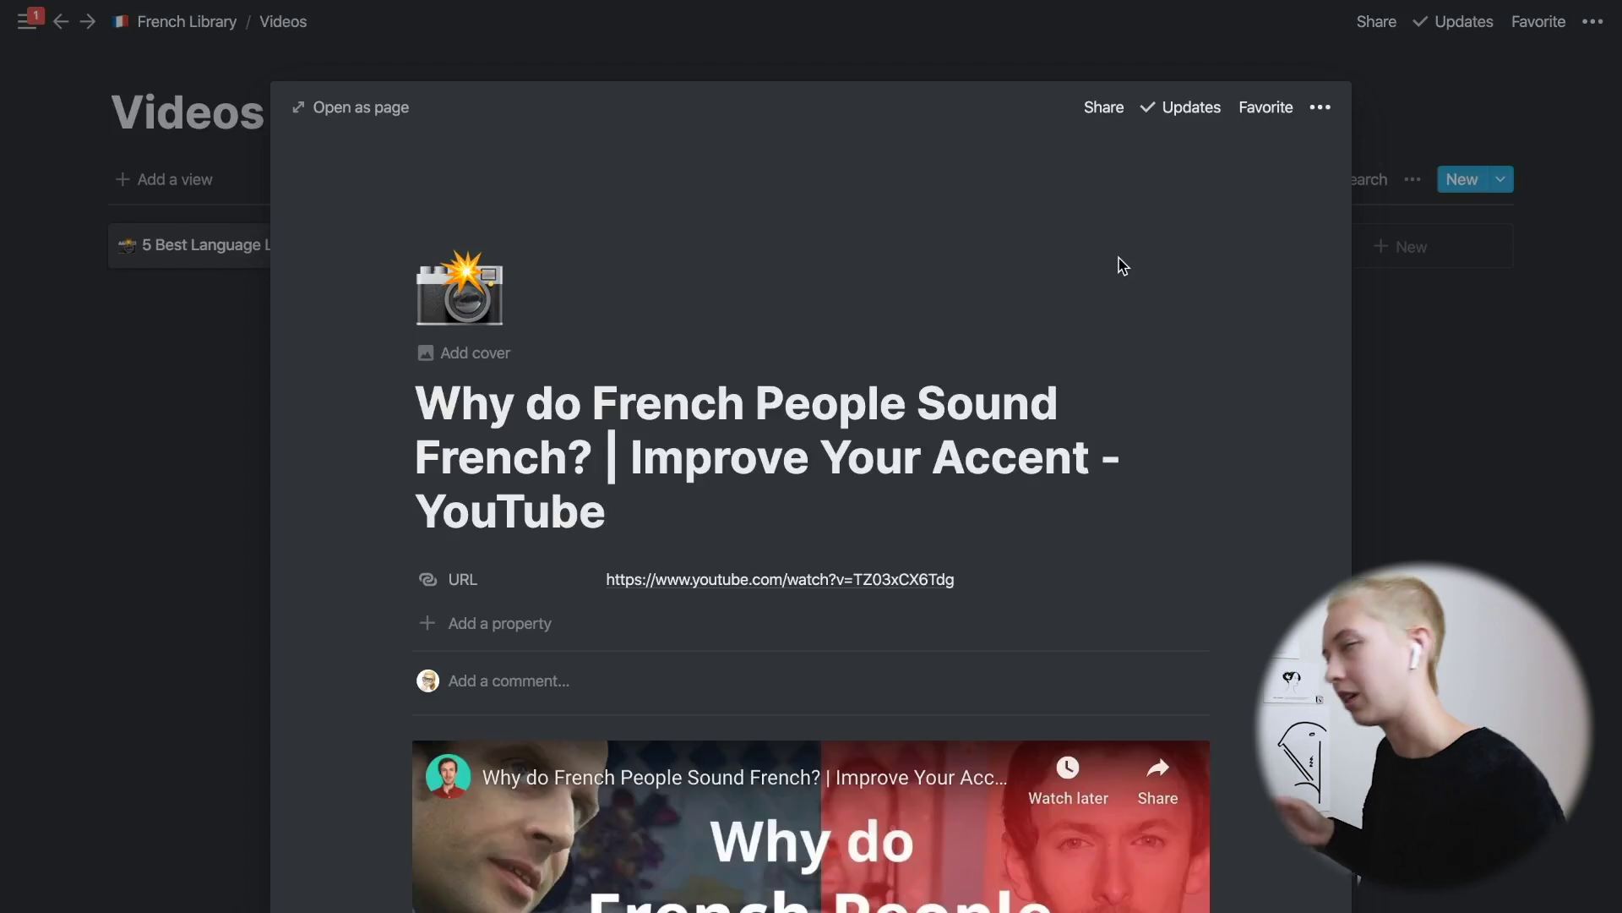
click(169, 13)
click(199, 22)
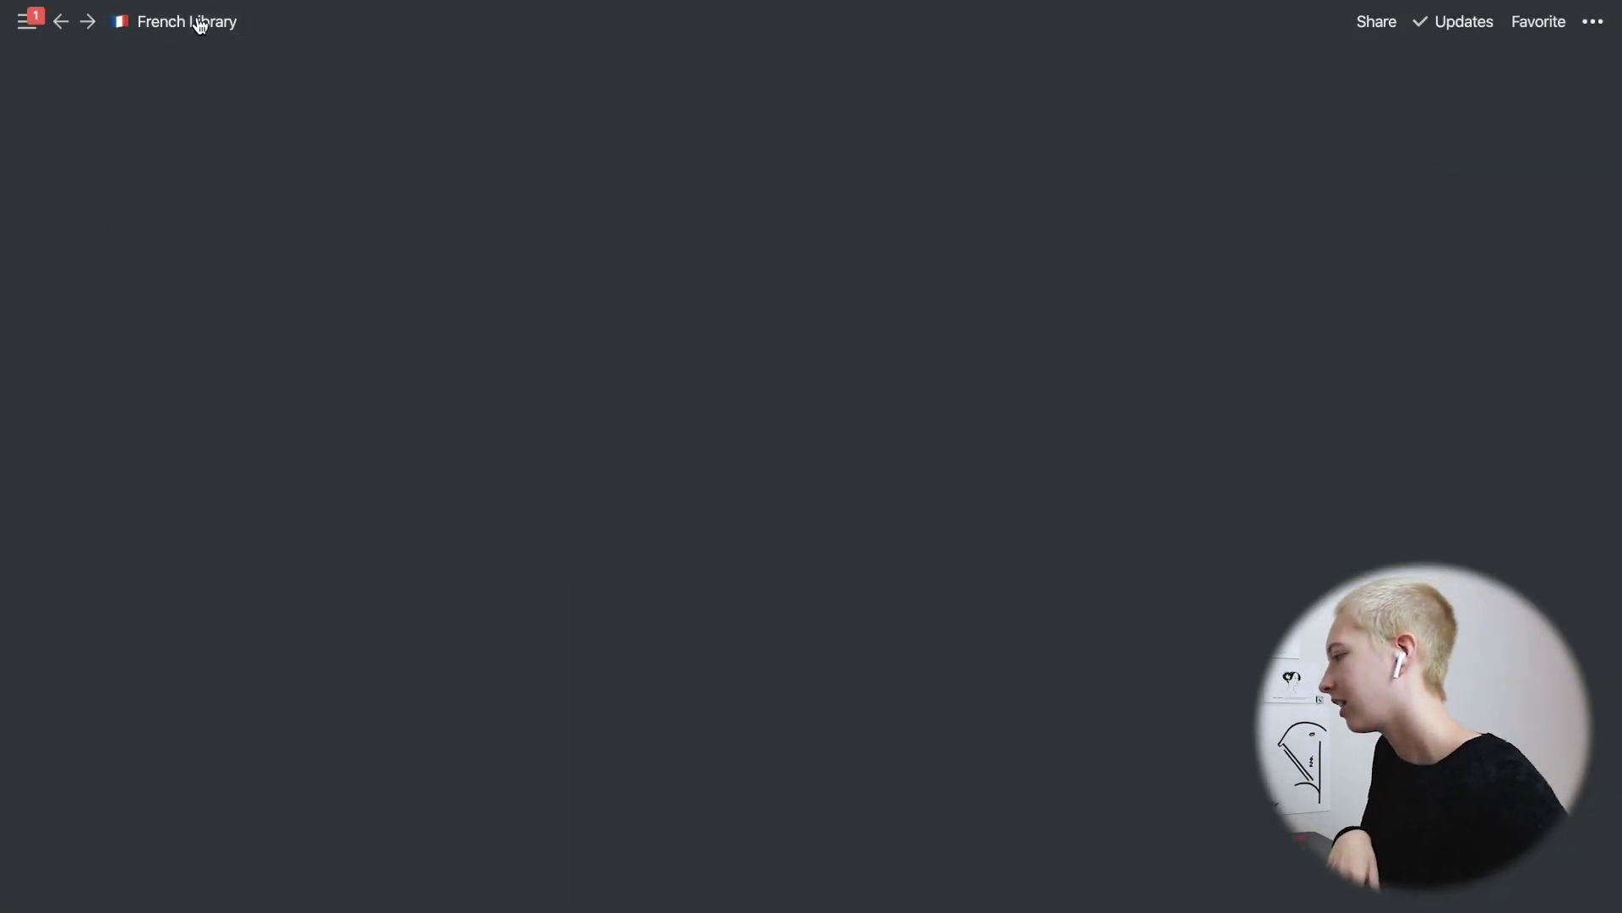
View the list of entries on the Written Resorces page and return to the French Library page.
scroll(837, 850, down, 5)
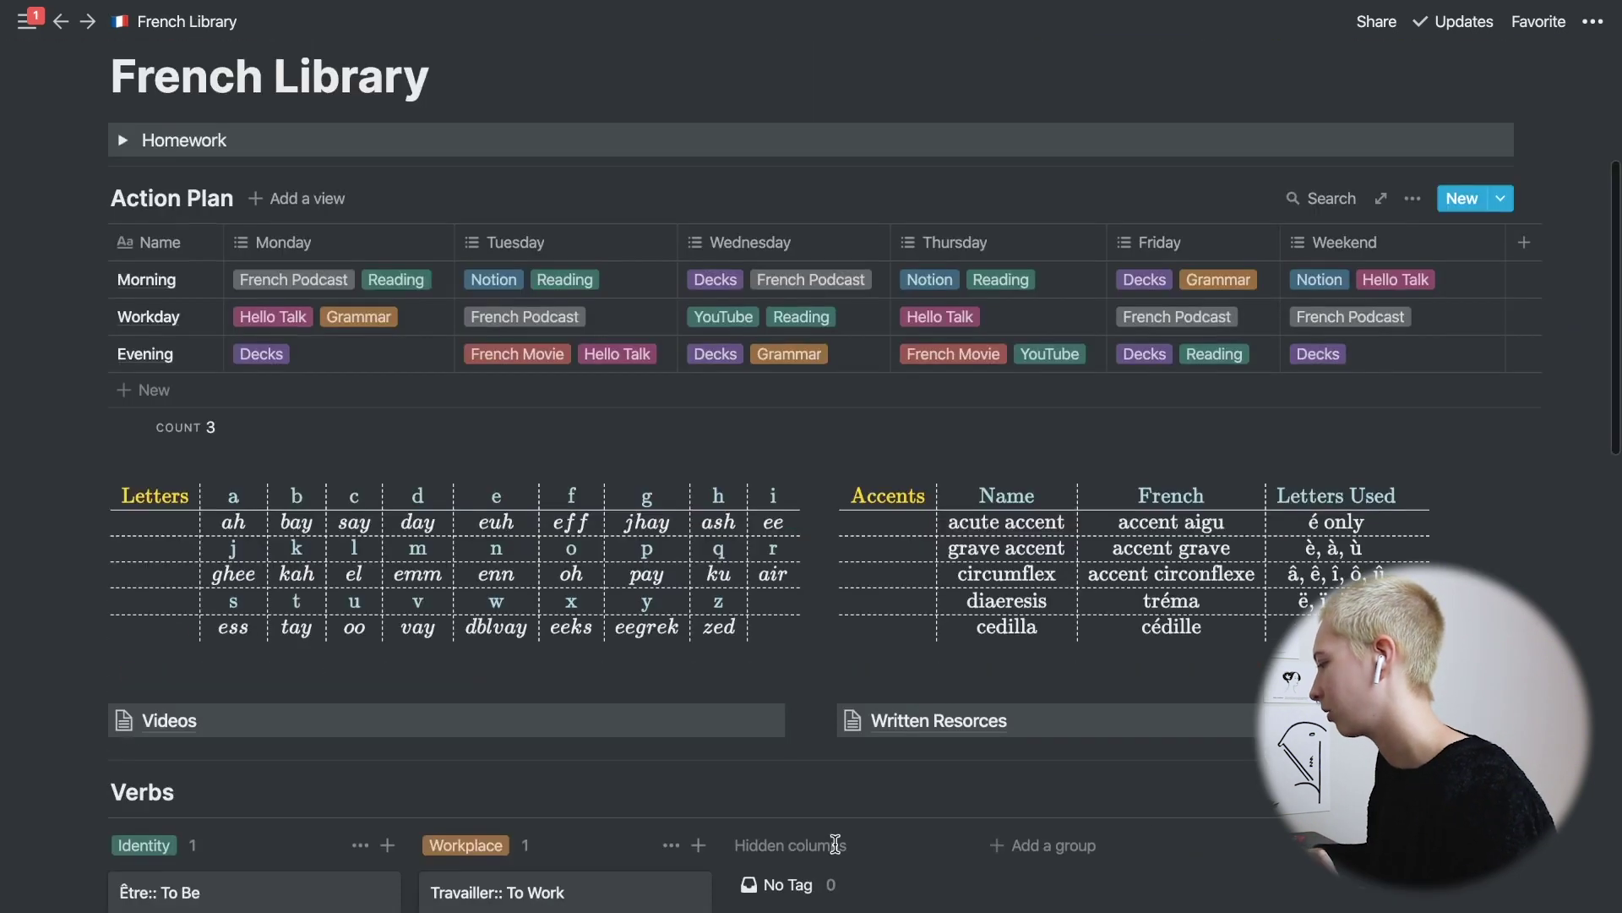
scroll(835, 845, down, 5)
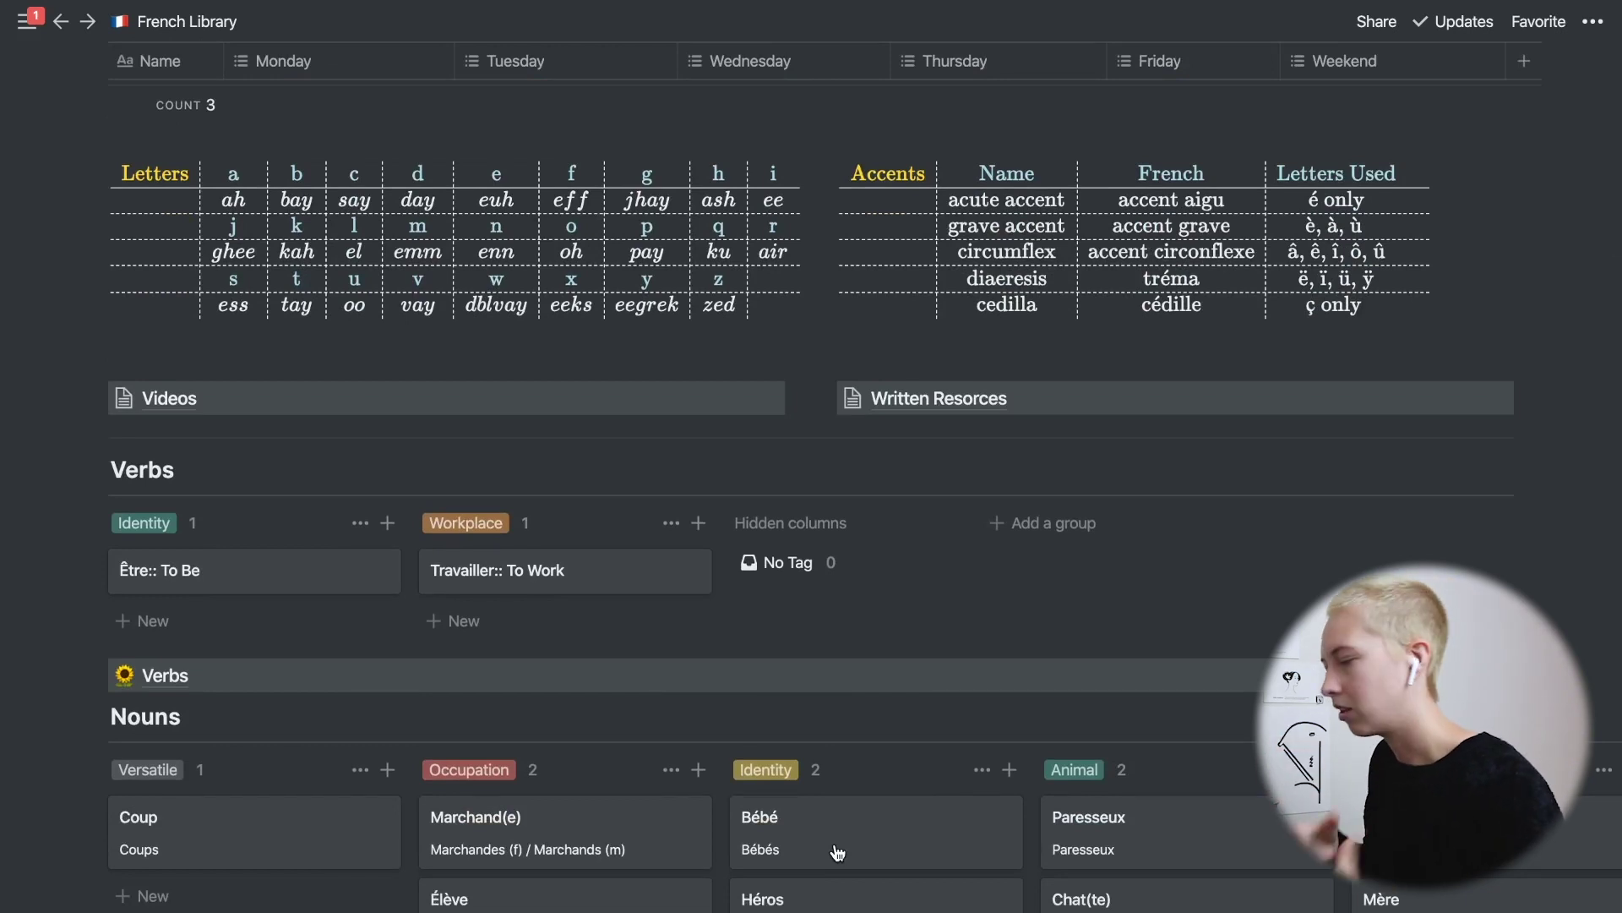
click(982, 396)
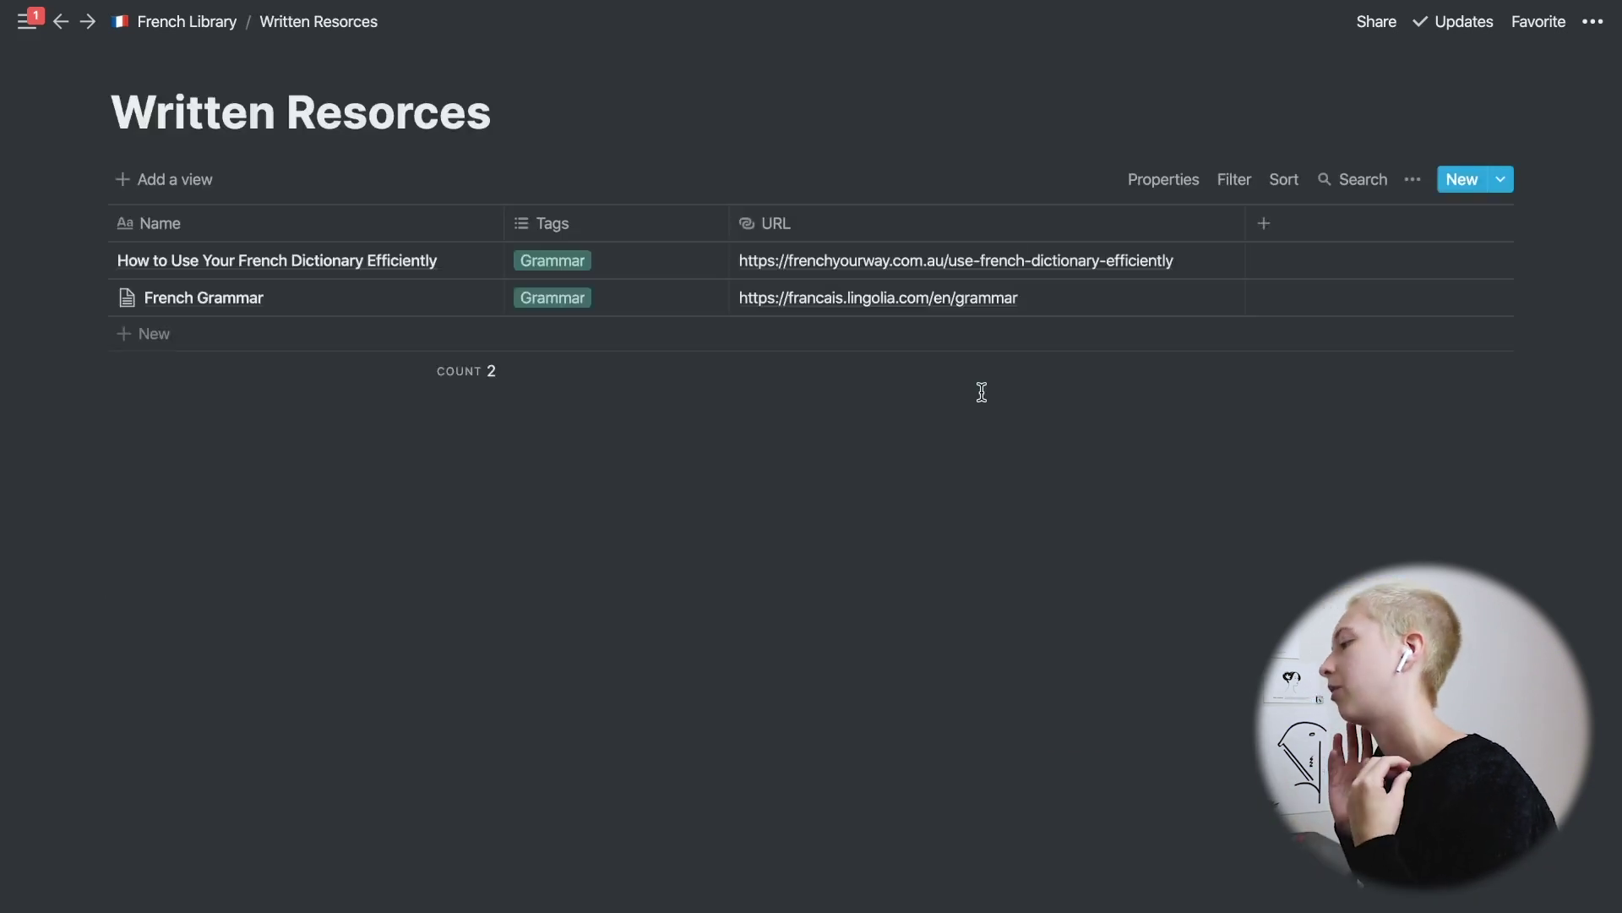
click(221, 32)
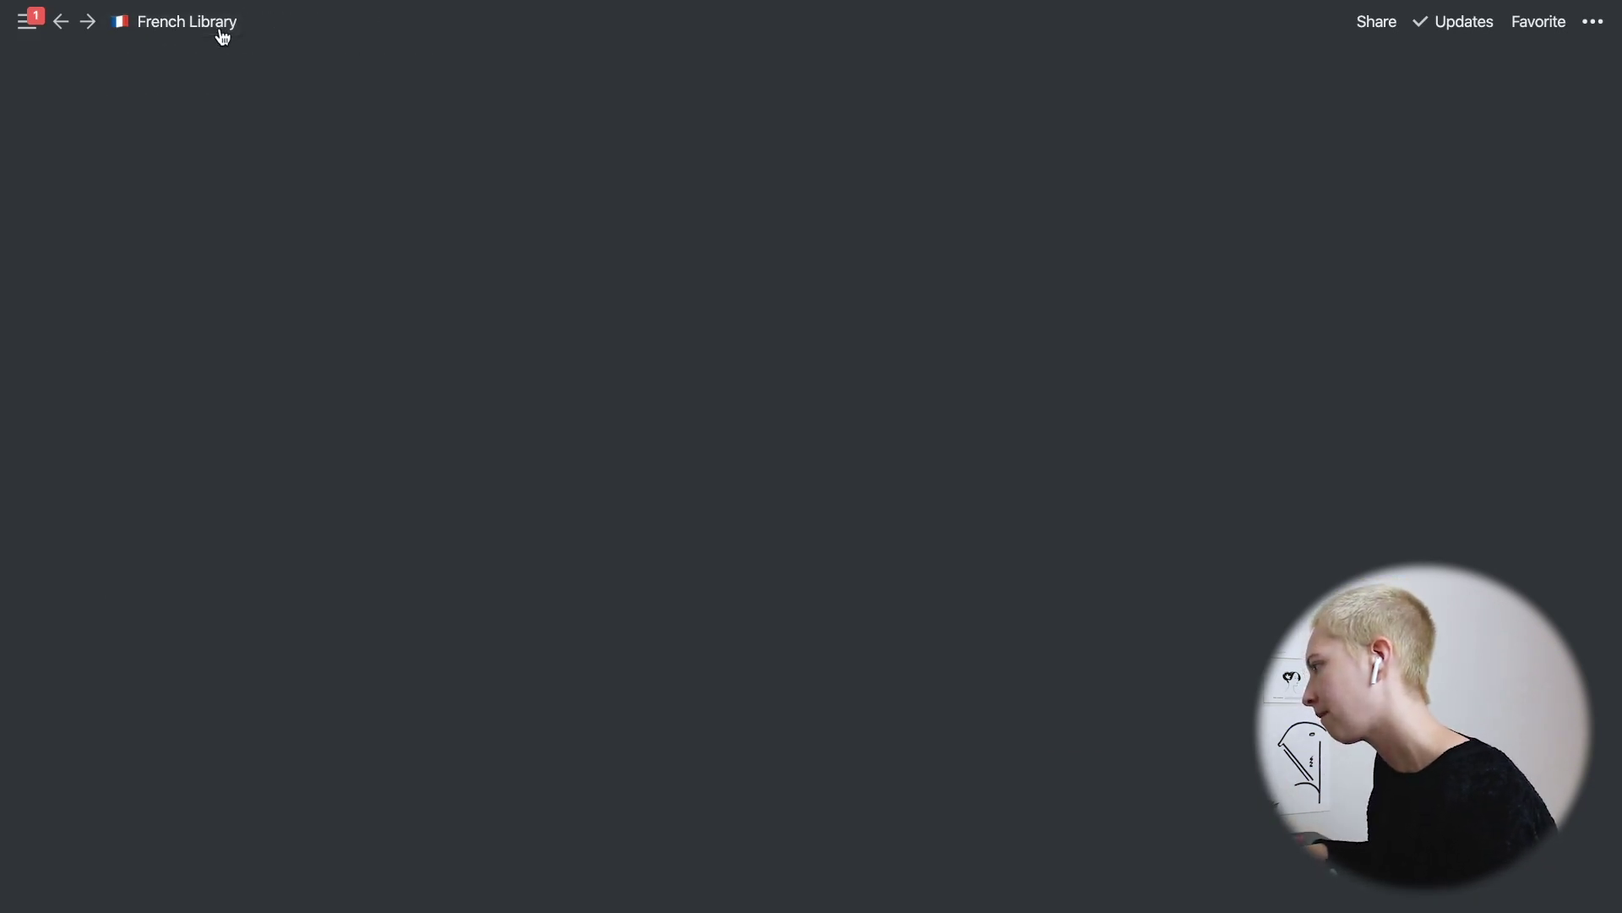
Look through the Verbs, Nouns, Adjectives and Adverbs boards on the French Library page.
scroll(654, 708, down, 10)
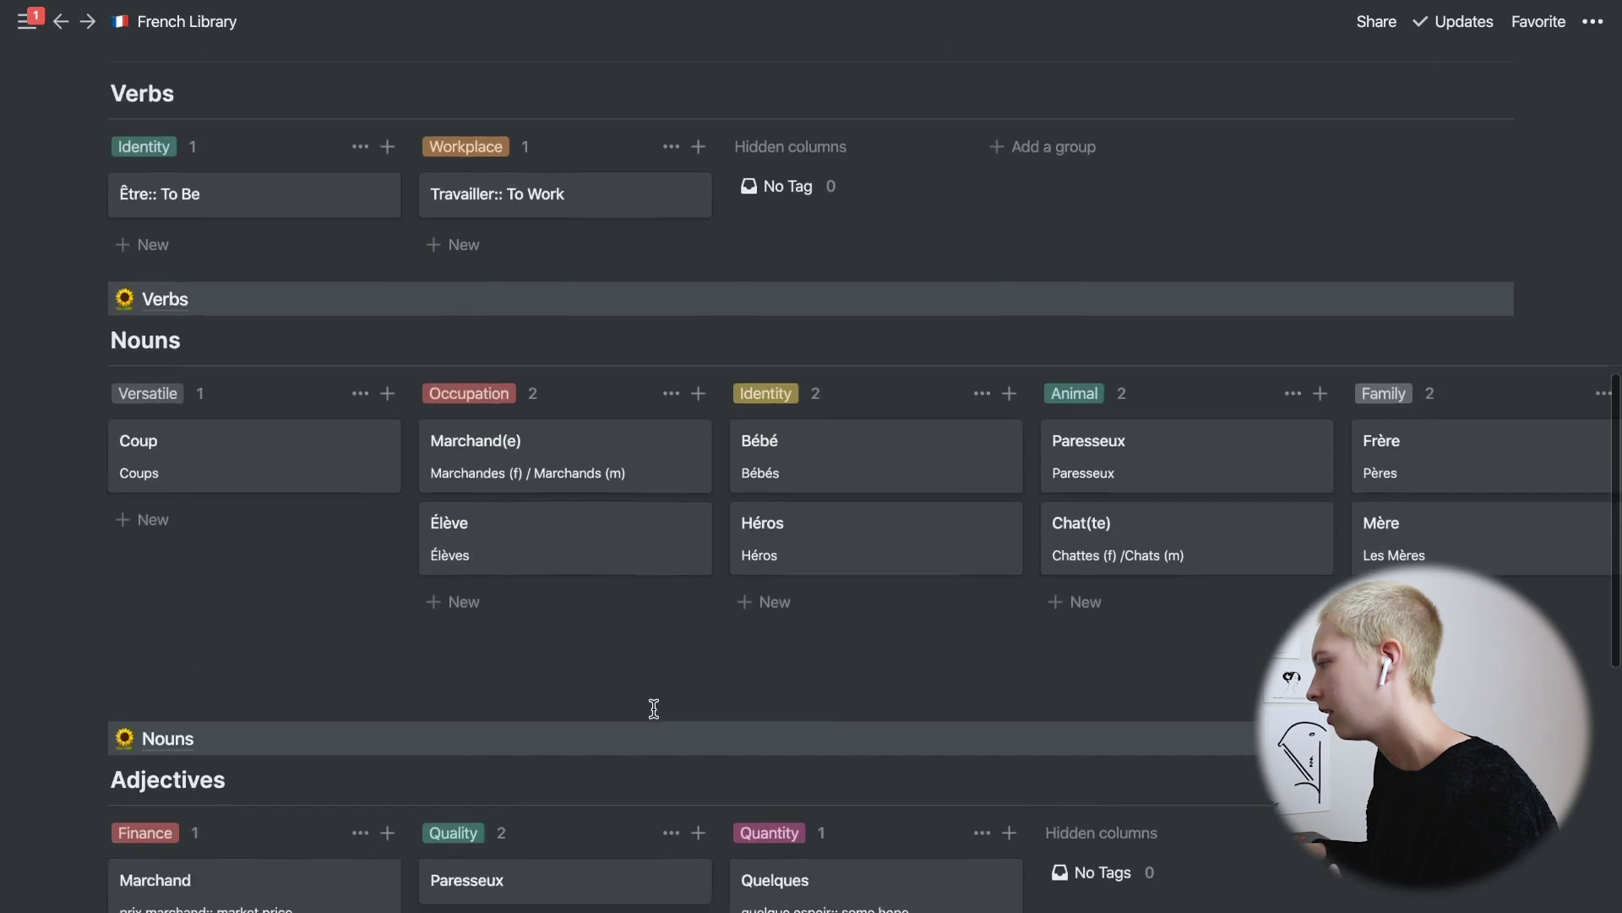
scroll(654, 708, up, 1)
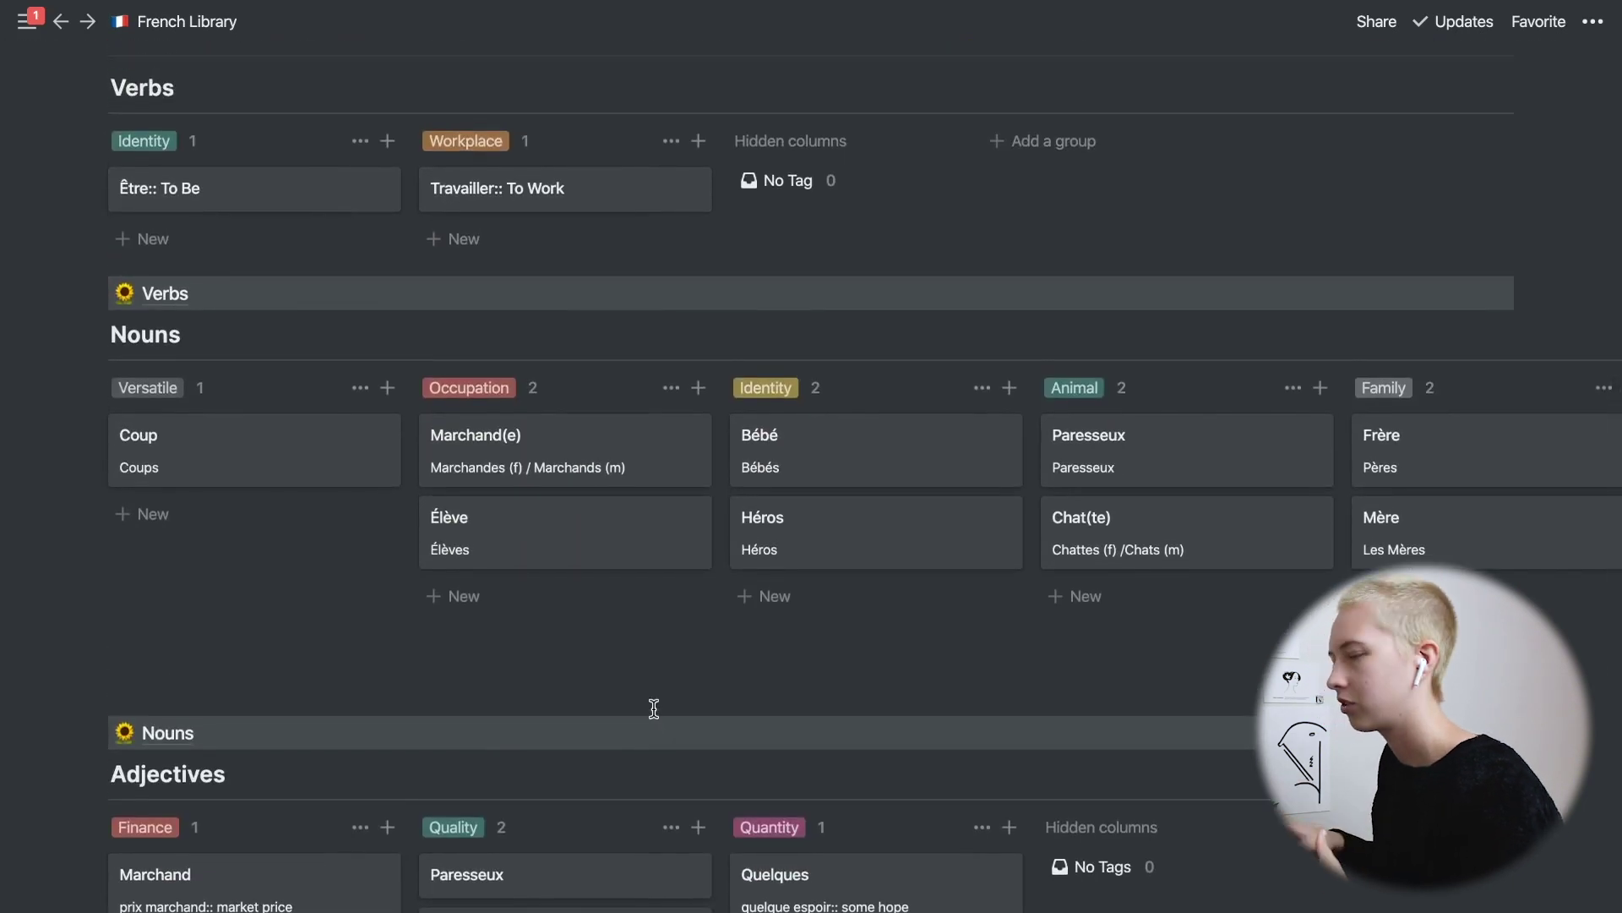
scroll(654, 708, down, 5)
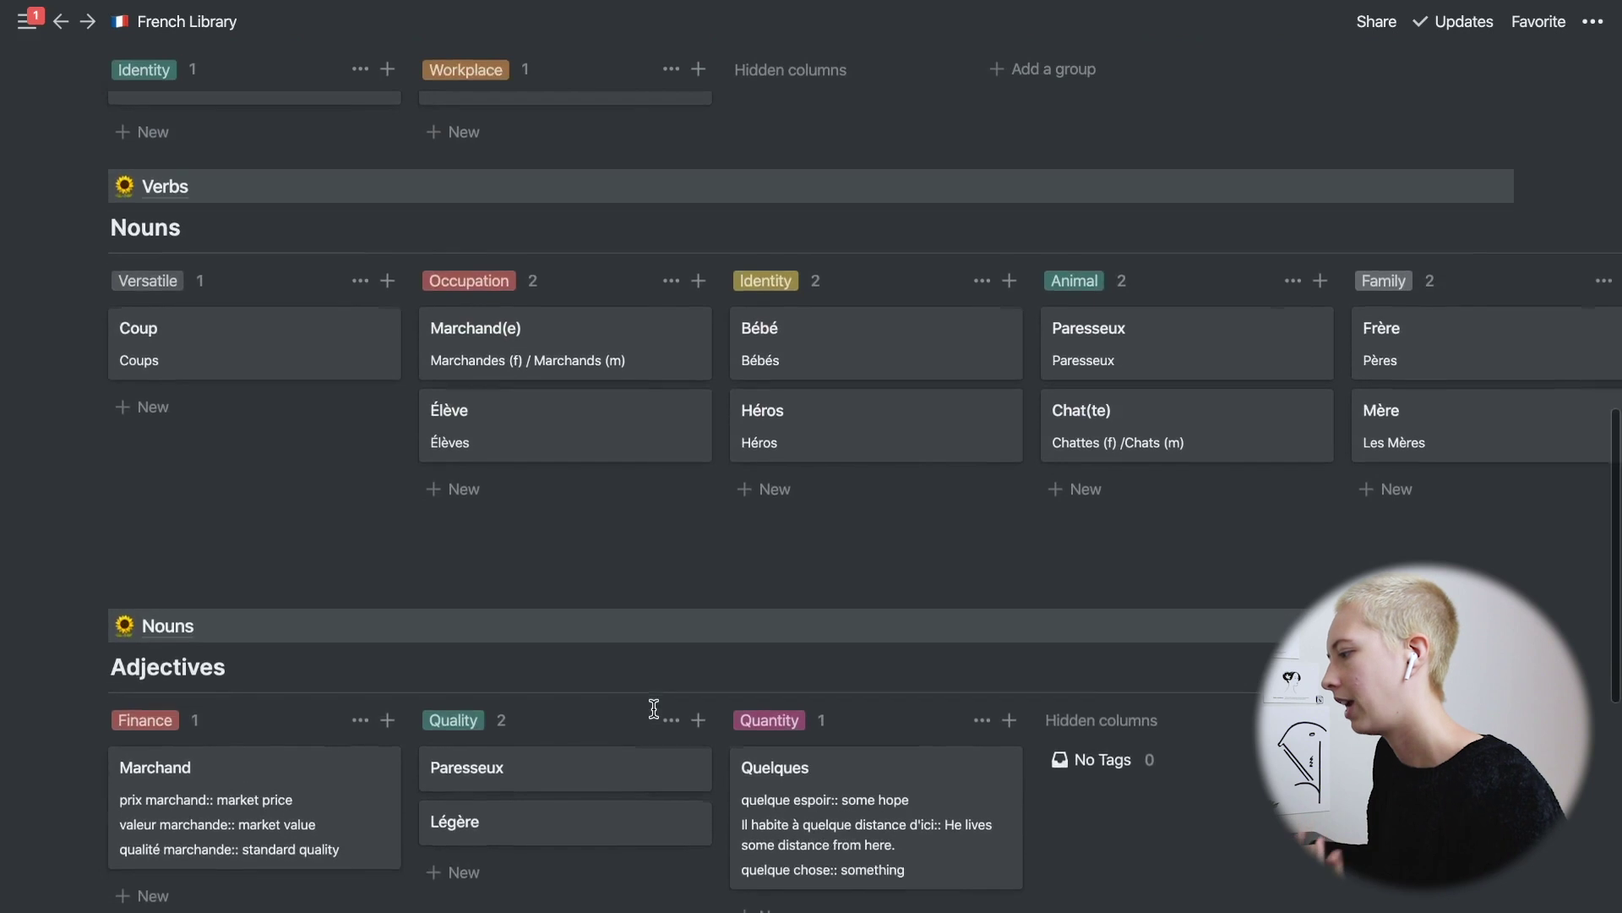
scroll(657, 718, down, 6)
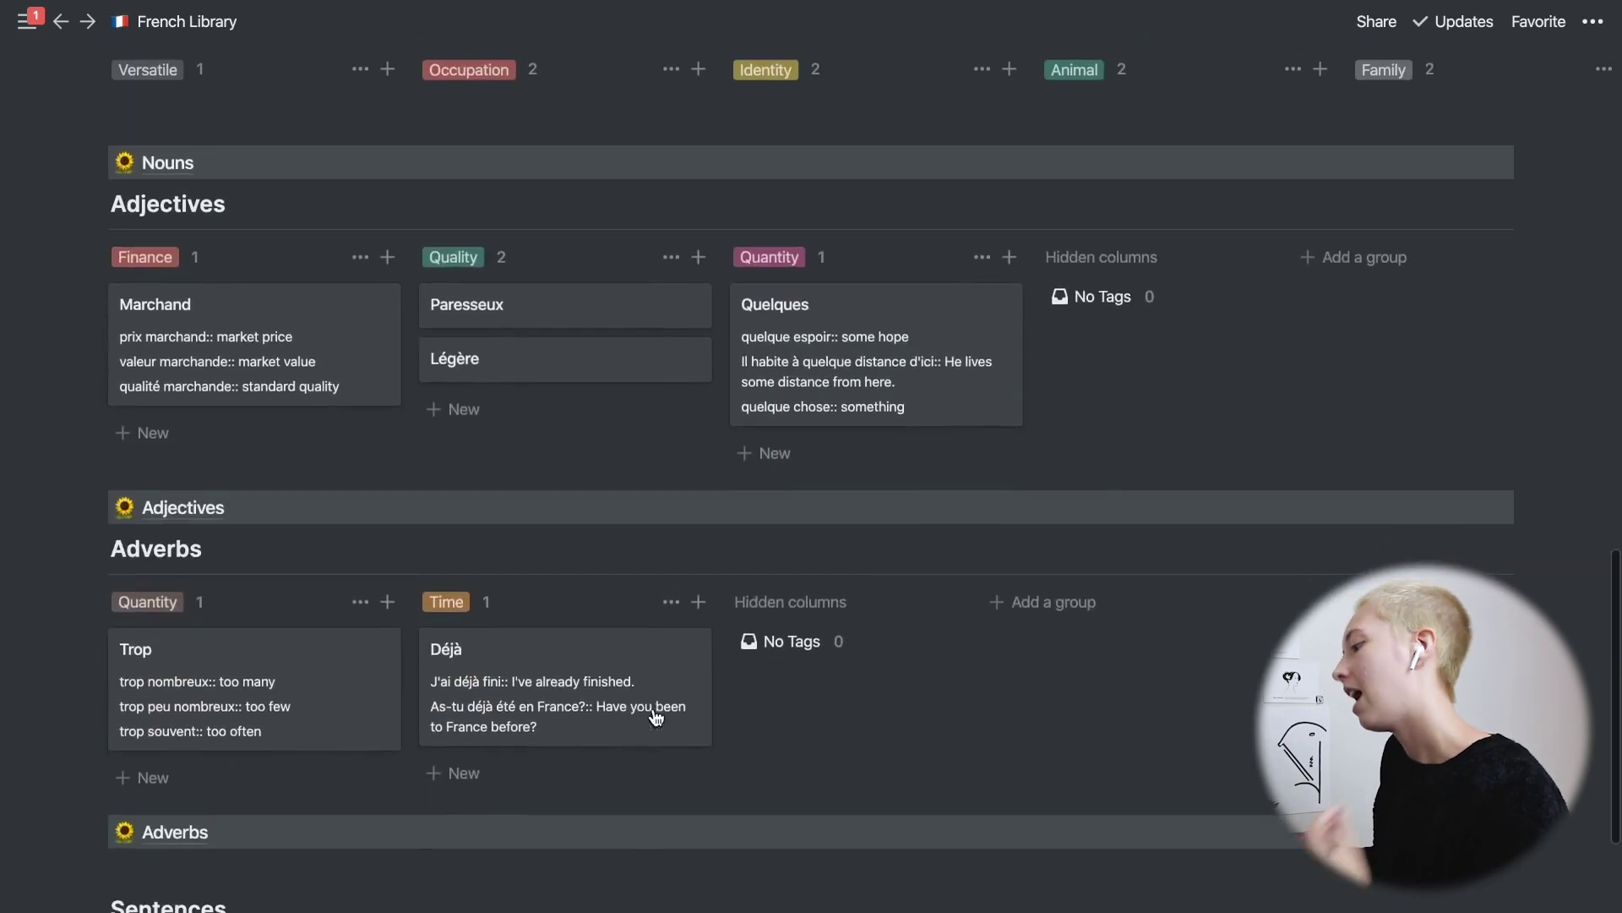
scroll(654, 708, down, 1)
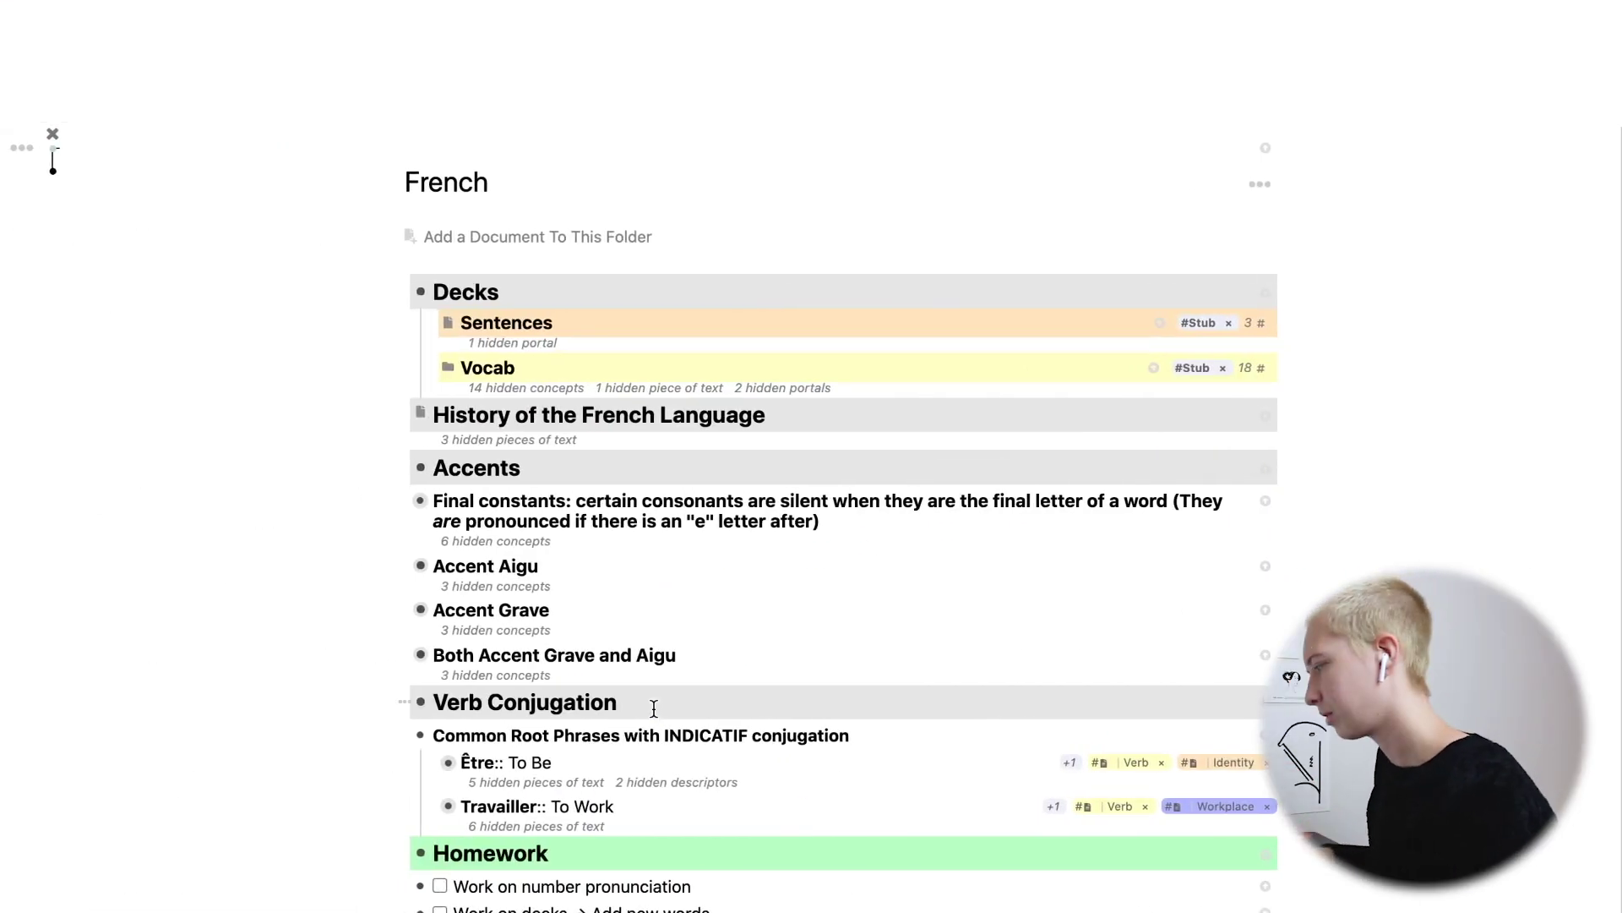
In RemNote's French folder, expand the Final constants rule under Accents to view its vocabulary words.
scroll(316, 649, down, 3)
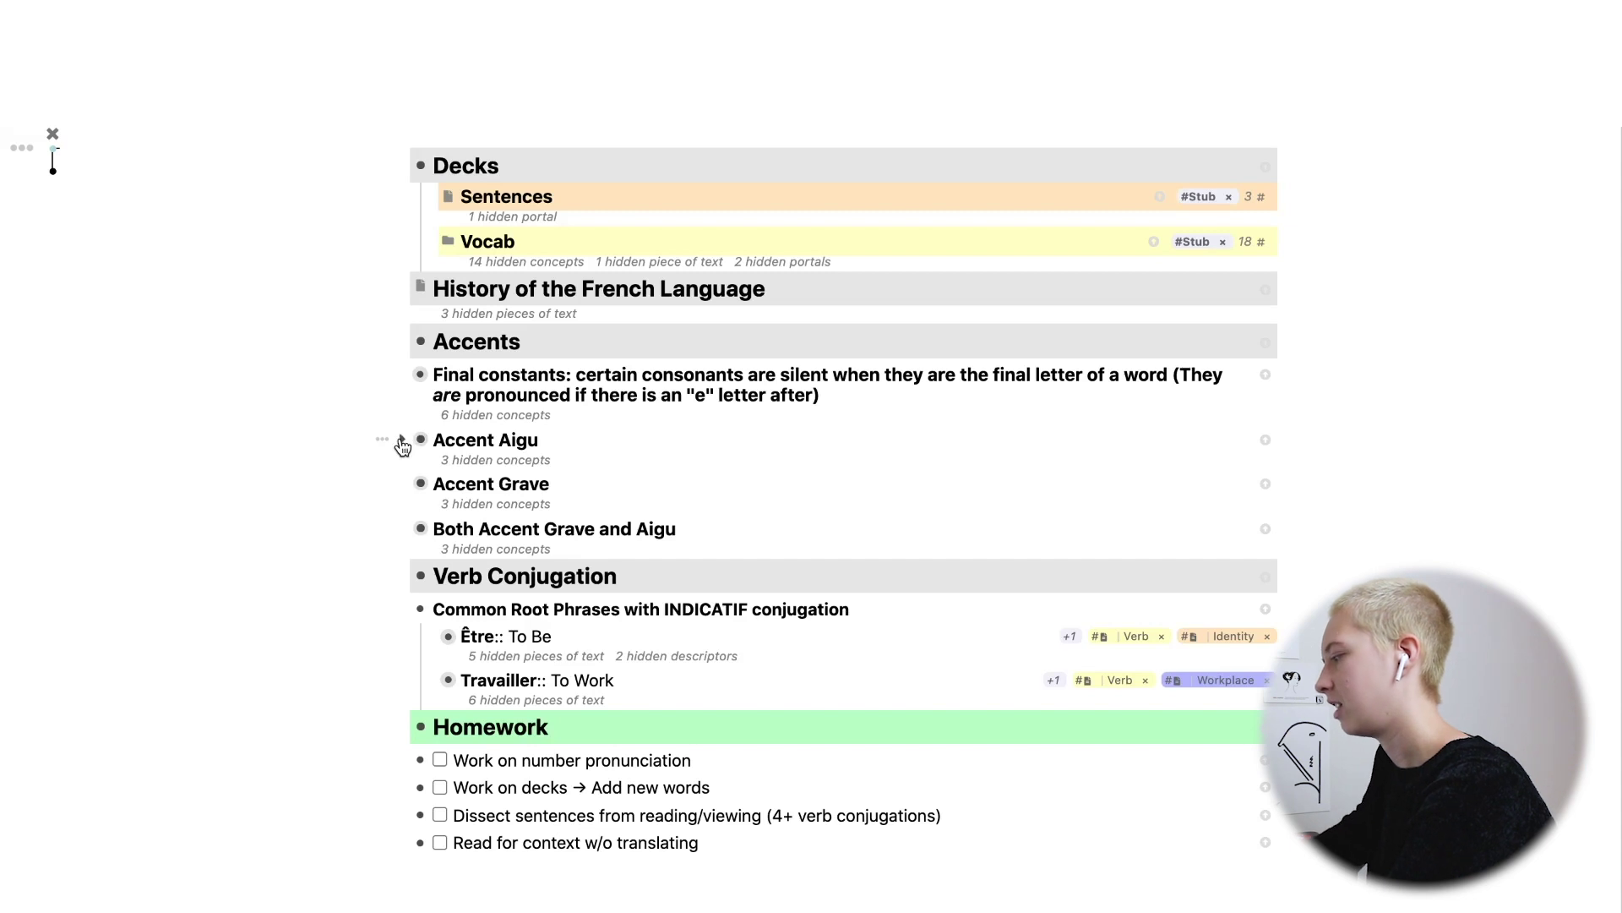
click(403, 375)
scroll(402, 372, down, 3)
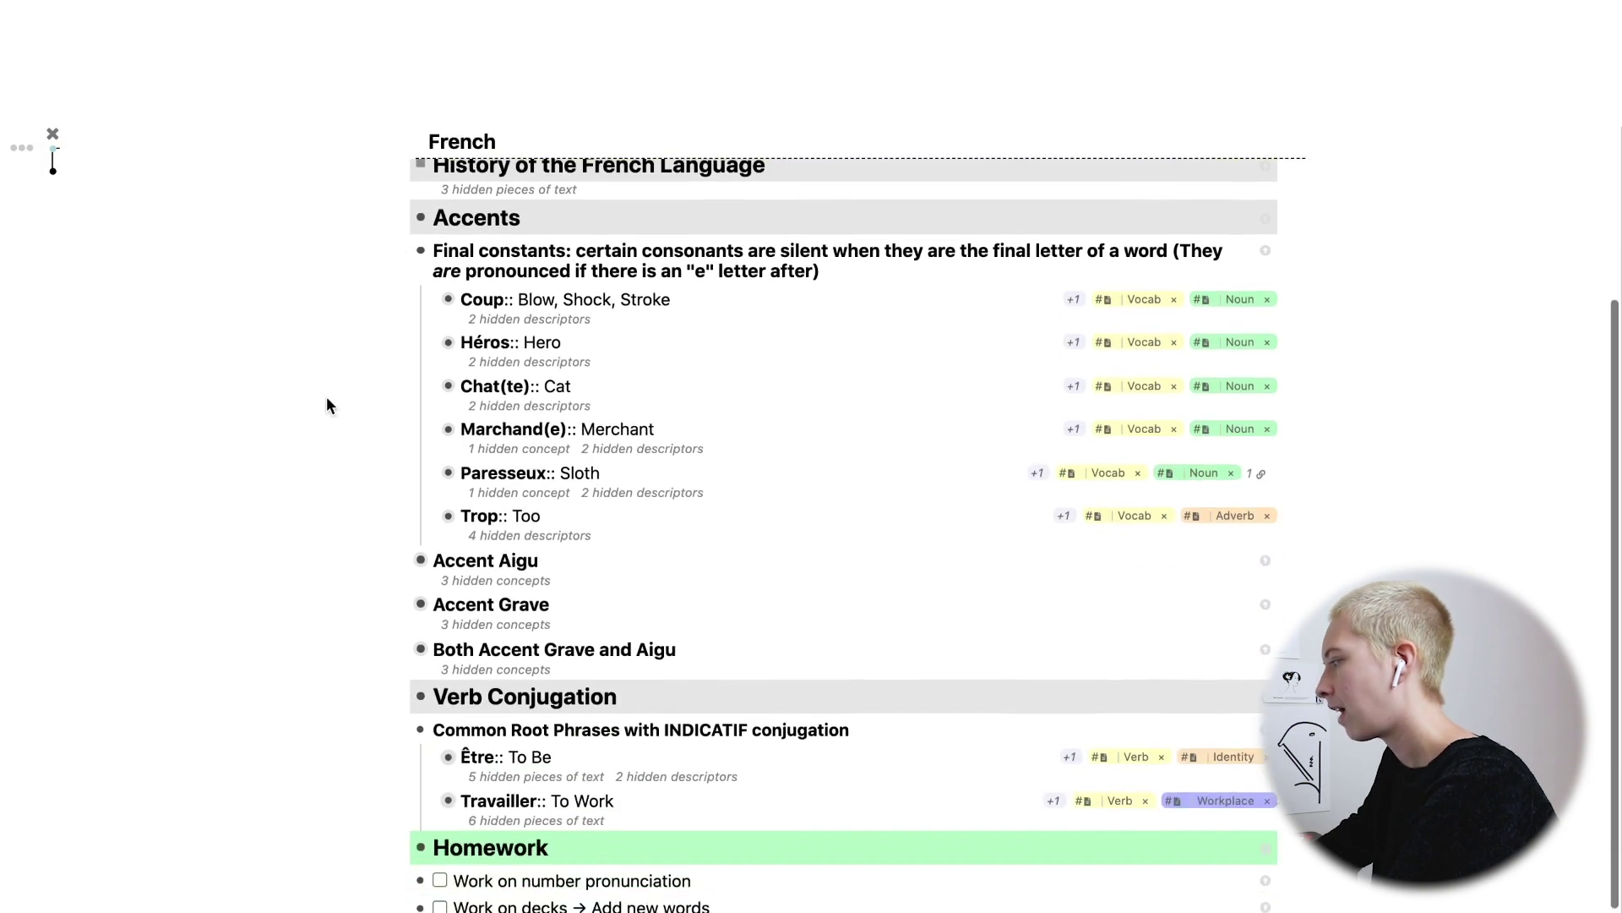
scroll(328, 405, down, 1)
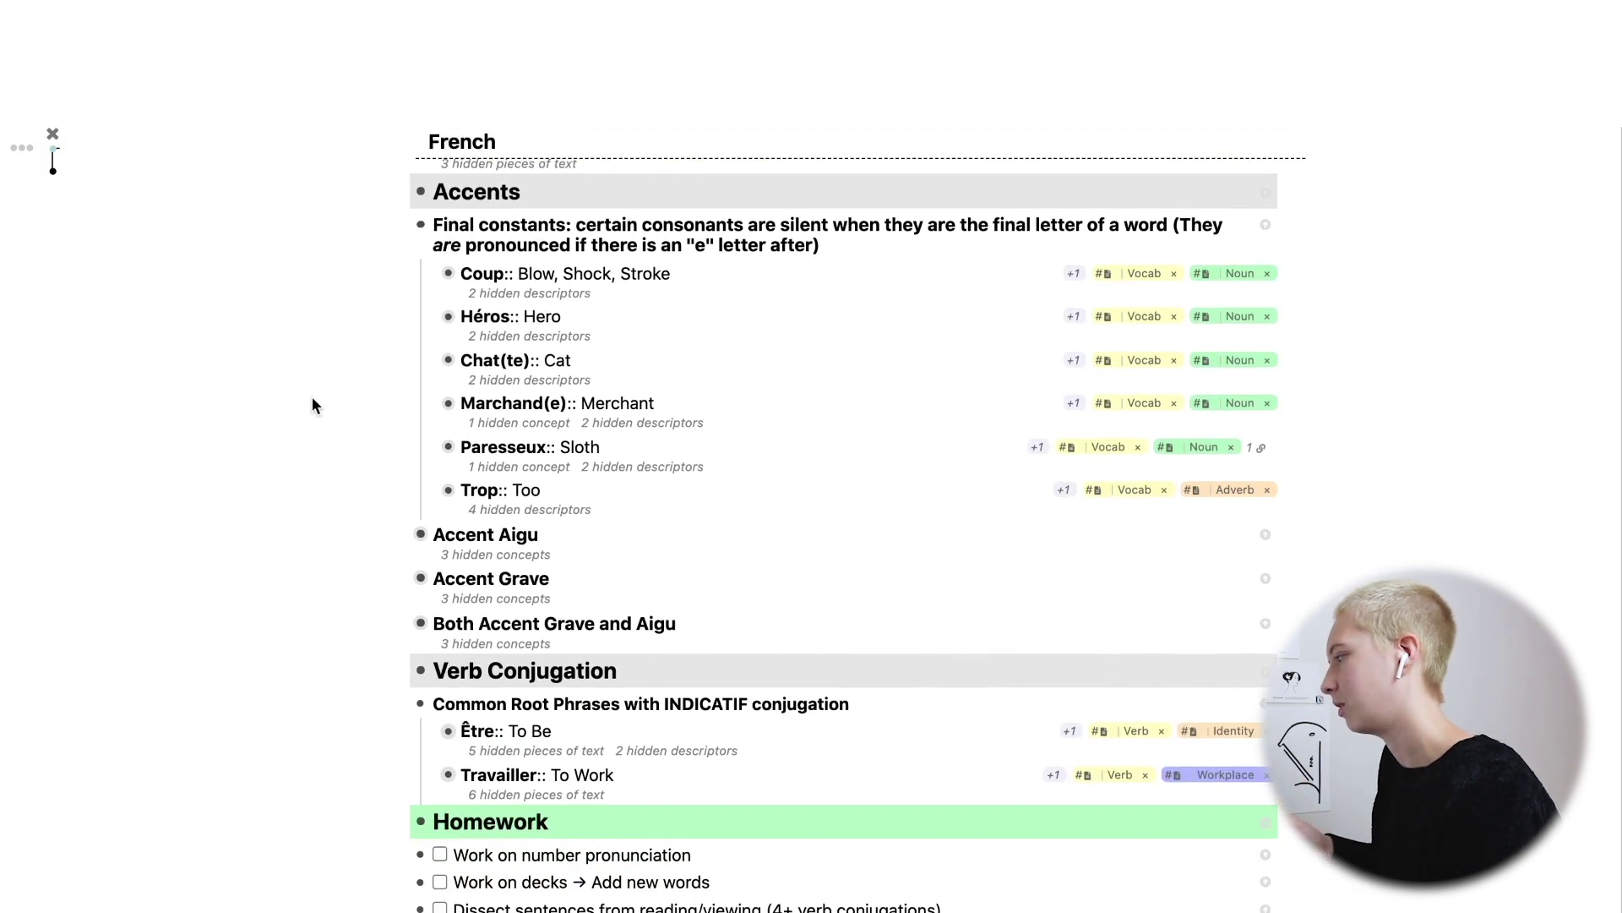
Expand the Coup entry, raise the system volume, and play its pronunciation recording.
click(431, 275)
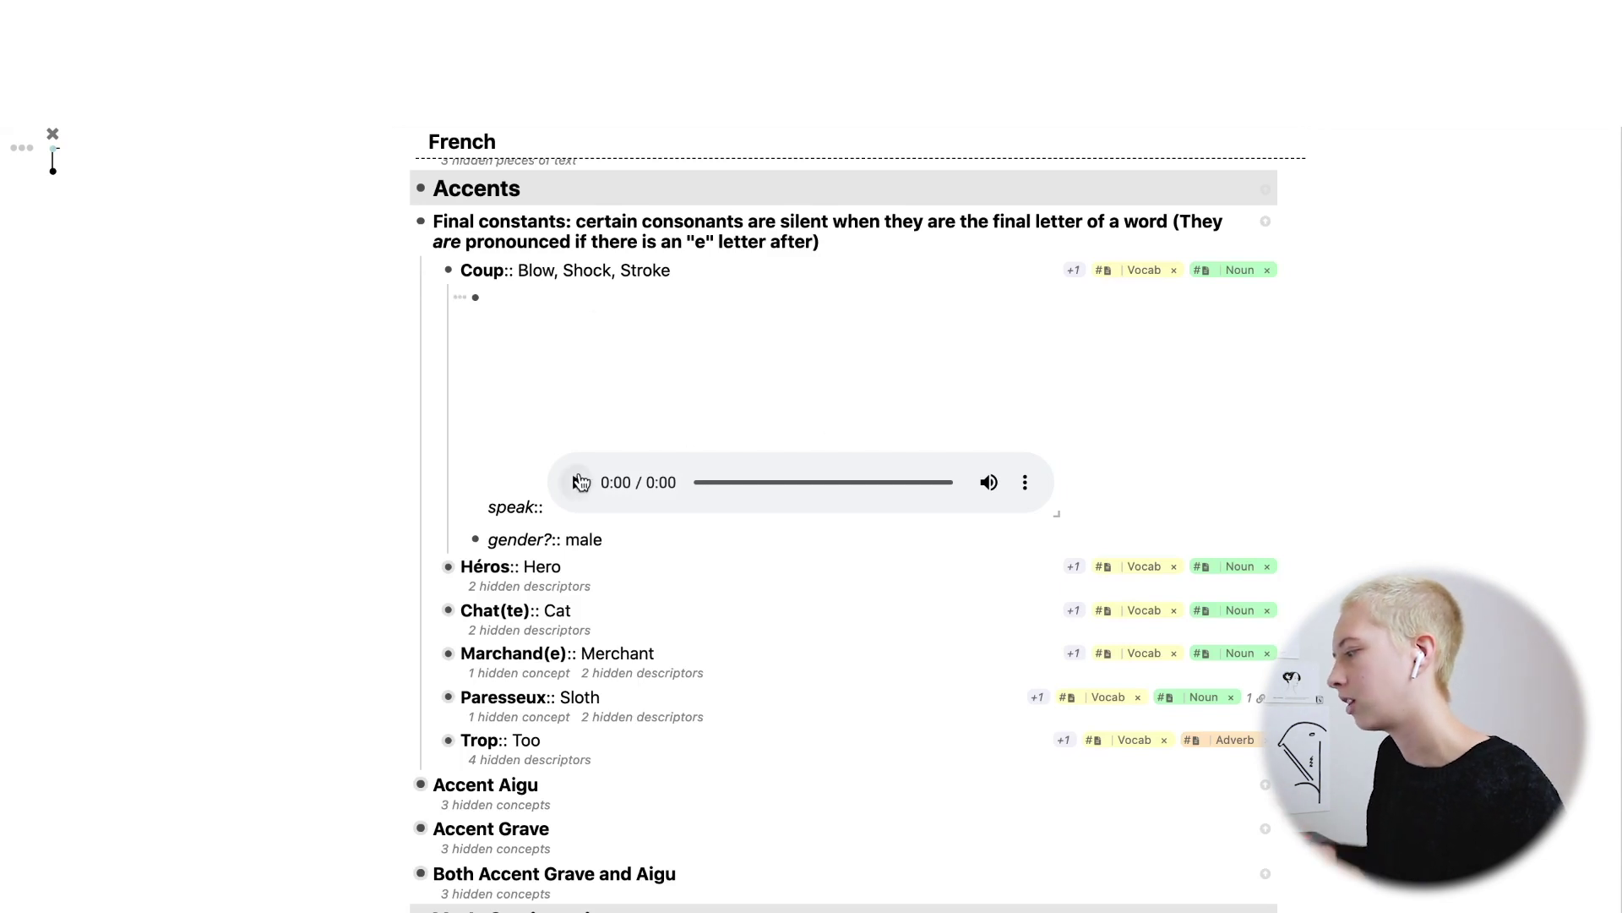
key(XF86AudioRaiseVolume)
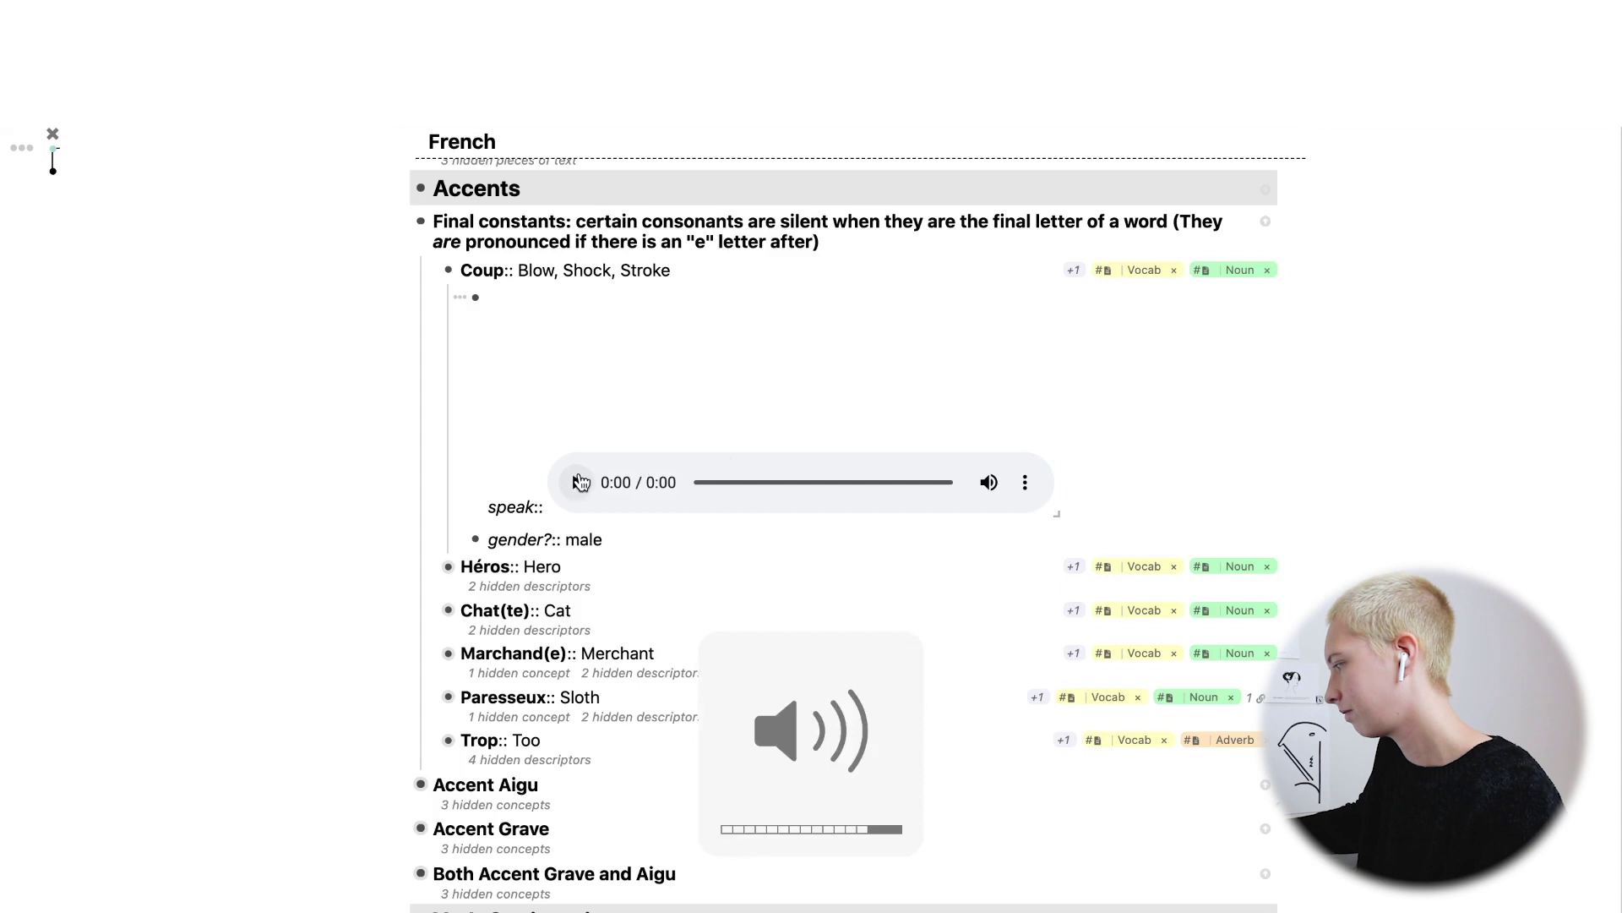
click(580, 482)
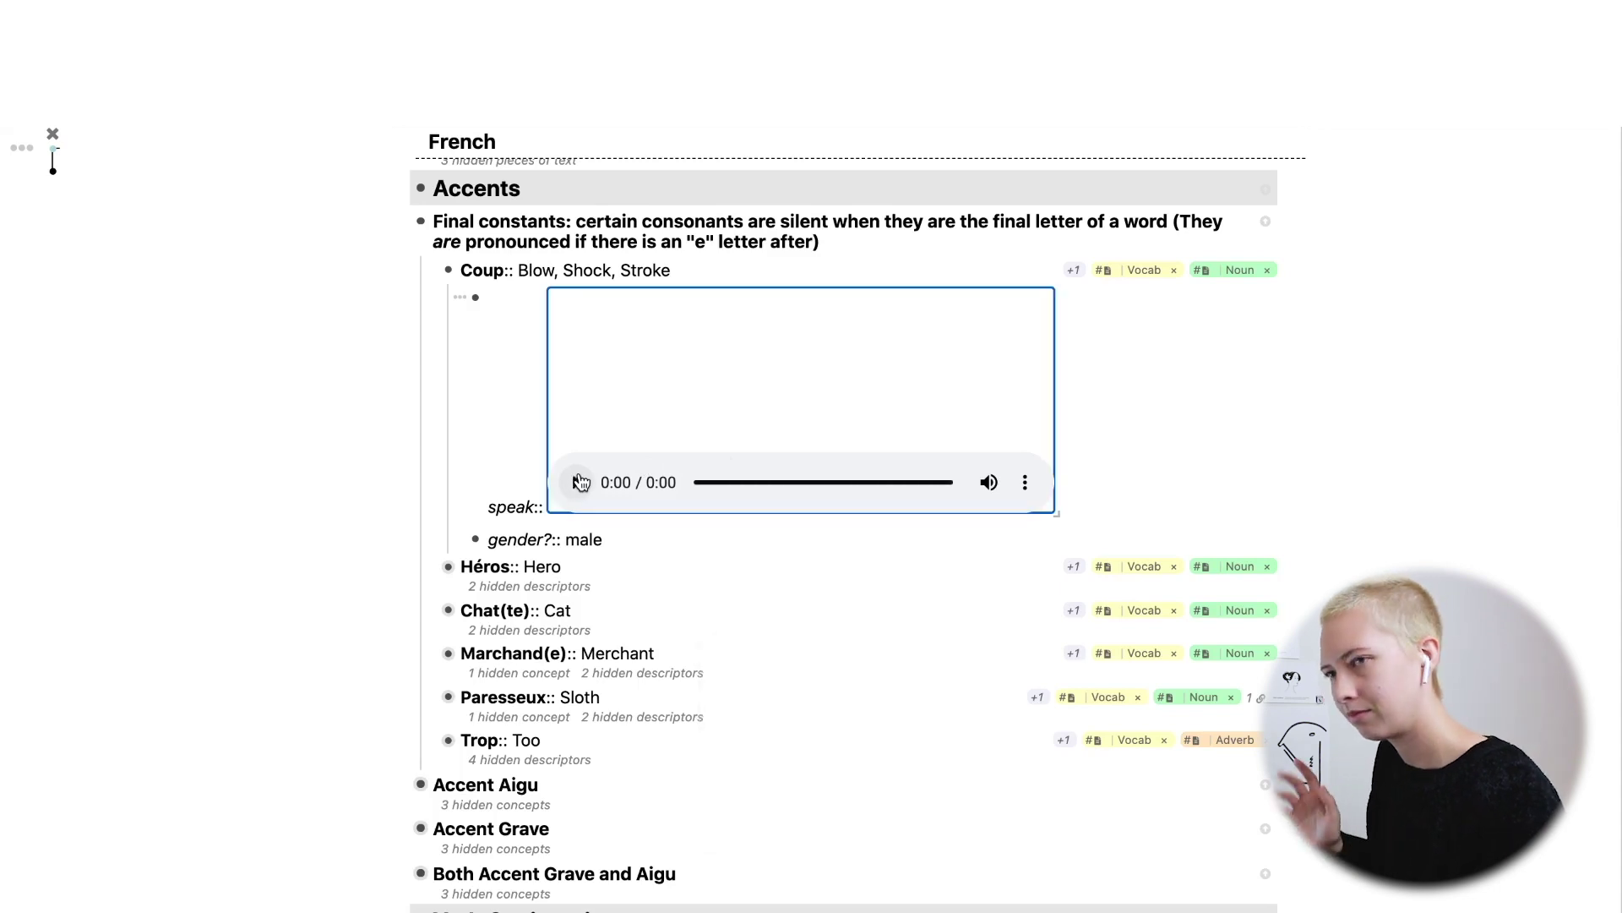
Expand the Marchand(e) entry, play its pronunciation recording, and collapse the entry again.
scroll(580, 486, down, 2)
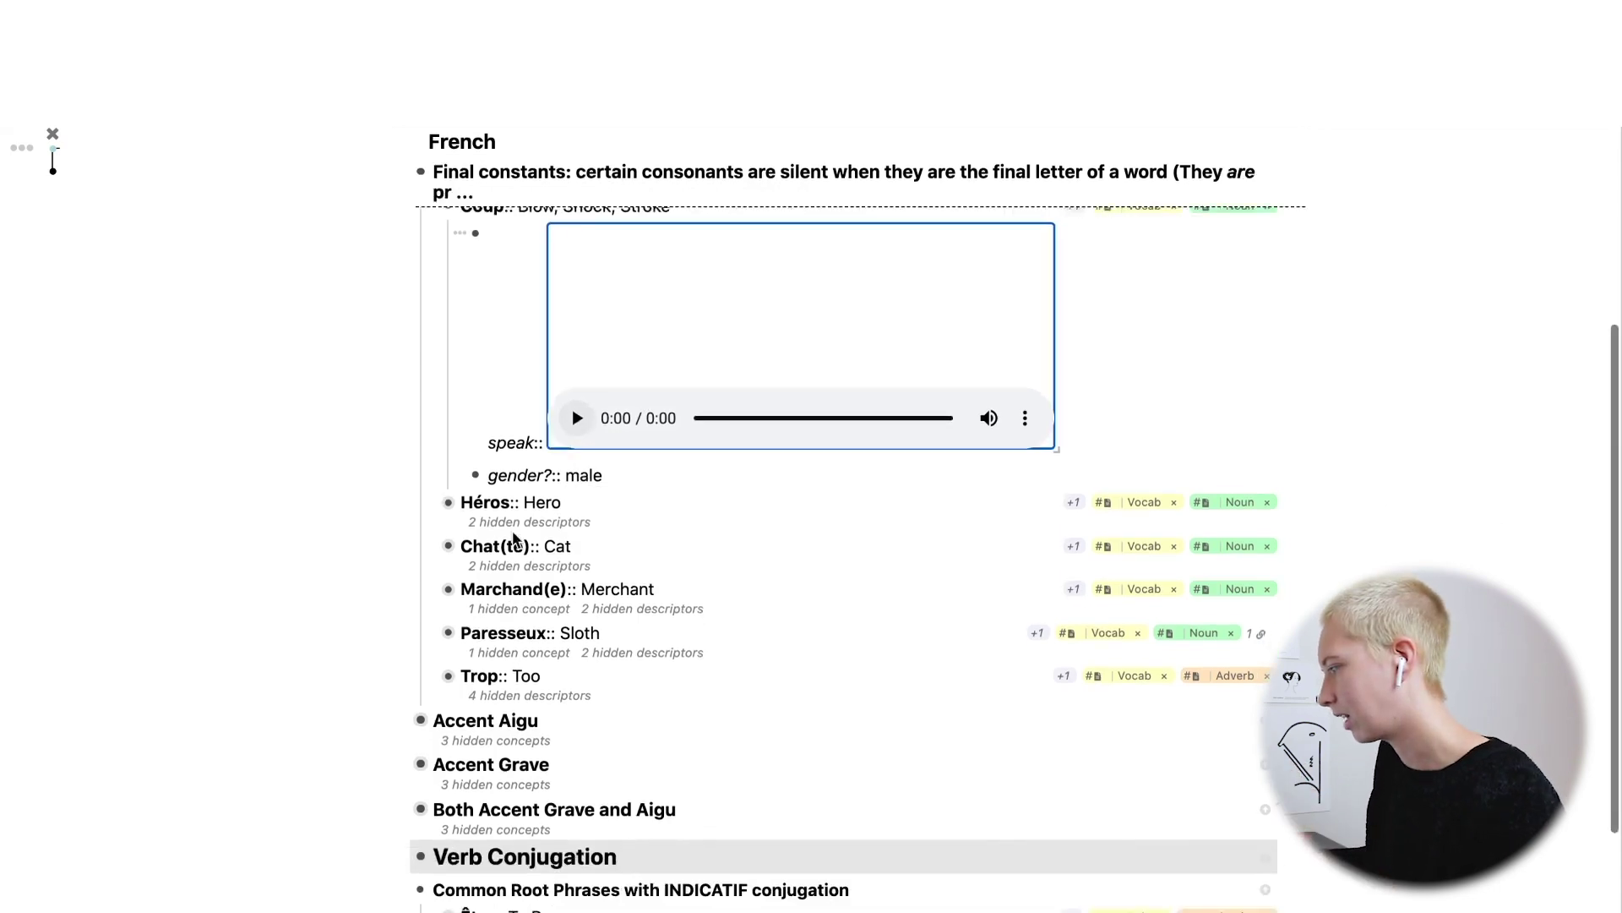
click(430, 591)
scroll(611, 591, down, 1)
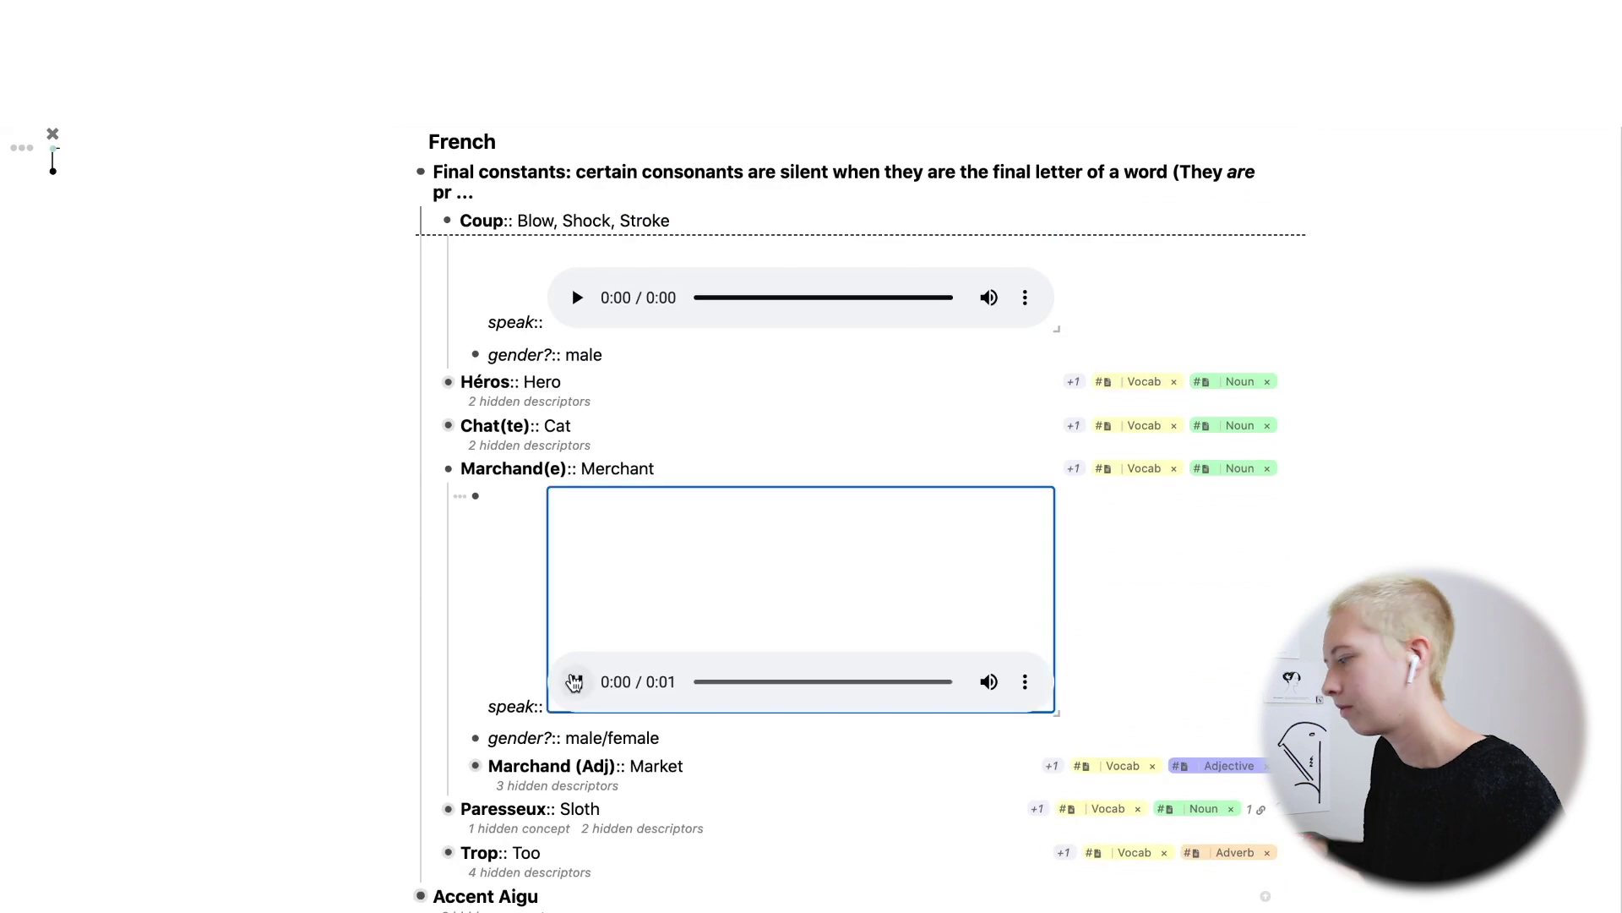
click(574, 681)
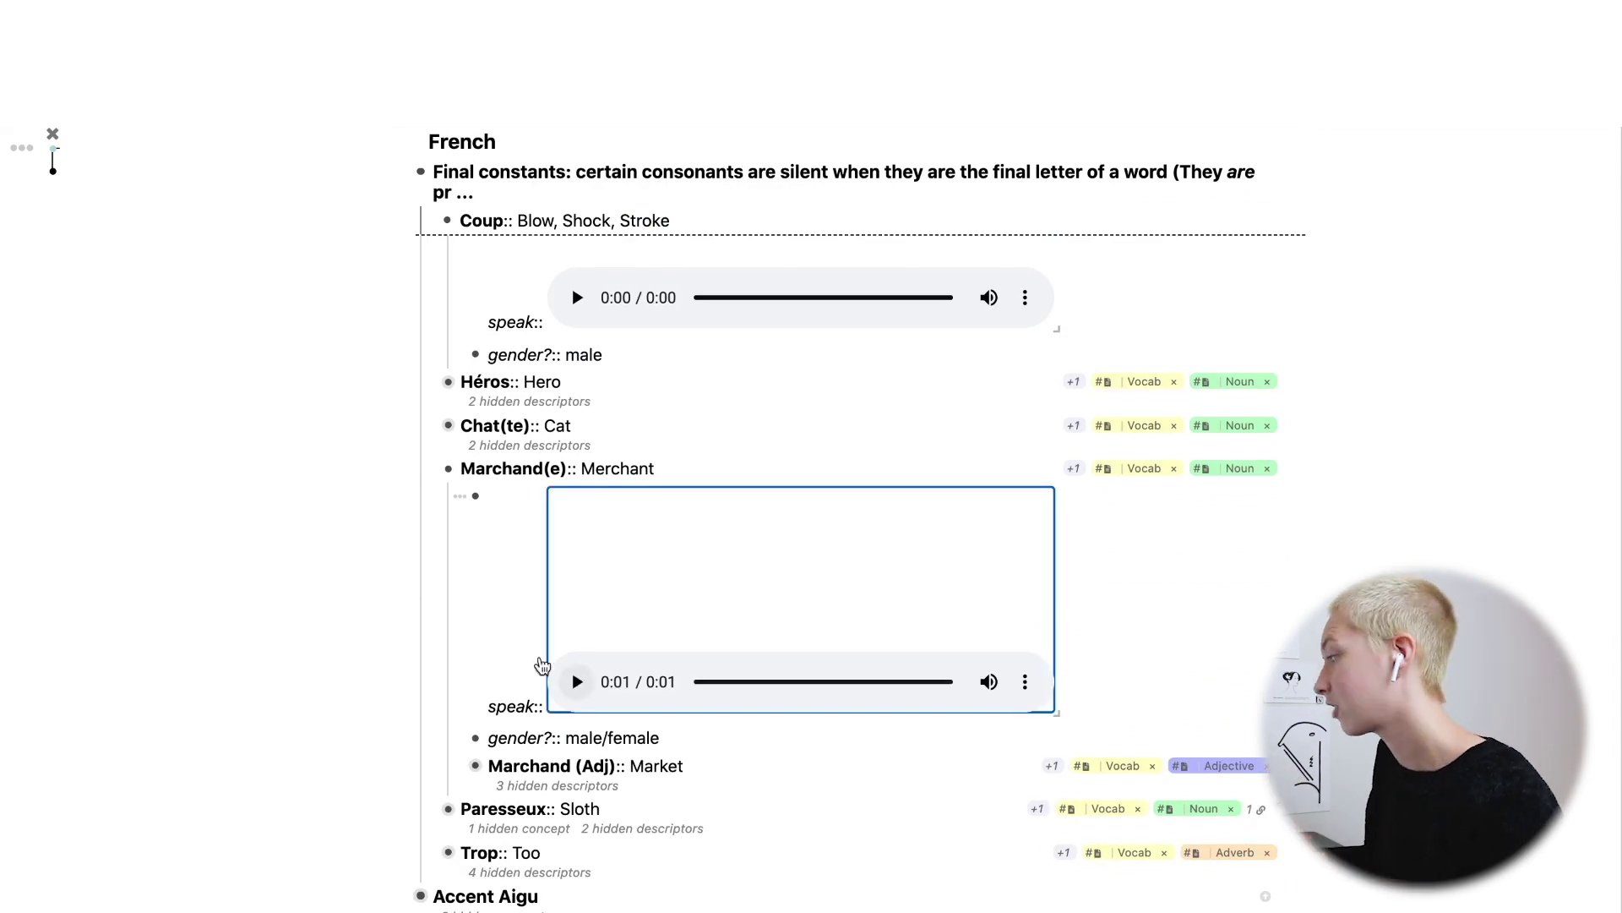
click(432, 471)
Preview the forward and backward flashcards generated from the Coup entry.
scroll(432, 470, up, 2)
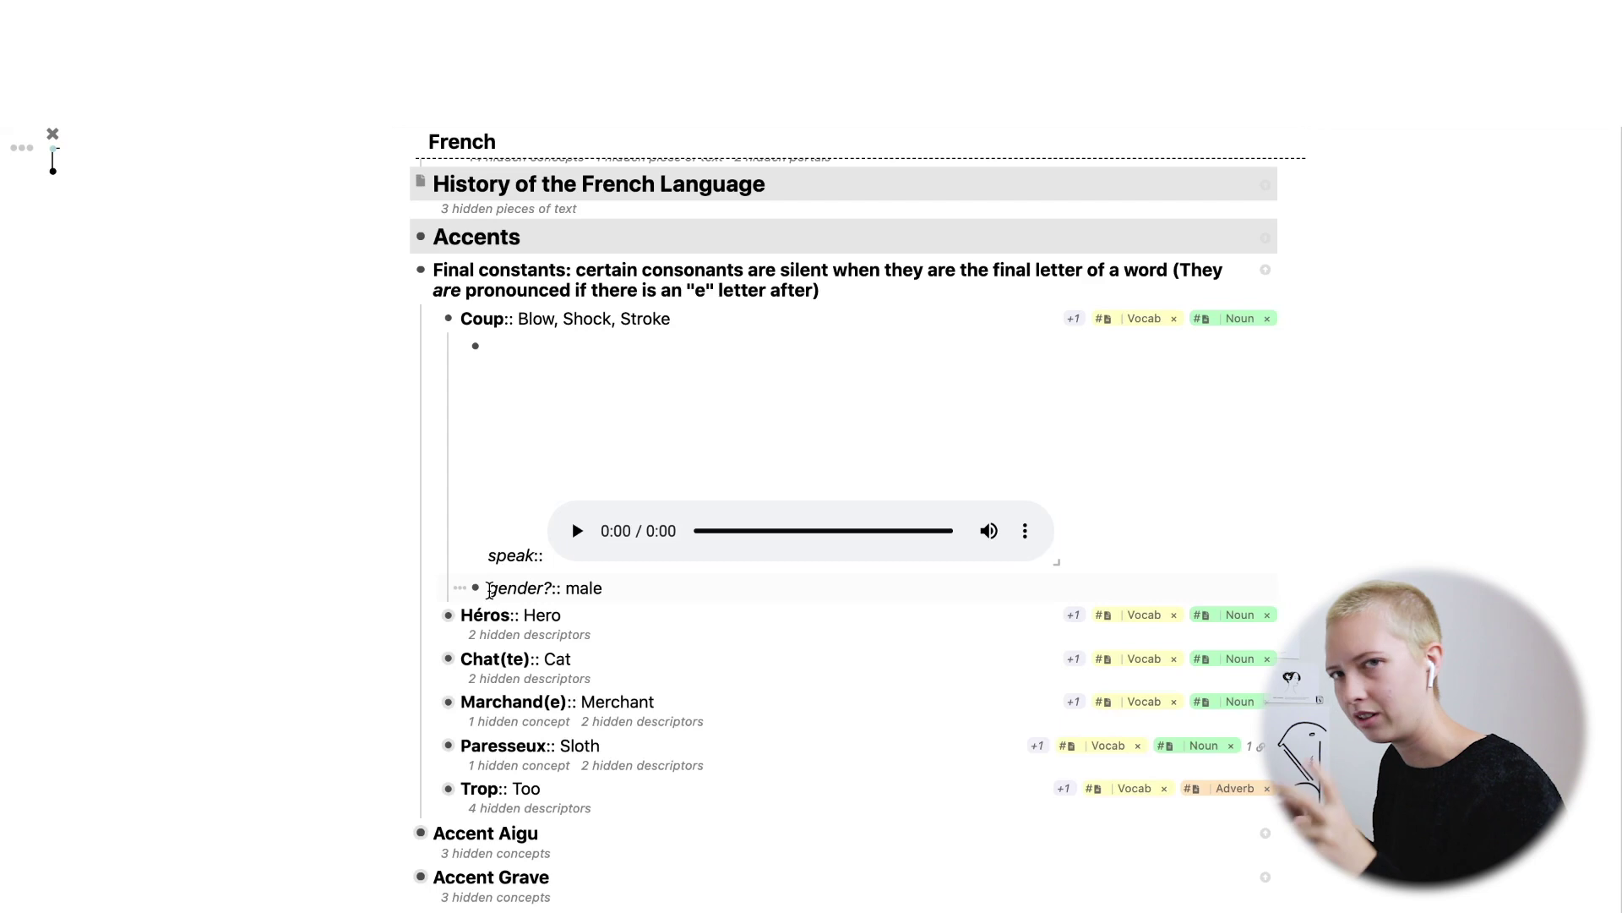
click(515, 326)
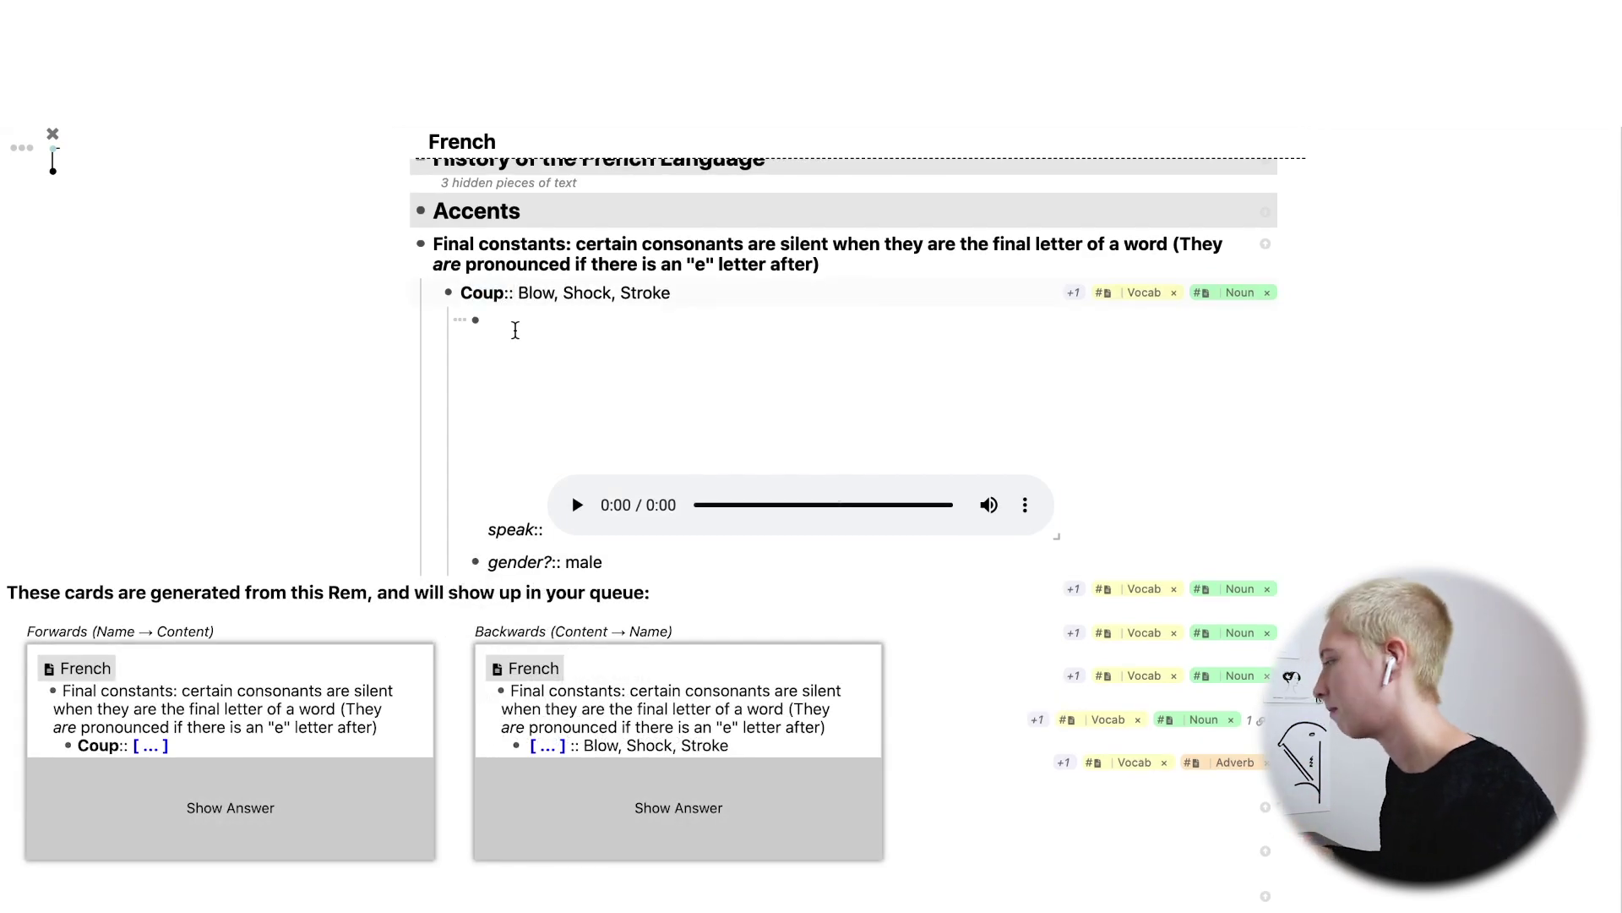
Examine the Coup entry's French term, its English definition, and the double-colon separator by highlighting each part and the whole line.
drag(505, 293, 464, 295)
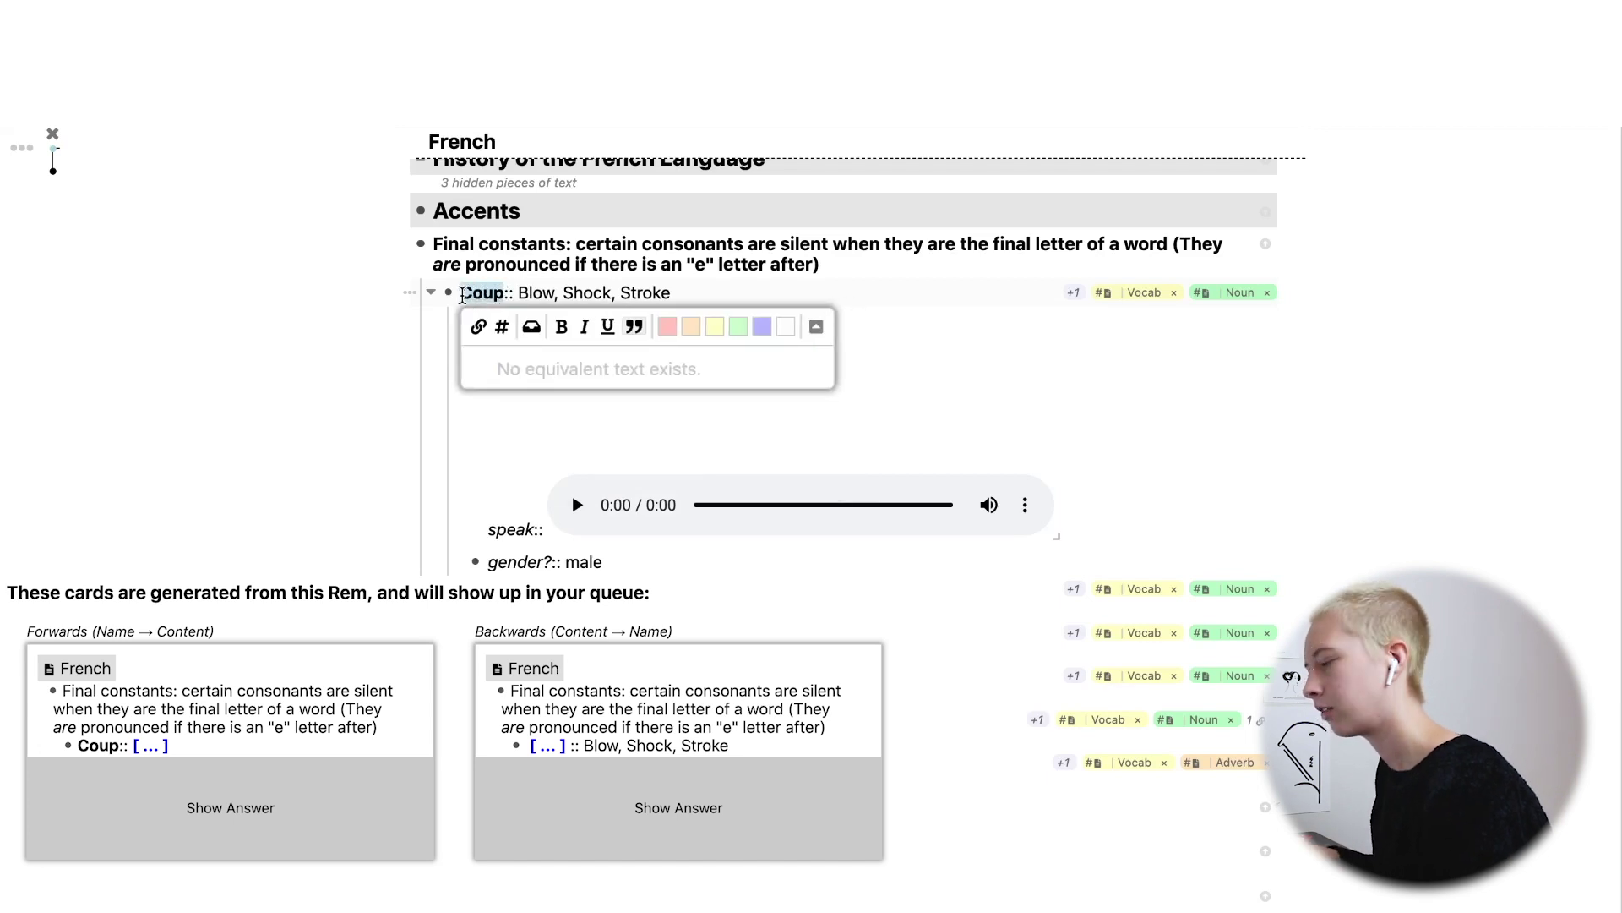
drag(518, 293, 674, 296)
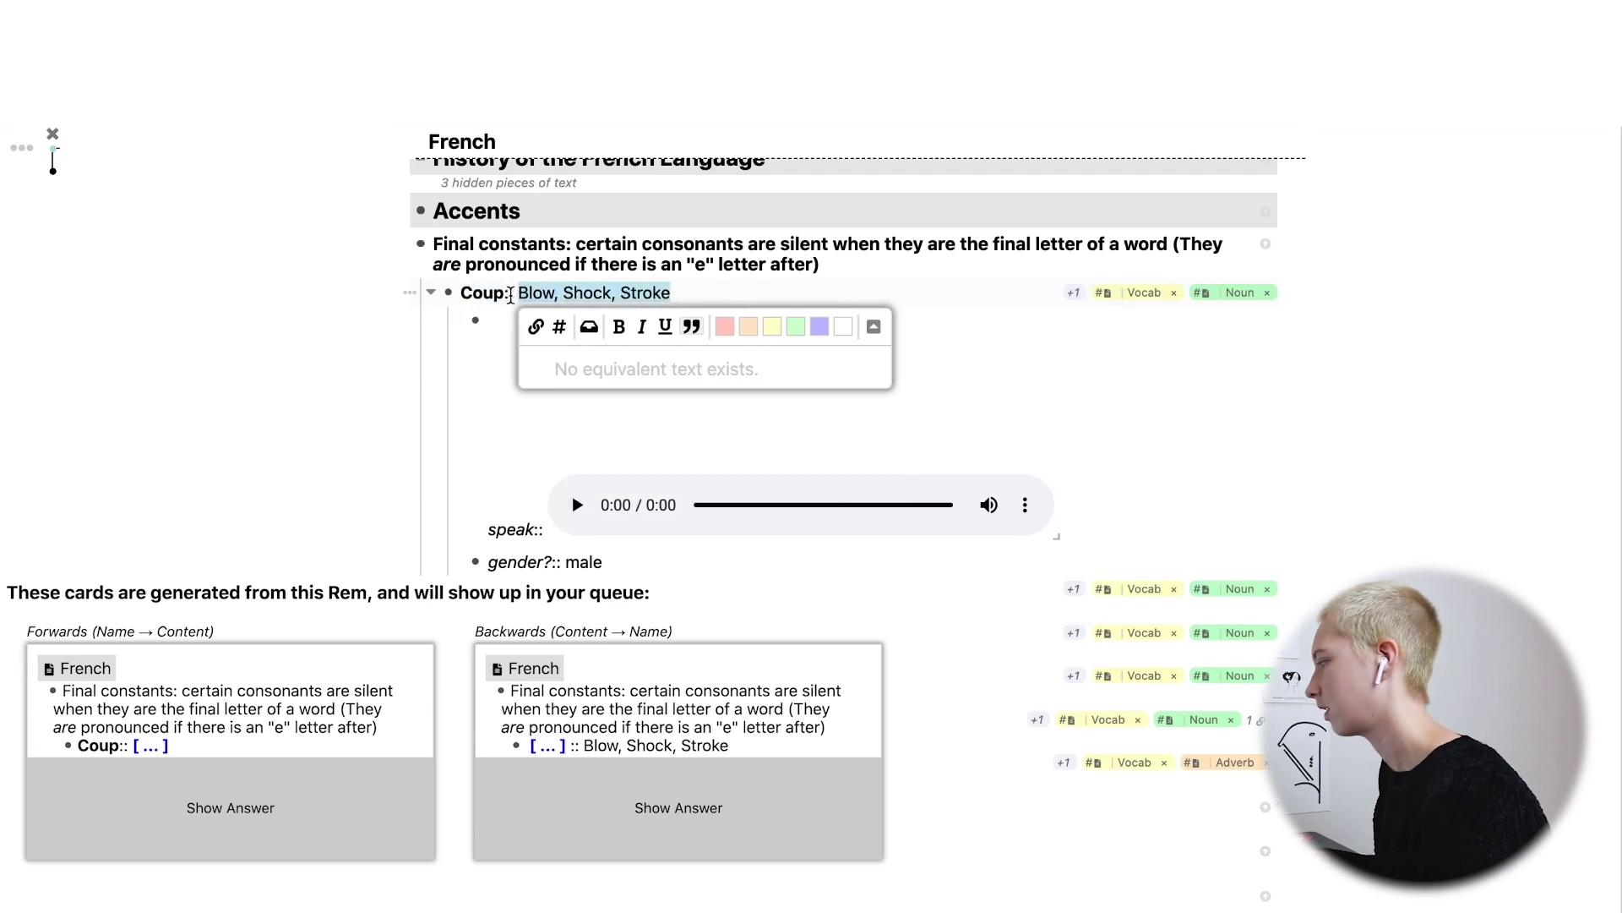
drag(513, 295, 505, 296)
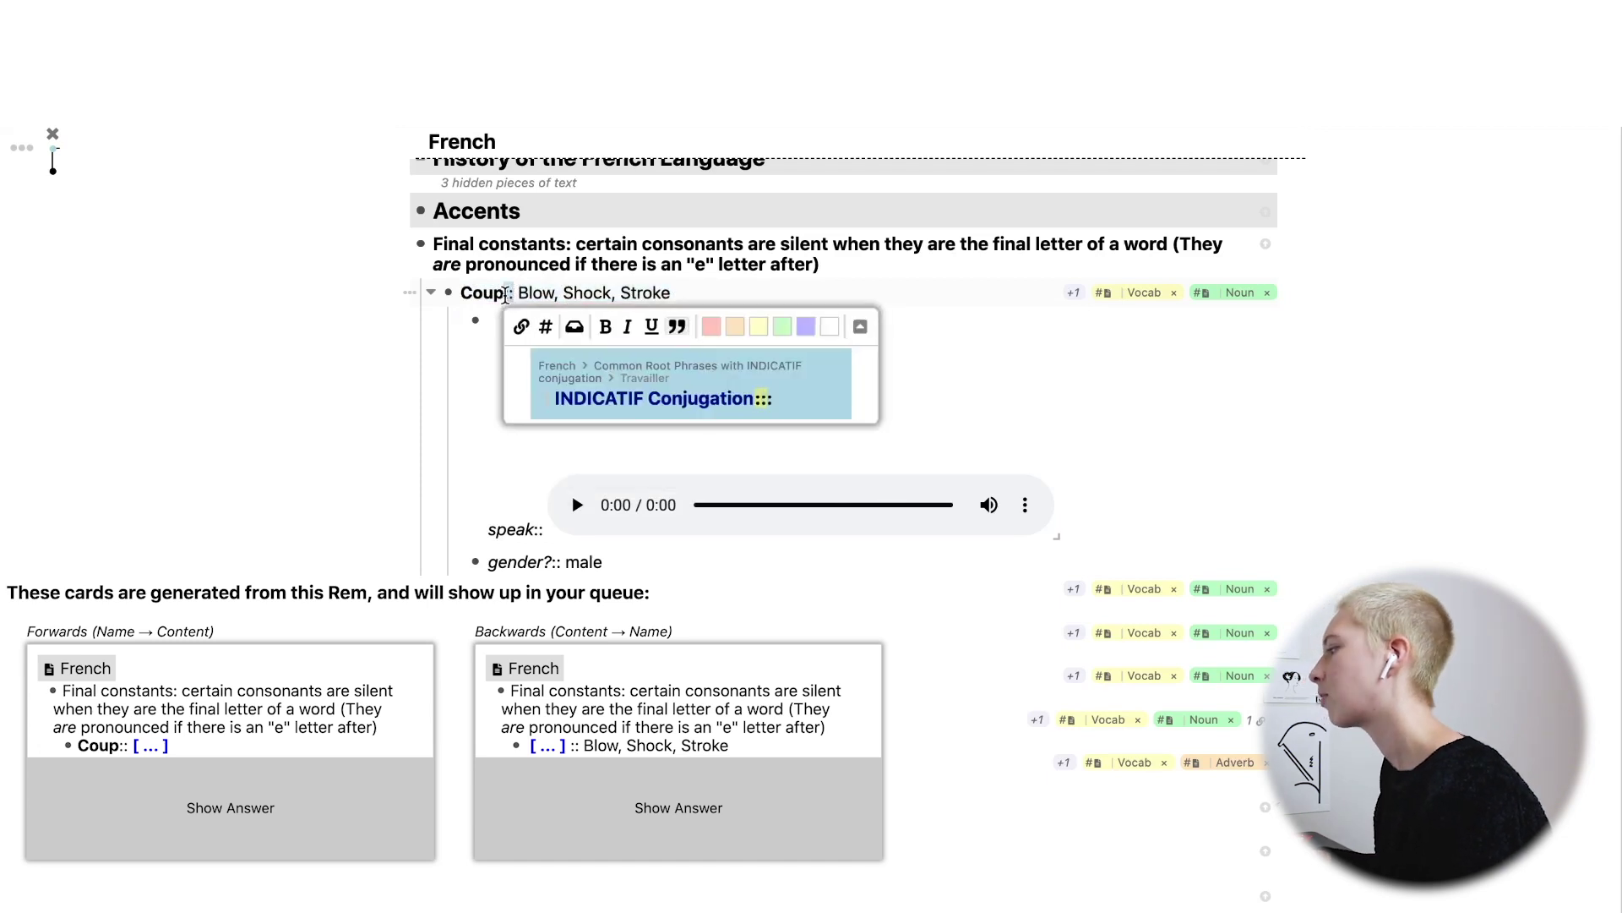
key(Escape)
click(499, 321)
key(Up)
key(Home)
key(shift+End)
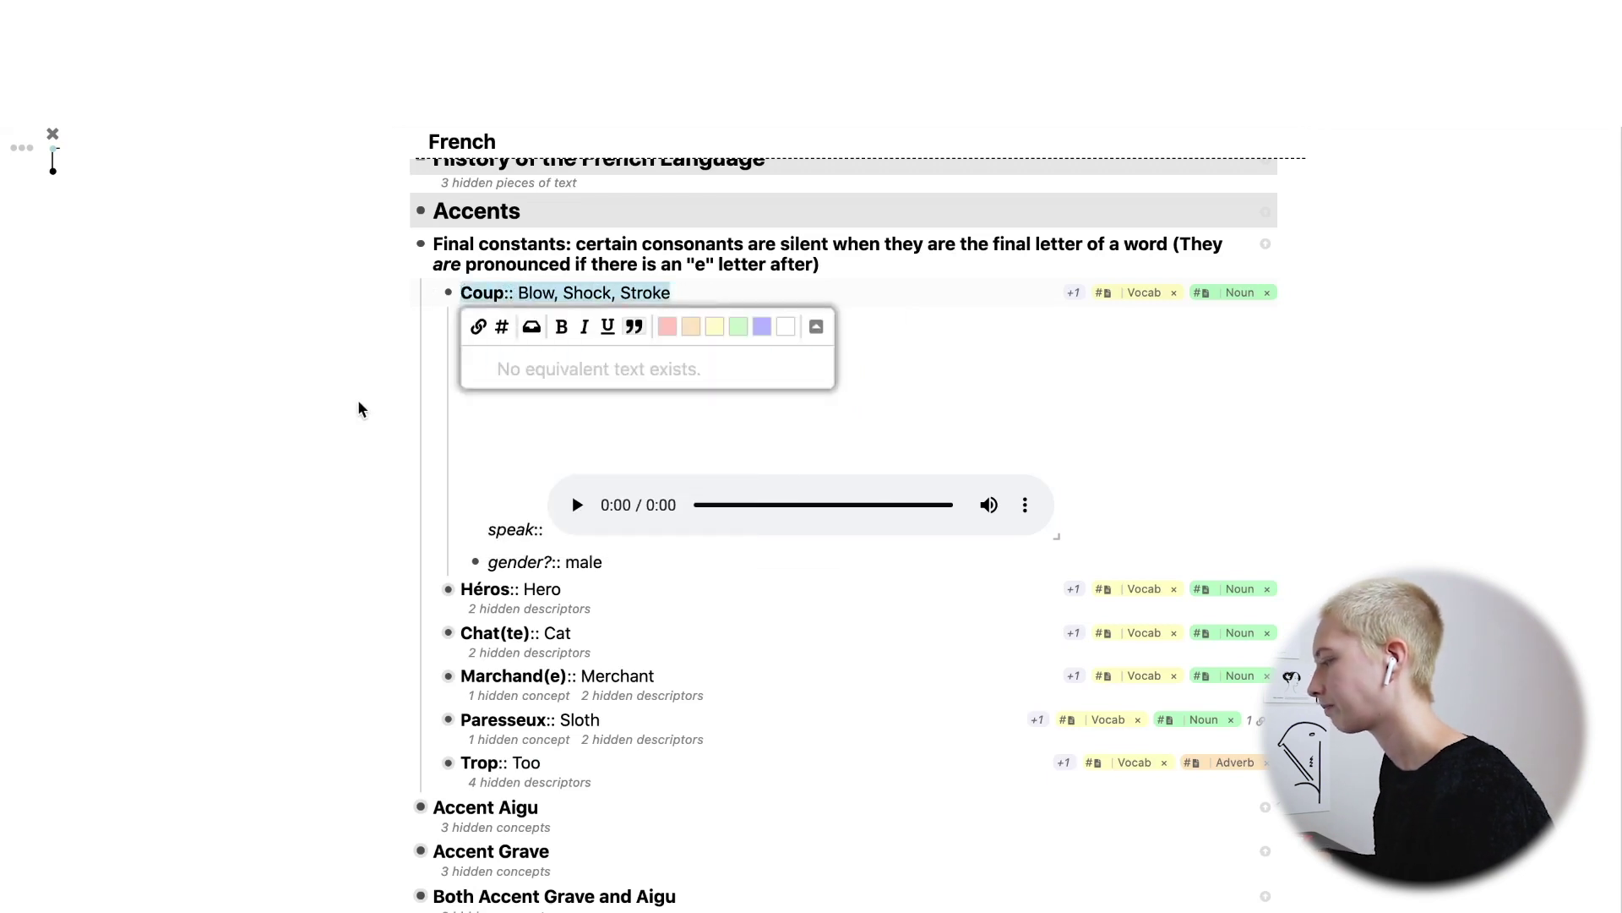
key(Down)
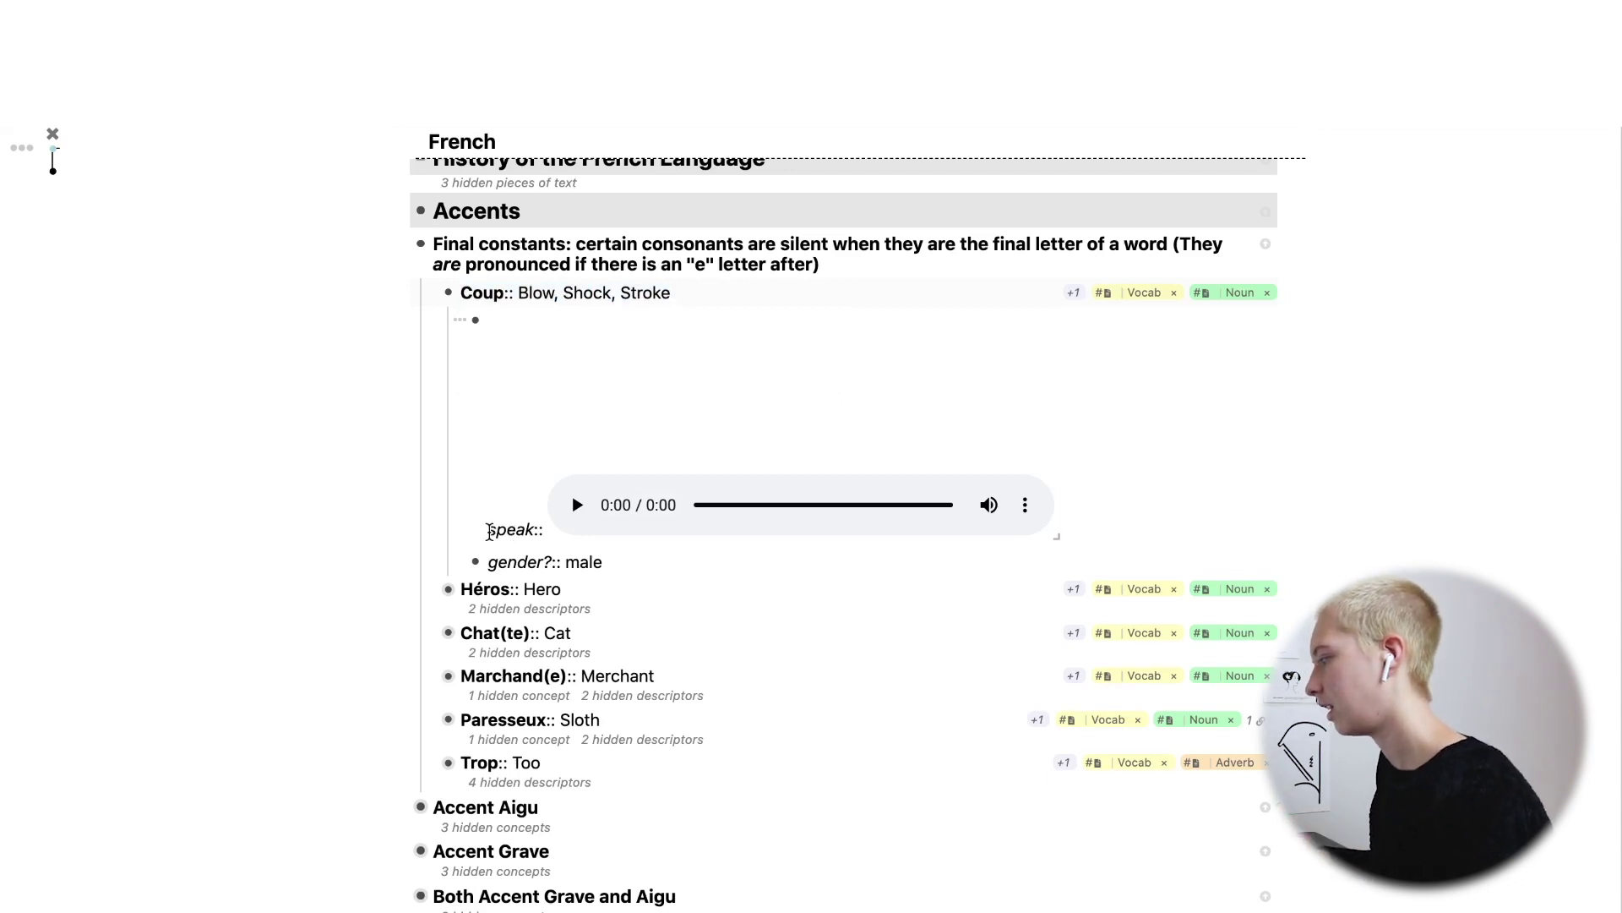
Play the recording in Coup's speak descriptor and highlight the gender descriptor below it.
mouse_move(490, 530)
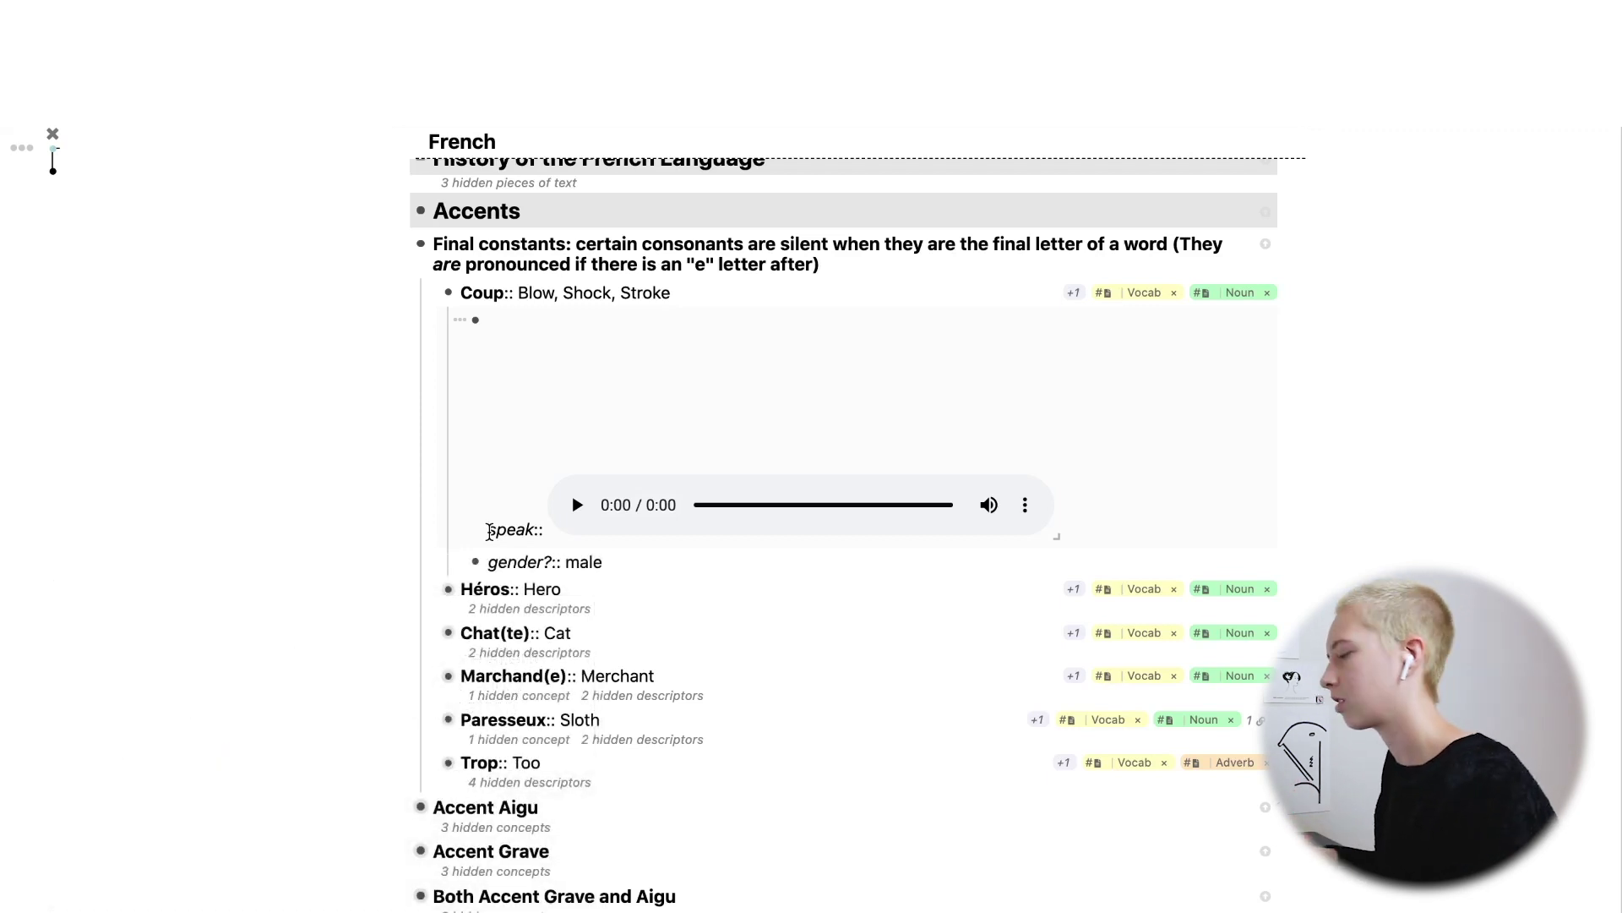
click(577, 506)
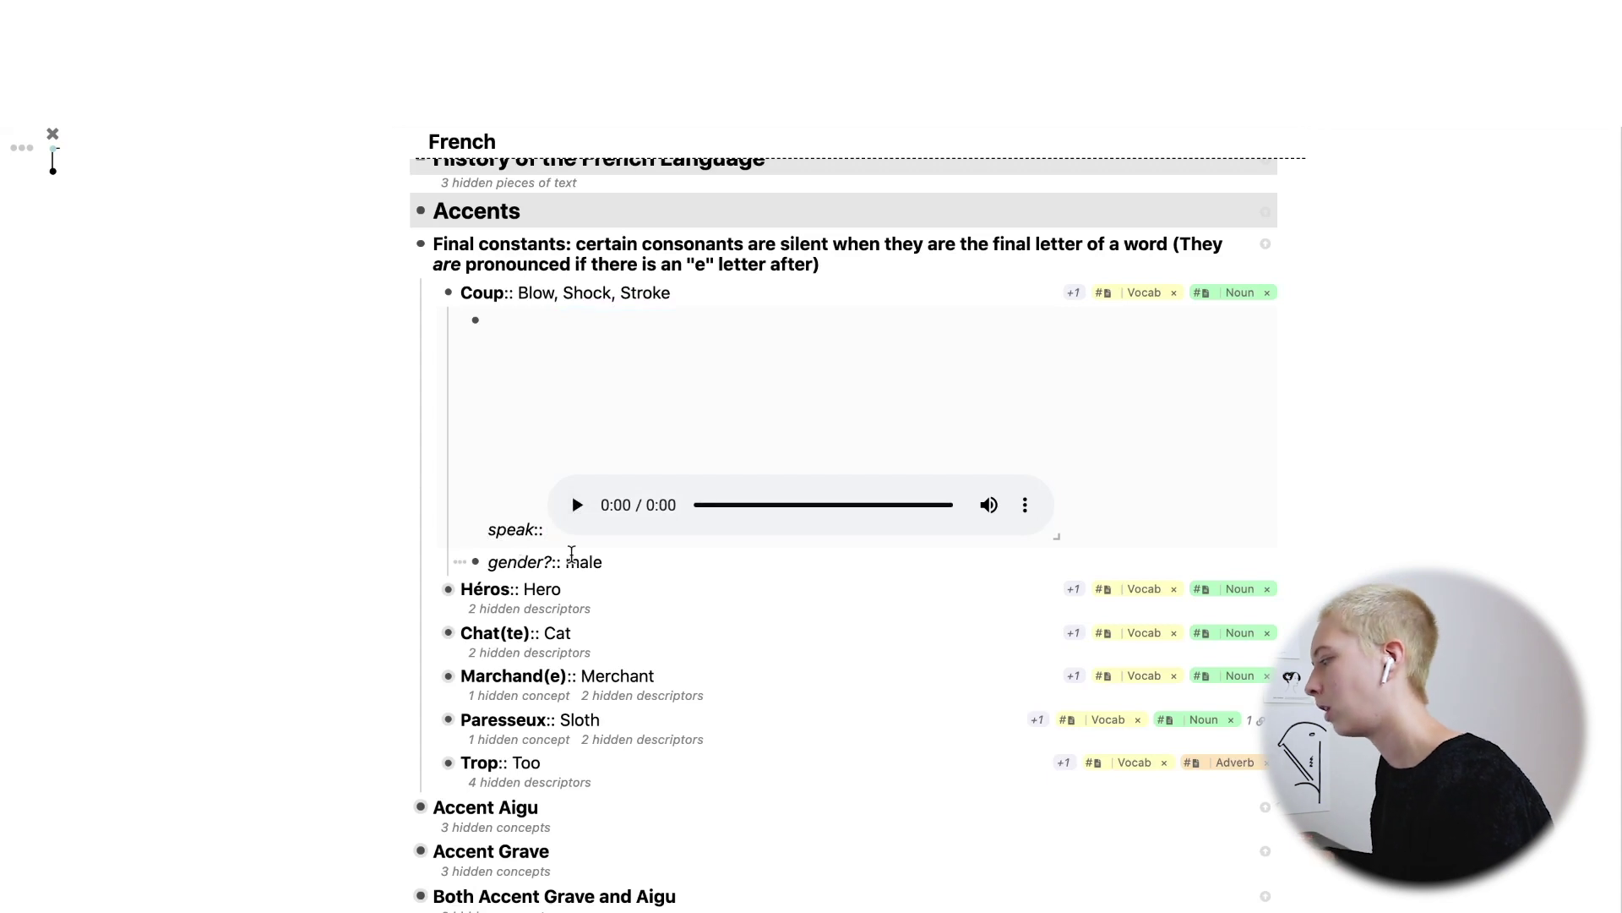
drag(615, 562, 508, 562)
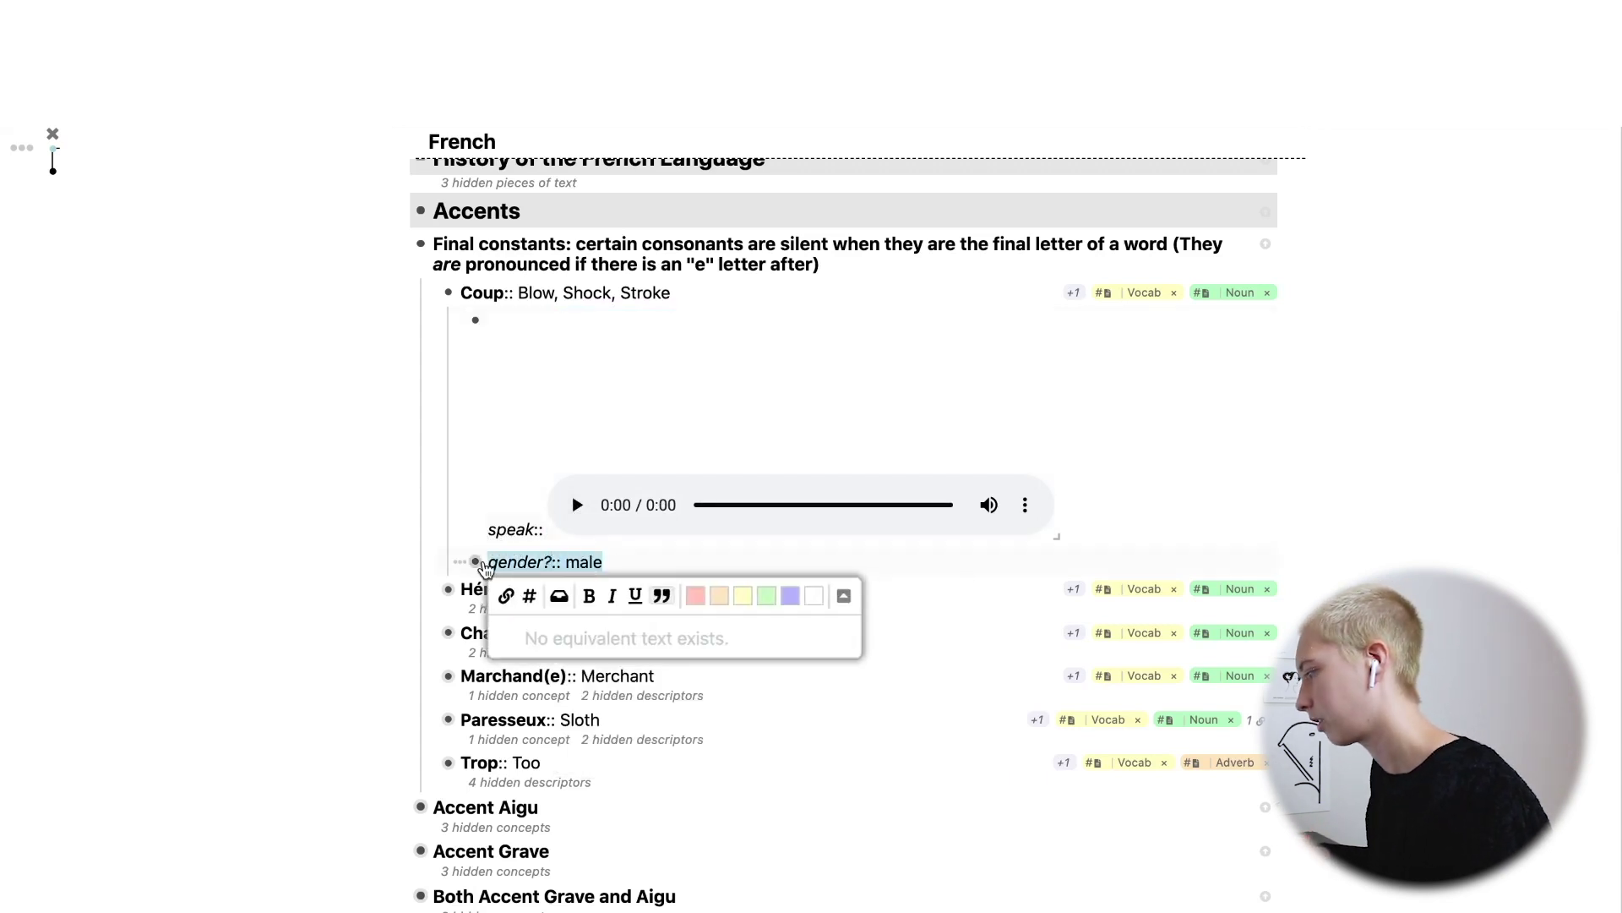
Start the Coup practice queue, answer the "Blow, Shock, Stroke" card with "coup", and give it the smiling-face rating.
key(ctrl+shift+p)
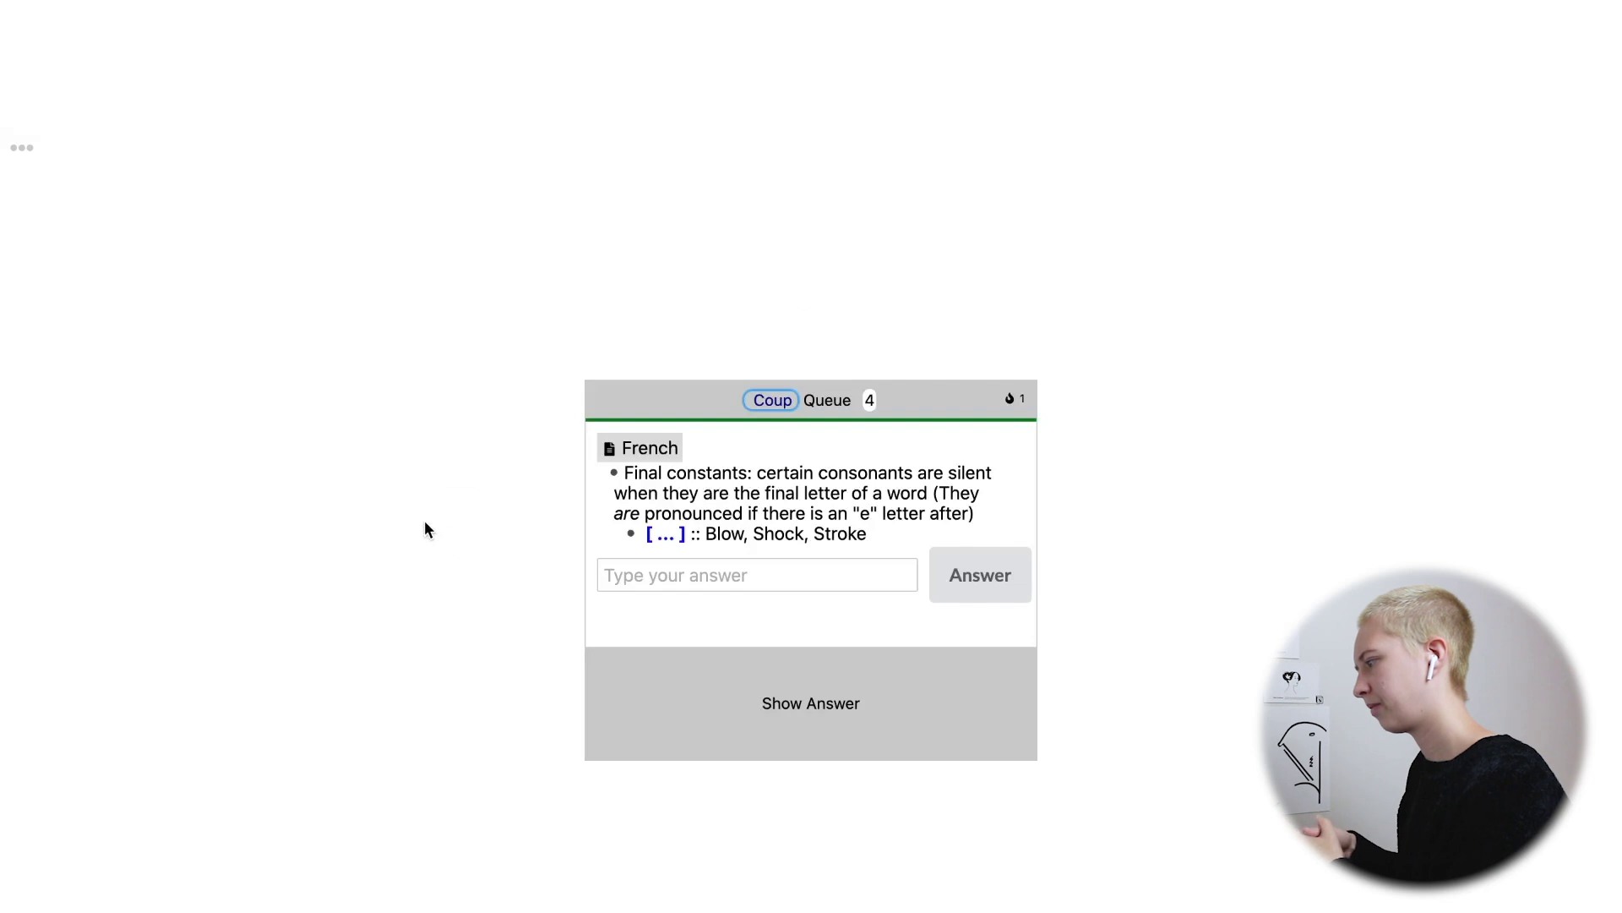
drag(707, 534, 870, 539)
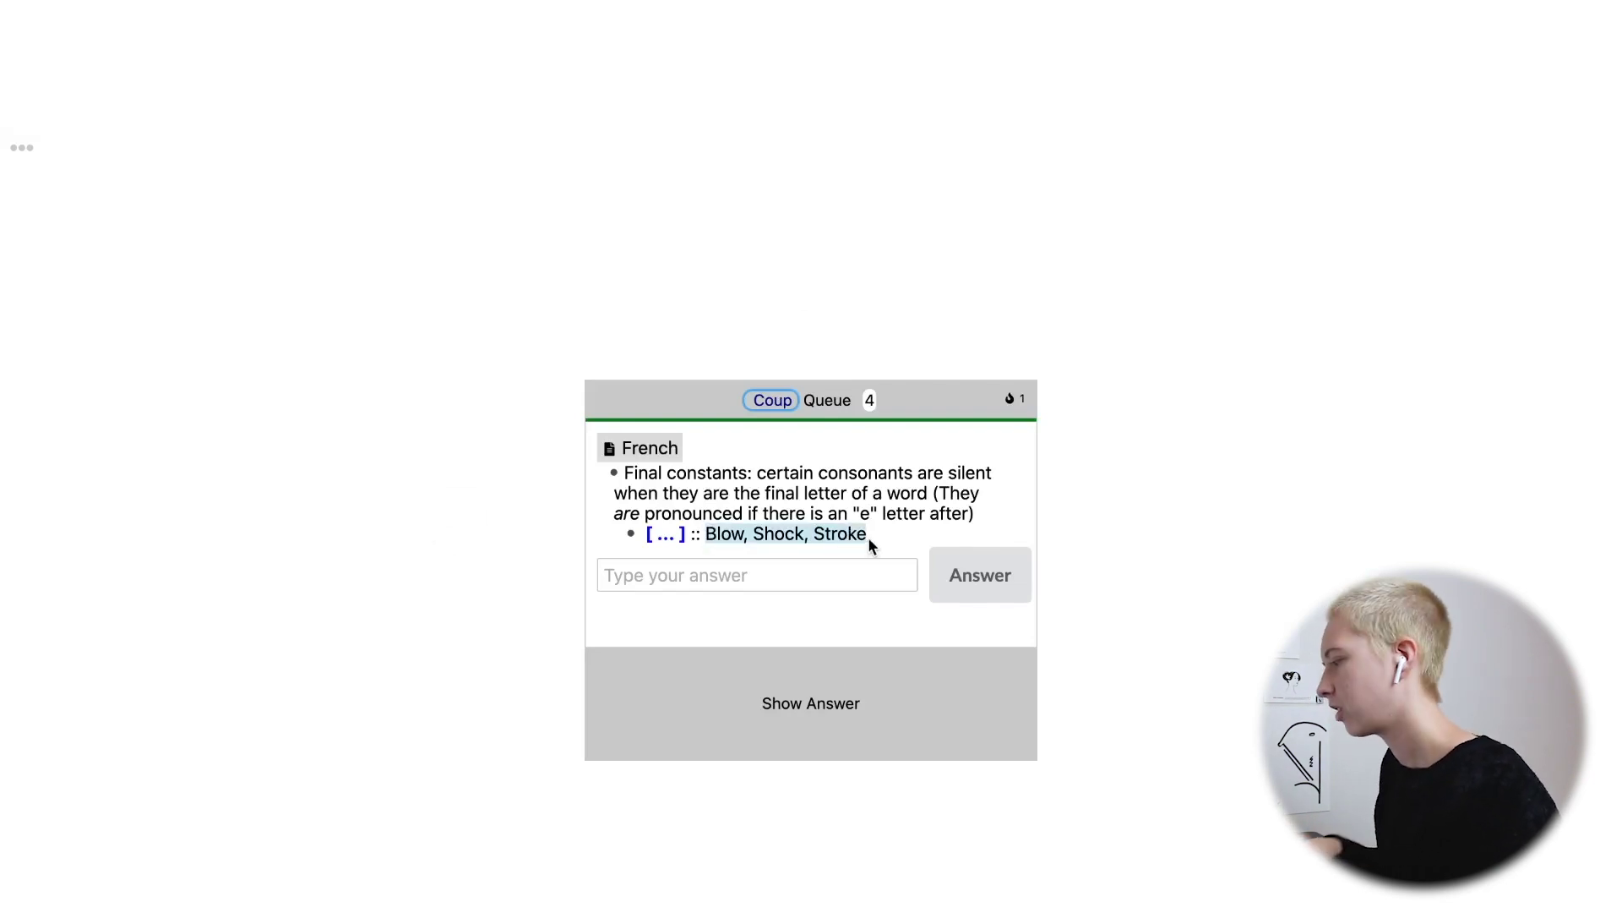
click(690, 578)
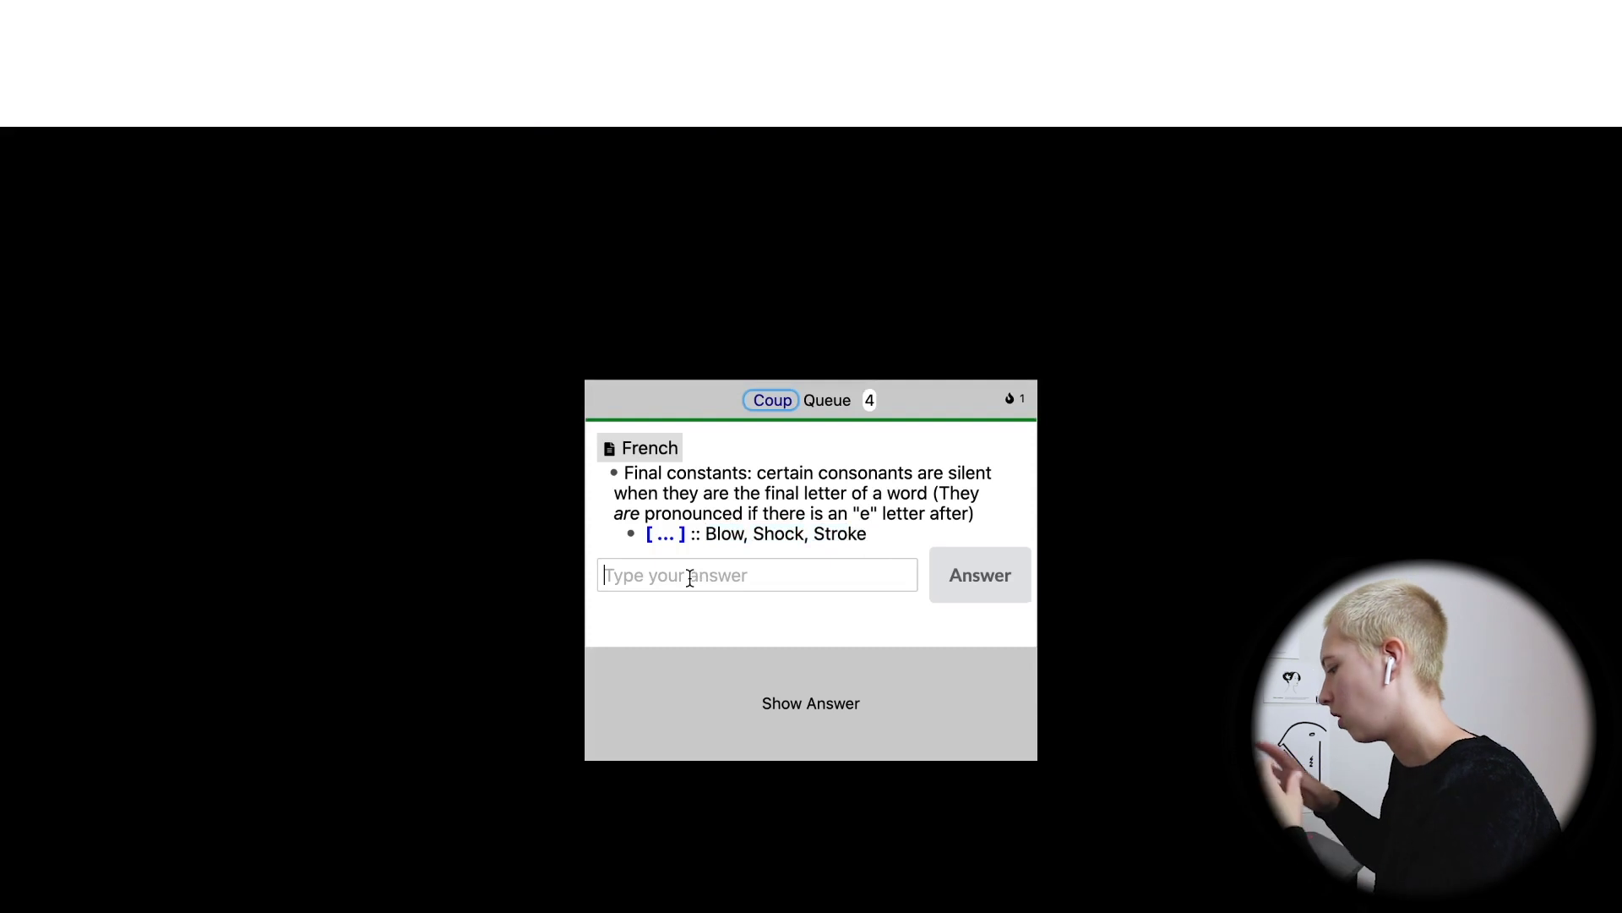
text(coup)
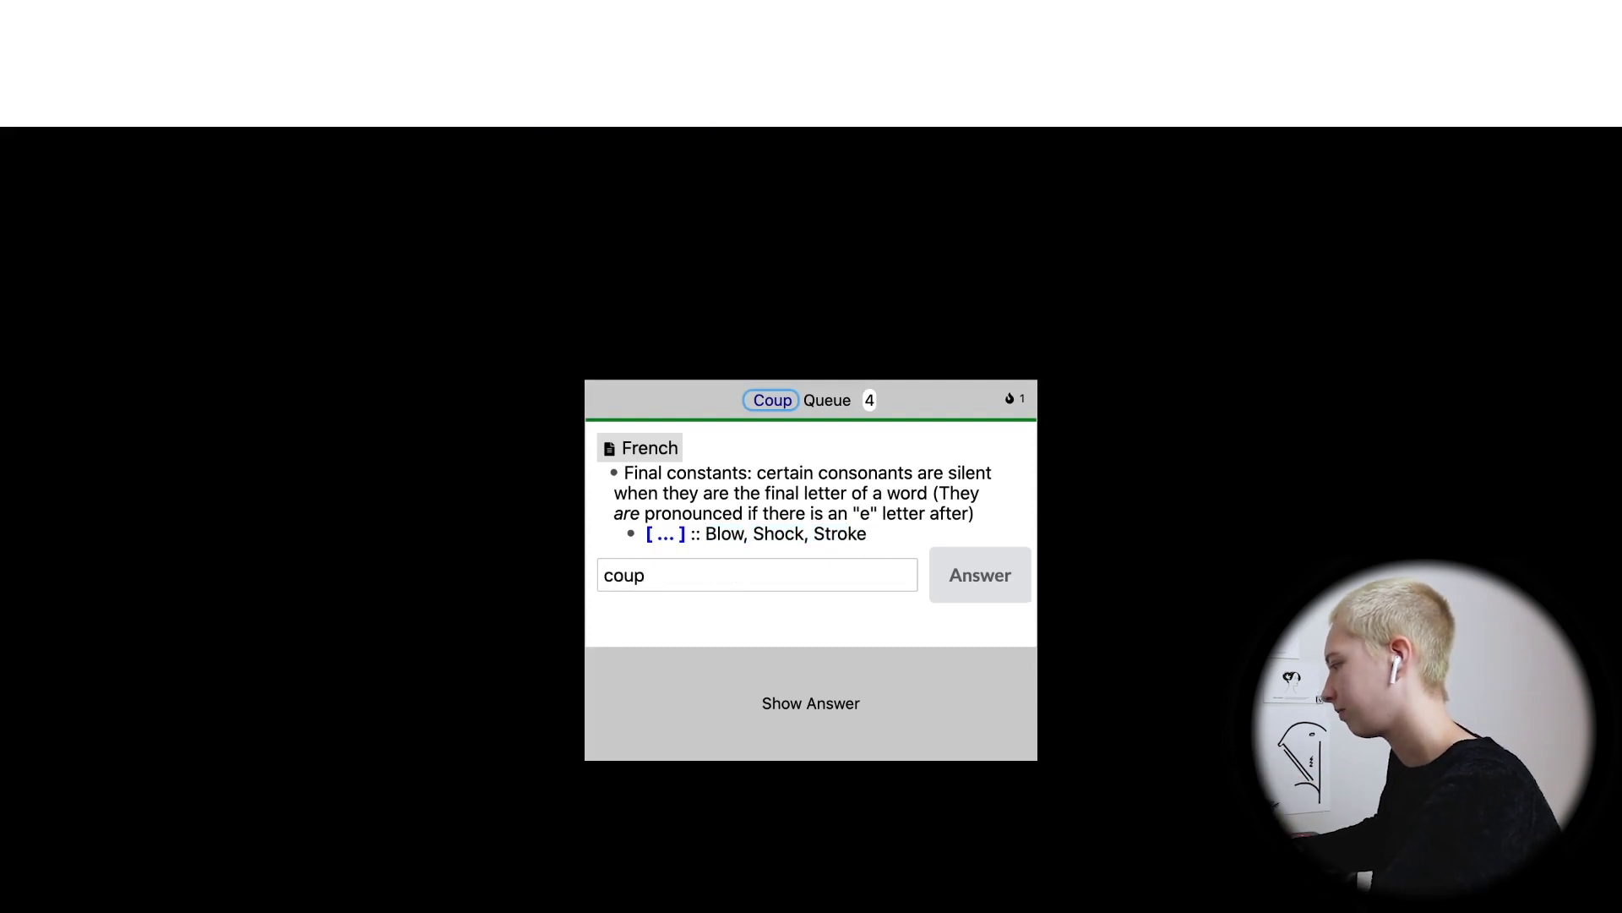
key(Return)
click(983, 674)
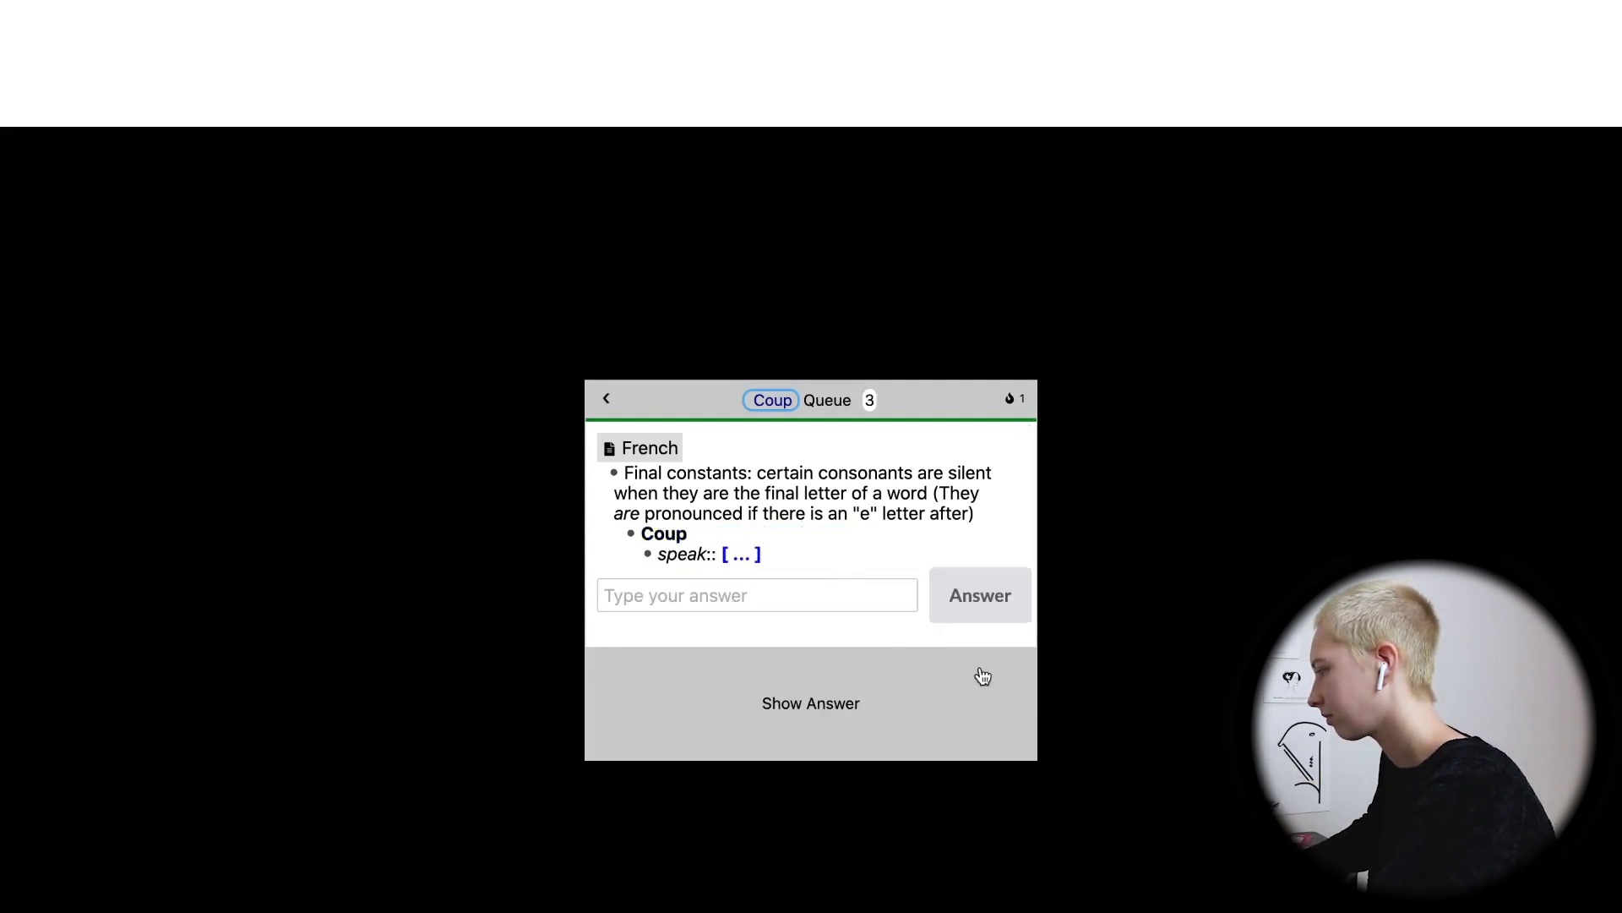
Reveal the answer of Coup's speak card, play its recording, and give the card the smiling-face rating.
click(766, 598)
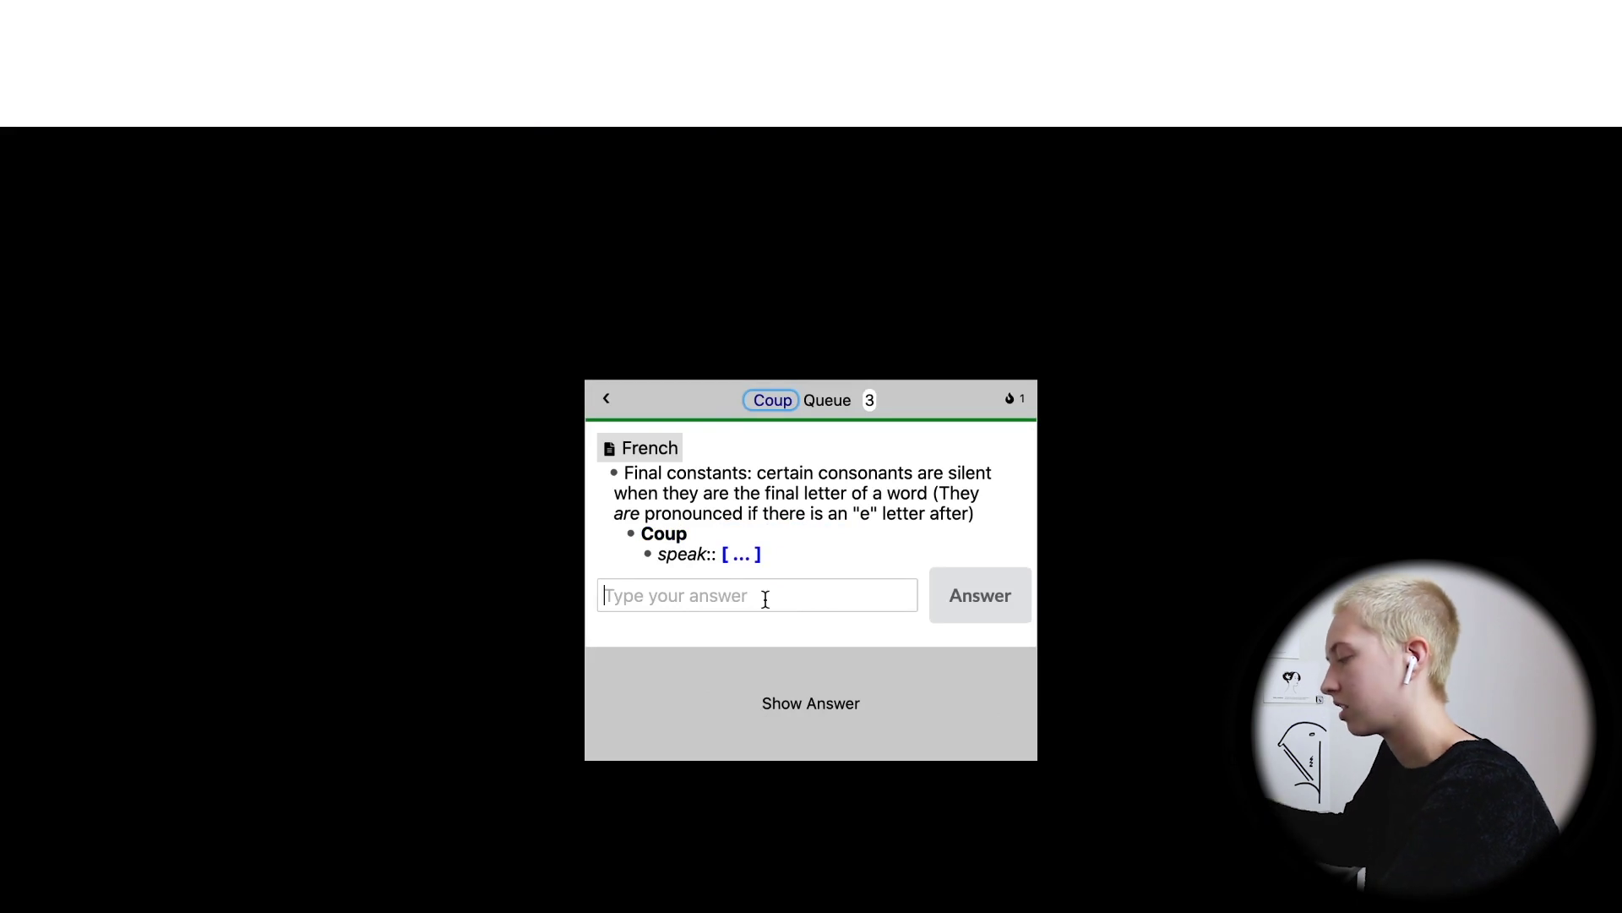
click(815, 719)
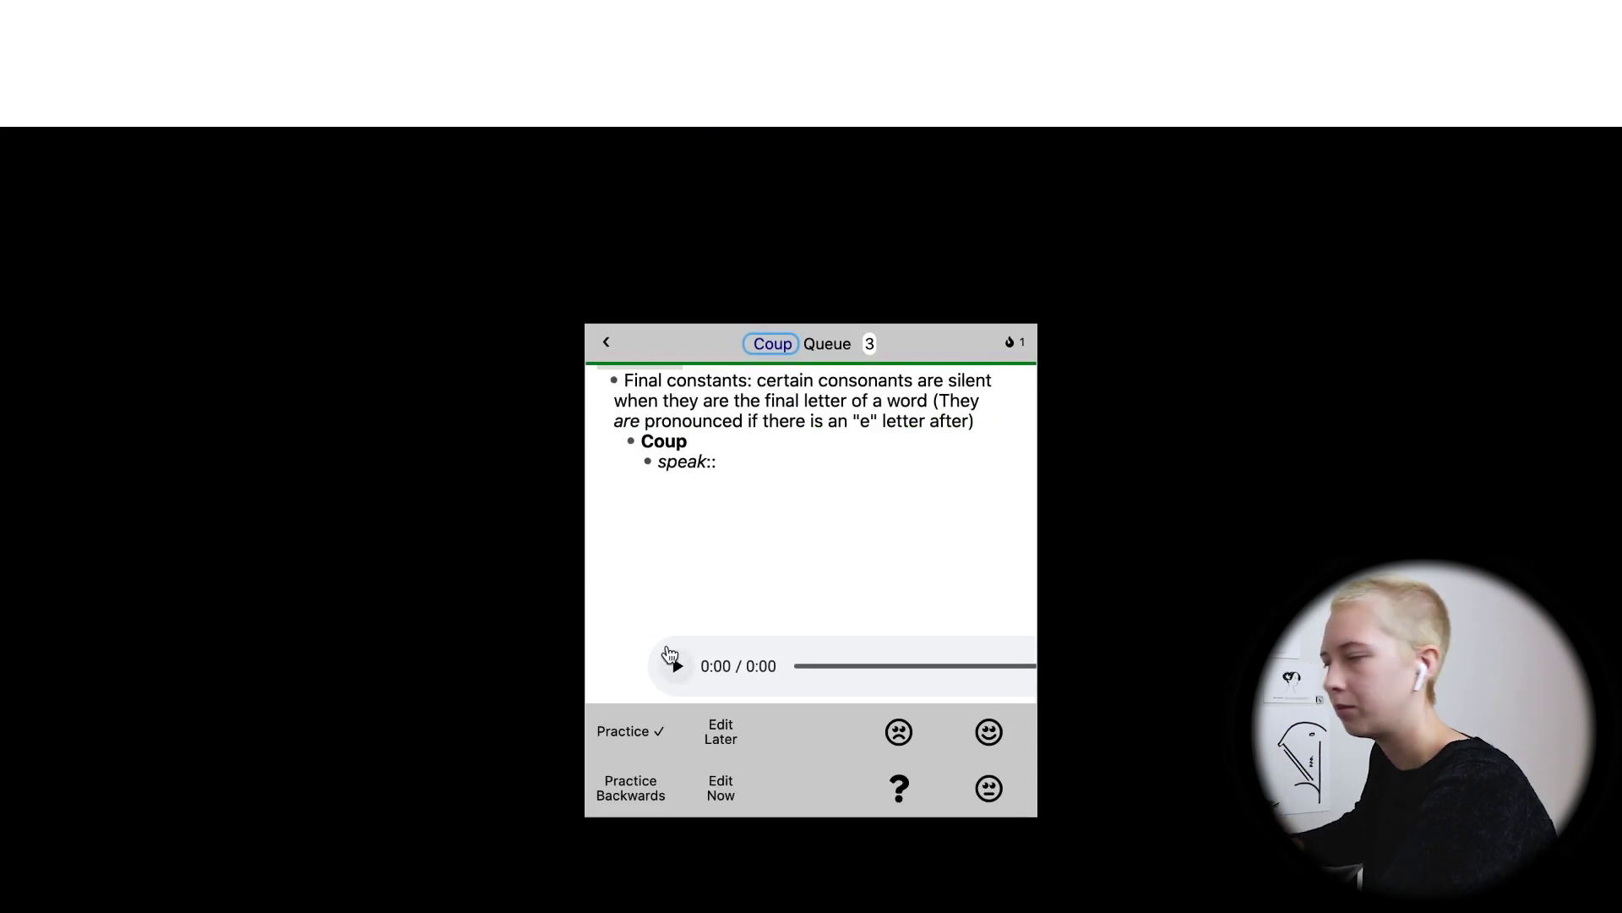
click(676, 667)
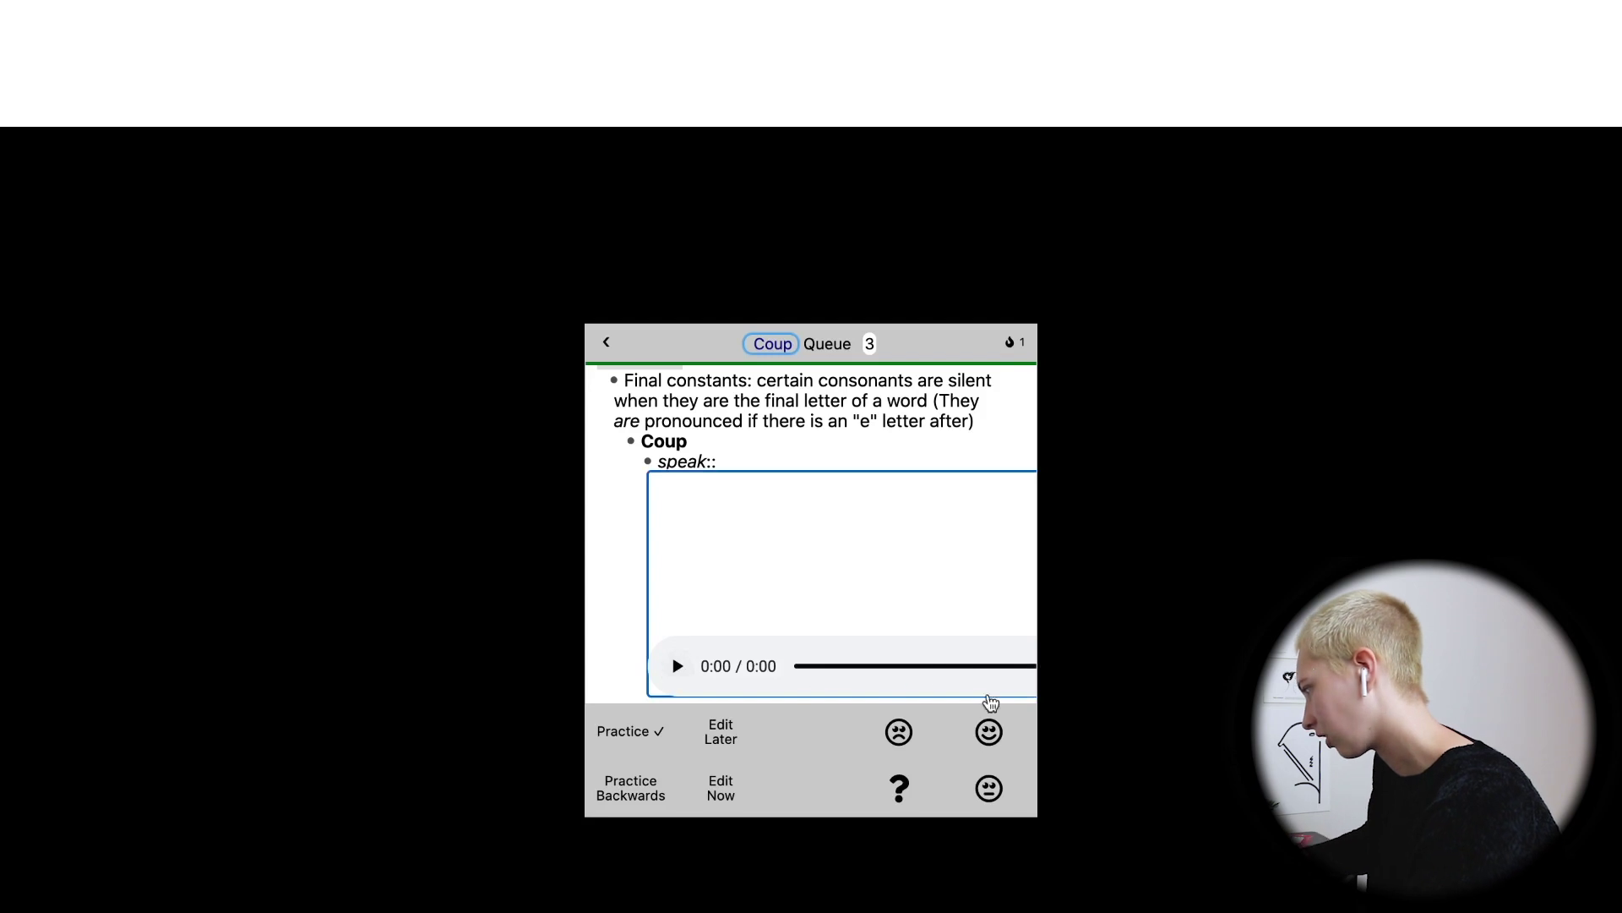
click(990, 732)
Answer Coup's gender card with "male" and give it the smiling-face rating.
click(750, 598)
text(male)
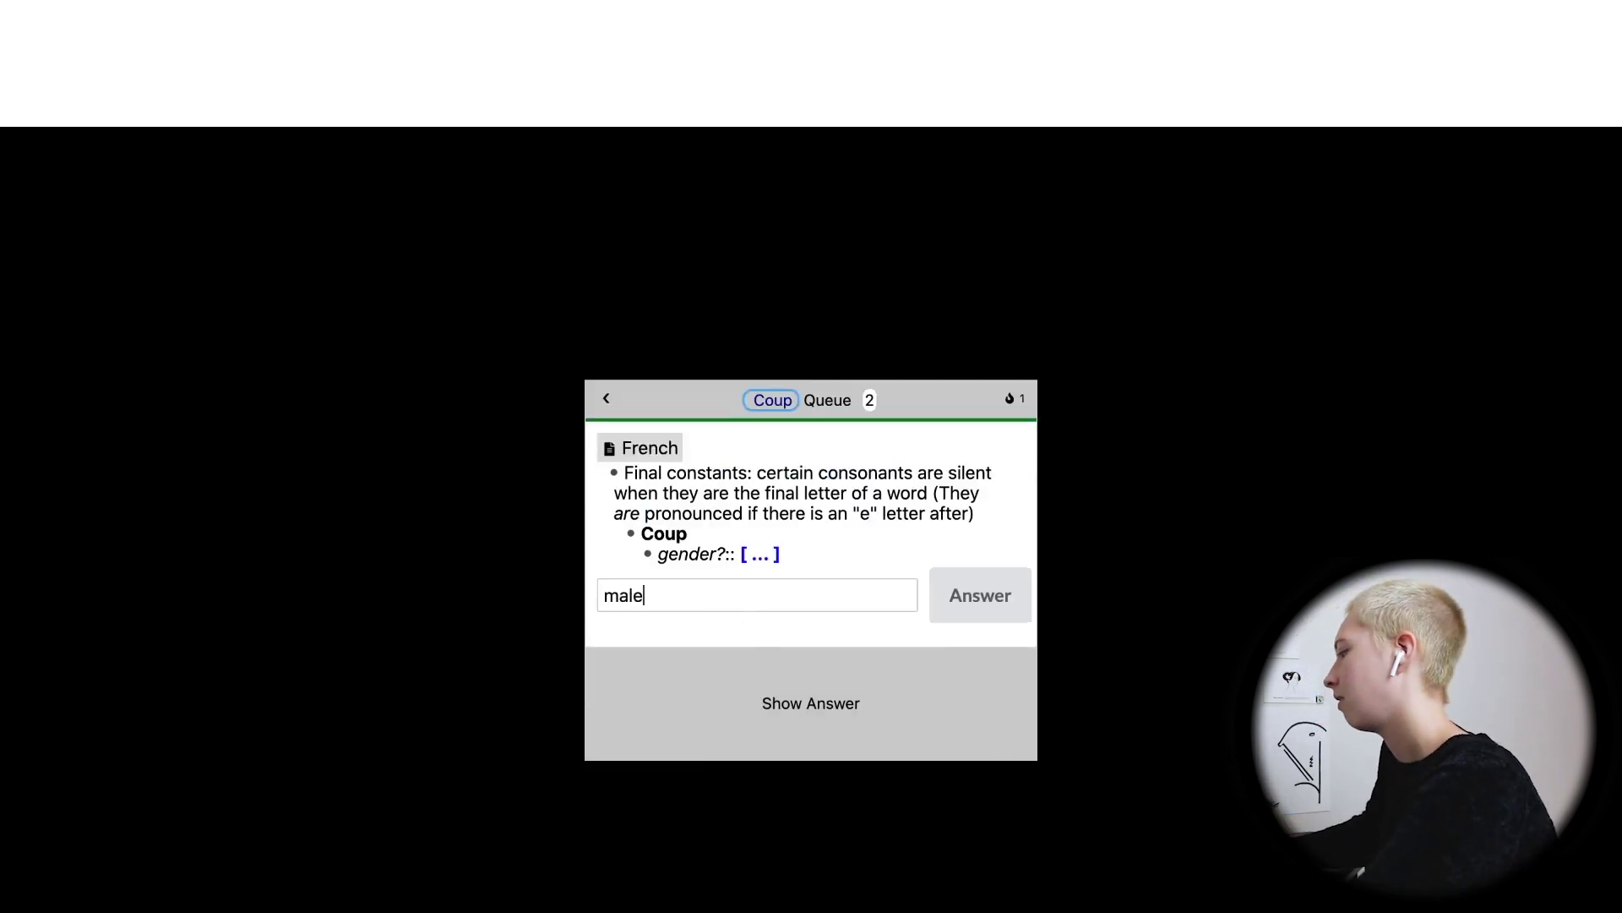
key(Return)
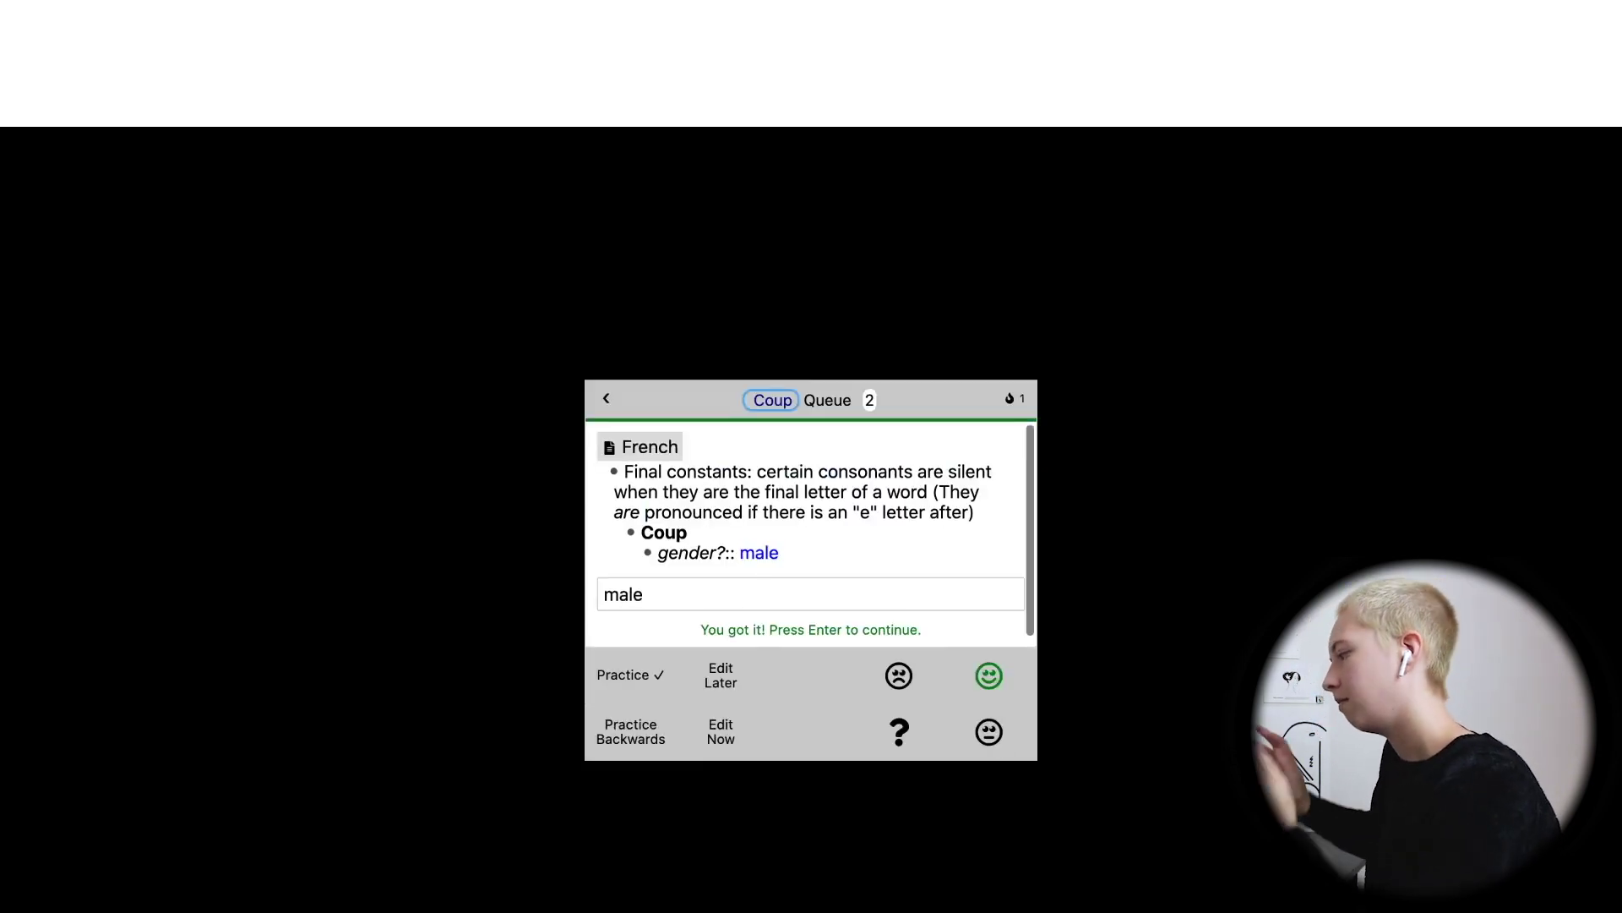
click(999, 675)
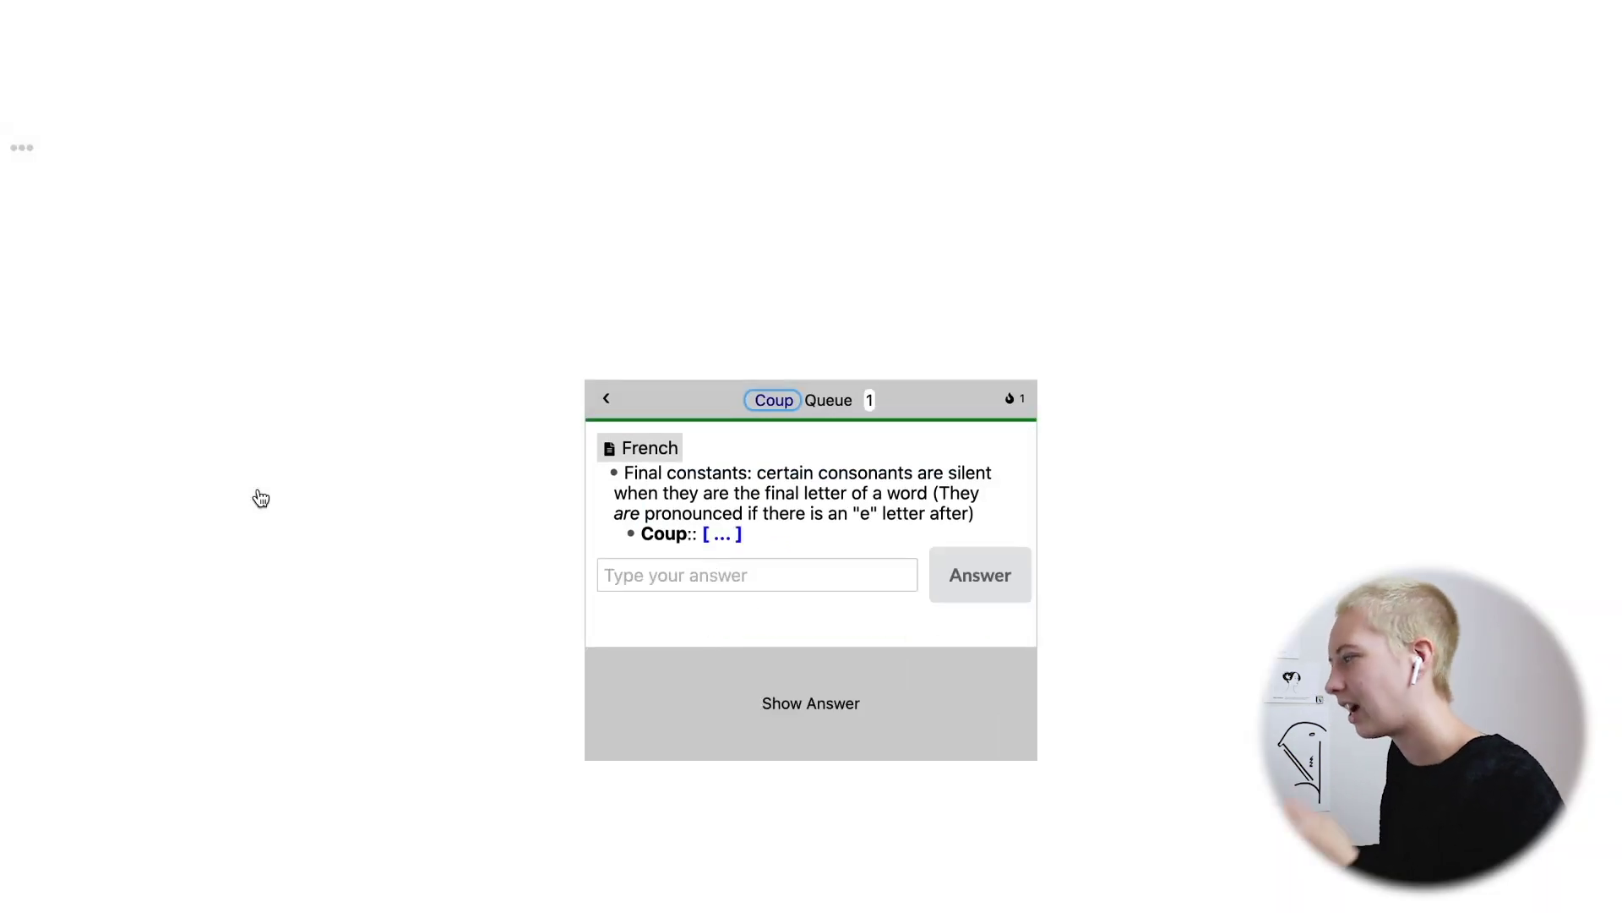
Leave the practice queue for the French folder and collapse the Coup entry.
mouse_move(26, 156)
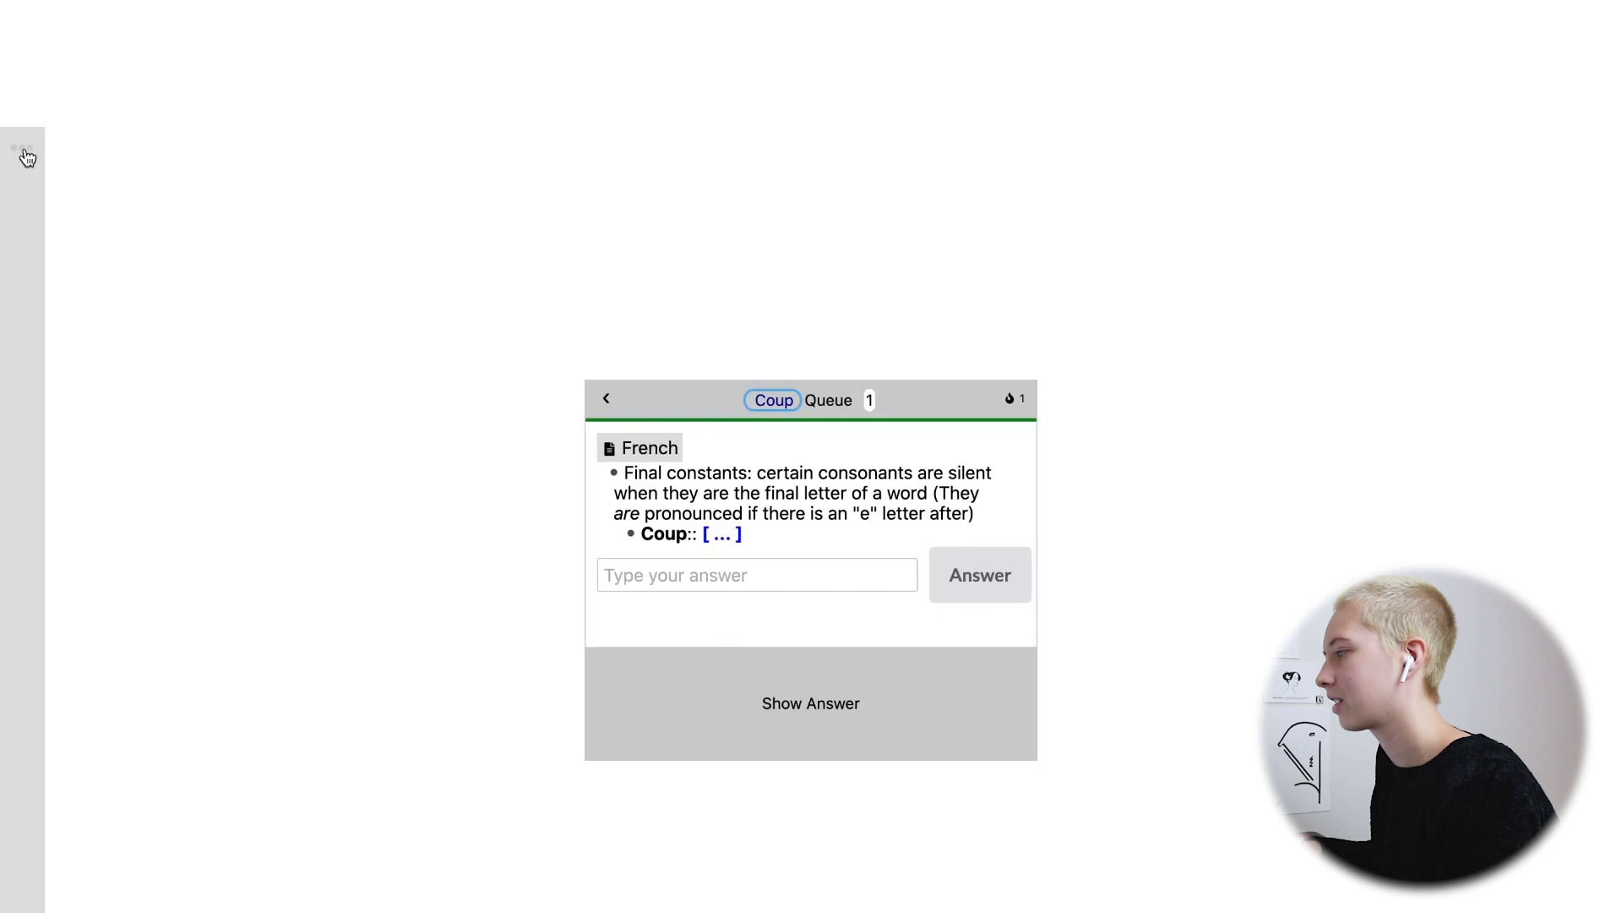
click(54, 391)
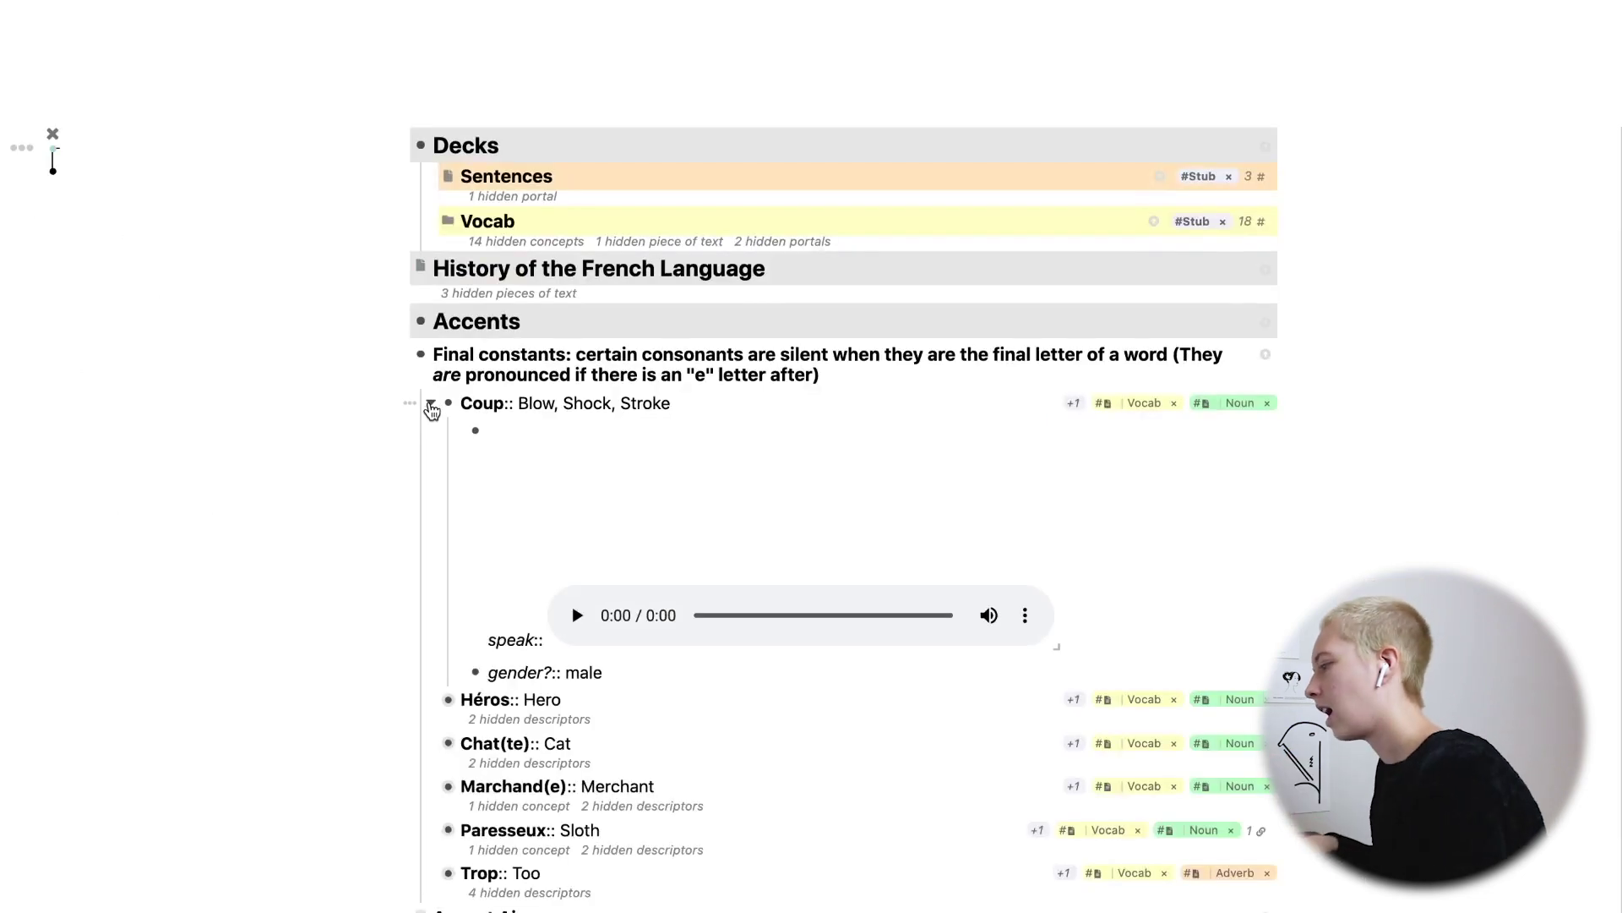
click(431, 404)
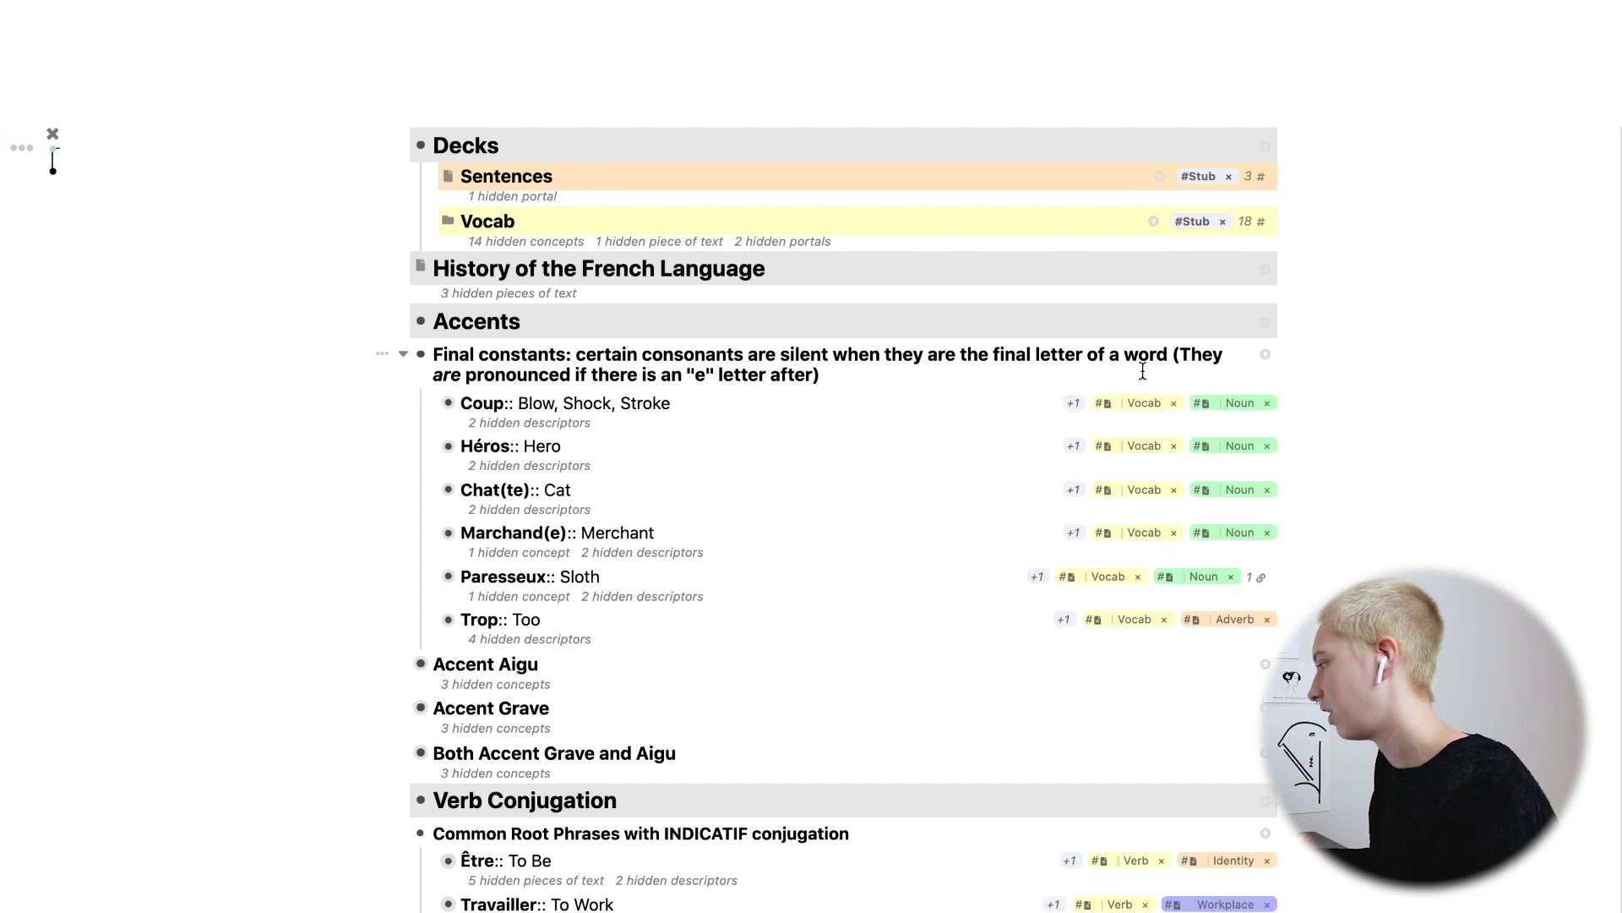
Inspect the full tag sets of the Coup, Héros, and Chat(te) entries, including the hidden tags.
mouse_move(1236, 412)
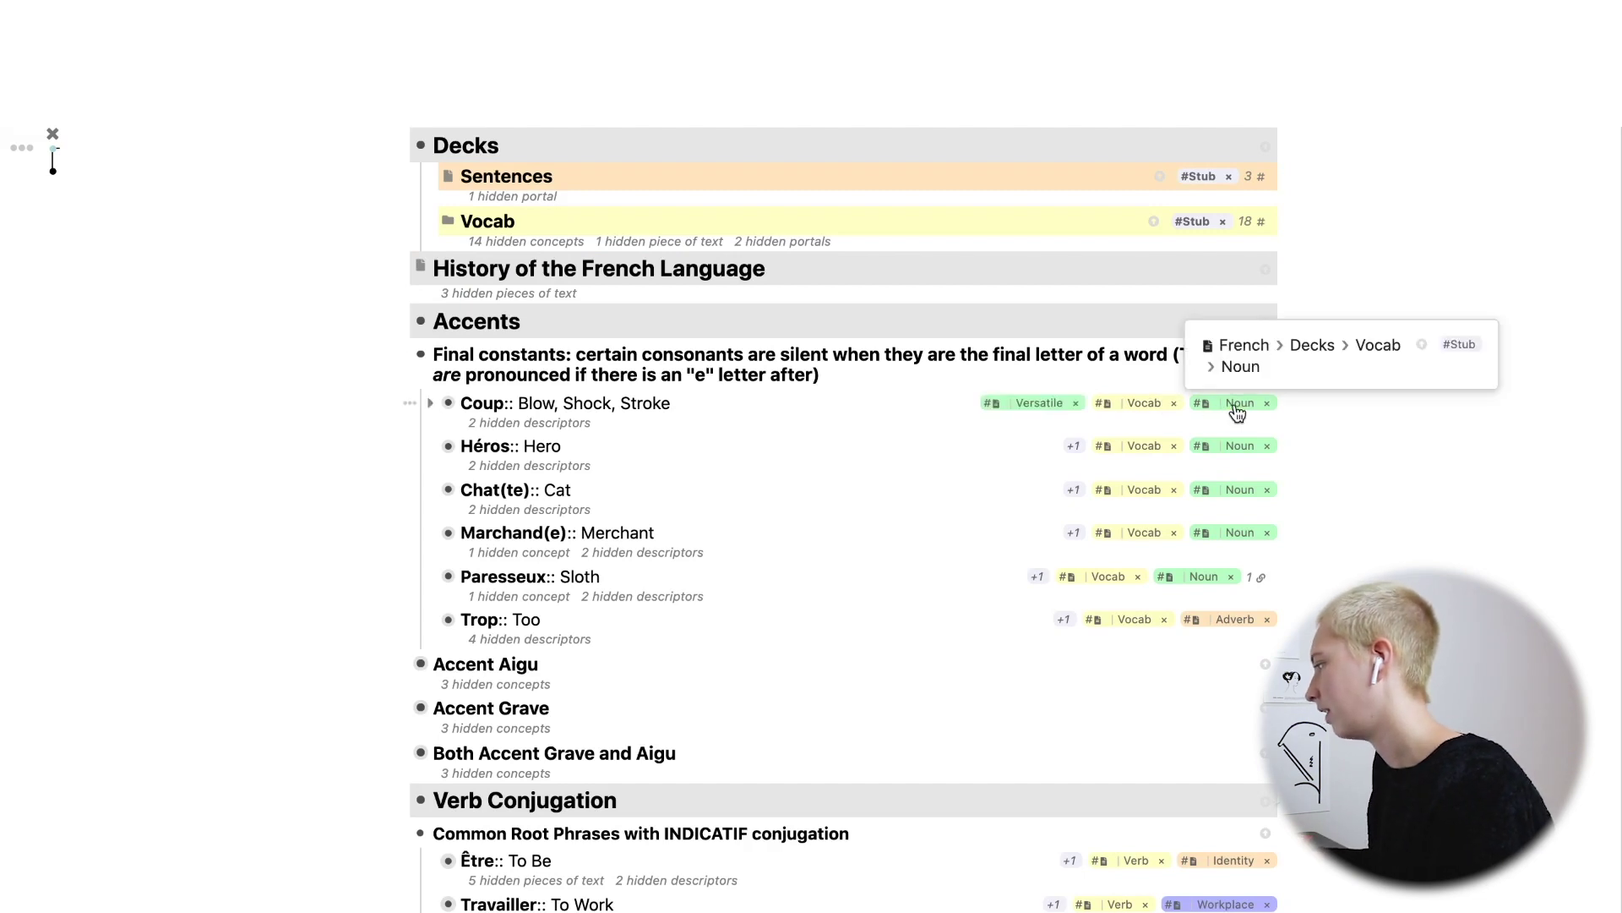
mouse_move(1141, 416)
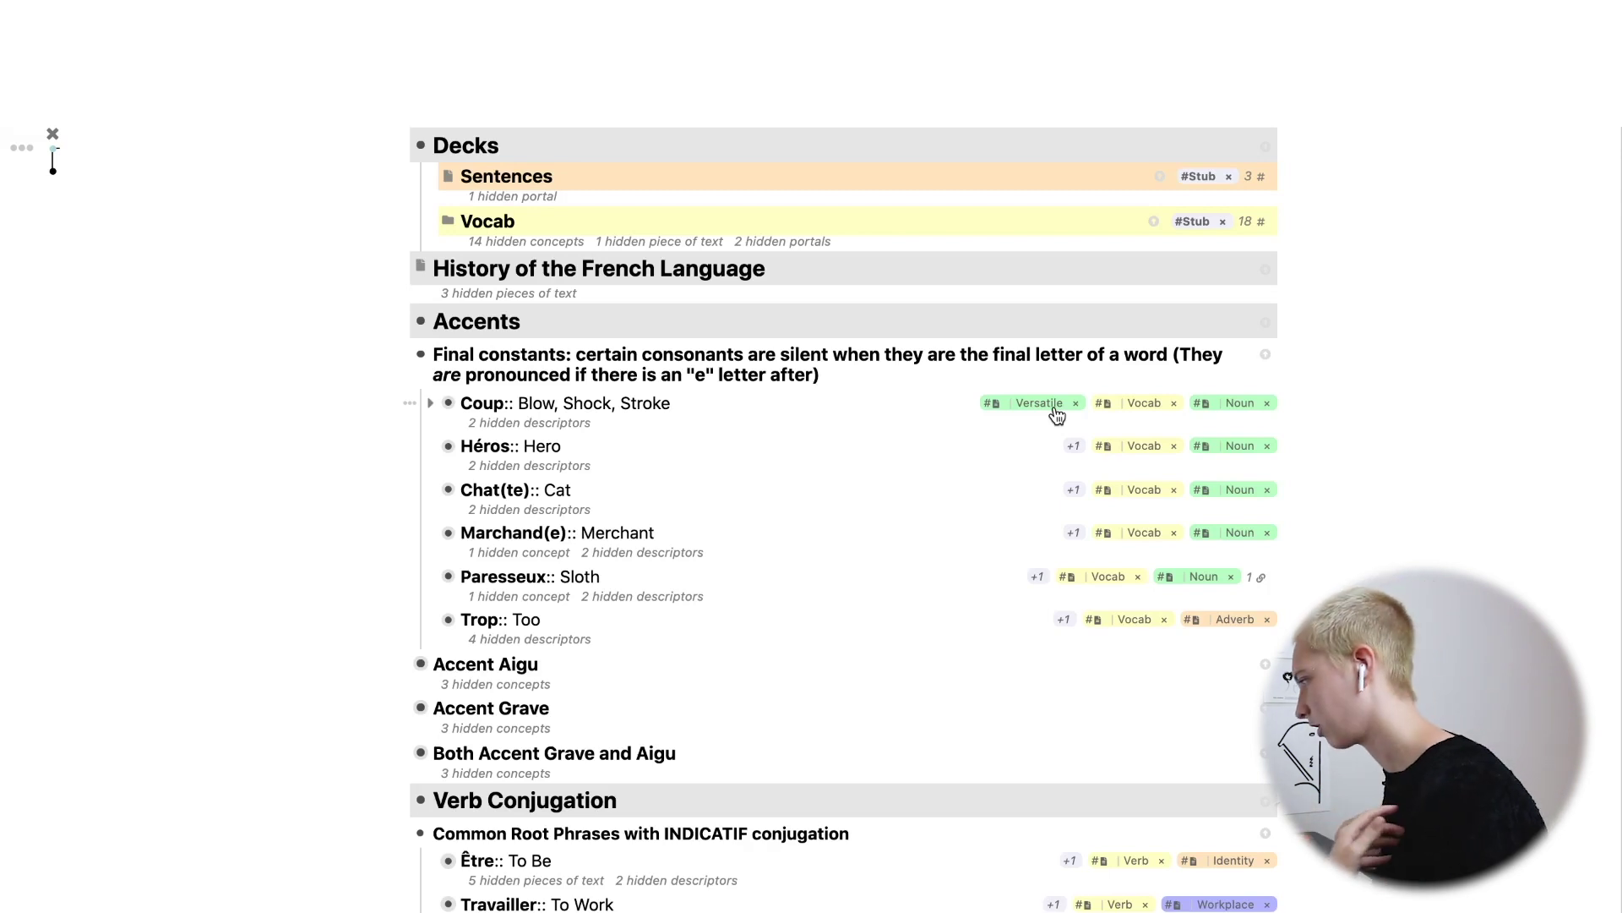
mouse_move(1073, 452)
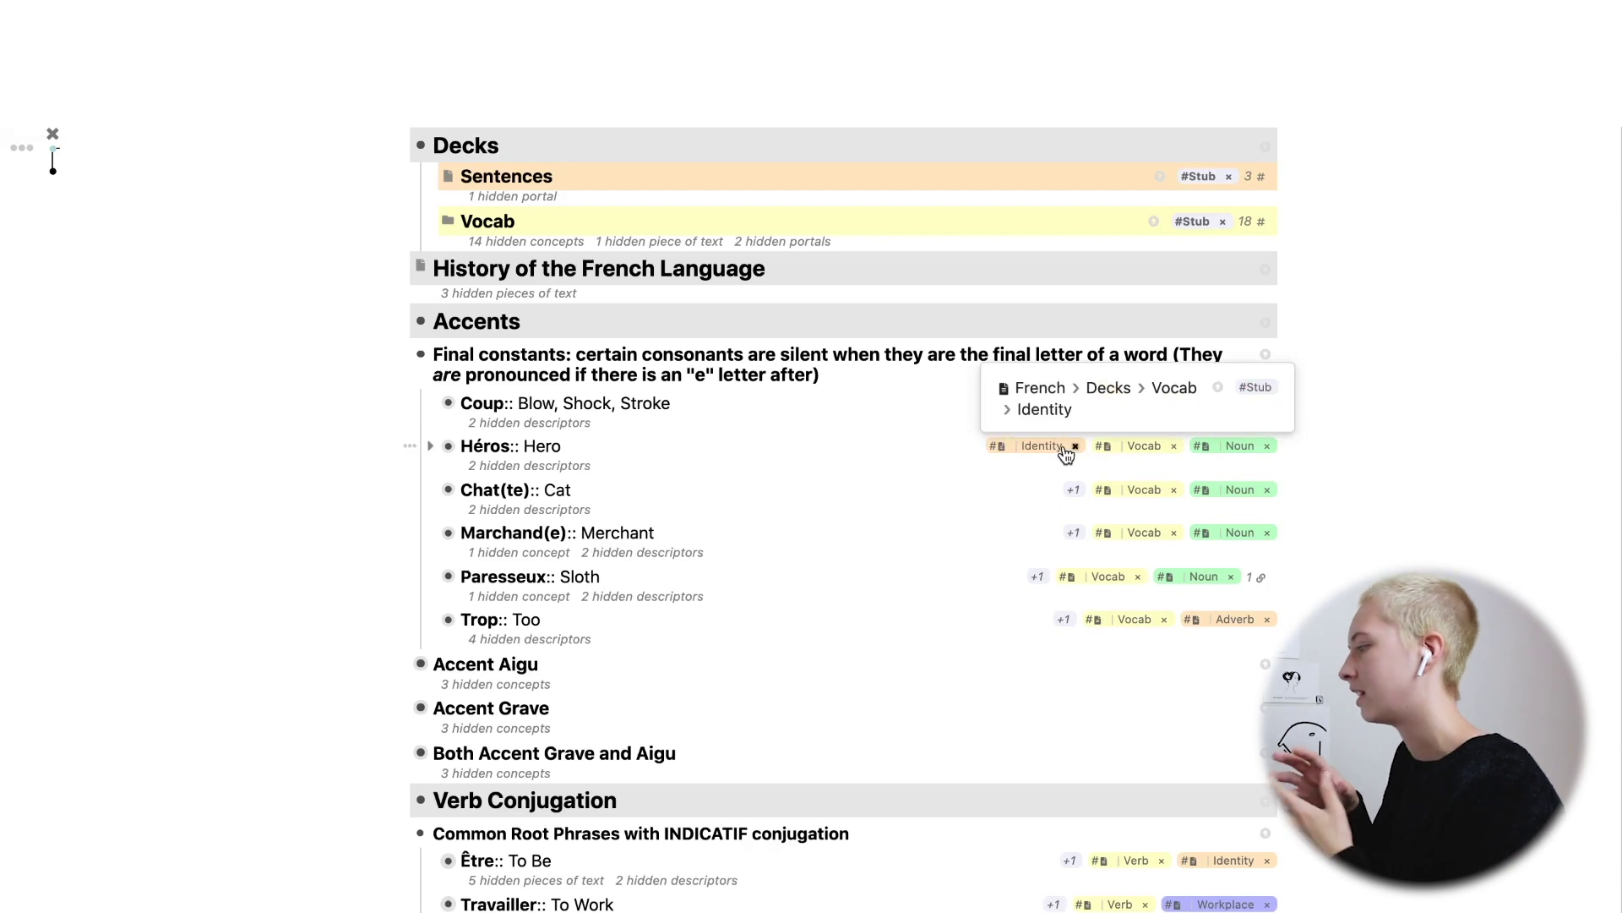
mouse_move(1069, 505)
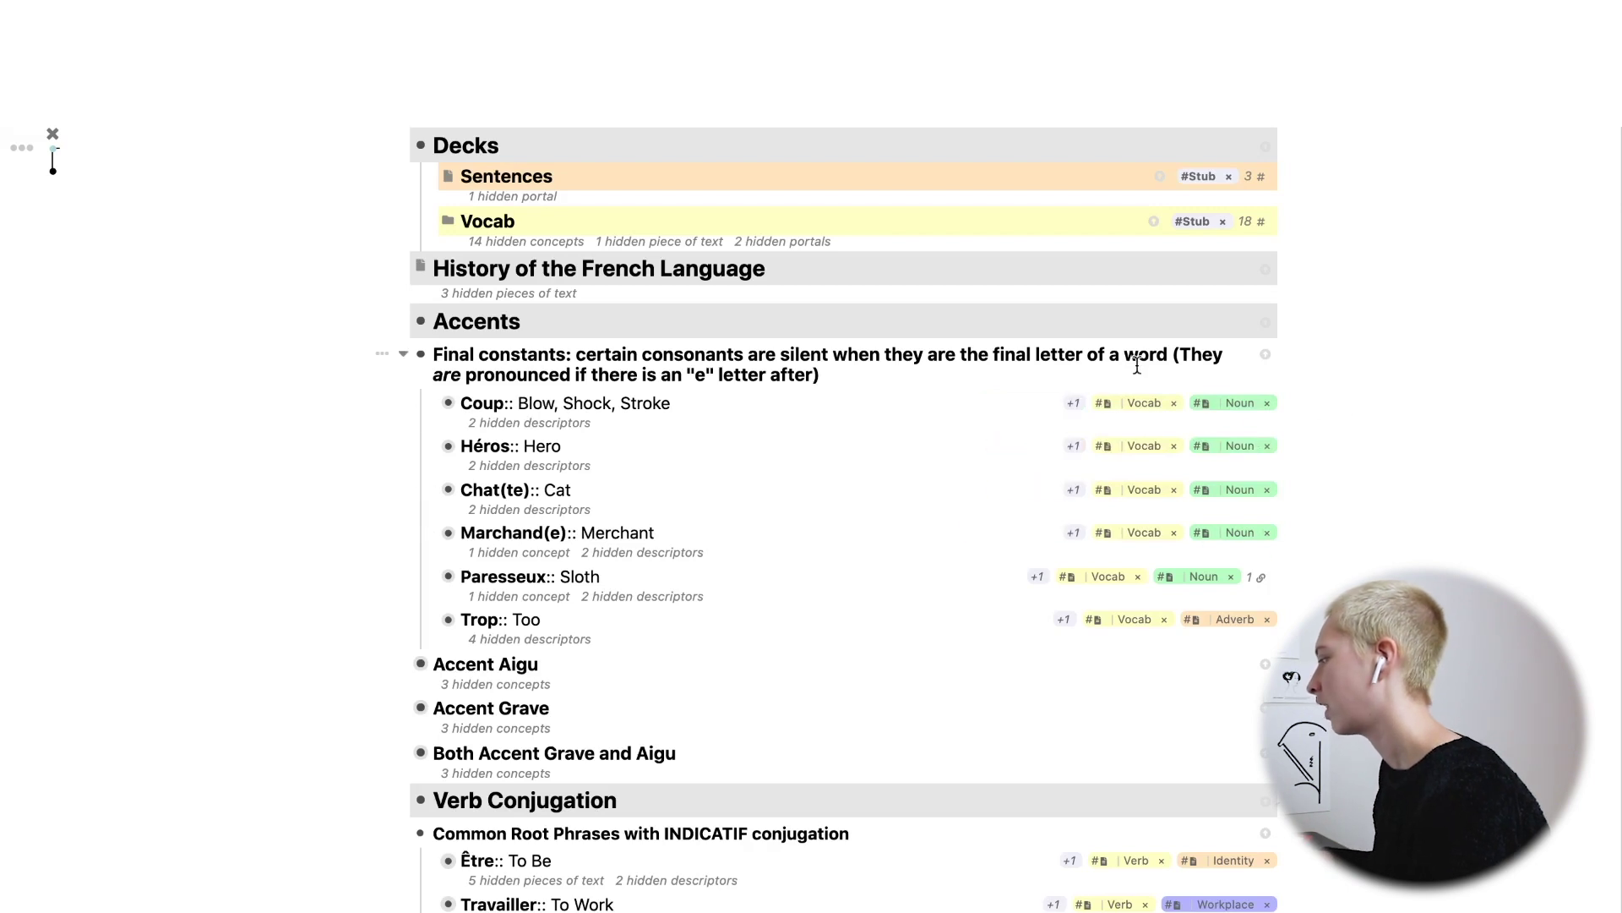
mouse_move(1148, 505)
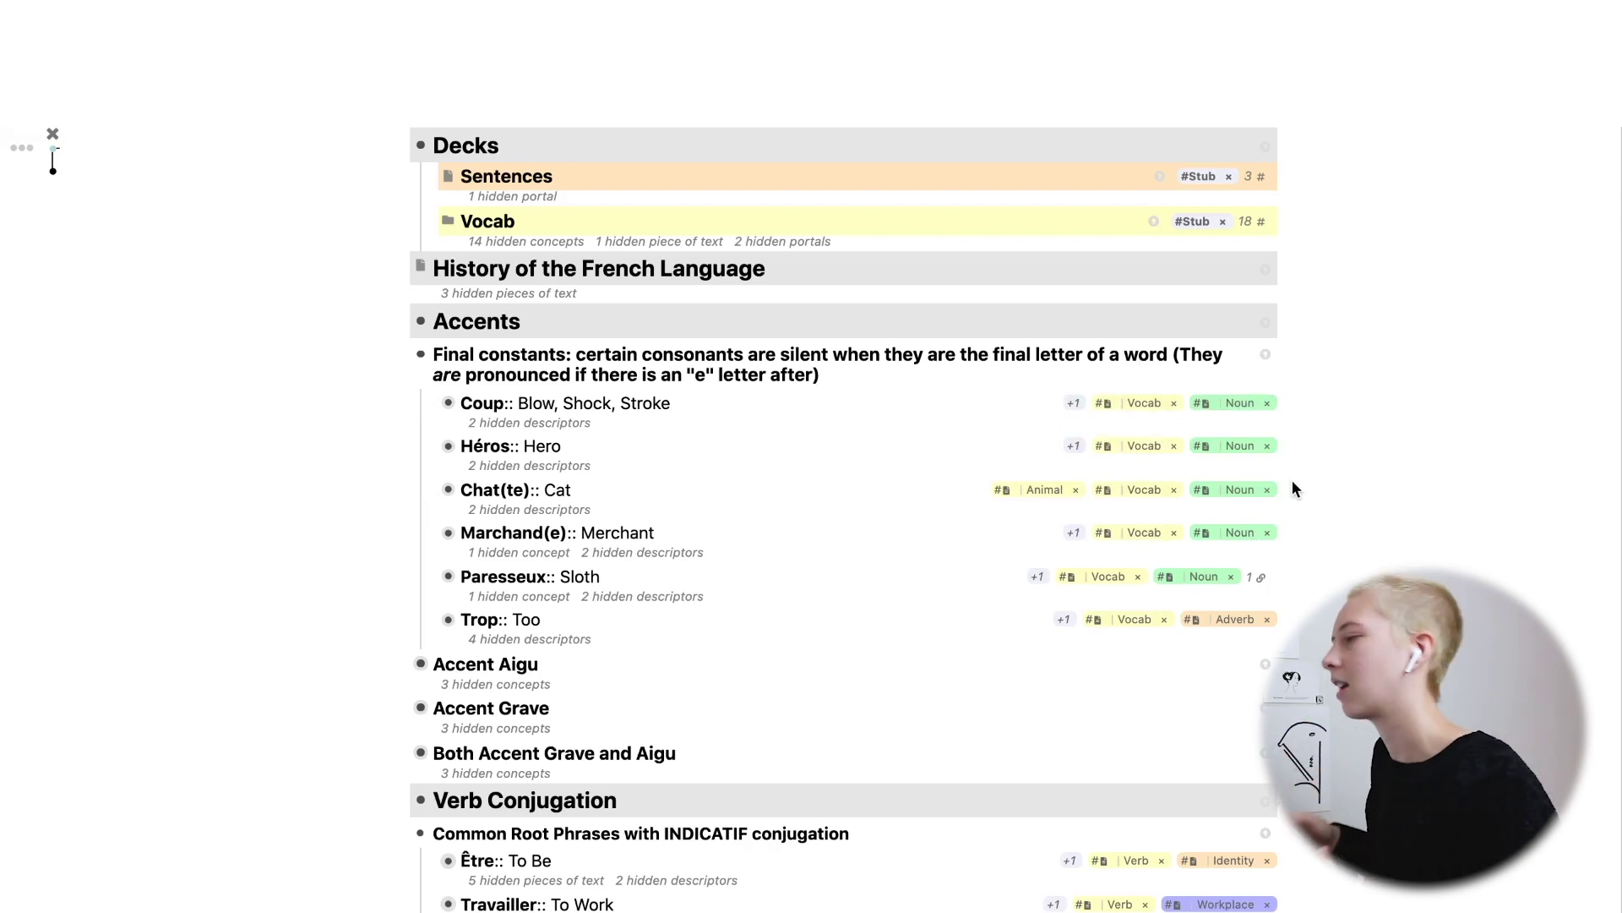
Expand the Vocab folder under Decks and look through its category decks from Noun to Time.
scroll(1374, 384, up, 3)
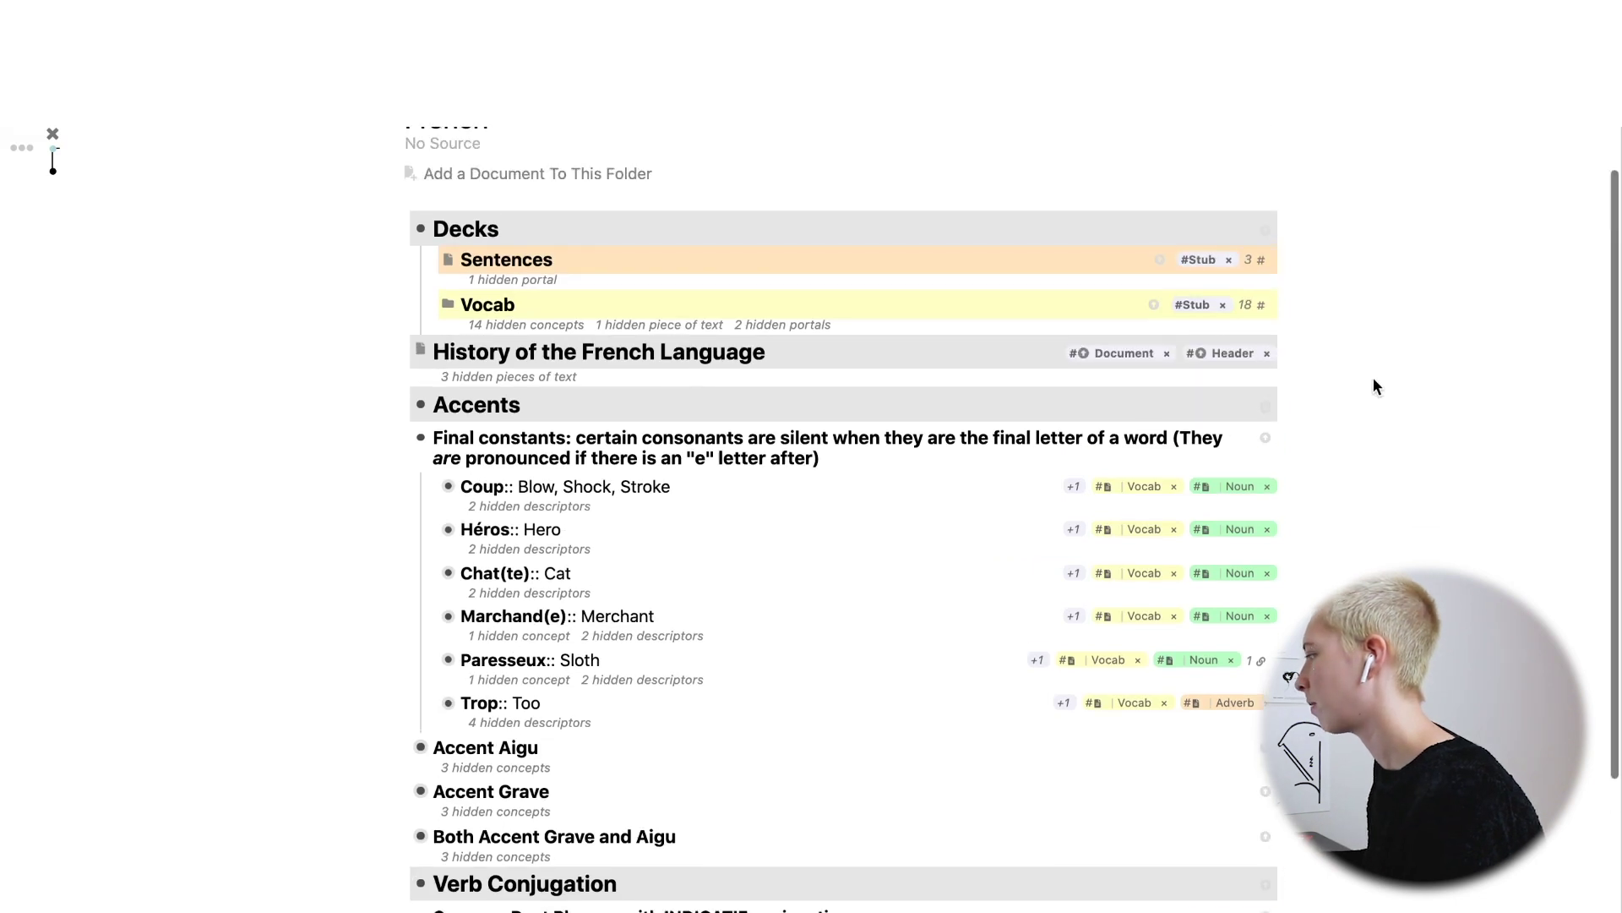
click(431, 310)
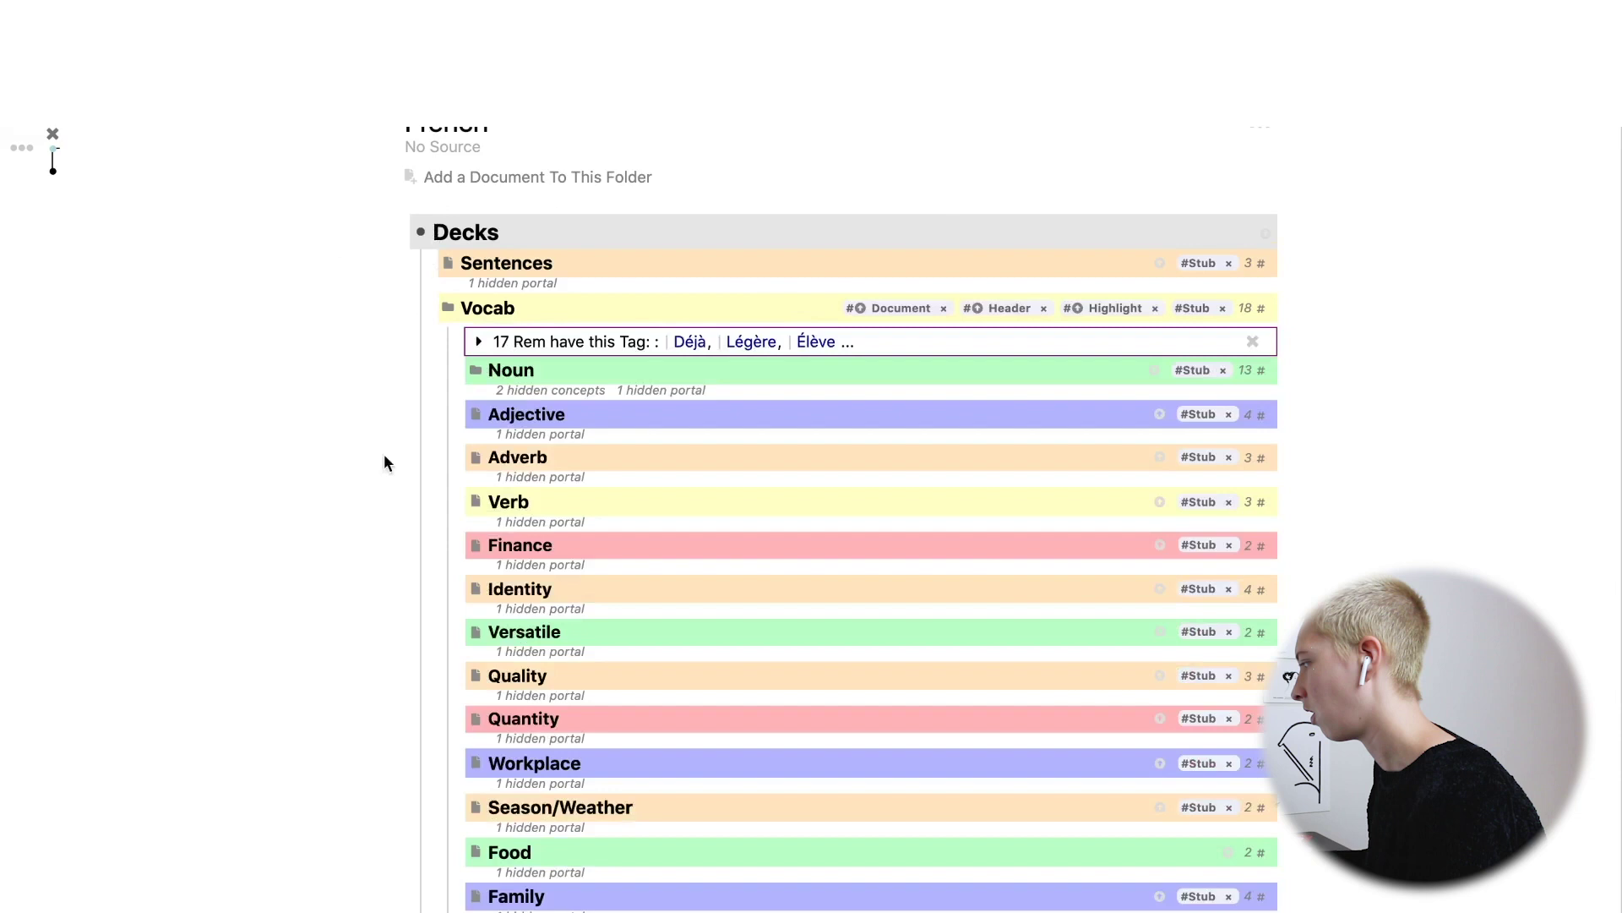
scroll(371, 471, down, 3)
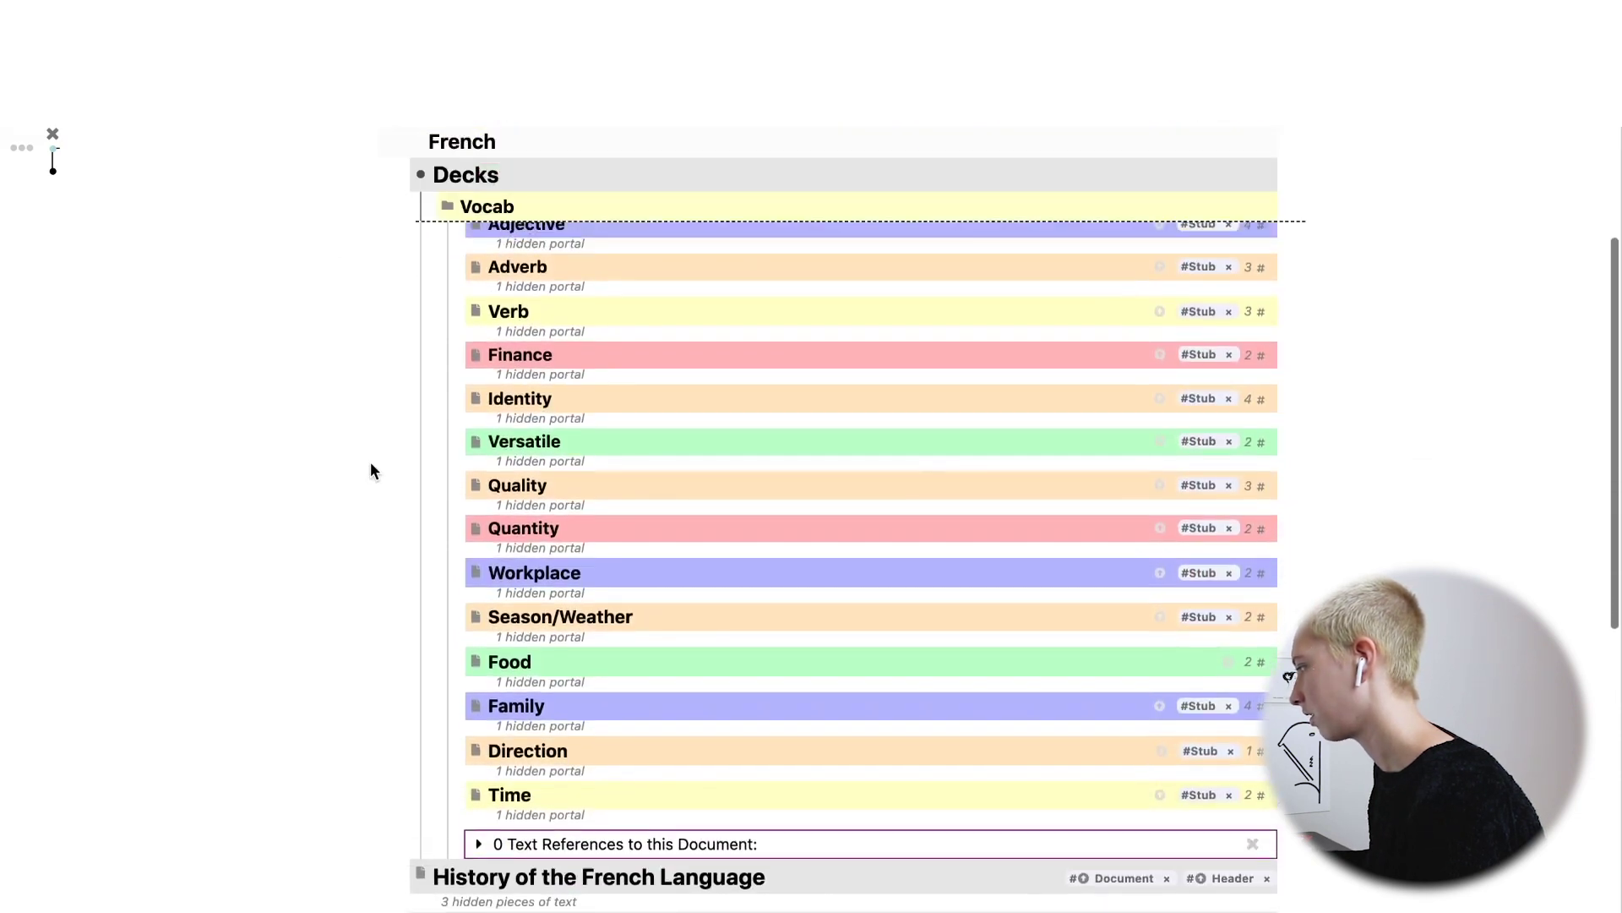
scroll(370, 471, up, 2)
scroll(372, 471, down, 1)
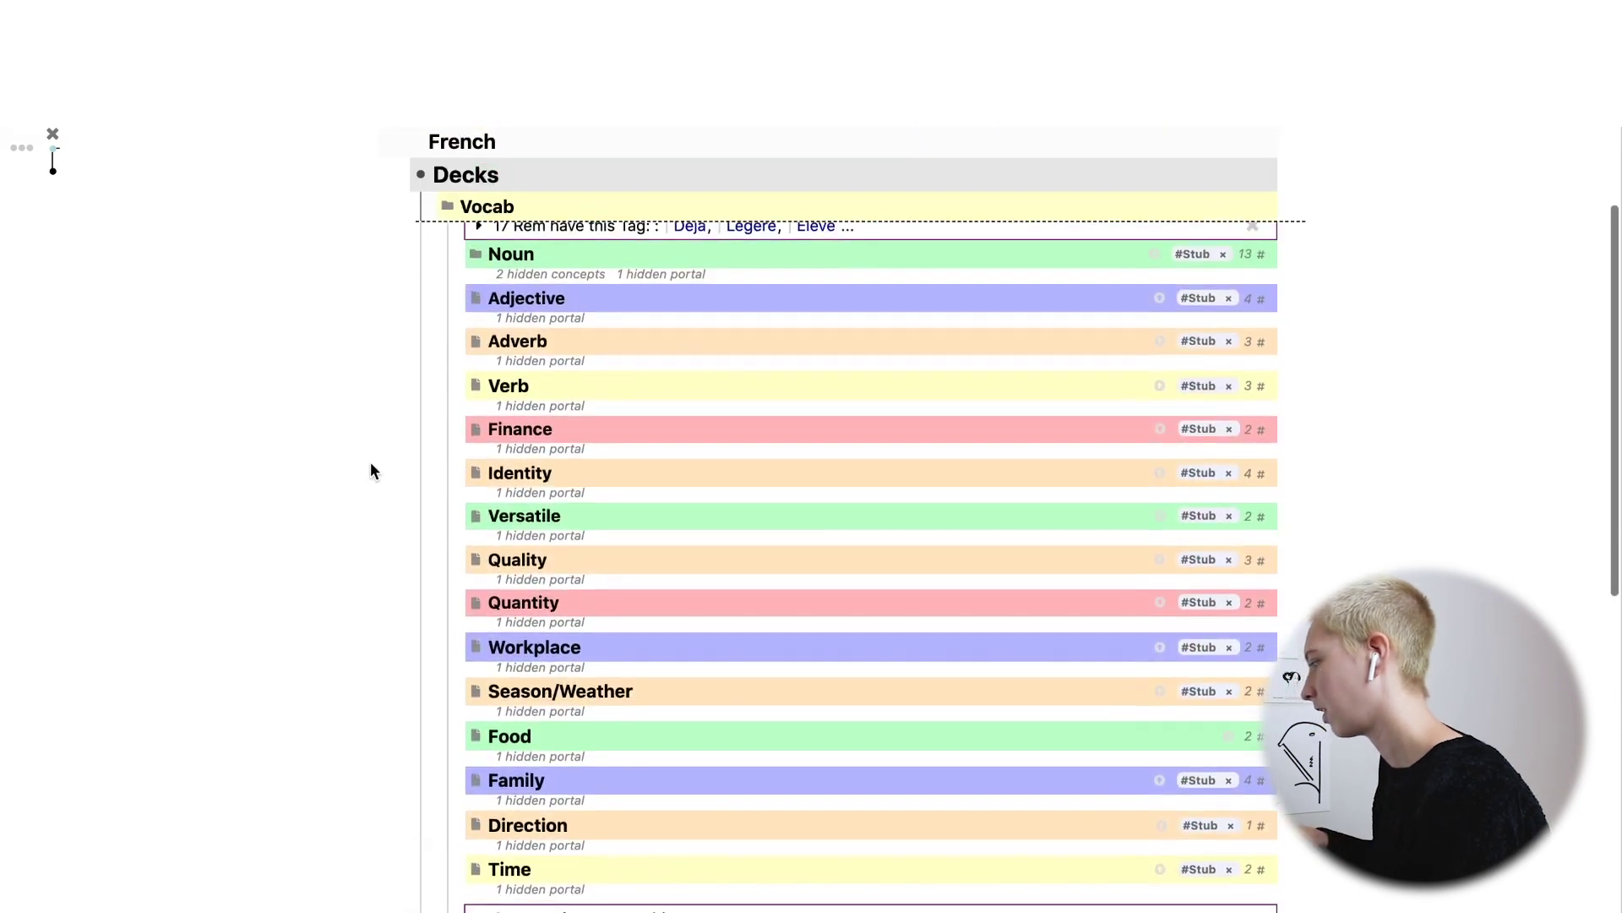
scroll(372, 468, up, 1)
scroll(536, 457, down, 1)
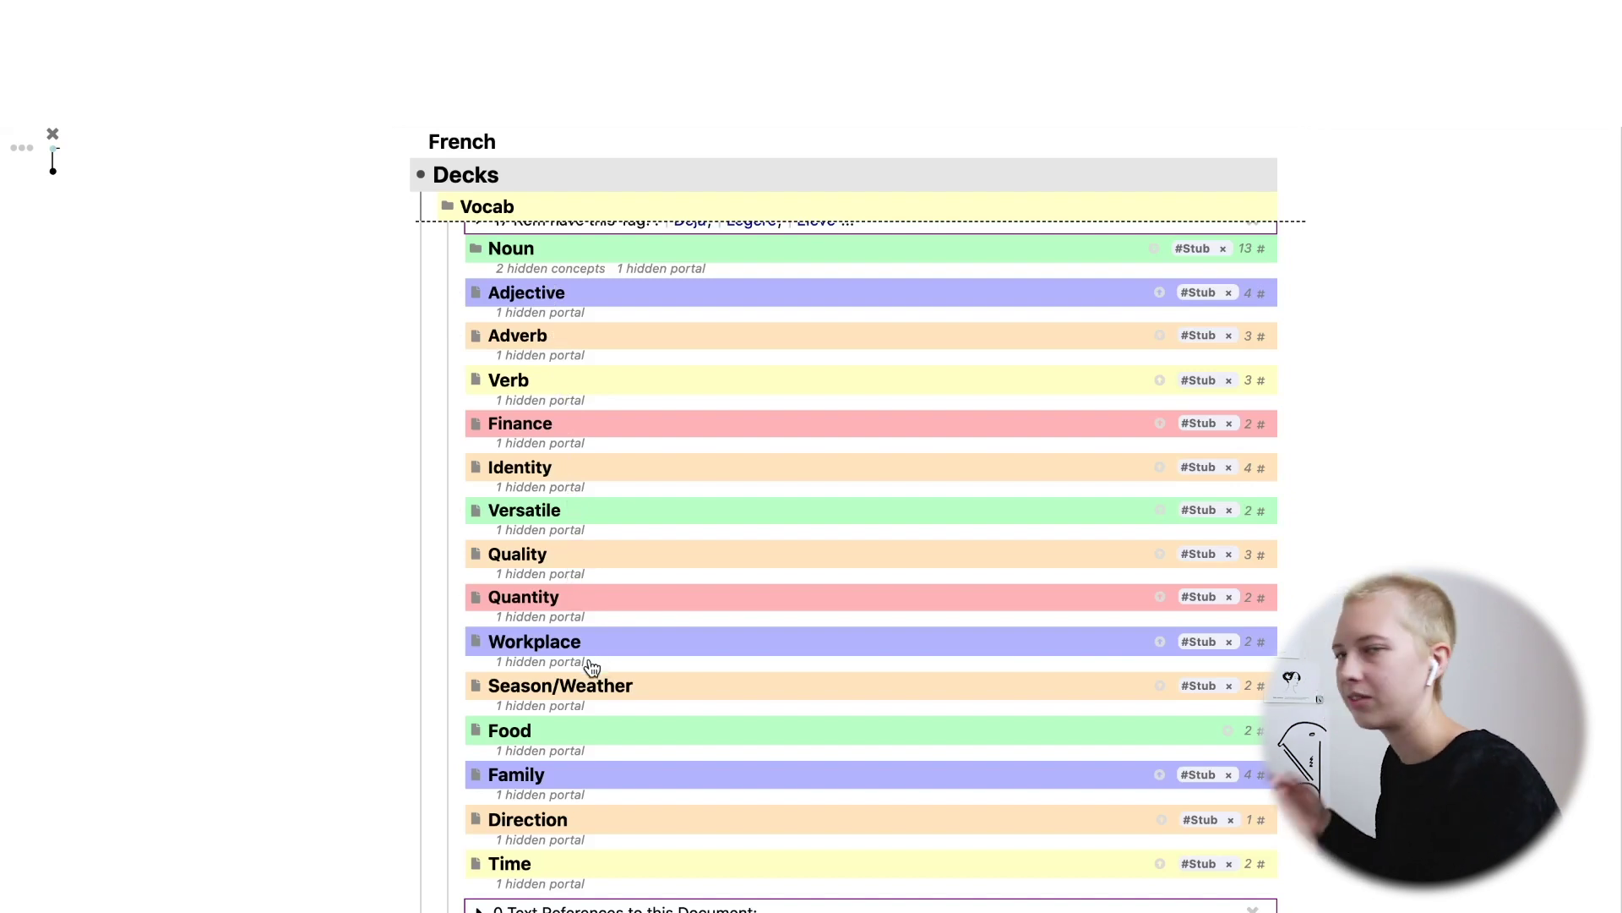
scroll(592, 668, down, 1)
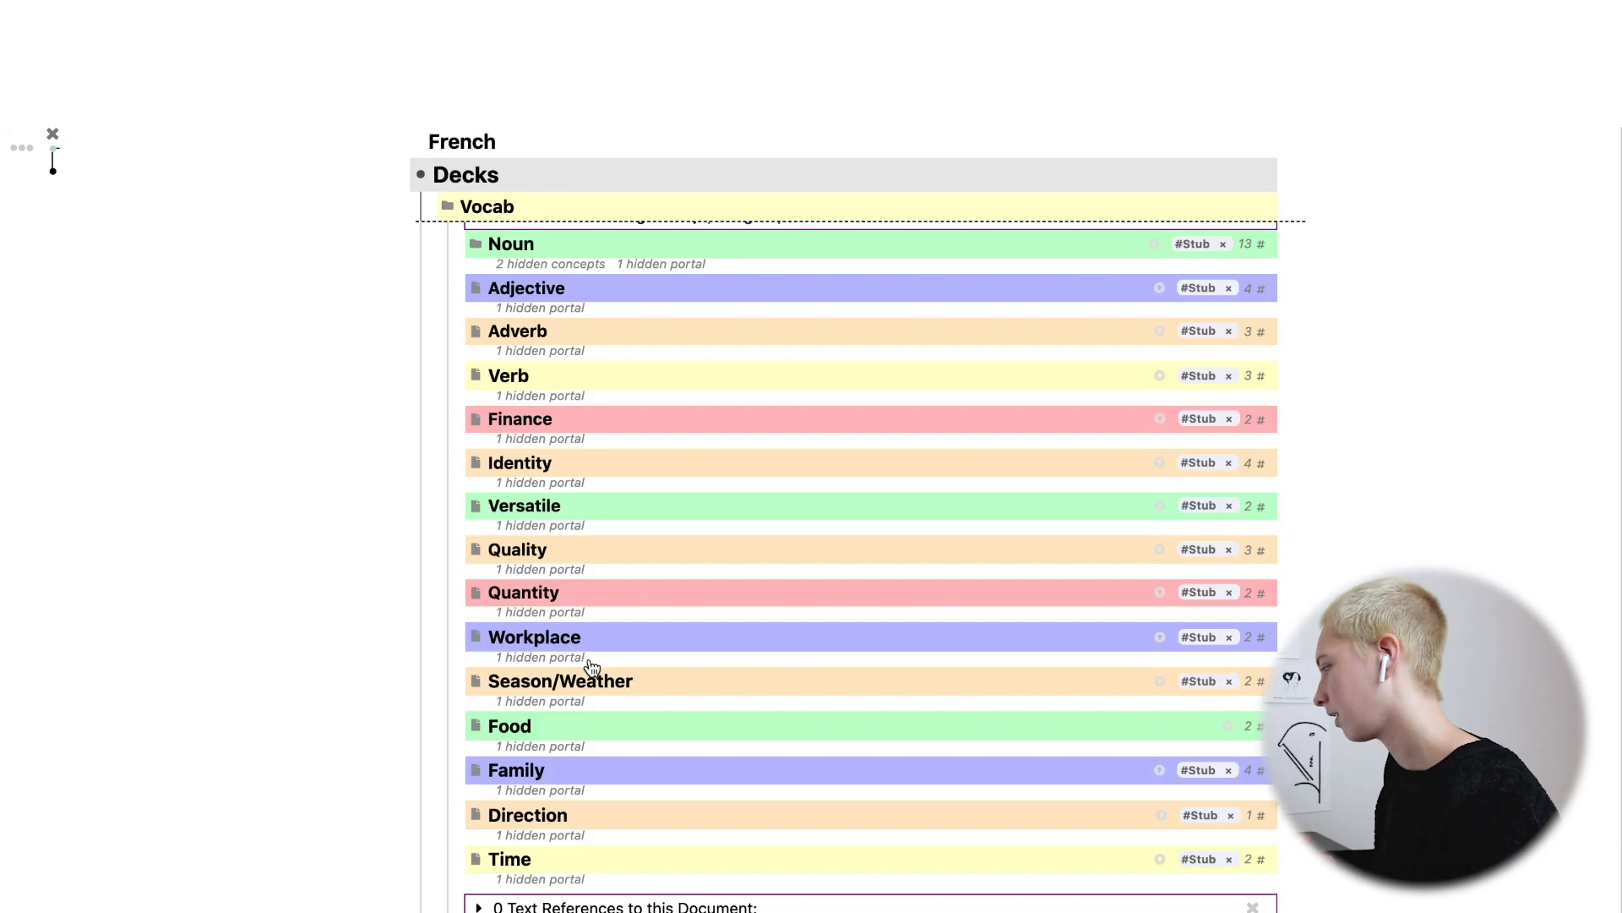
Open the Verb deck and expand its list of tagged entries.
click(477, 379)
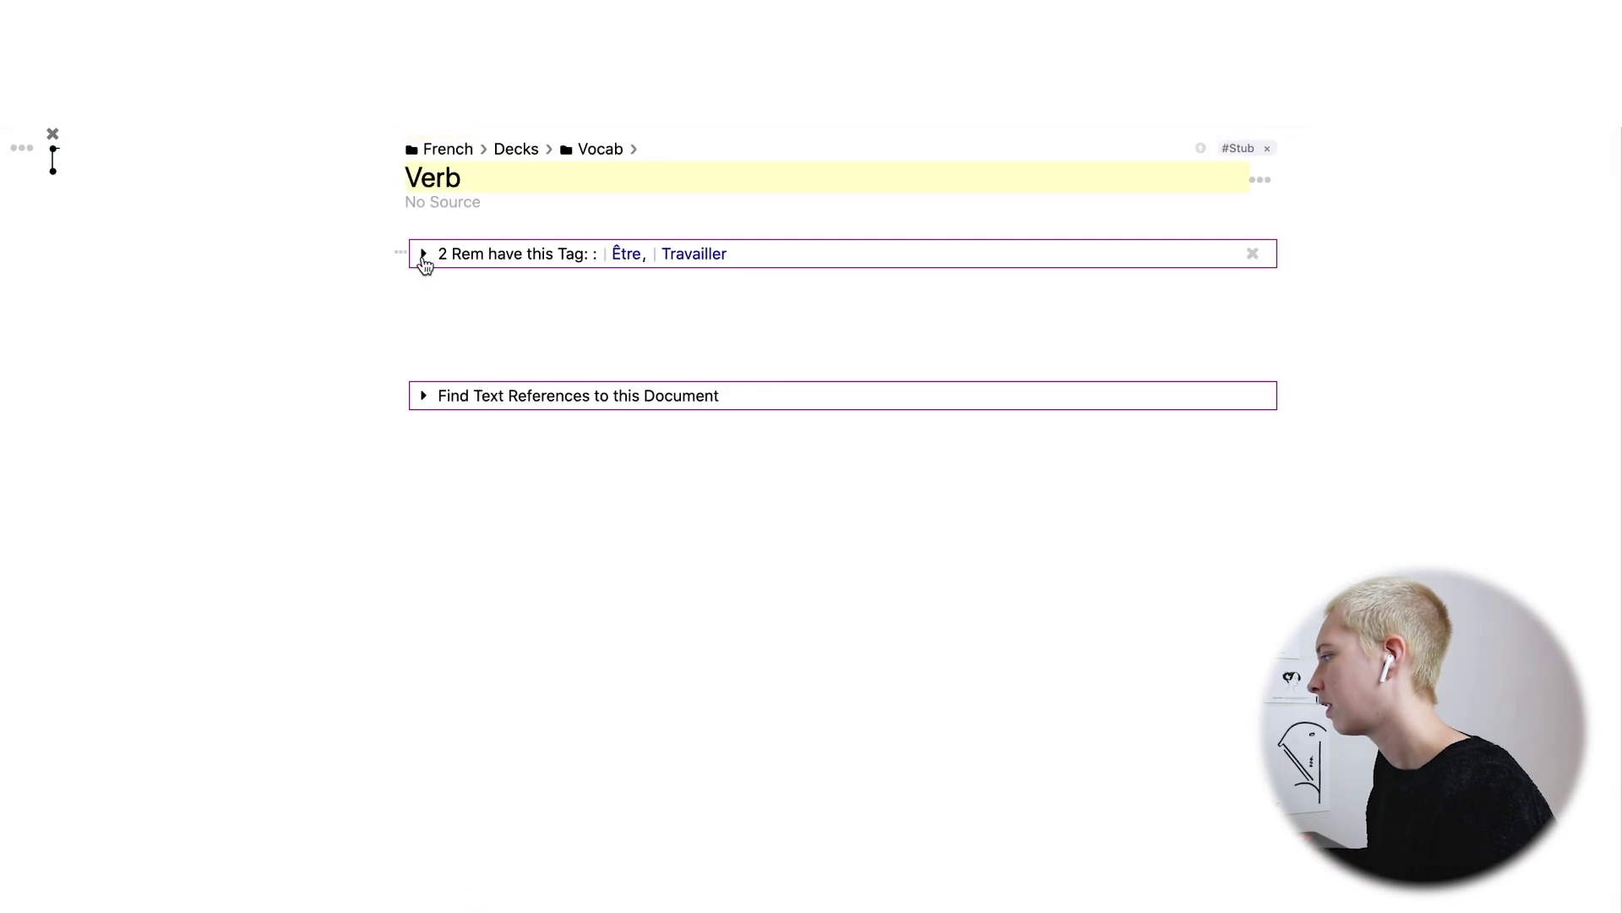
click(424, 253)
scroll(546, 384, down, 1)
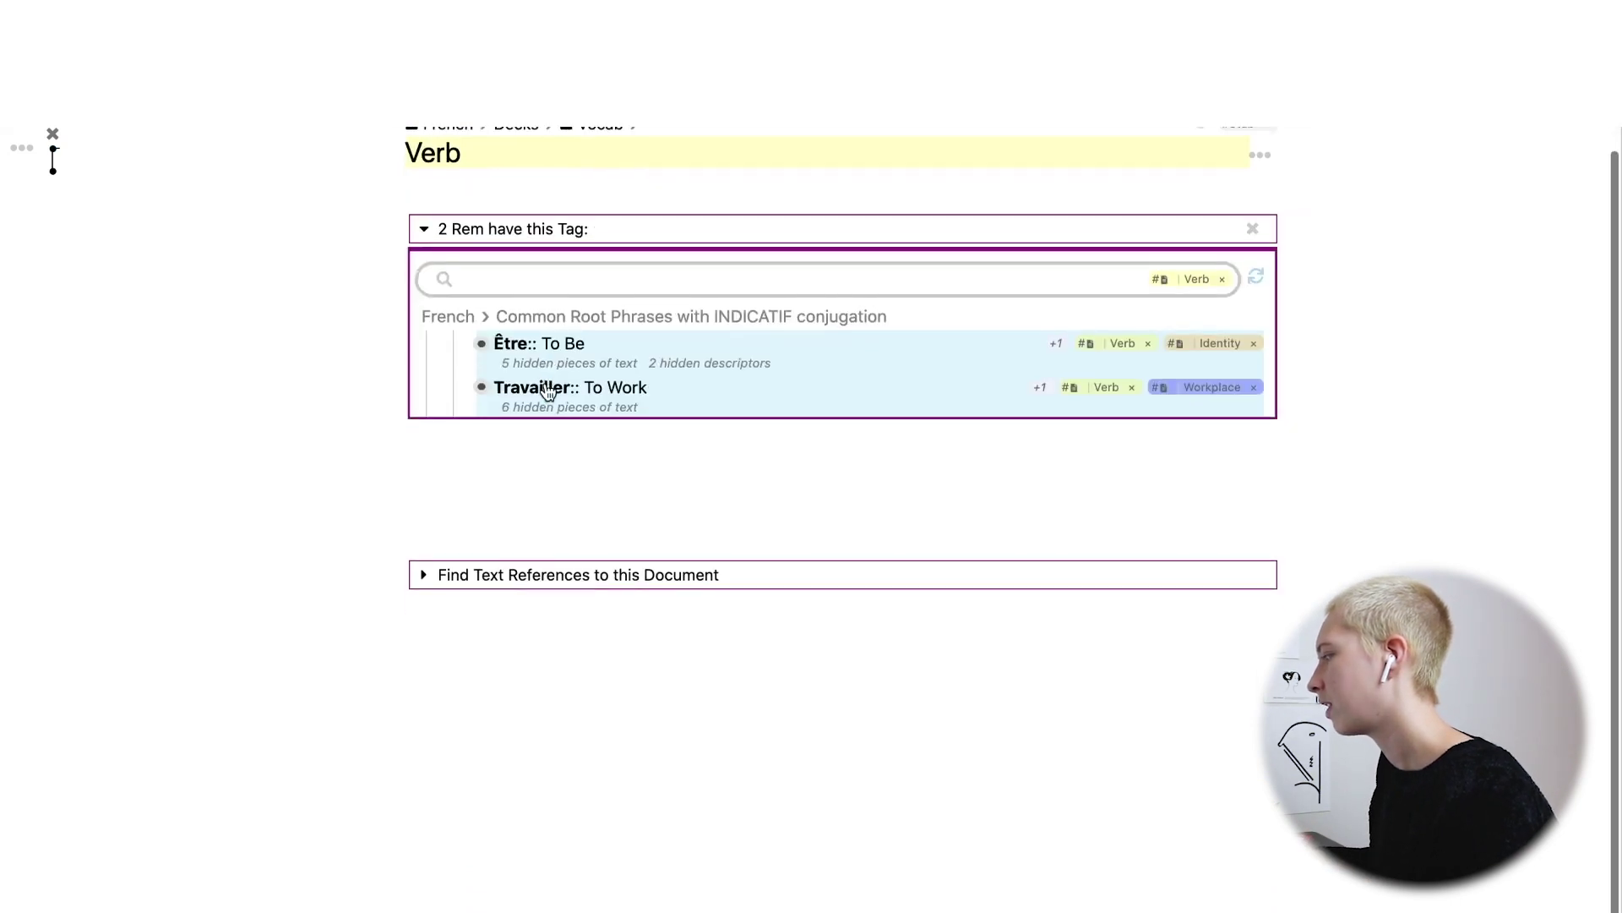
Look at the options for practising the Rem in the Verb document.
scroll(546, 391, up, 1)
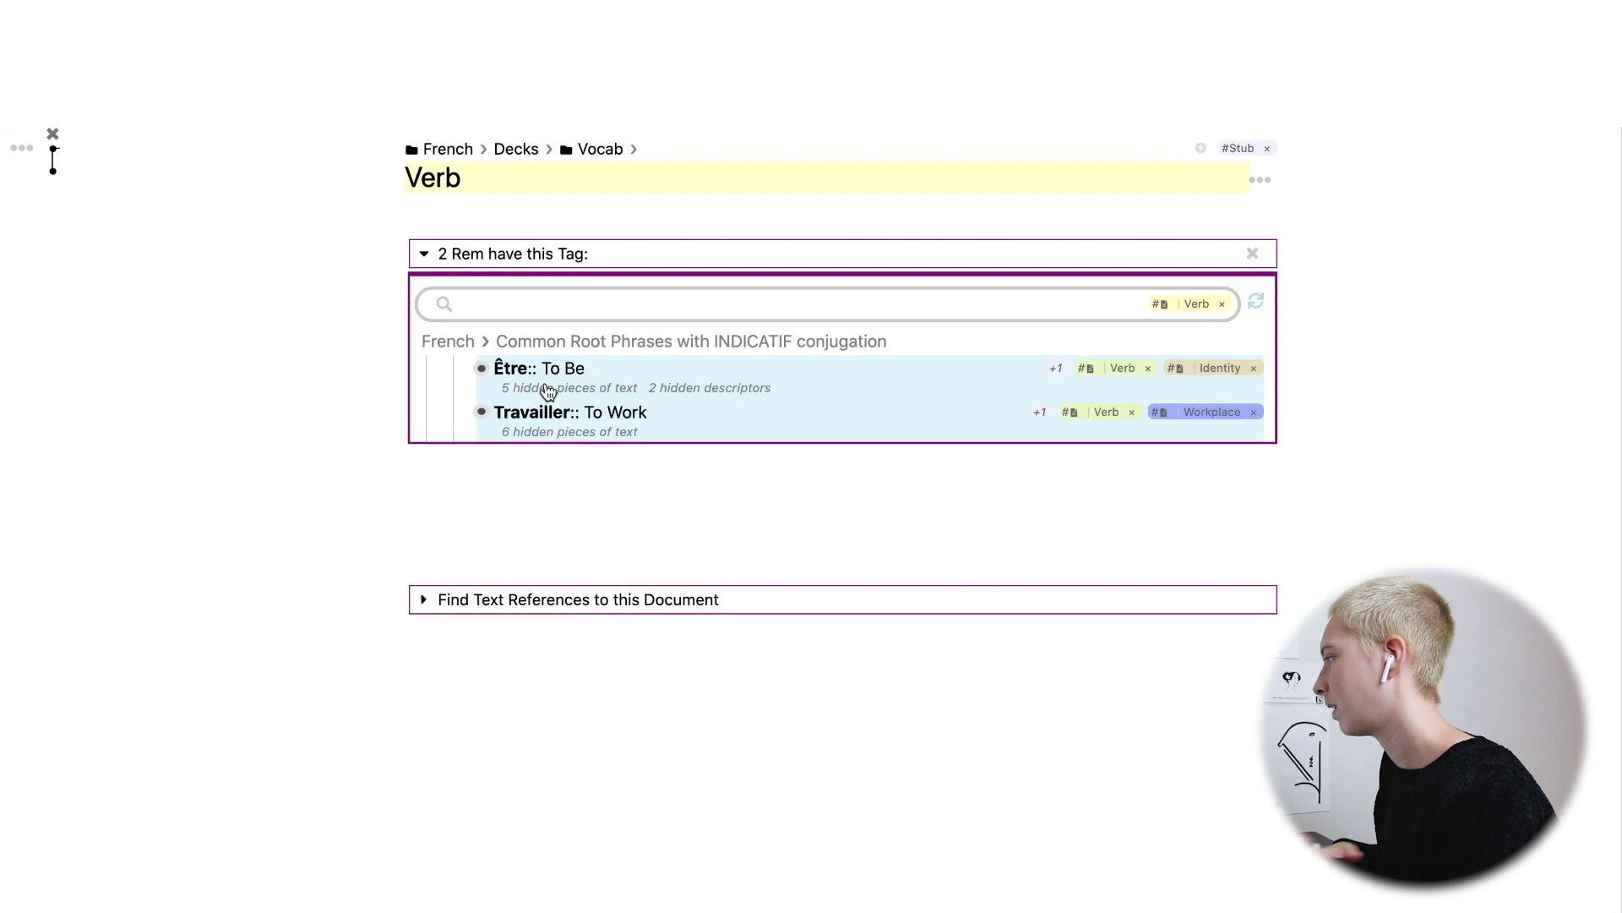
click(1259, 188)
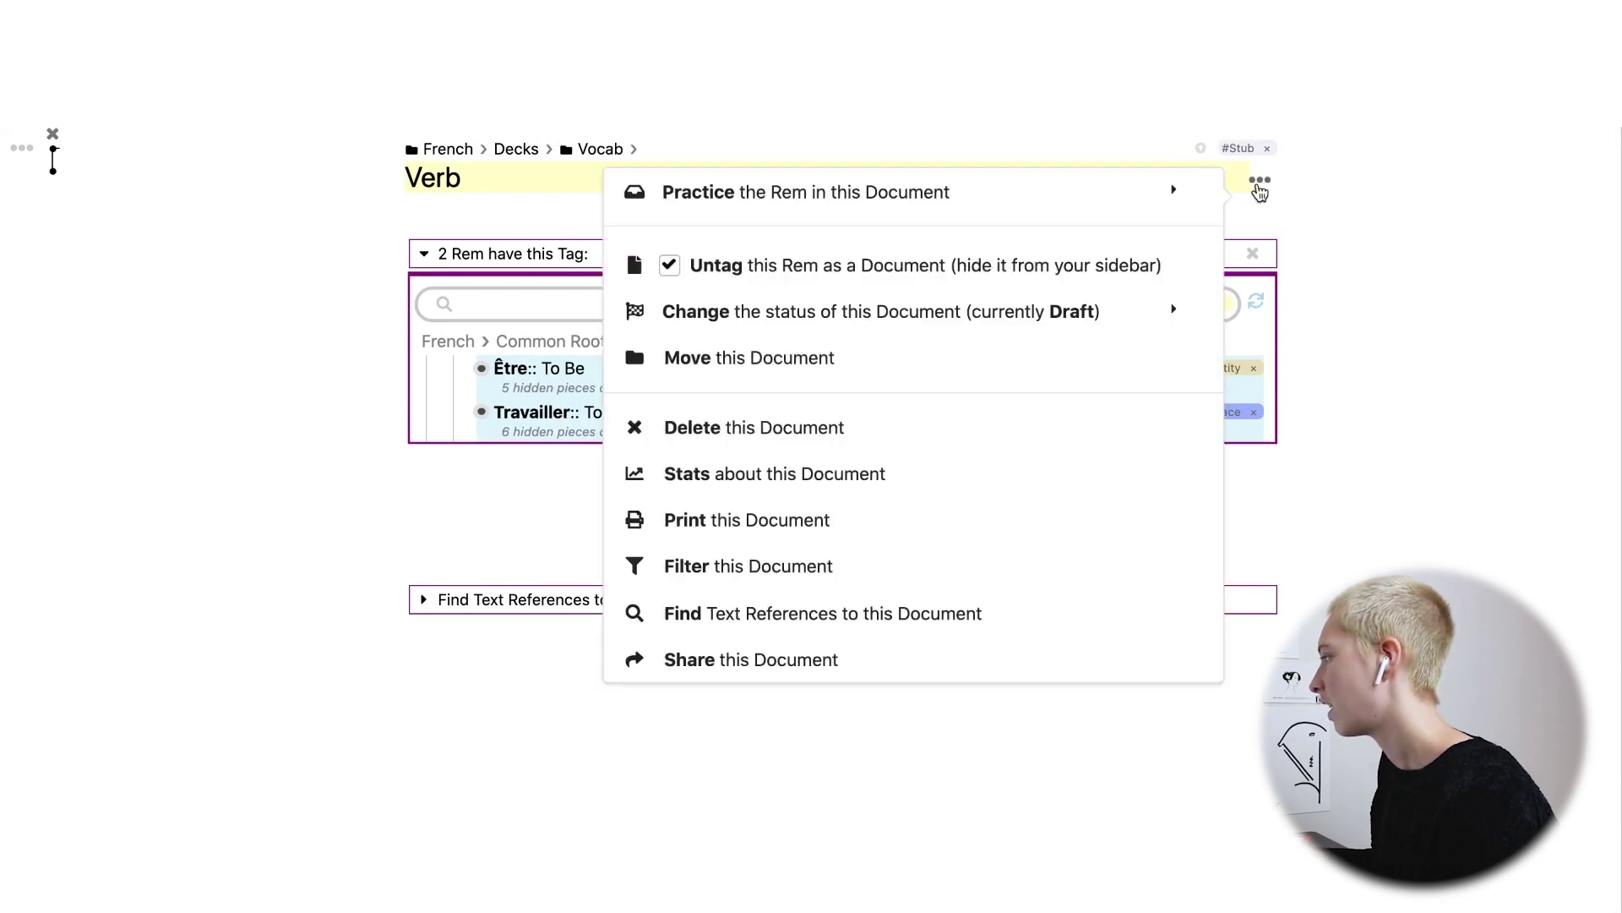
click(1063, 192)
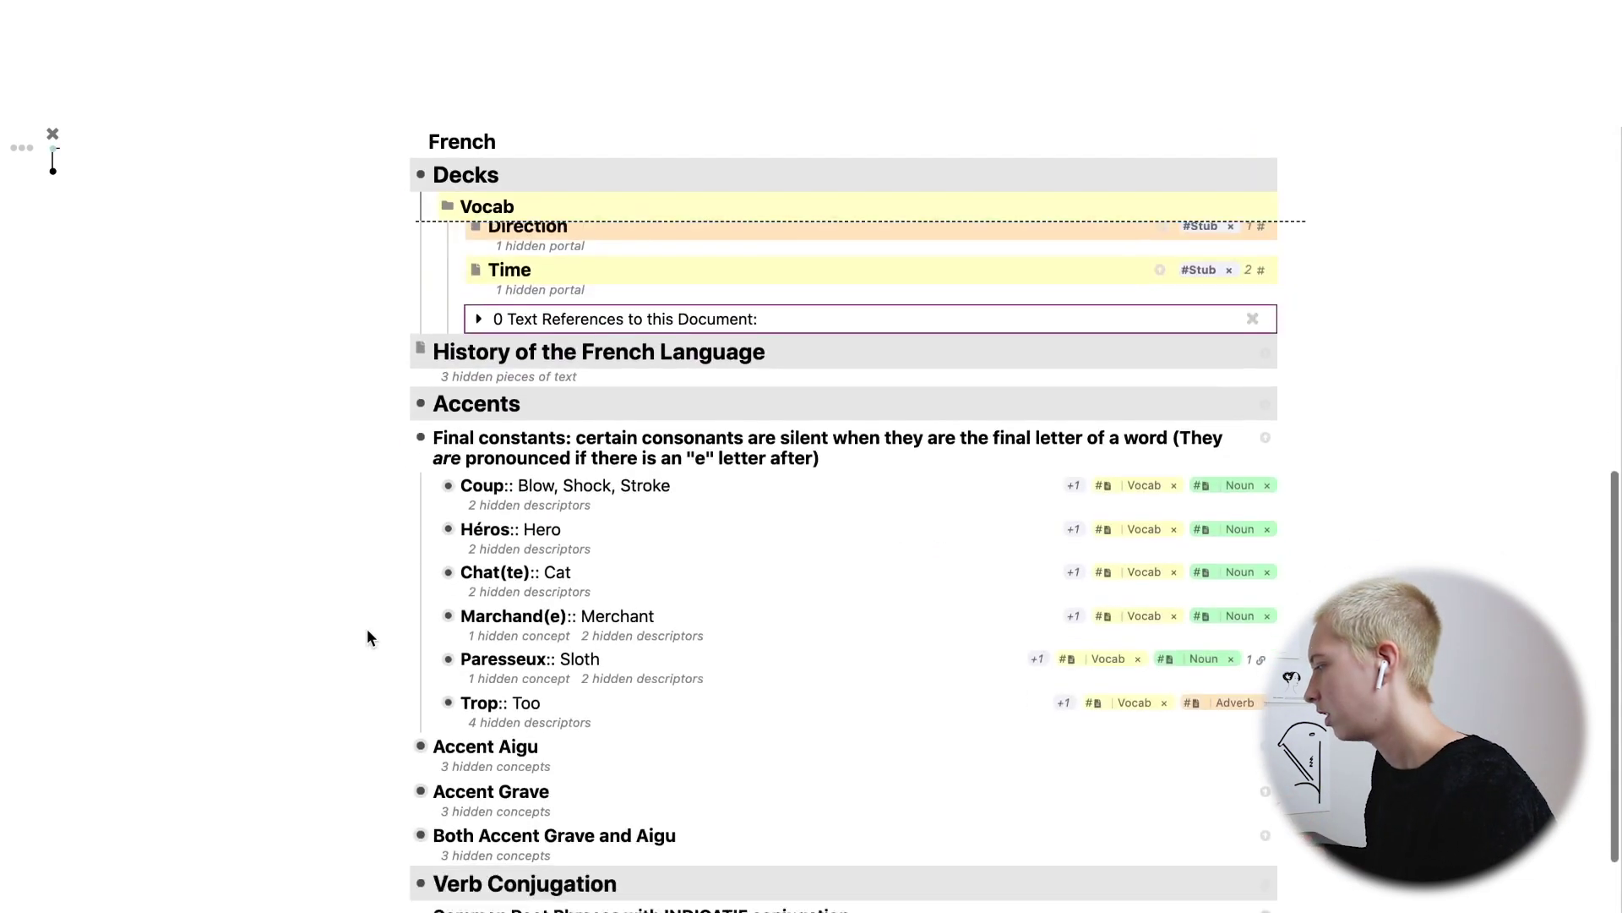
Try to add the Noun tag to the Coup entry, searching with "#noun" in the French document.
scroll(367, 627, down, 3)
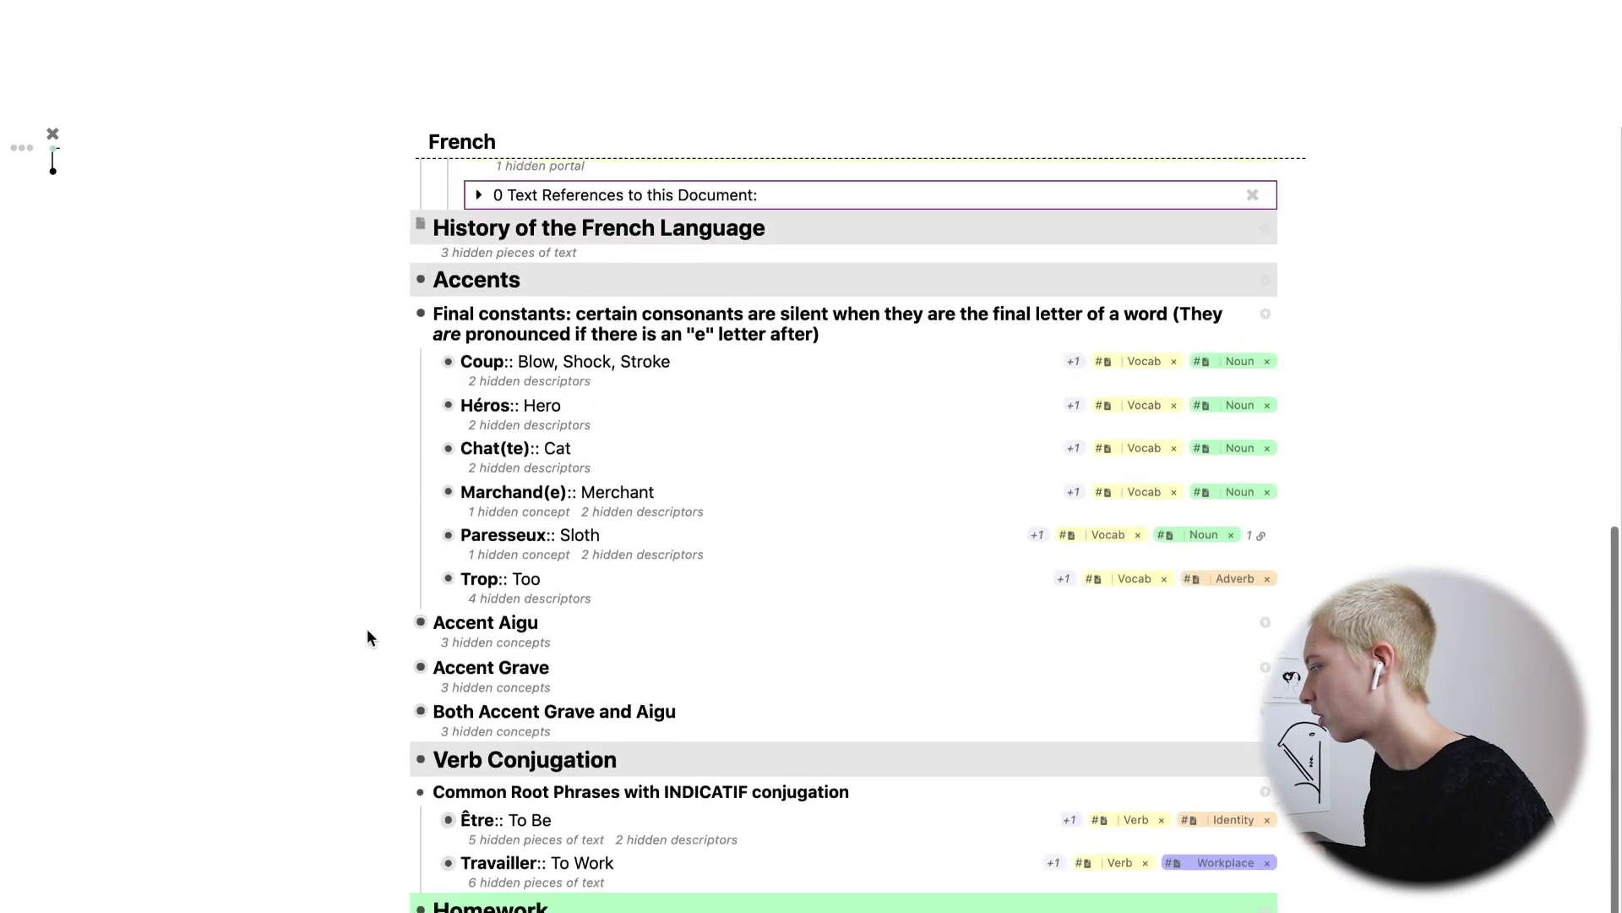
click(734, 359)
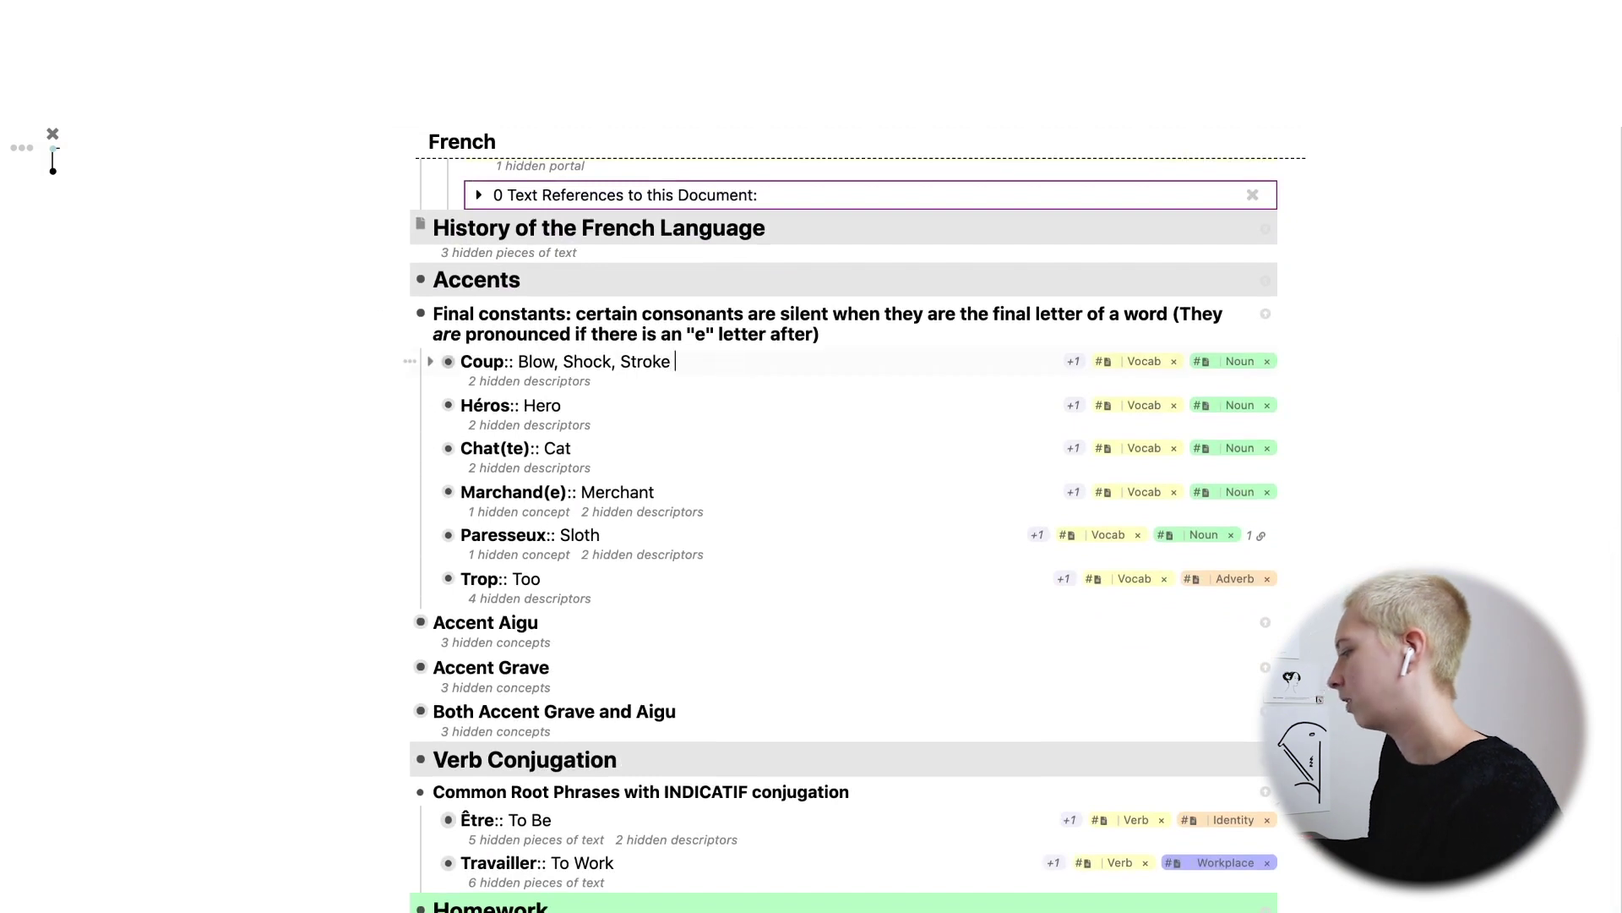
text(#)
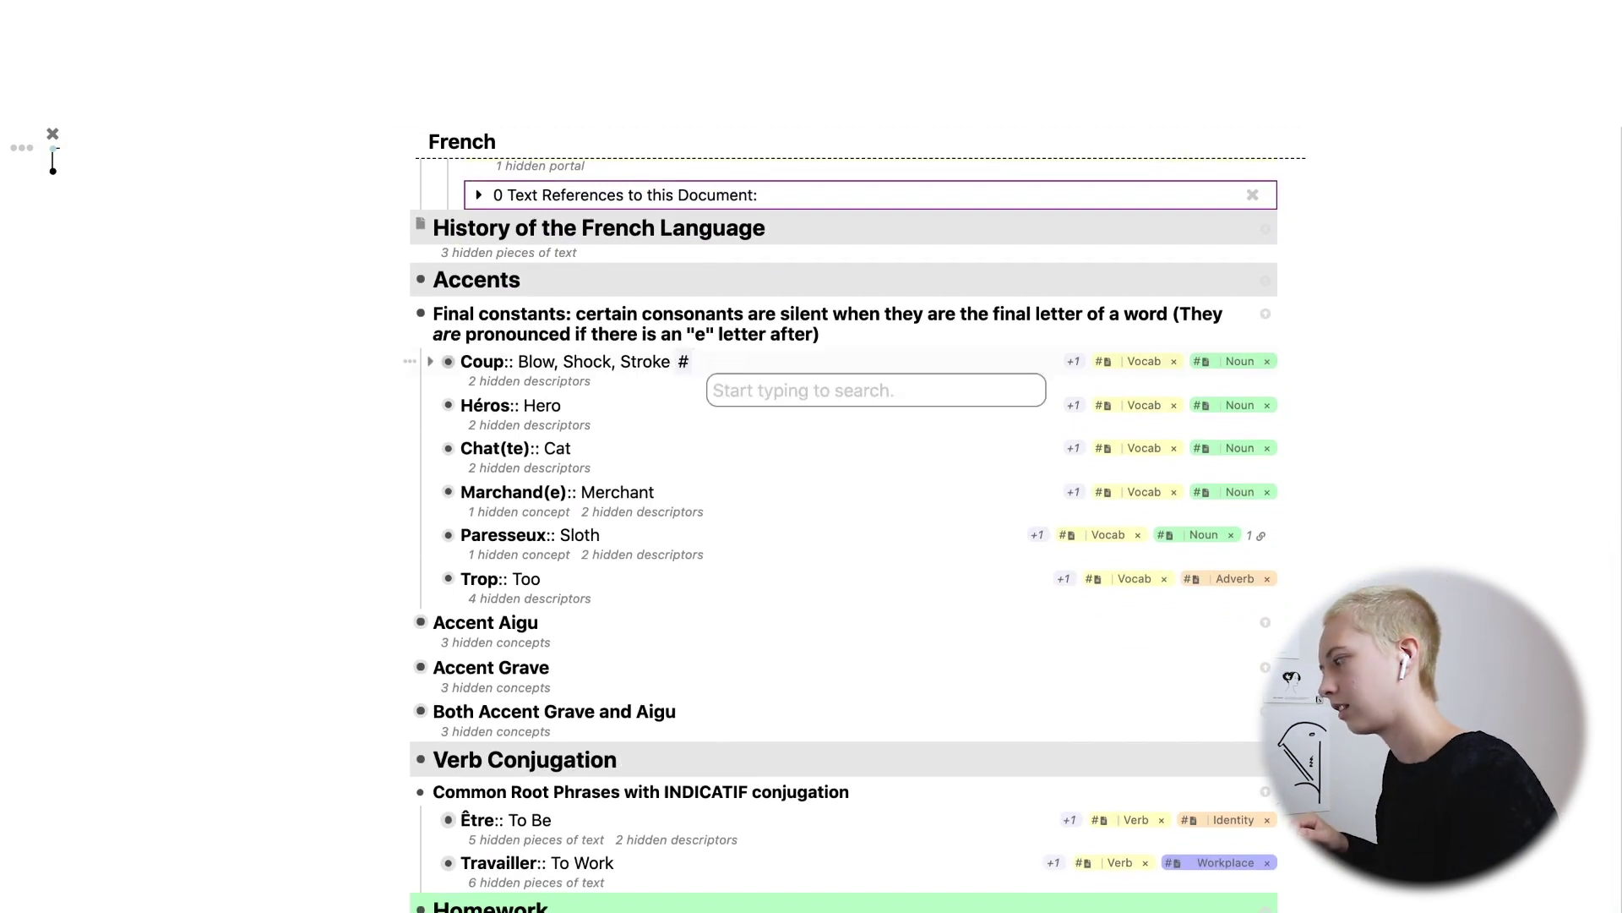
text(noun)
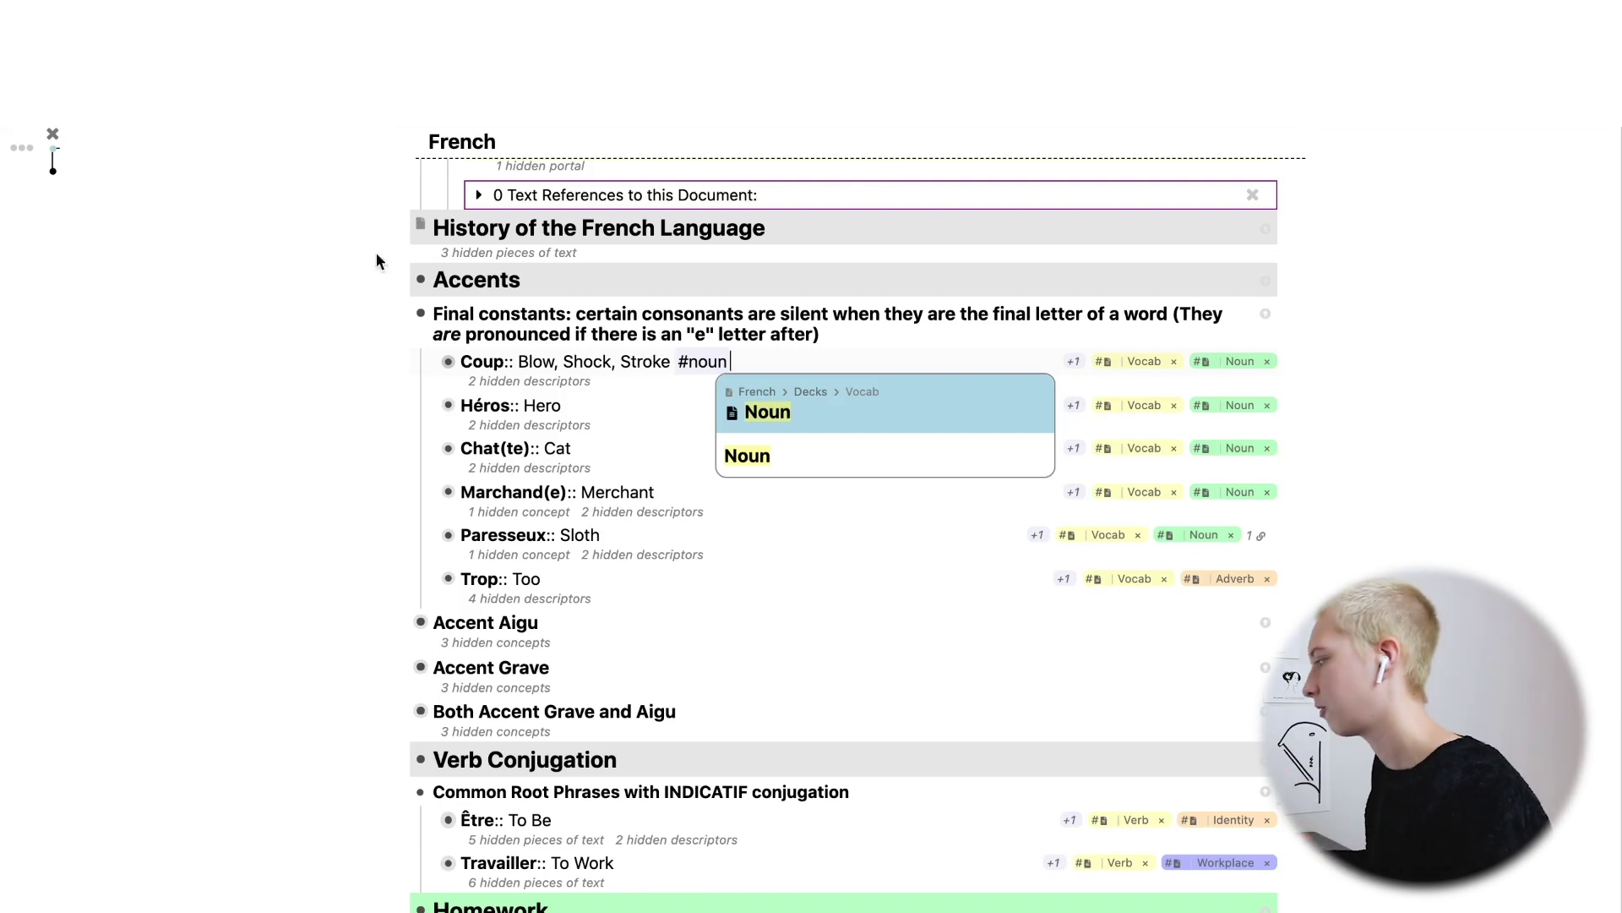
Look over the tagged entries under Final constants and collapse that section.
click(434, 450)
scroll(434, 445, down, 5)
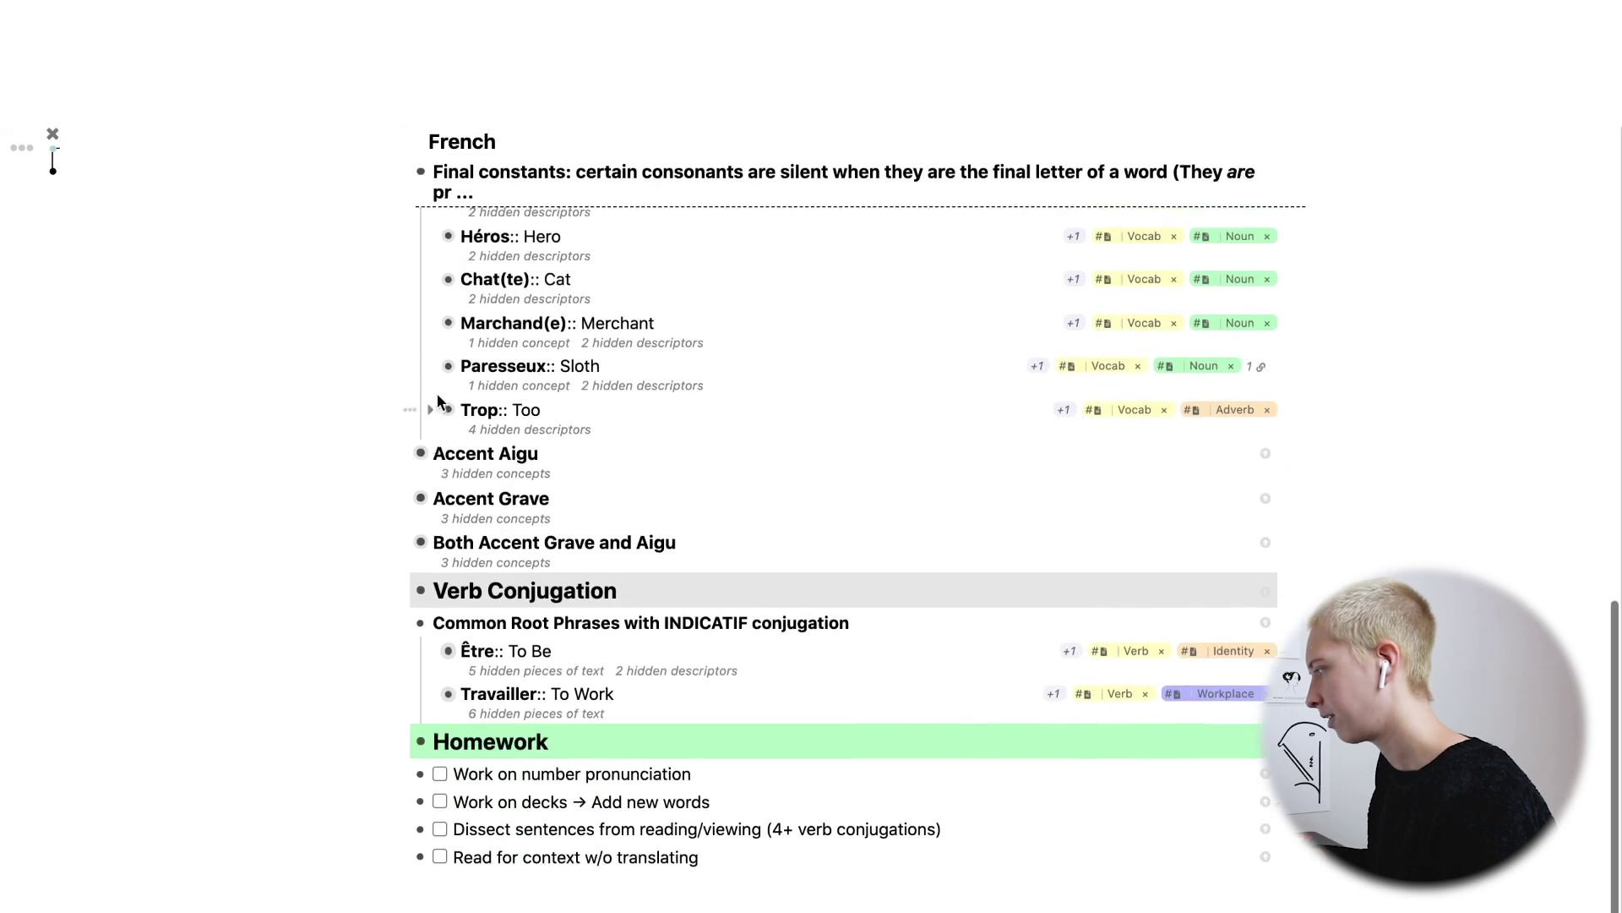
scroll(447, 363, up, 1)
scroll(448, 364, up, 3)
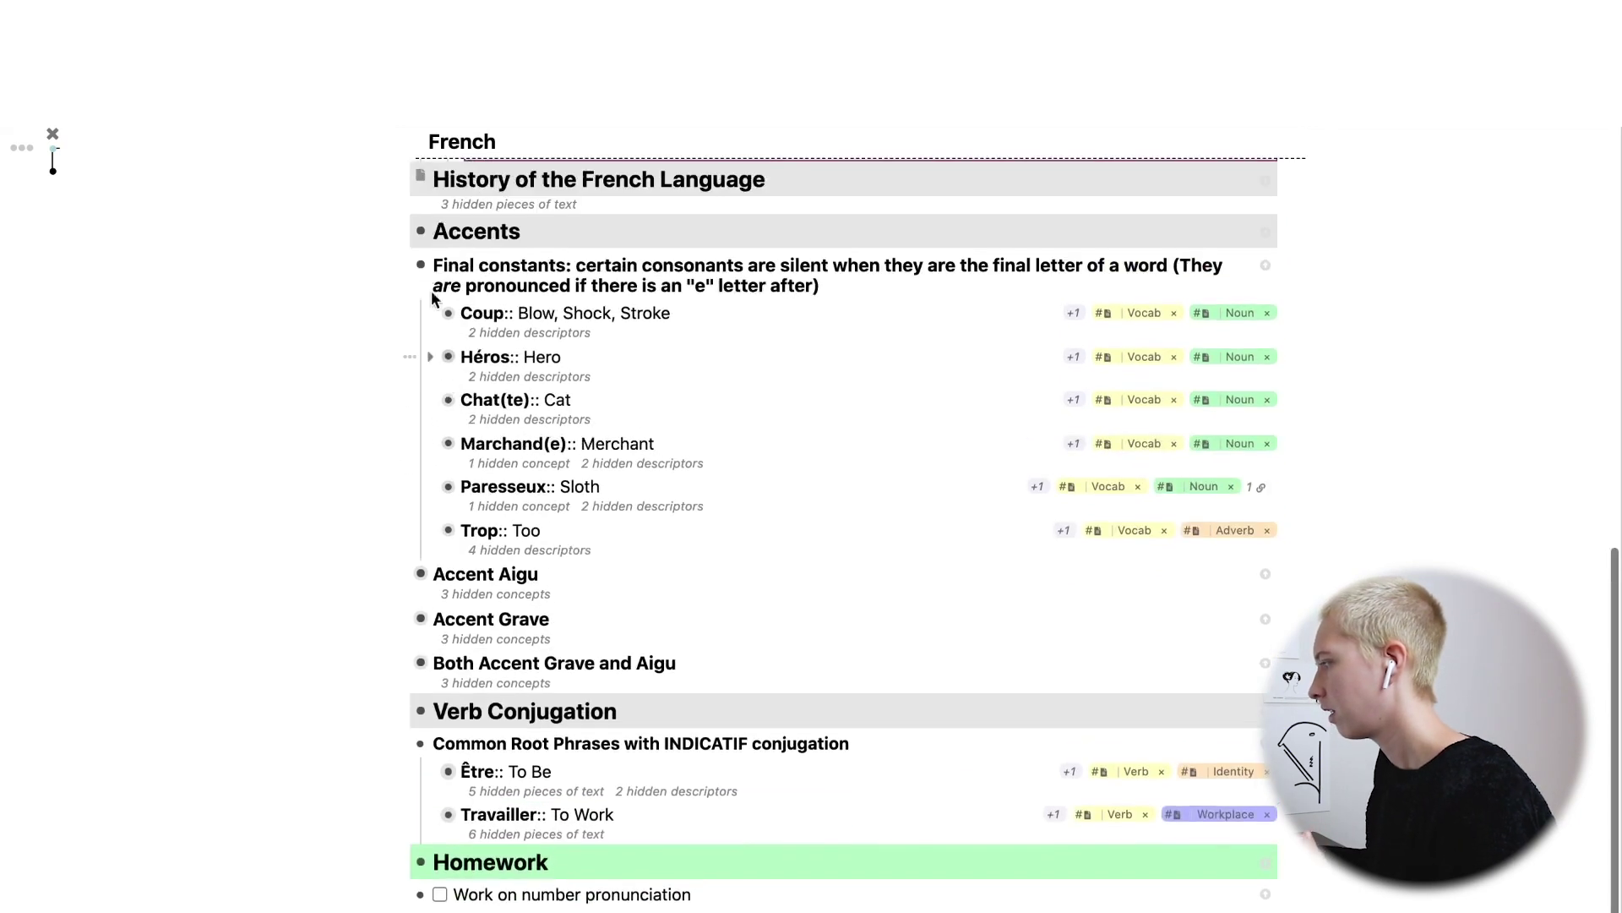
click(409, 266)
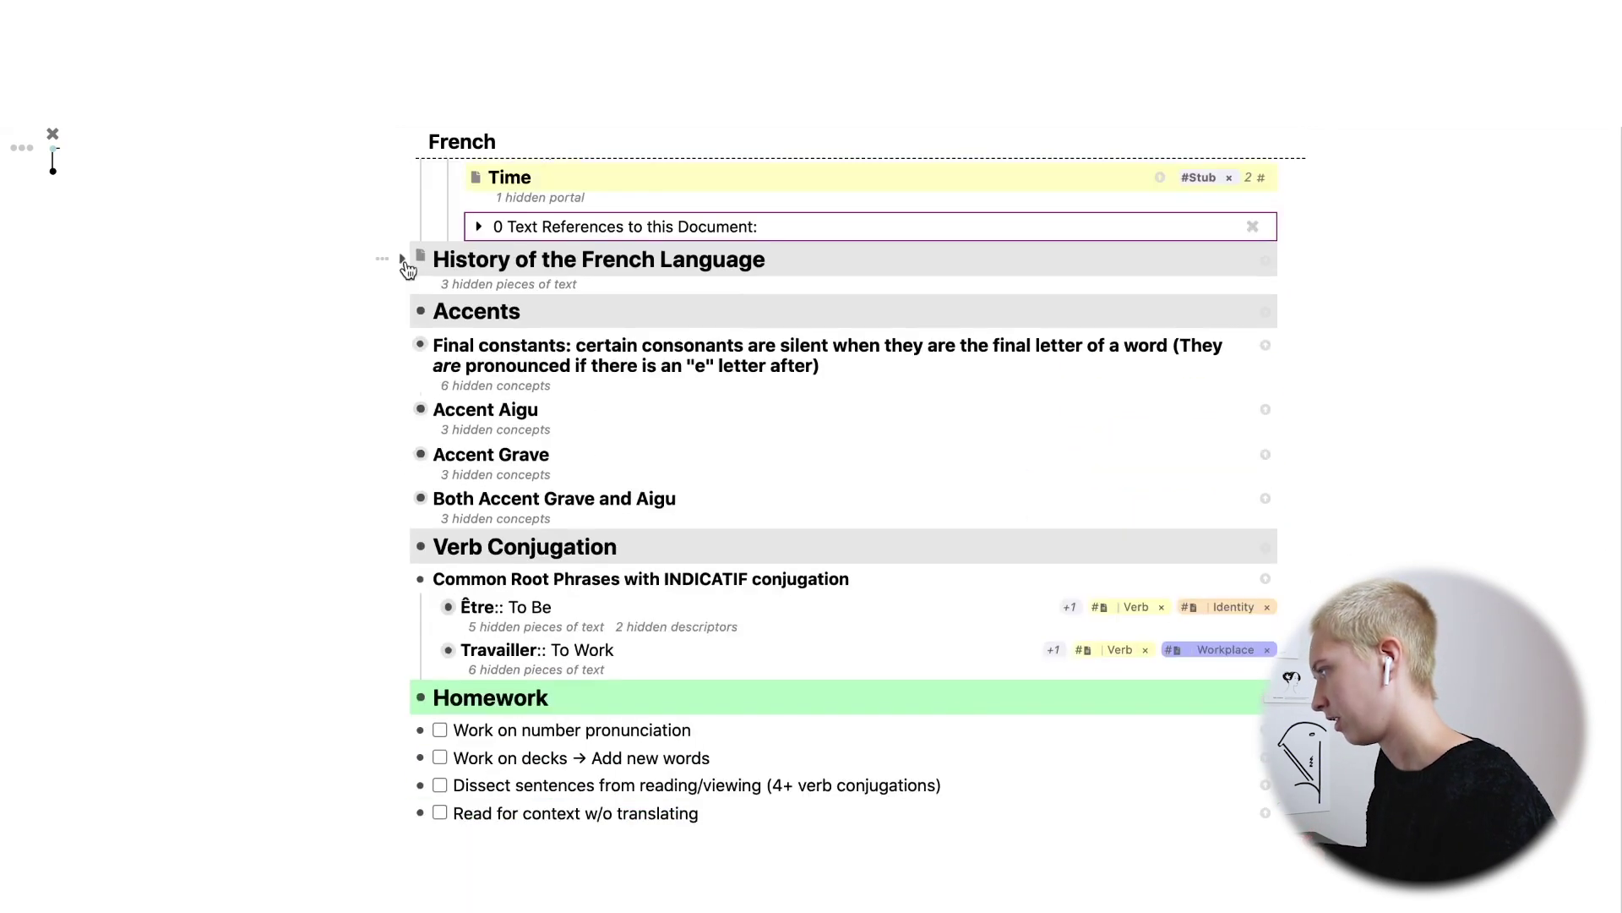
Browse the Accent Aigu and Accent Grave sections, then expand Both Accent Grave and Aigu.
click(402, 410)
scroll(400, 412, down, 2)
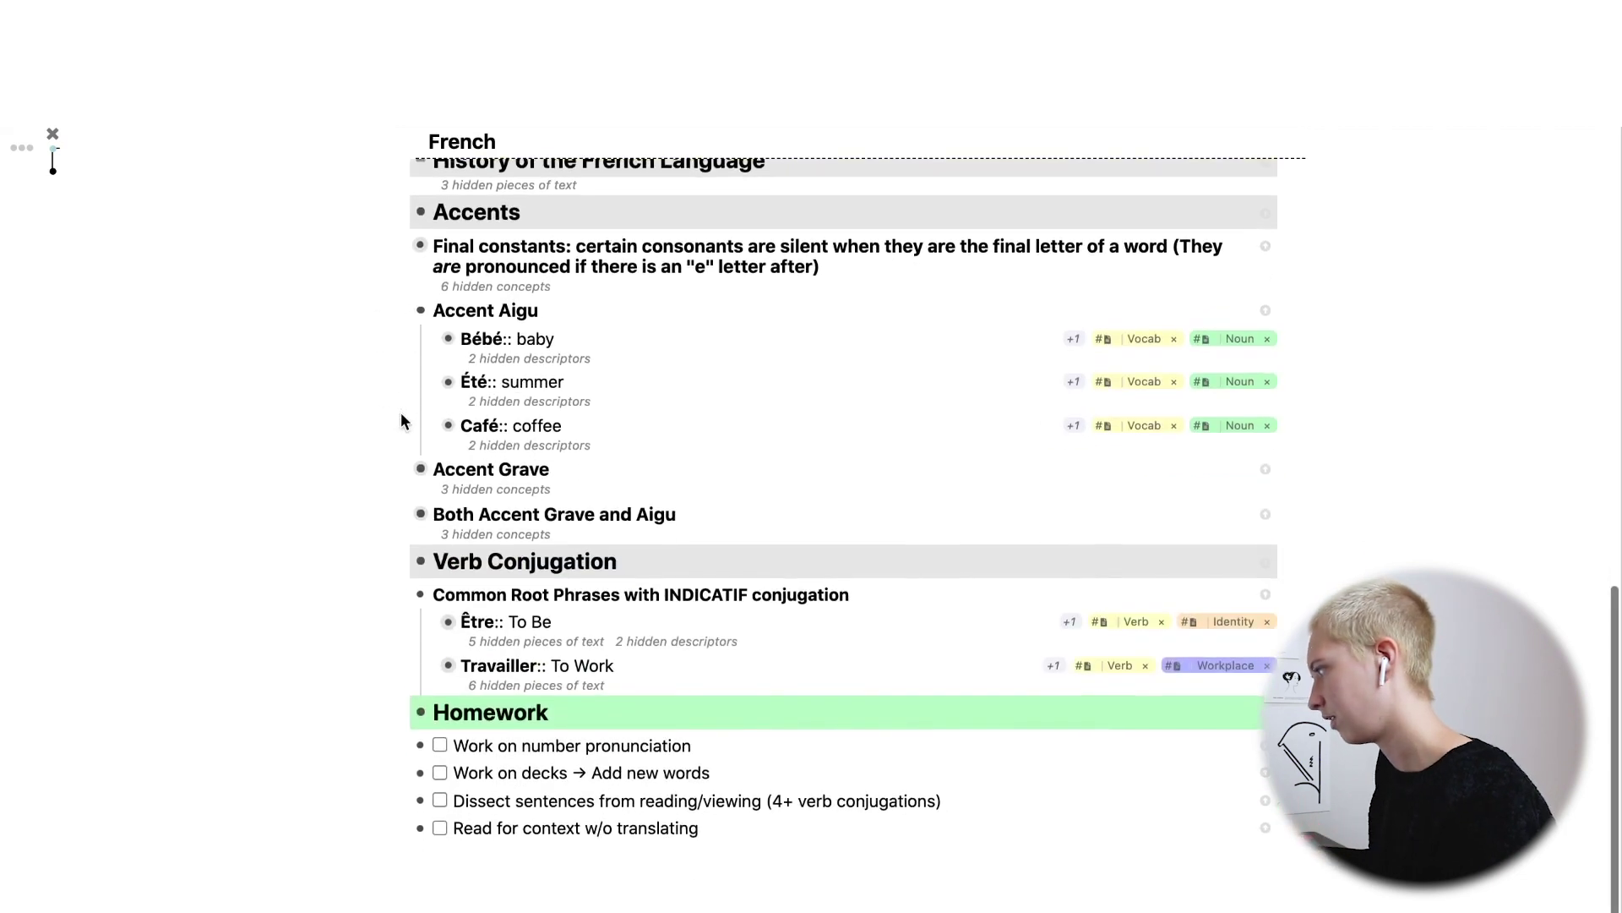
click(403, 310)
click(403, 454)
click(403, 505)
Examine the Légère entry's tags and its example sentence with audio, and collapse the entry.
scroll(657, 570, down, 4)
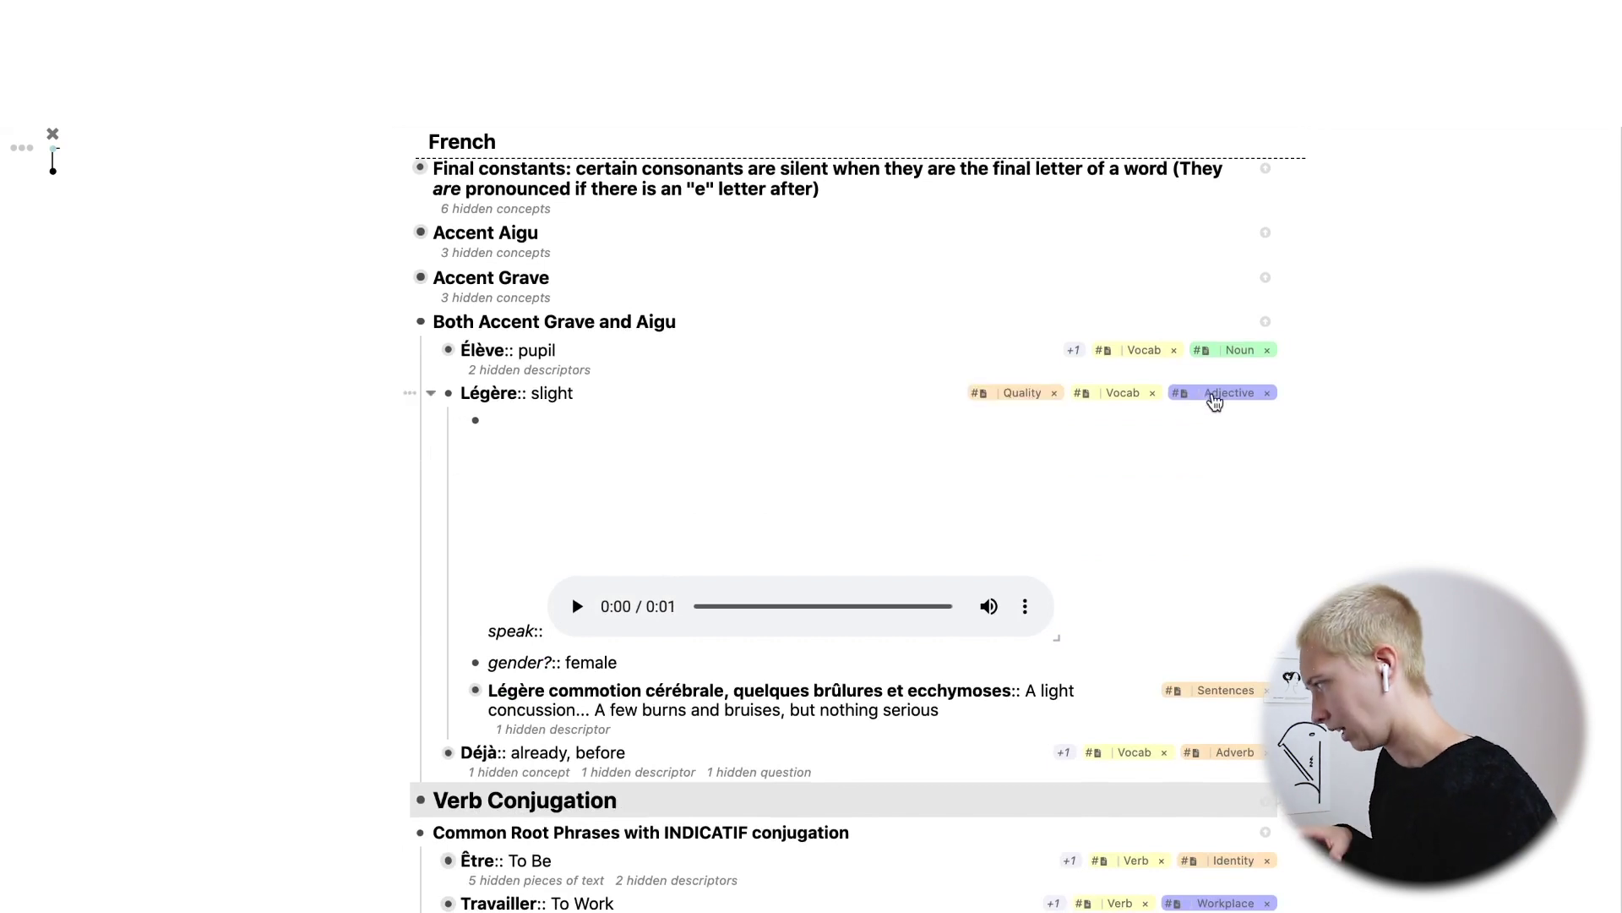
mouse_move(1038, 397)
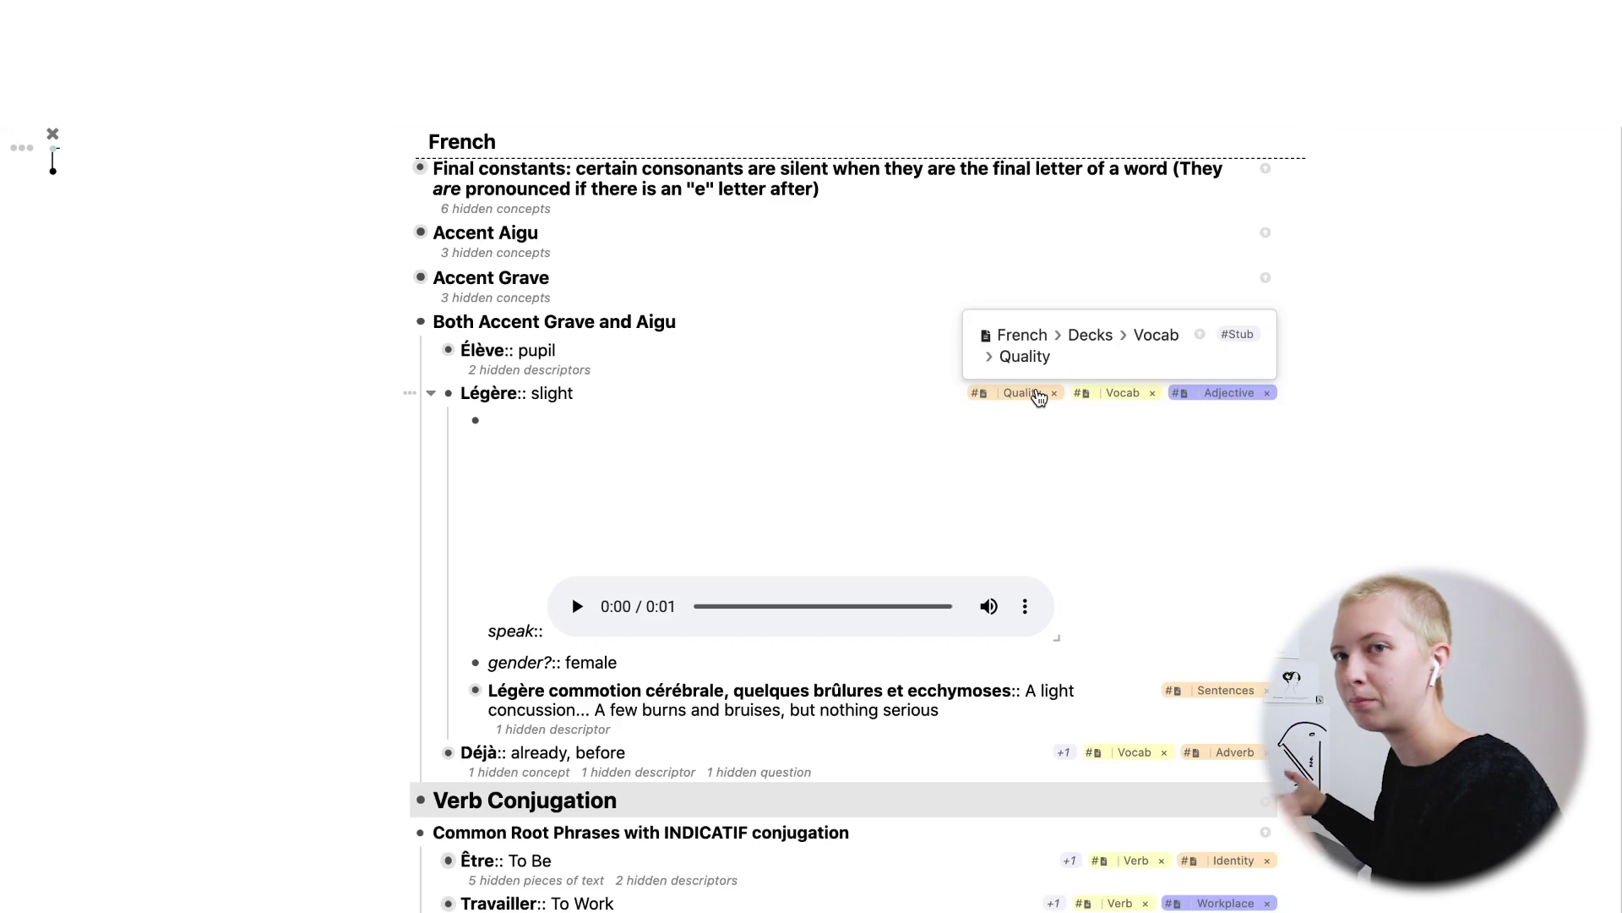
scroll(265, 467, down, 2)
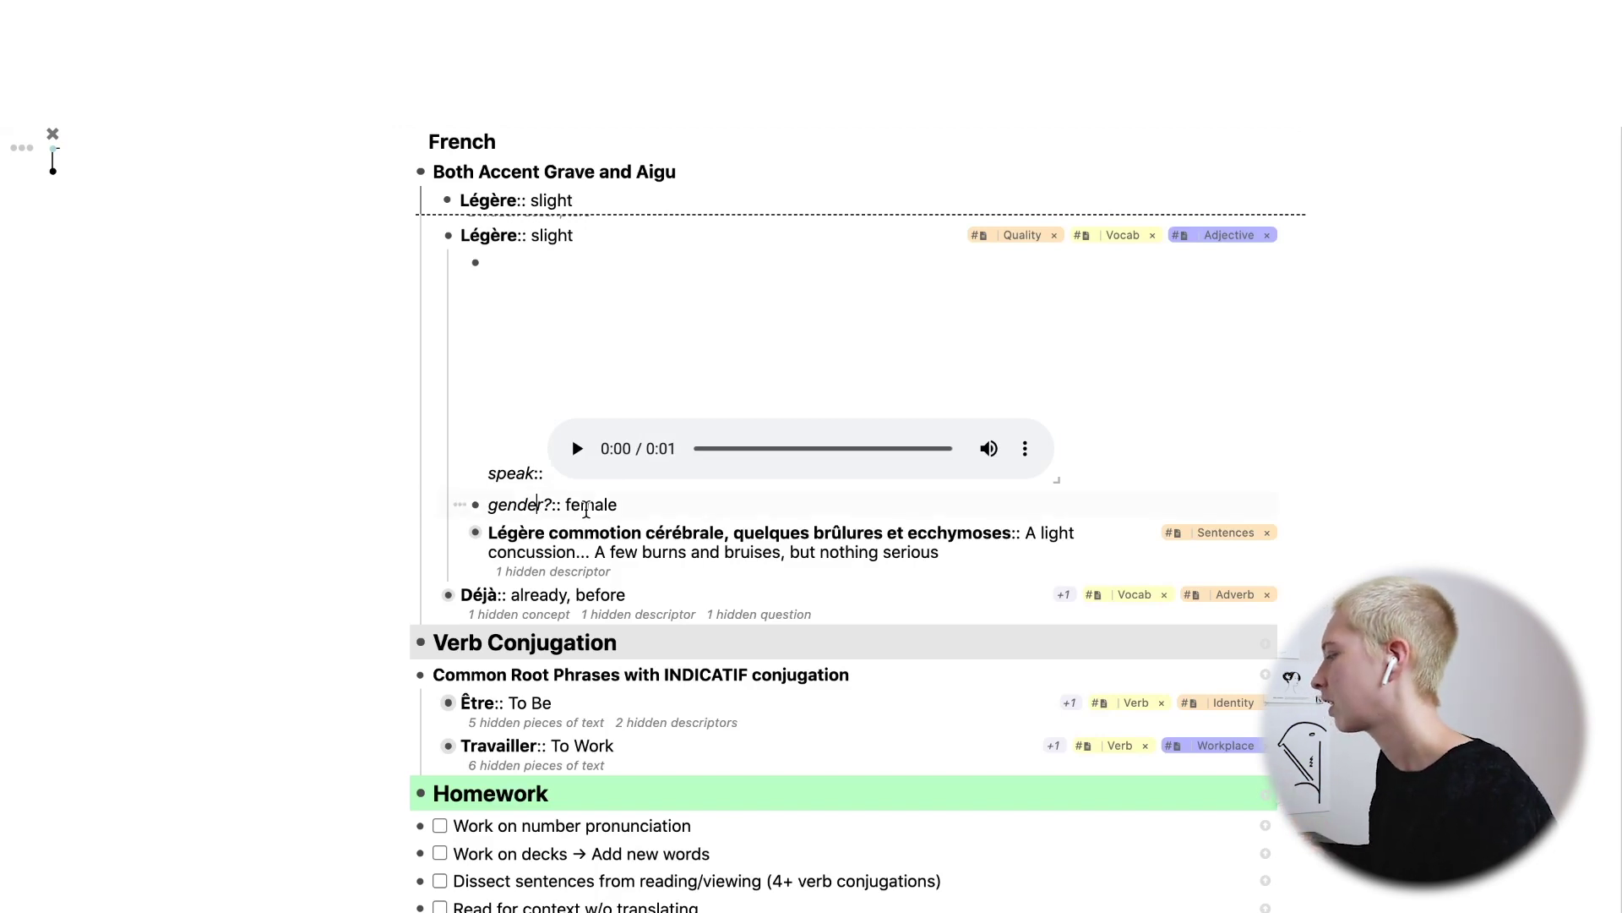
click(459, 437)
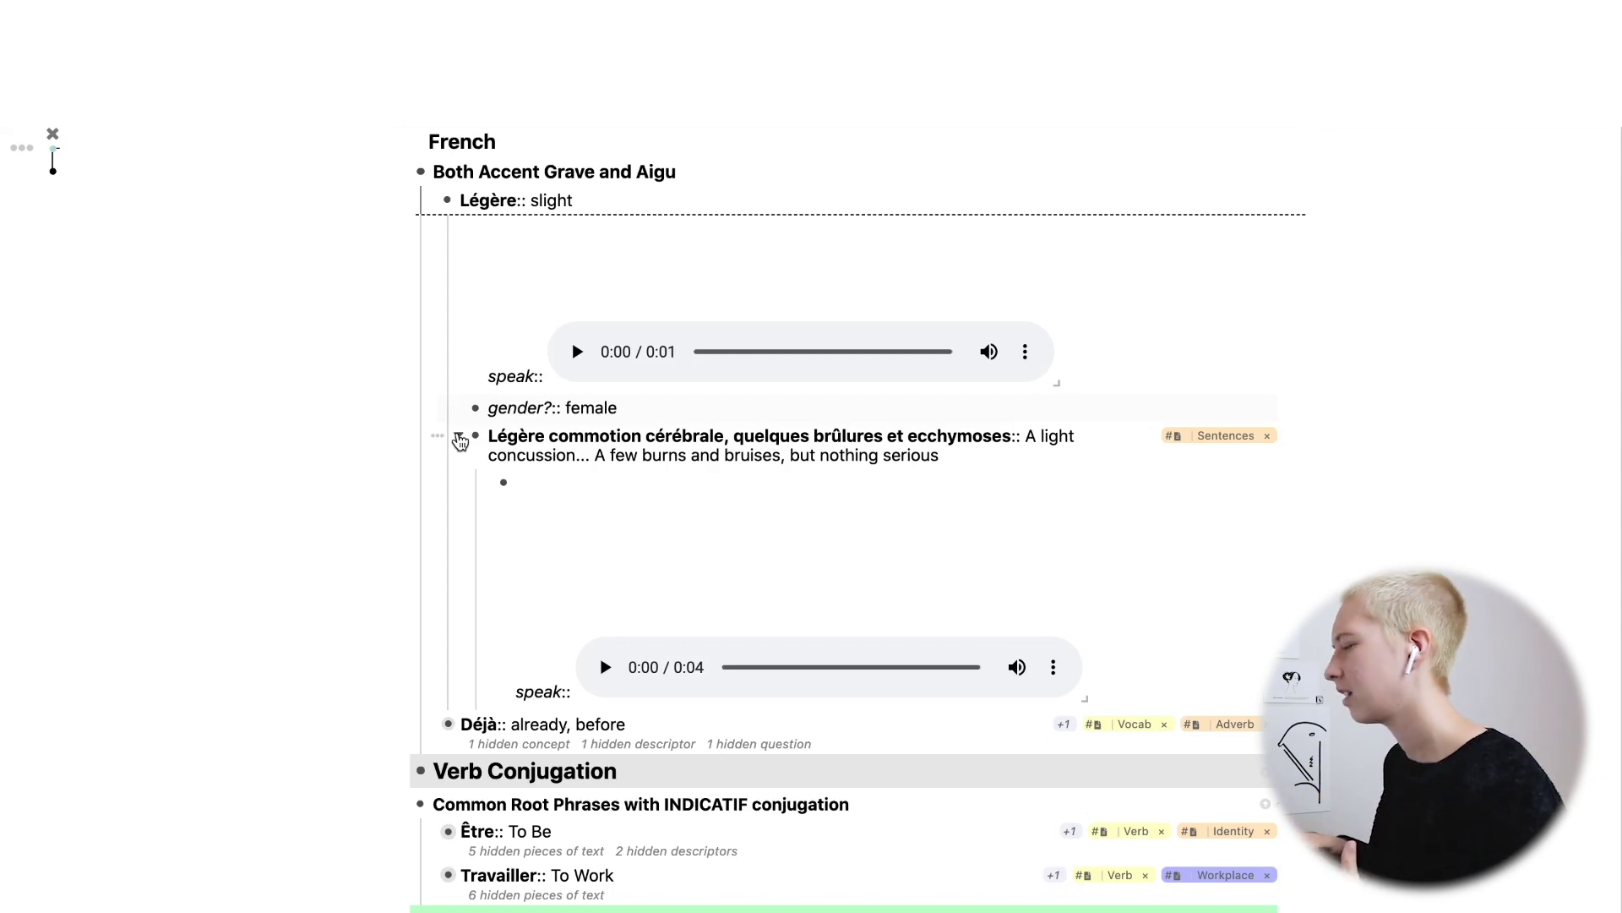
click(460, 440)
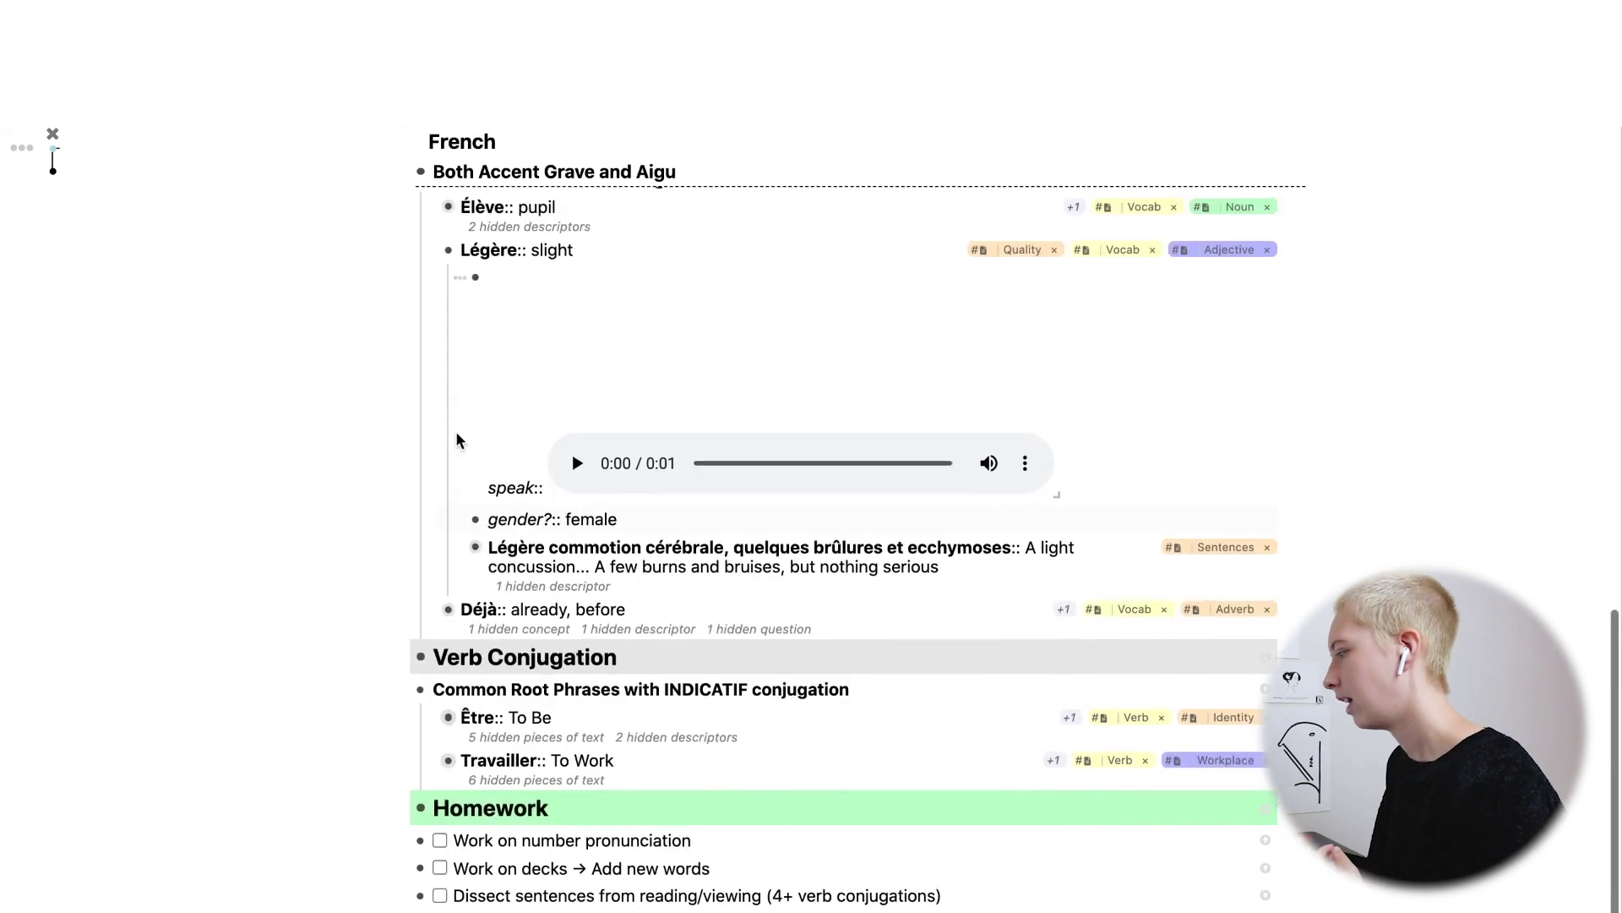
mouse_move(1222, 559)
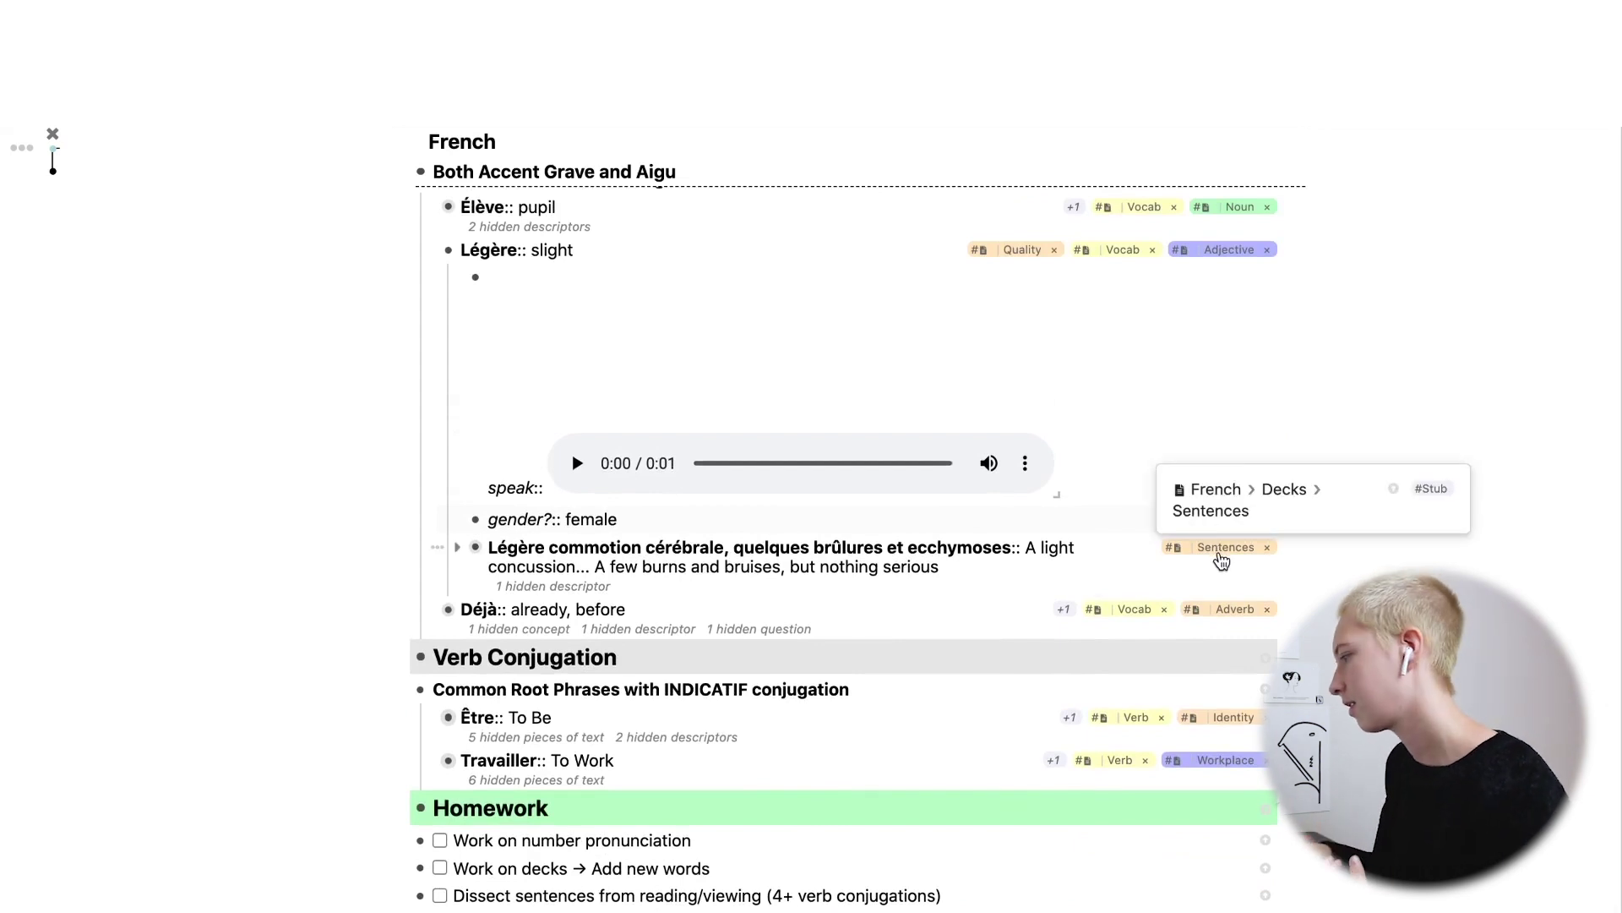
click(431, 250)
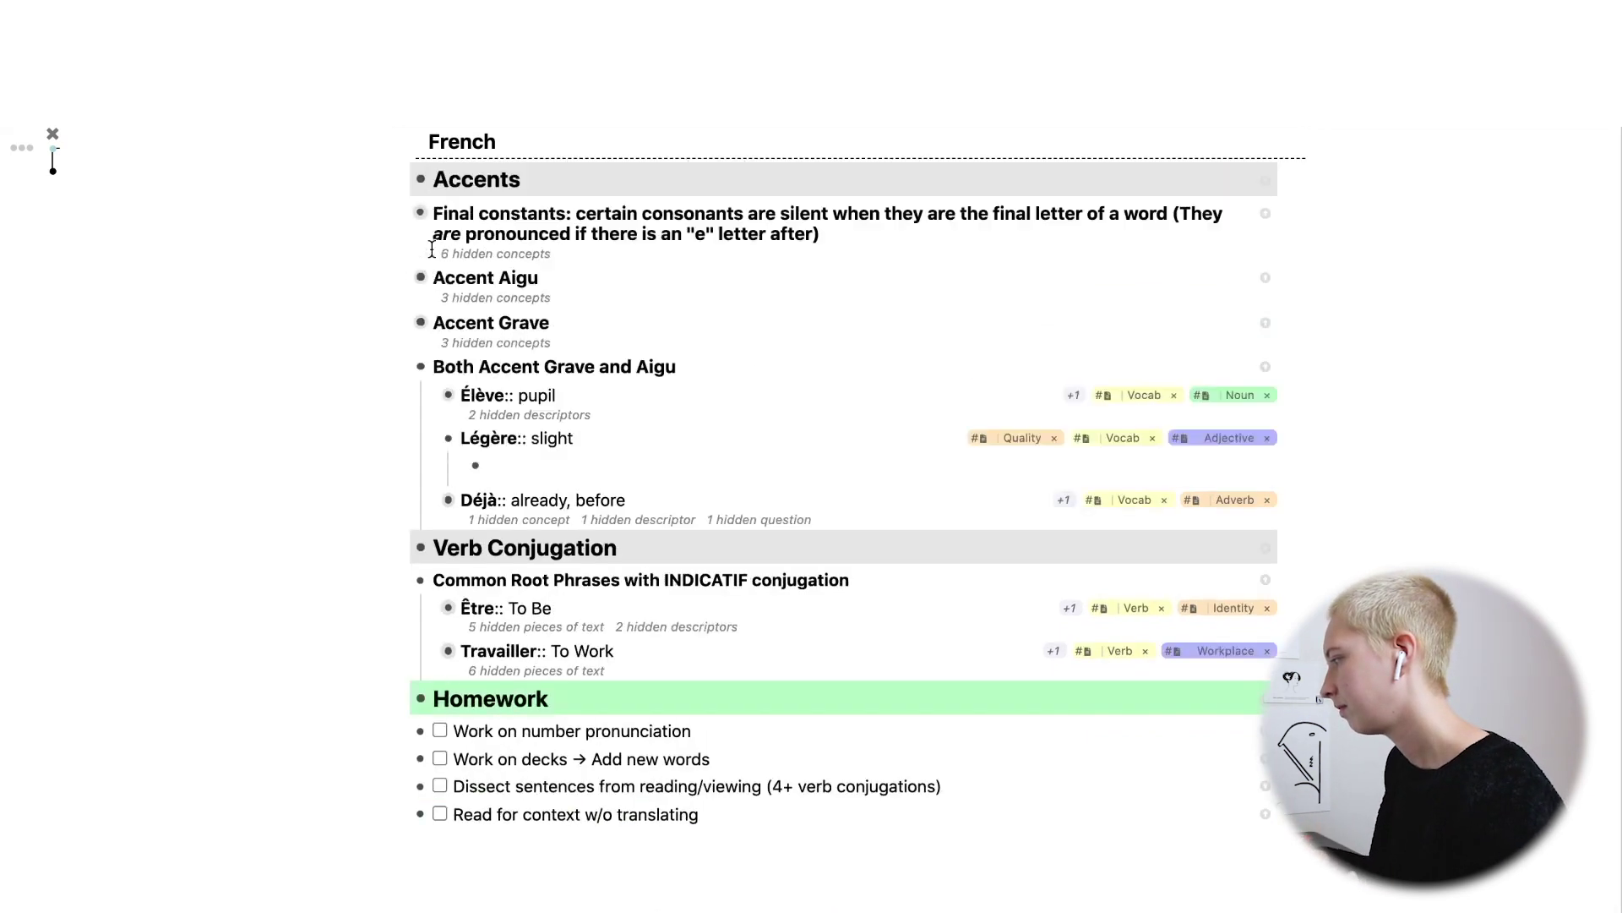
Expand the Déjà entry to read its example sentences, and collapse Both Accent Grave and Aigu.
click(429, 501)
scroll(431, 503, down, 3)
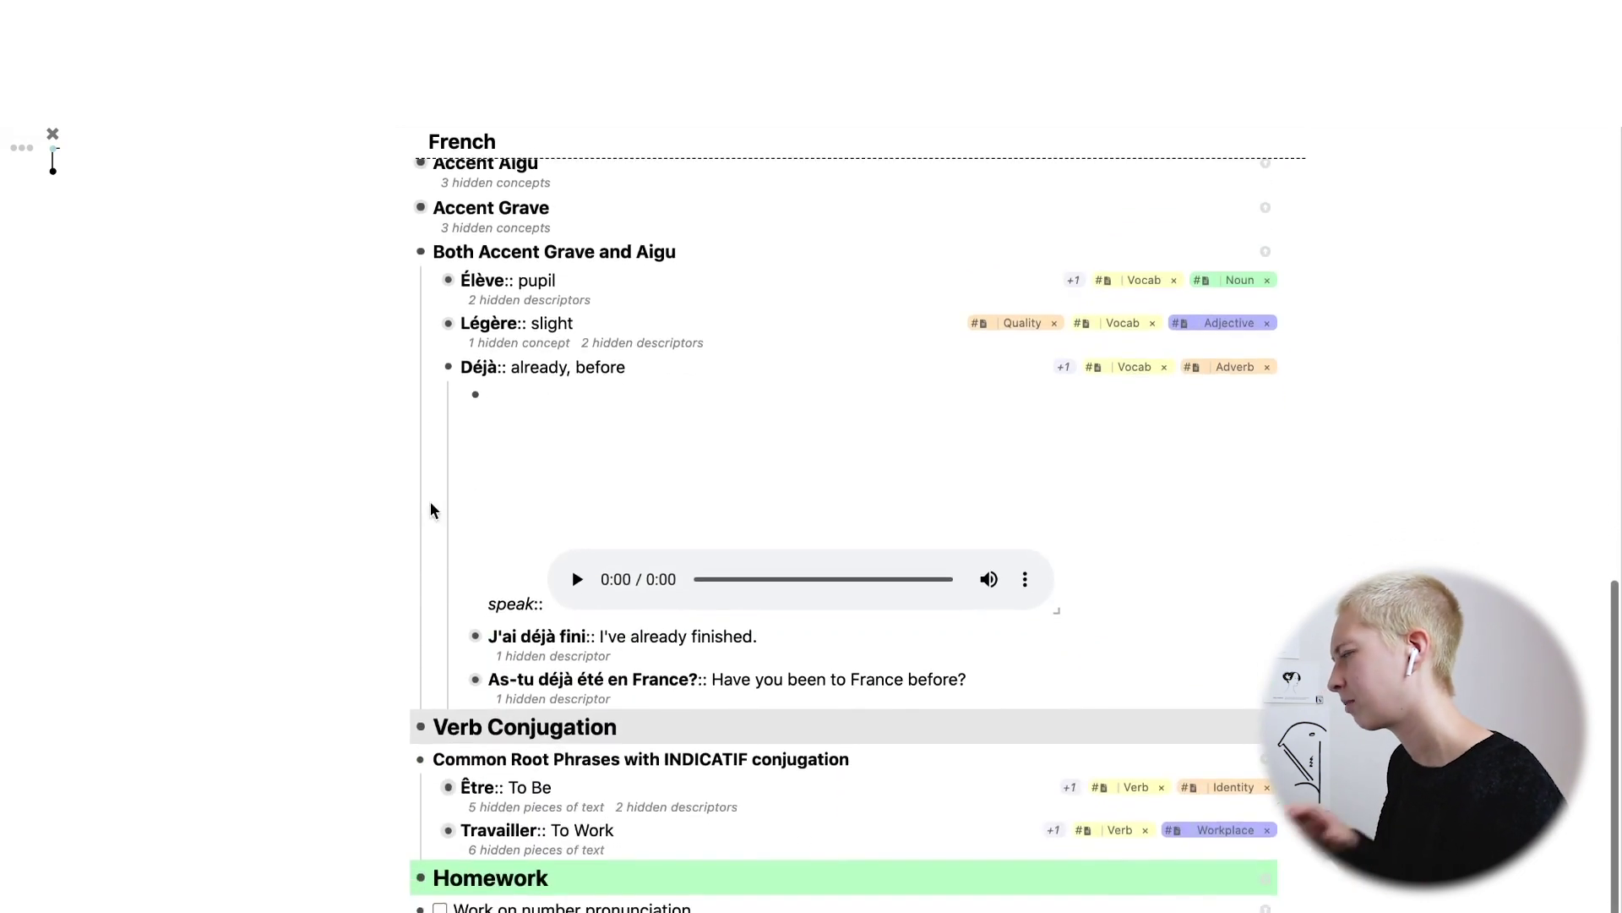
scroll(431, 507, down, 2)
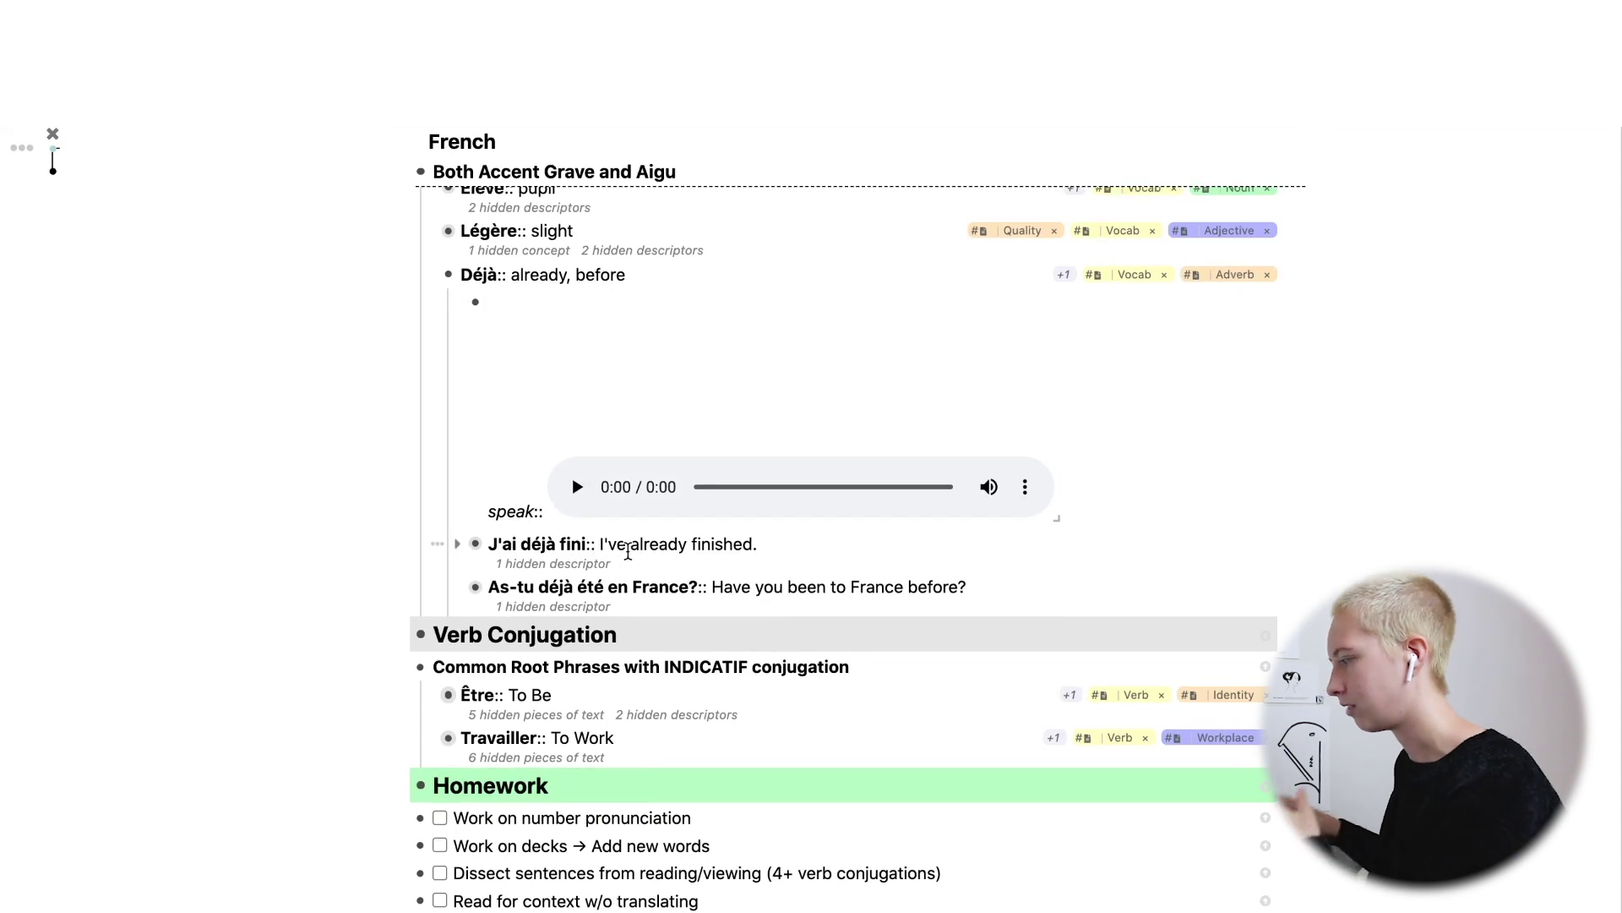
key(super+Up)
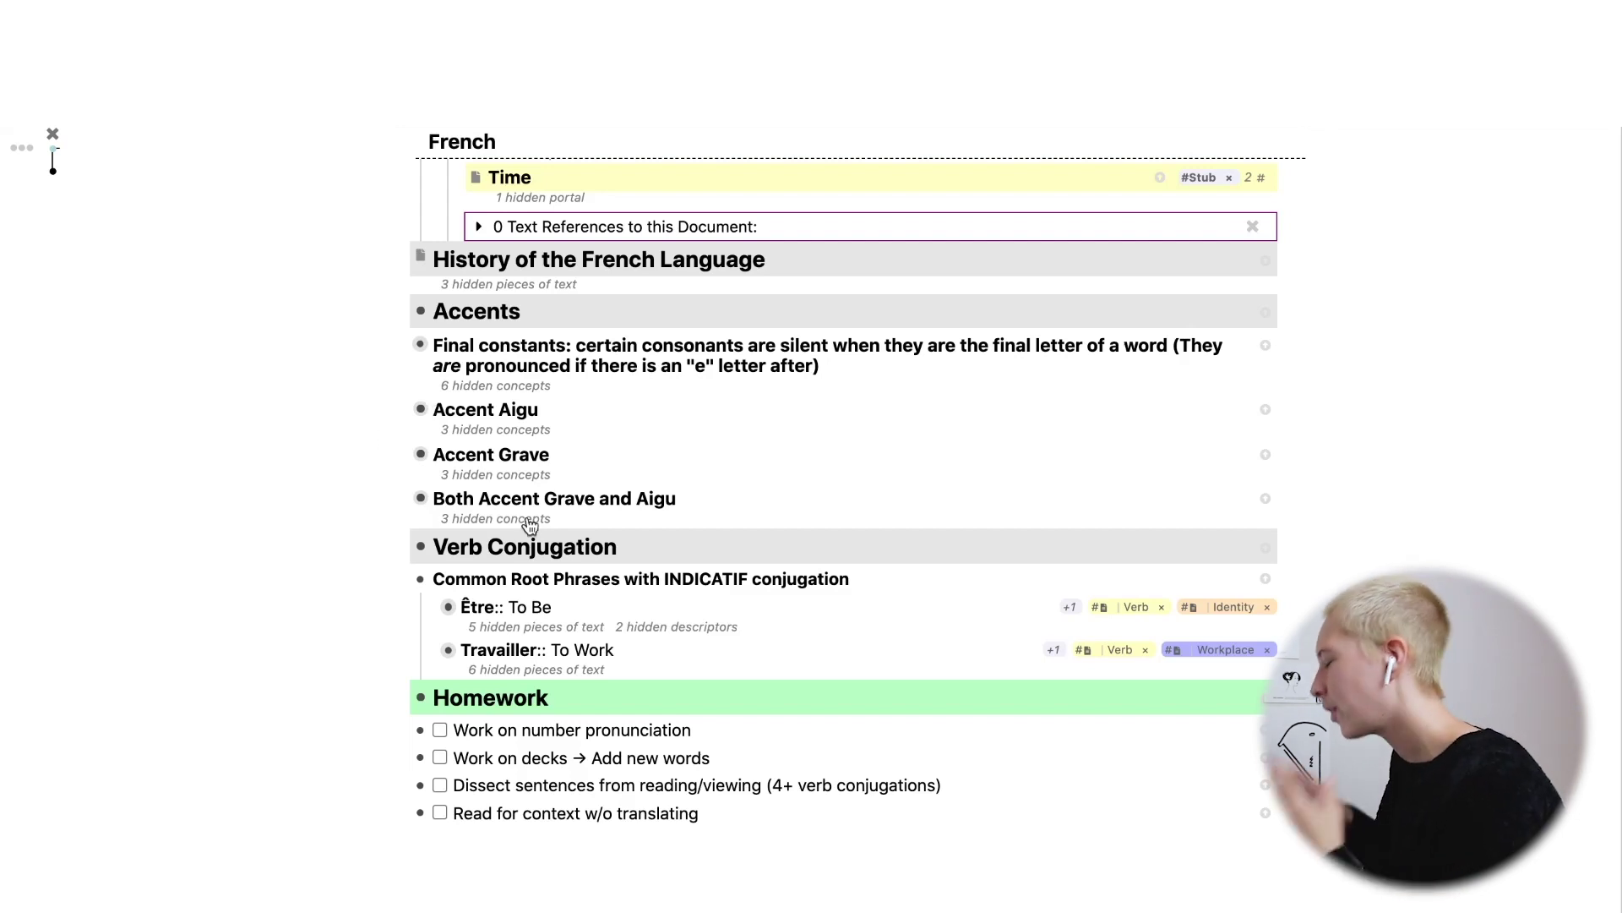
Expand the Être entry under Verb Conjugation and its INDICATIF Conjugation to list the tenses.
mouse_move(434, 612)
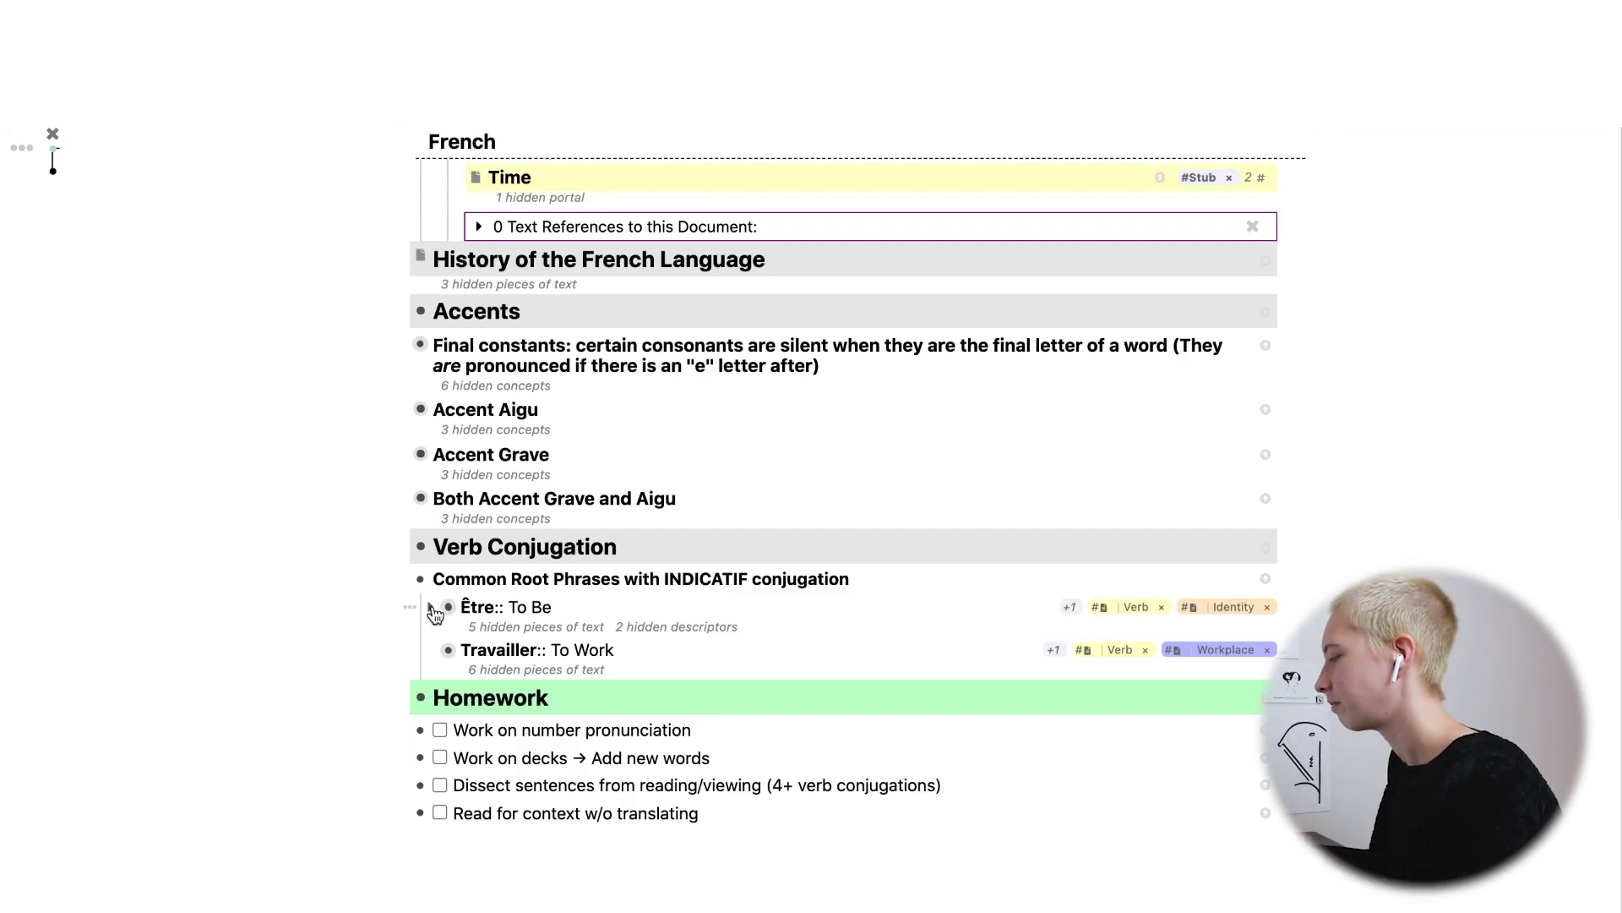
click(432, 608)
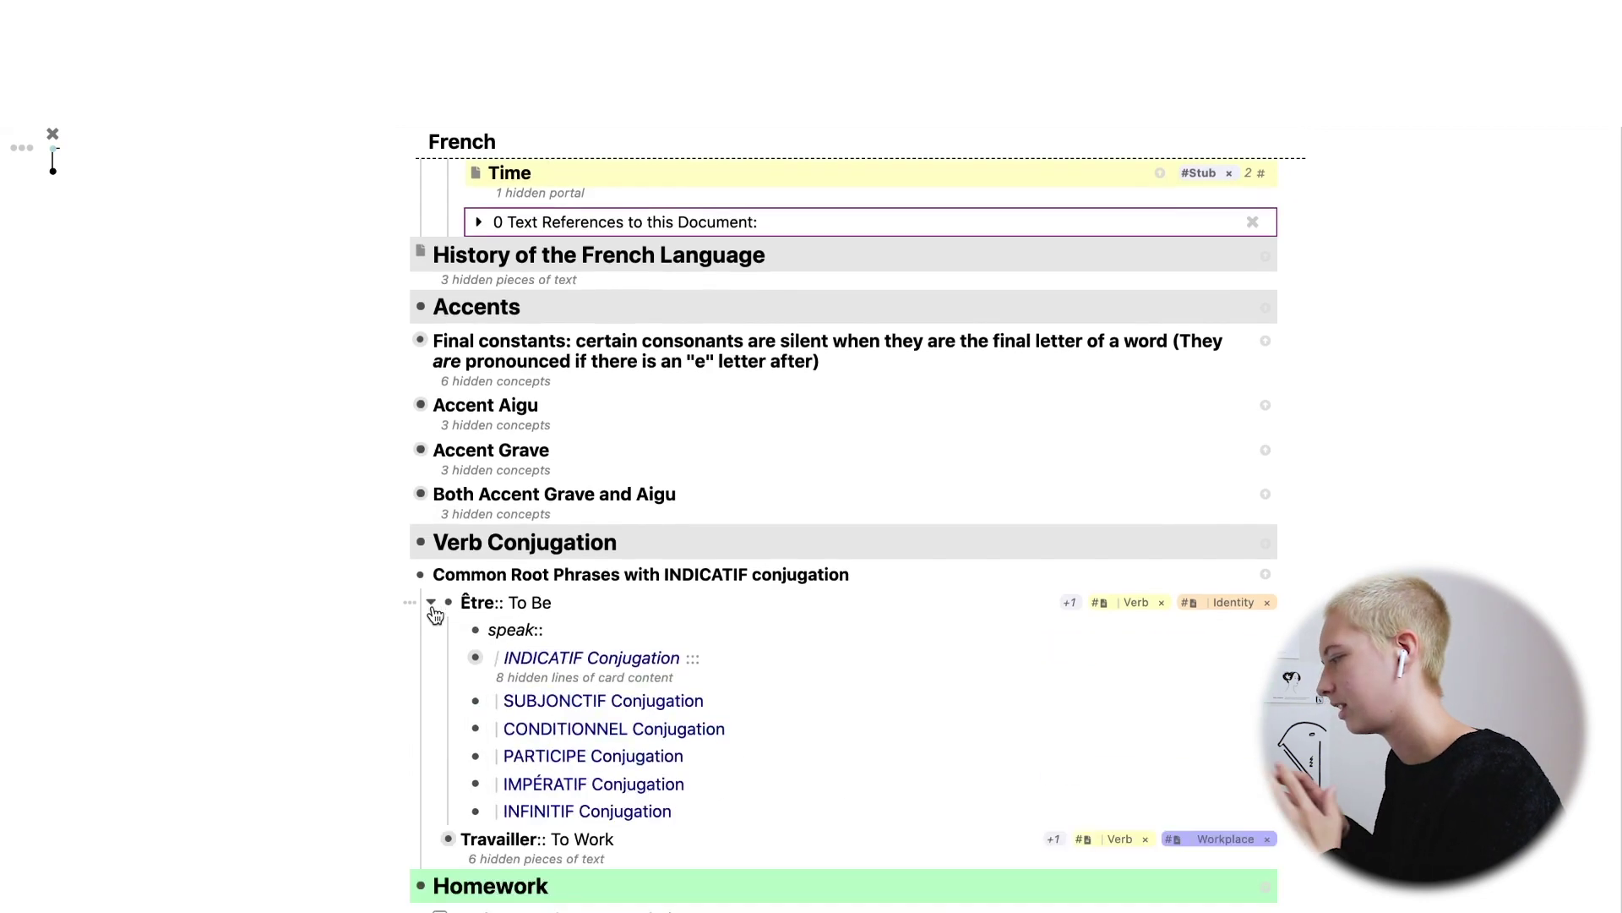
scroll(434, 611, down, 3)
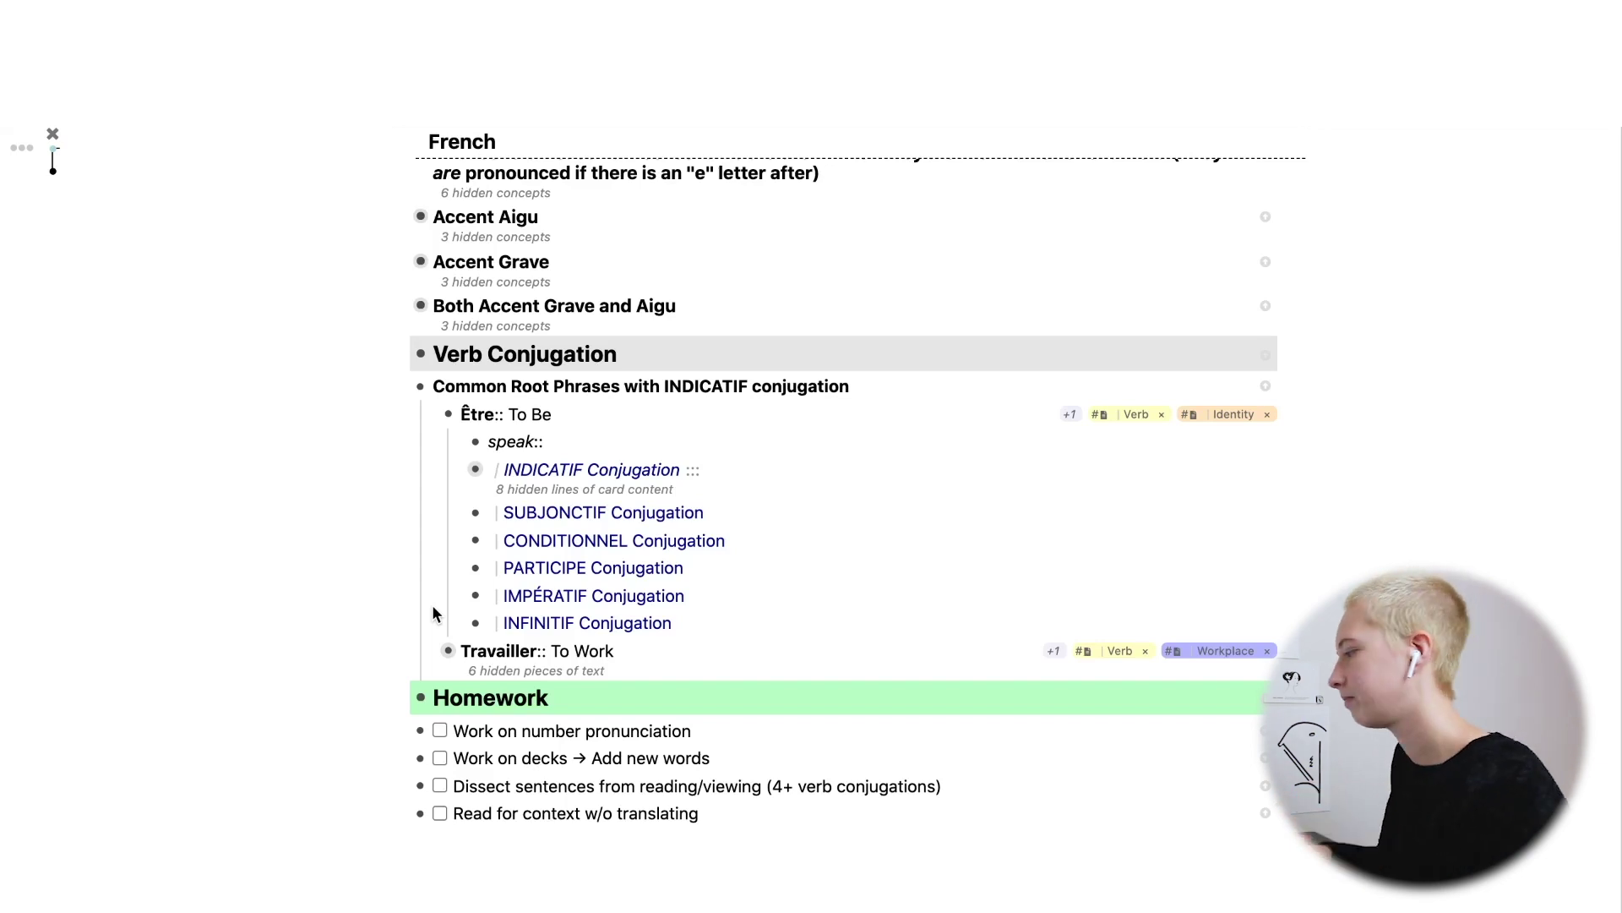
mouse_move(469, 478)
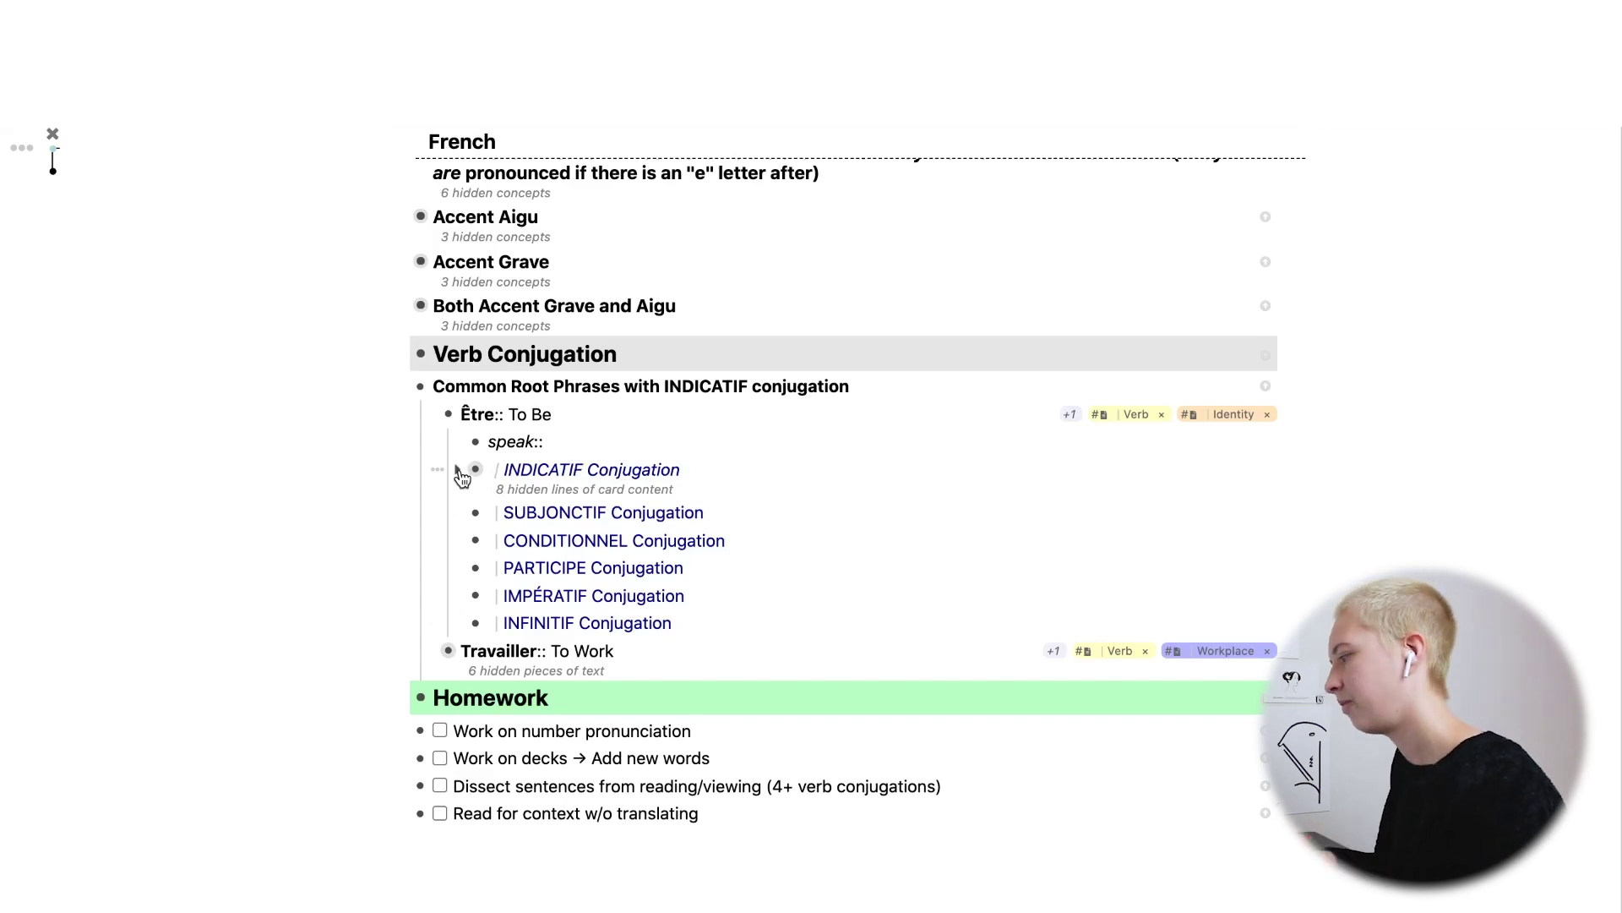
click(459, 472)
scroll(460, 478, down, 4)
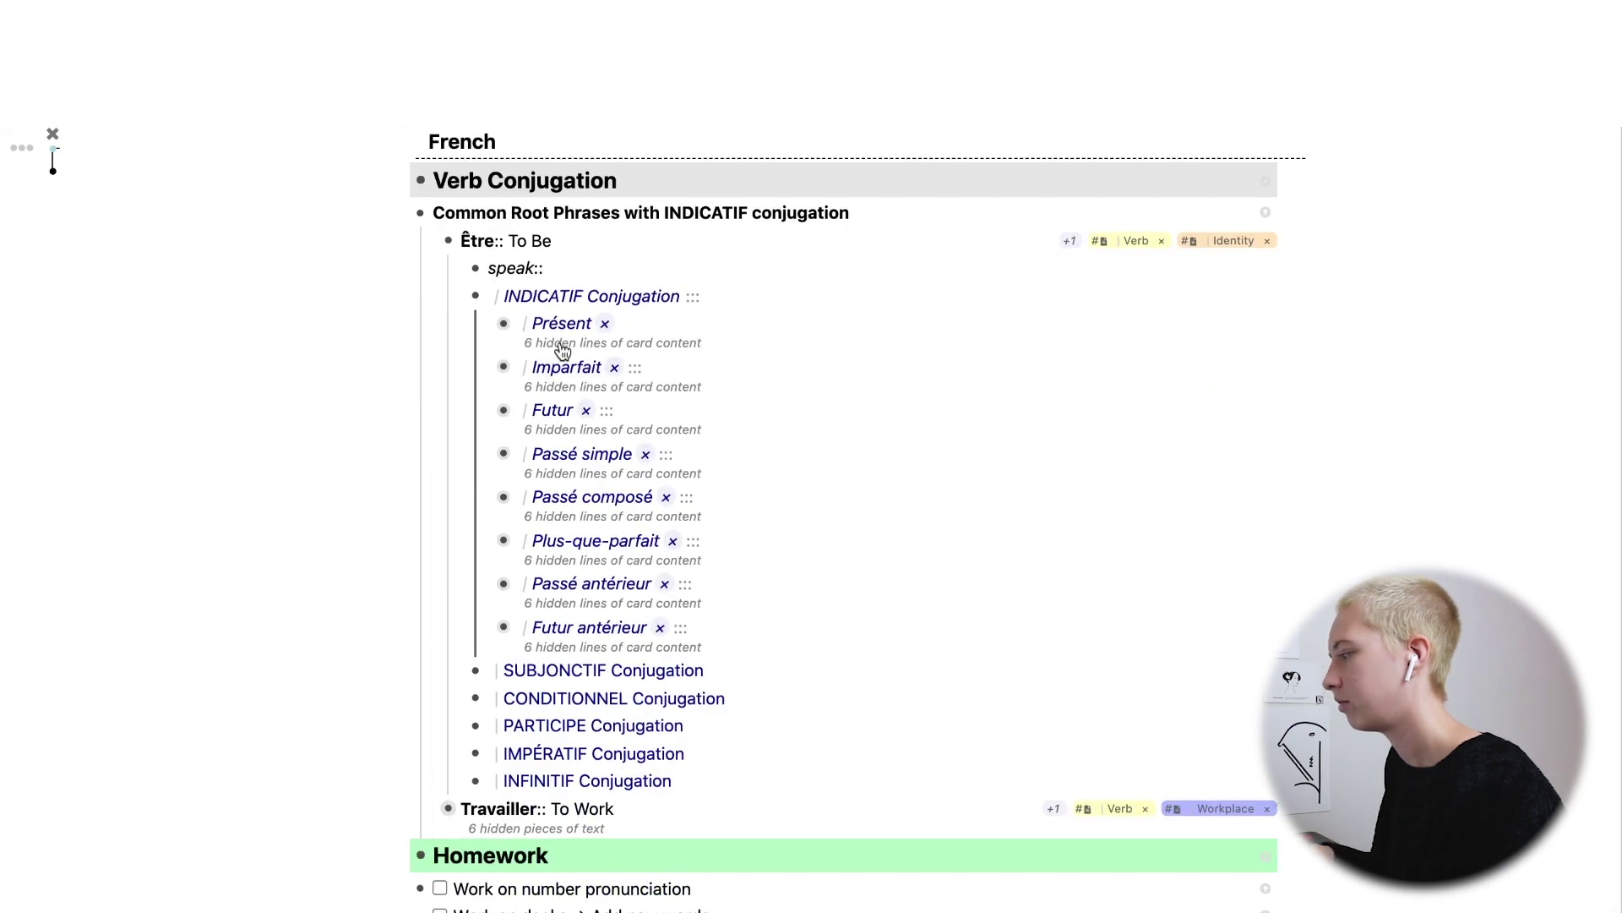
Expand and collapse the Présent, Imparfait, and Futur tenses of Être to view their conjugated forms.
mouse_move(559, 334)
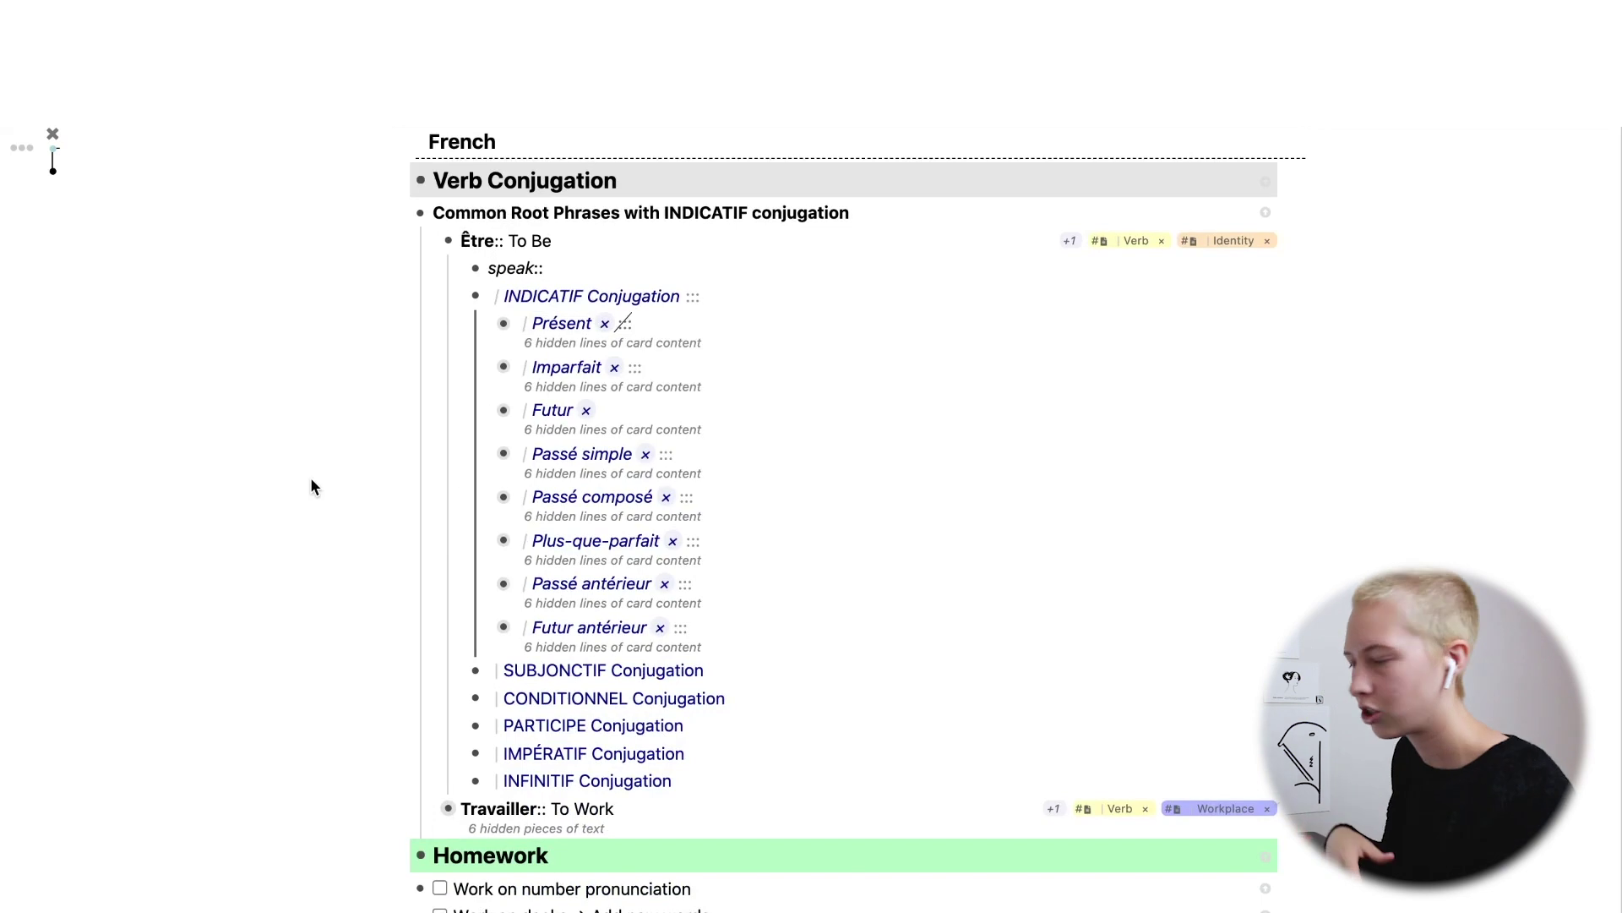
click(488, 324)
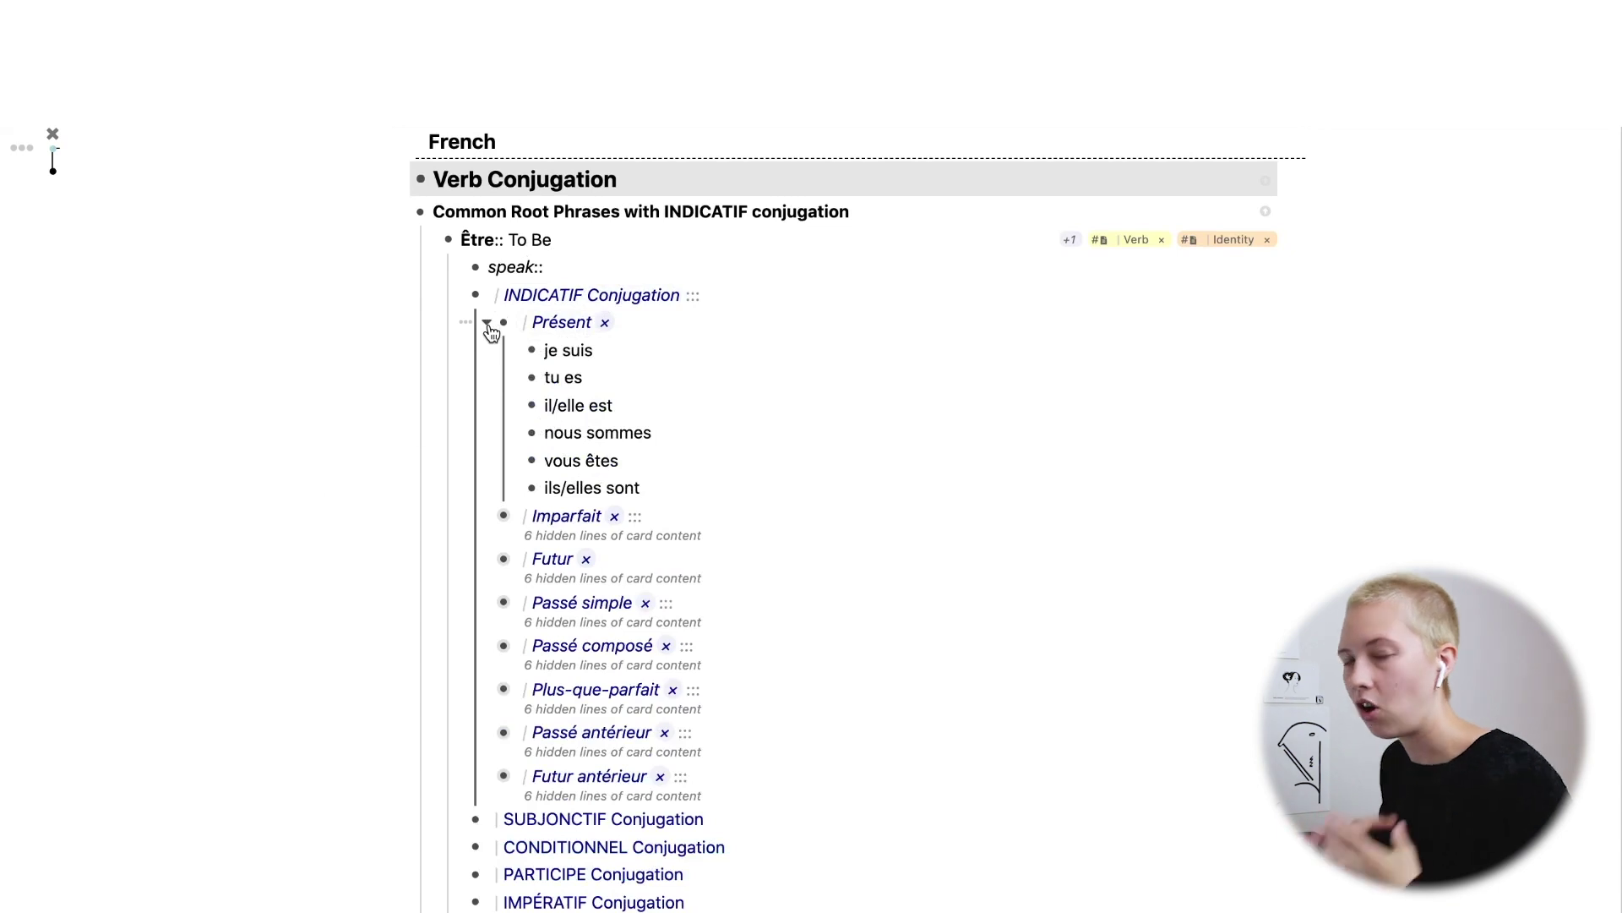
click(488, 324)
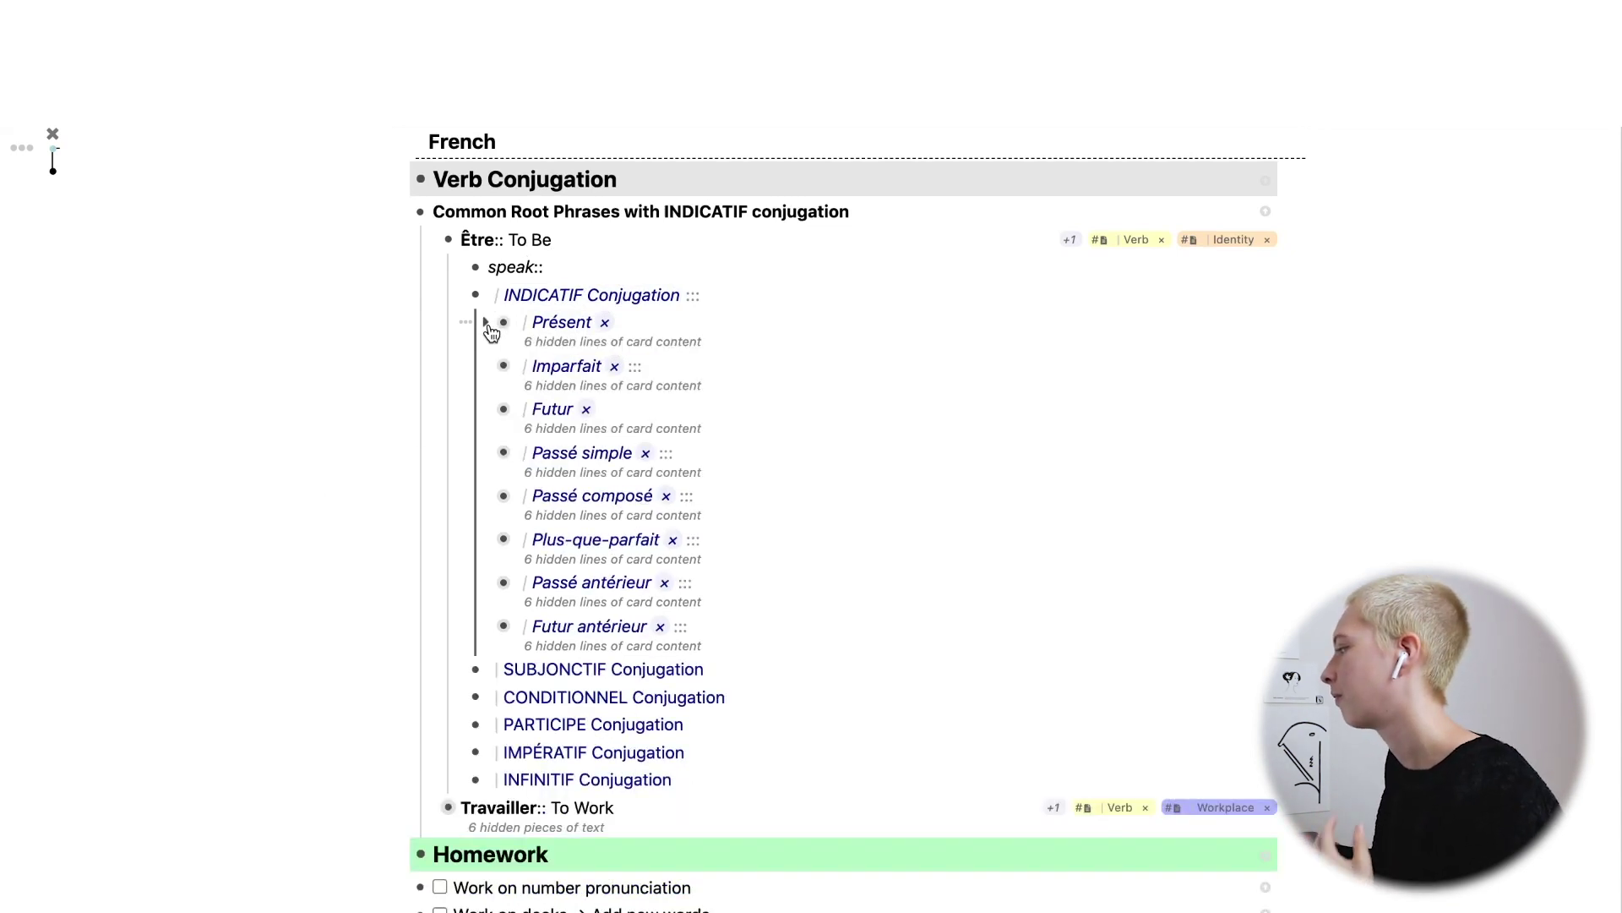
scroll(491, 332, up, 2)
click(488, 497)
click(488, 497)
click(488, 539)
click(489, 539)
click(489, 580)
click(489, 583)
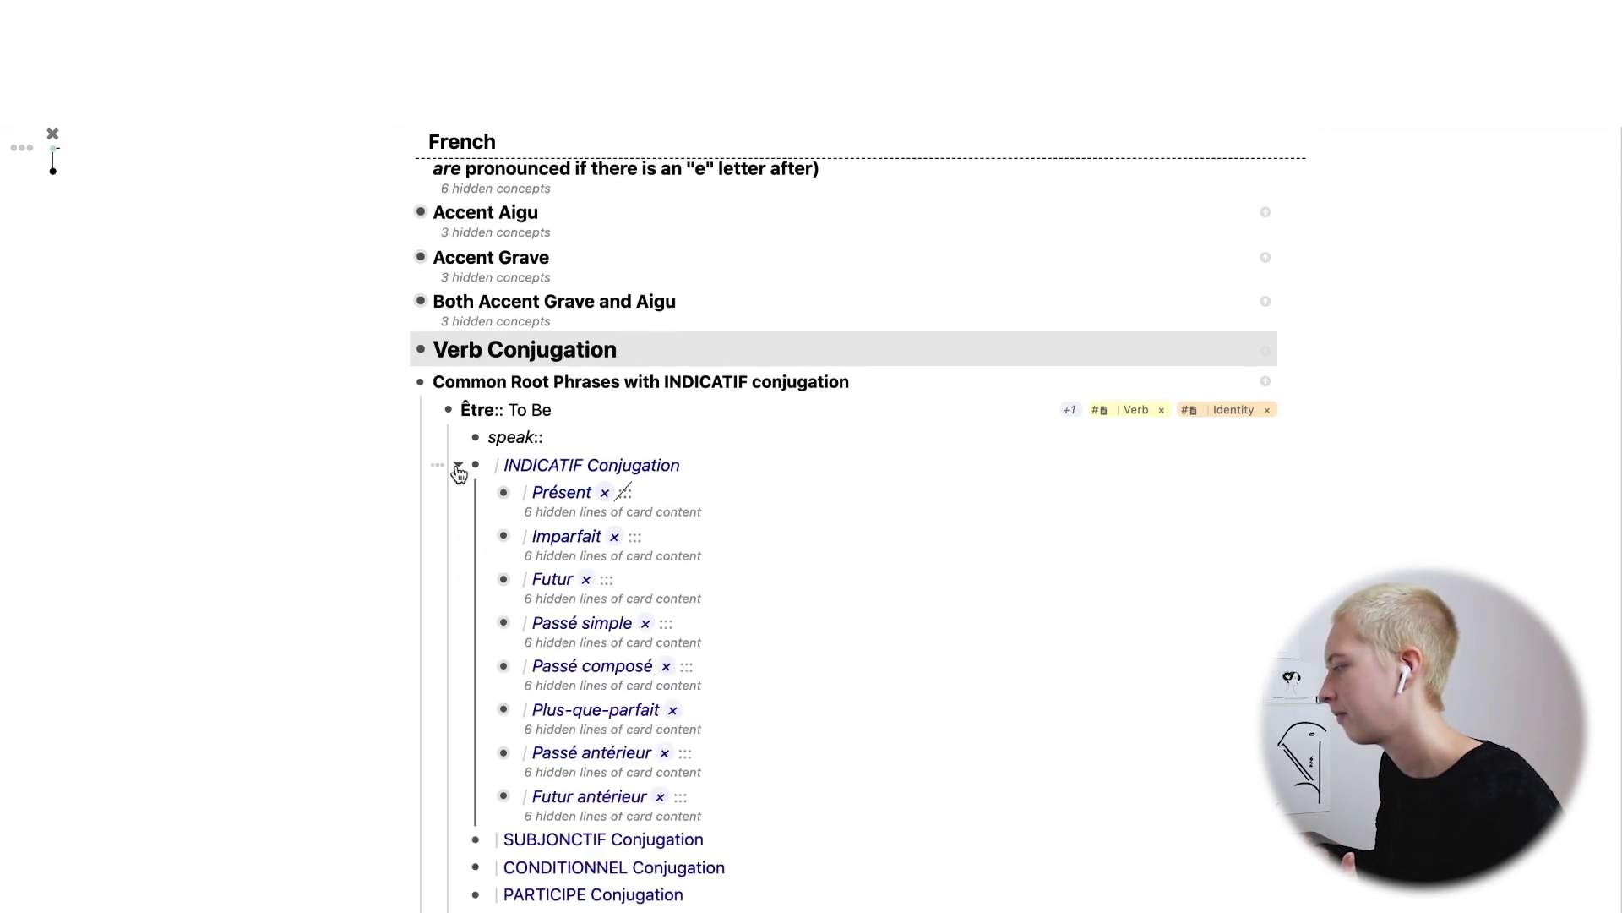
Start practising the Être conjugation flashcards and reveal the answer to the Imparfait card.
click(490, 497)
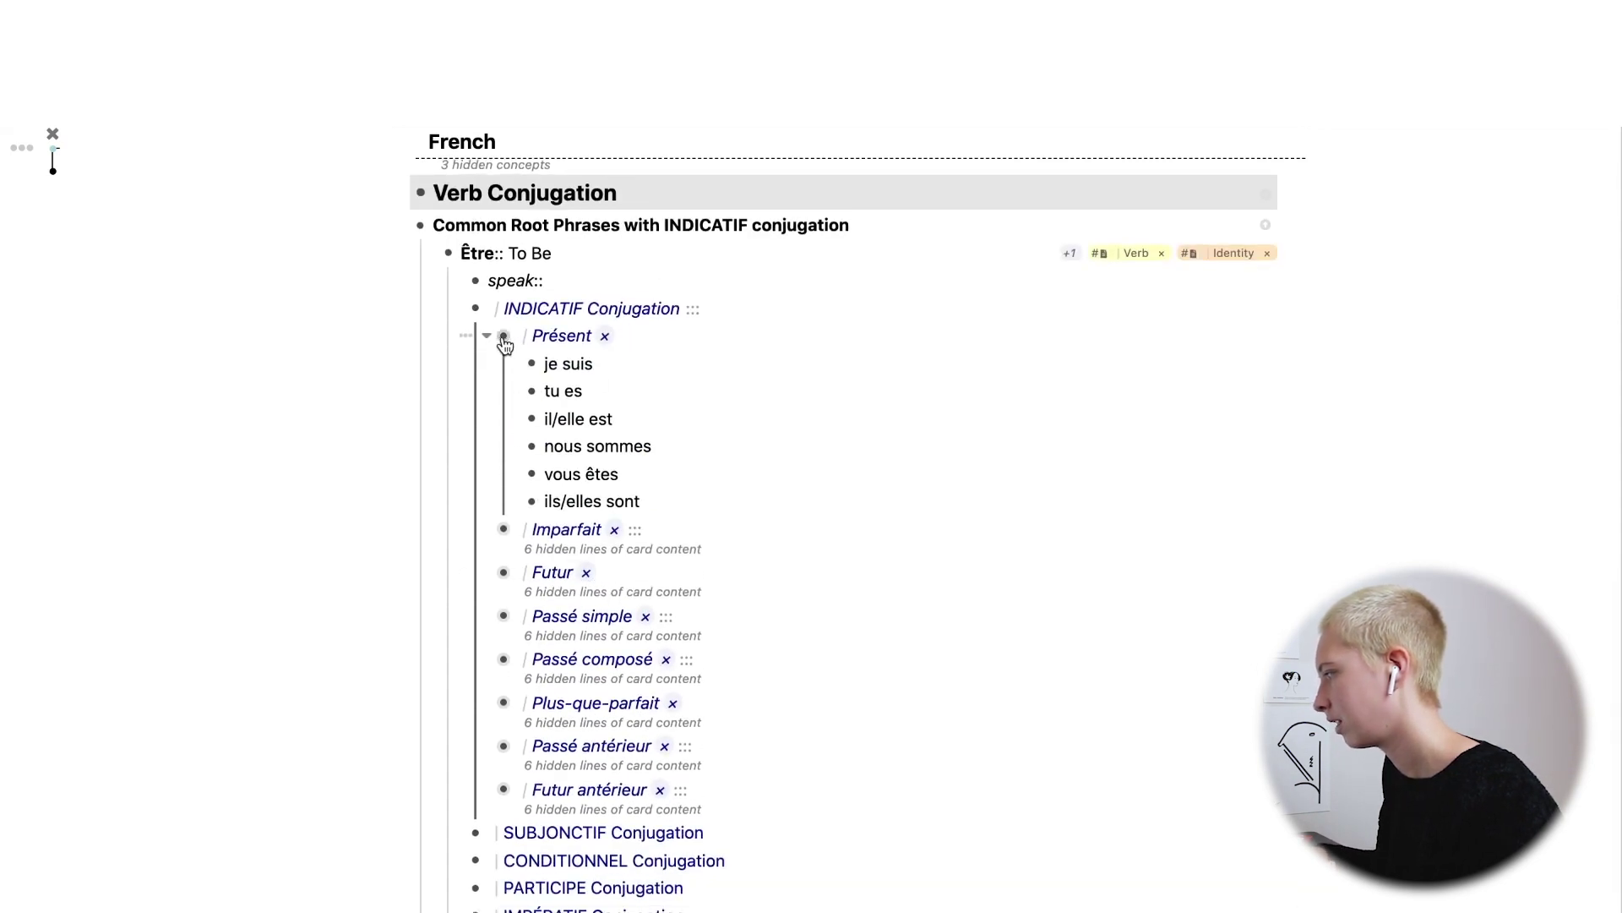
click(500, 336)
key(ctrl+shift+p)
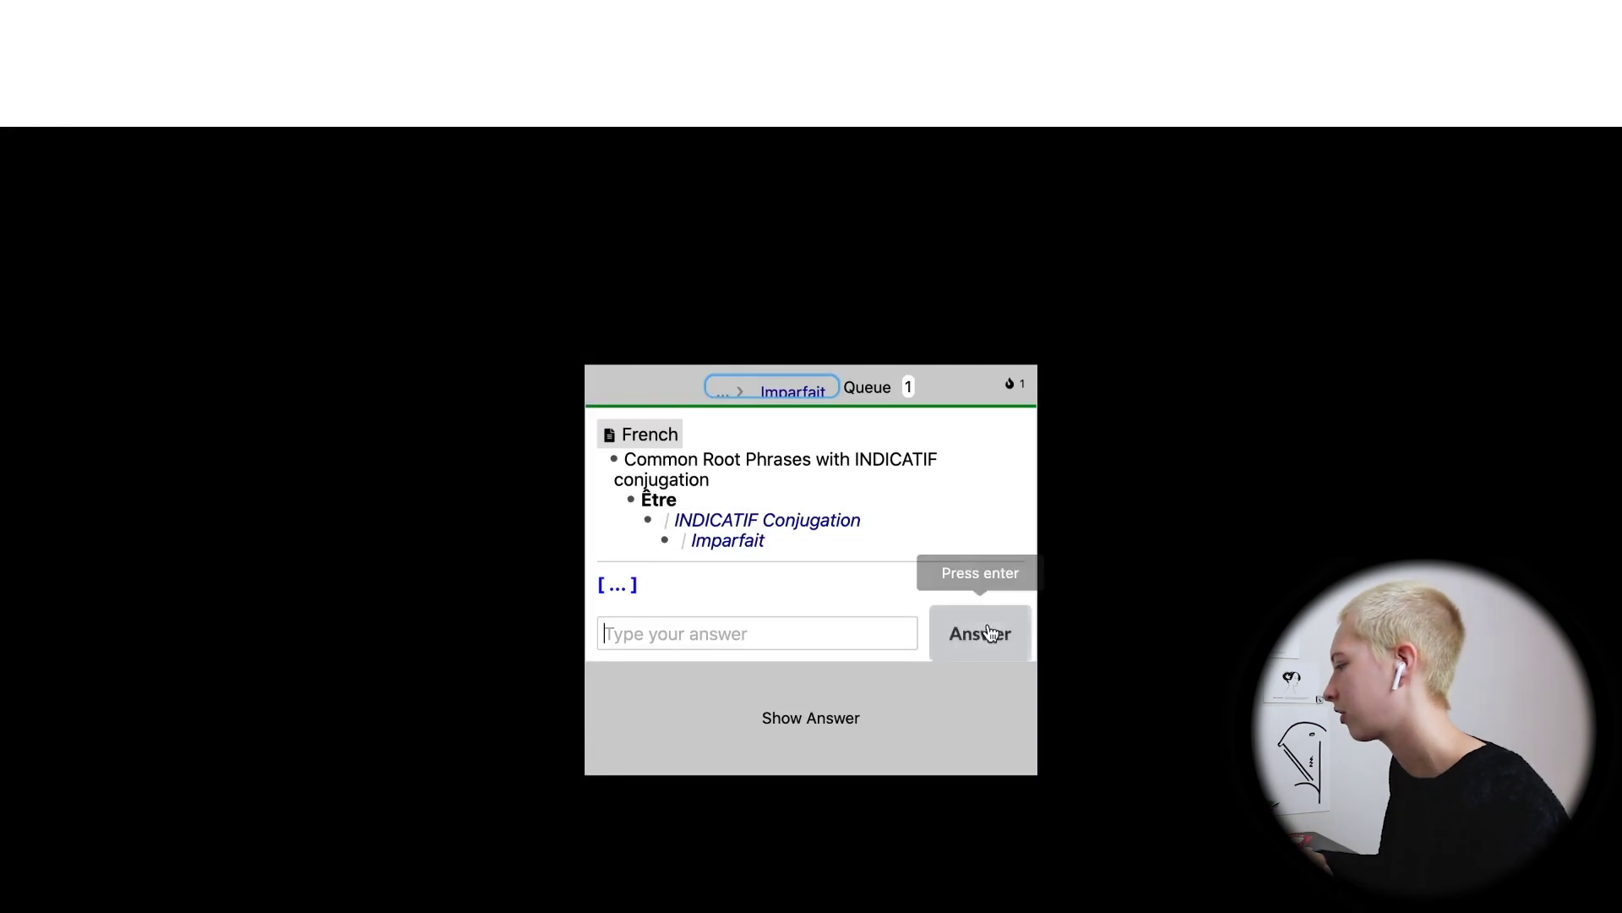
click(927, 714)
scroll(803, 579, down, 2)
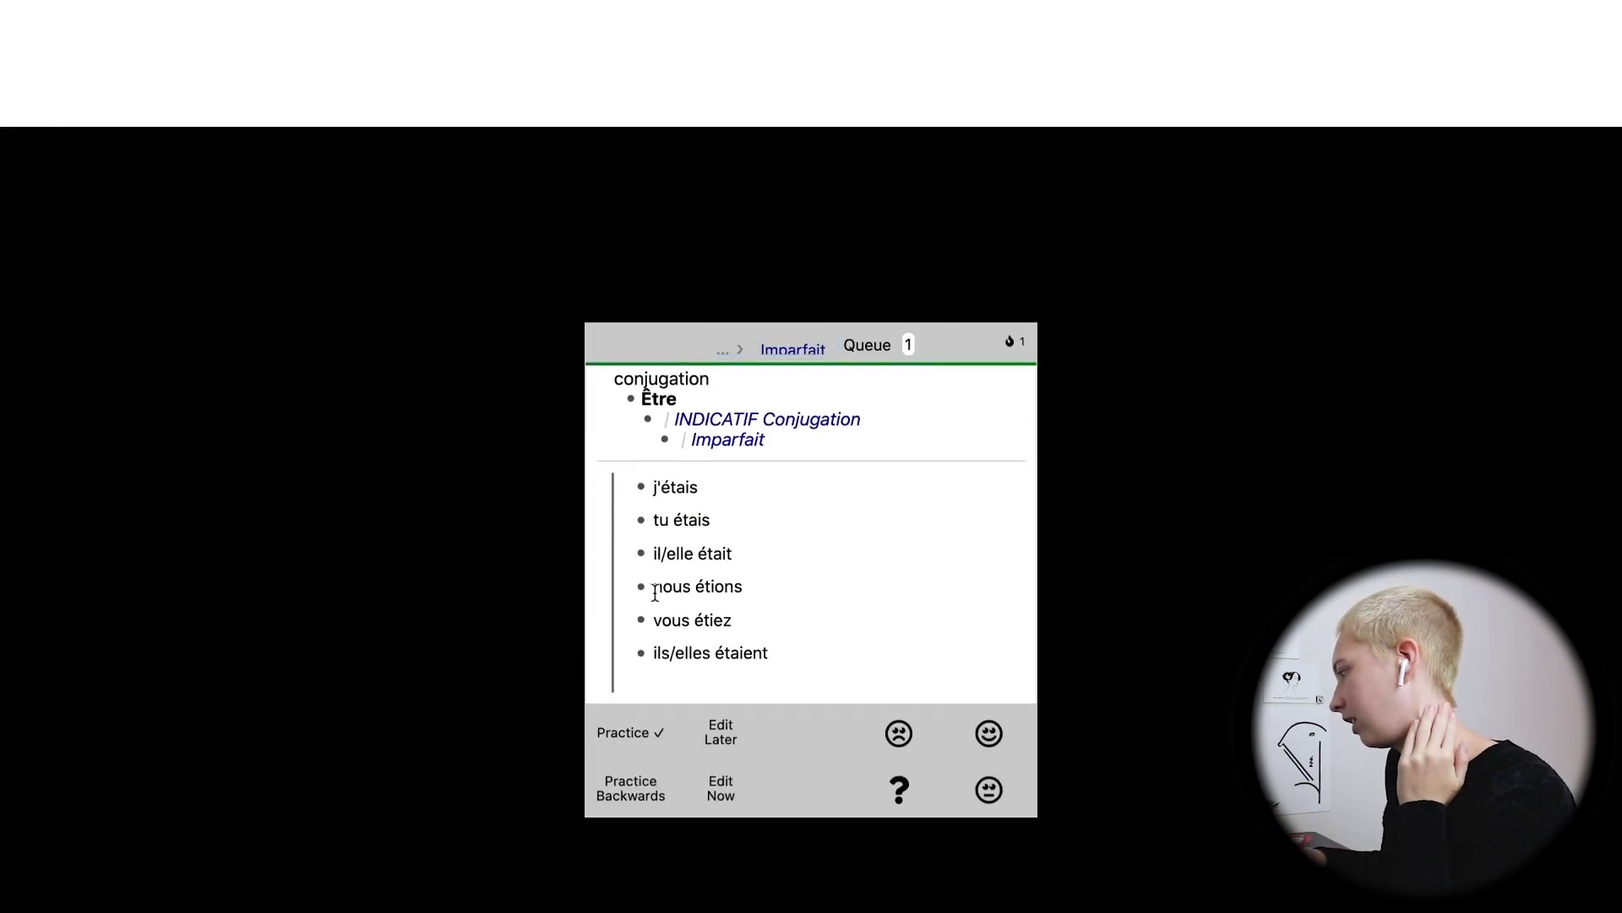
Leave the practice queue and return to the French document's Verb Conjugation section.
click(148, 213)
click(23, 148)
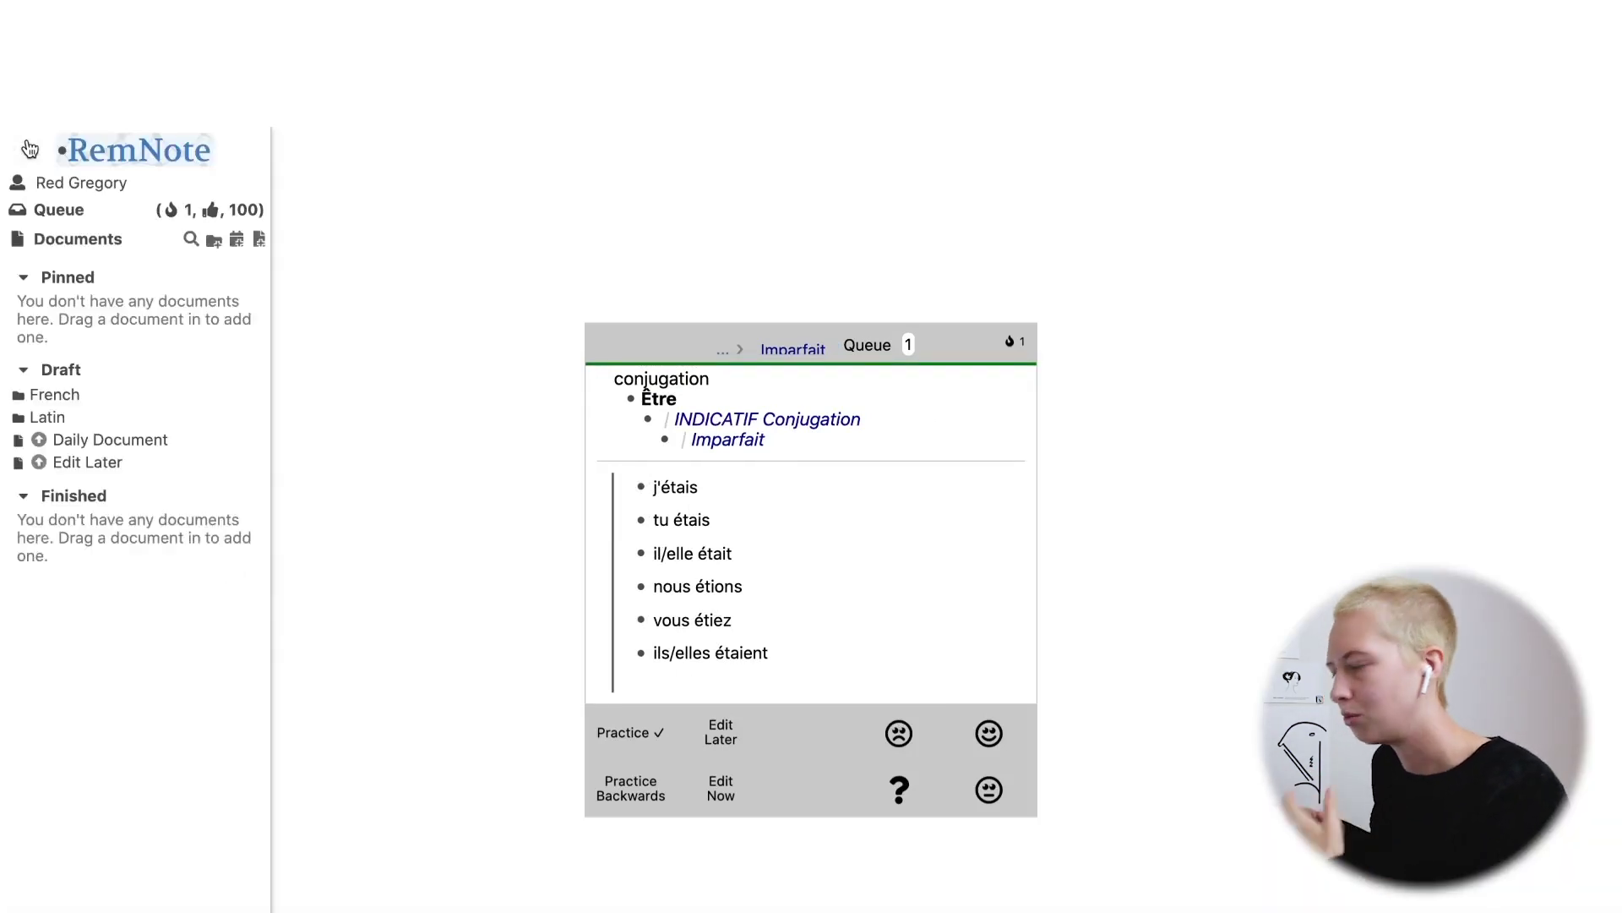
click(52, 363)
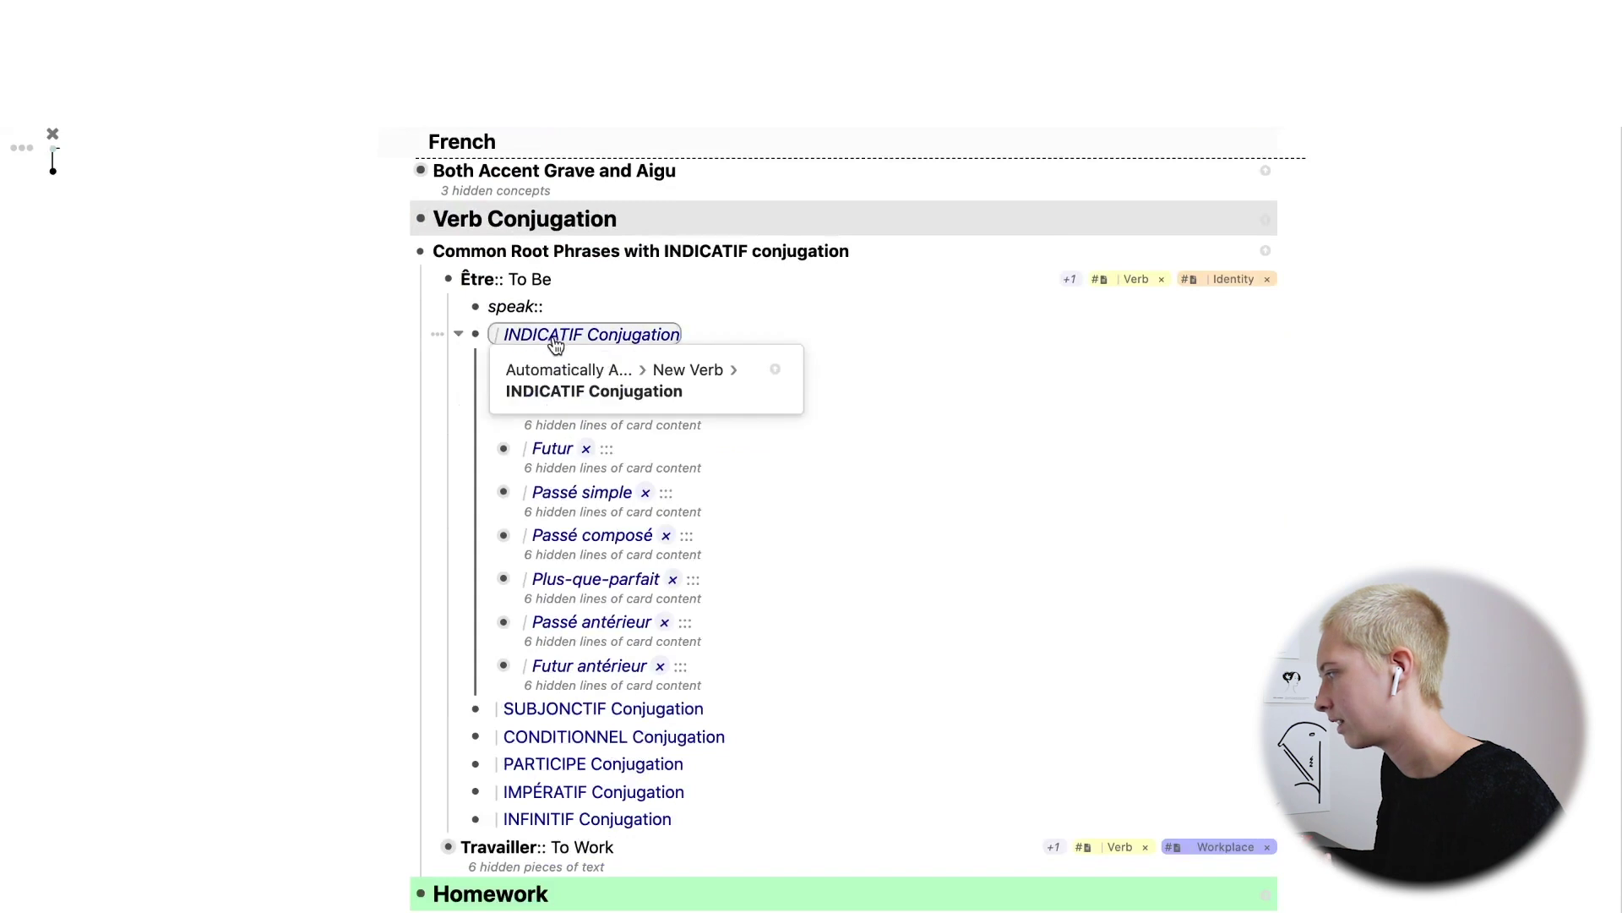
Collapse INDICATIF Conjugation and the Être entry under Verb Conjugation.
click(459, 335)
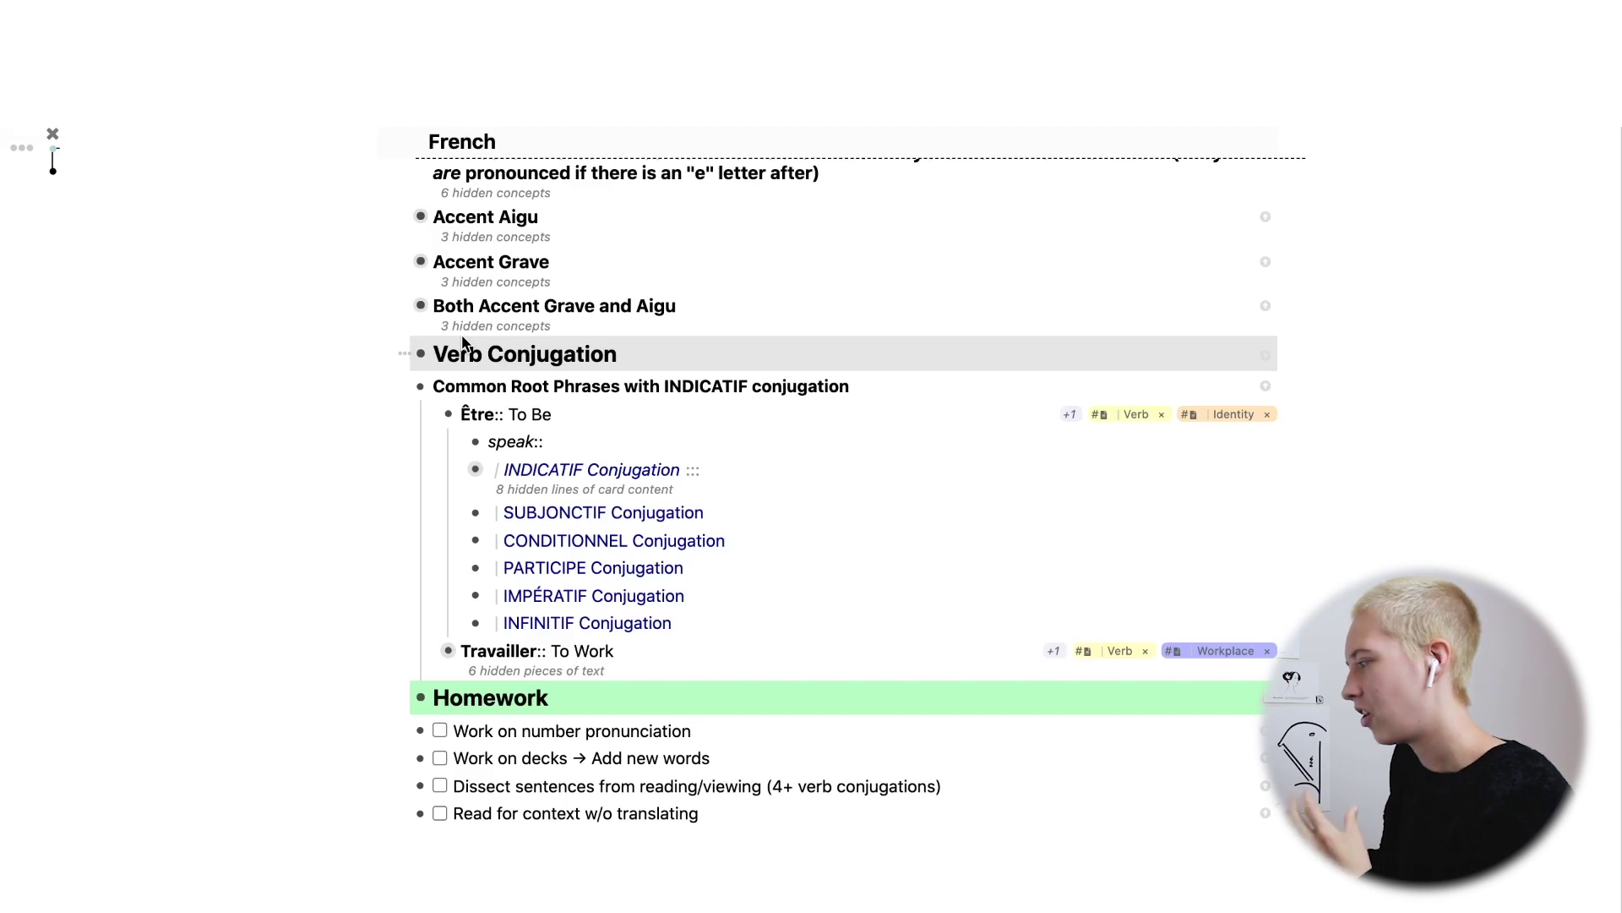
mouse_move(609, 564)
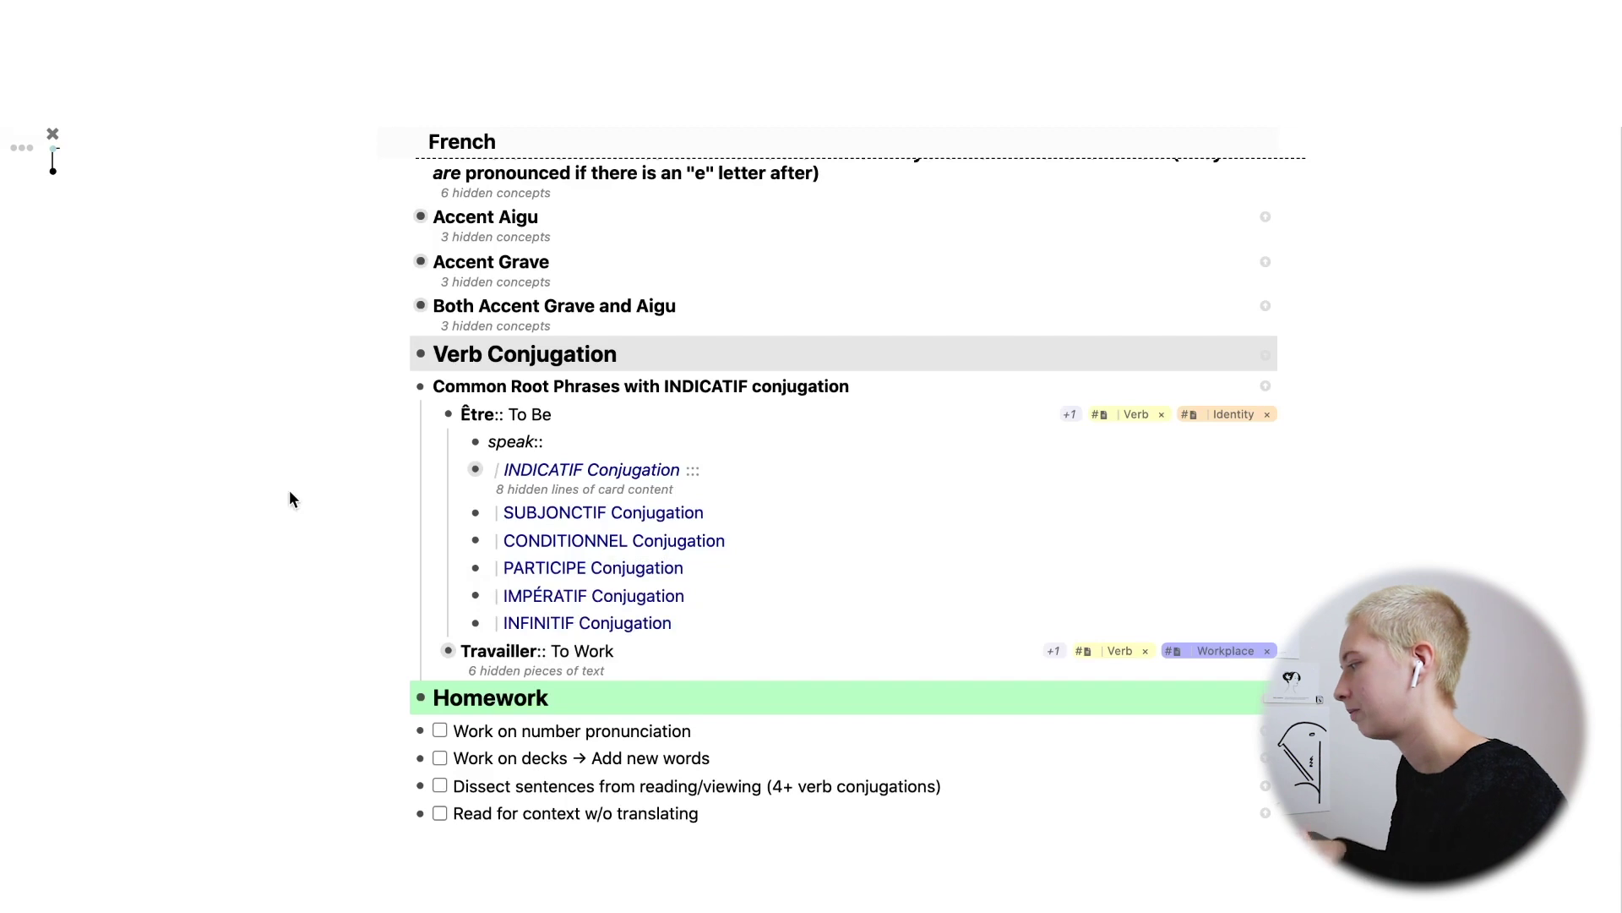
click(433, 413)
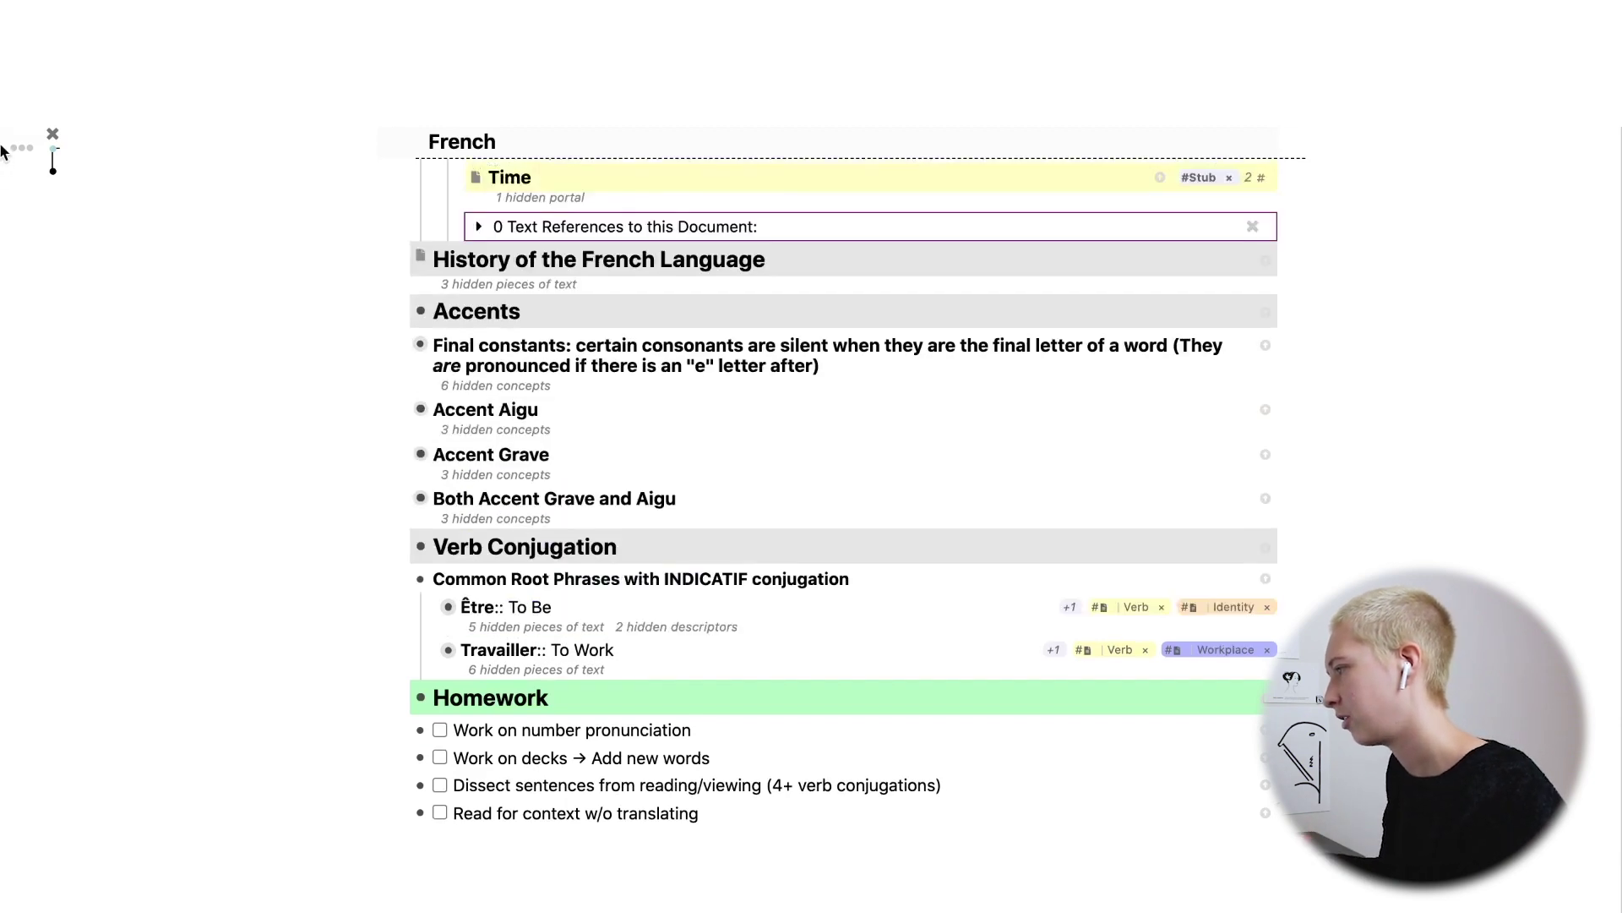
Open the document search and go to the Automatically Add Template document.
mouse_move(22, 152)
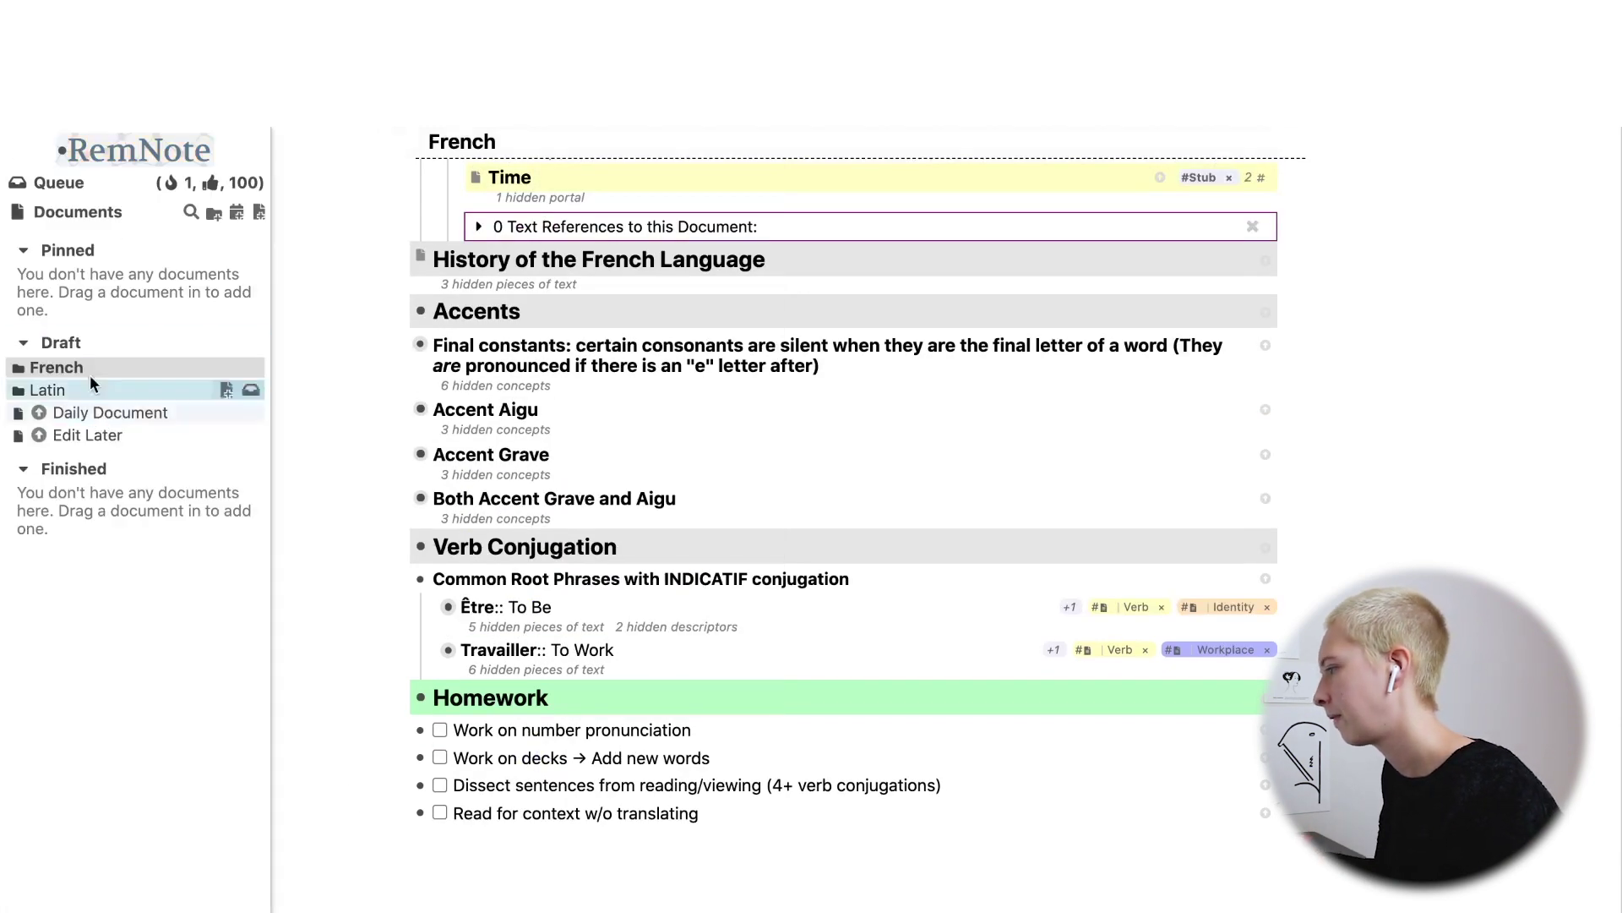
click(191, 212)
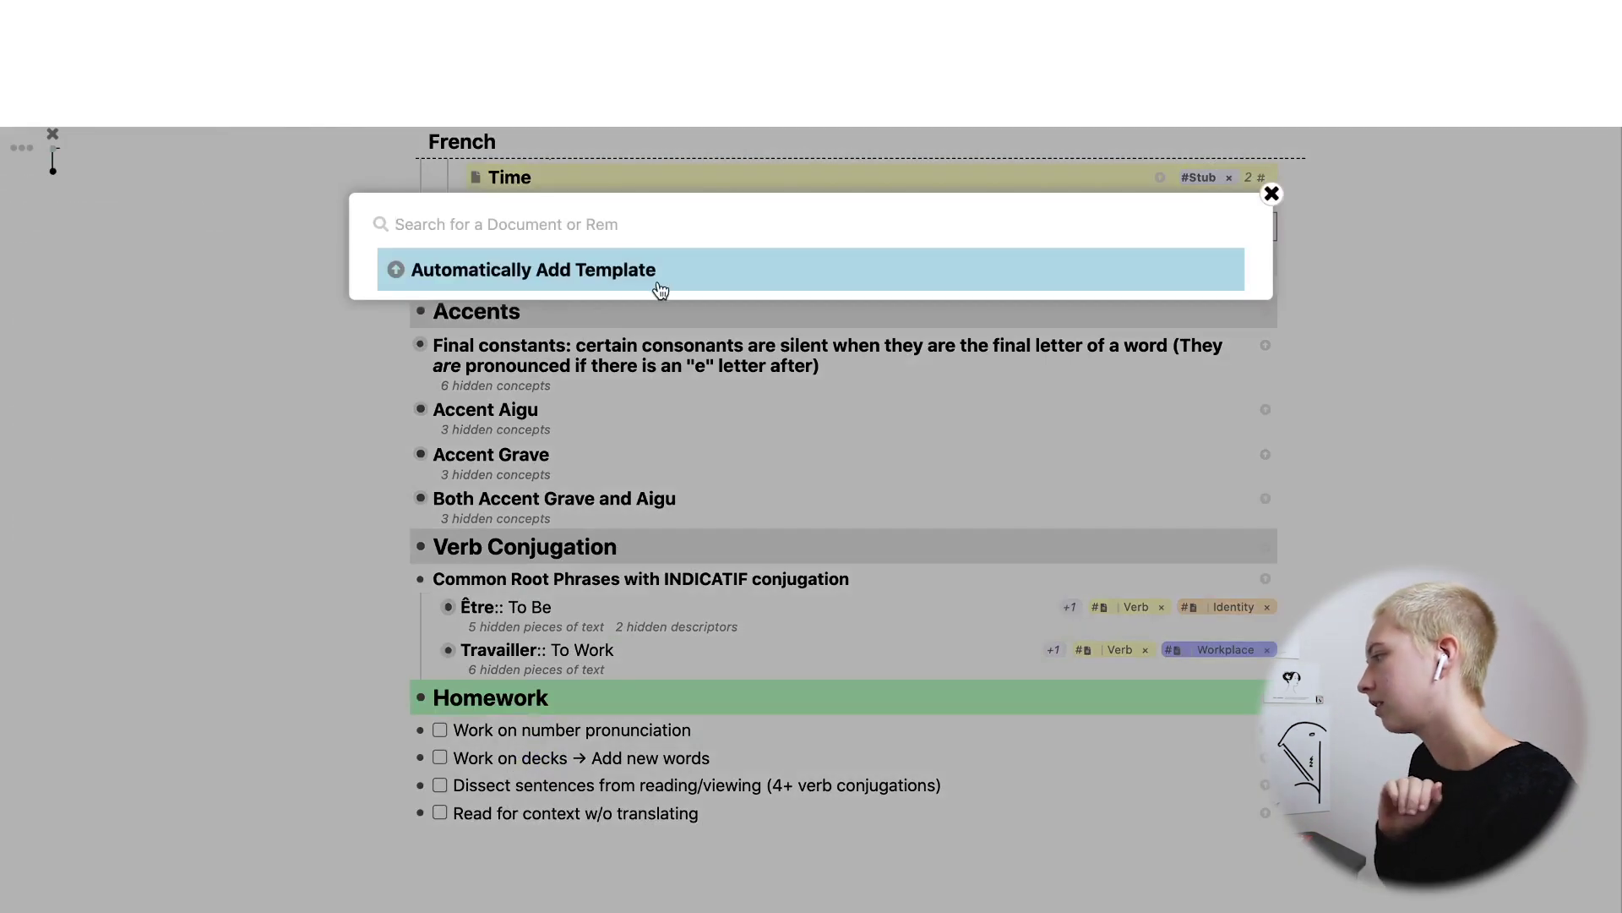
click(609, 275)
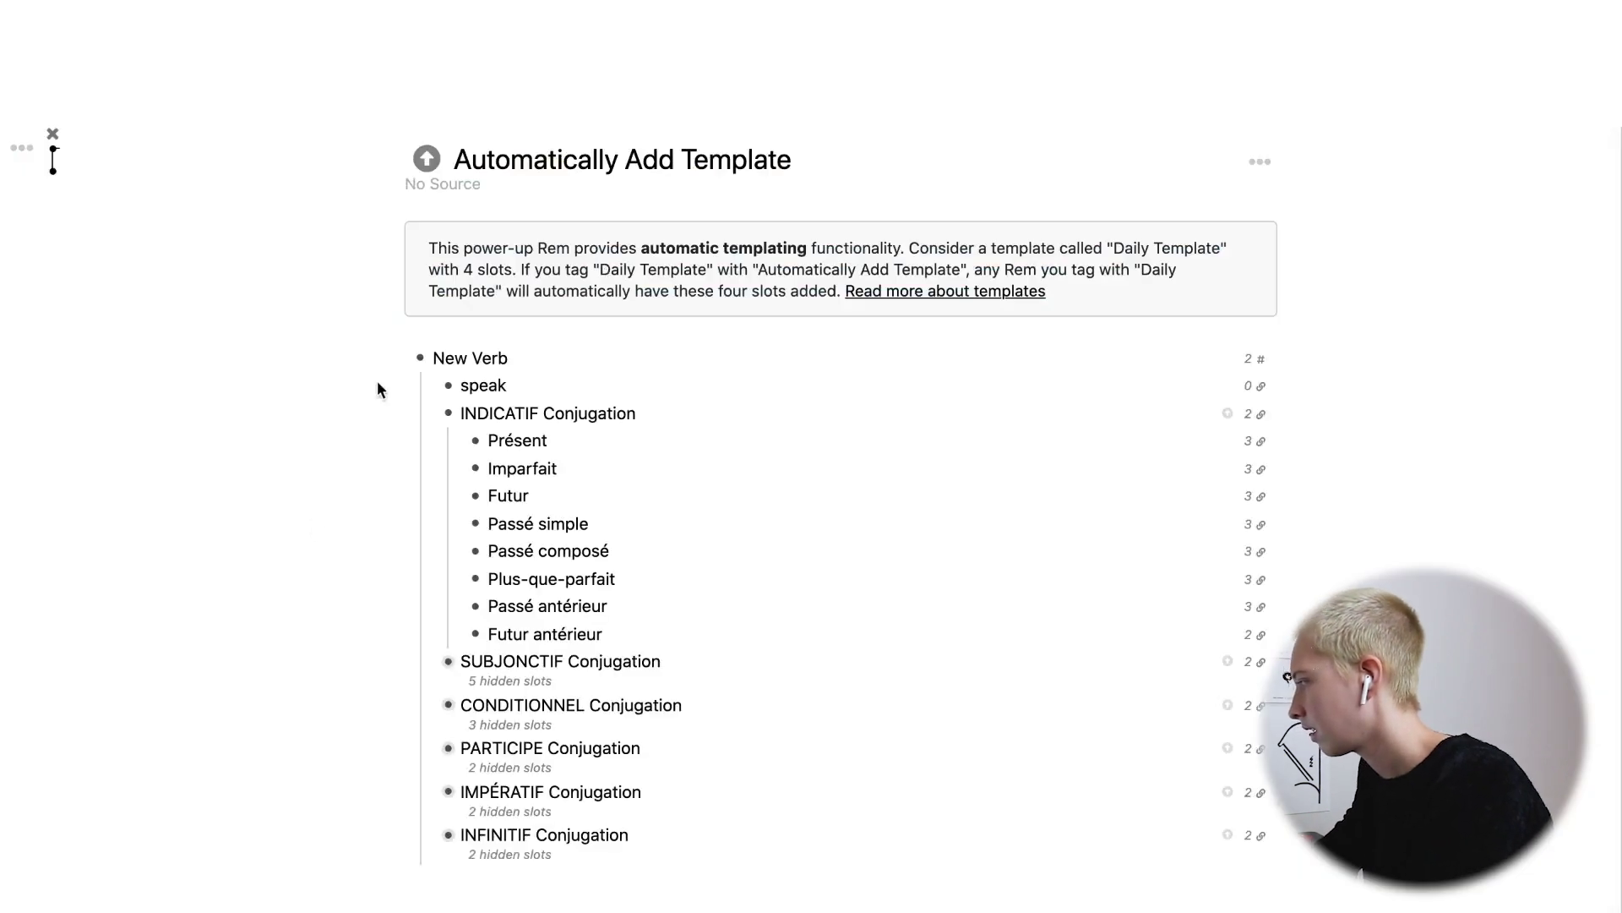
Delete the speak line from the New Verb template.
click(404, 360)
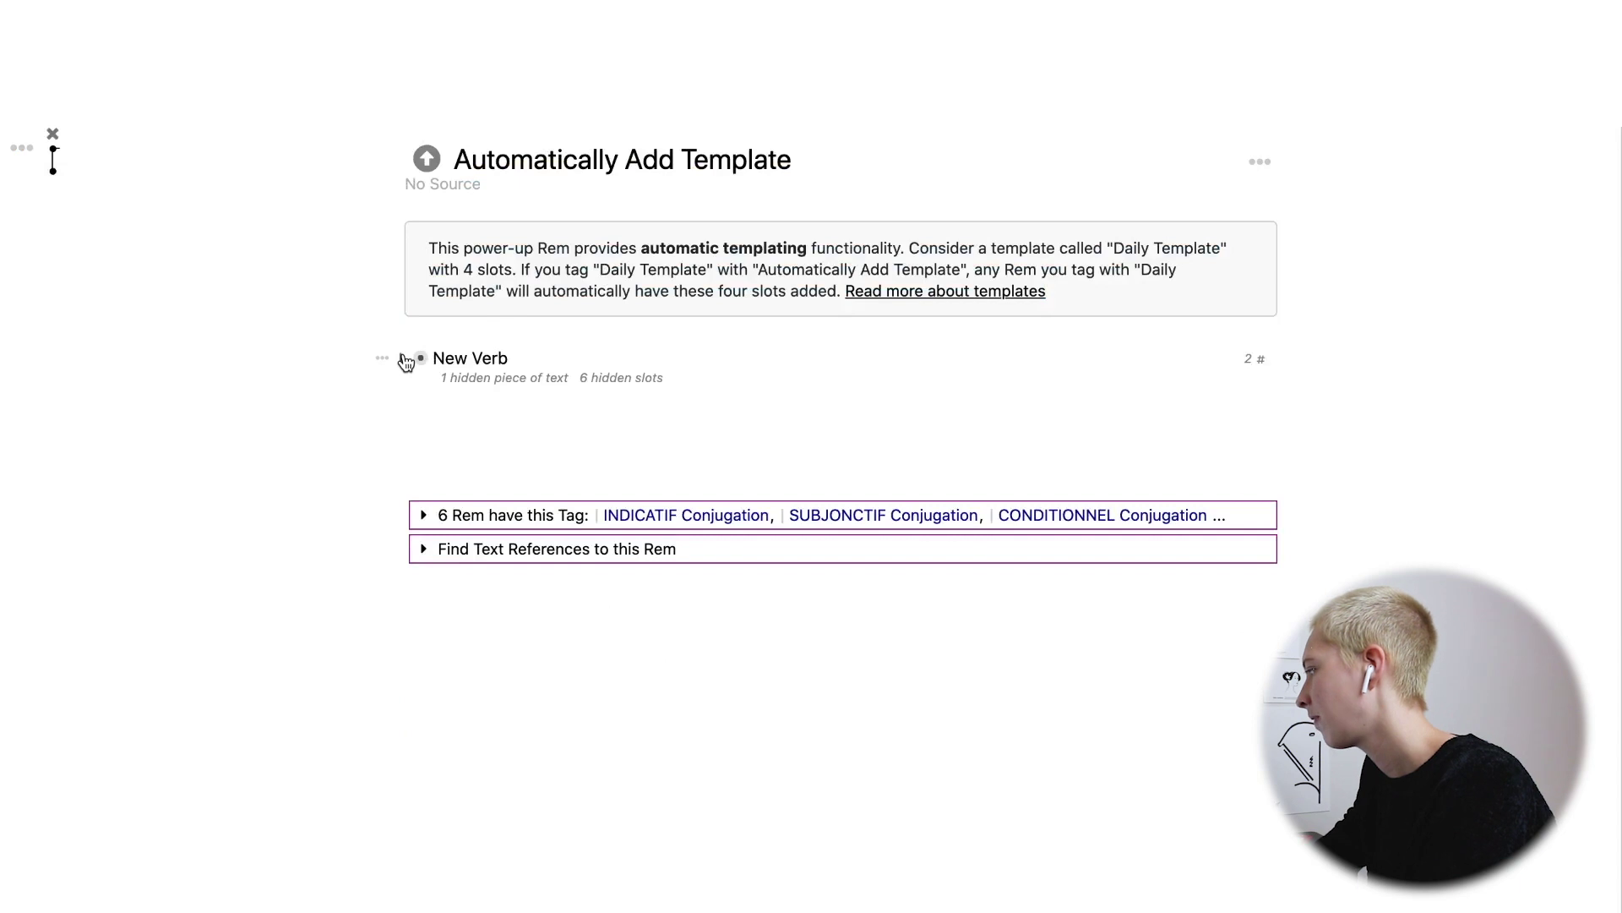
click(404, 361)
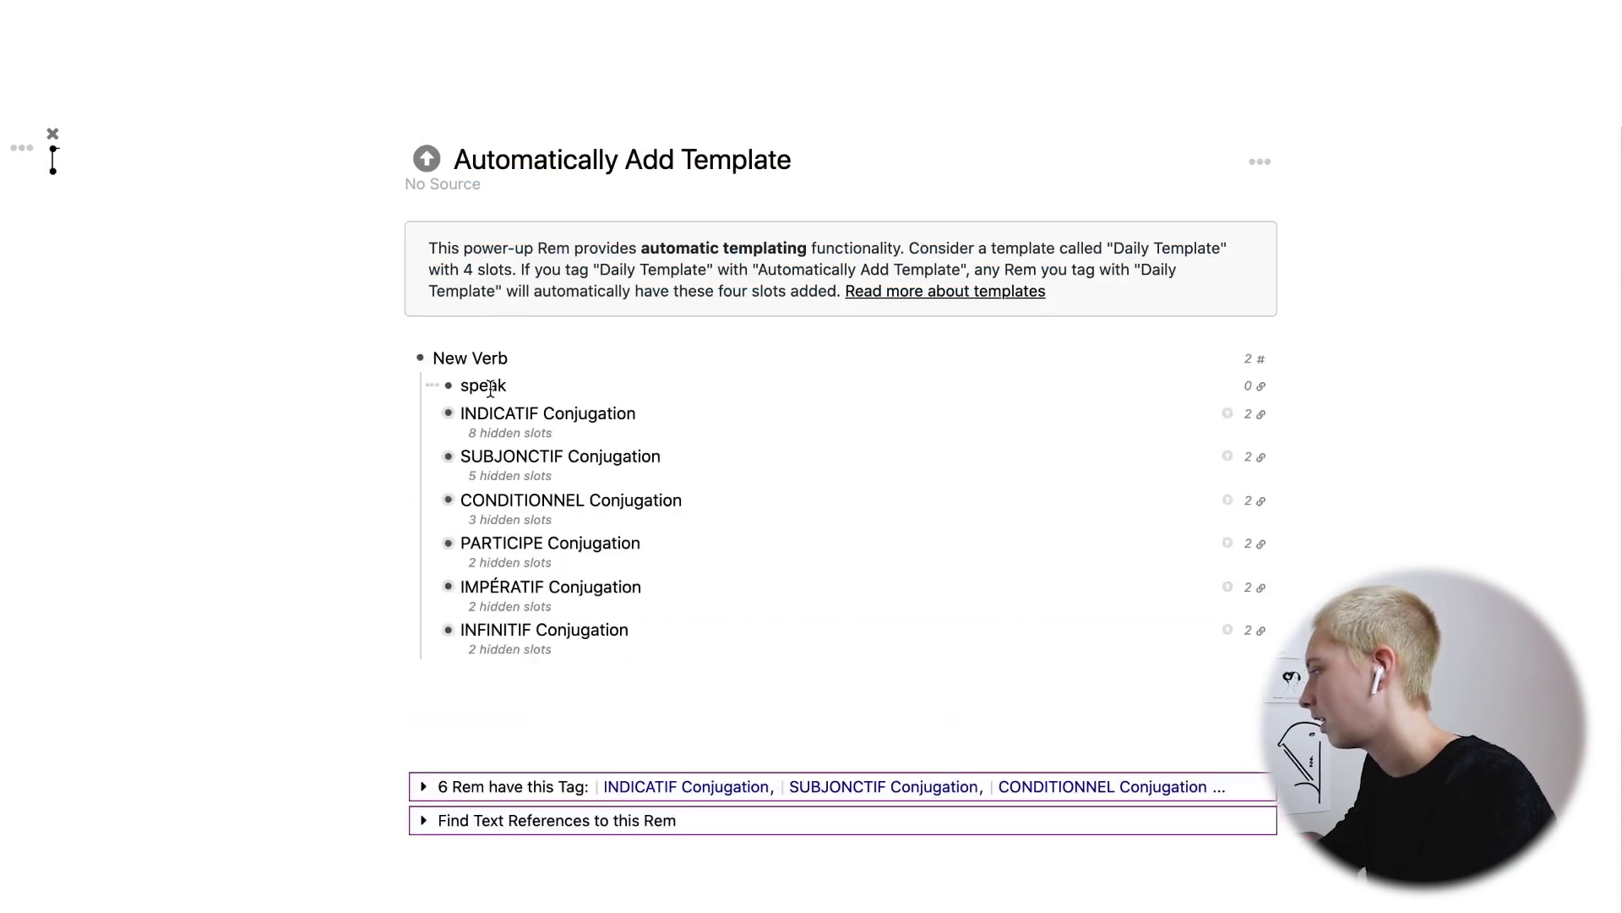
drag(507, 385, 464, 385)
key(BackSpace)
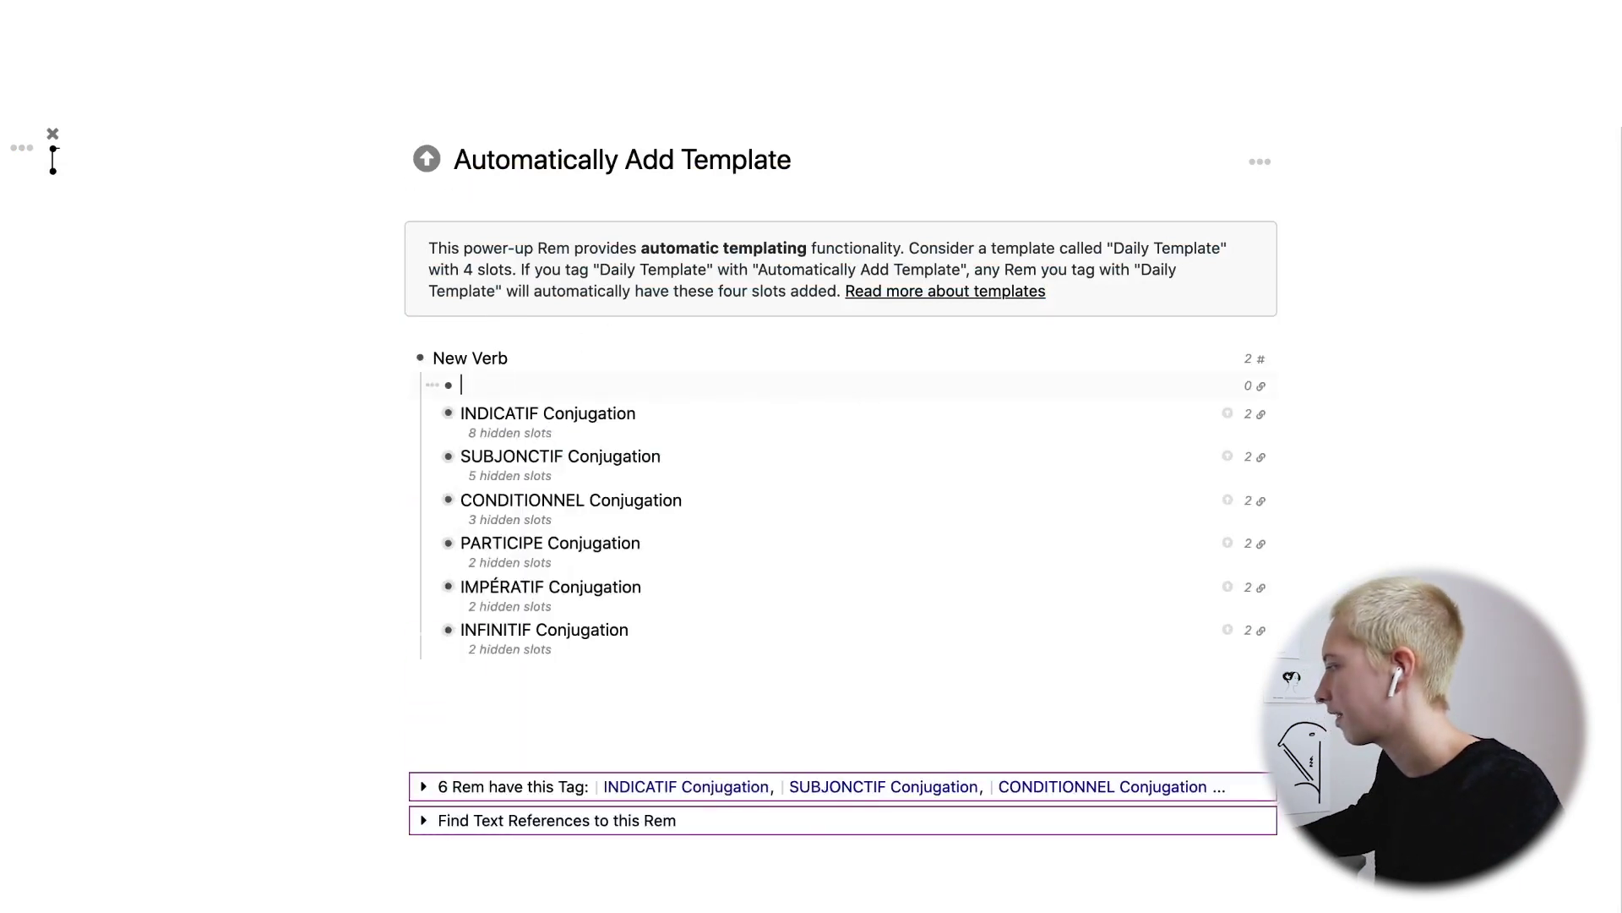
key(BackSpace)
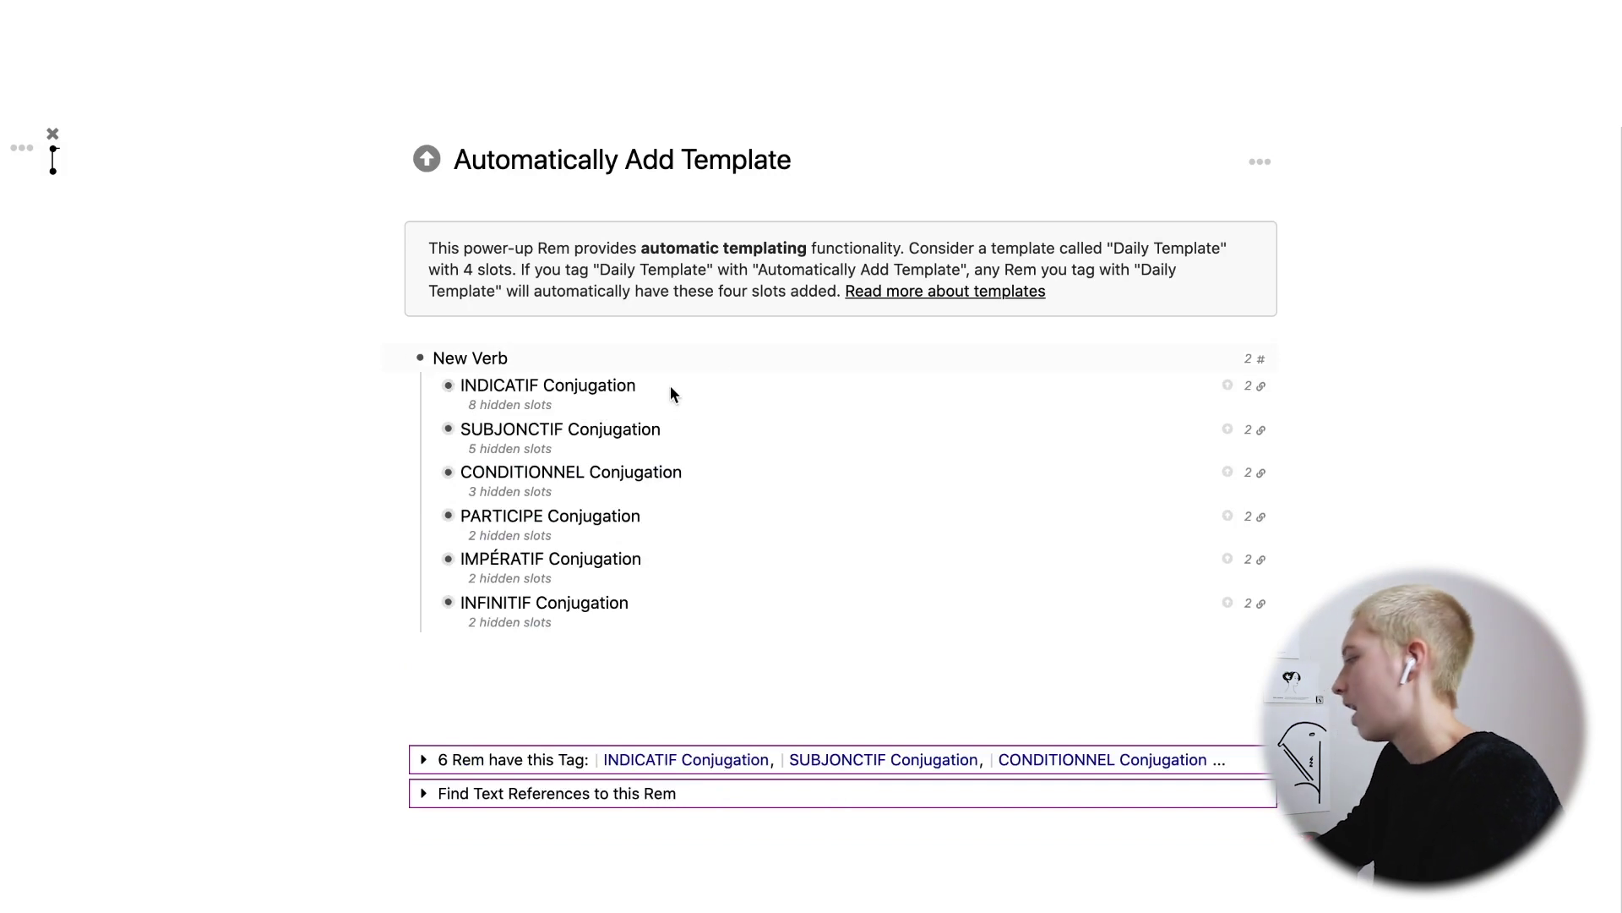
Examine the tense slots under INDICATIF, SUBJONCTIF, and CONDITIONNEL Conjugation in the New Verb template, collapsing each group again.
click(643, 386)
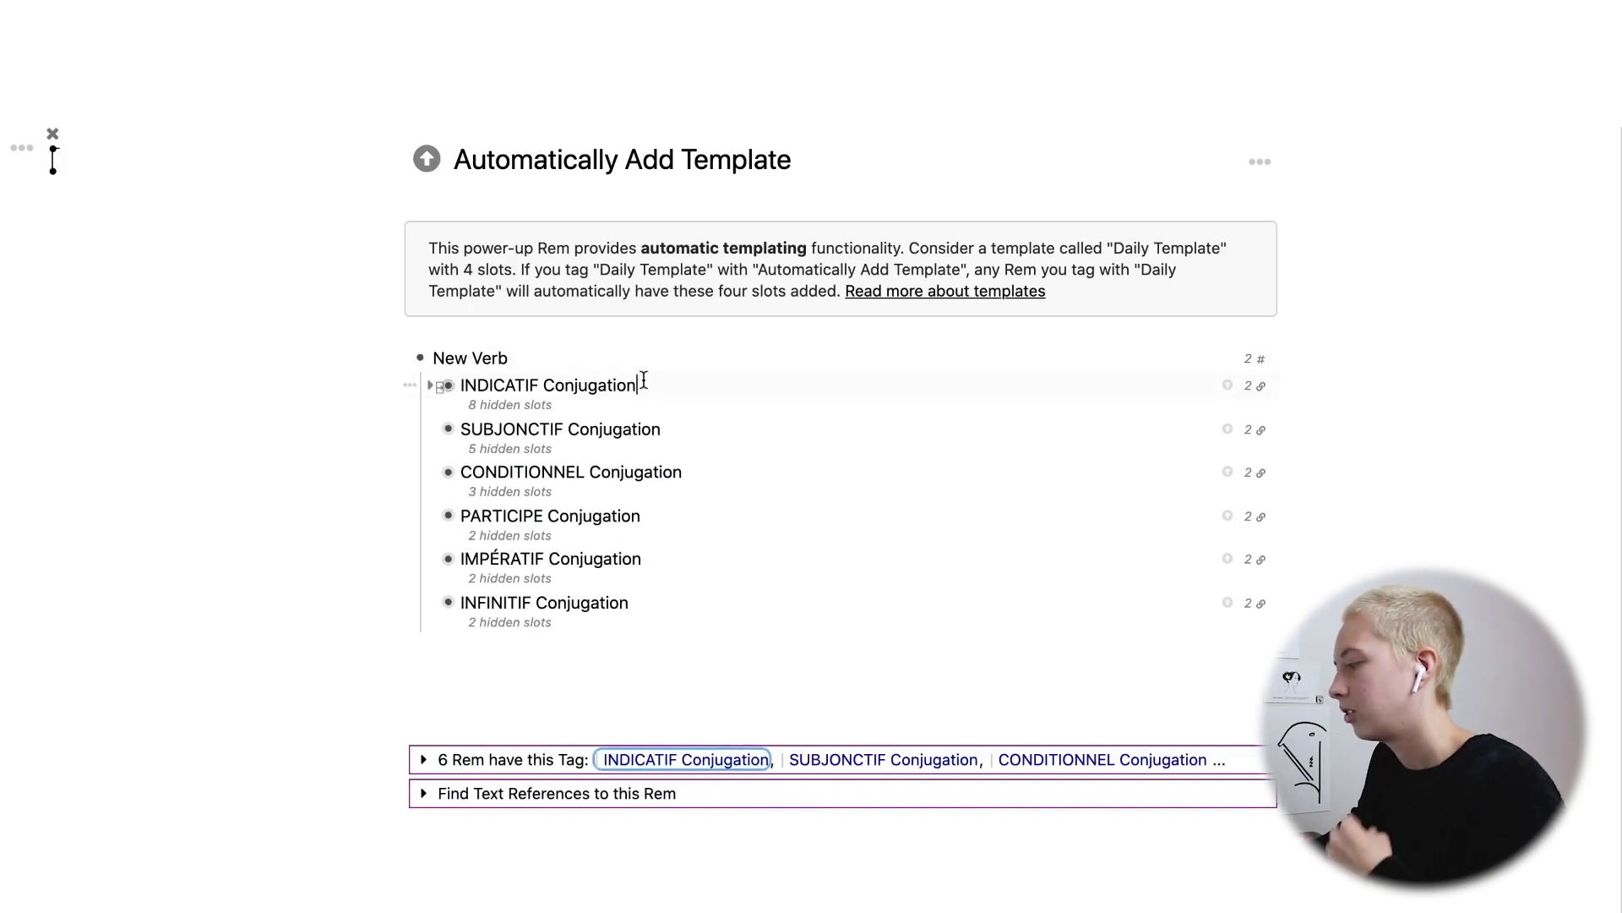
click(431, 386)
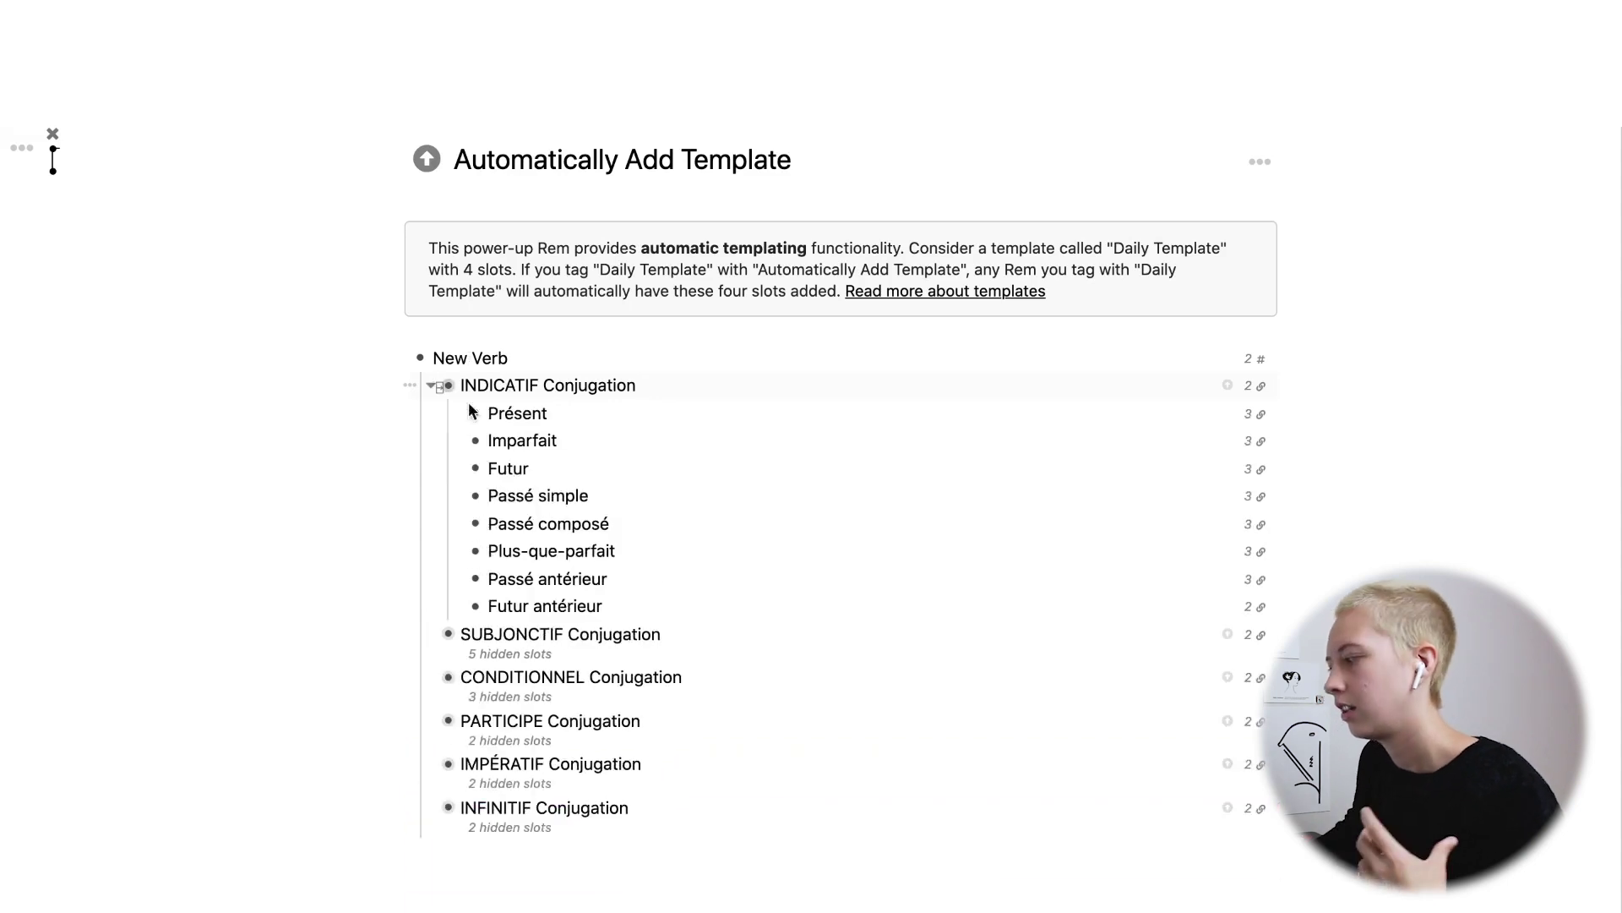
click(556, 416)
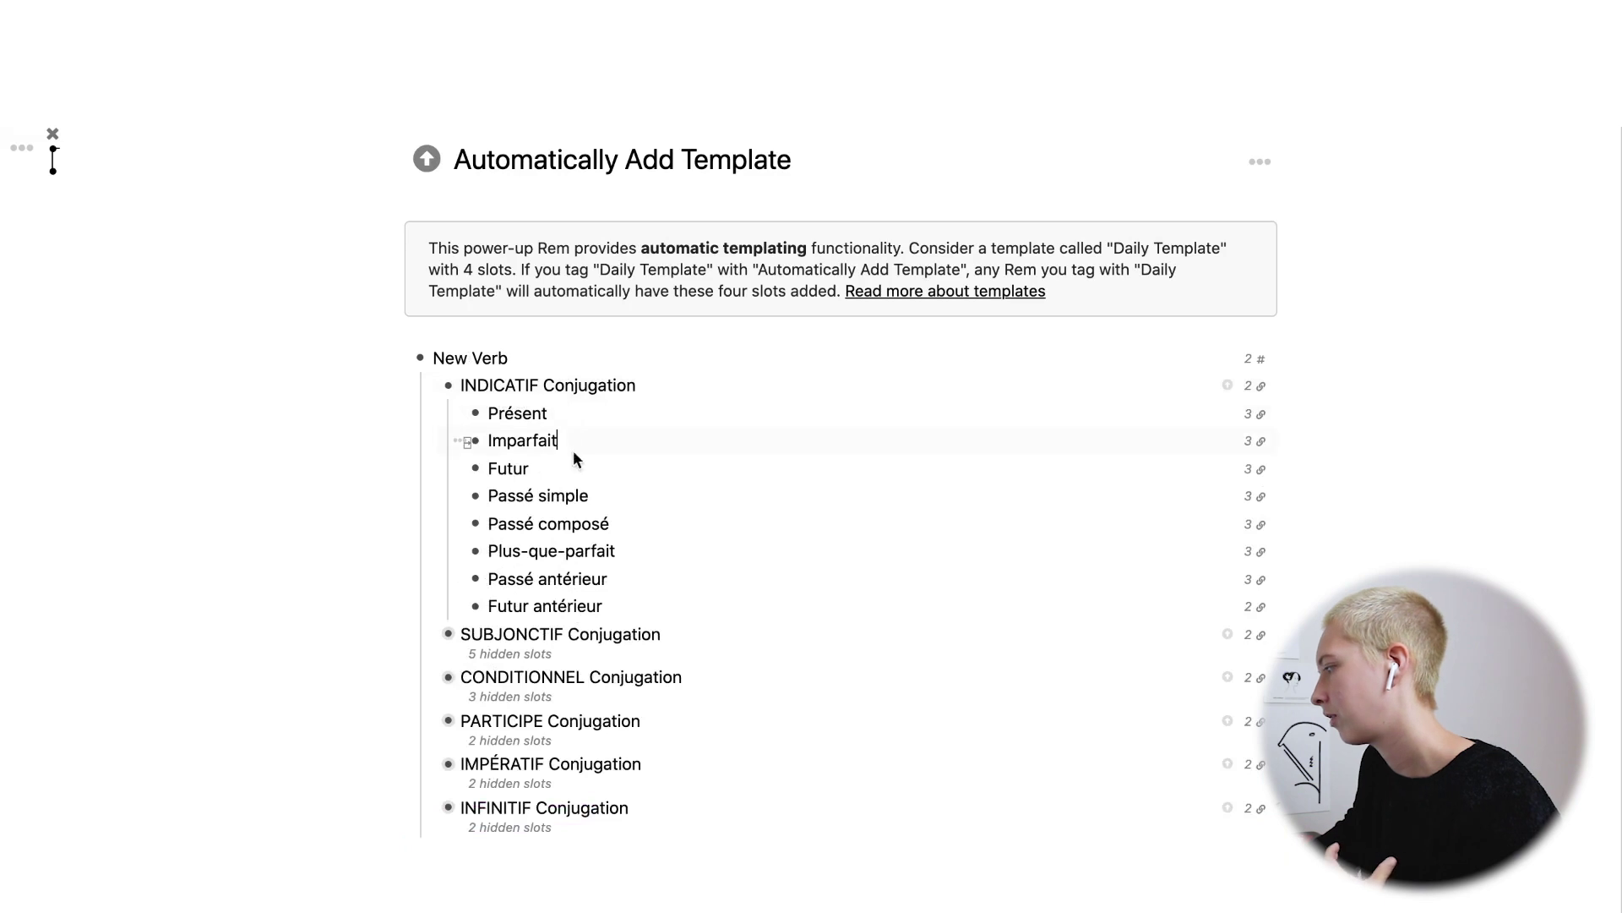
drag(601, 490, 596, 606)
click(432, 634)
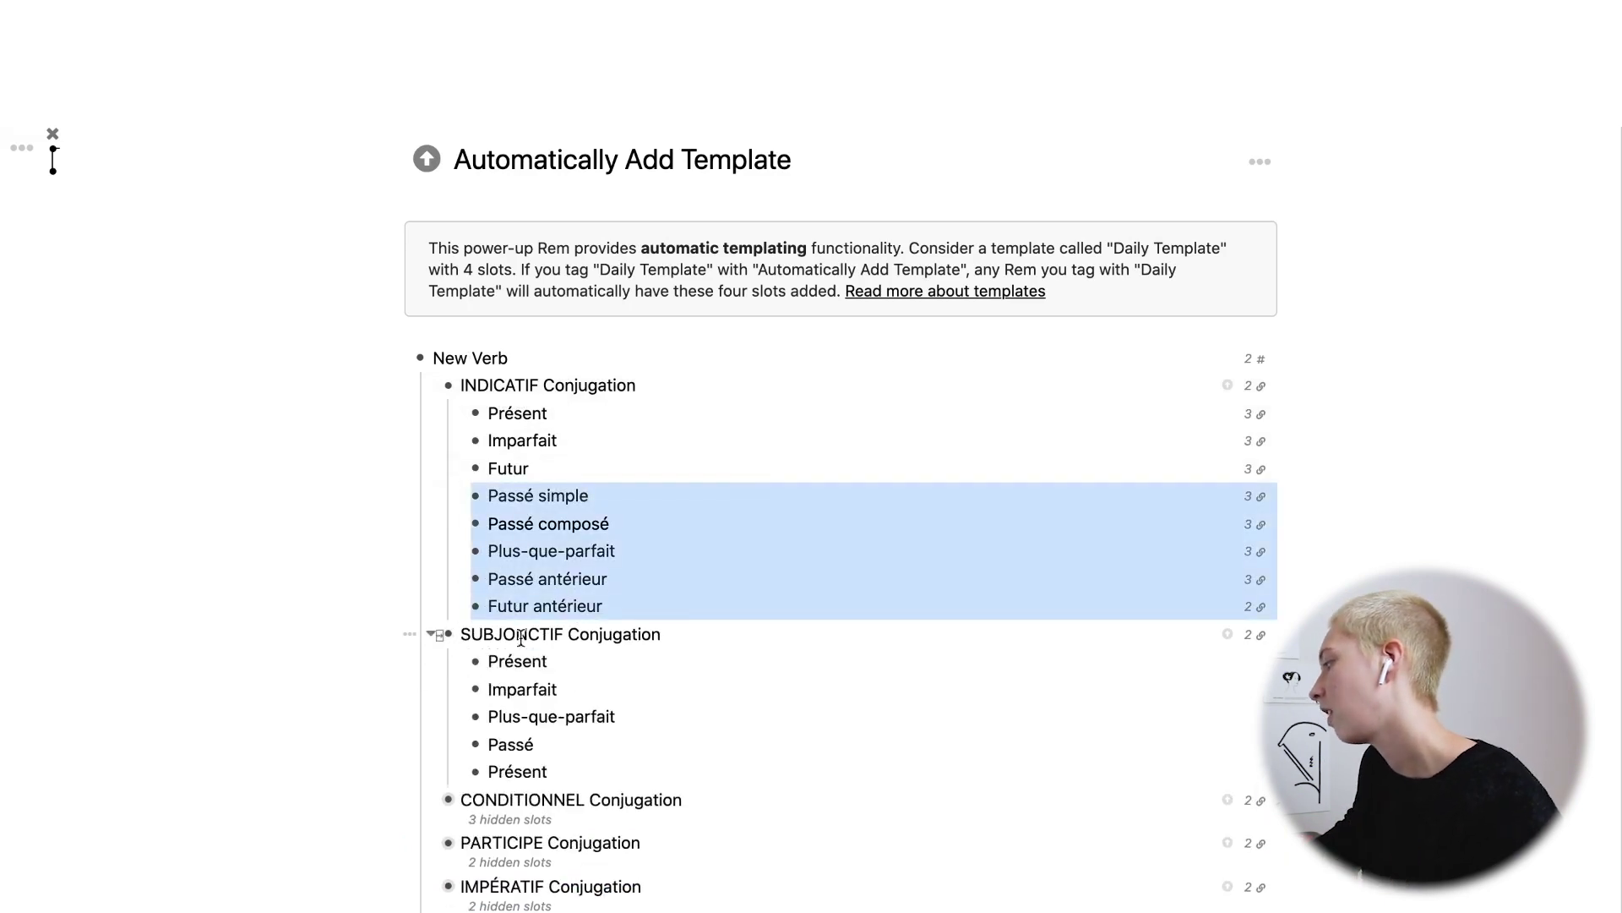
click(434, 799)
scroll(436, 795, down, 3)
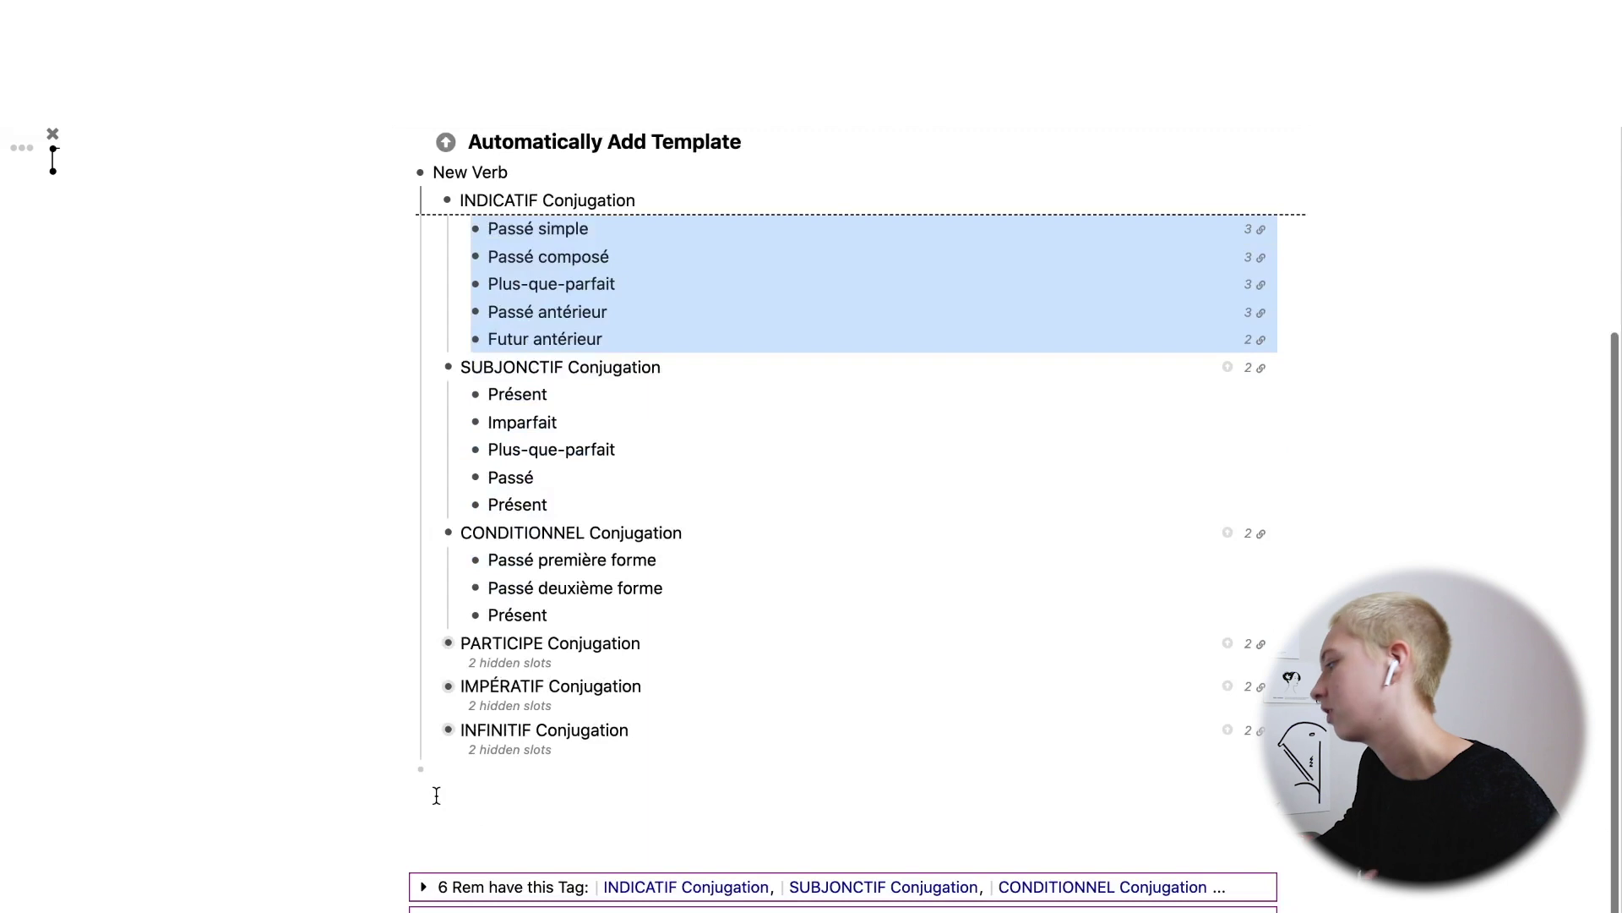
click(434, 533)
click(434, 437)
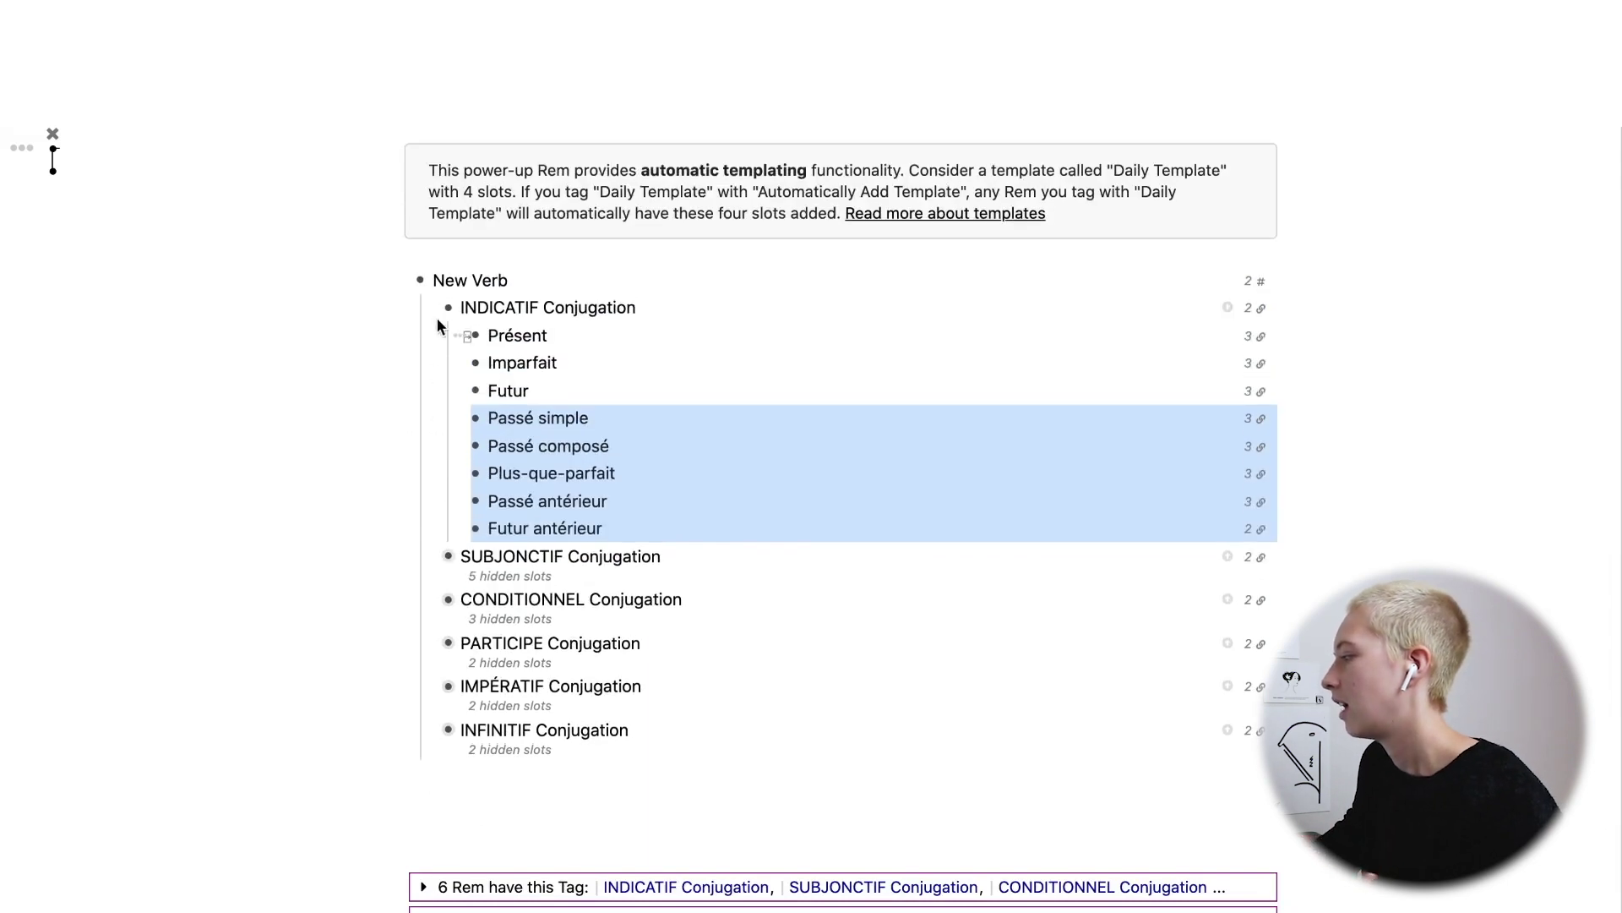
click(433, 308)
Turn the template's INDICATIF Conjugation line into a slot using the /slot command.
click(681, 347)
text(/)
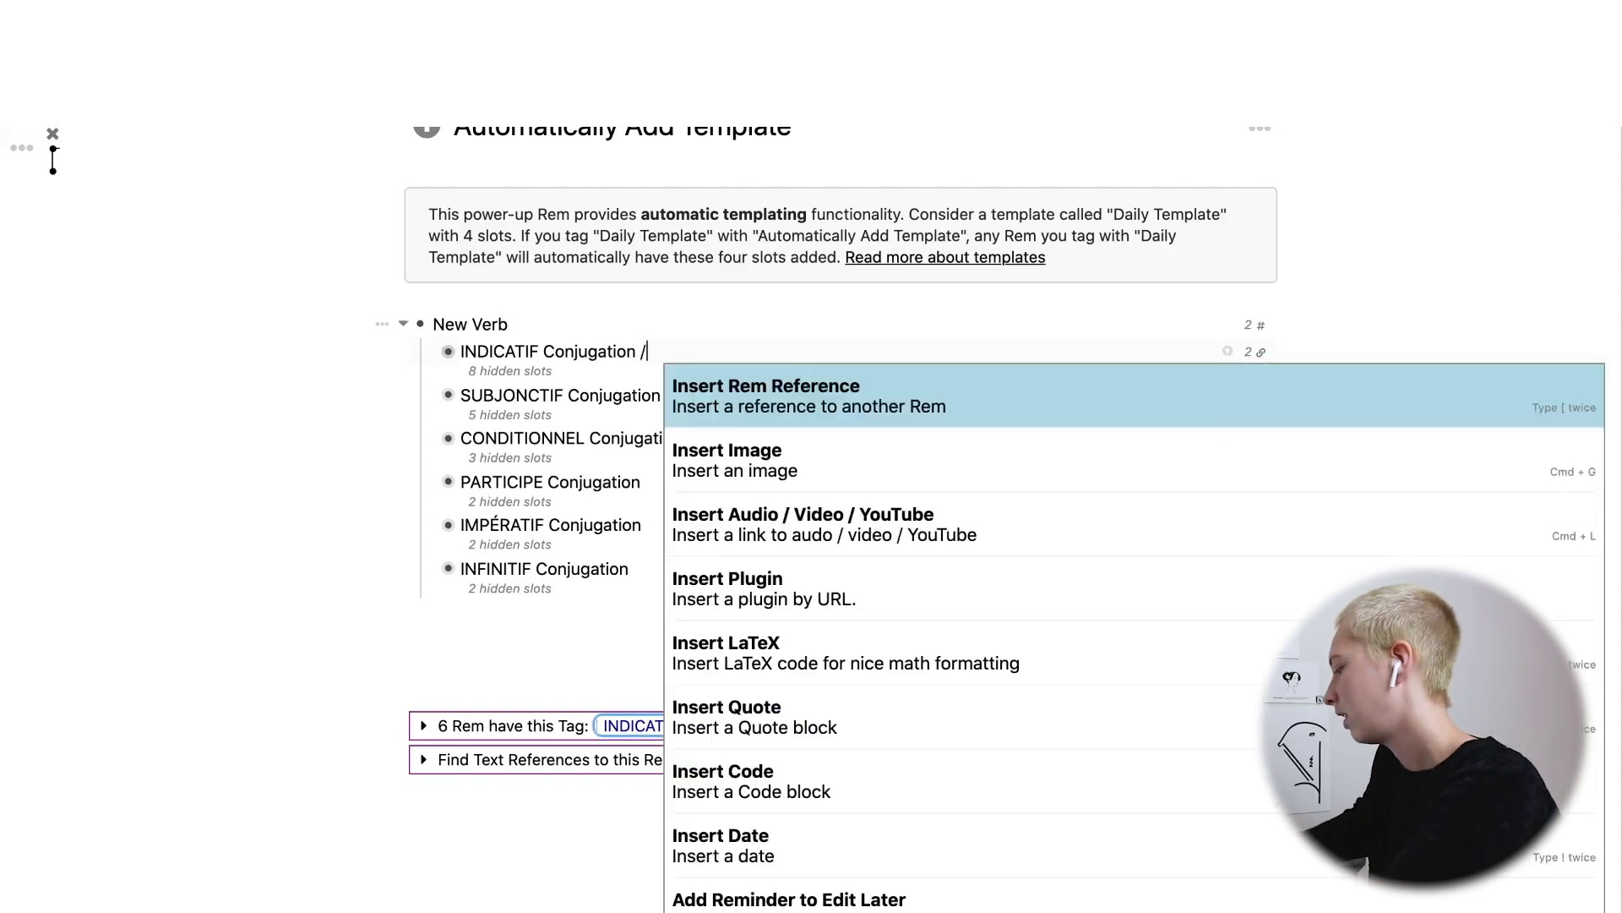
text(slot)
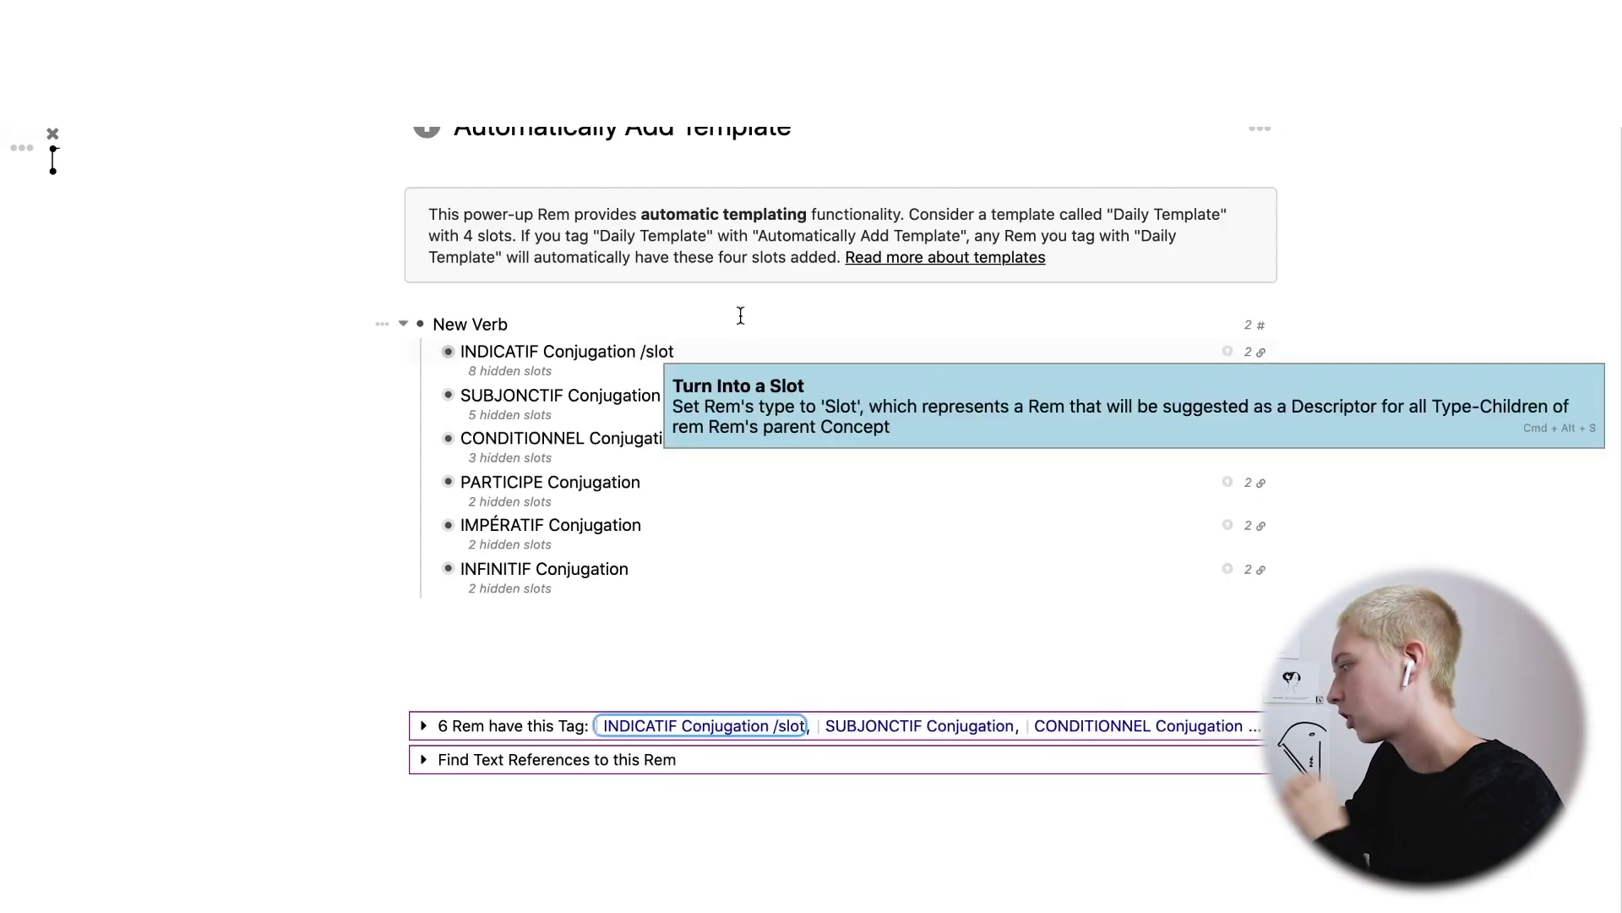
click(707, 406)
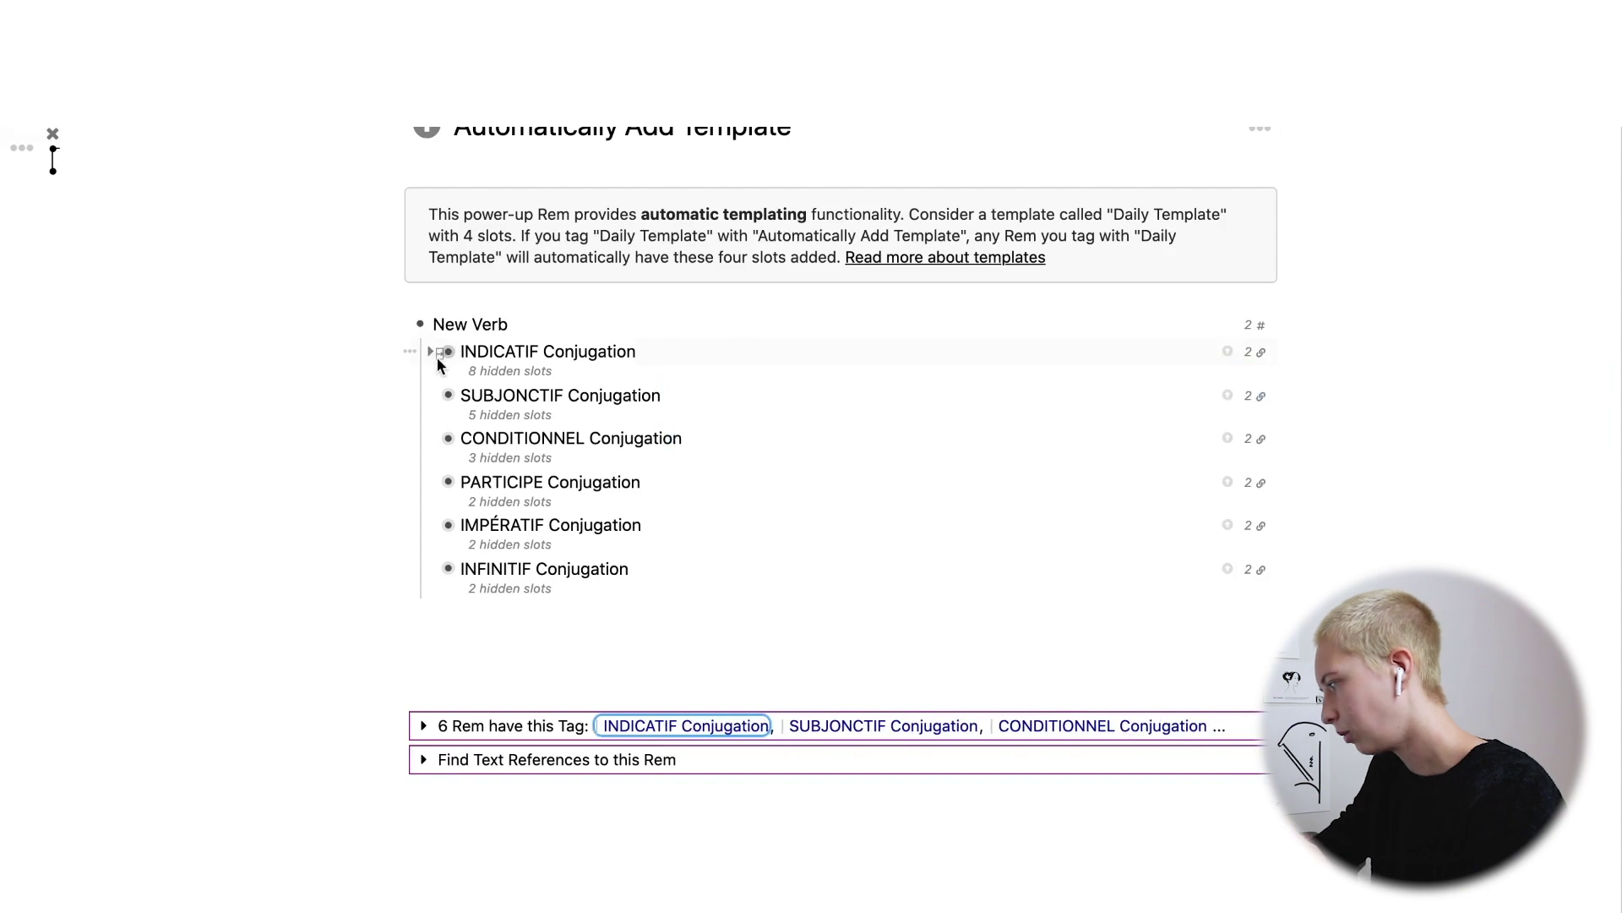
Expand INDICATIF Conjugation to review its tense slots, and collapse the whole New Verb template.
click(664, 396)
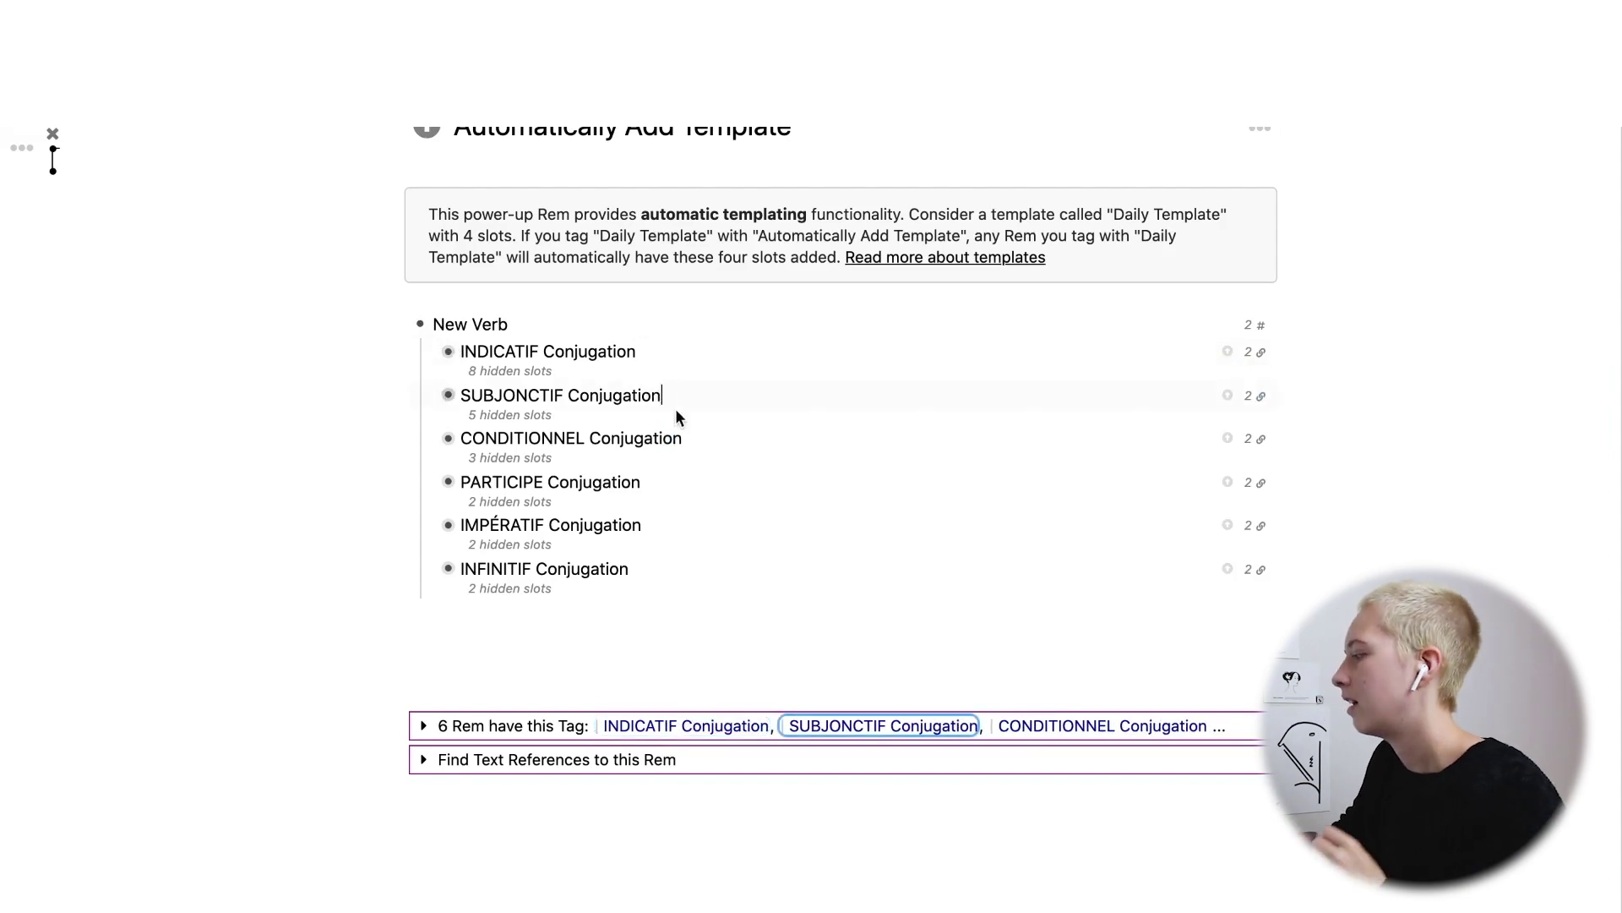
click(431, 352)
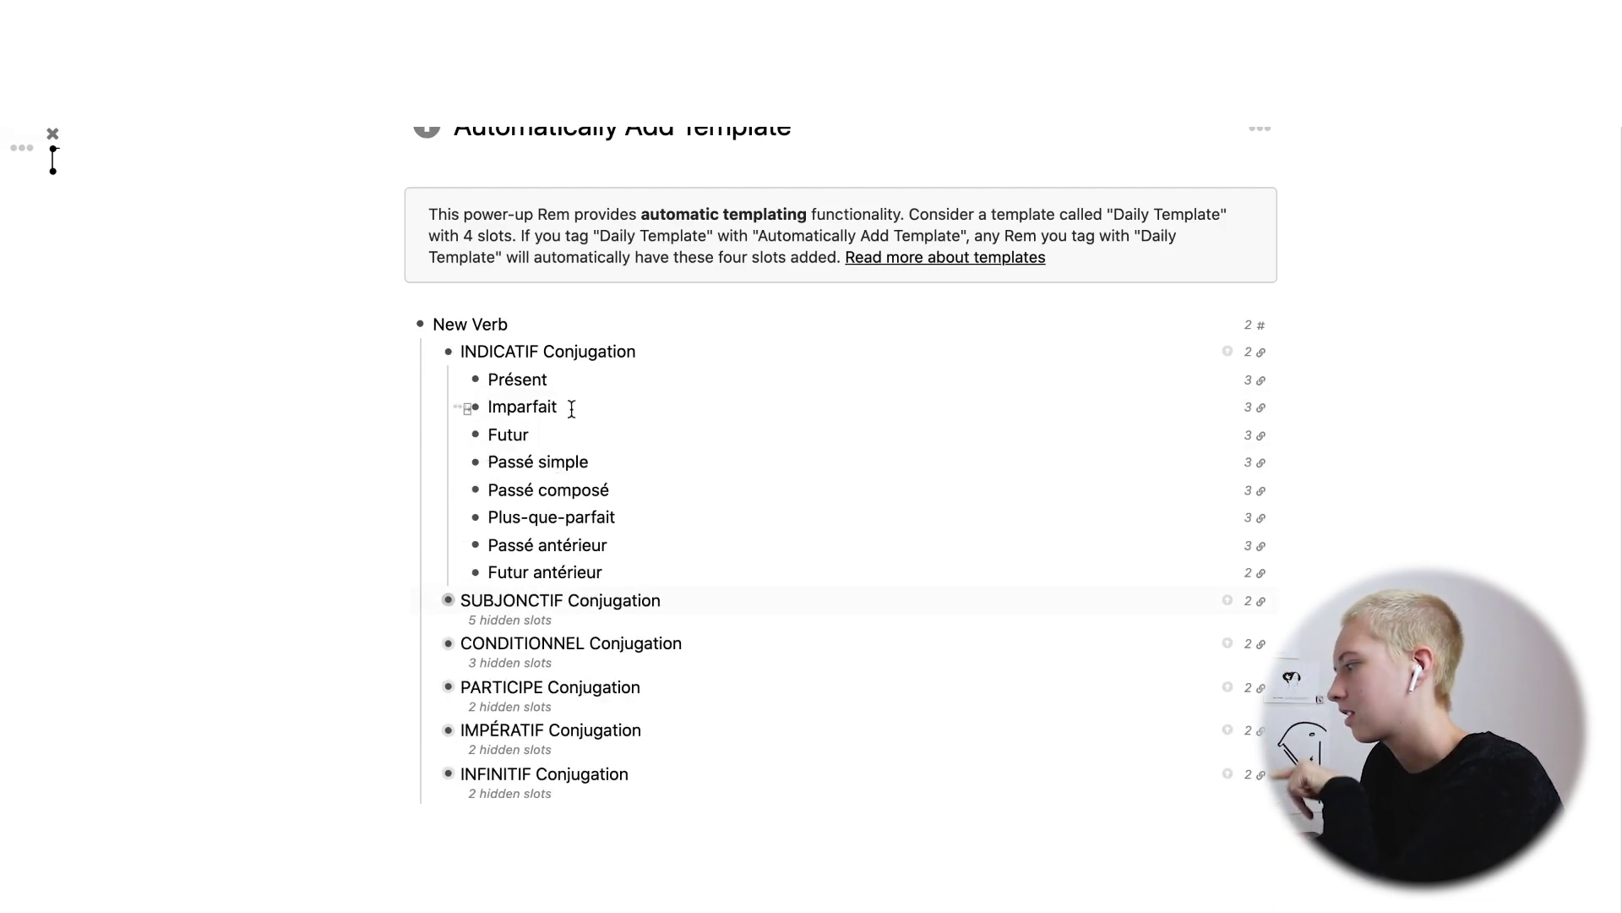
click(403, 326)
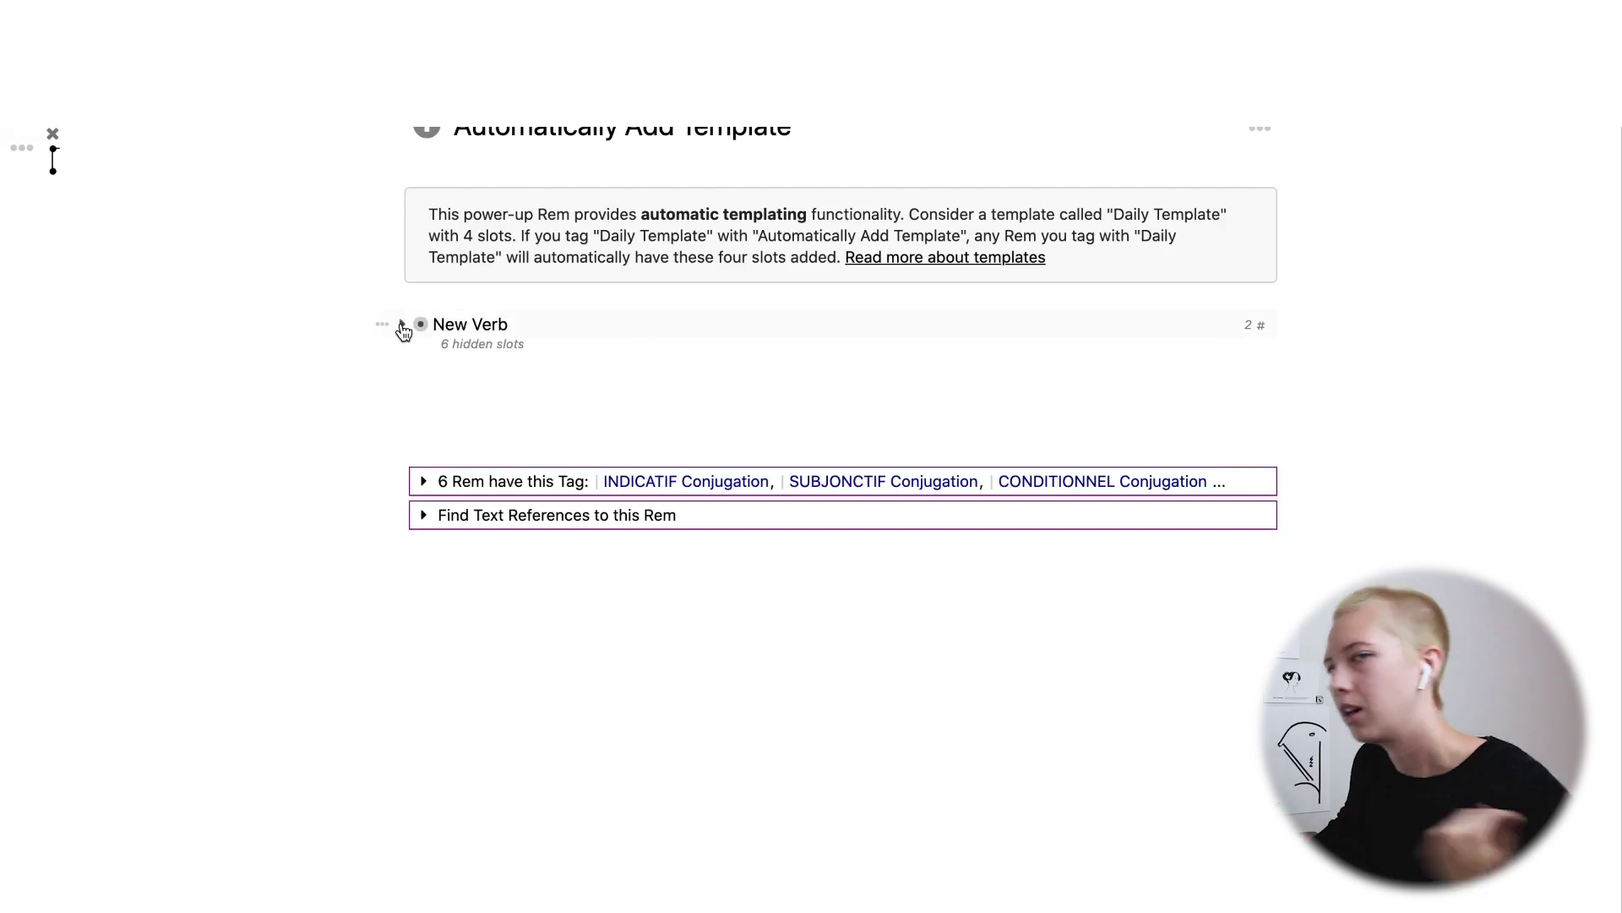
Return to the French document and add the entry "new Verb:: definition" below Travailler under Verb Conjugation.
mouse_move(22, 159)
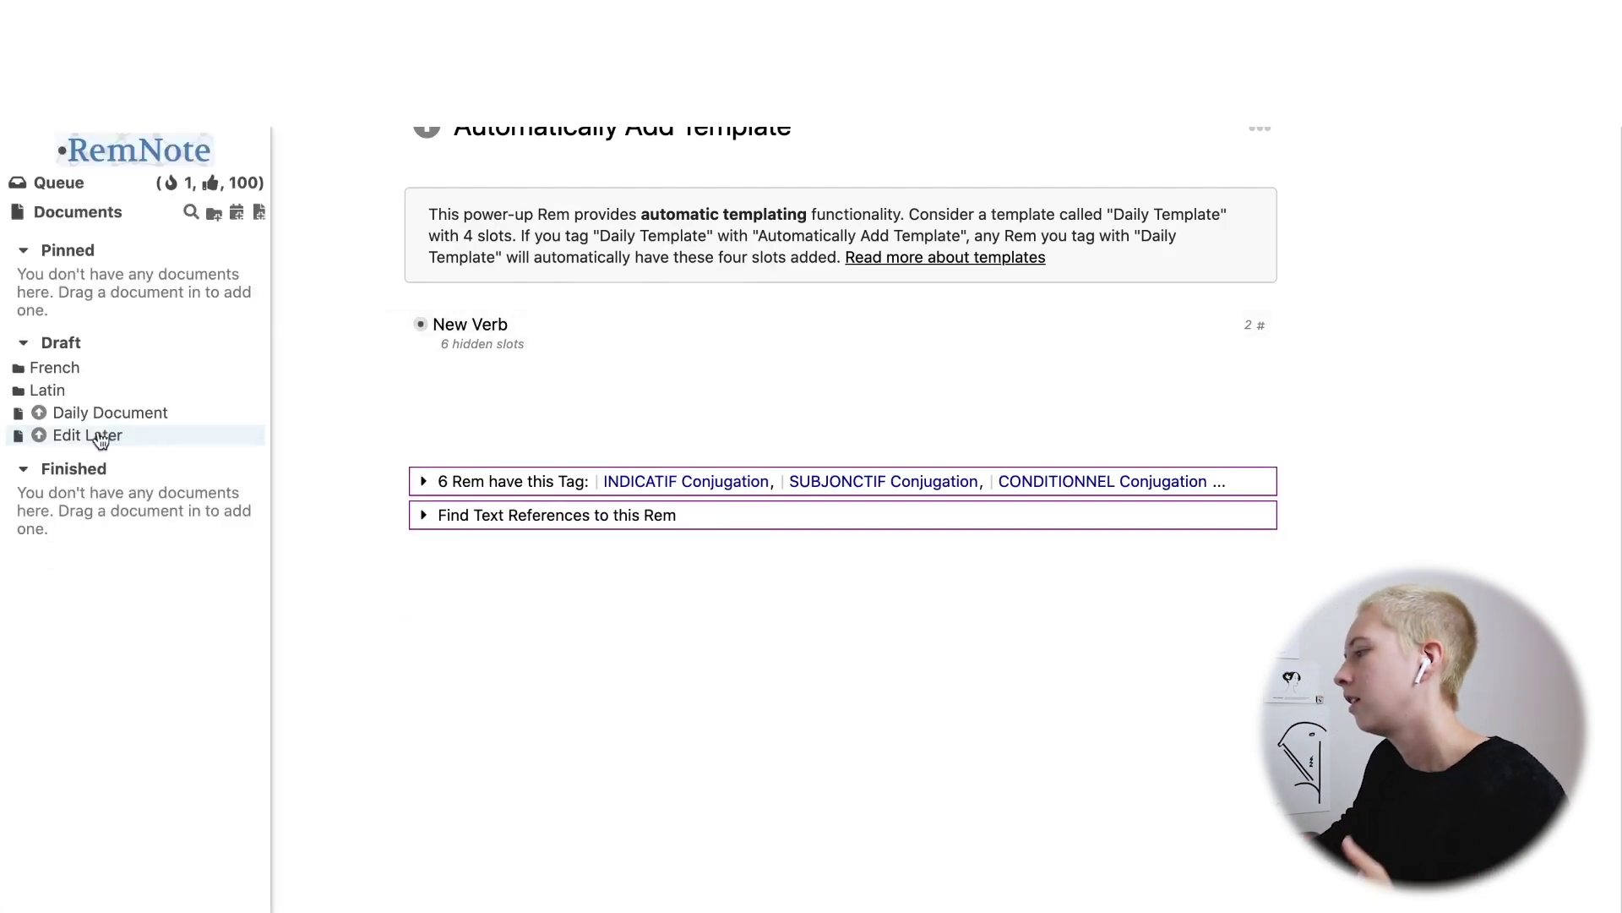
click(73, 367)
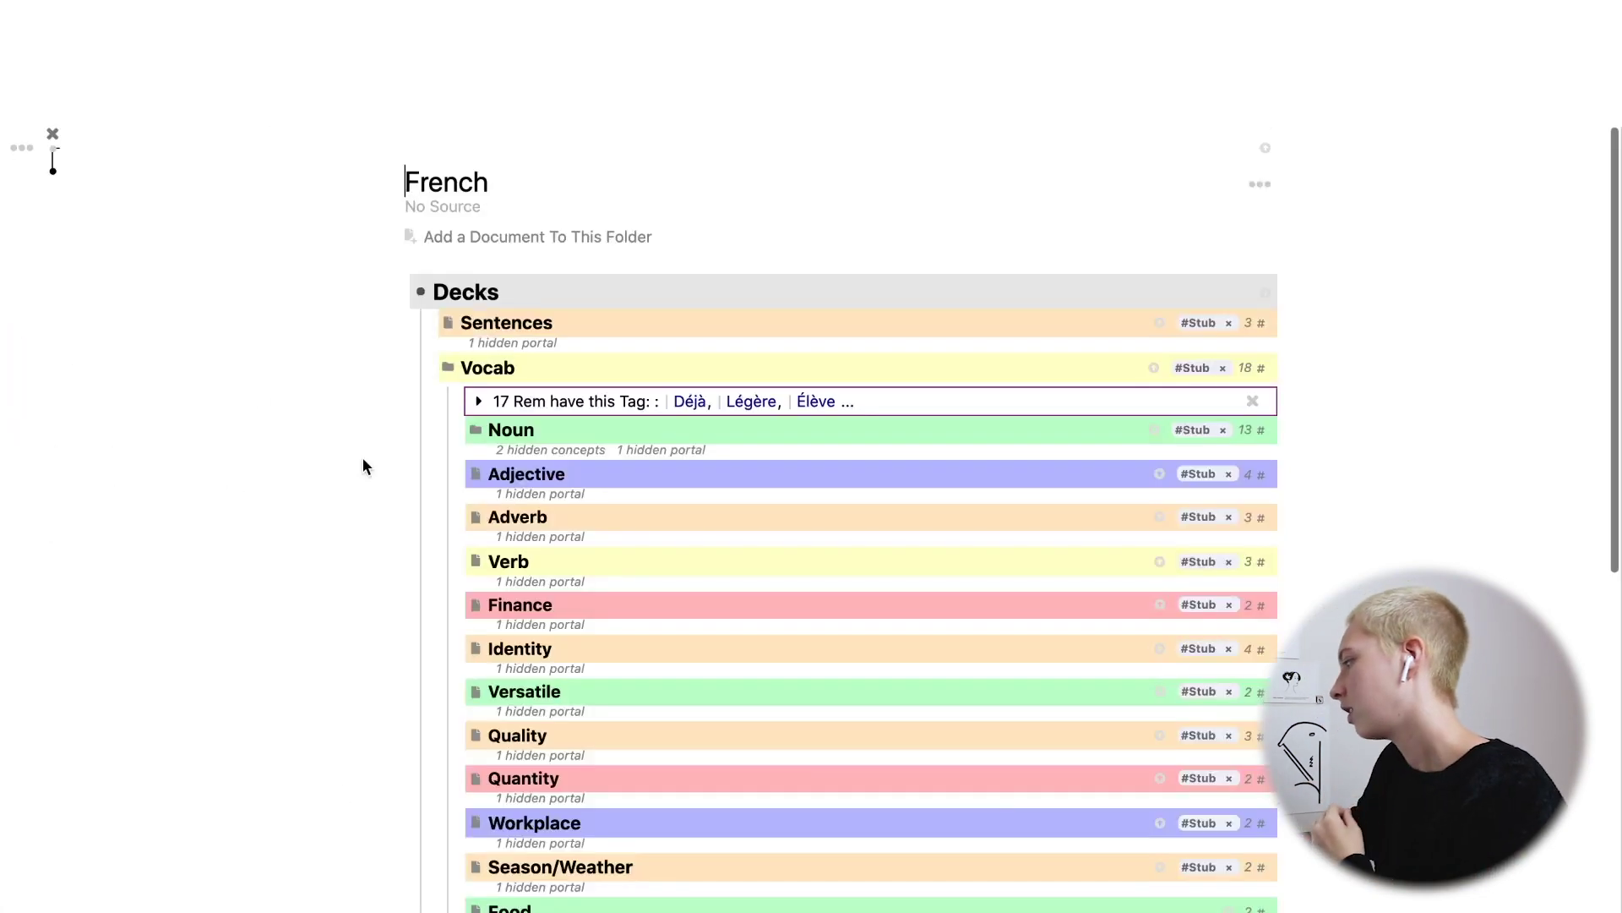
scroll(362, 458, down, 10)
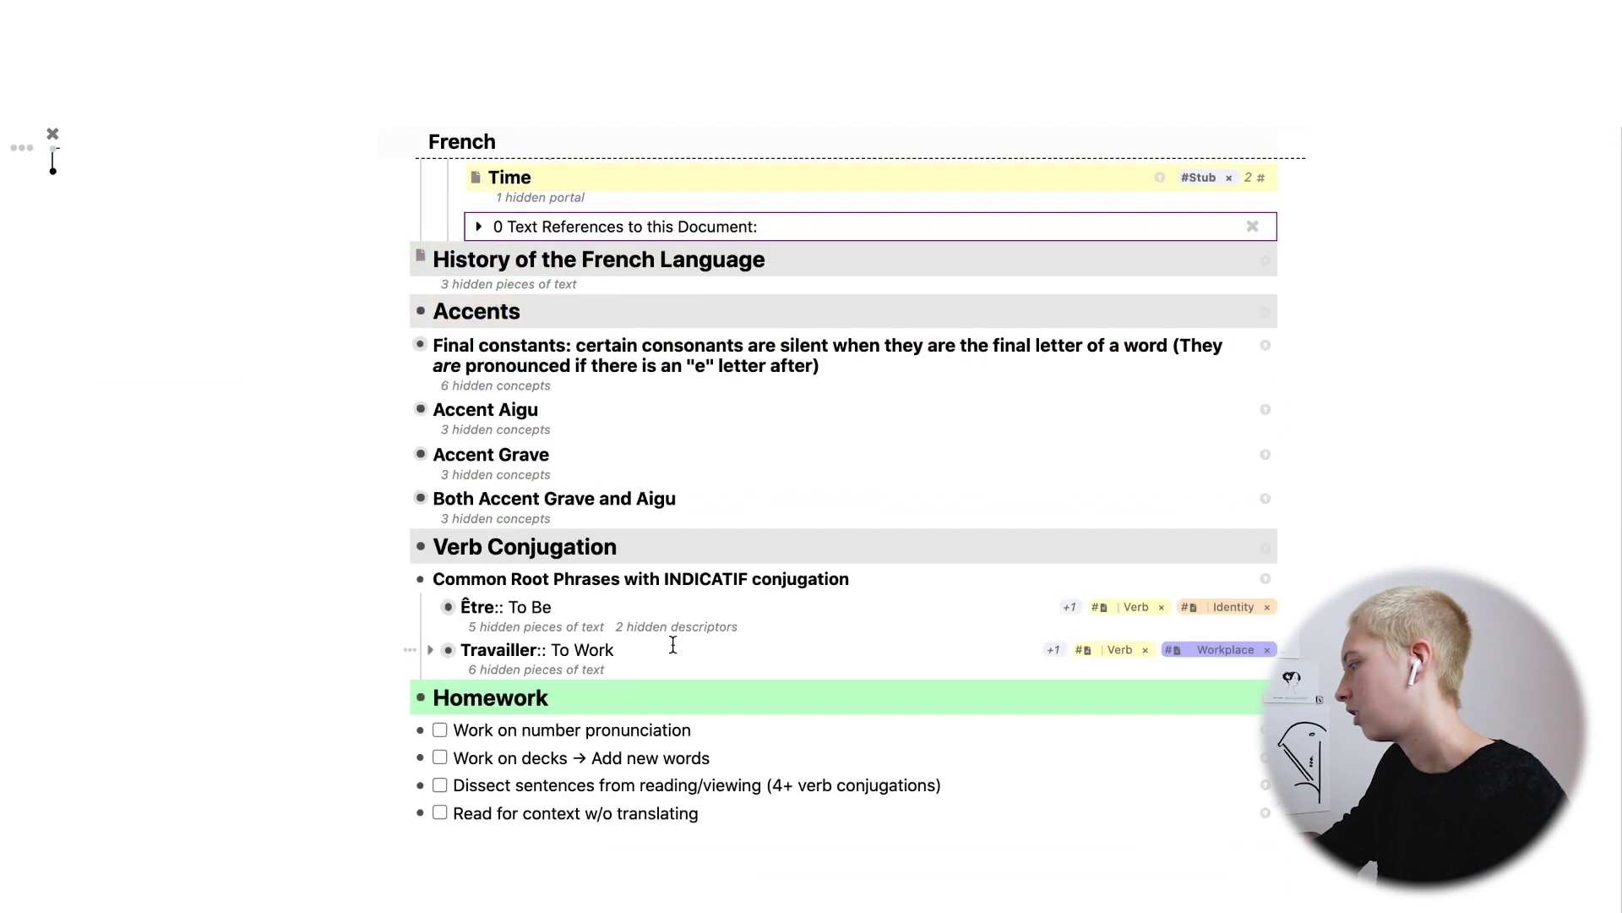
click(673, 649)
key(Return)
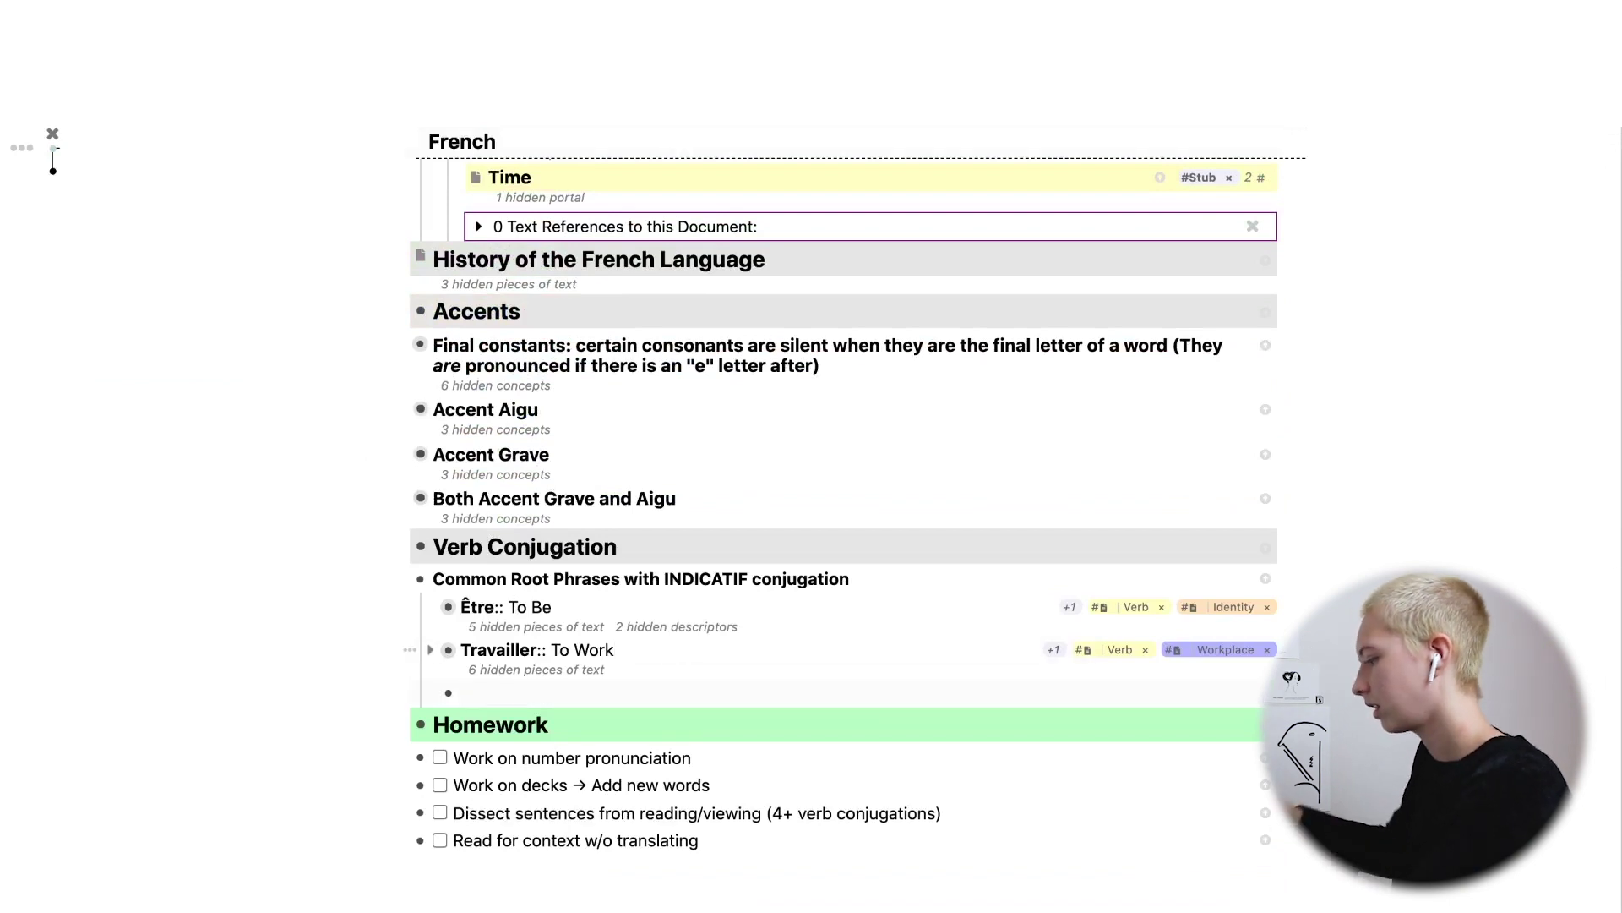
text(new Ver)
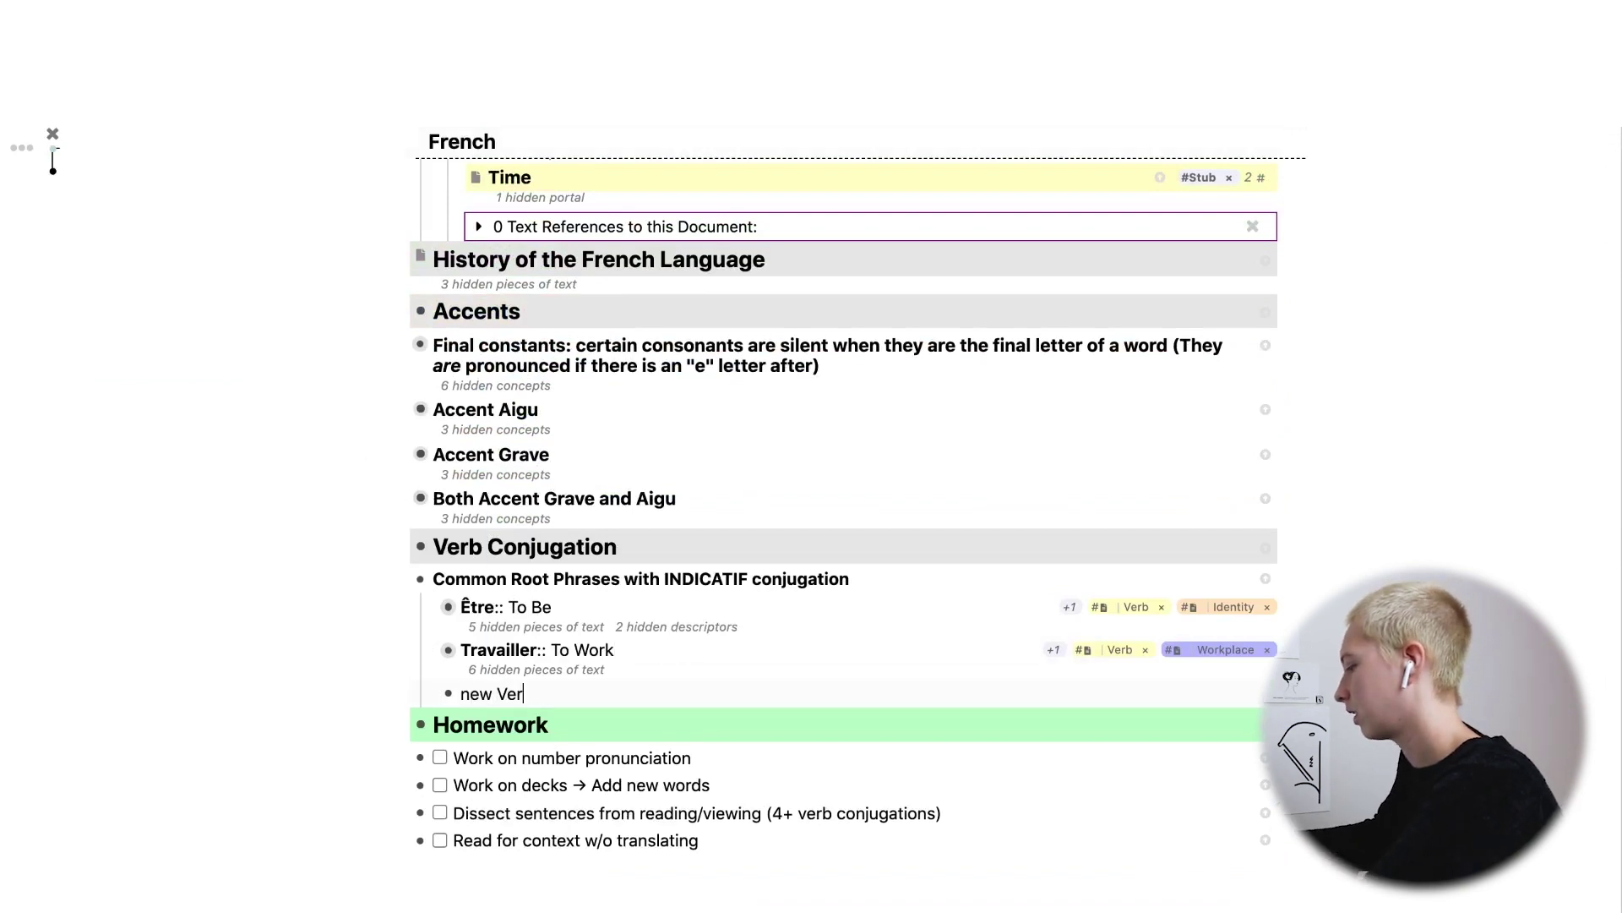
text(b:: definition )
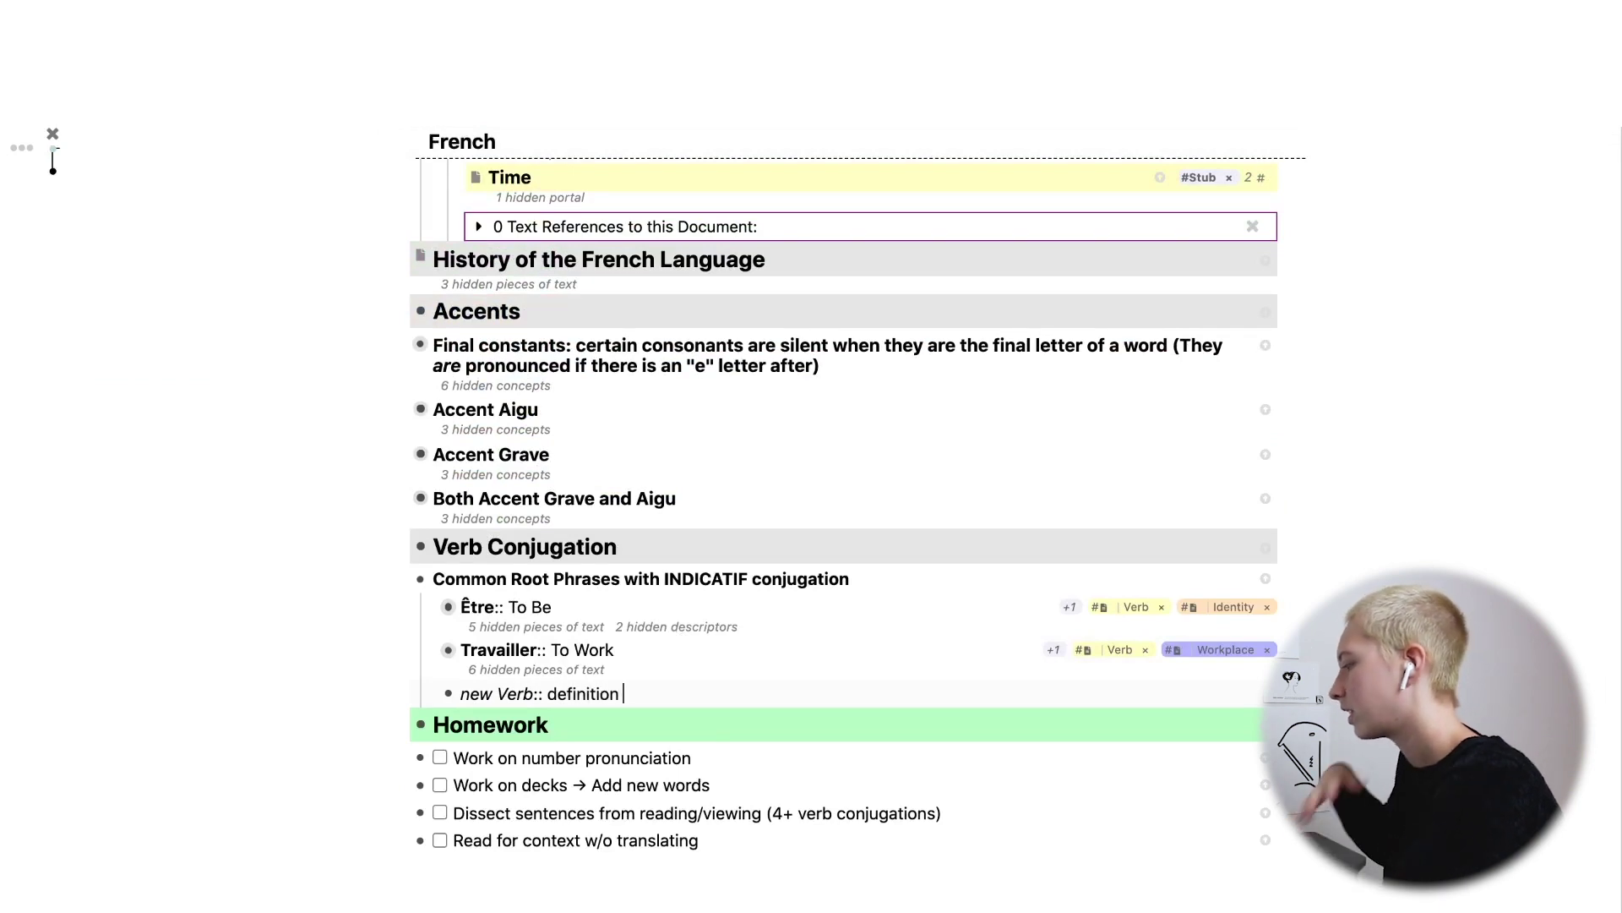
Tag the new Verb entry with the New Verb template.
text(#n)
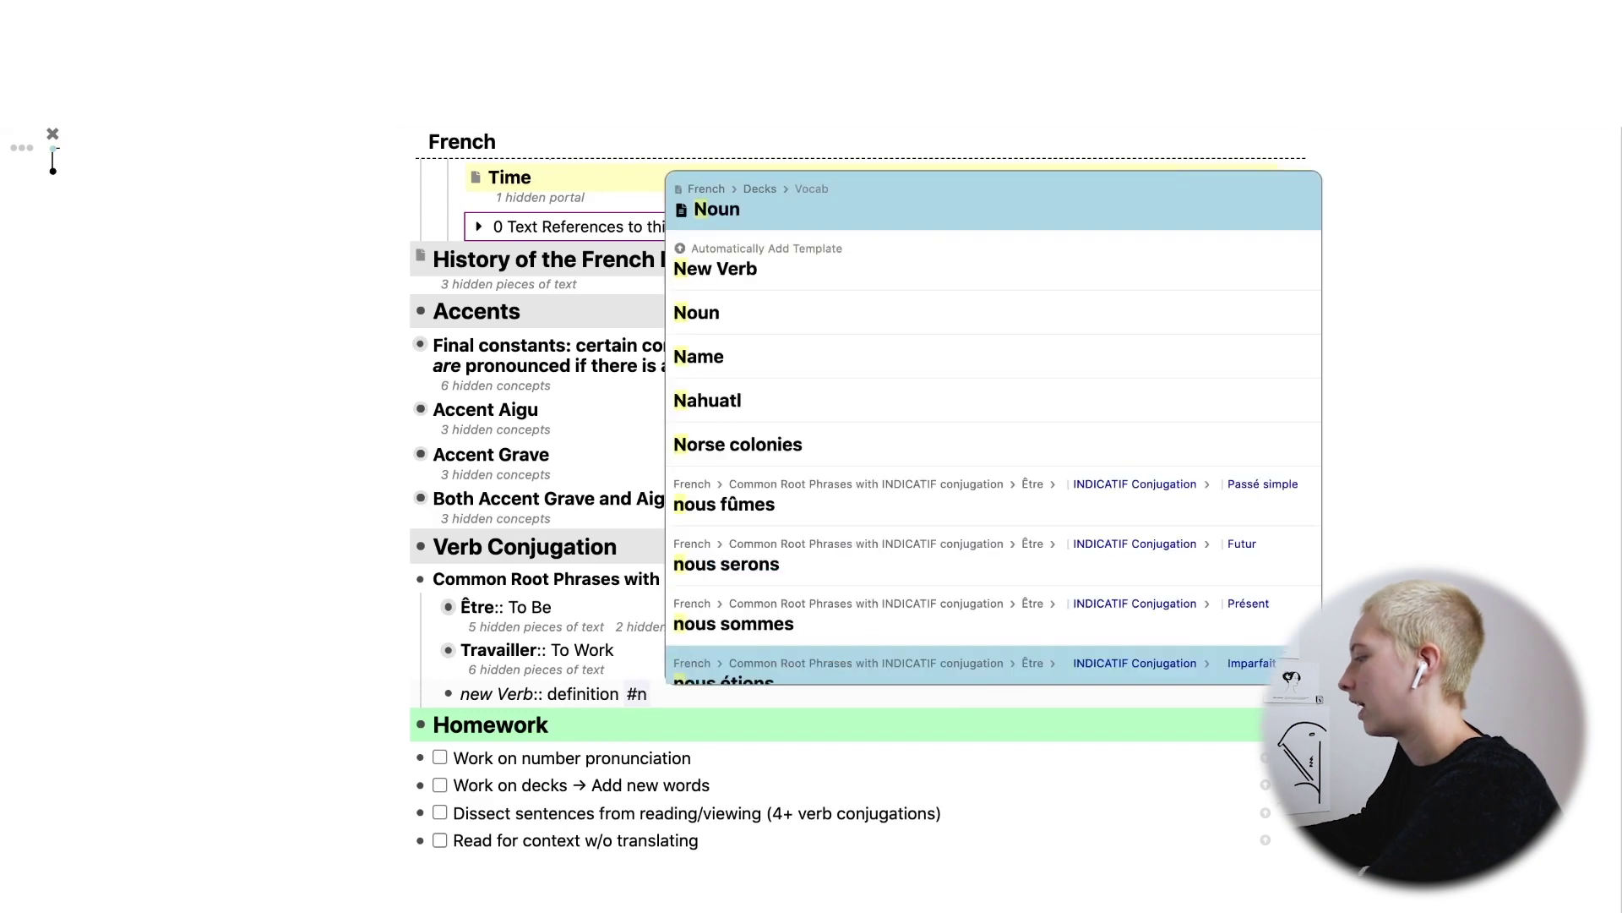
text(ew)
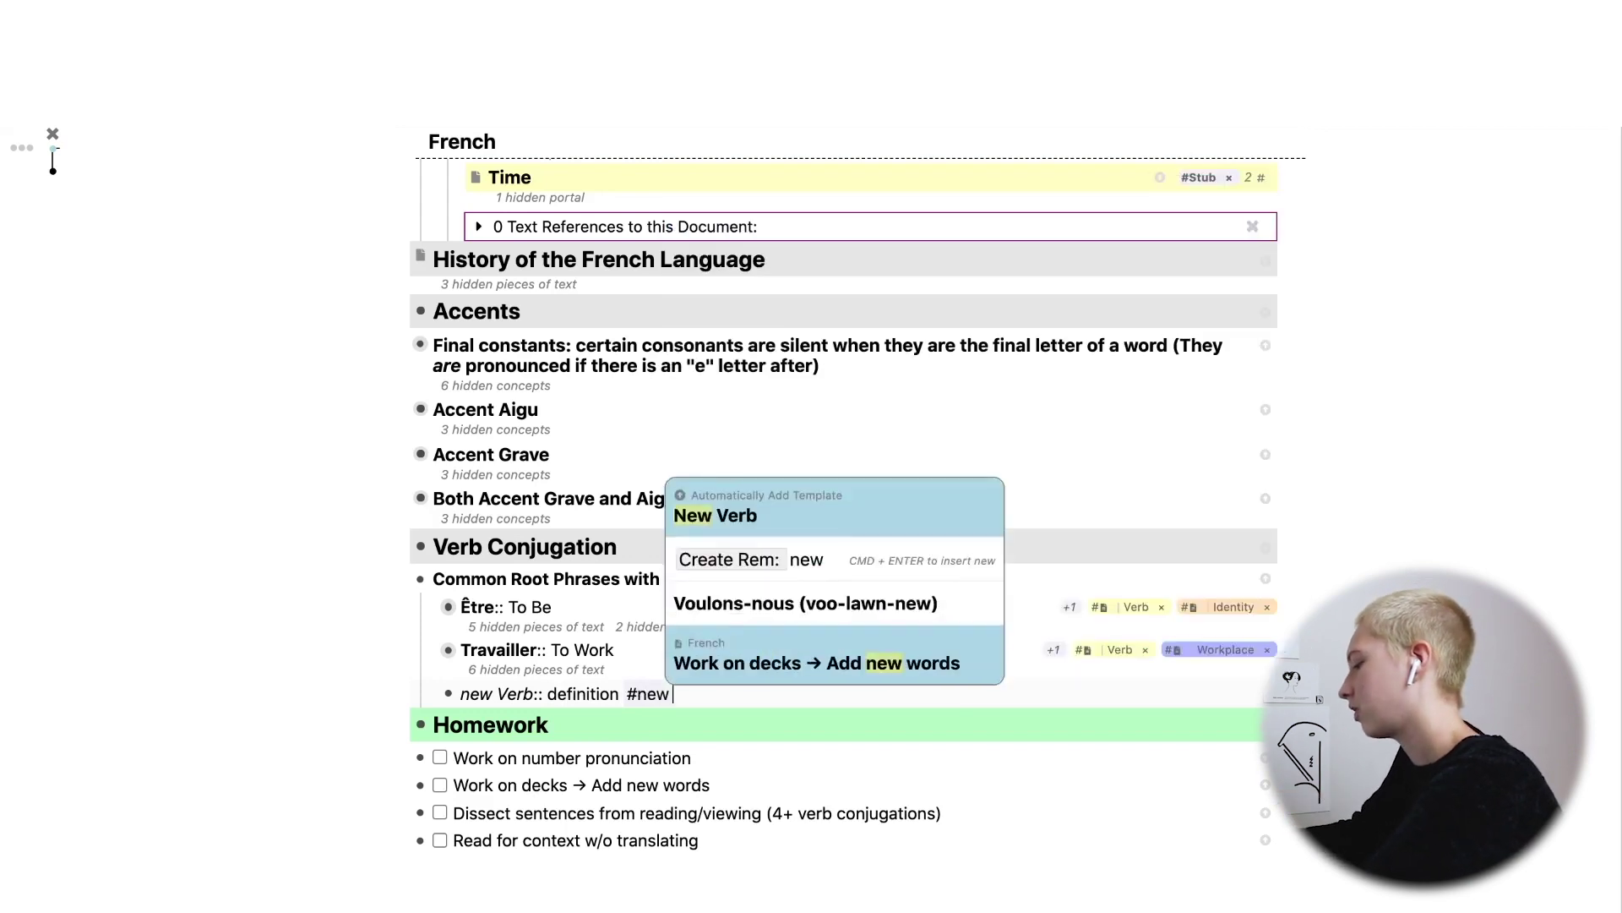
text( verb)
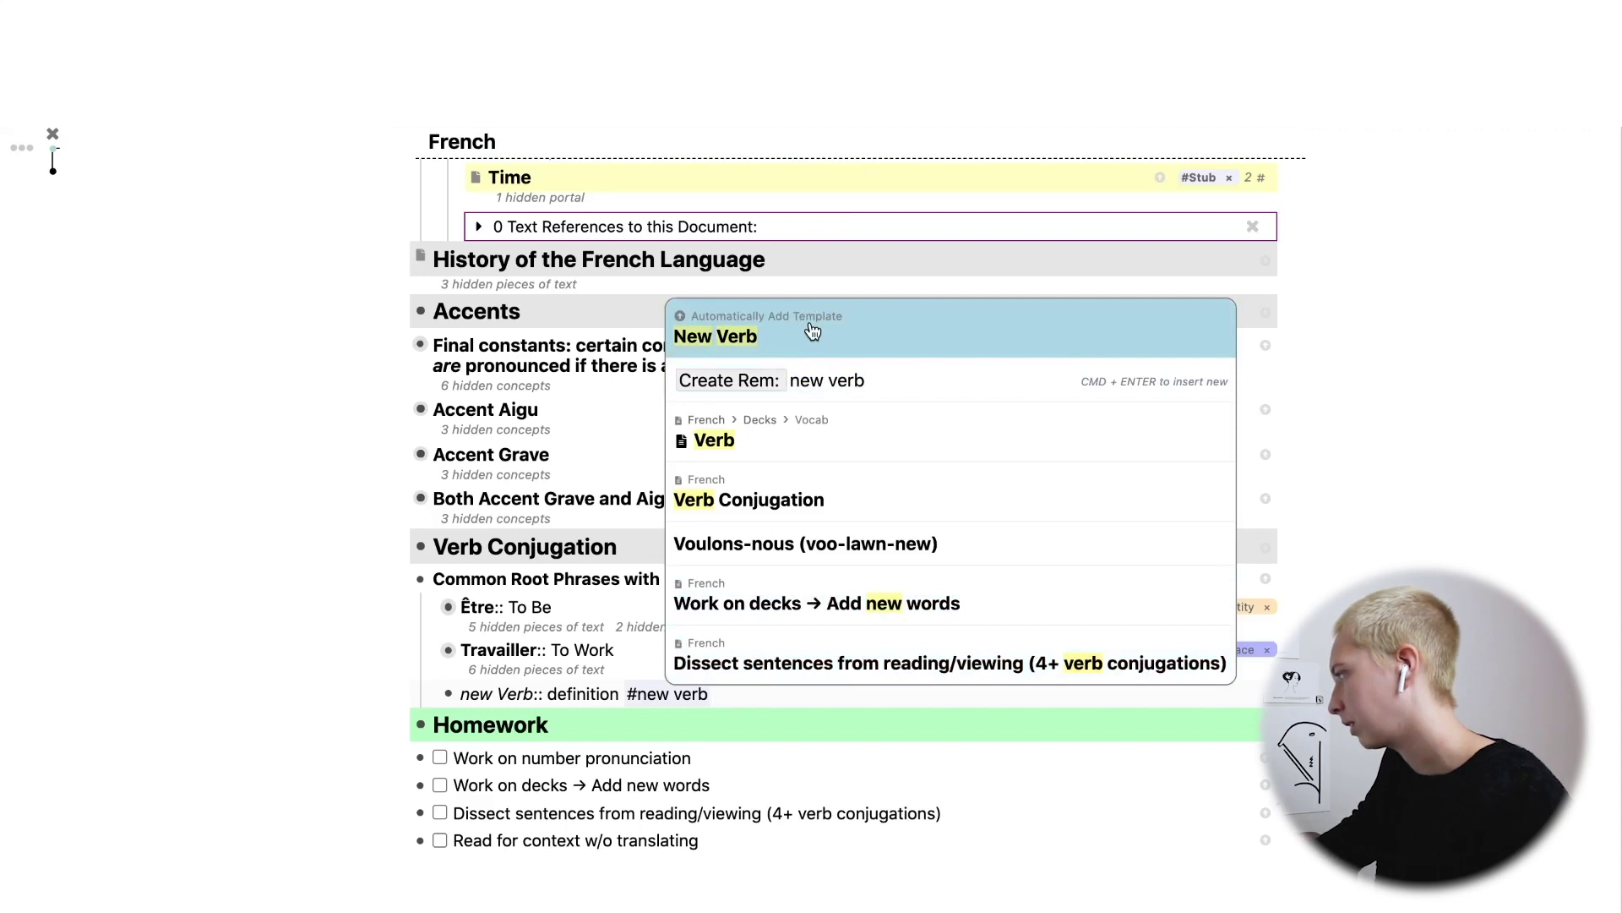
click(812, 331)
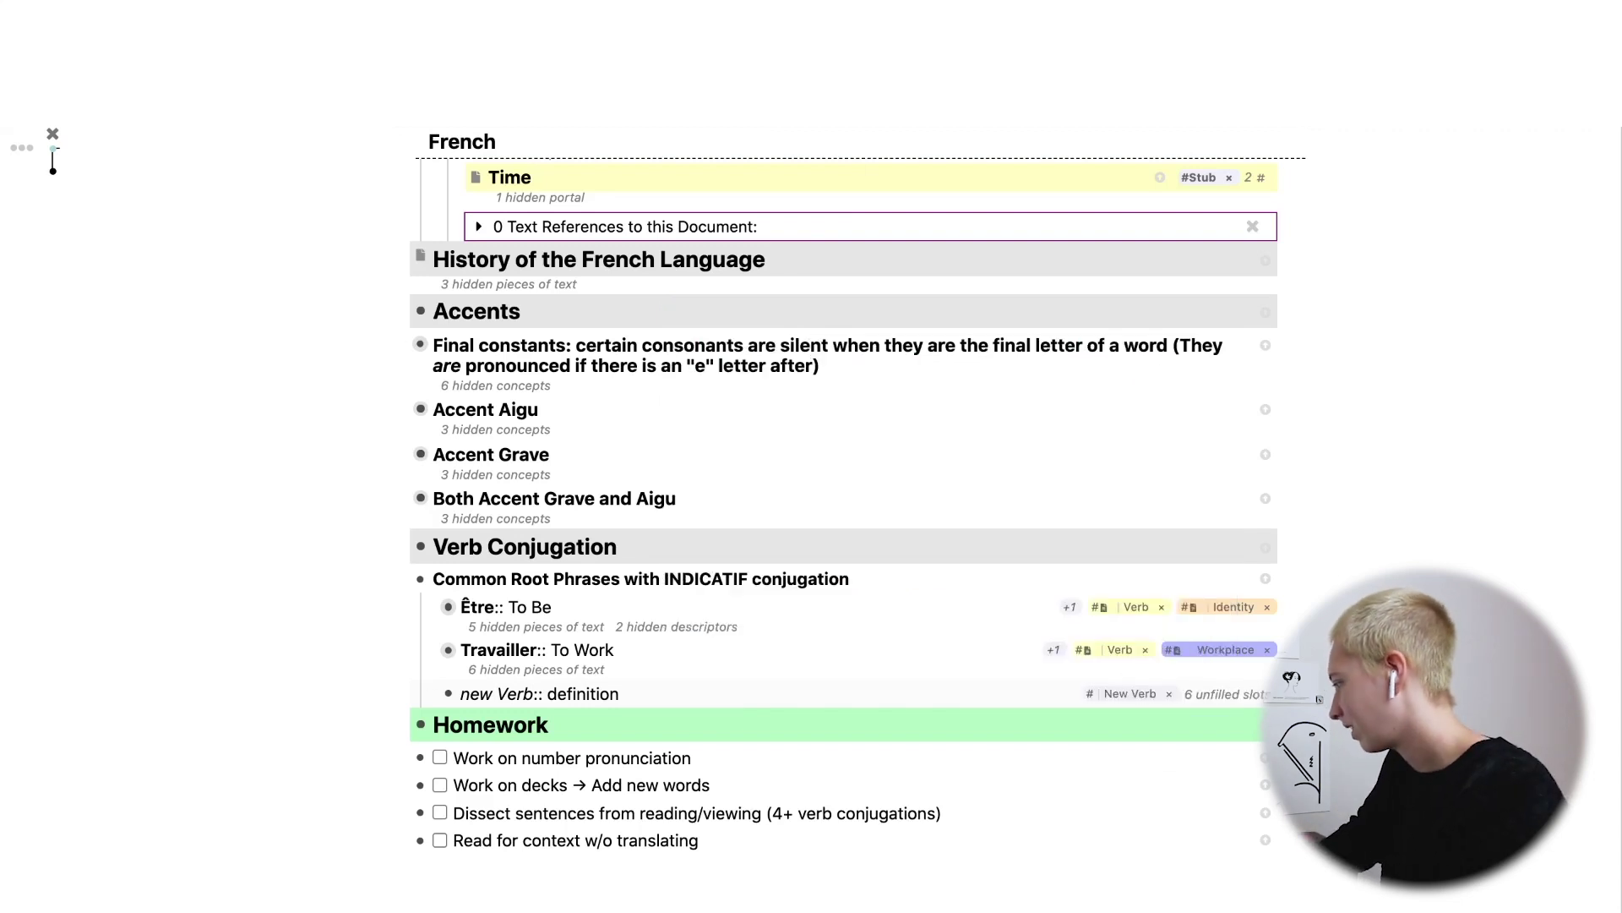
Add all unfilled New Verb template slots under new Verb, and mark INDICATIF Conjugation with "::" to add all its tense slots.
click(1259, 702)
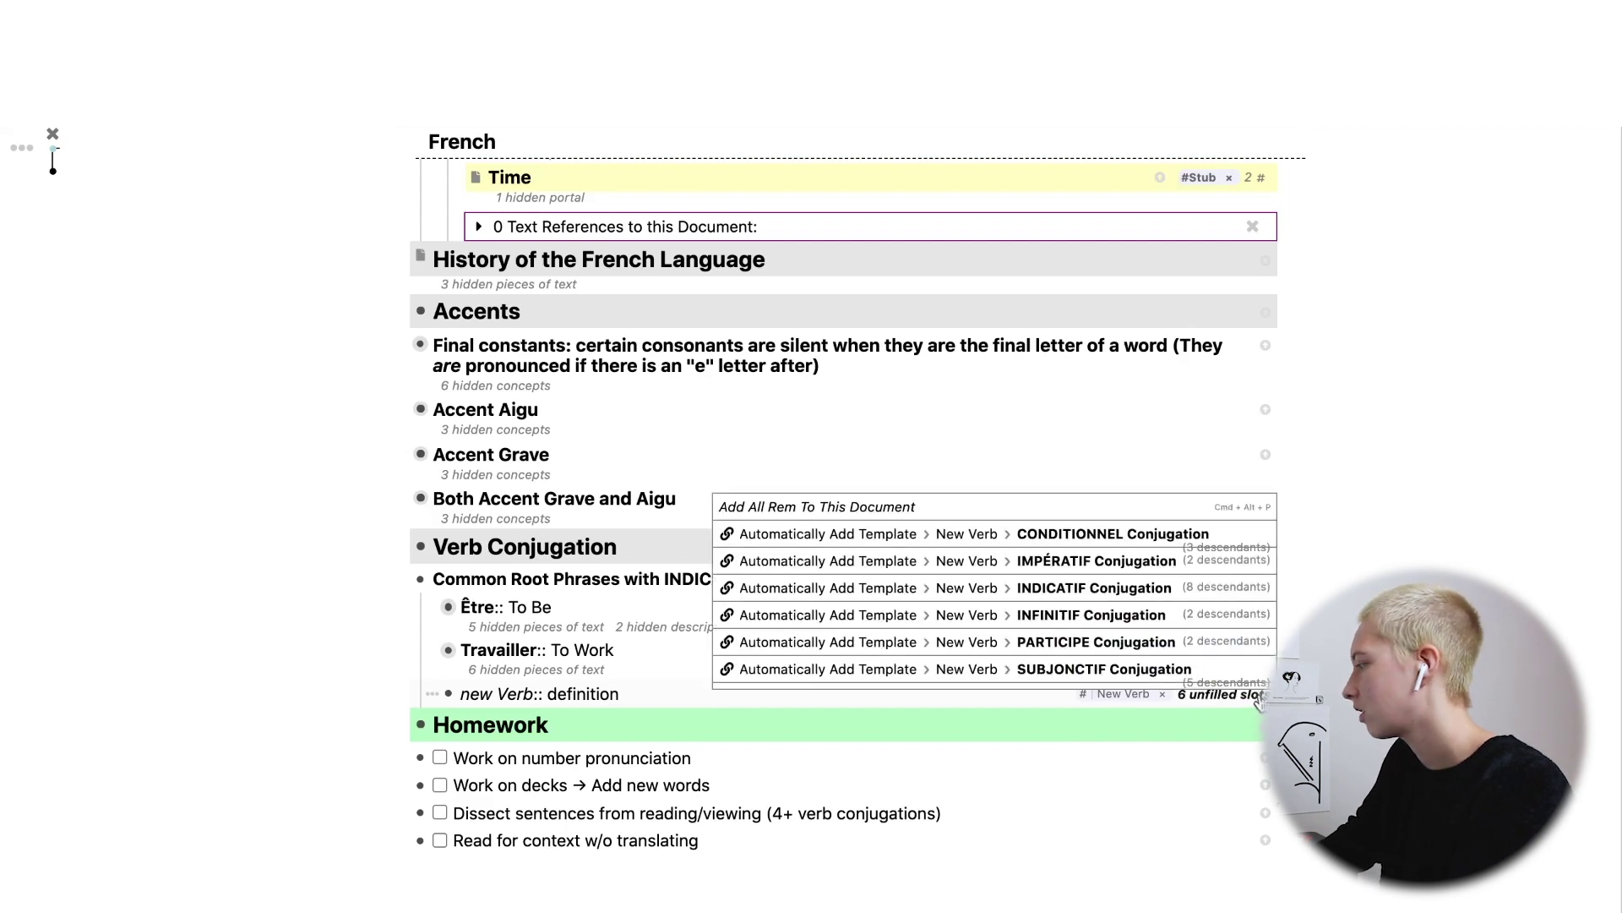
click(1005, 510)
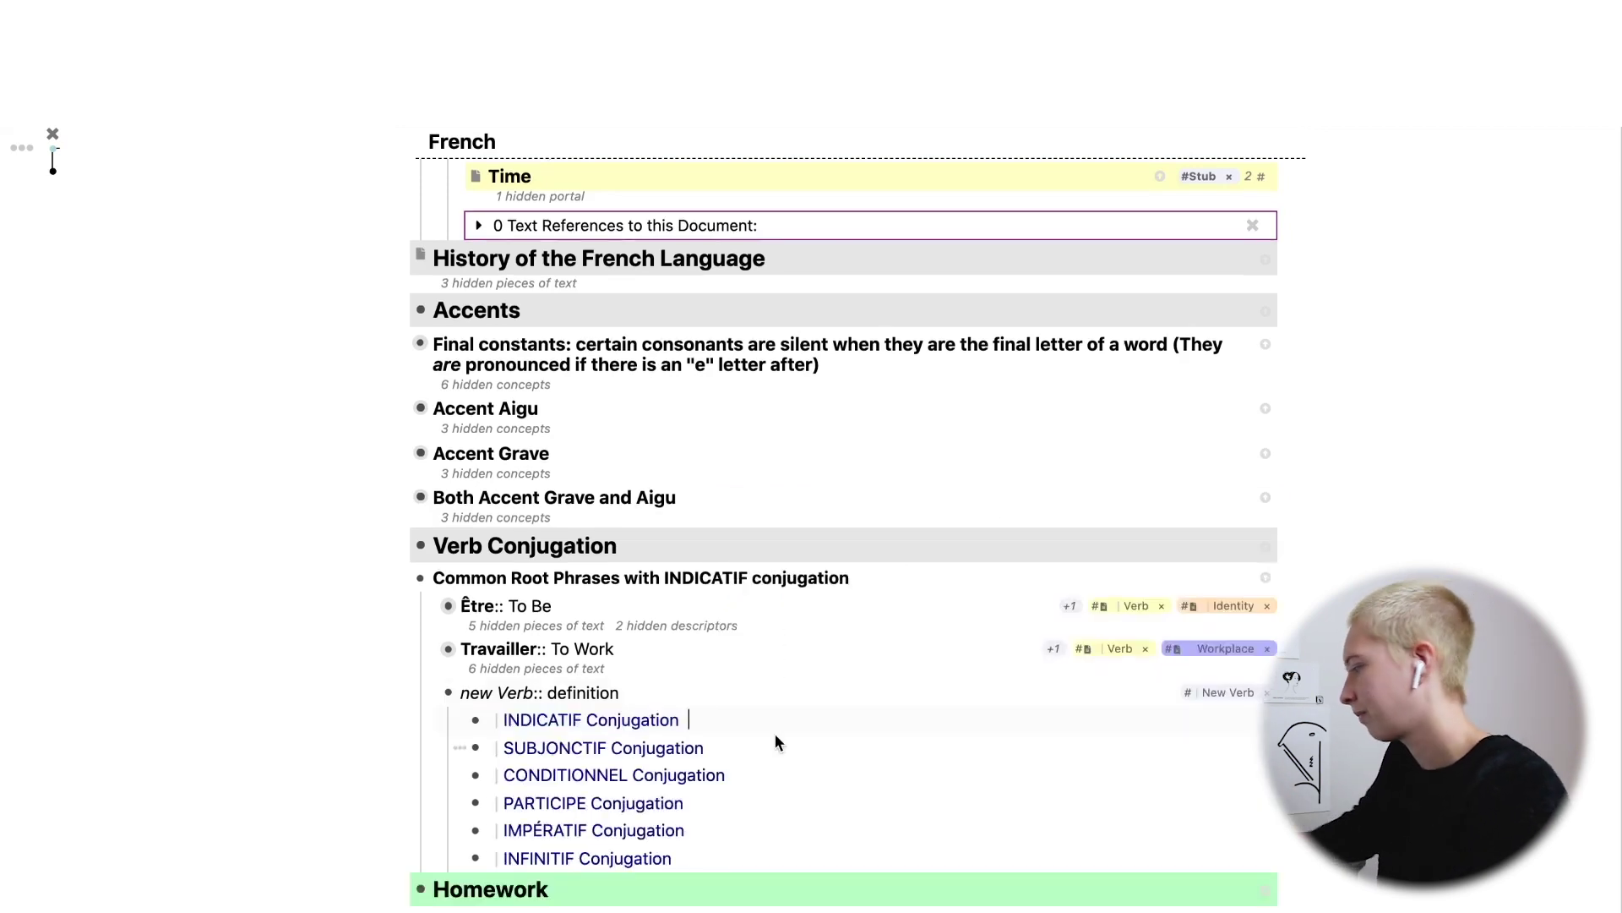
text(::)
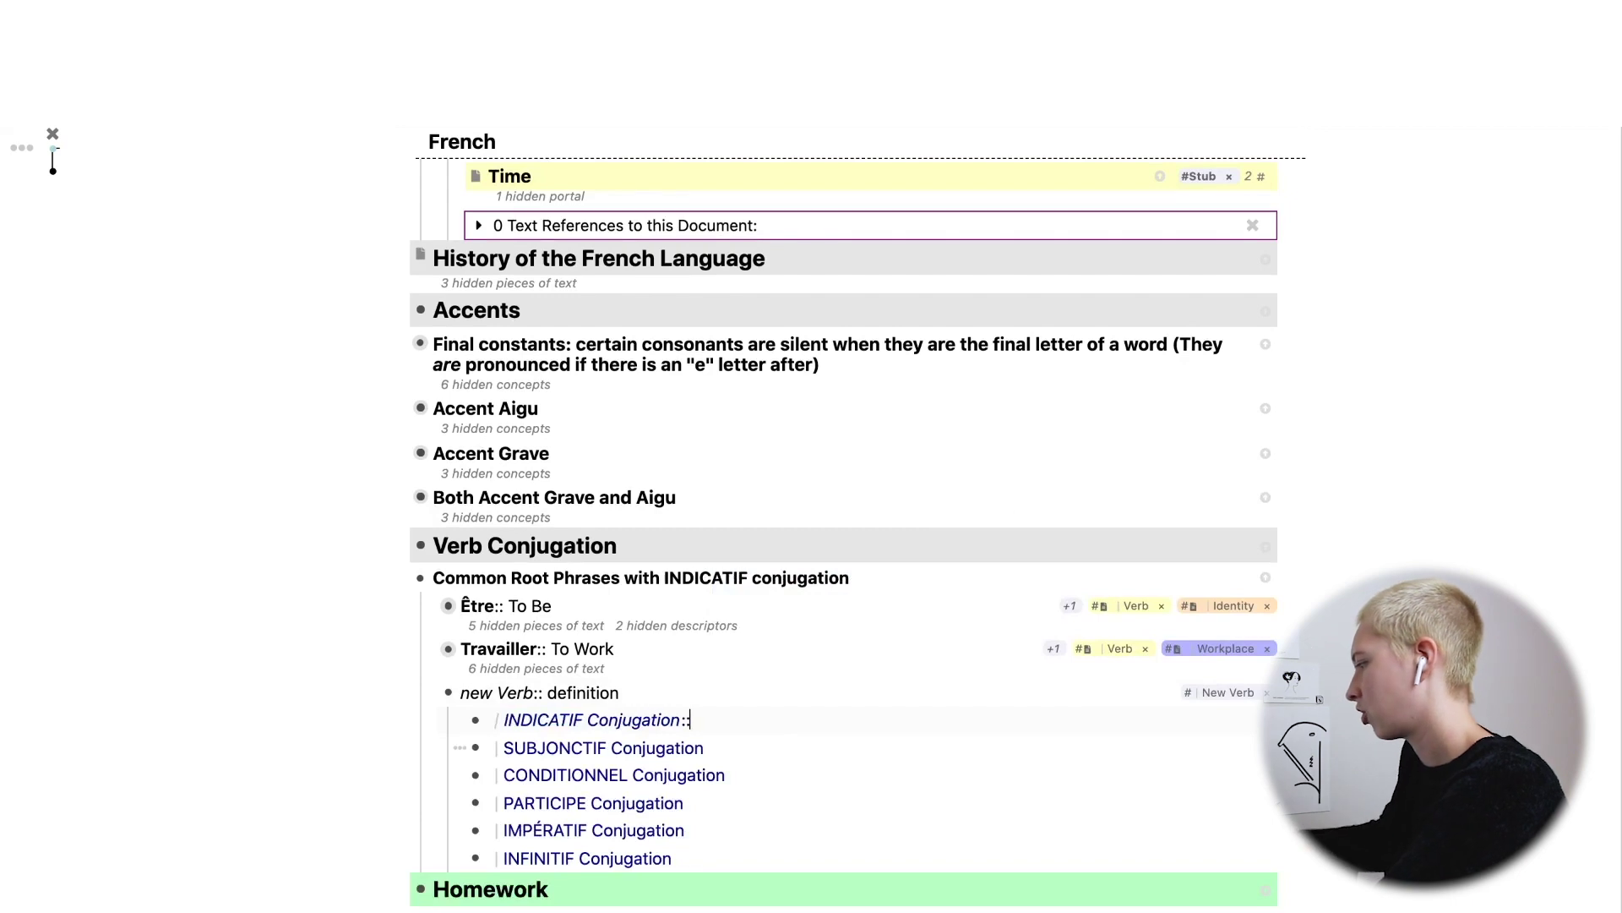
key(Return)
key(BackSpace)
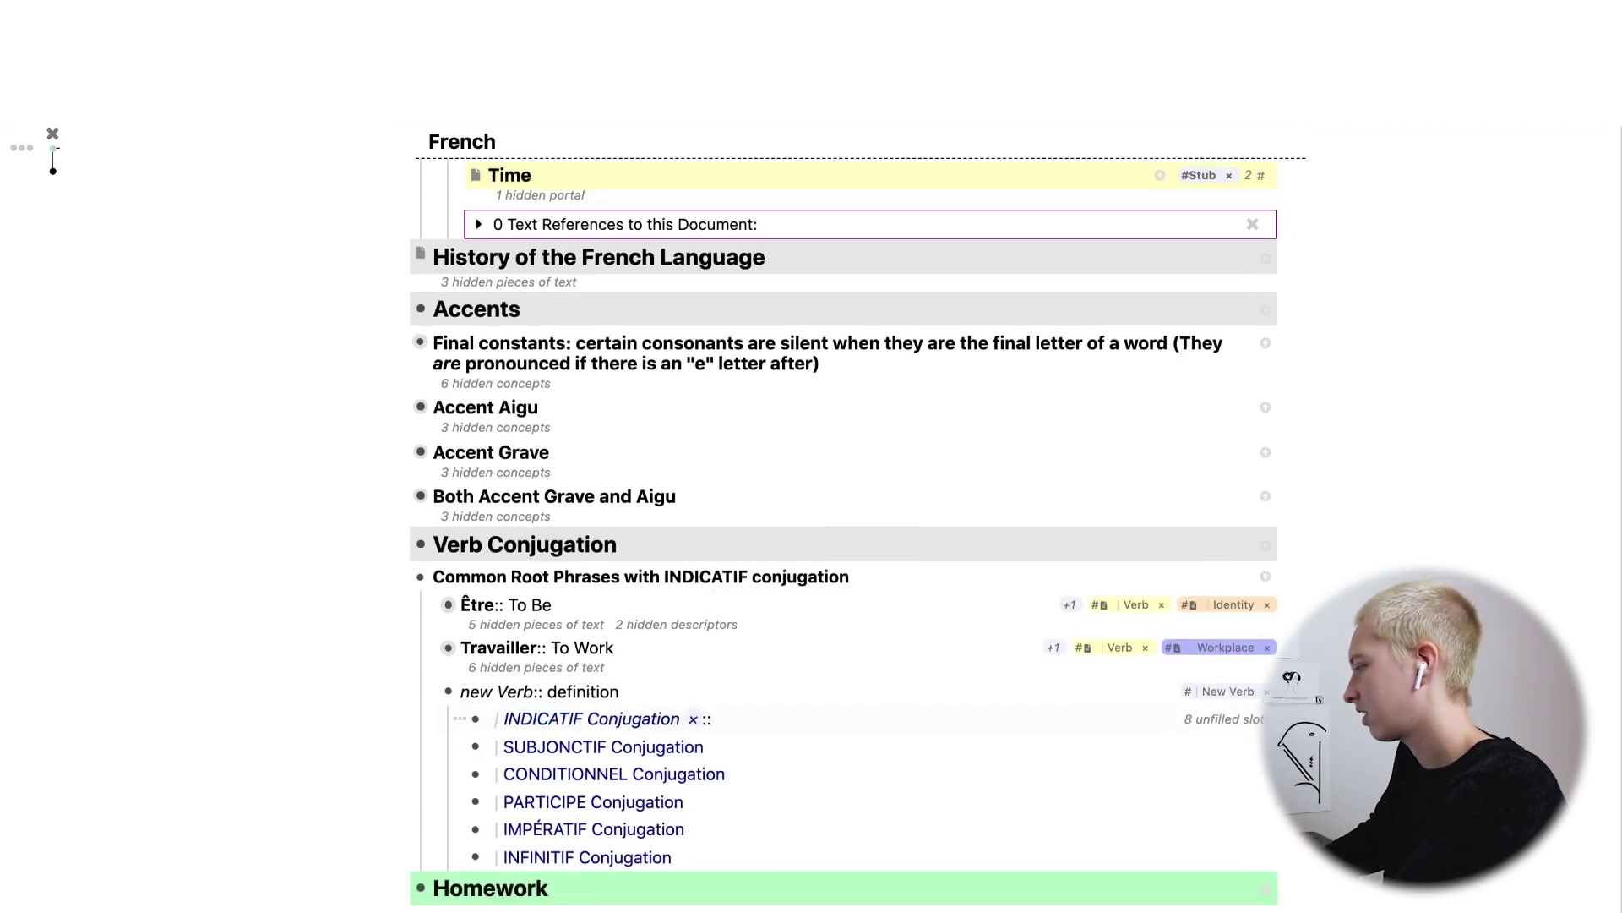
click(1242, 720)
click(968, 430)
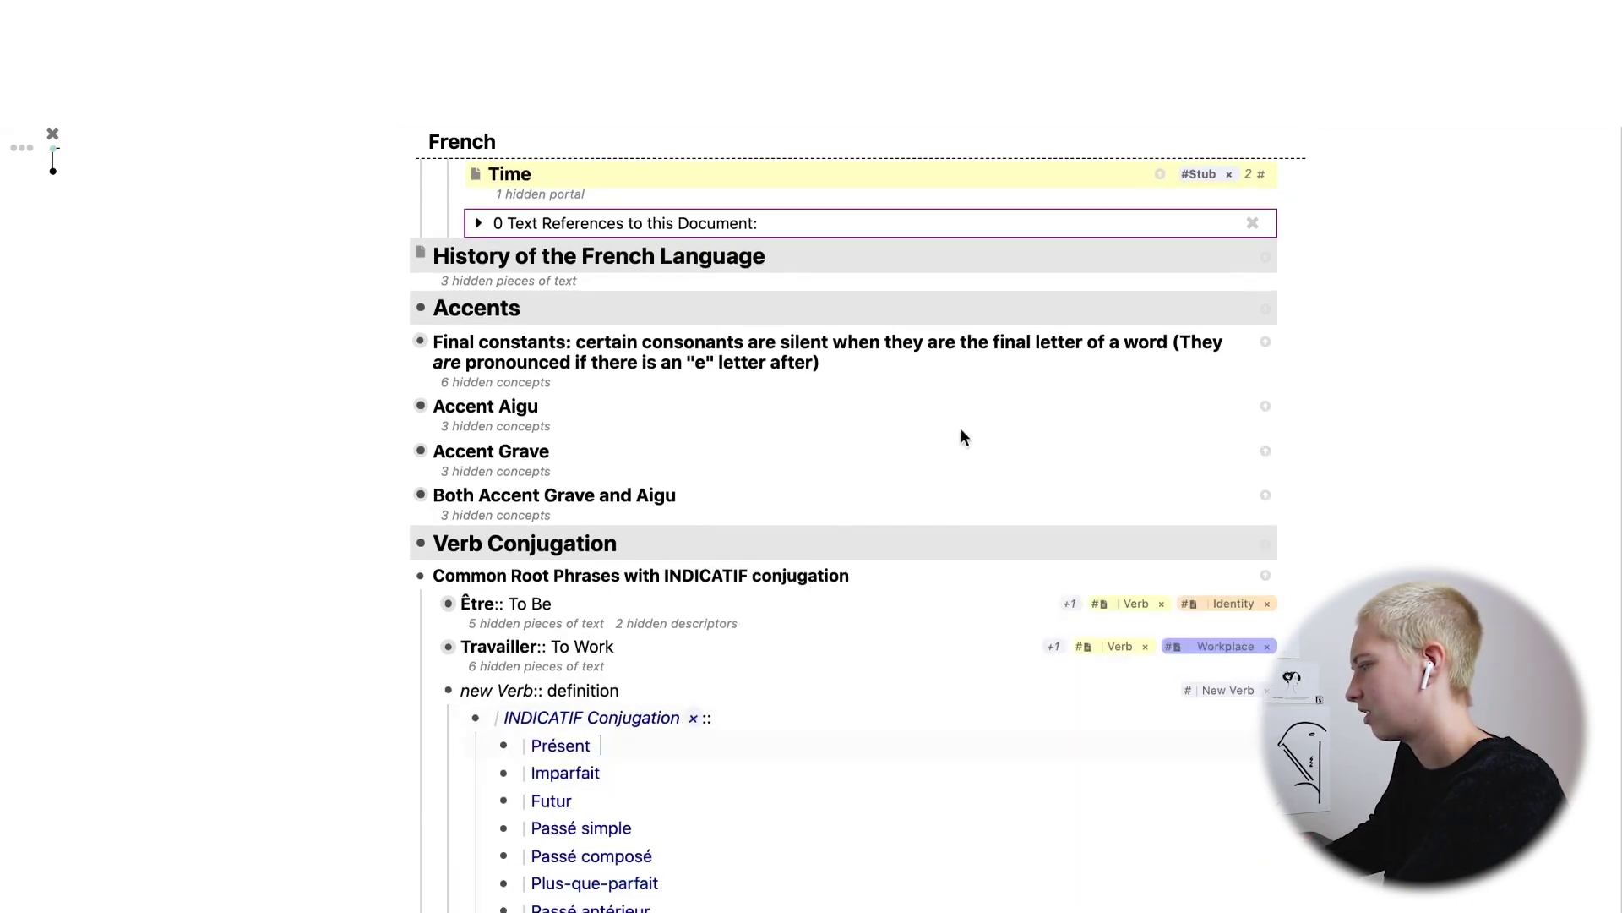
scroll(140, 651, down, 5)
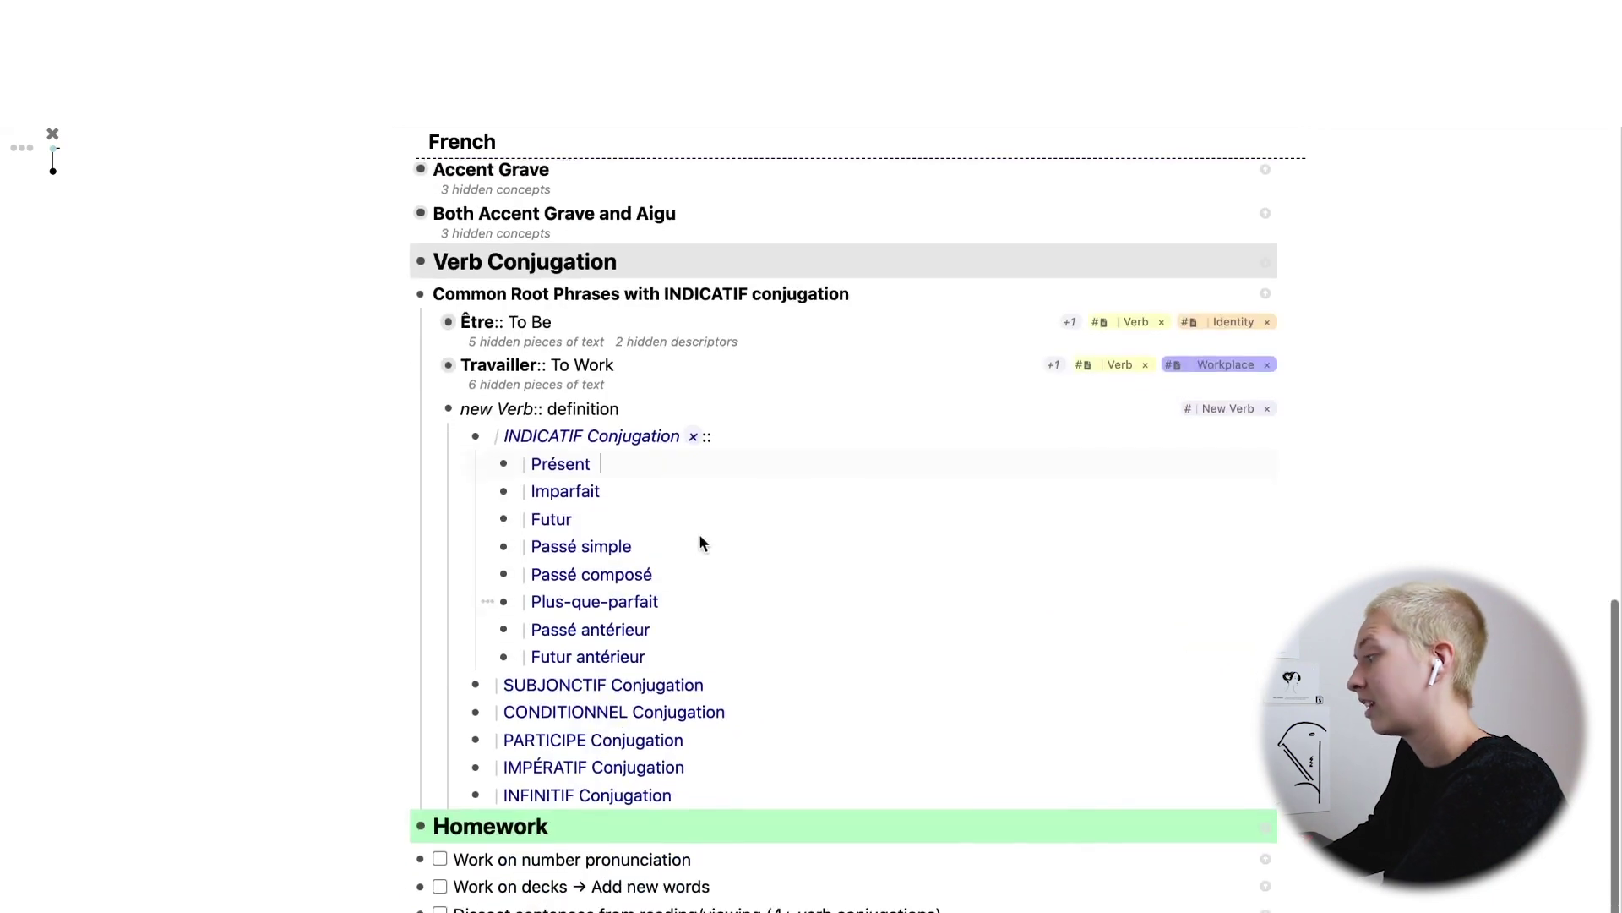
Delete the new Verb entry and all its nested conjugation slots from the Verb Conjugation section.
drag(714, 795, 438, 417)
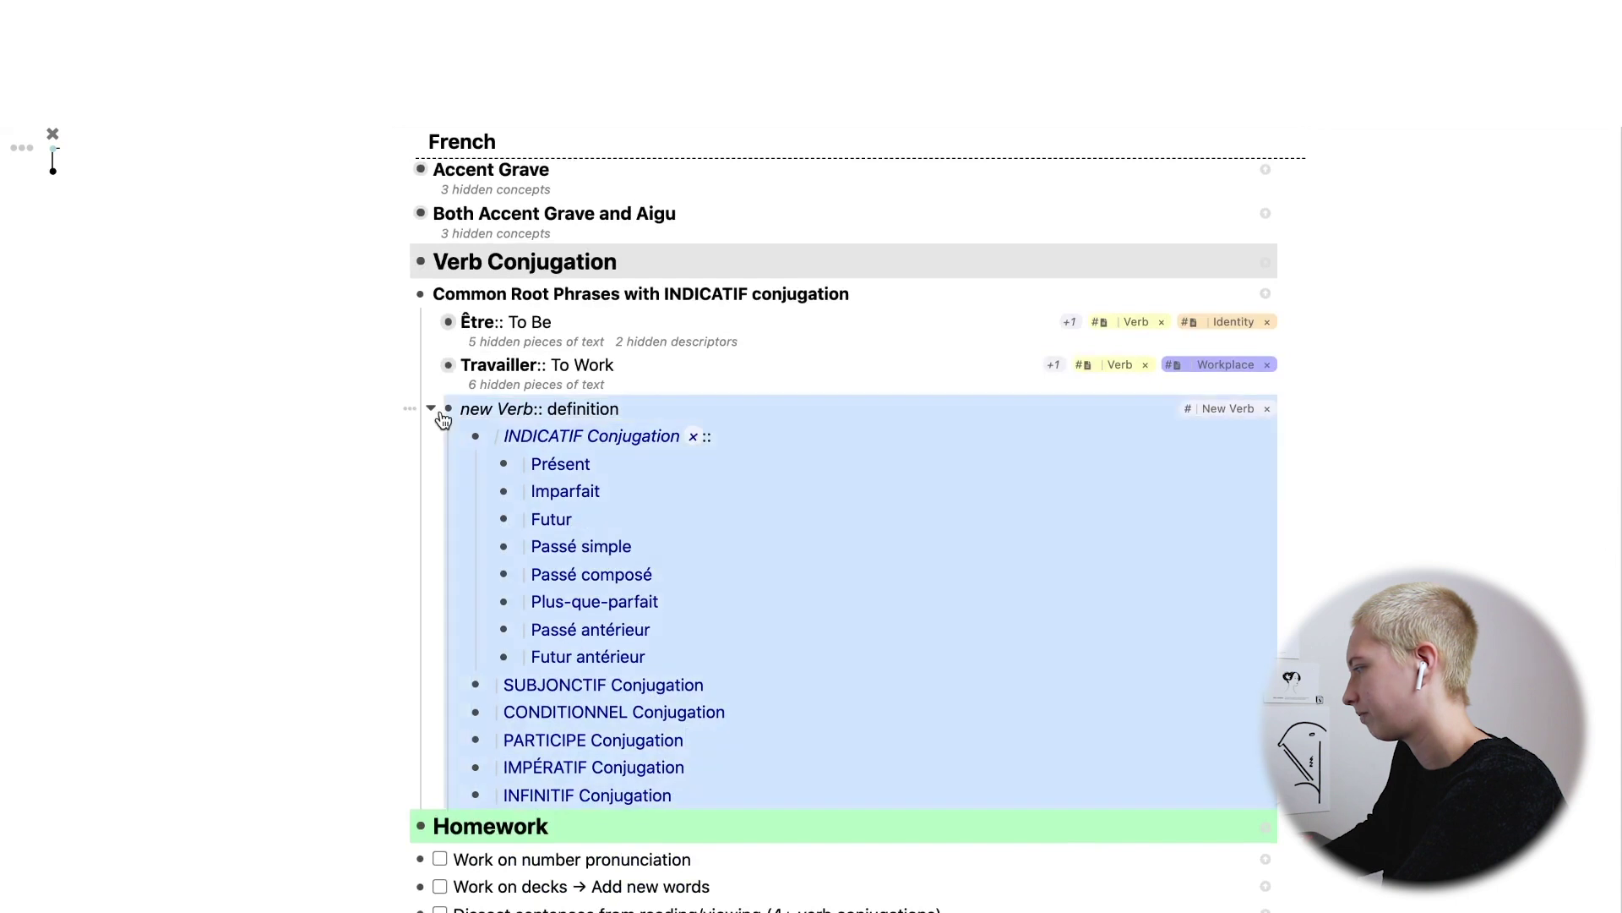
key(BackSpace)
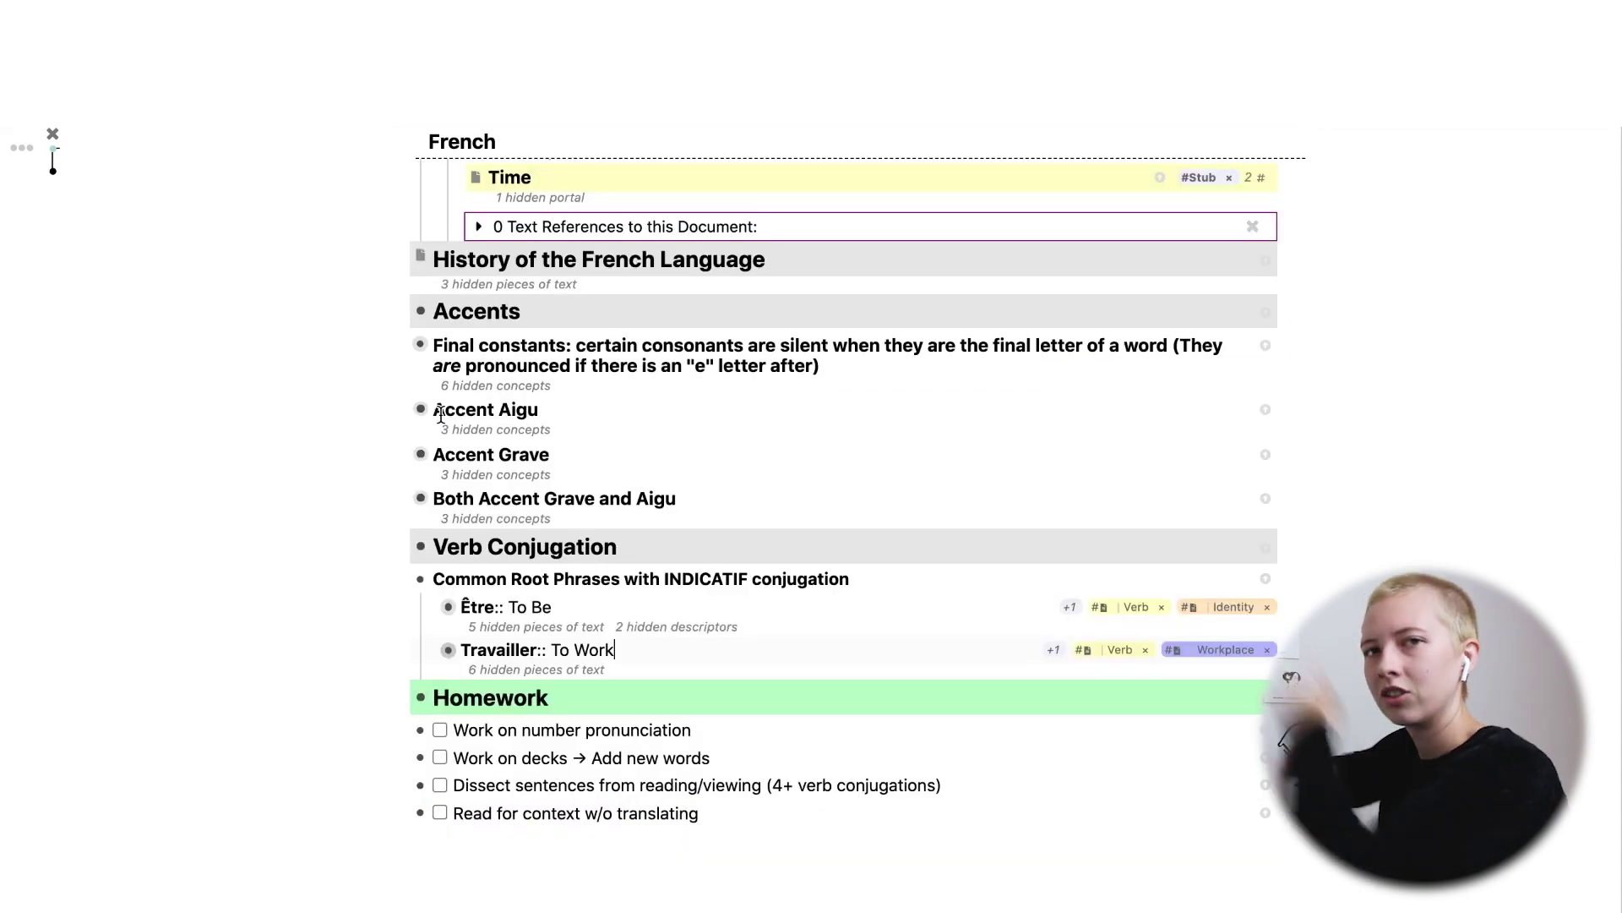
click(255, 721)
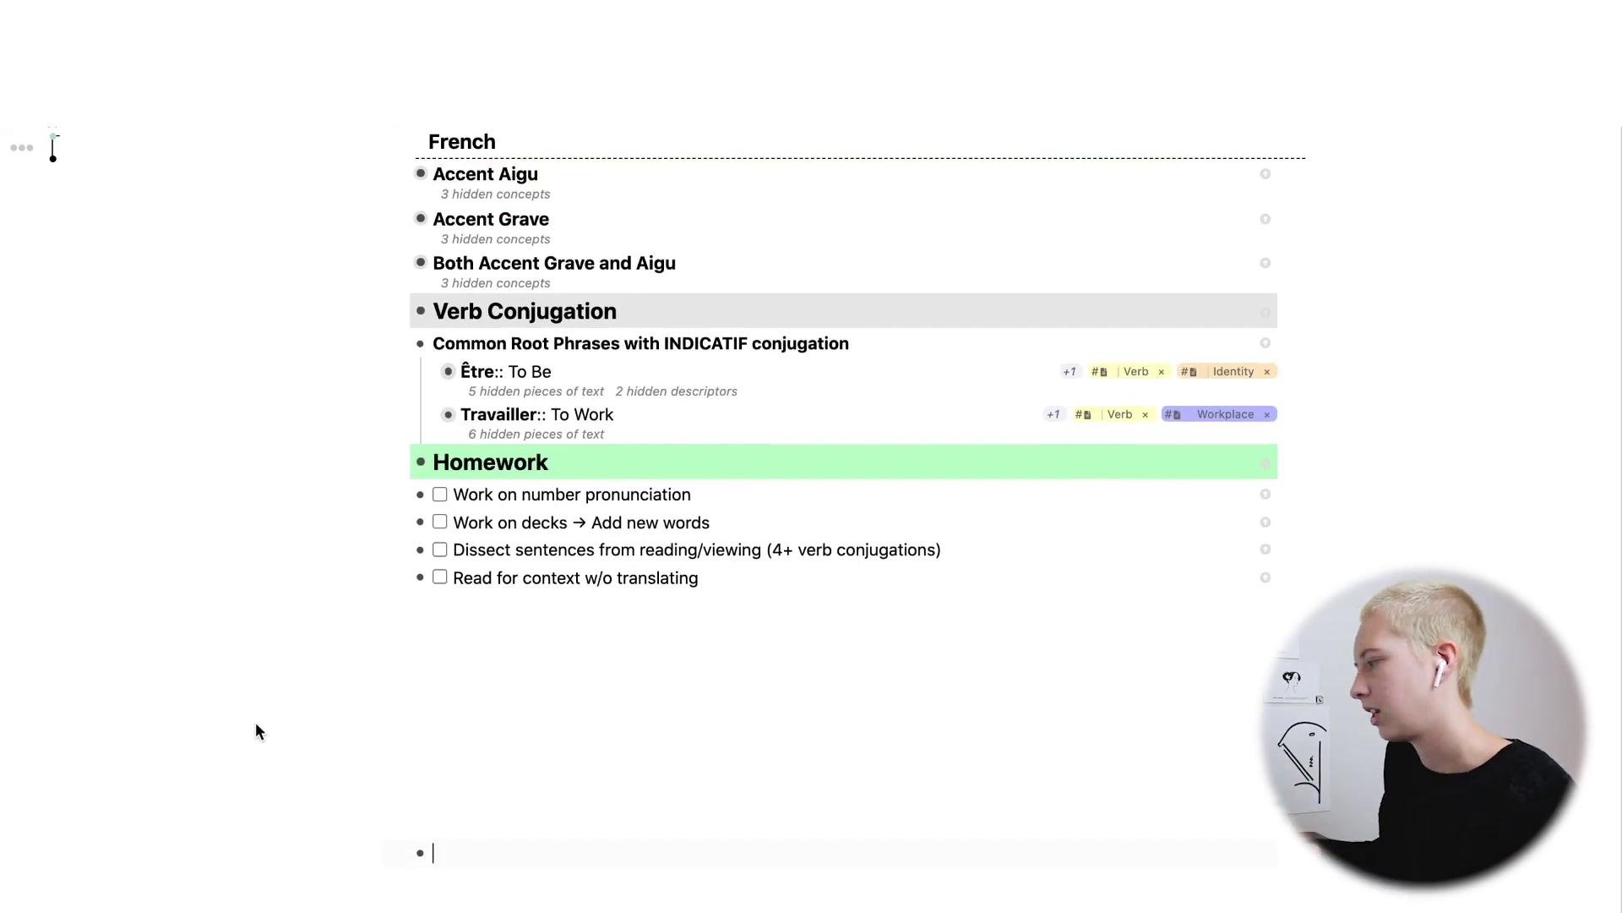
Check off the "Work on number pronunciation" homework task and uncheck it again.
click(440, 495)
click(440, 494)
Insert a date reference to today, August 16th, 2020, on a new line below the Homework tasks.
click(507, 601)
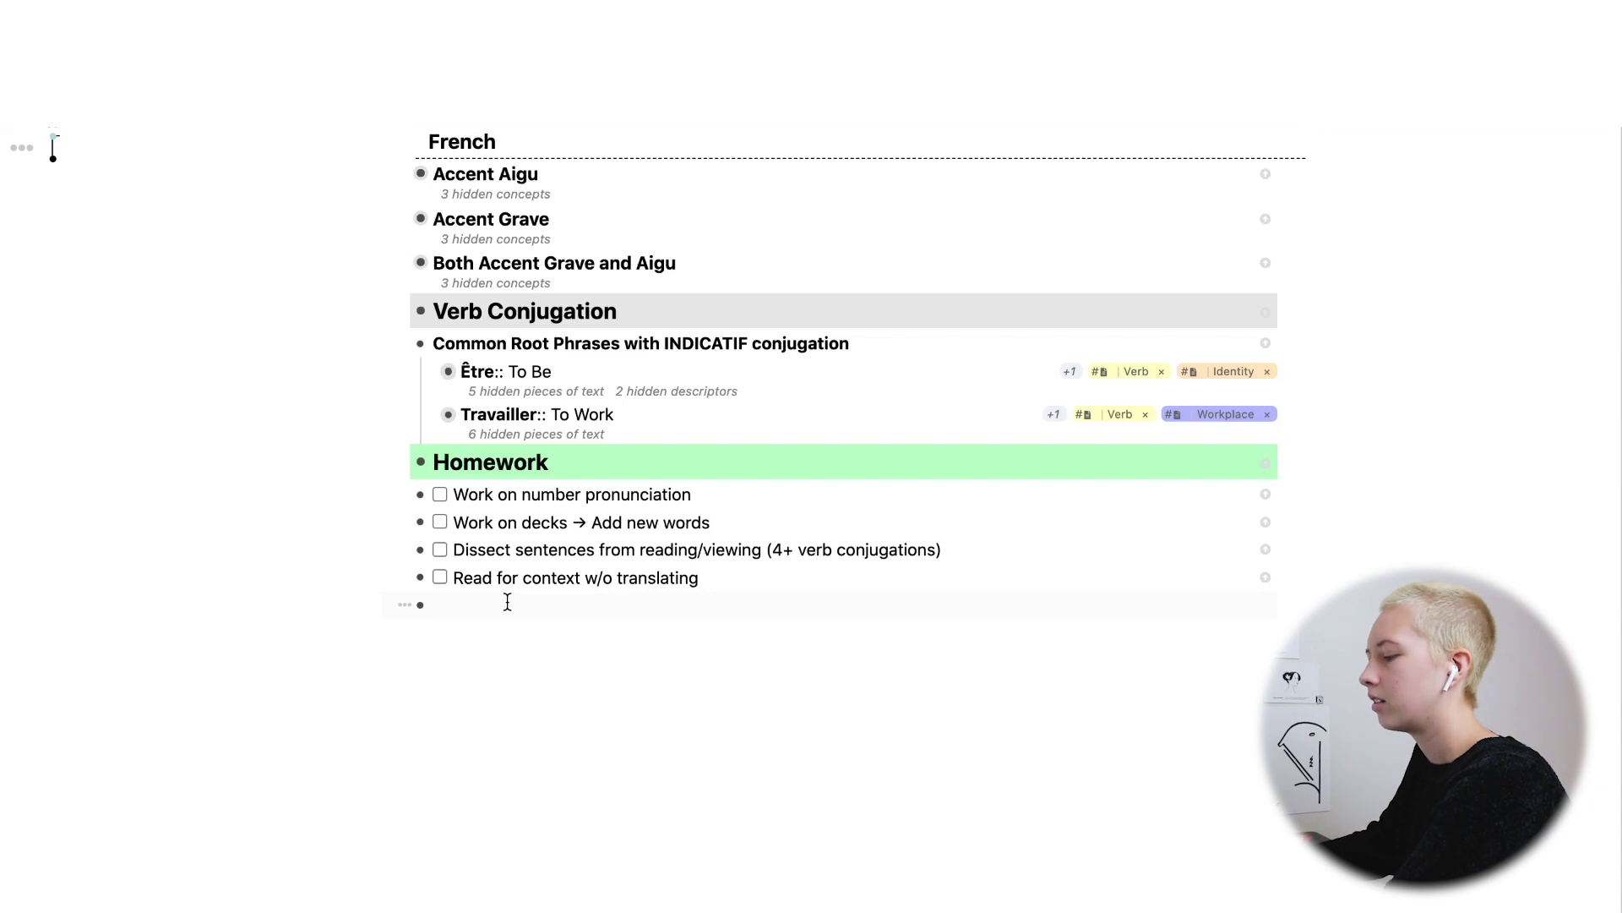
text(!!)
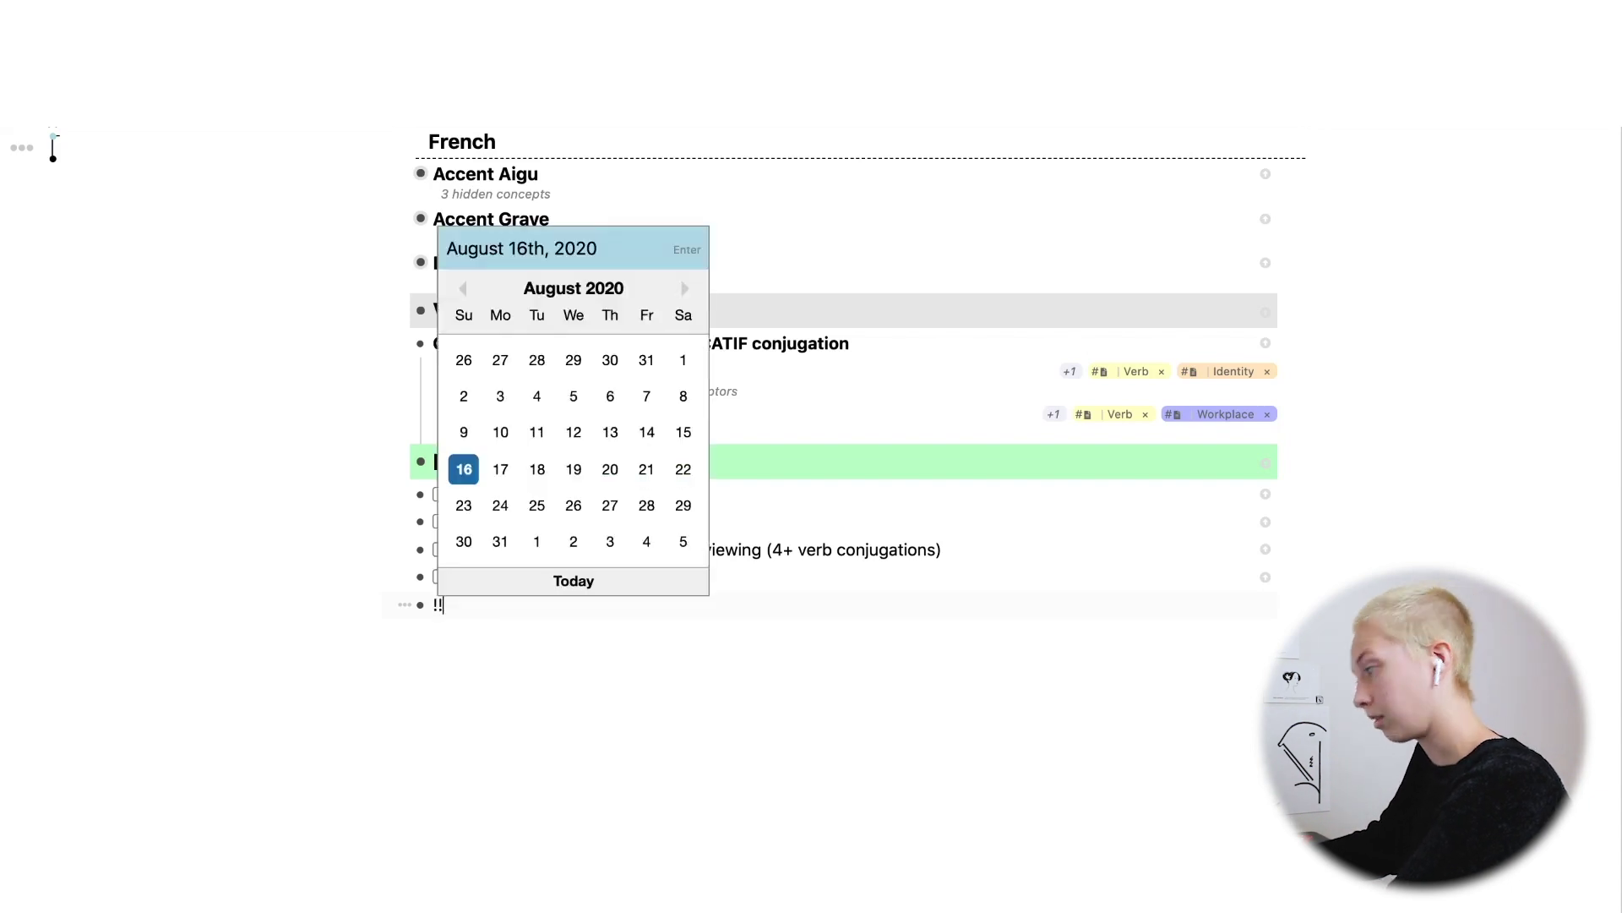
text(today)
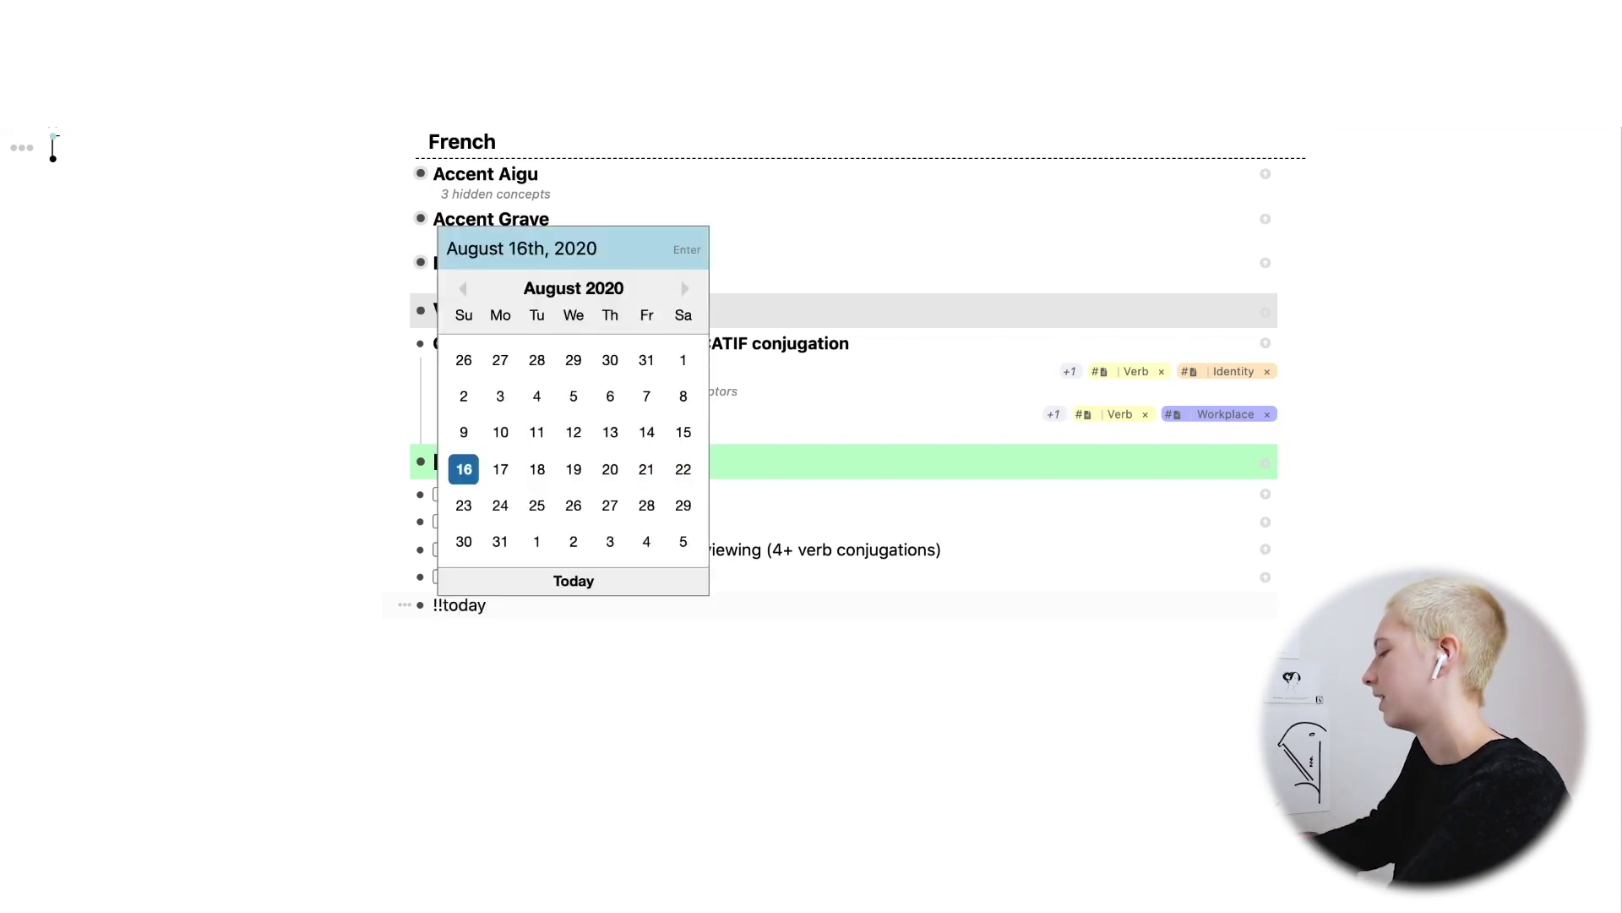
key(Return)
Write nested placeholder notes "fdgsdgkgshg" and "fghkfkj" under the August 16th, 2020 reference, and delete them both.
click(666, 600)
key(Return)
key(Tab)
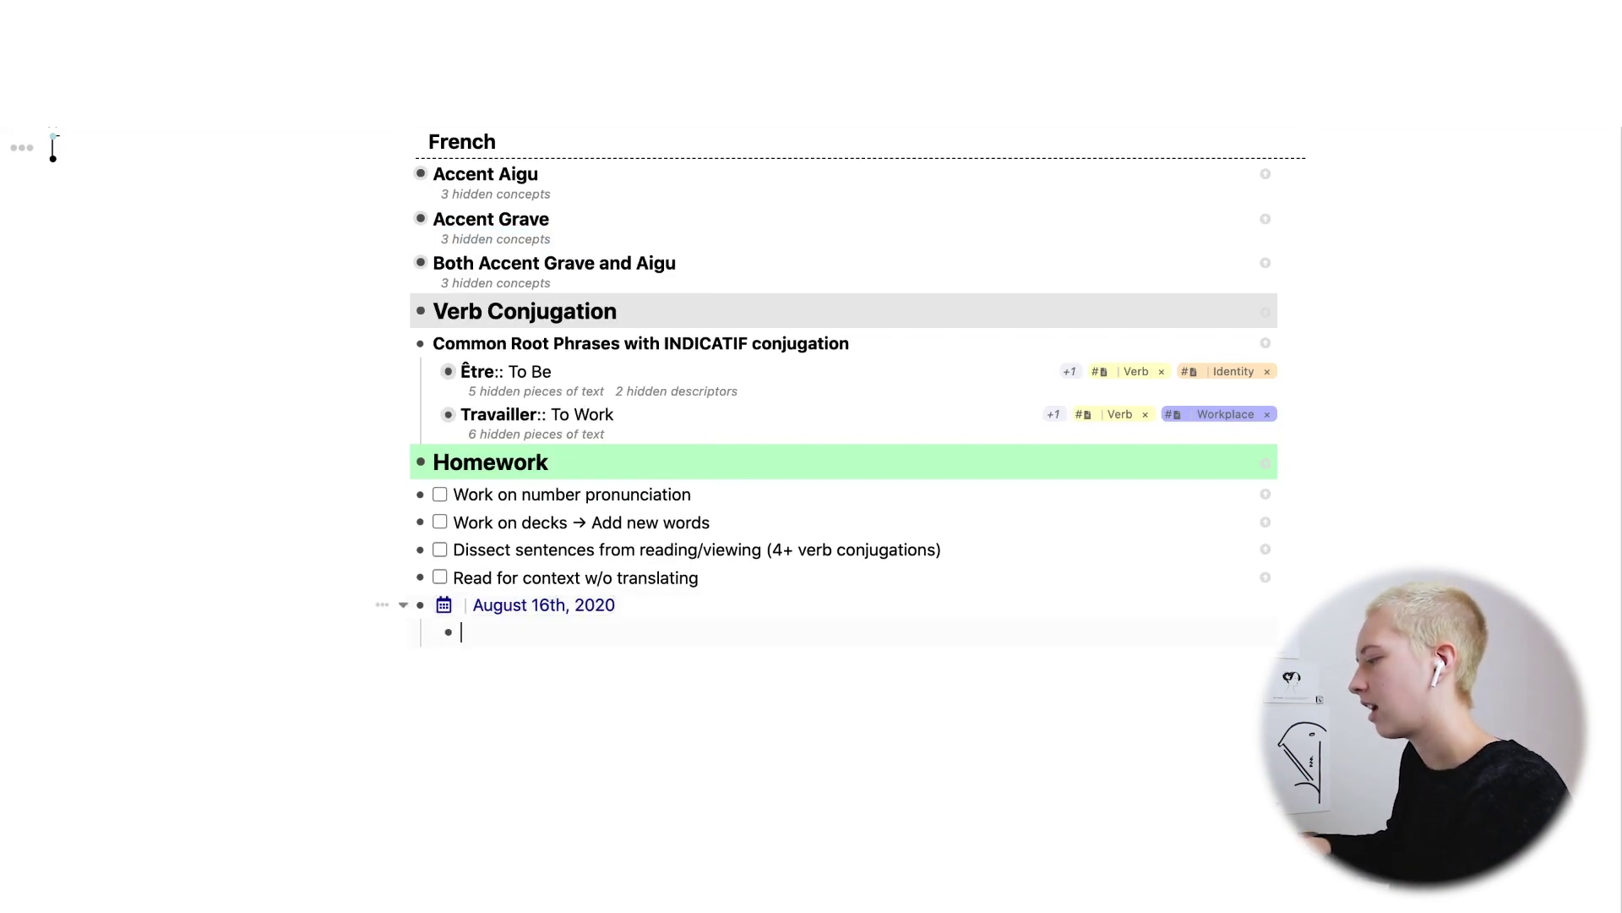
text(fdgsdgkgshg)
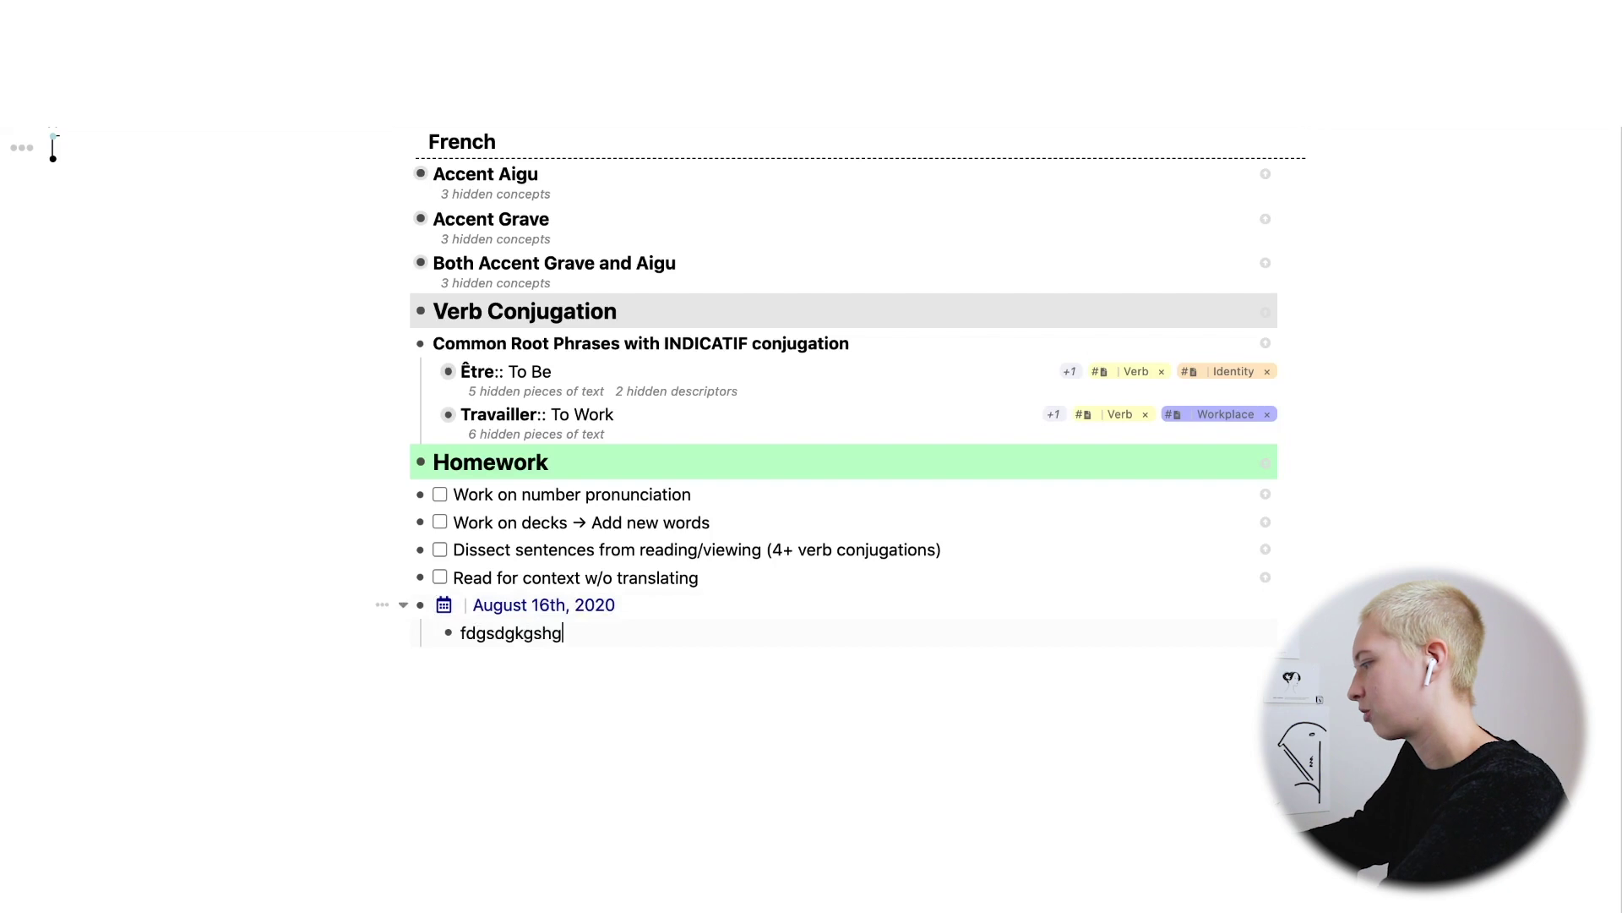
key(Return)
key(Tab)
text(fghkfkj)
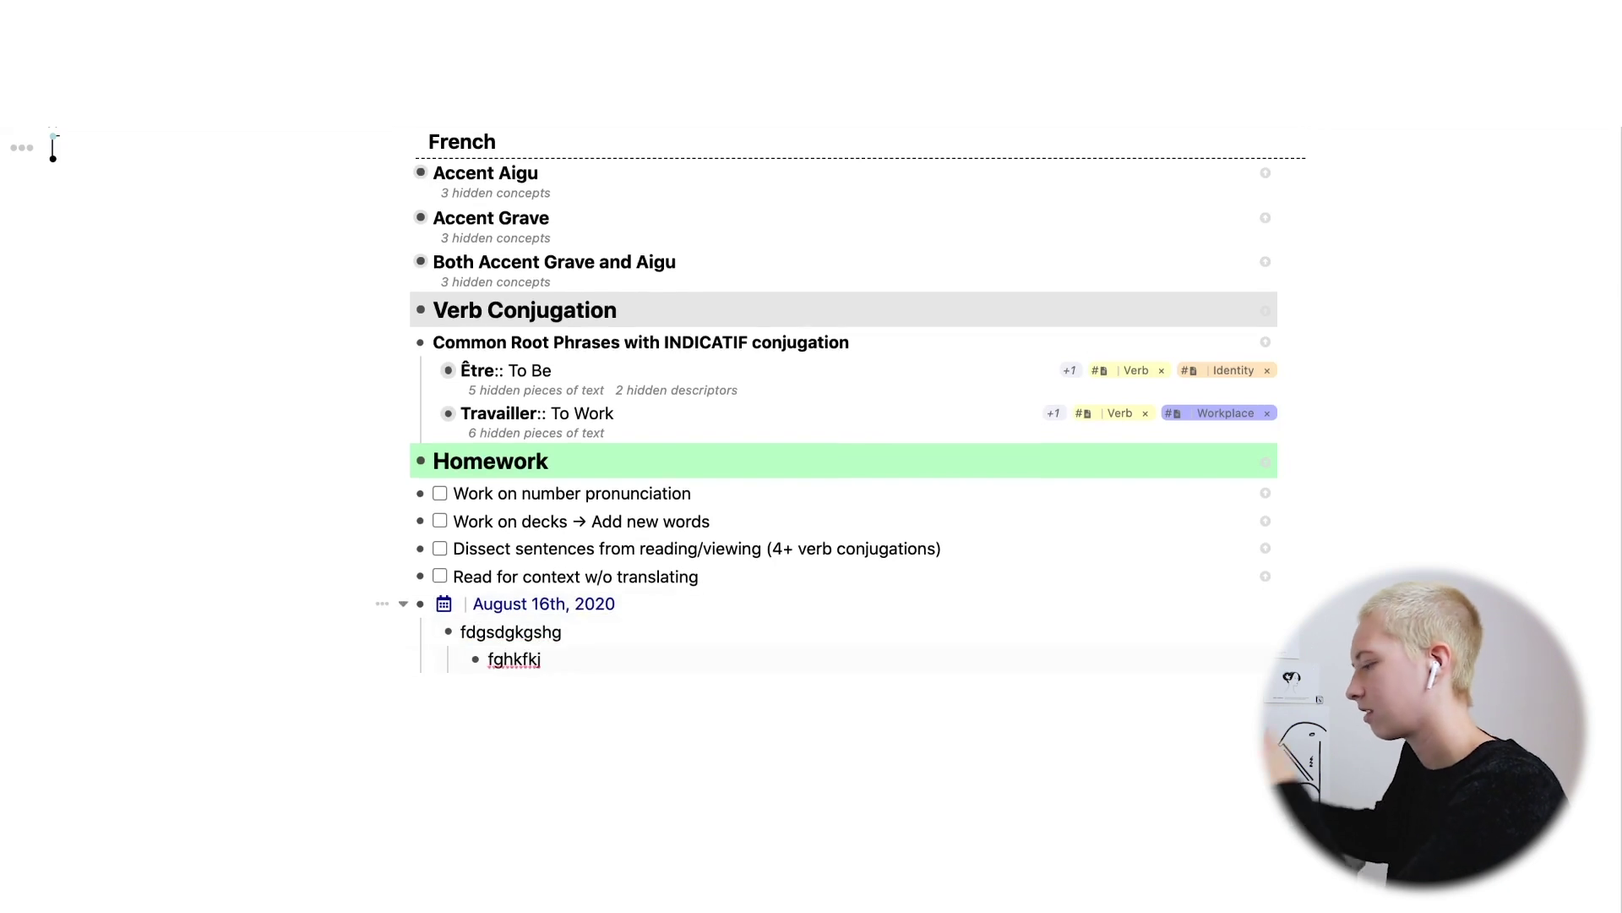
key(BackSpace)
key(BackSpace)
key(BackSpace)
key(BackSpace)
key(BackSpace)
key(BackSpace)
key(BackSpace)
key(BackSpace)
key(BackSpace)
key(BackSpace)
key(BackSpace)
key(BackSpace)
key(BackSpace)
key(BackSpace)
key(BackSpace)
key(BackSpace)
key(BackSpace)
key(BackSpace)
key(BackSpace)
key(BackSpace)
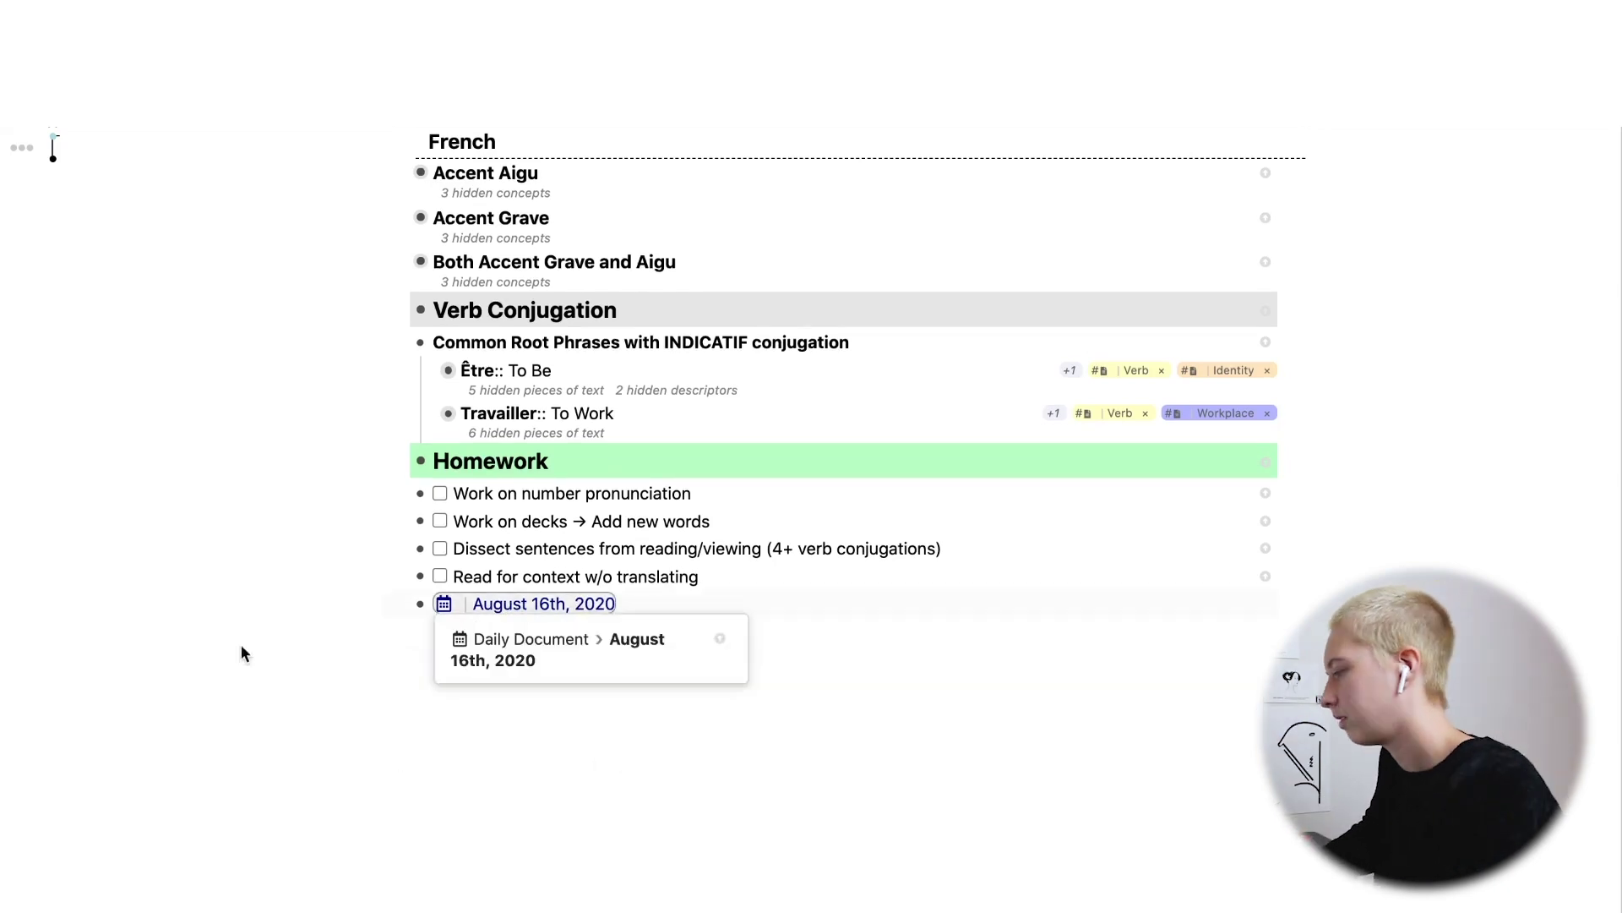
Go to the Daily Document folder and add a portal under August 16th, 2020 containing the French document's August 16th, 2020 entry.
click(515, 594)
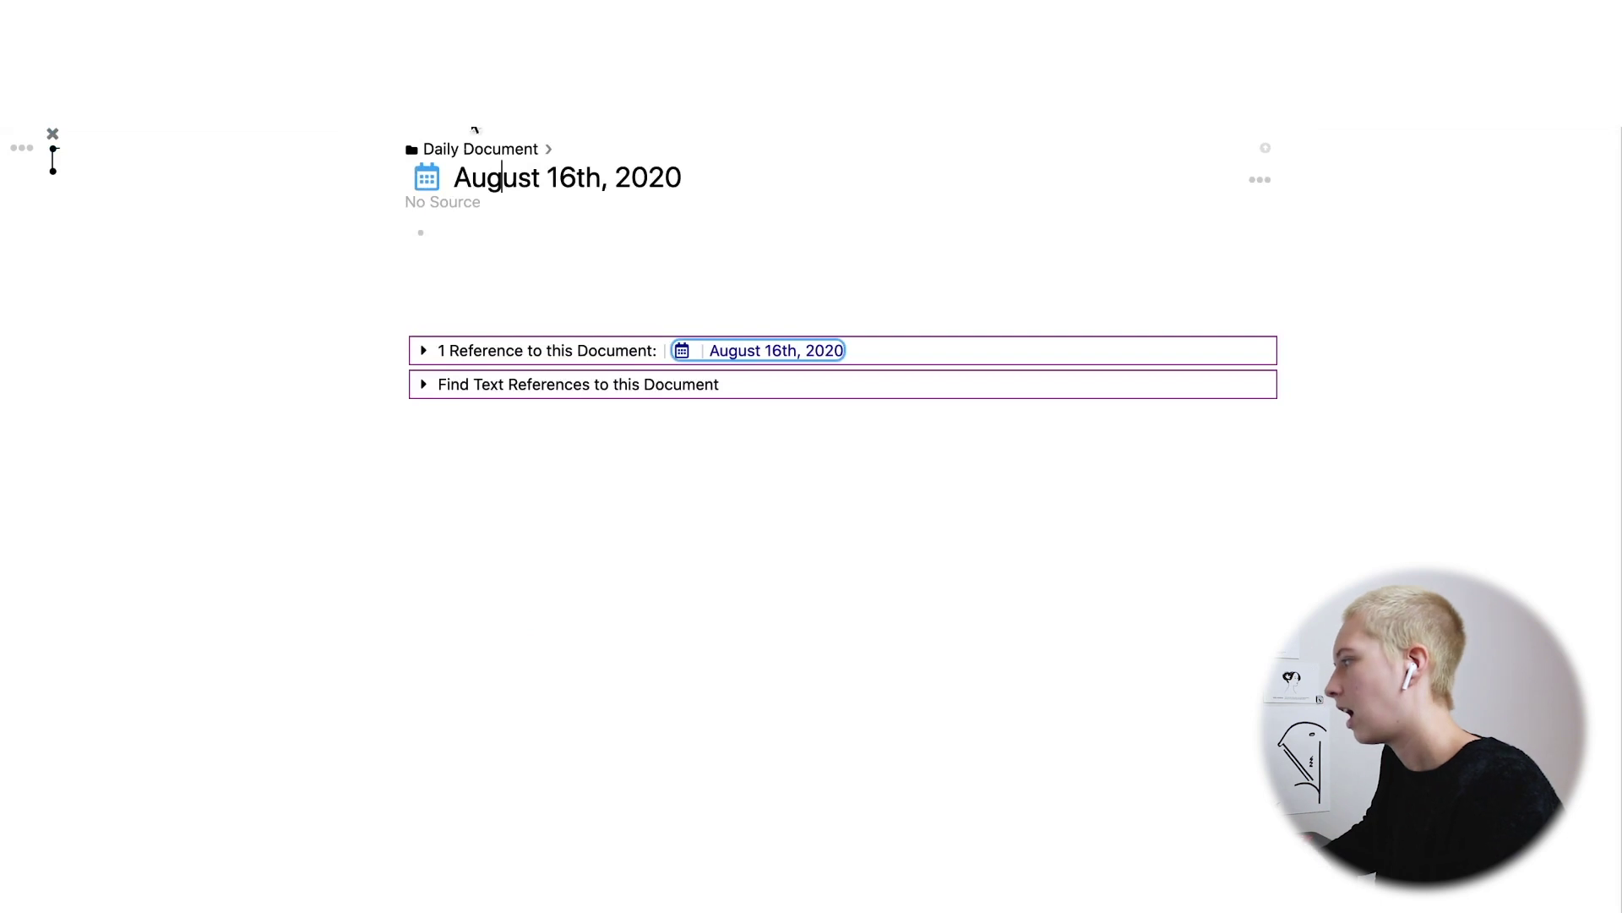
click(454, 150)
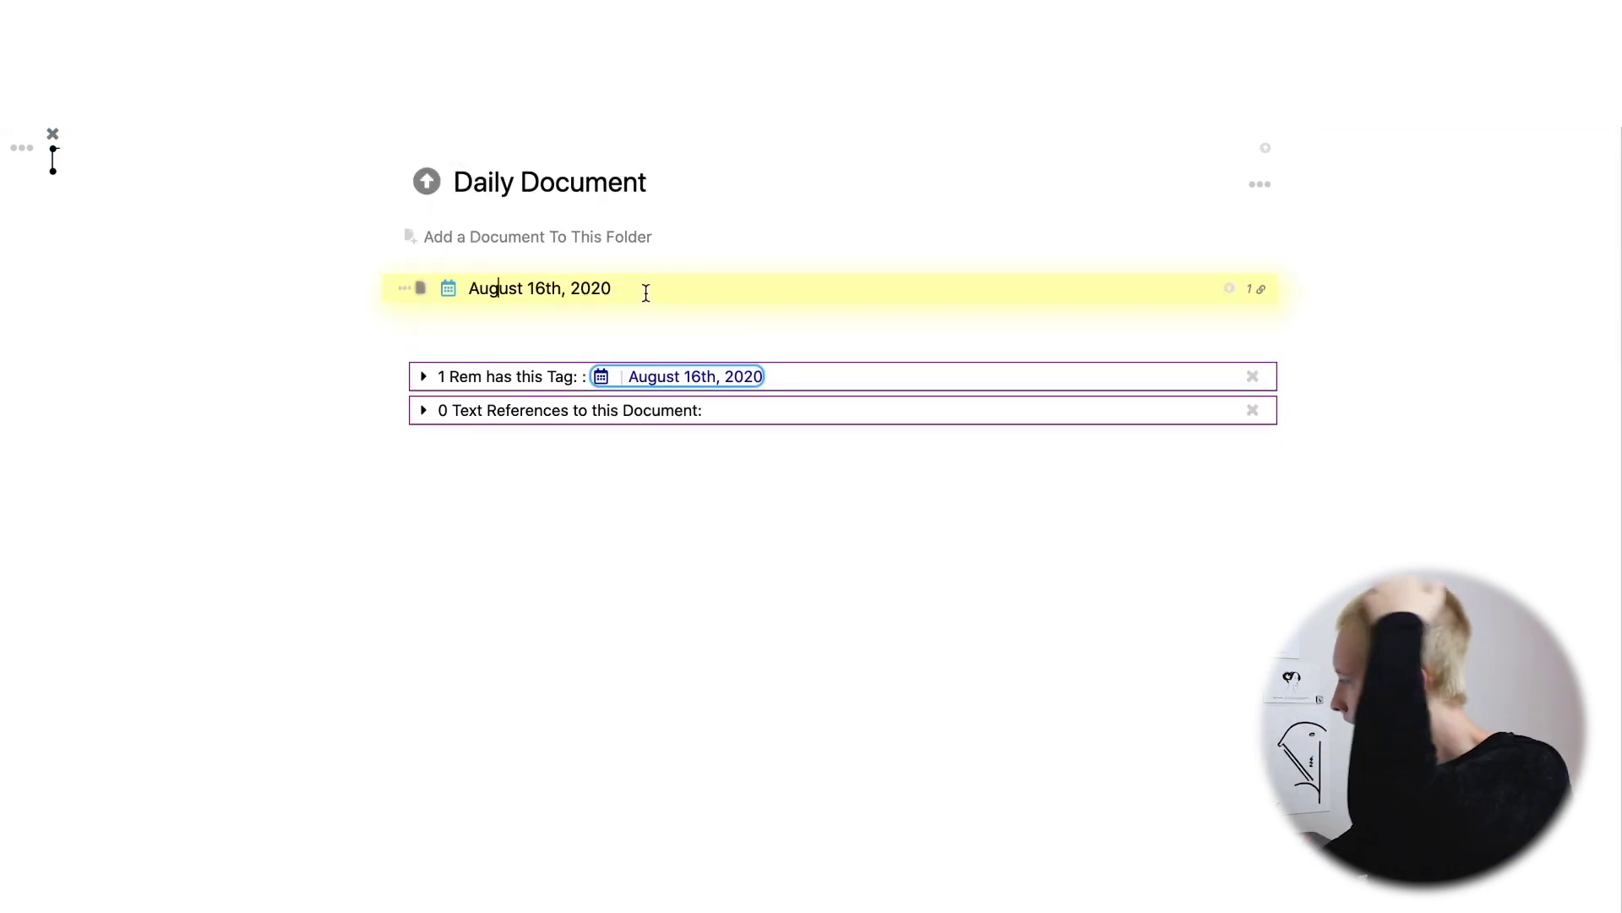
key(Return)
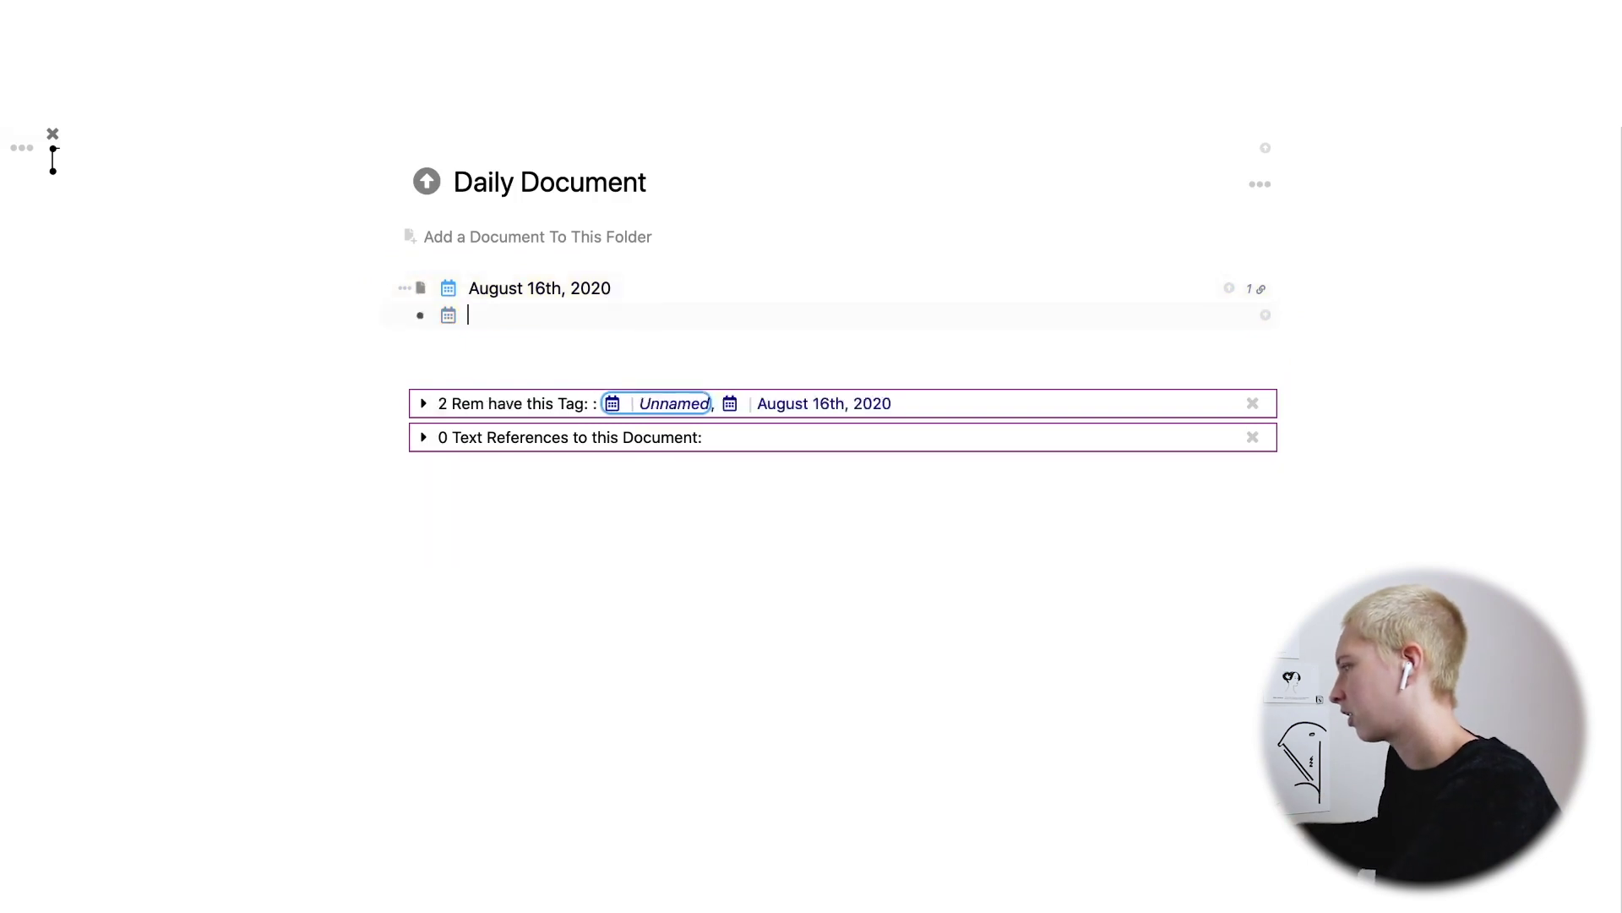
key(Tab)
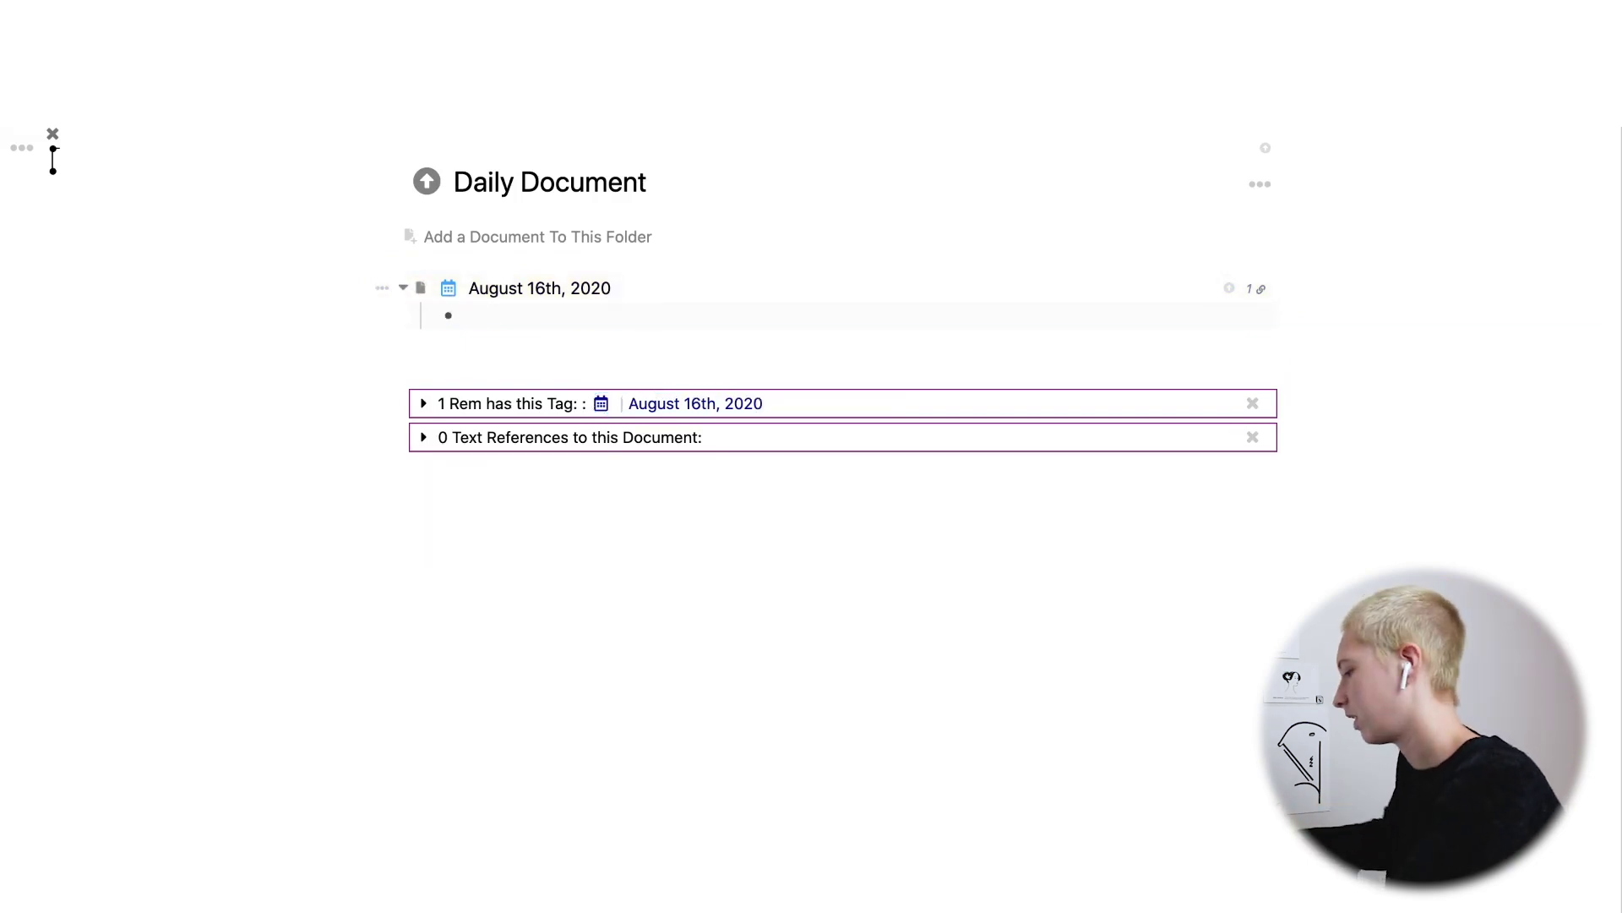
text(/portal)
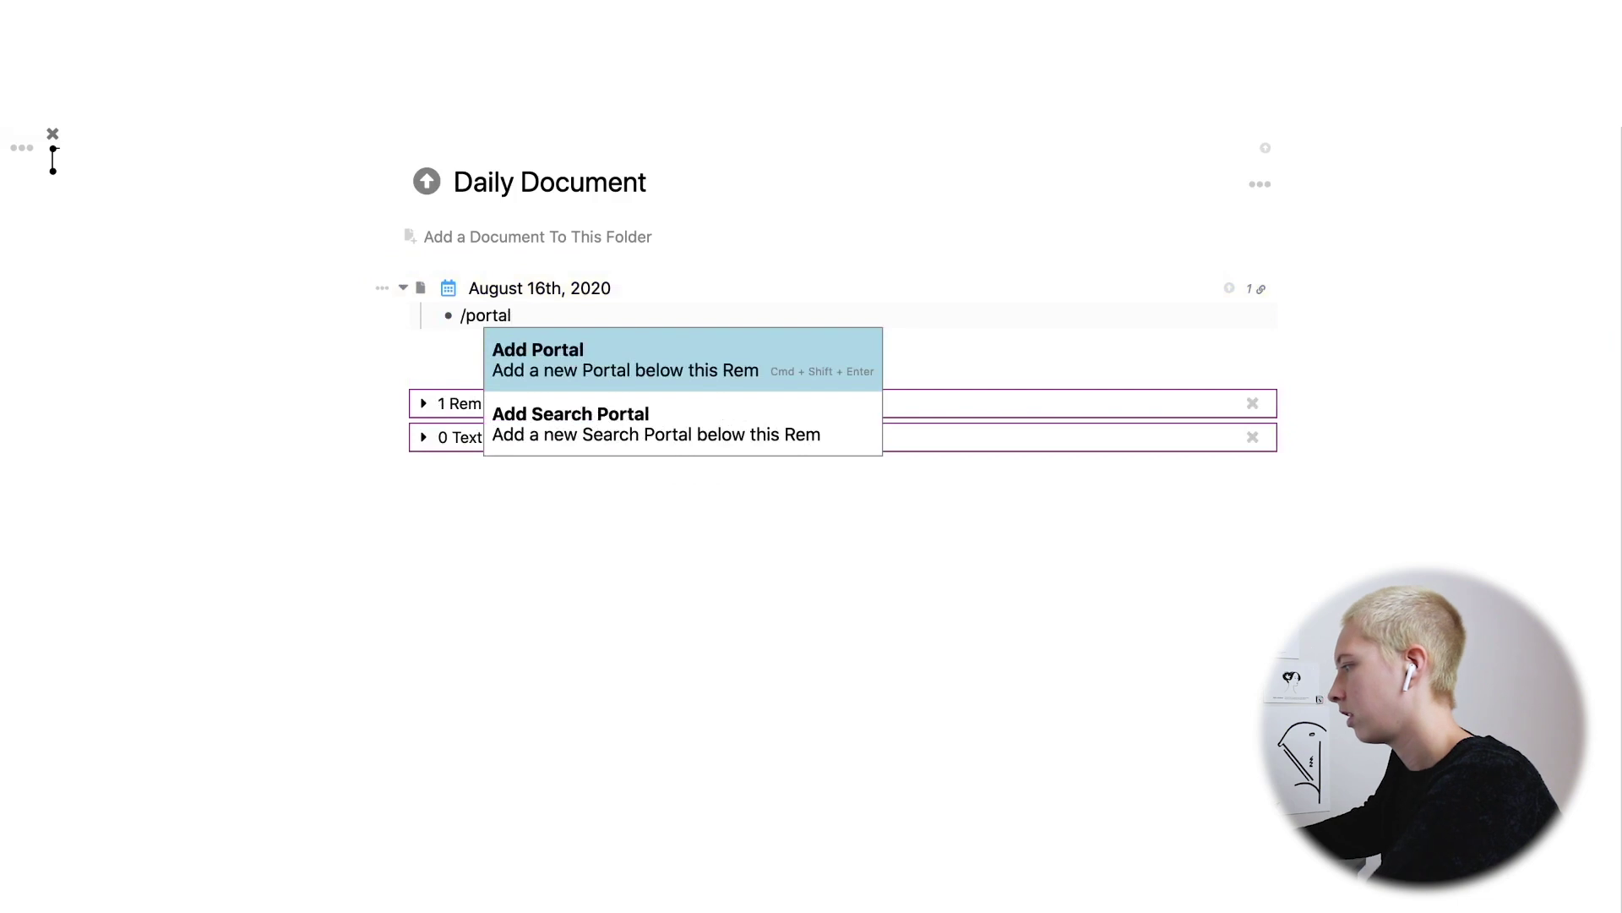
key(Return)
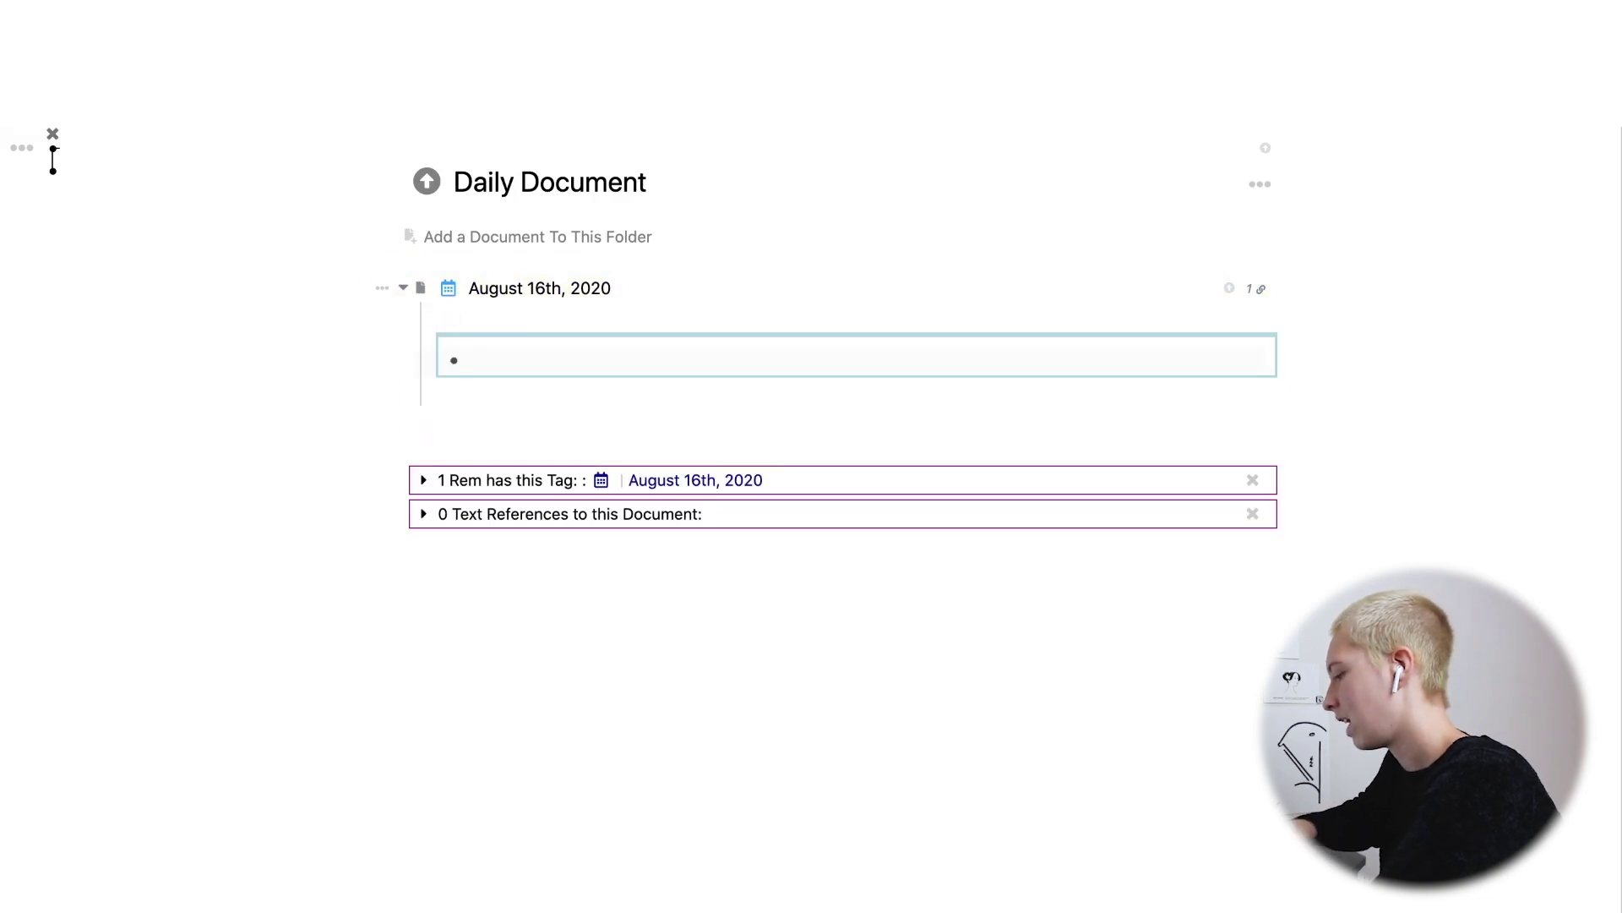
text(Augus)
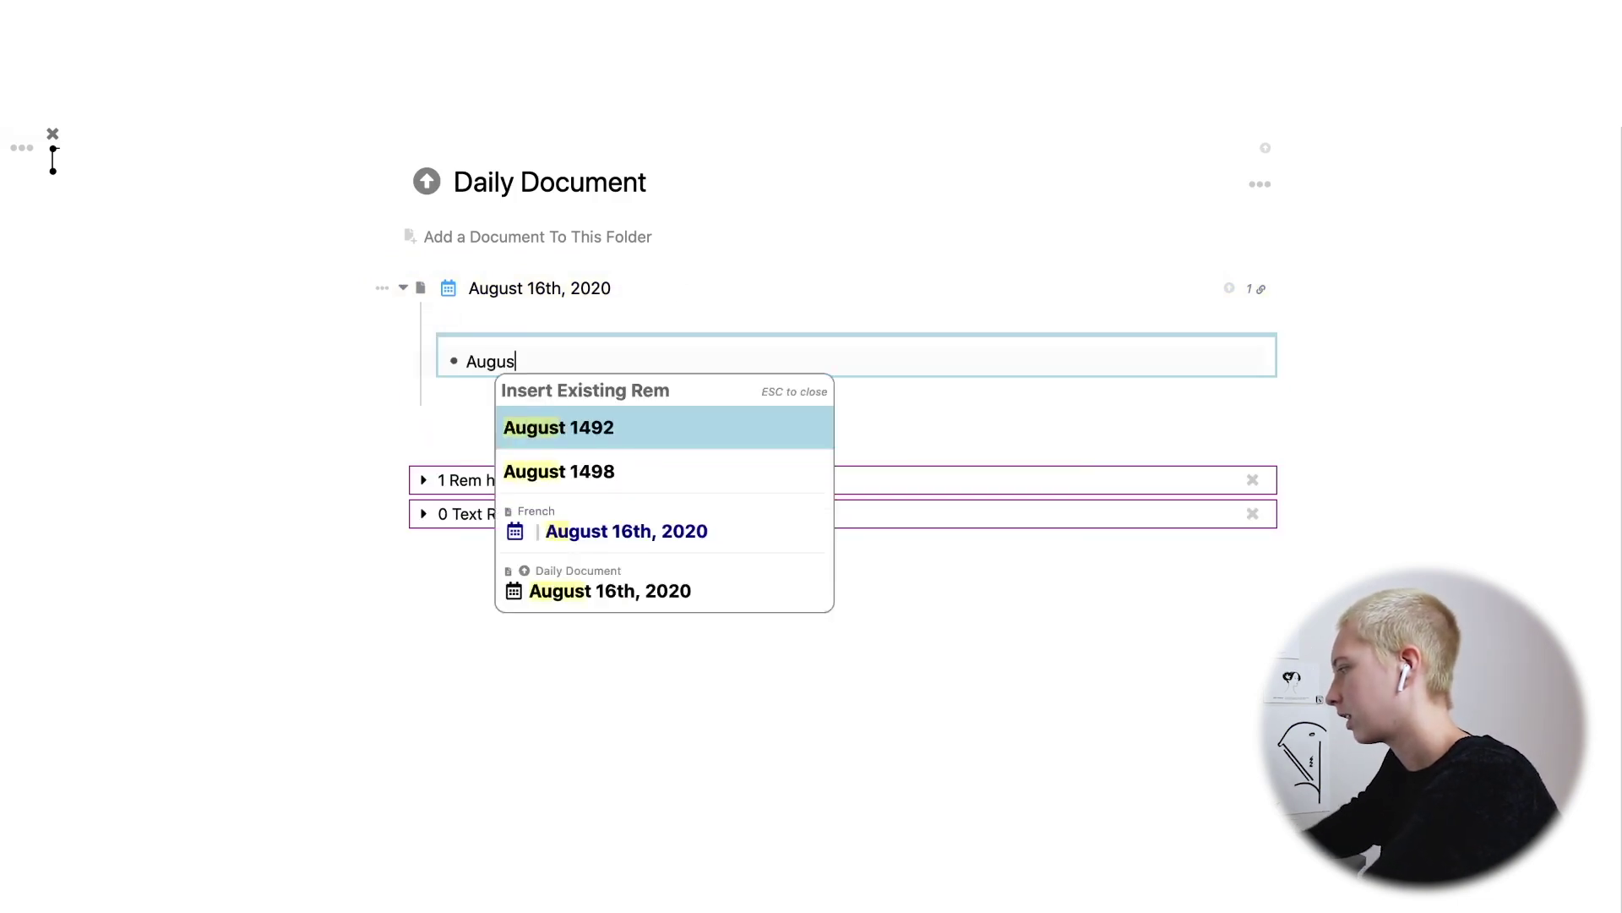
click(651, 525)
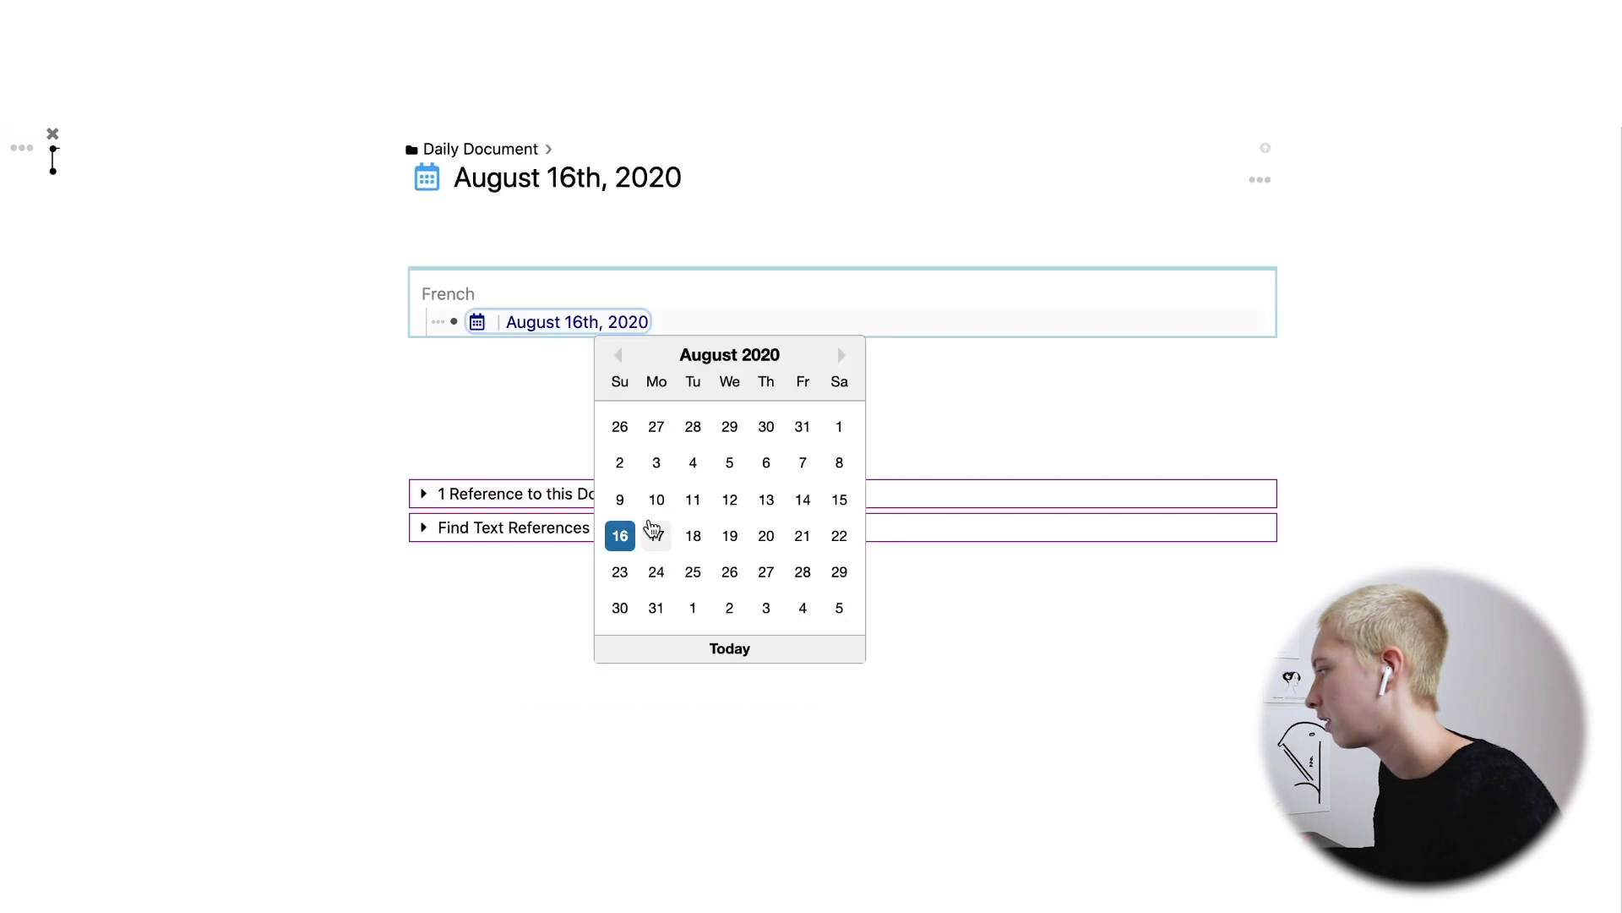
From the Daily Document folder, add the note "This is an example of some notes!" under the French date entry inside the portal.
click(491, 148)
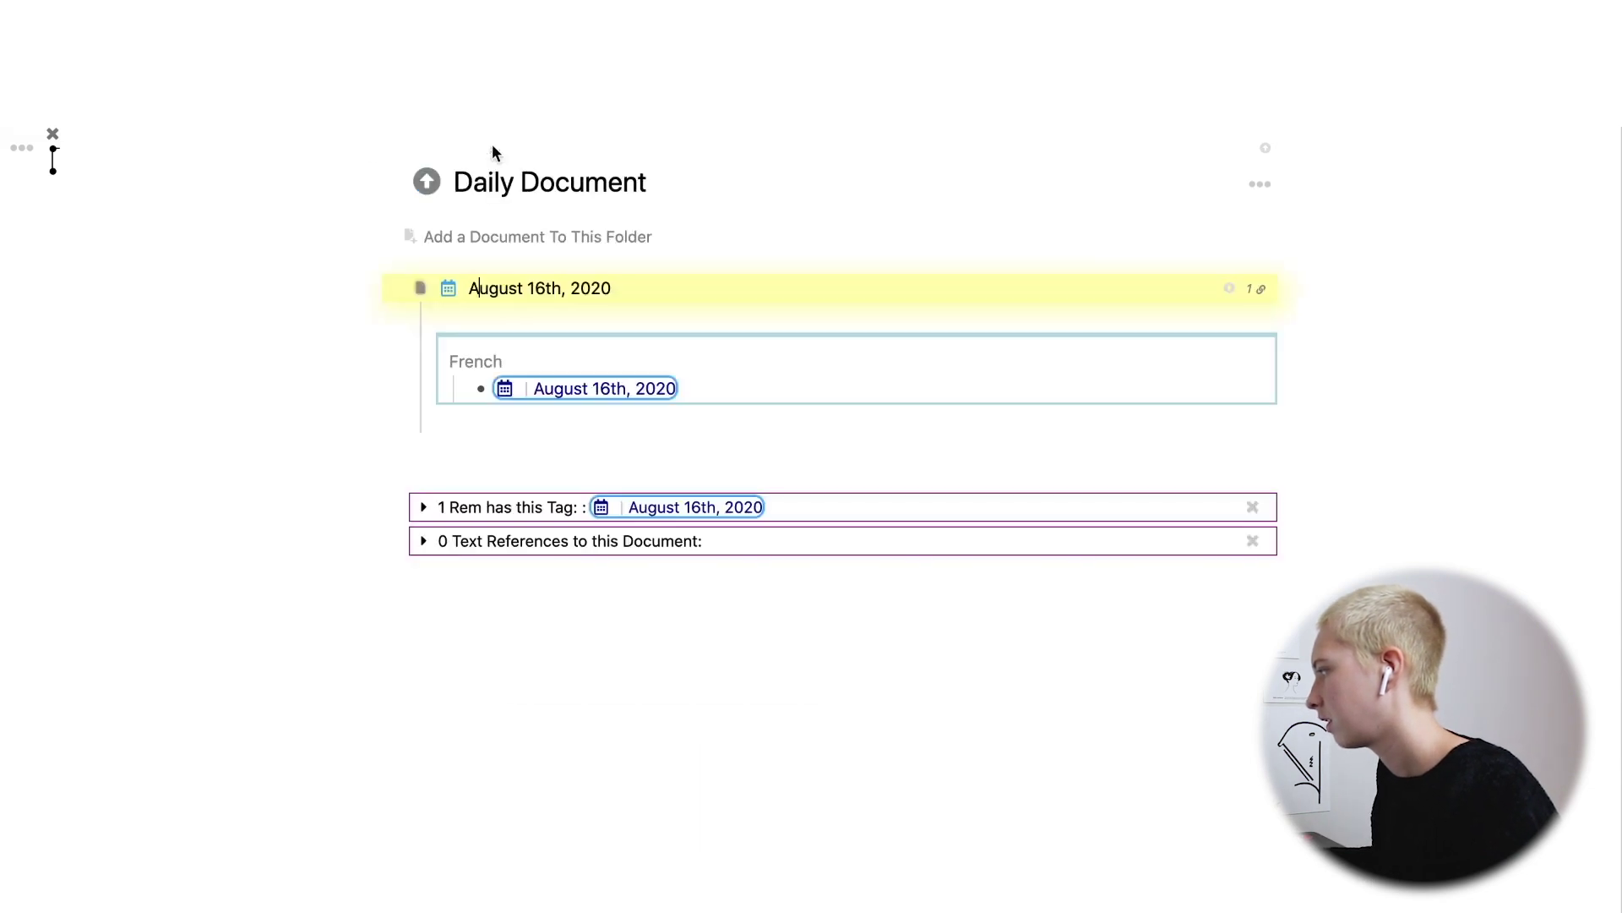
click(703, 380)
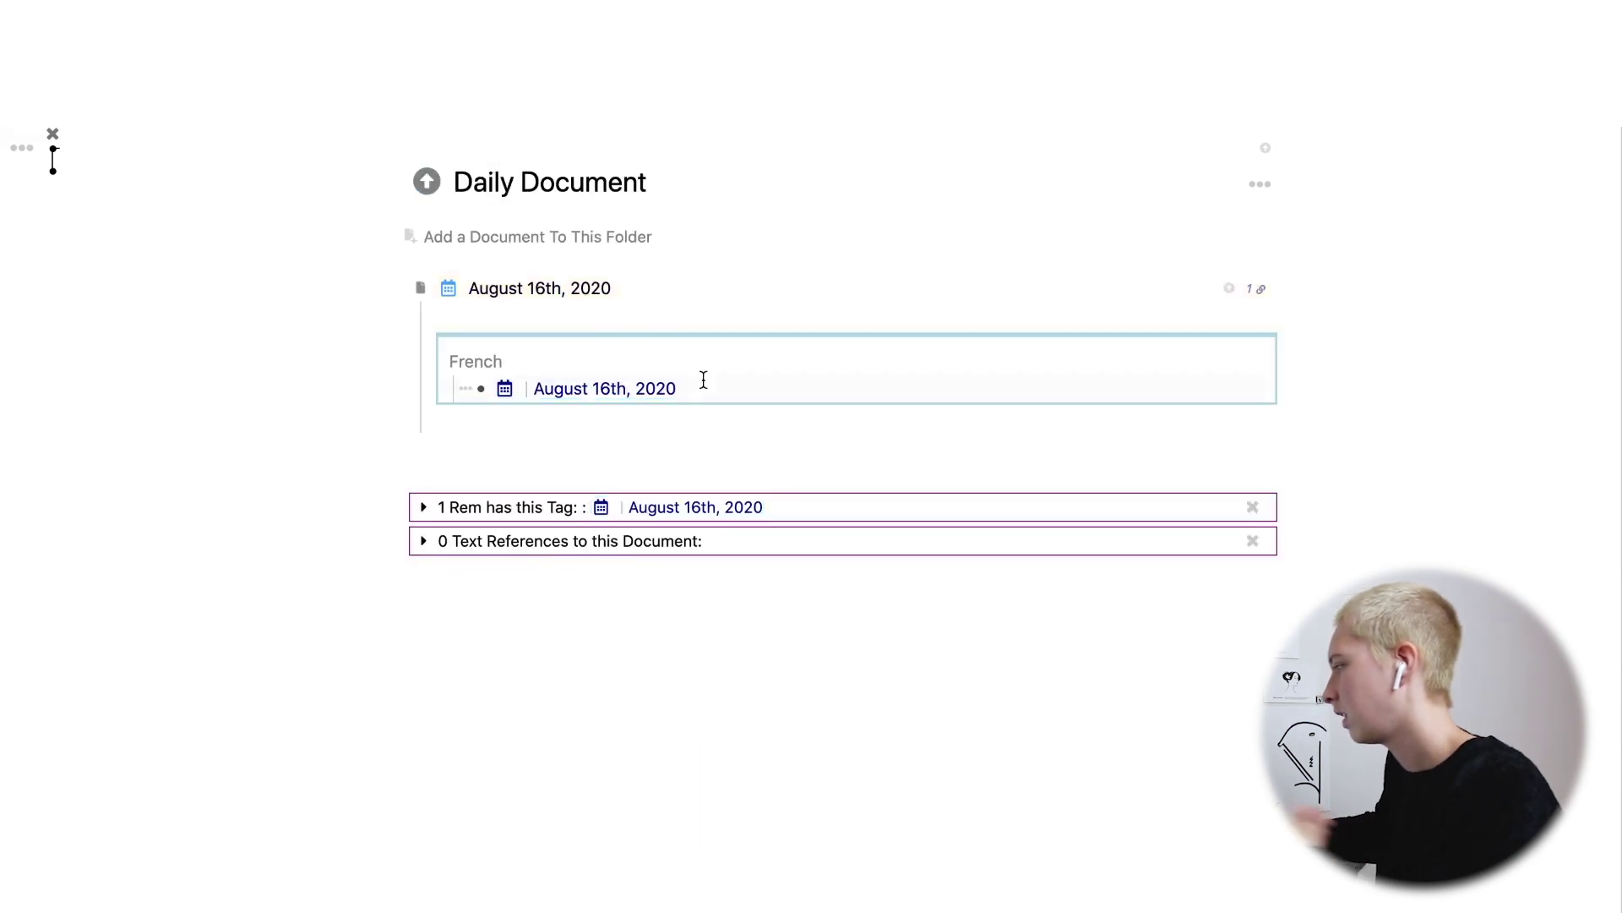
key(Return)
key(Tab)
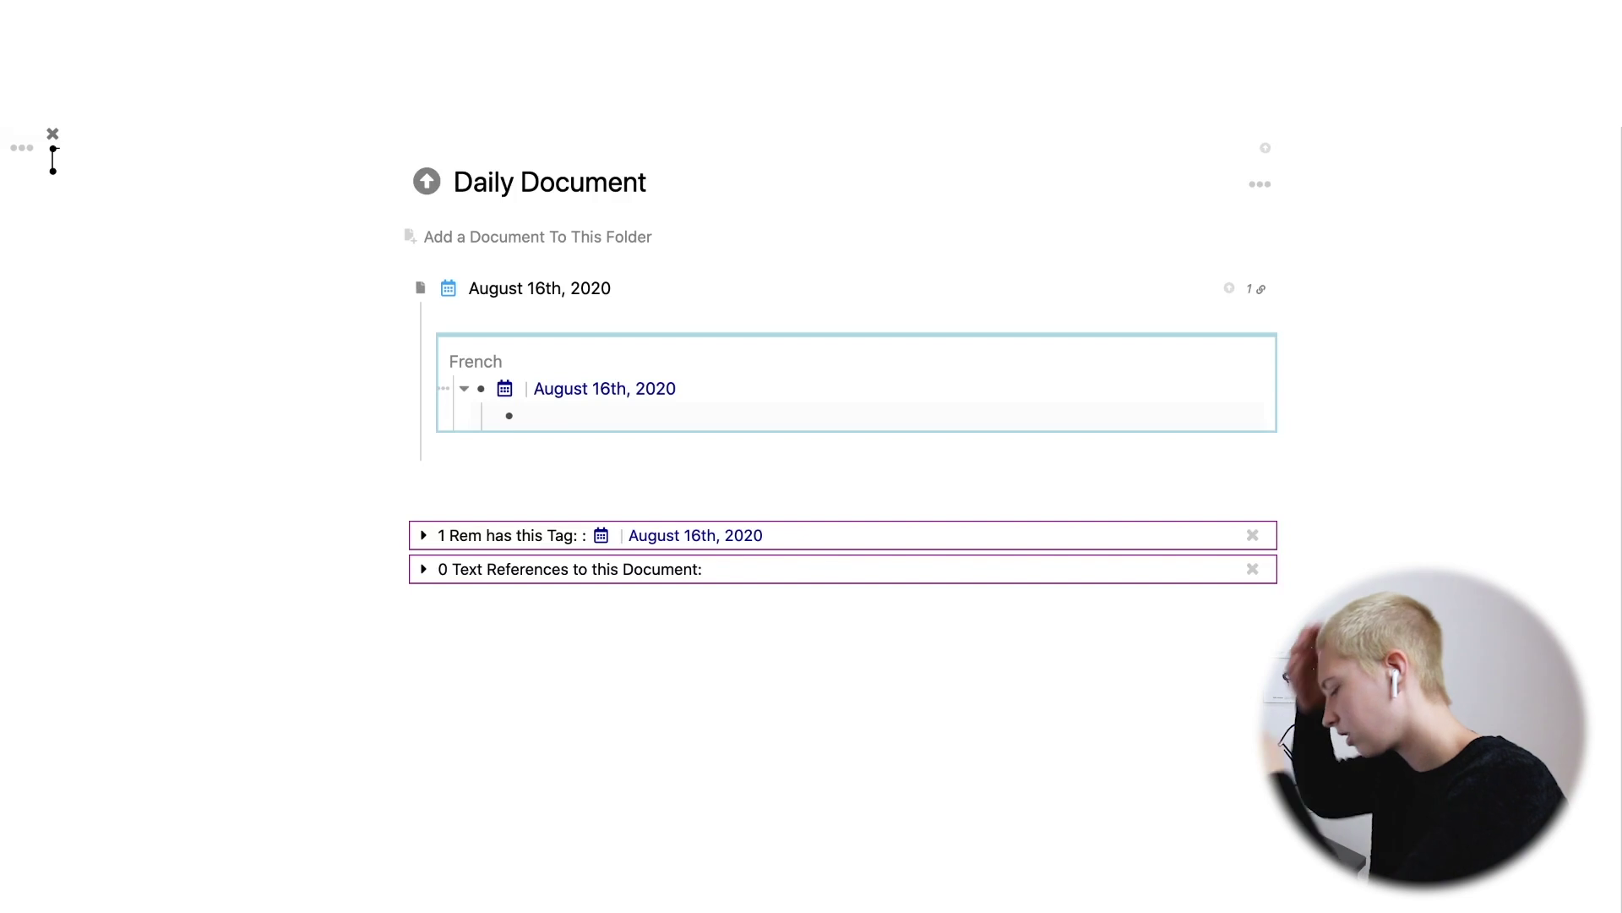
text(Th)
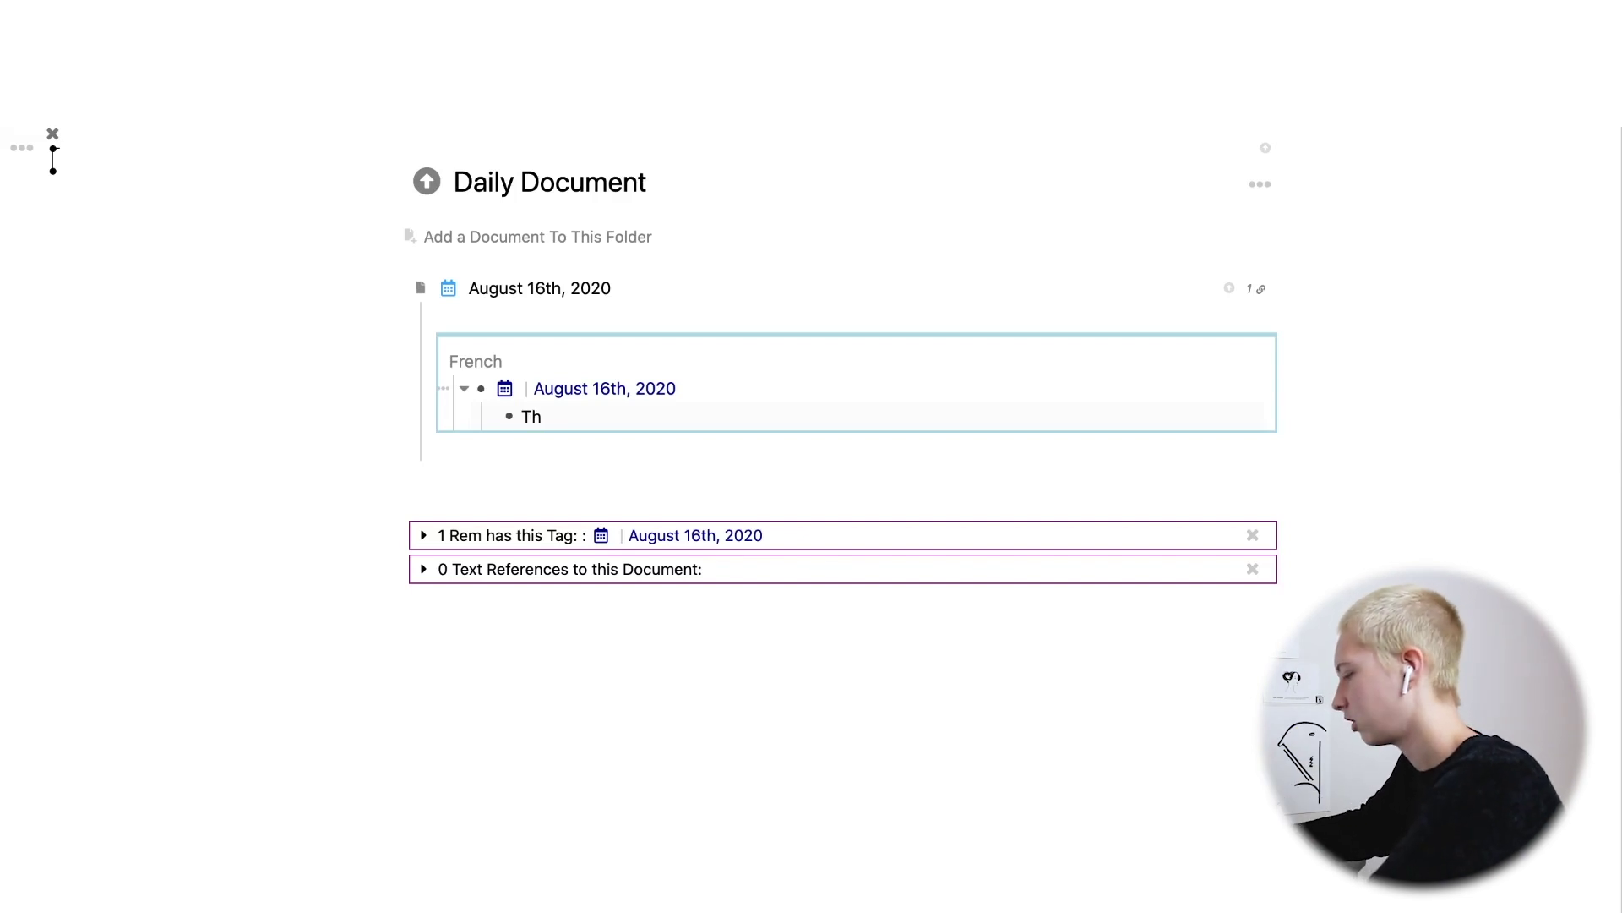
text(is is an ex)
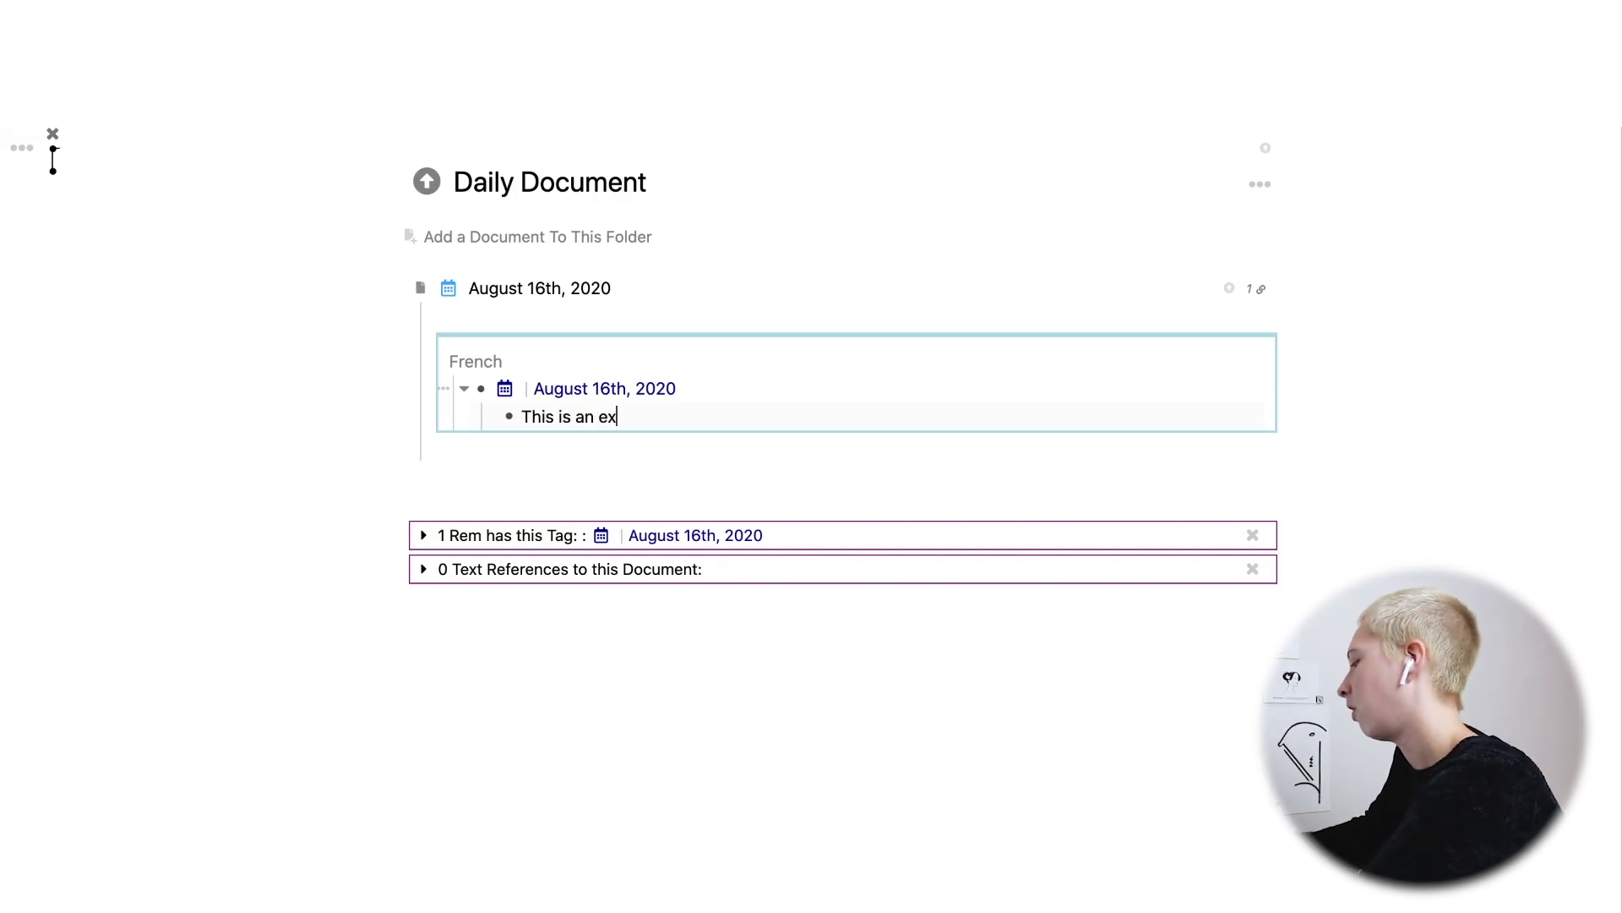
text(ample of some )
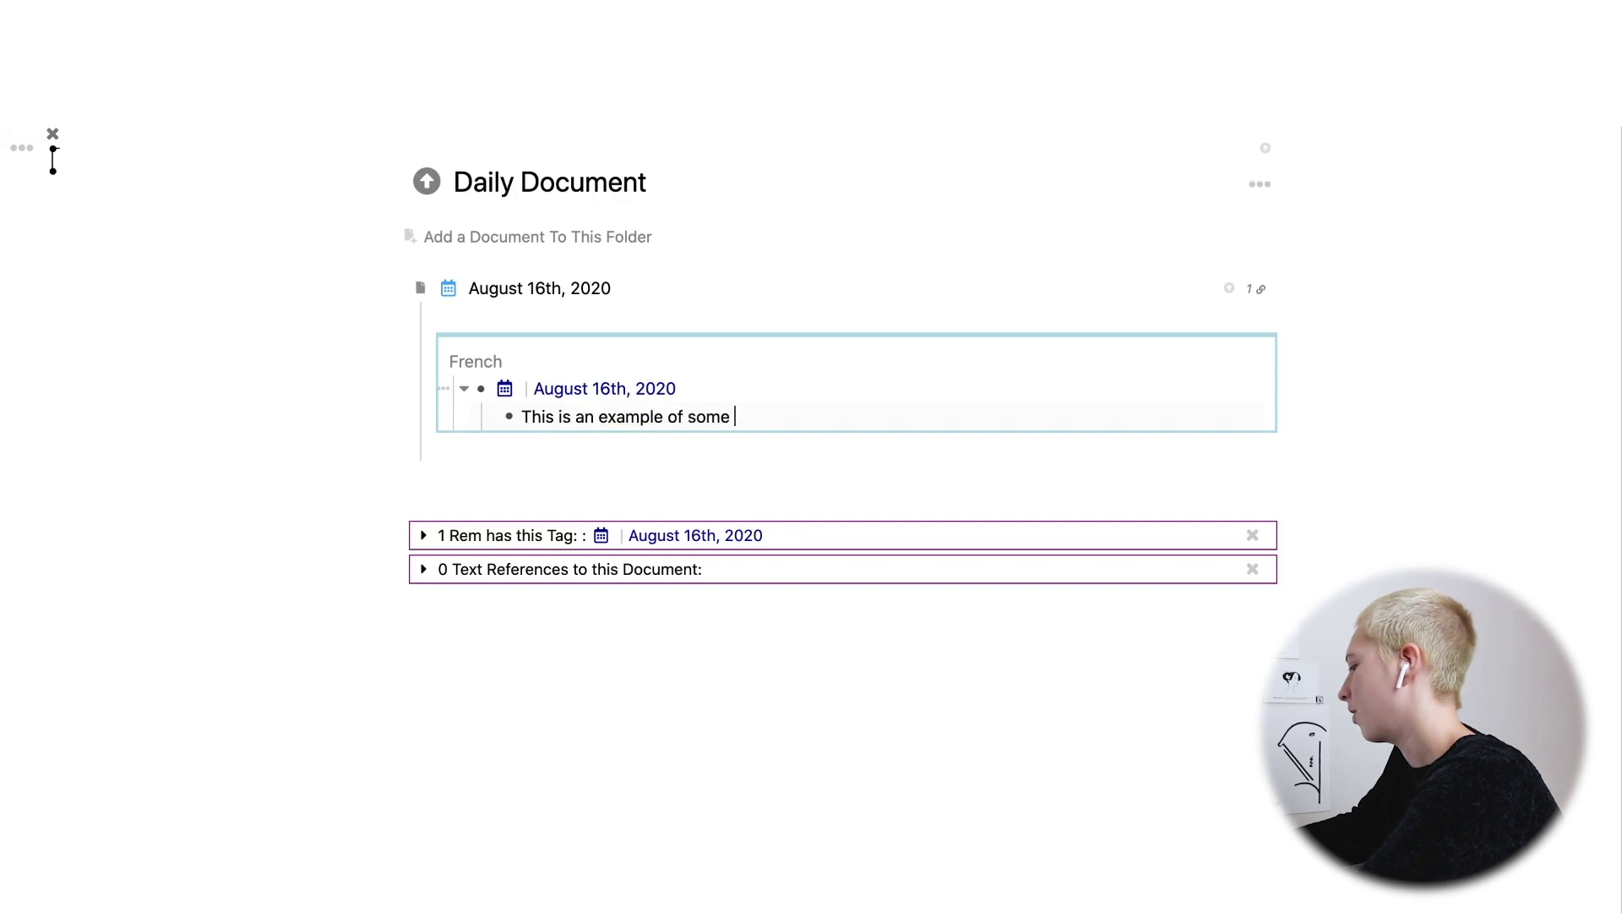
text(notes!)
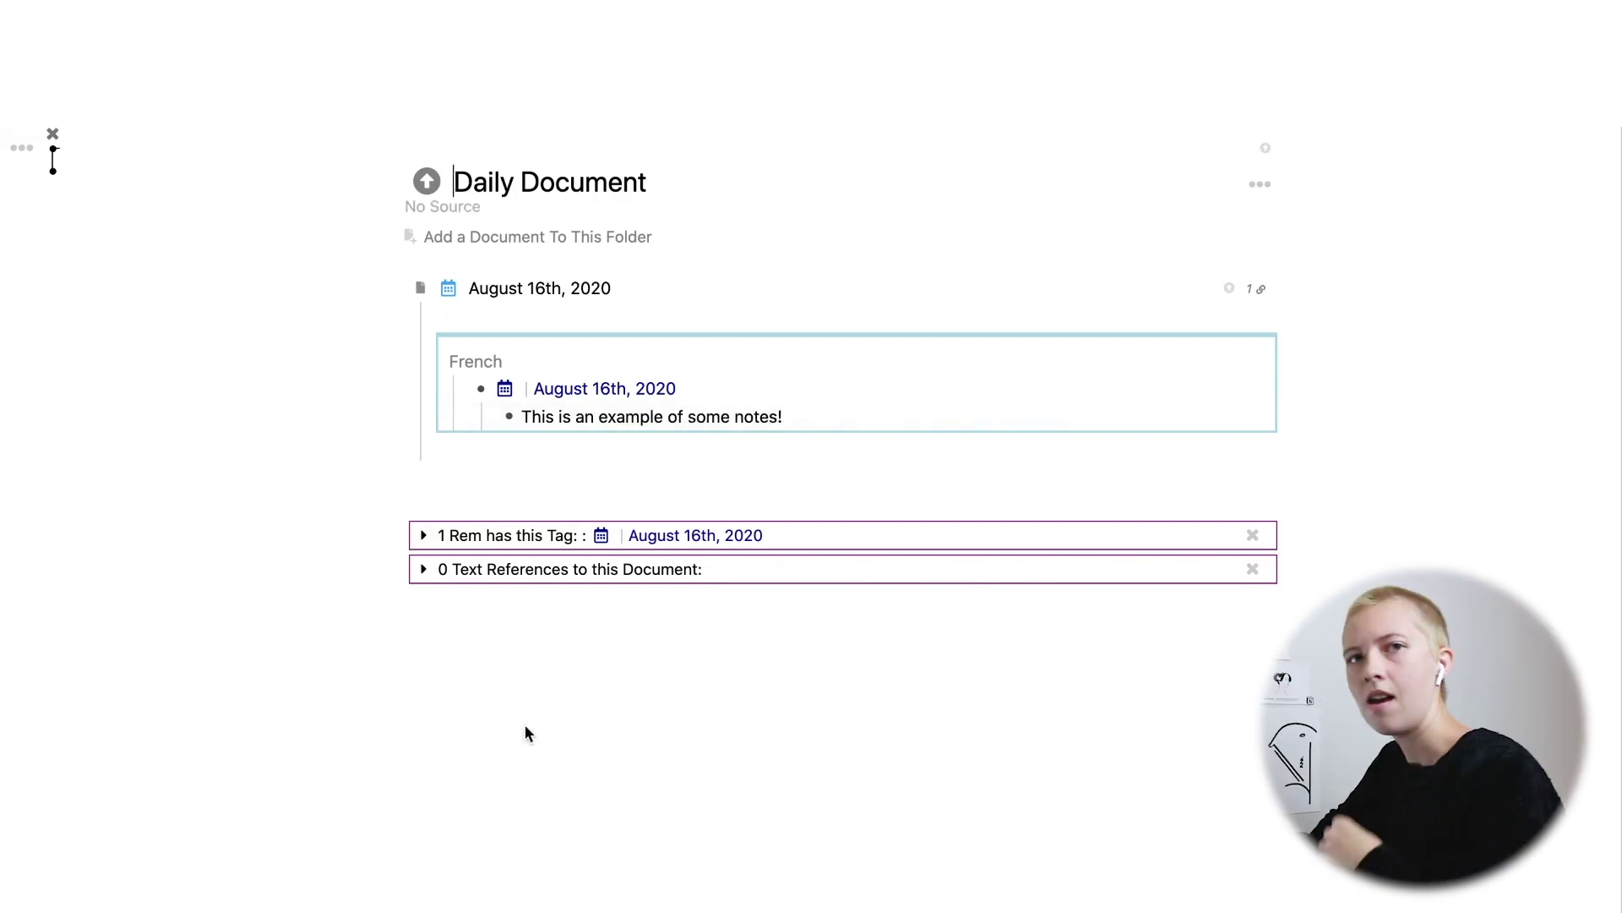
Return to the French document, expand the August 16th, 2020 entry below Homework to check its nested note, and collapse it.
click(22, 147)
click(92, 366)
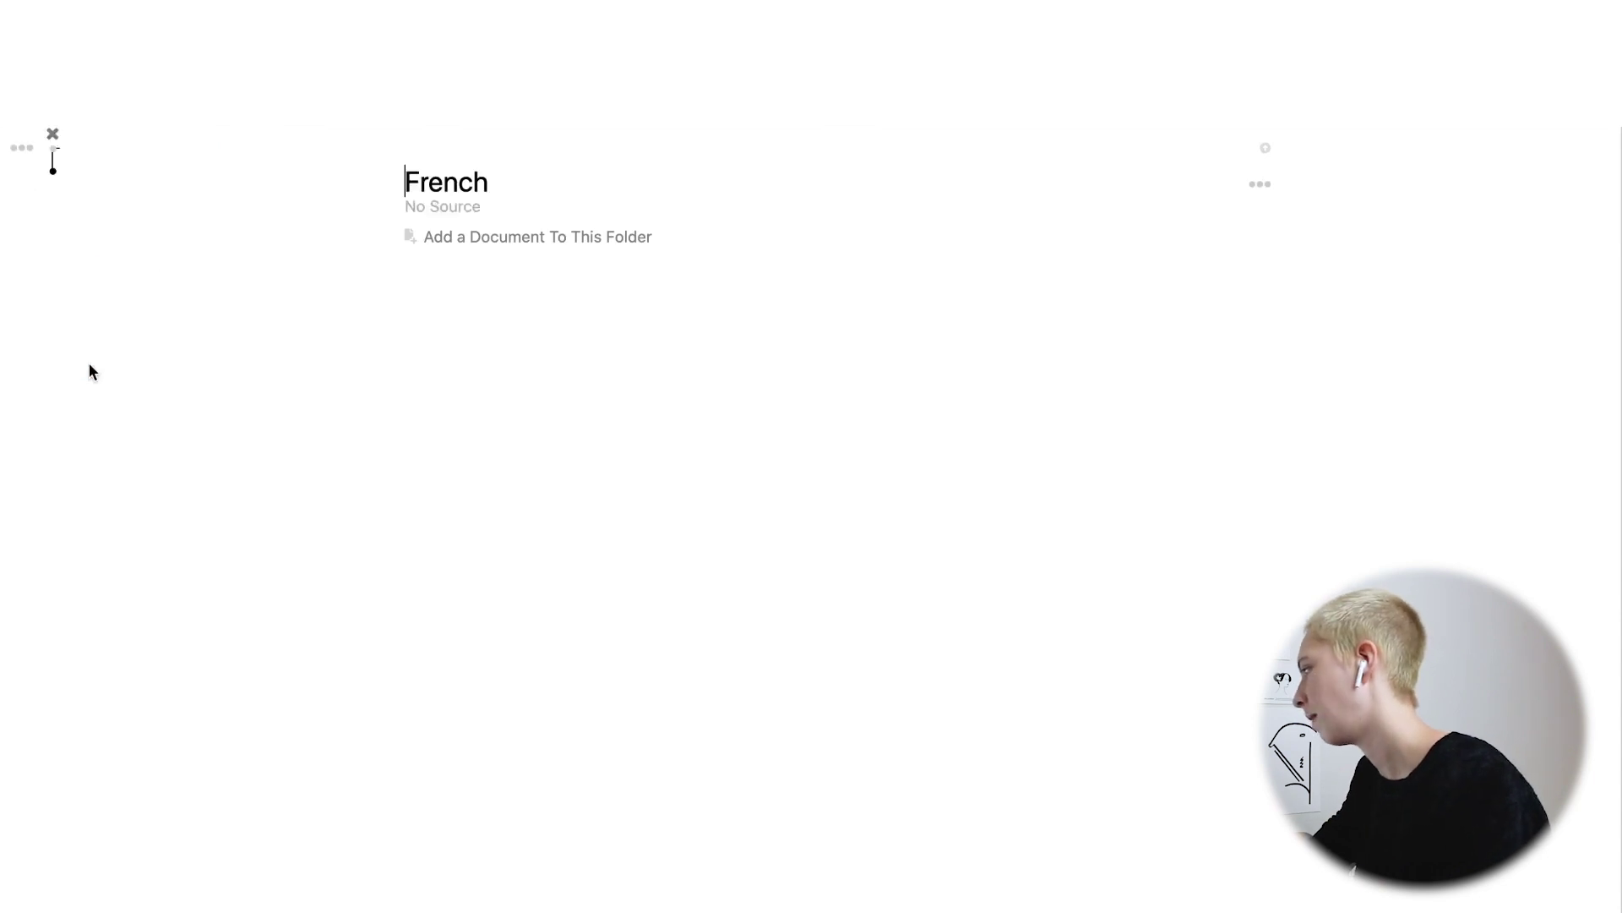
scroll(712, 456, down, 20)
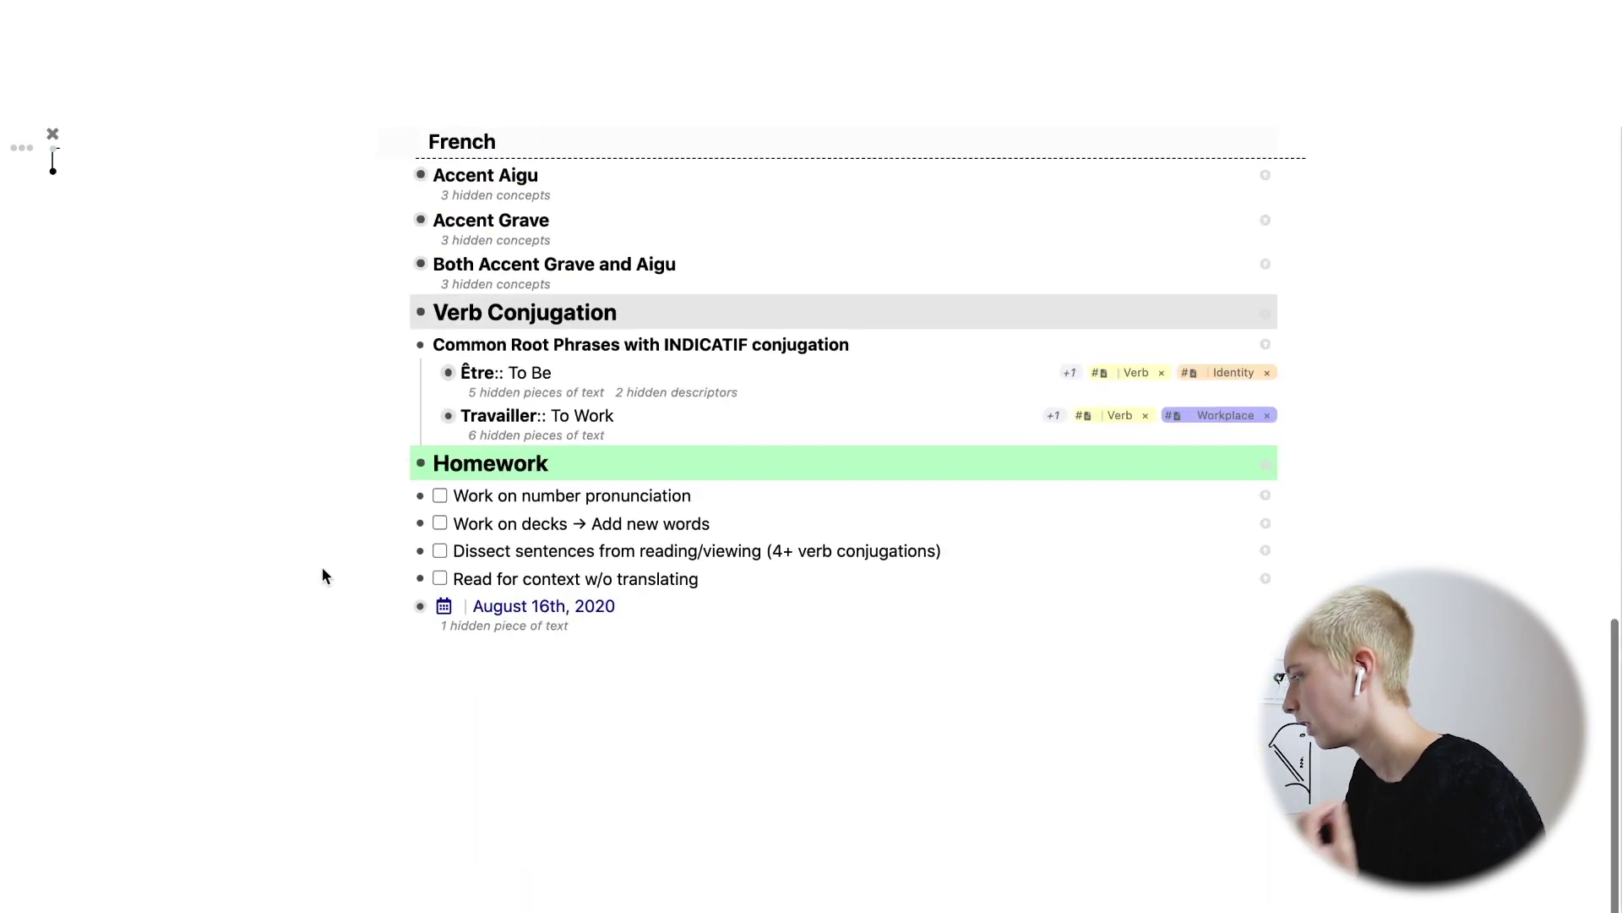
click(403, 607)
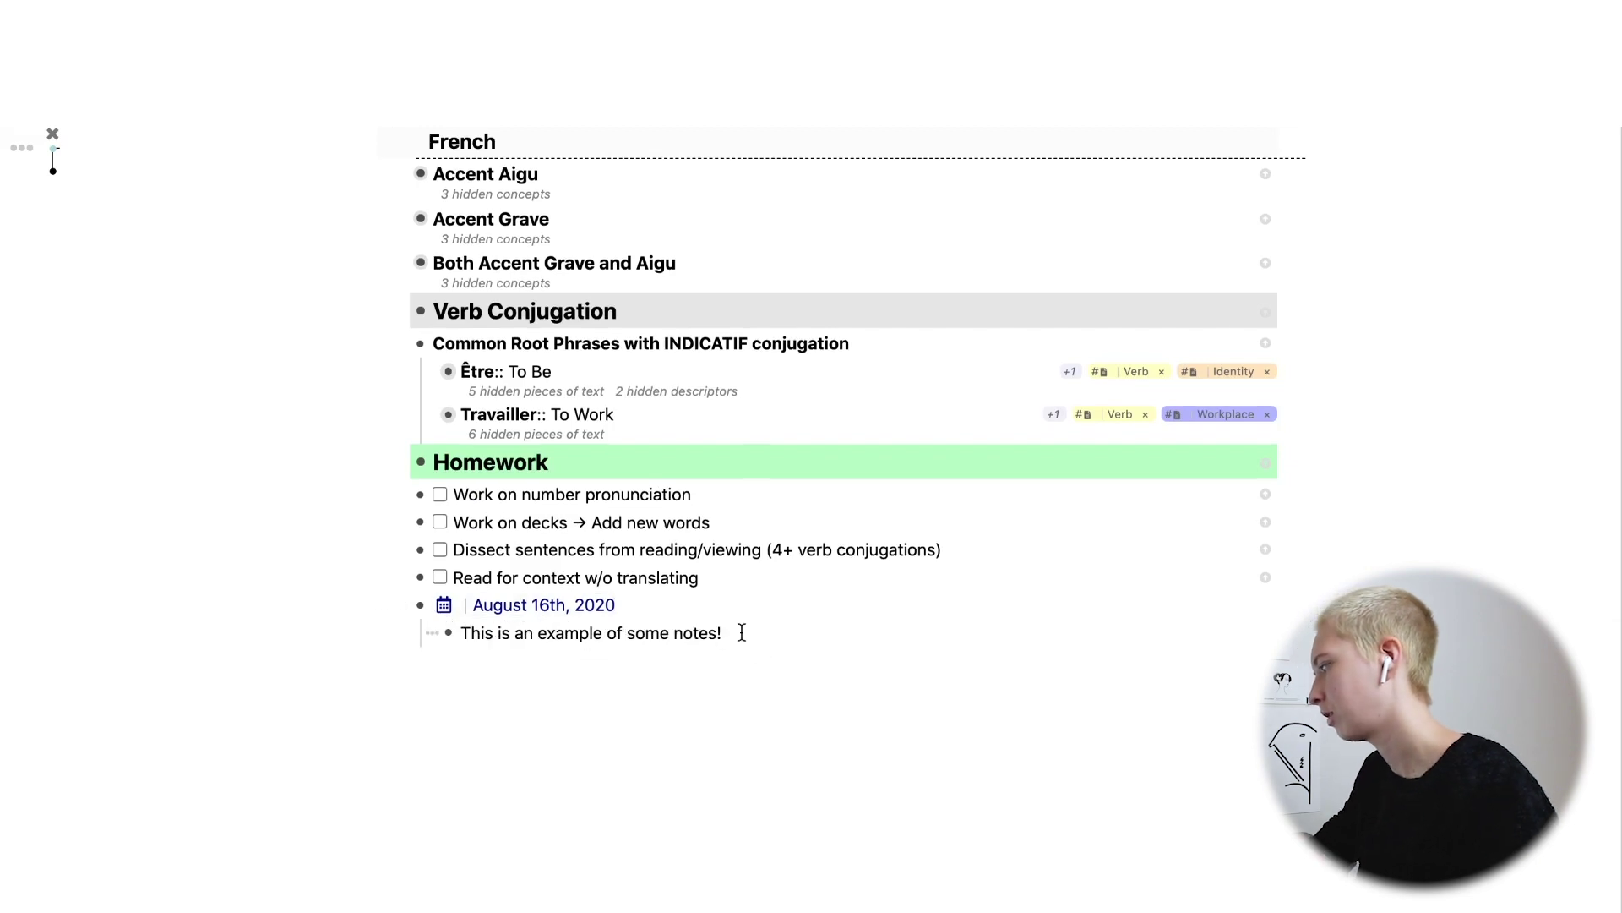
click(402, 607)
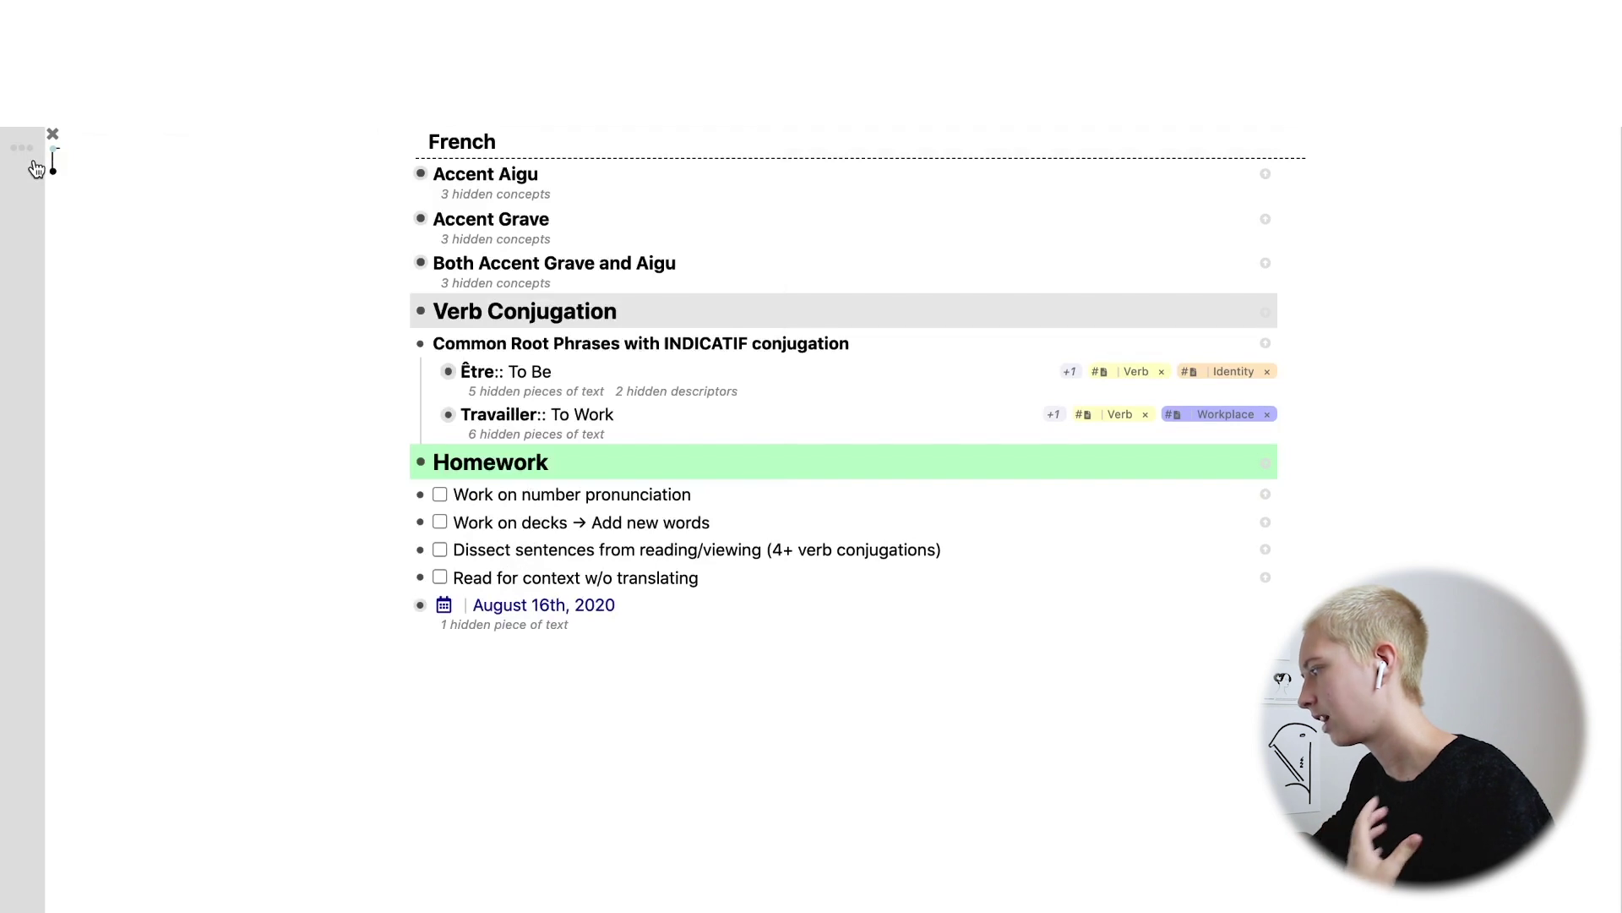
Reveal the note nested under August 16th, 2020 in the French document, and hide it again.
mouse_move(35, 169)
mouse_move(127, 393)
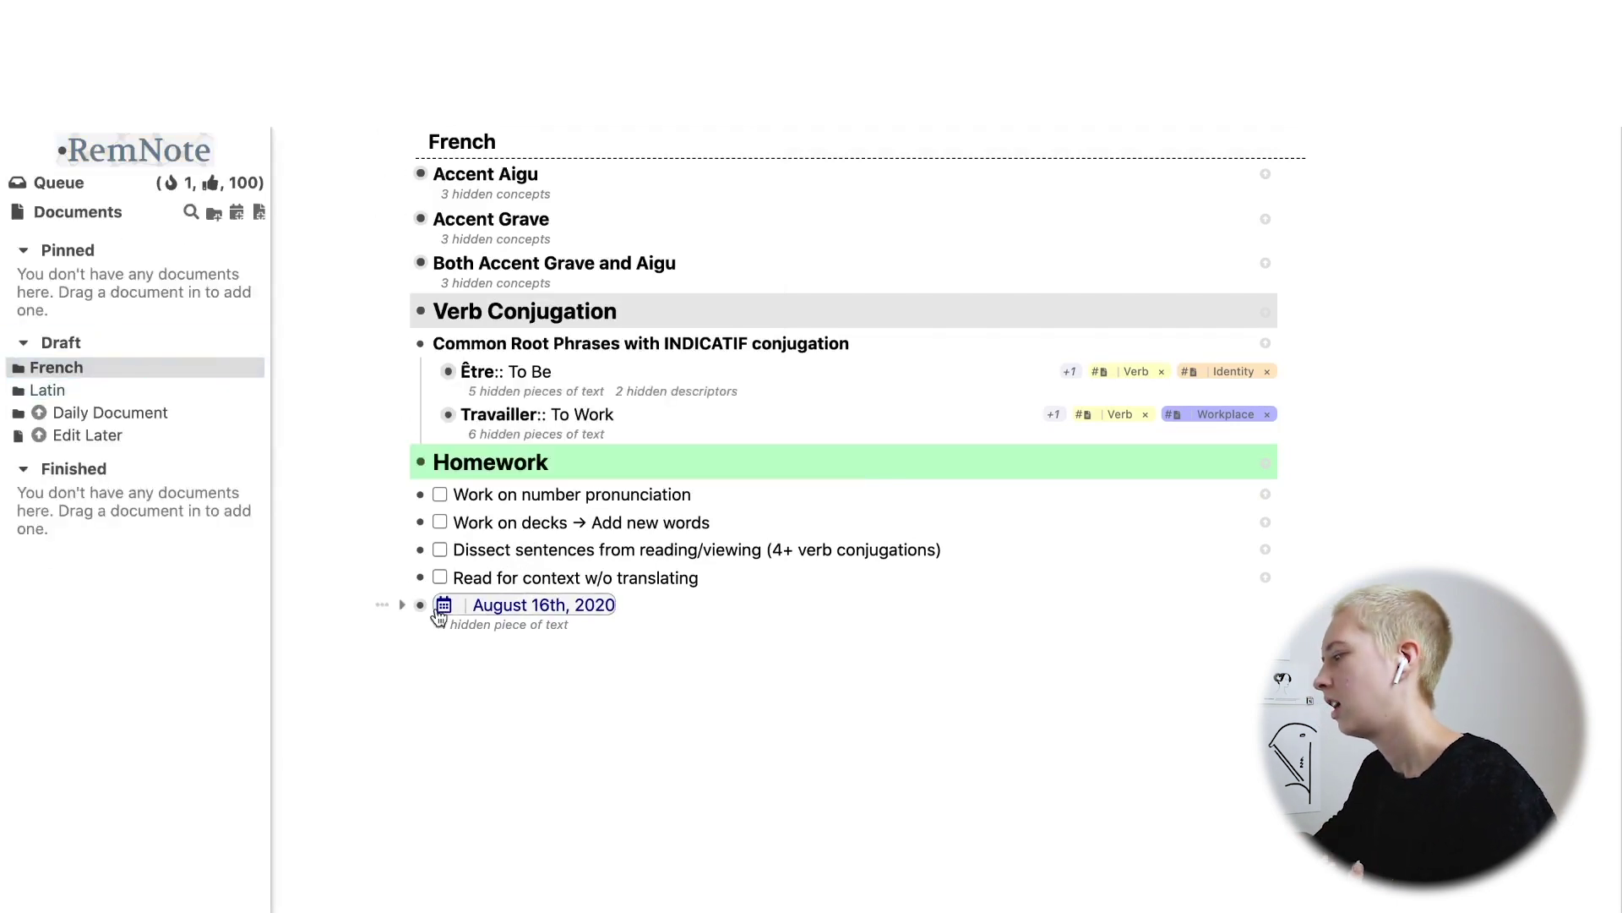
click(403, 605)
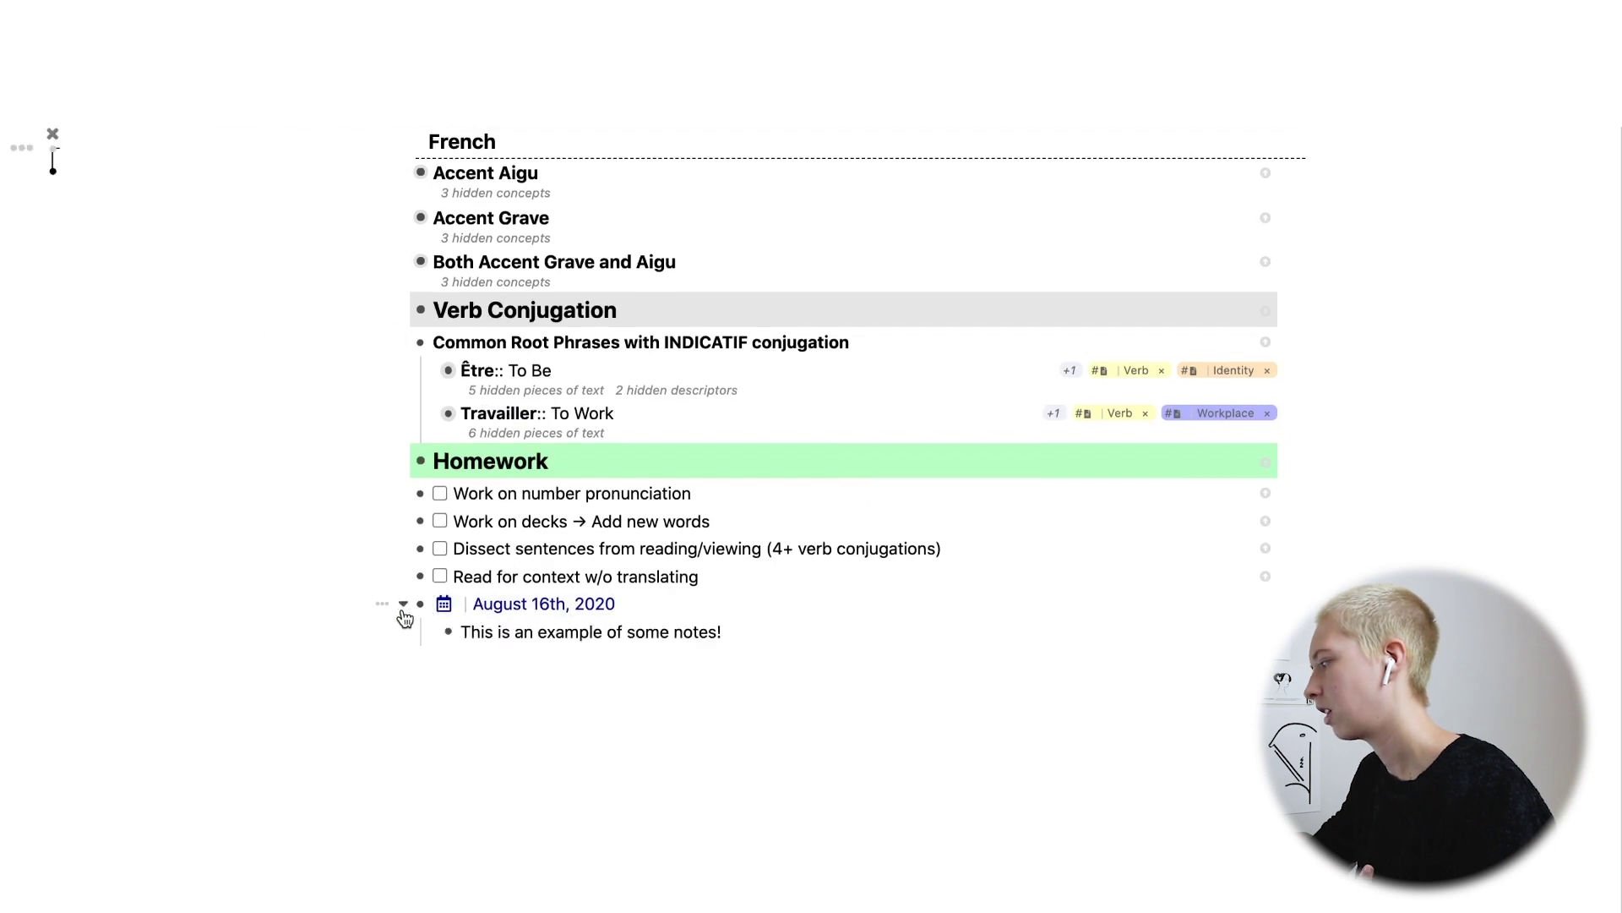
click(403, 605)
Try embedding the Daily Document folder as a portal below August 16th, 2020, and undo the insertion.
key(Return)
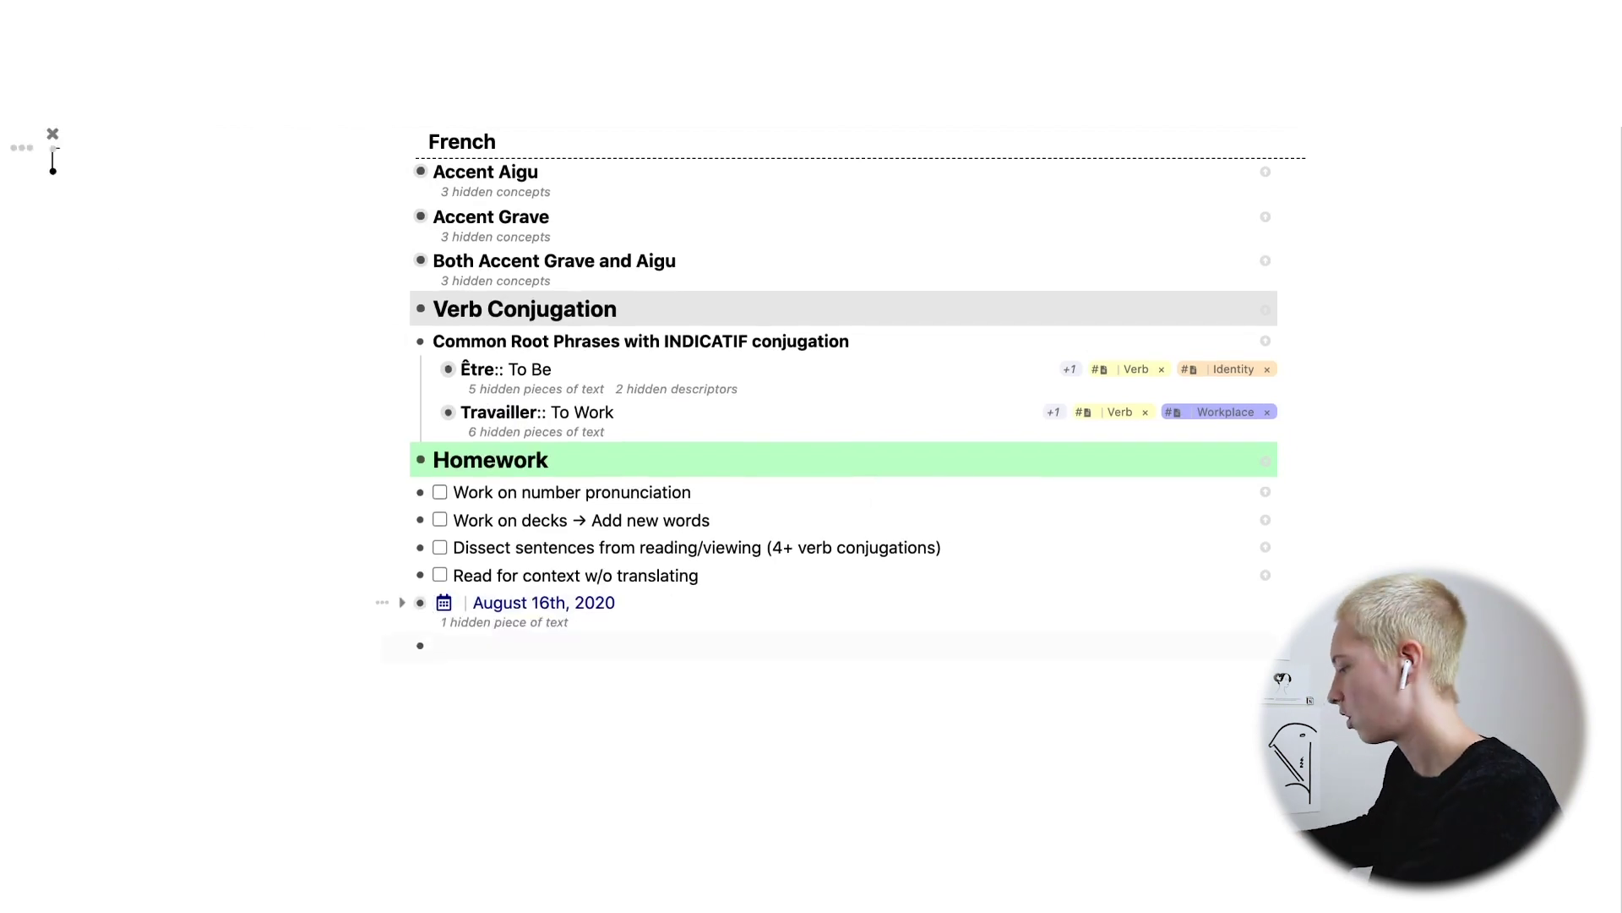
text(/porta)
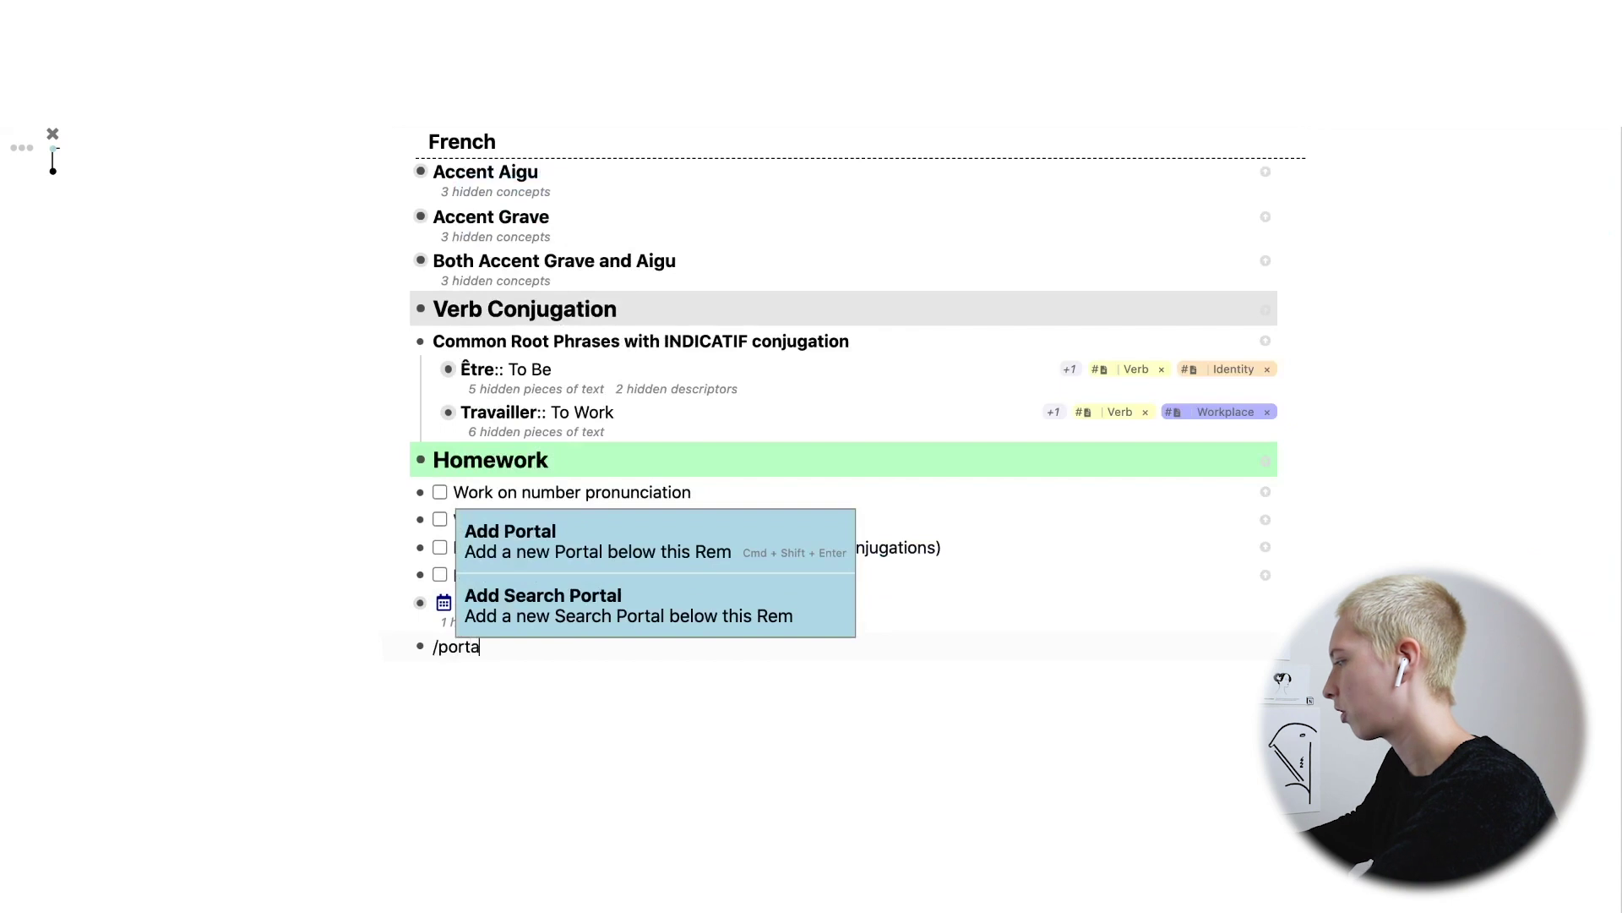
text(l)
click(710, 536)
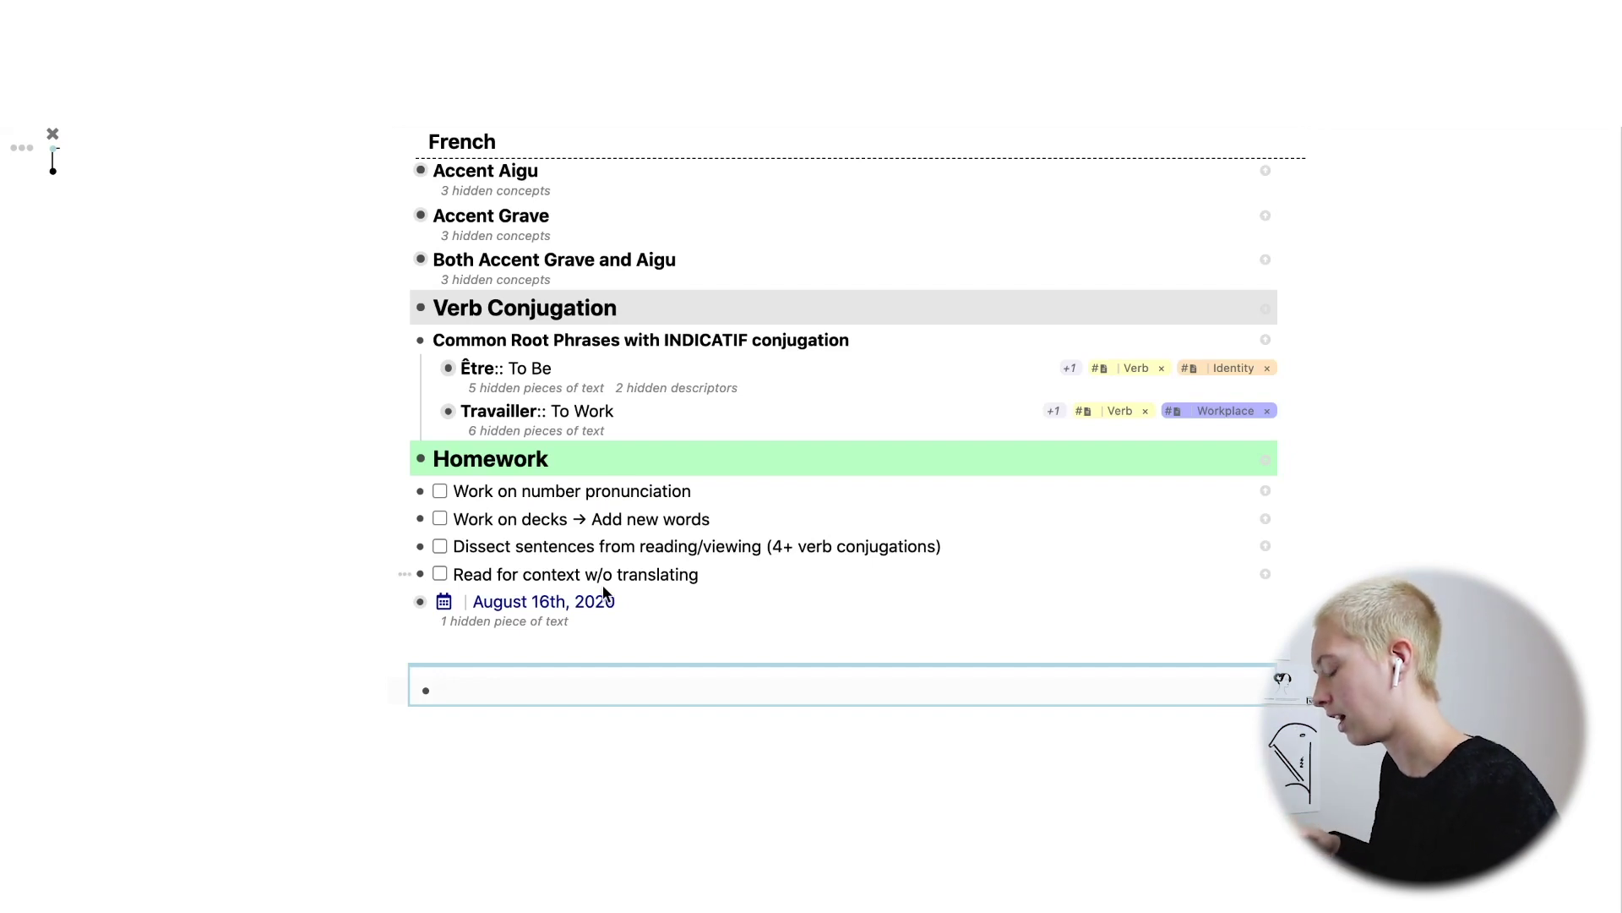
text(Daily)
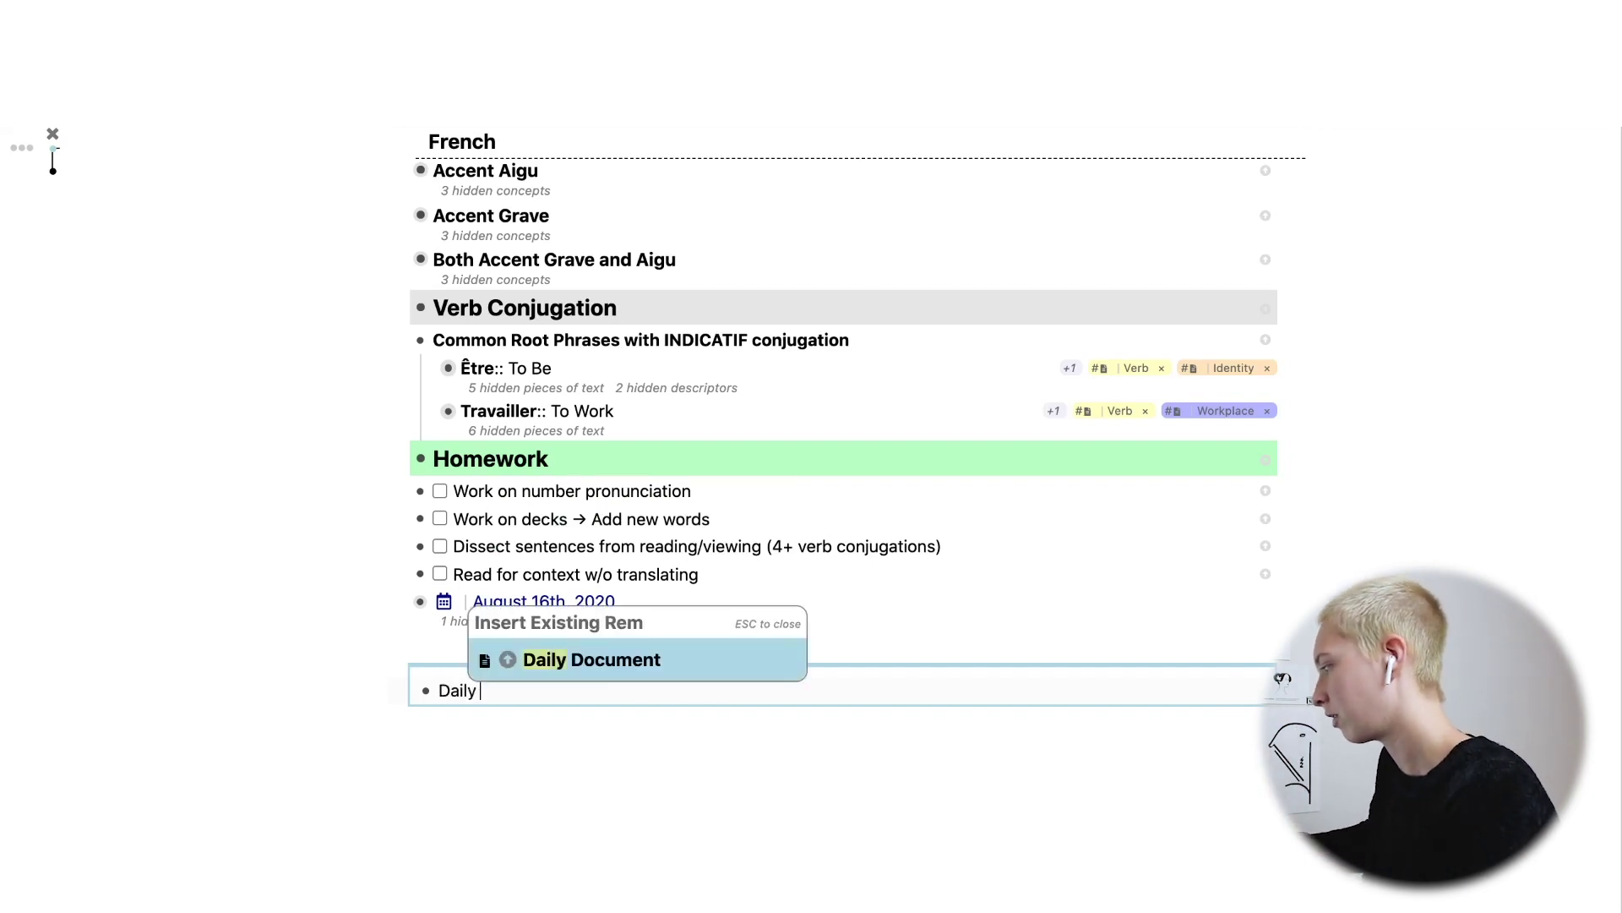
key(Return)
click(409, 690)
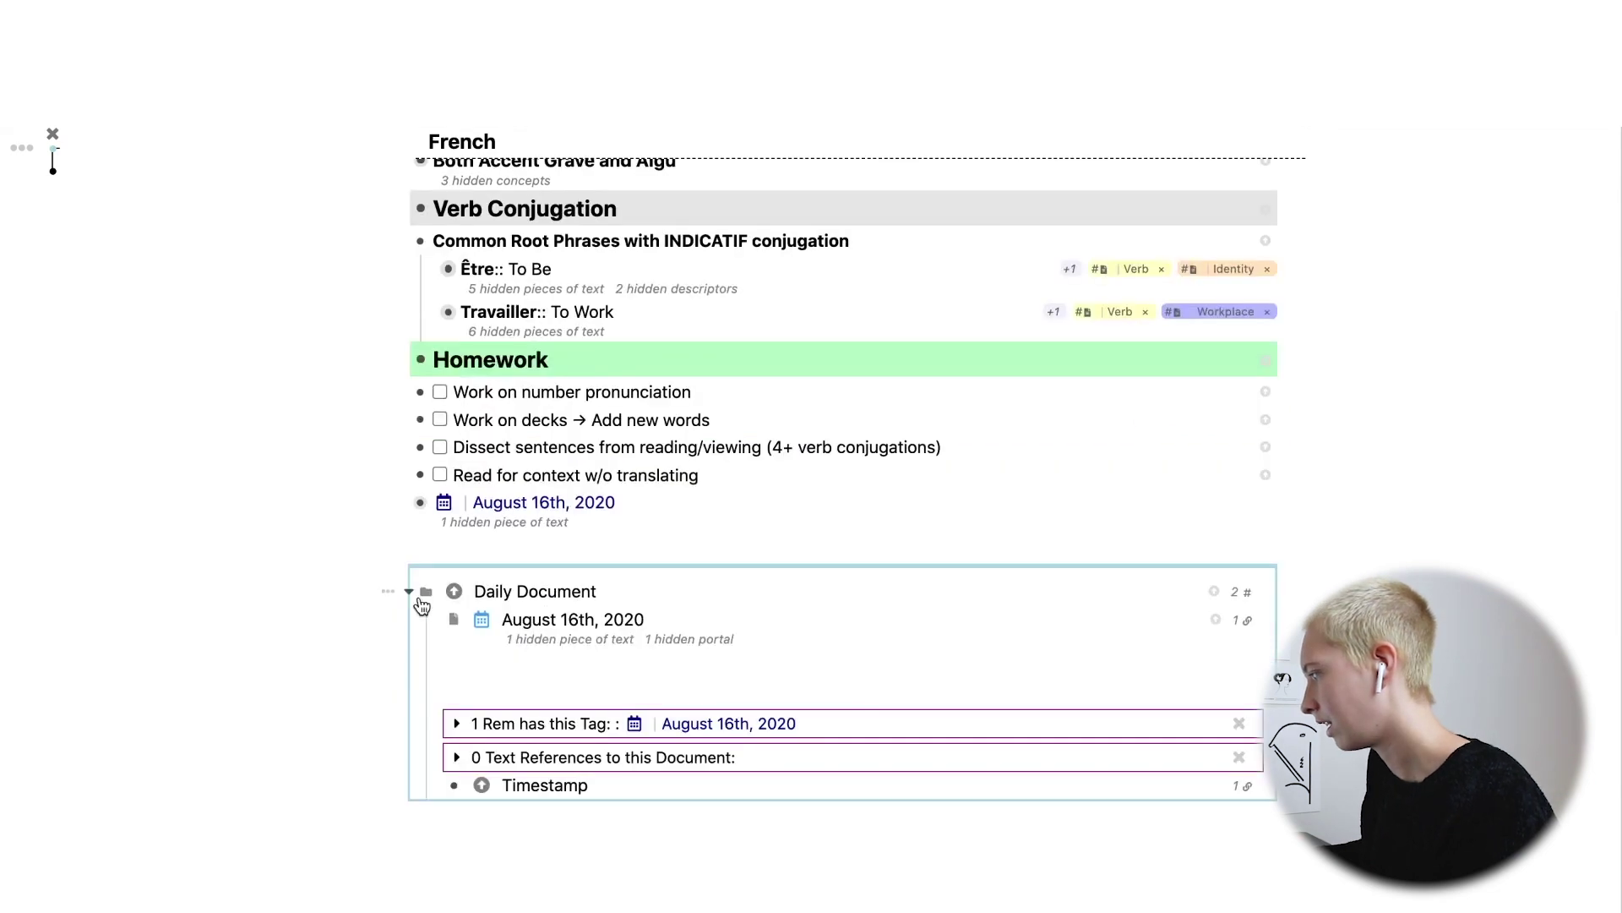
click(519, 849)
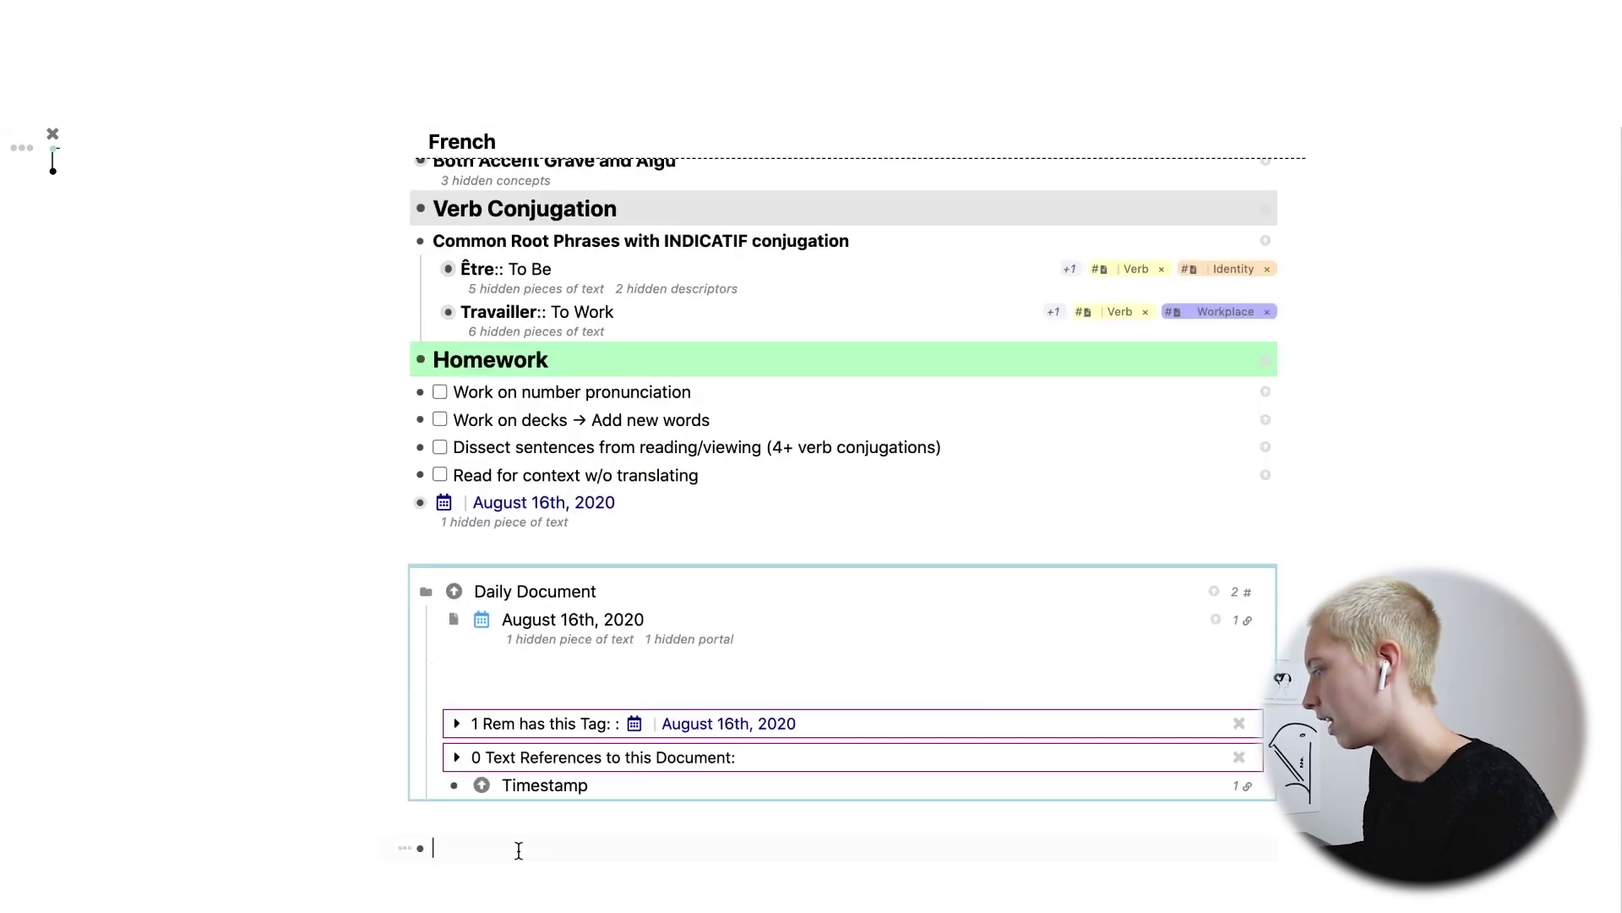
key(super+z)
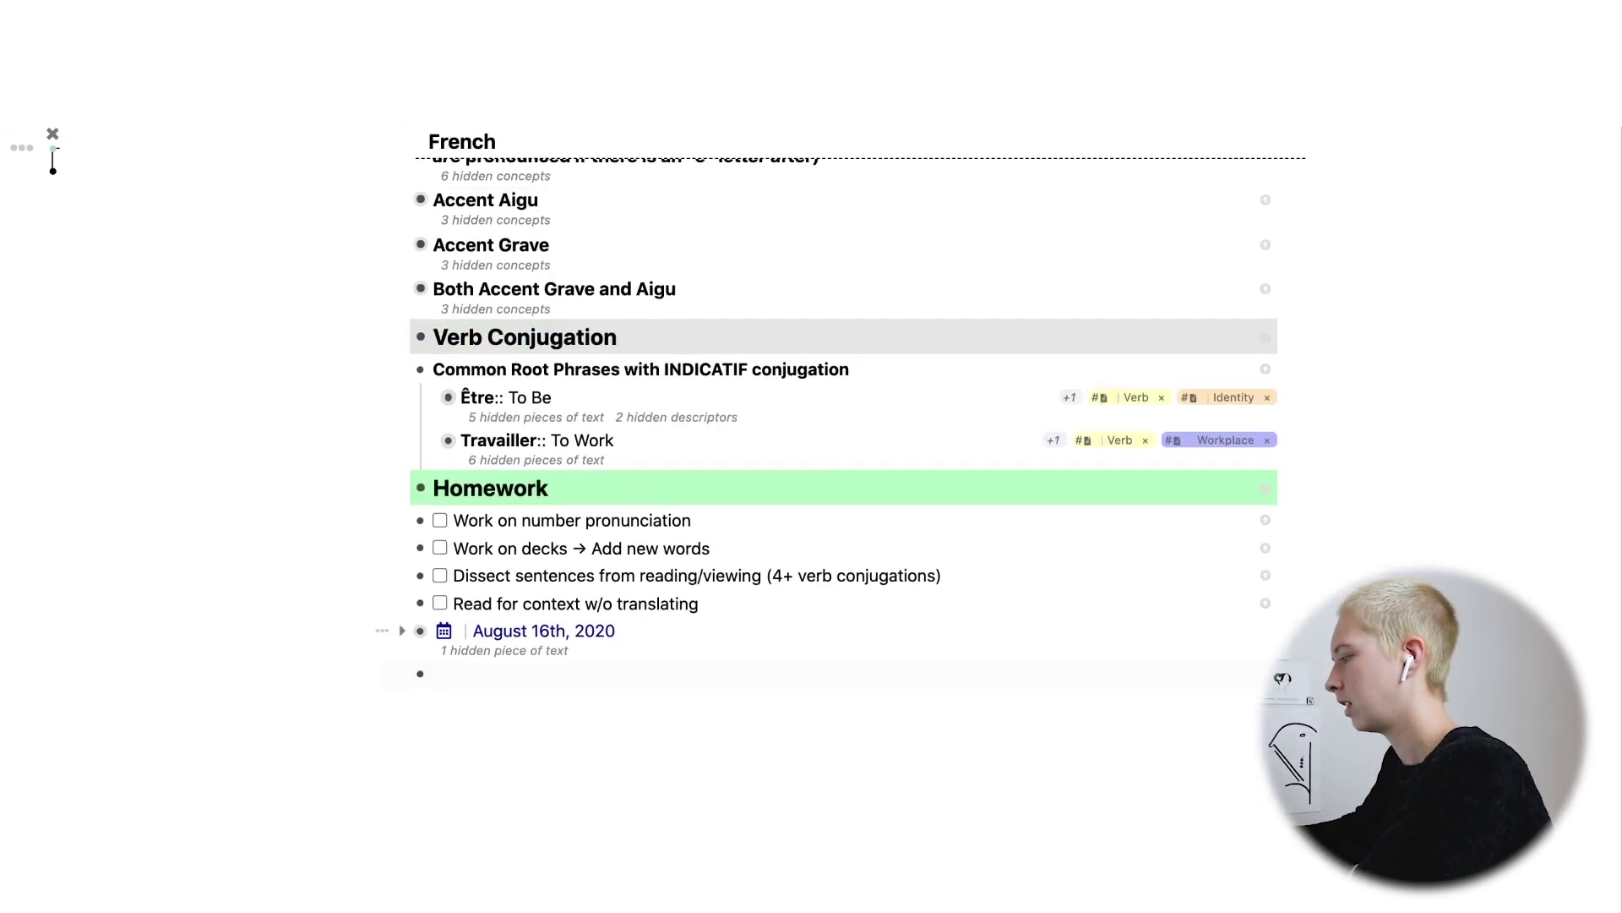
Insert a date reference for tomorrow, August 17th, 2020, below the August 16th, 2020 entry.
text(!!)
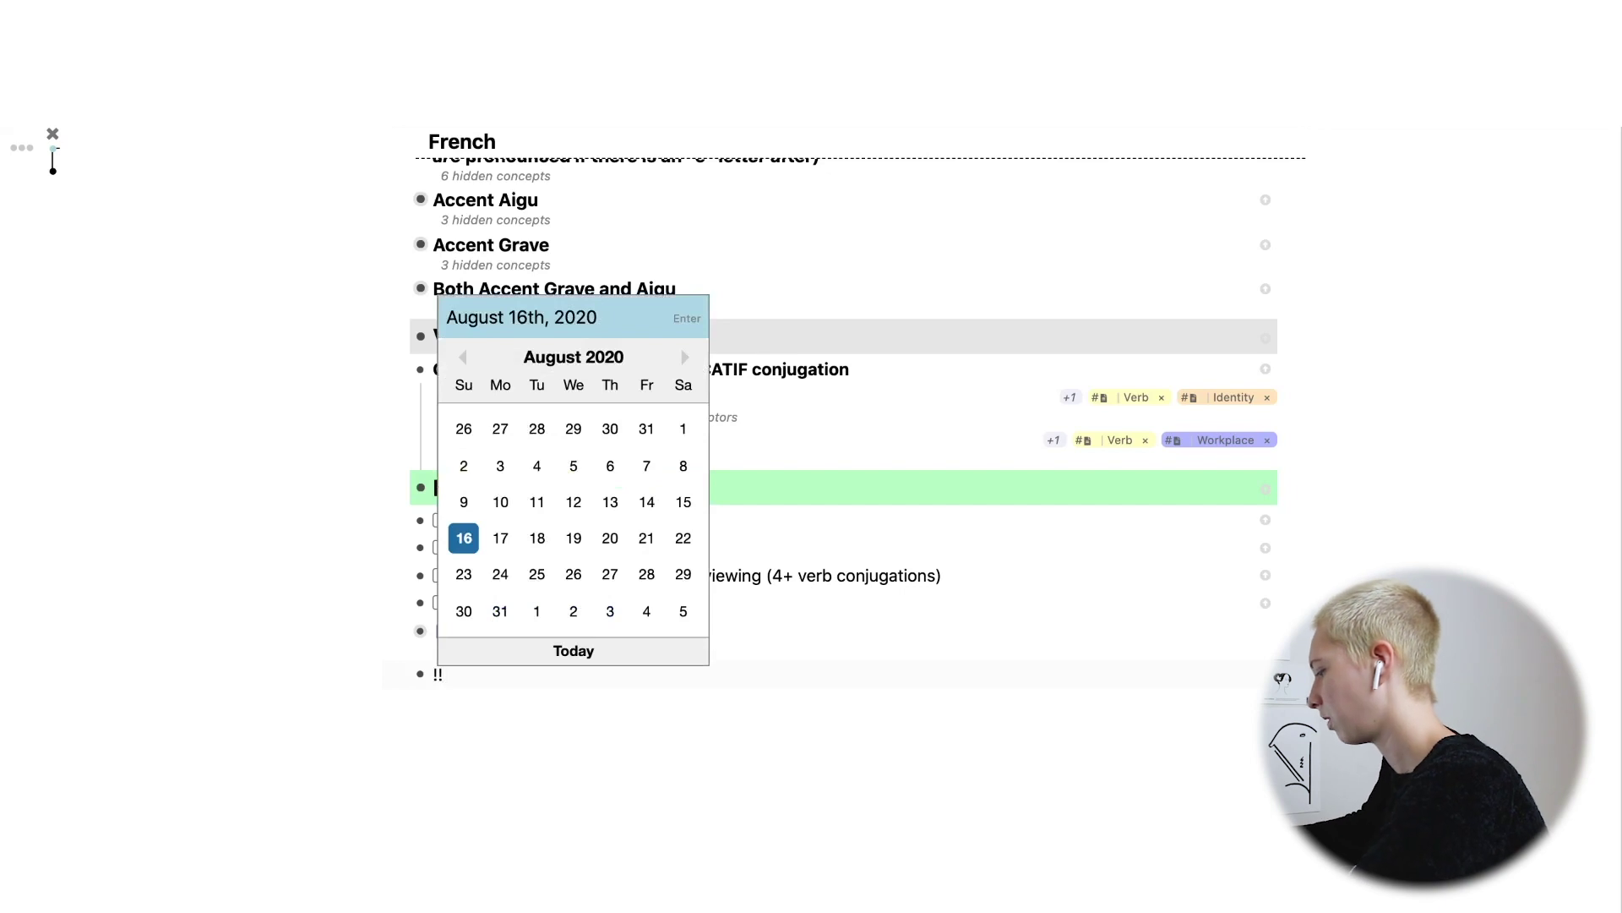
text(tomorrow)
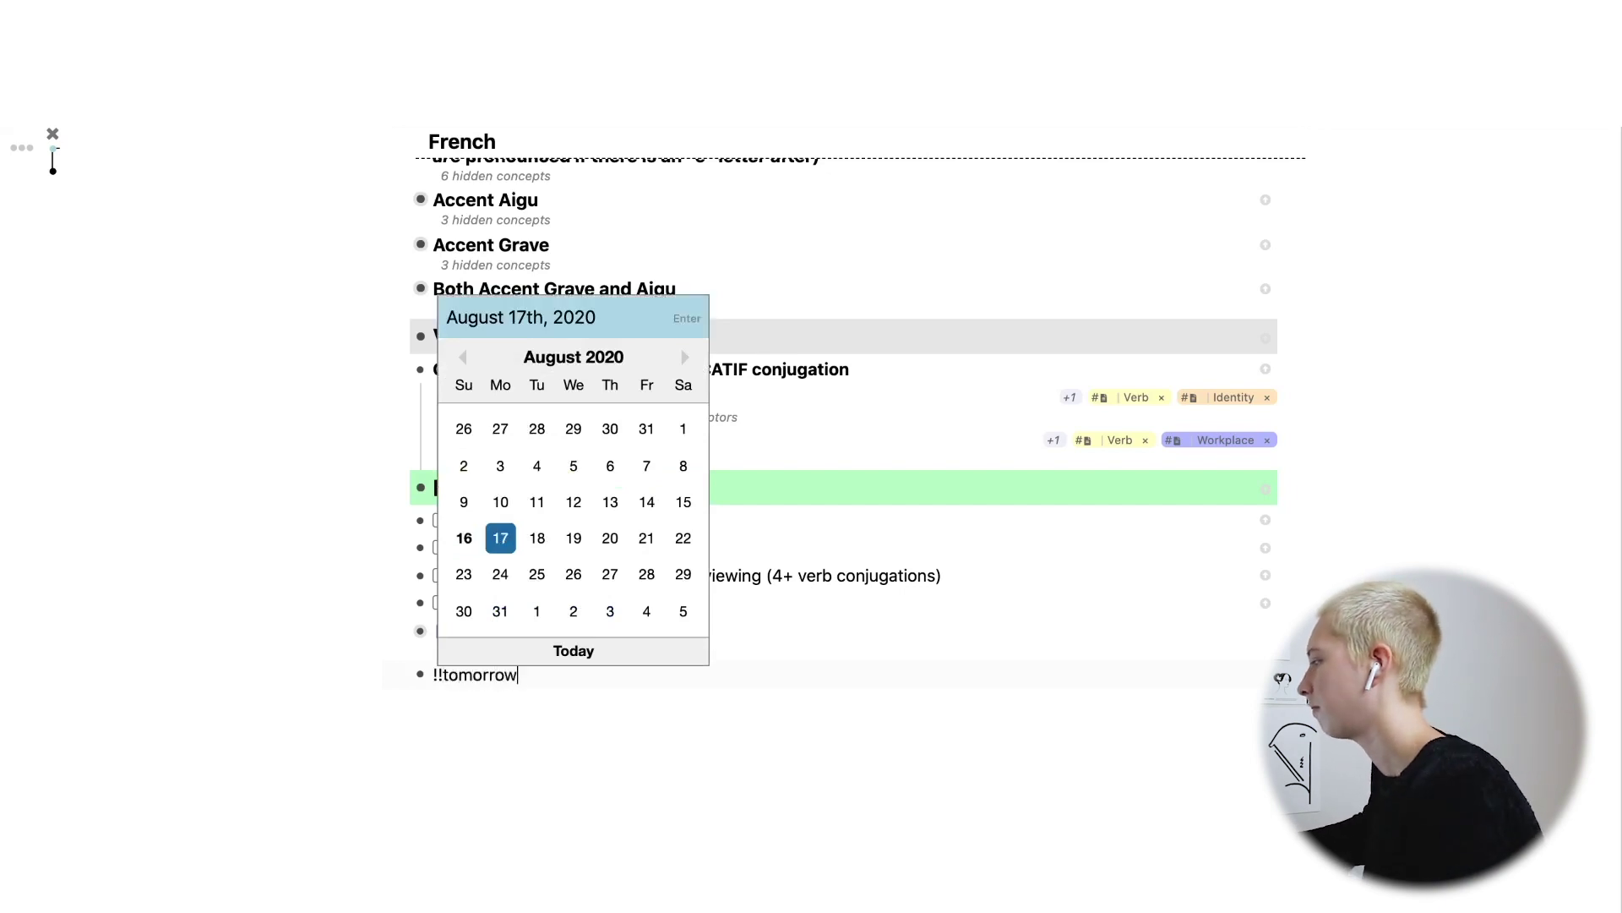
key(Return)
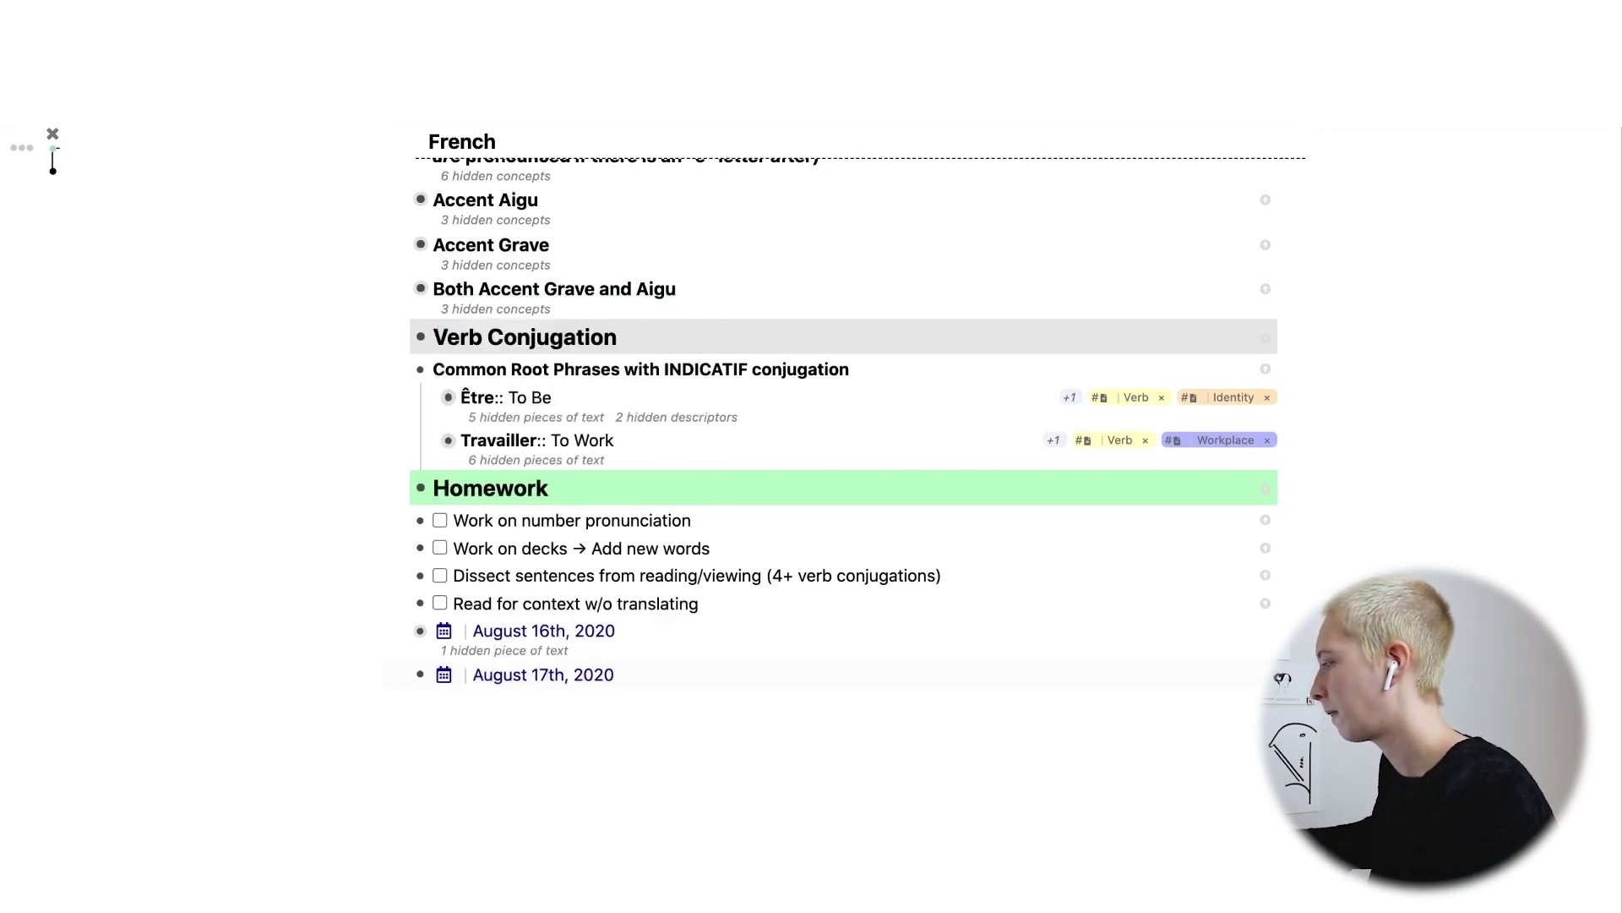
Try out a nested to-do with placeholder text under August 17th, 2020, and remove it.
key(Return)
key(Tab)
text(/t)
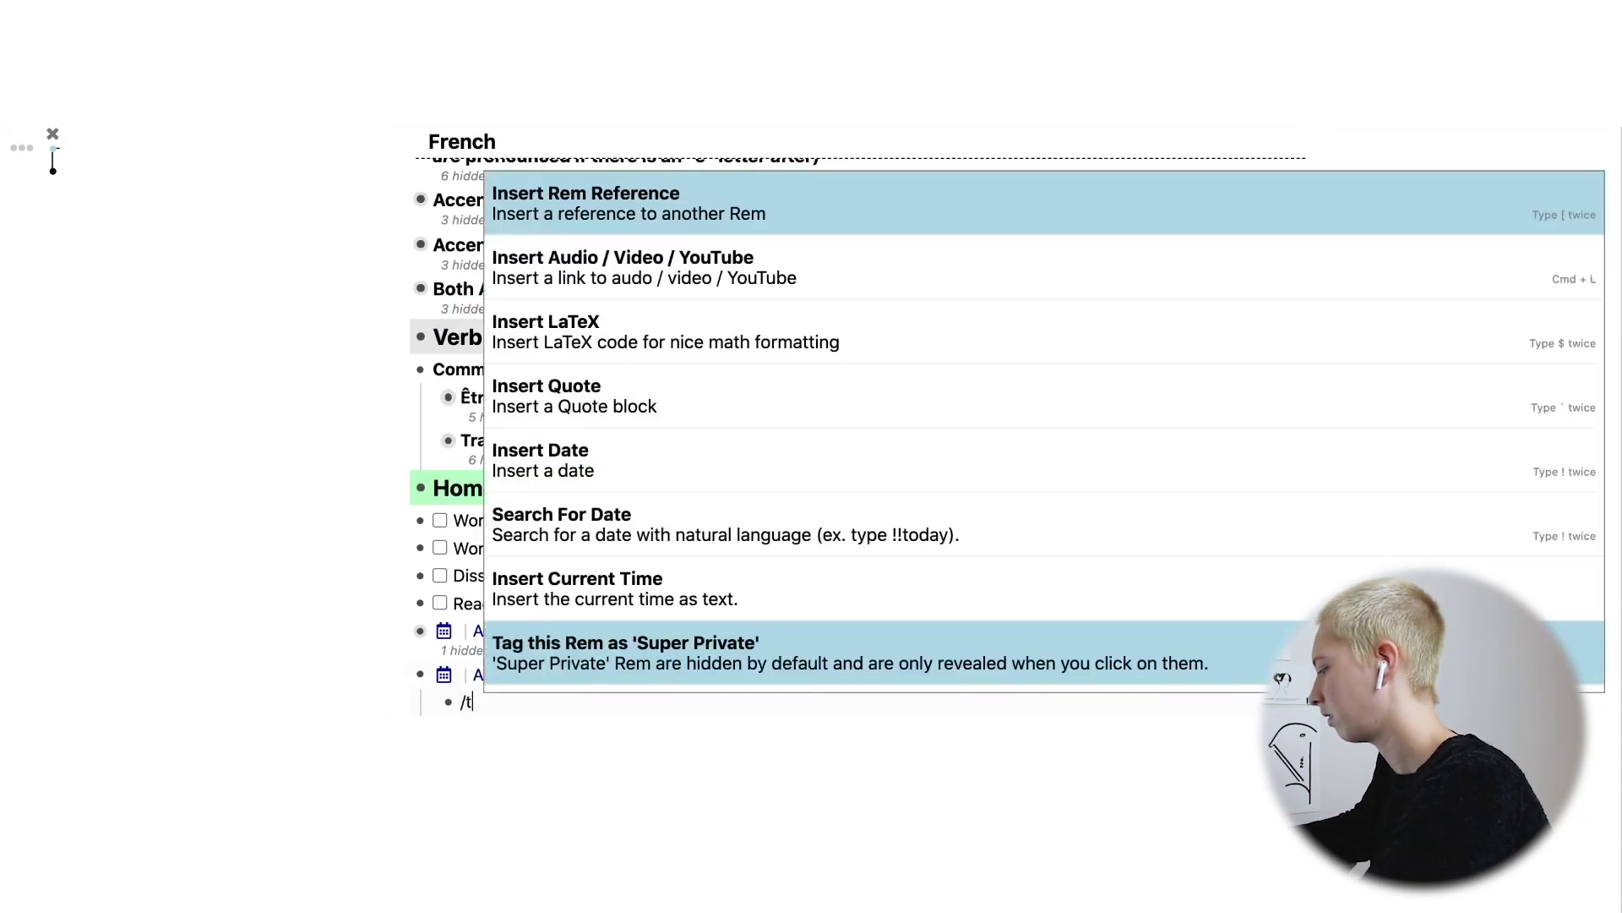
text(odo)
key(Return)
text(f)
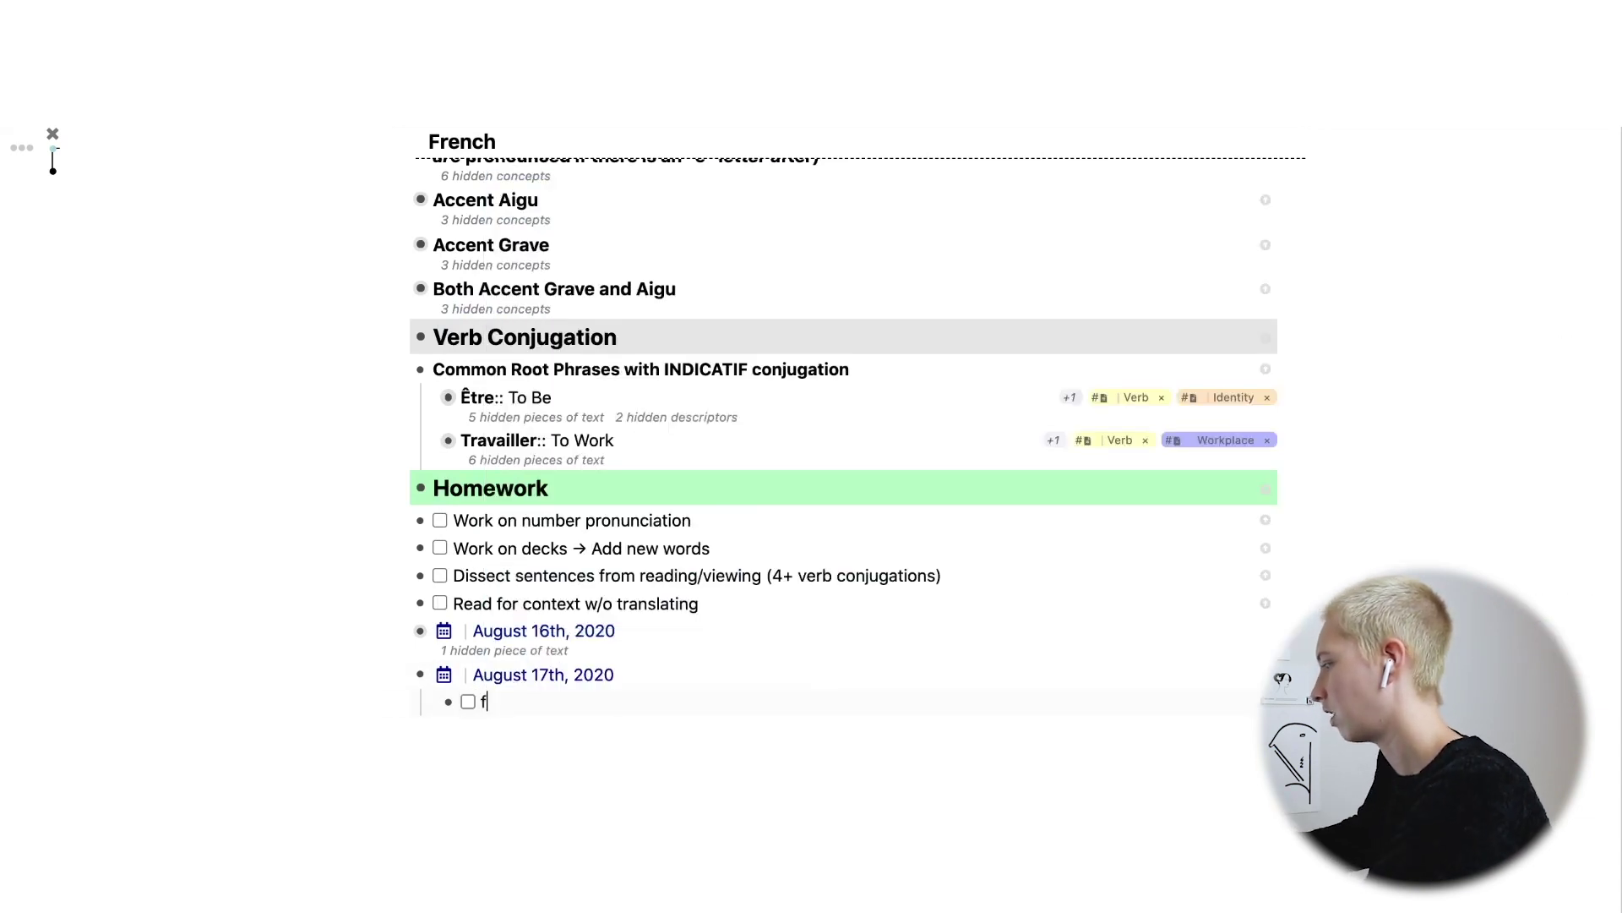
text(jjfjf)
key(BackSpace)
key(BackSpace)
key(BackSpace)
key(BackSpace)
key(BackSpace)
key(BackSpace)
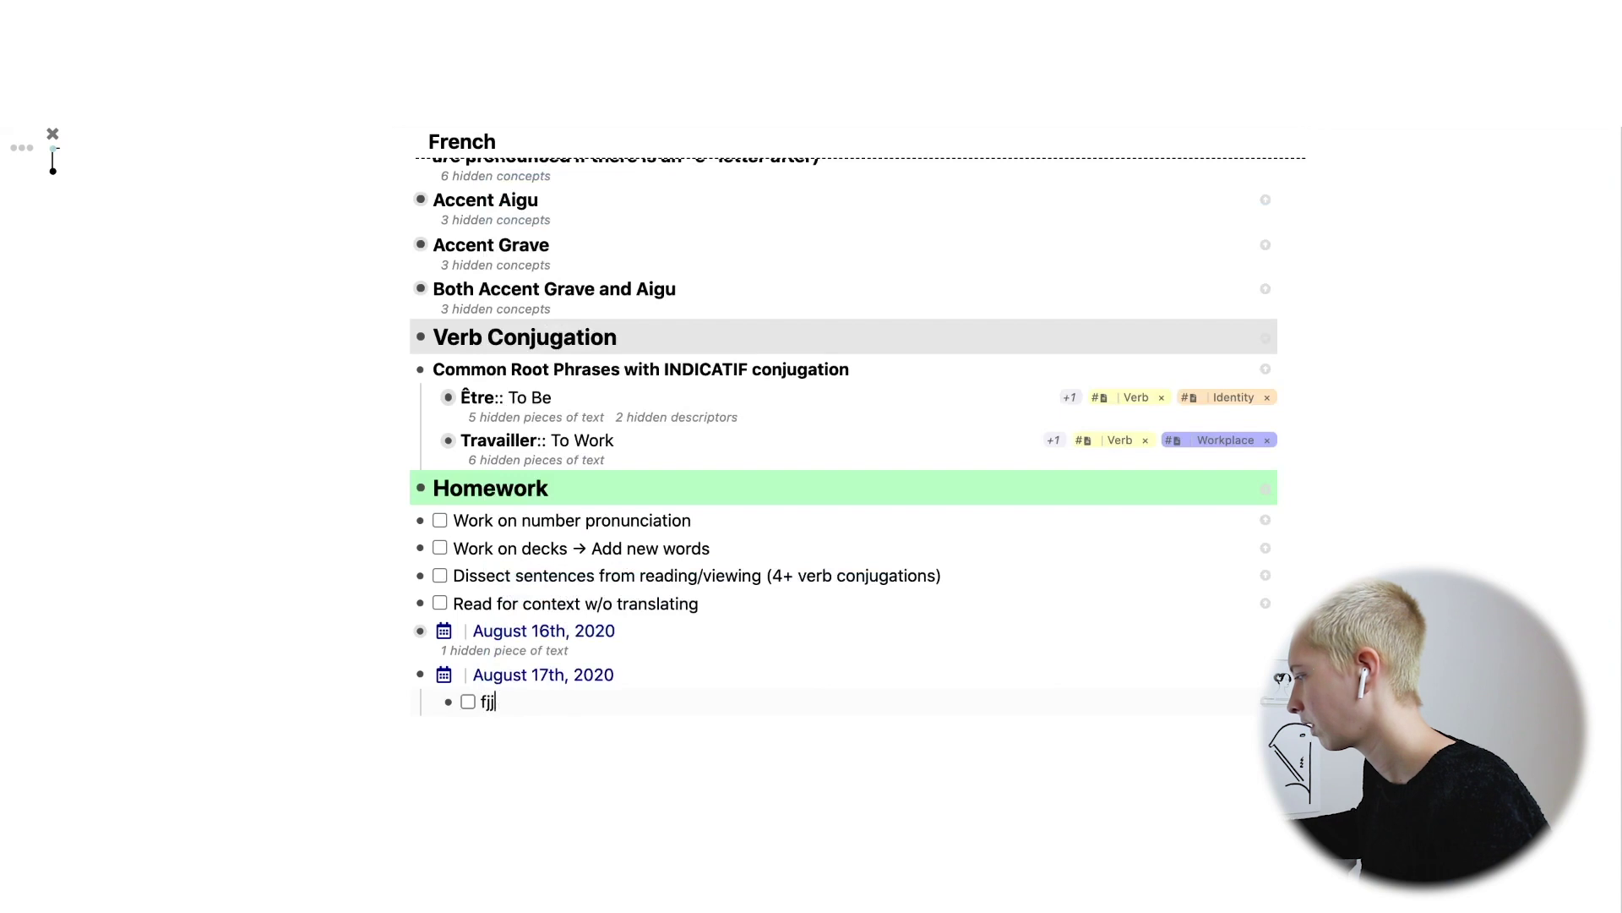
key(BackSpace)
key(Return)
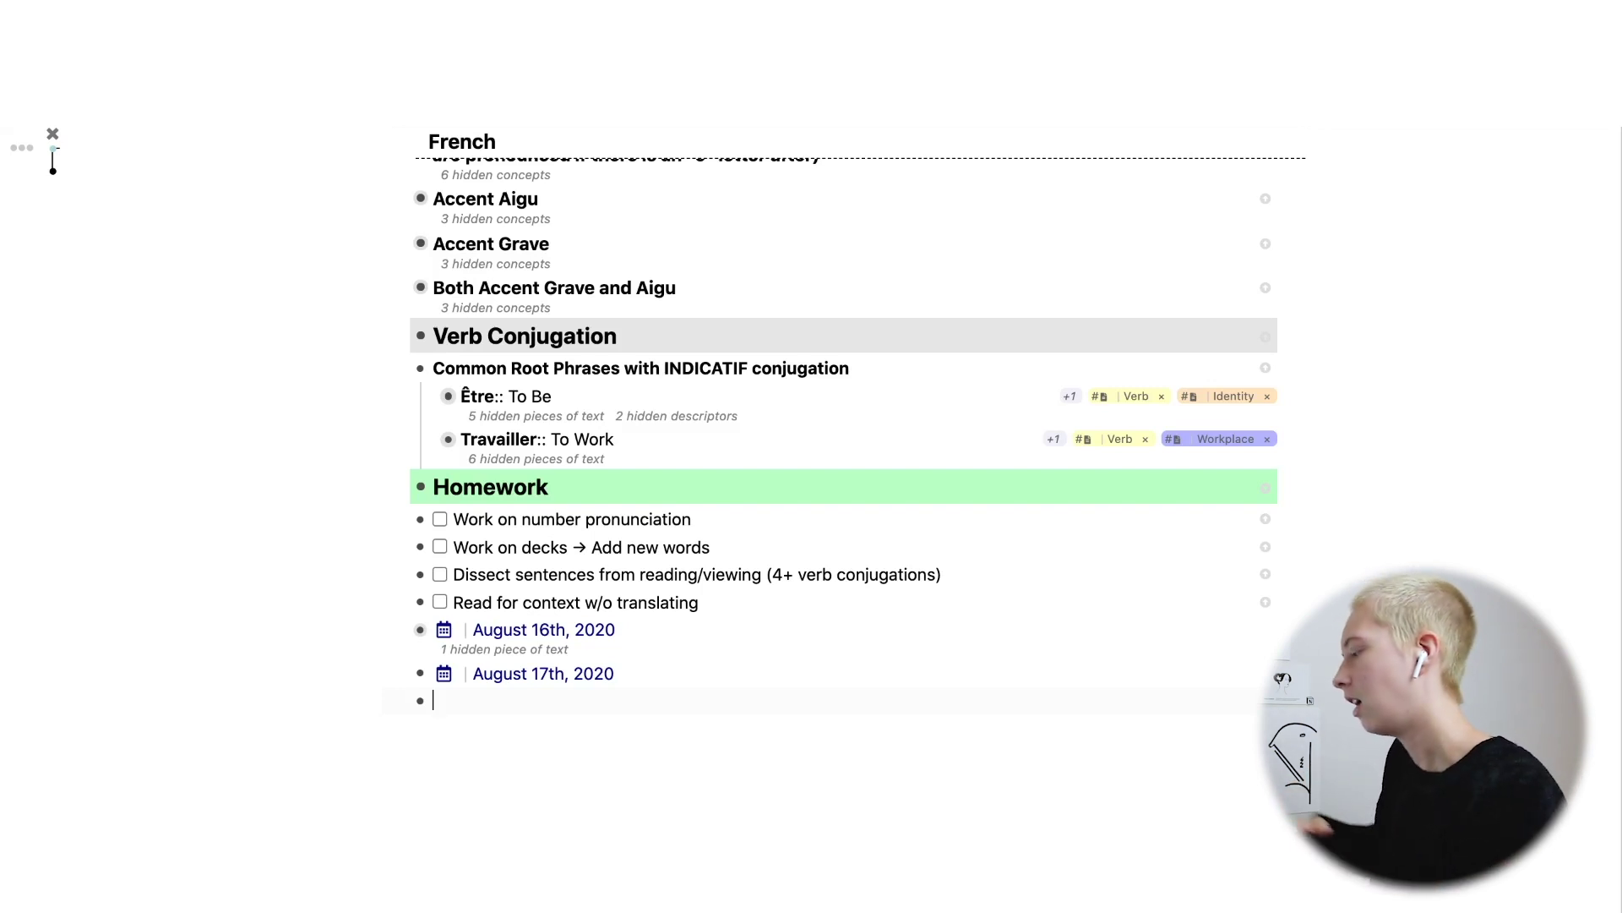
Add "Accents Pt. 2" below August 17th, 2020 and format it as a large section heading.
scroll(661, 596, up, 5)
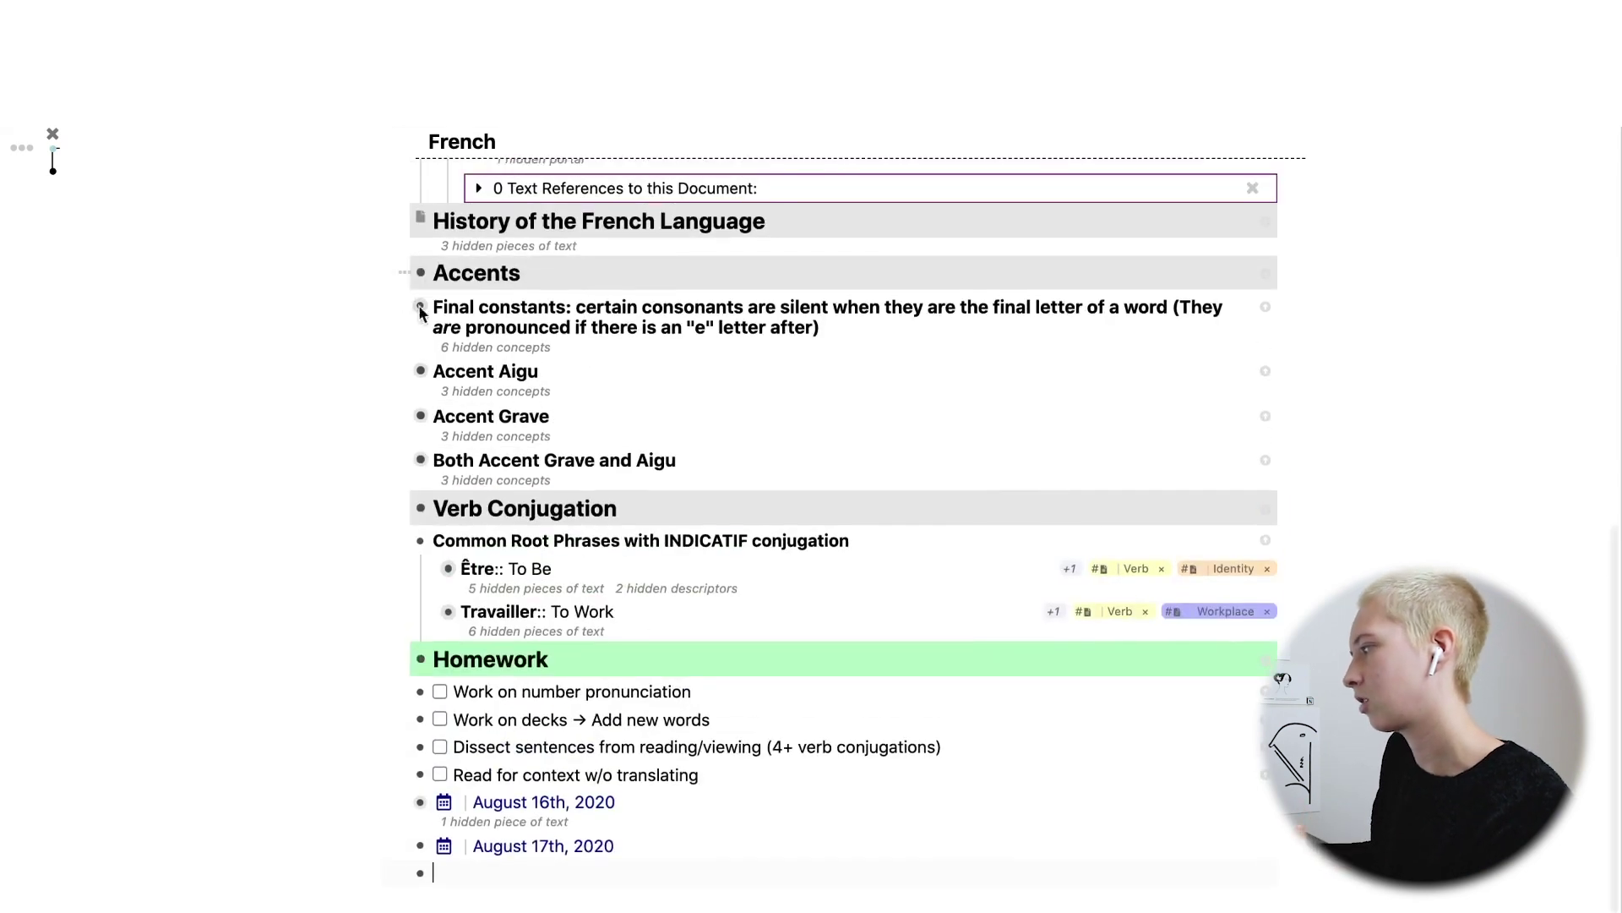
scroll(509, 532, down, 4)
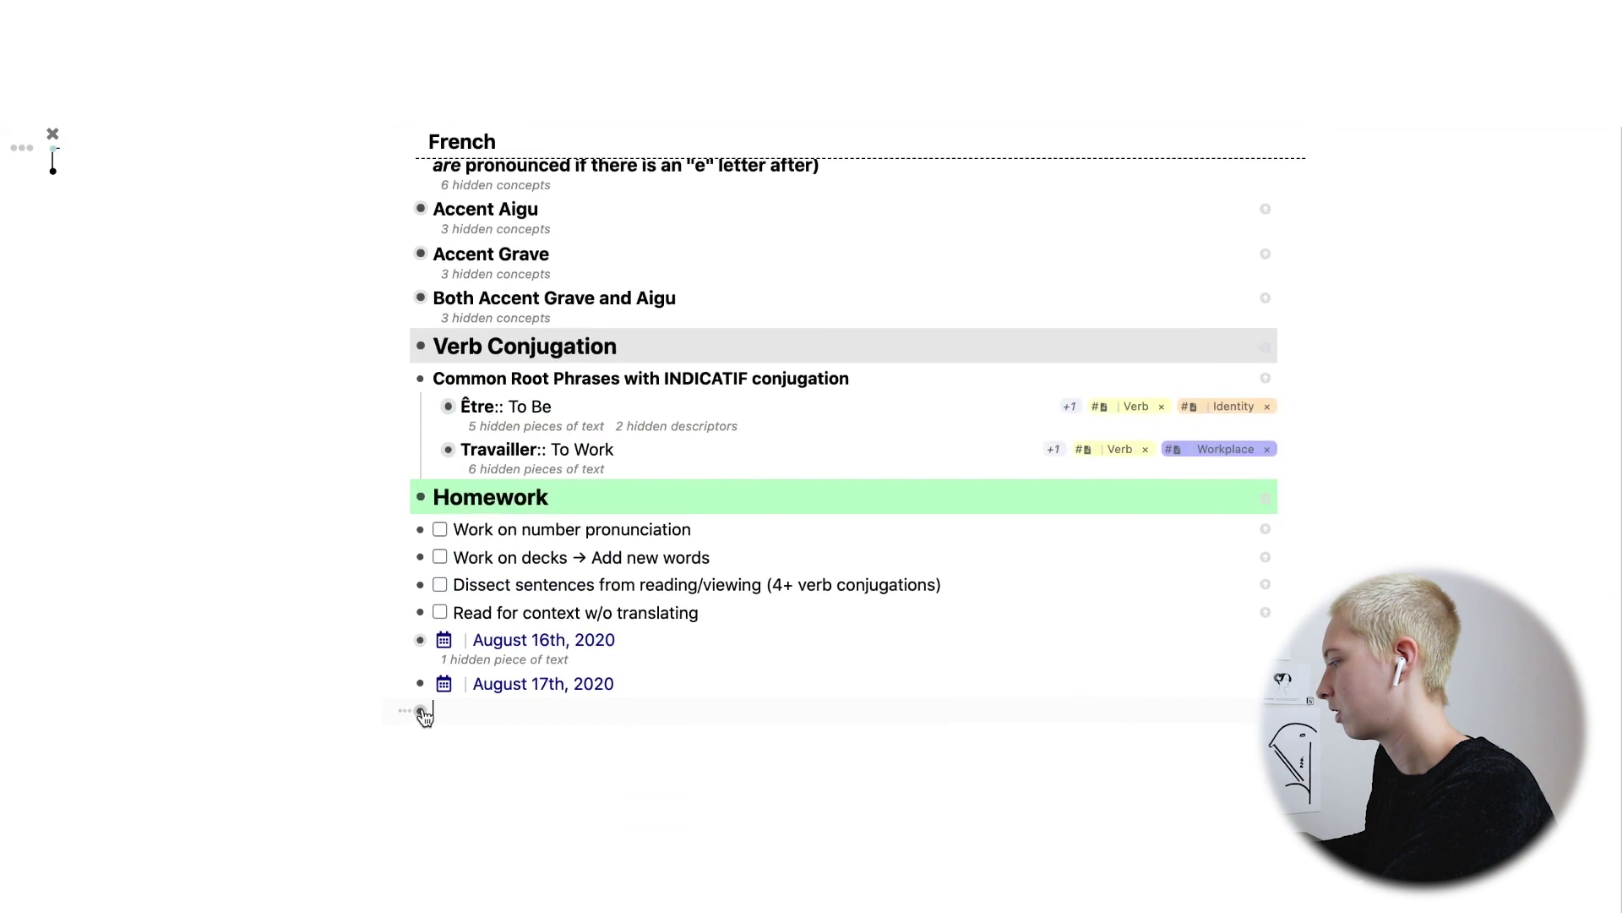
text(Acc)
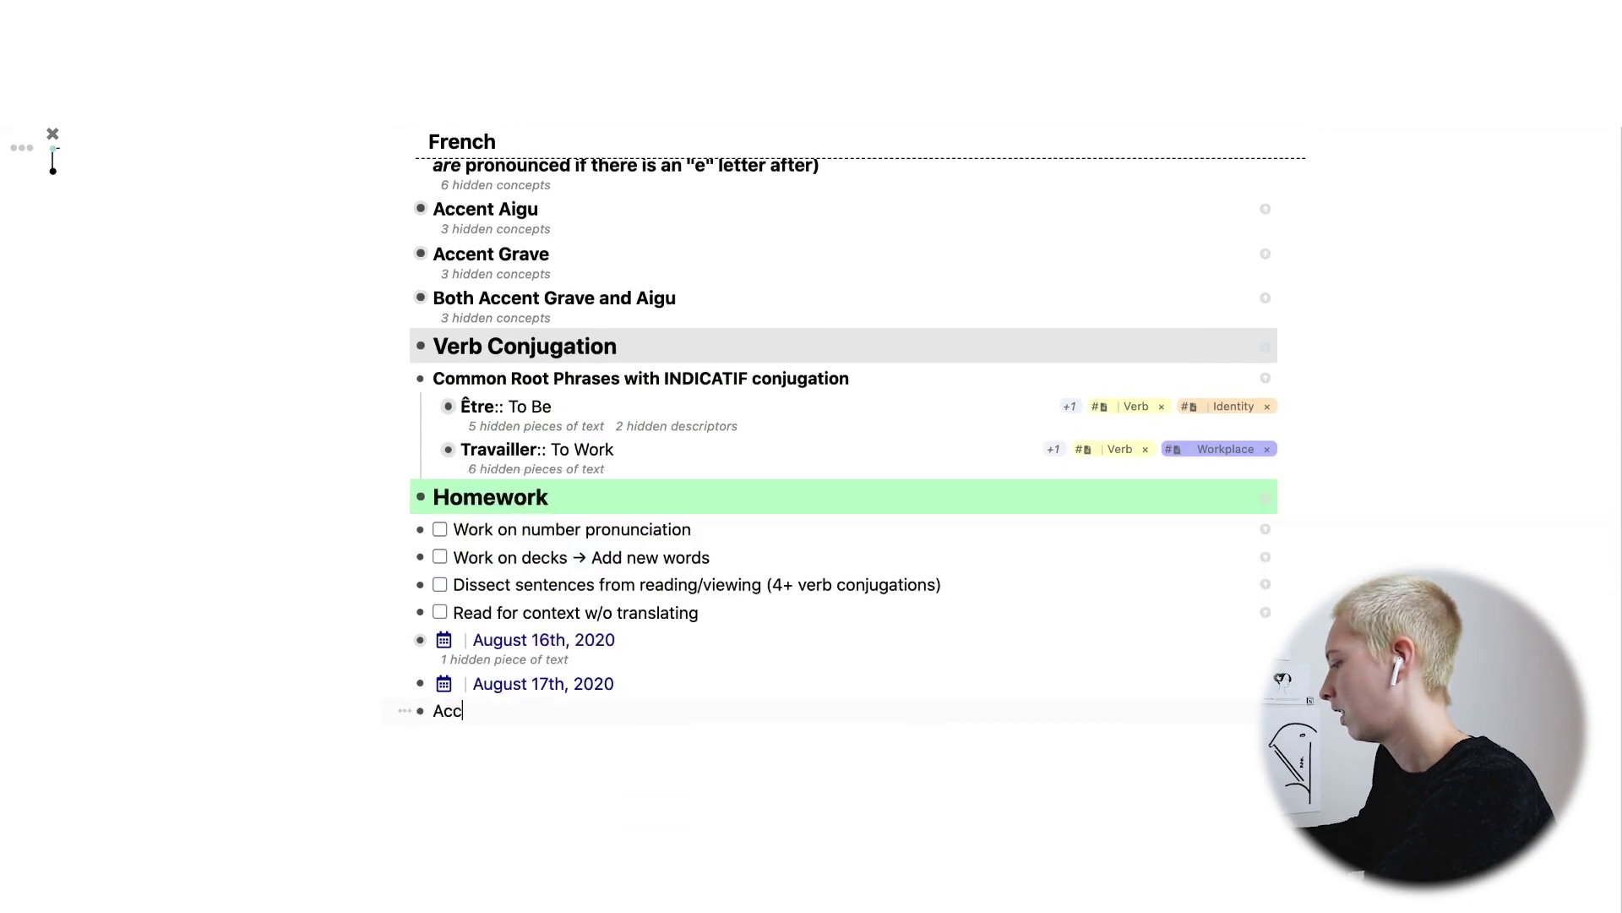
text(ents Pt. 2)
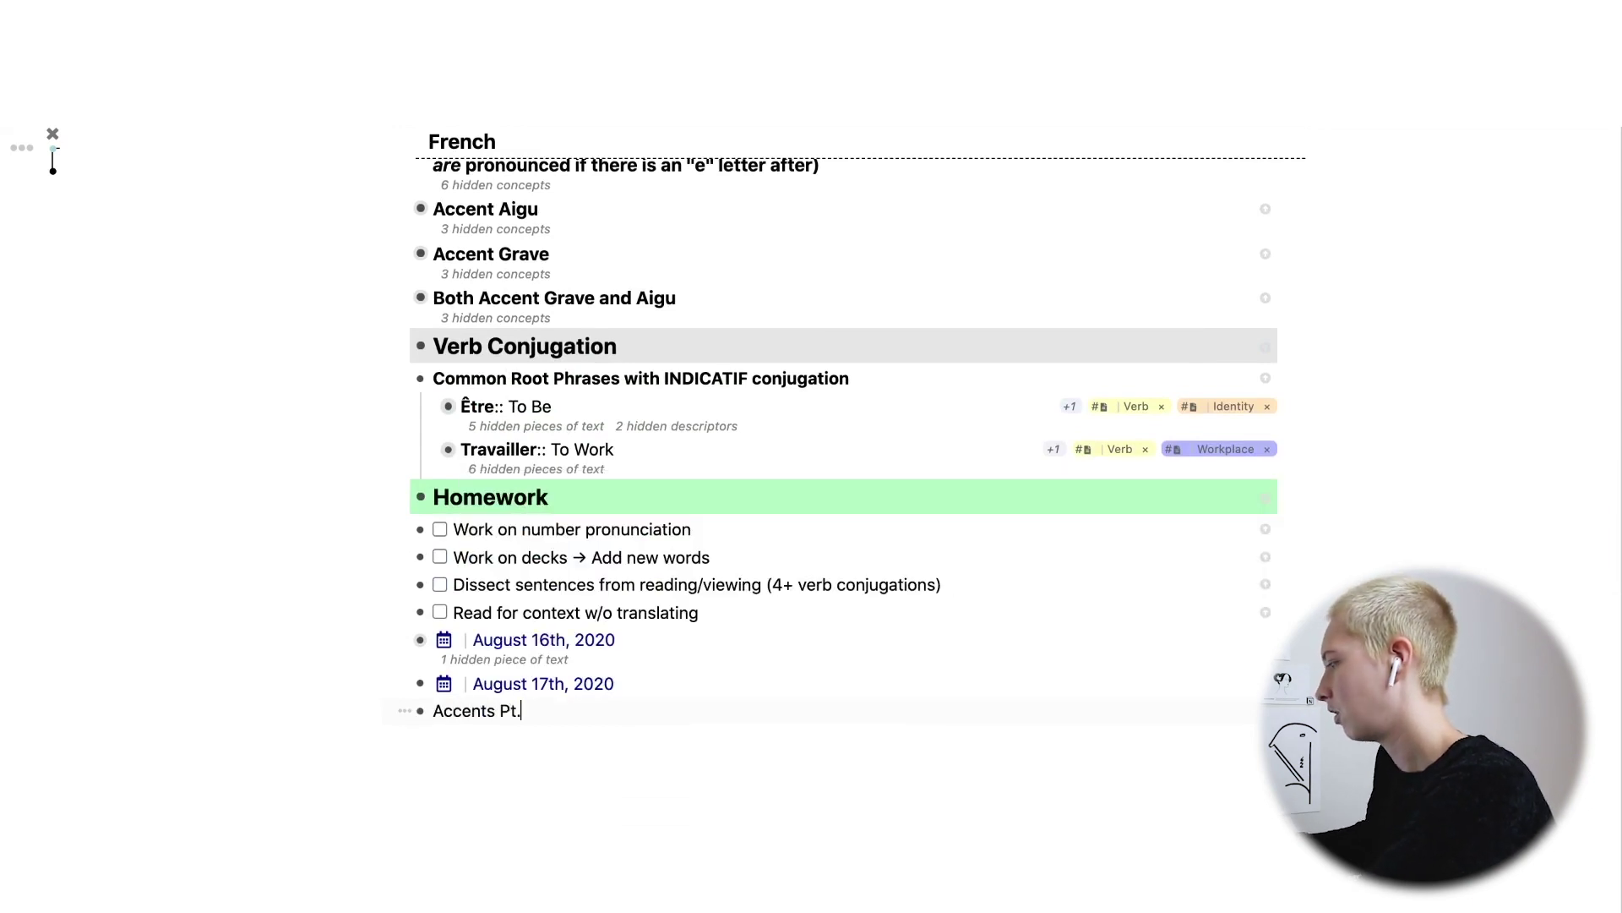
right_click(404, 716)
click(592, 297)
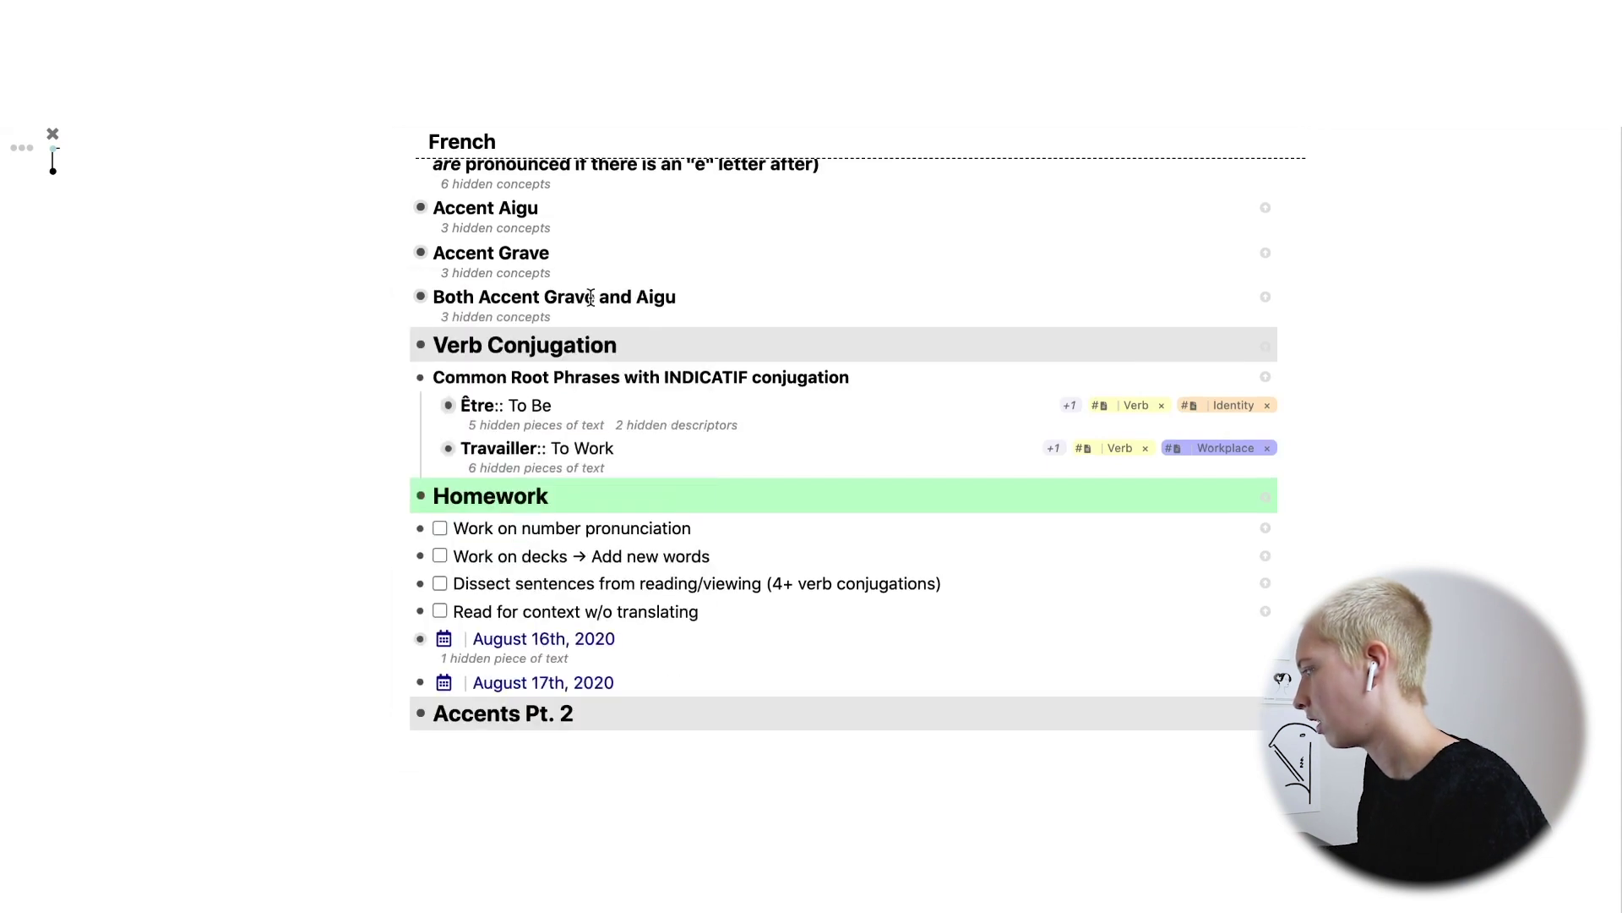
key(Return)
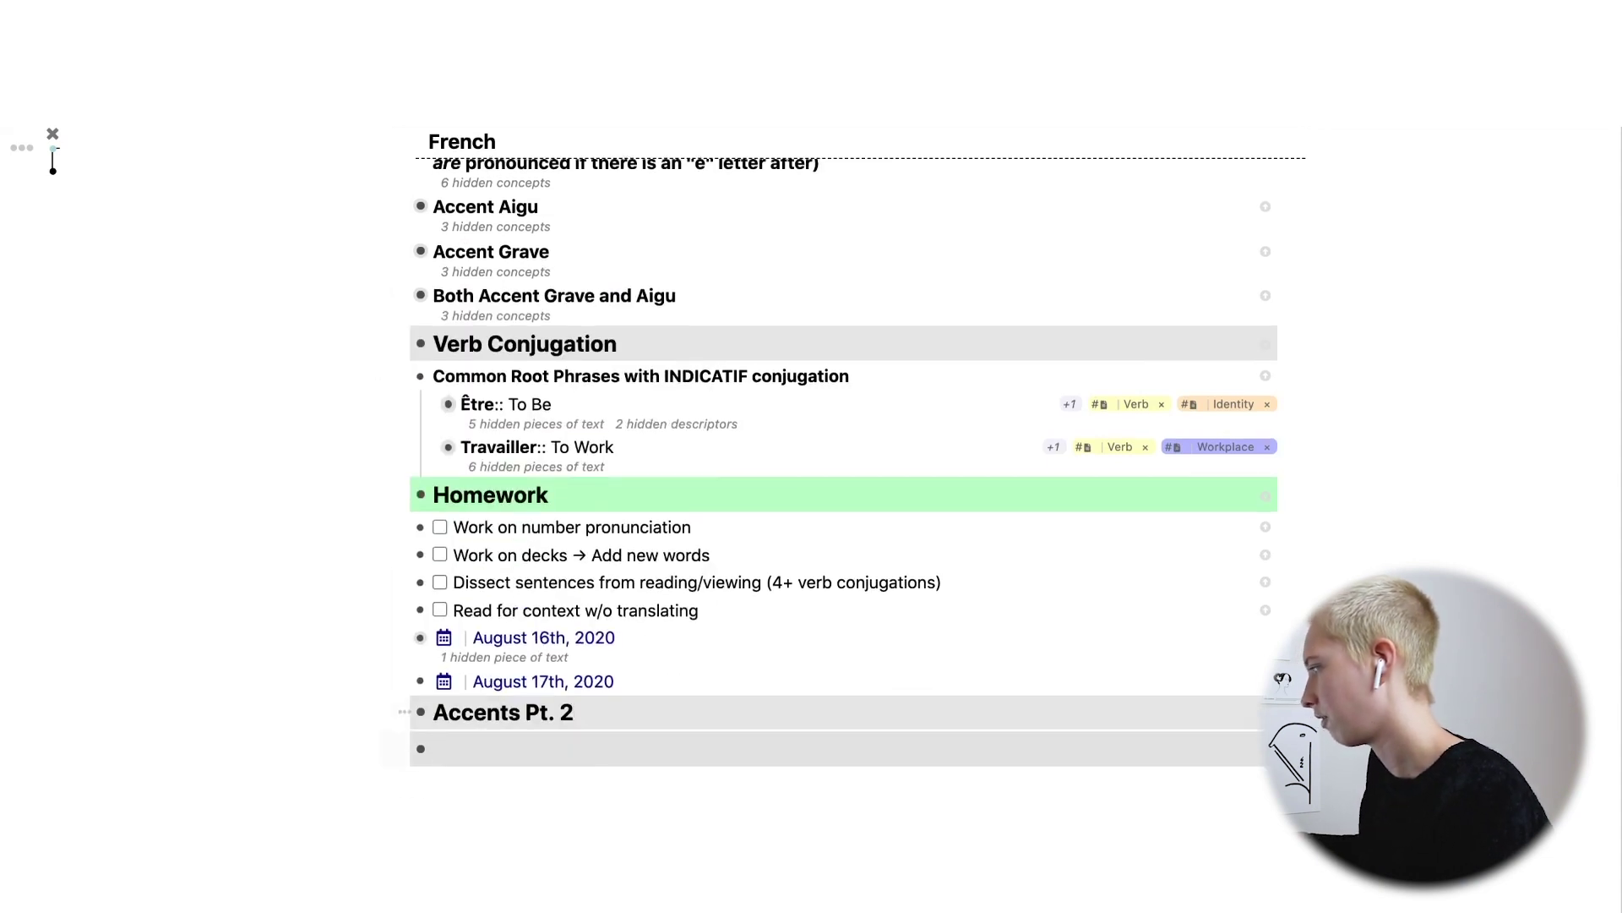
scroll(499, 752, up, 1)
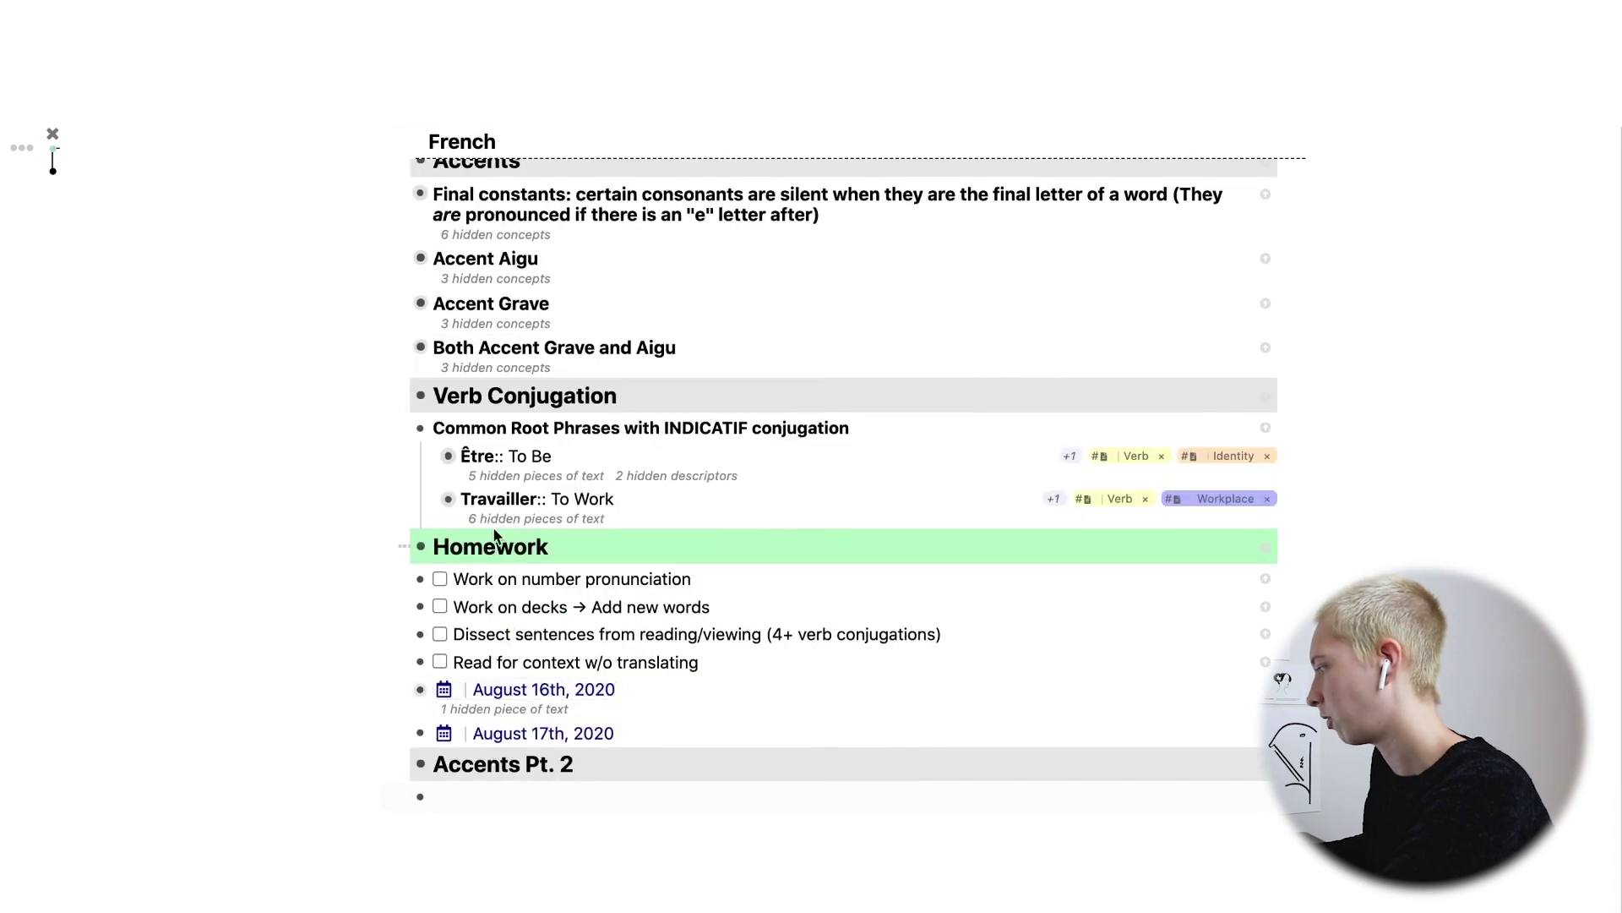
scroll(492, 541, down, 3)
key(BackSpace)
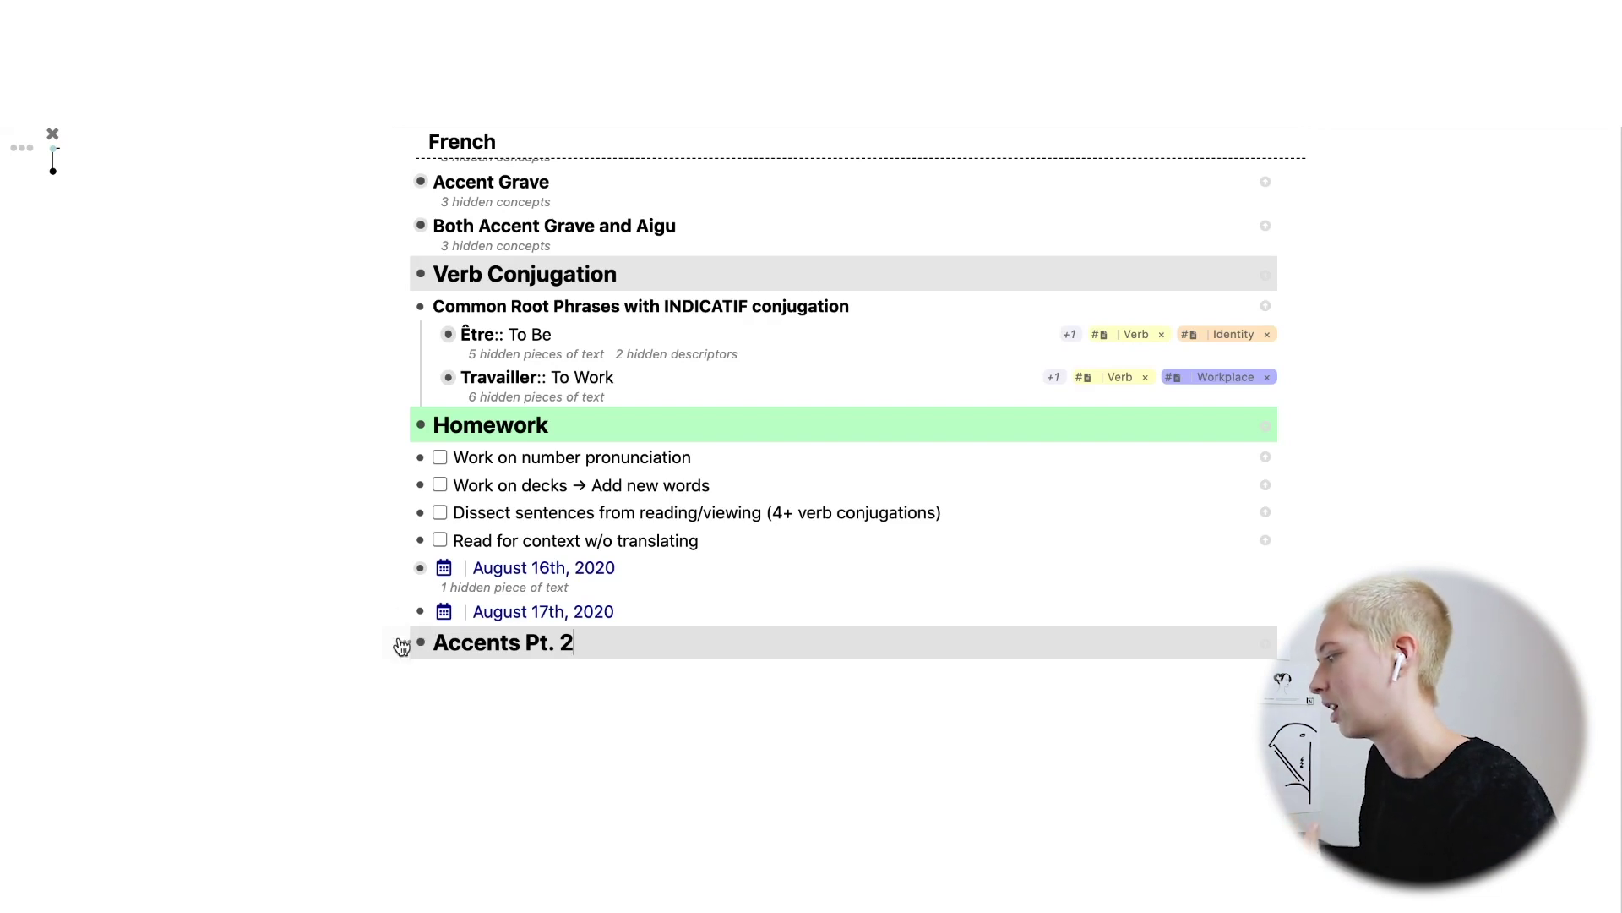
Expand Accent Aigu and its Bébé entry to examine the speak and gender descriptors.
scroll(401, 646, up, 5)
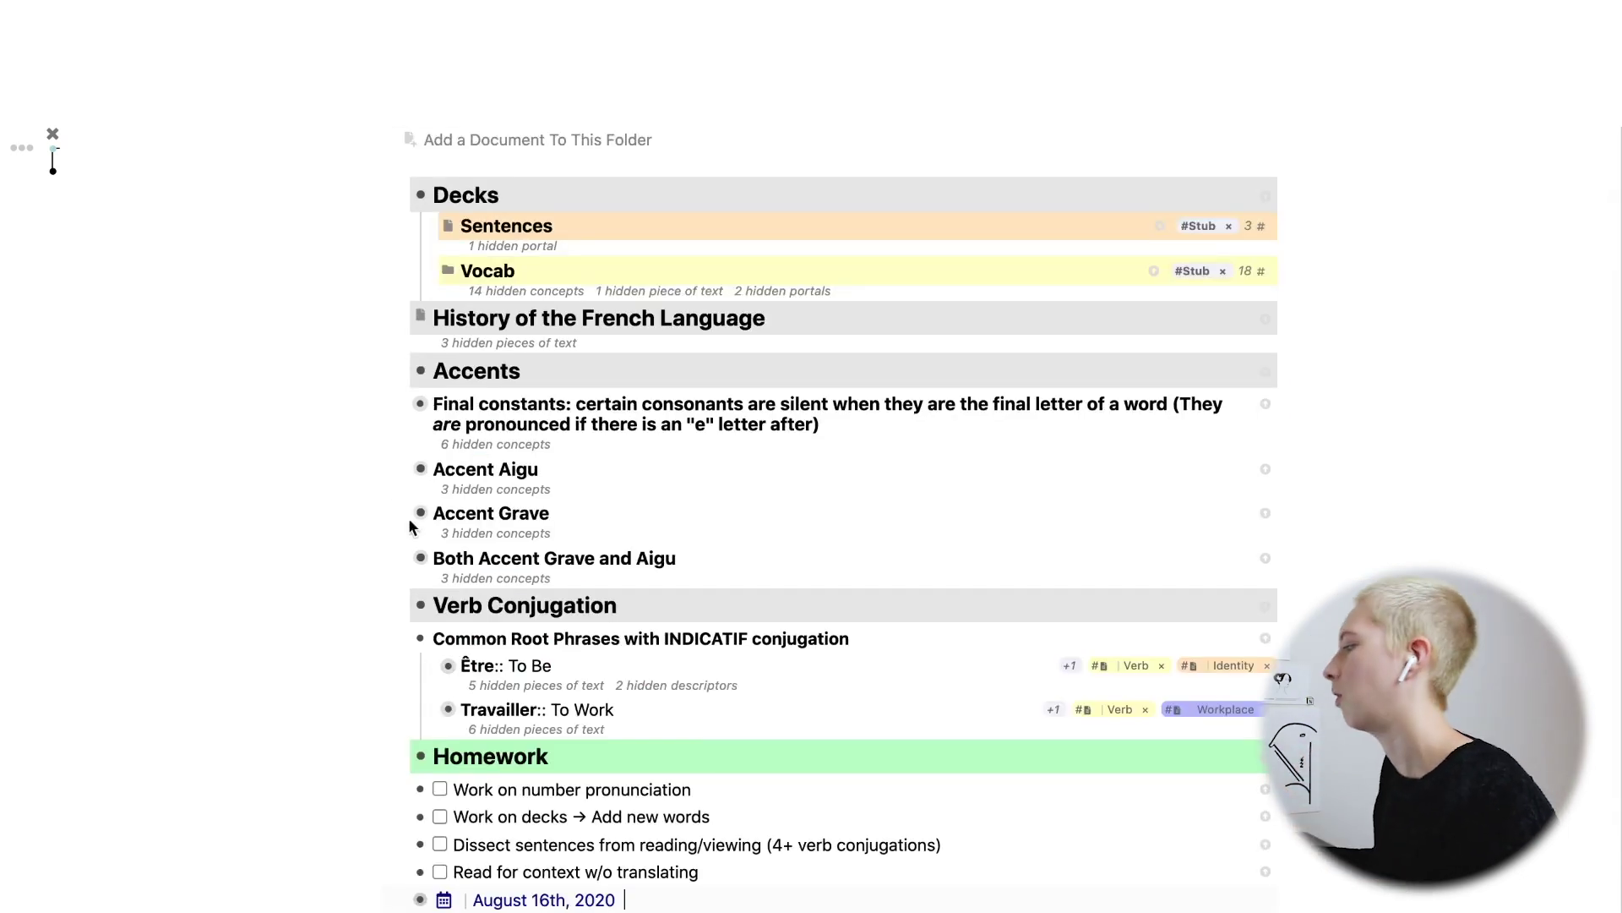
click(404, 471)
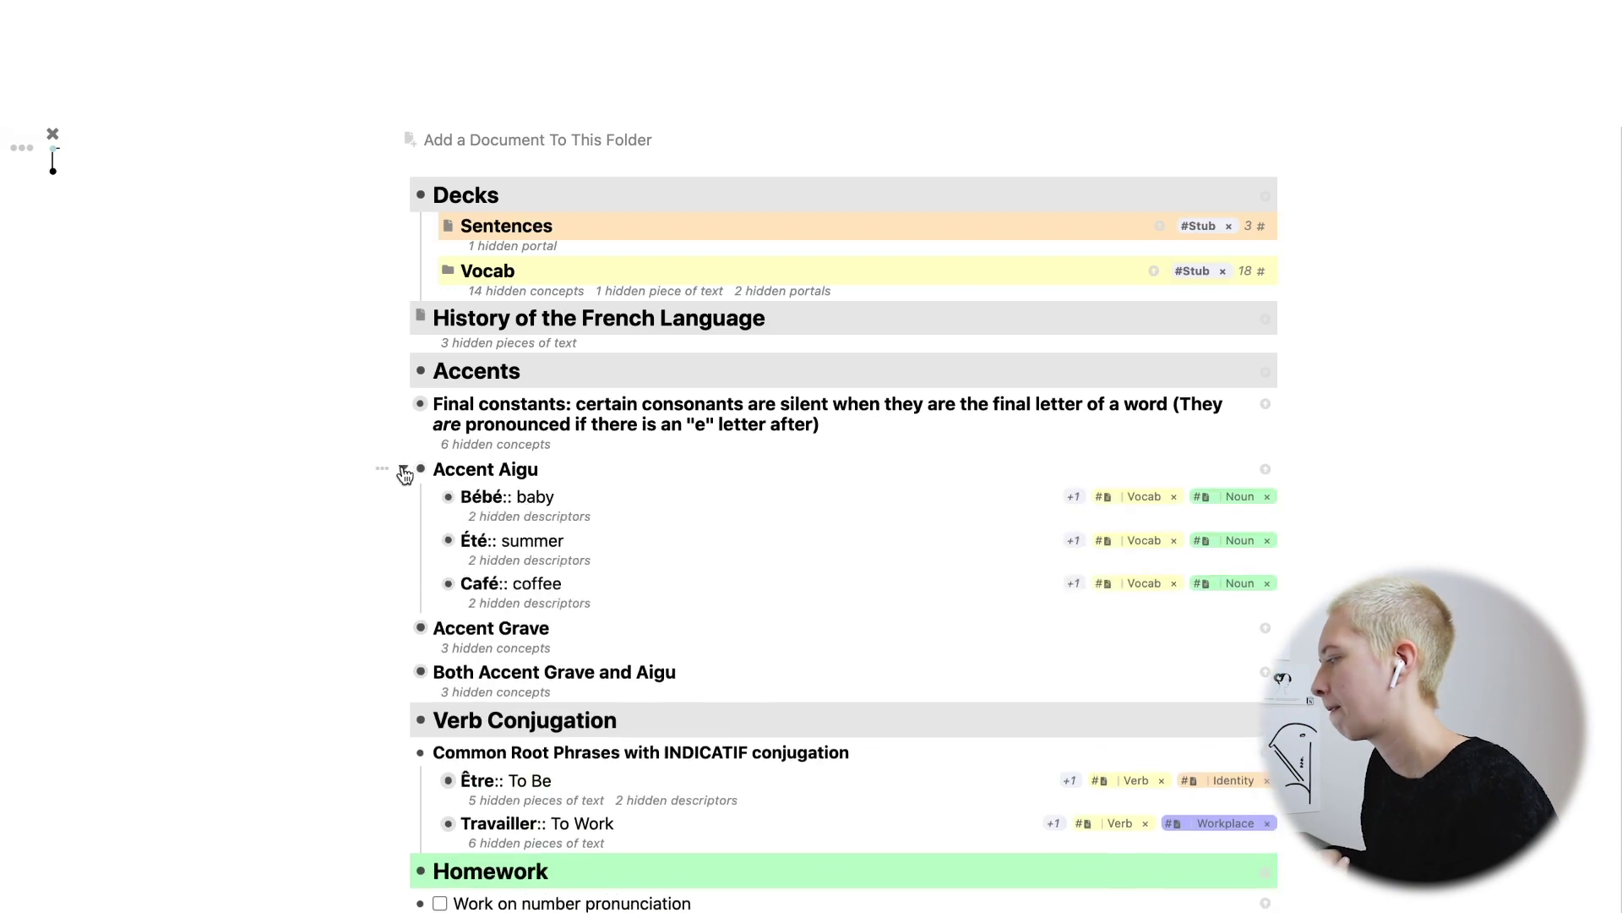
scroll(404, 473, down, 2)
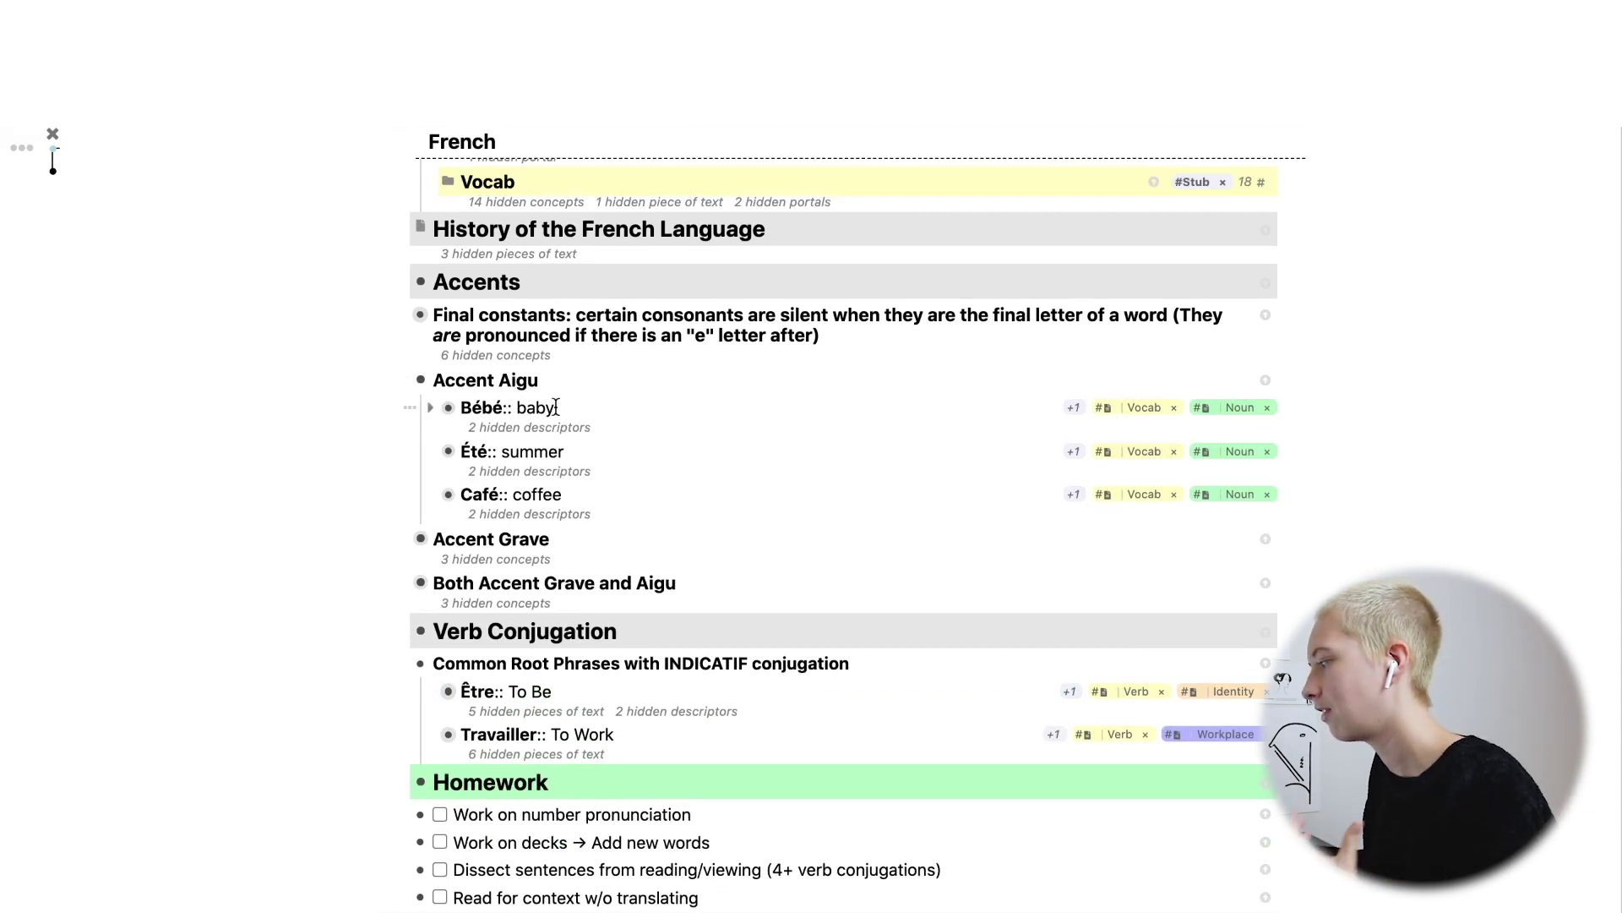
click(430, 408)
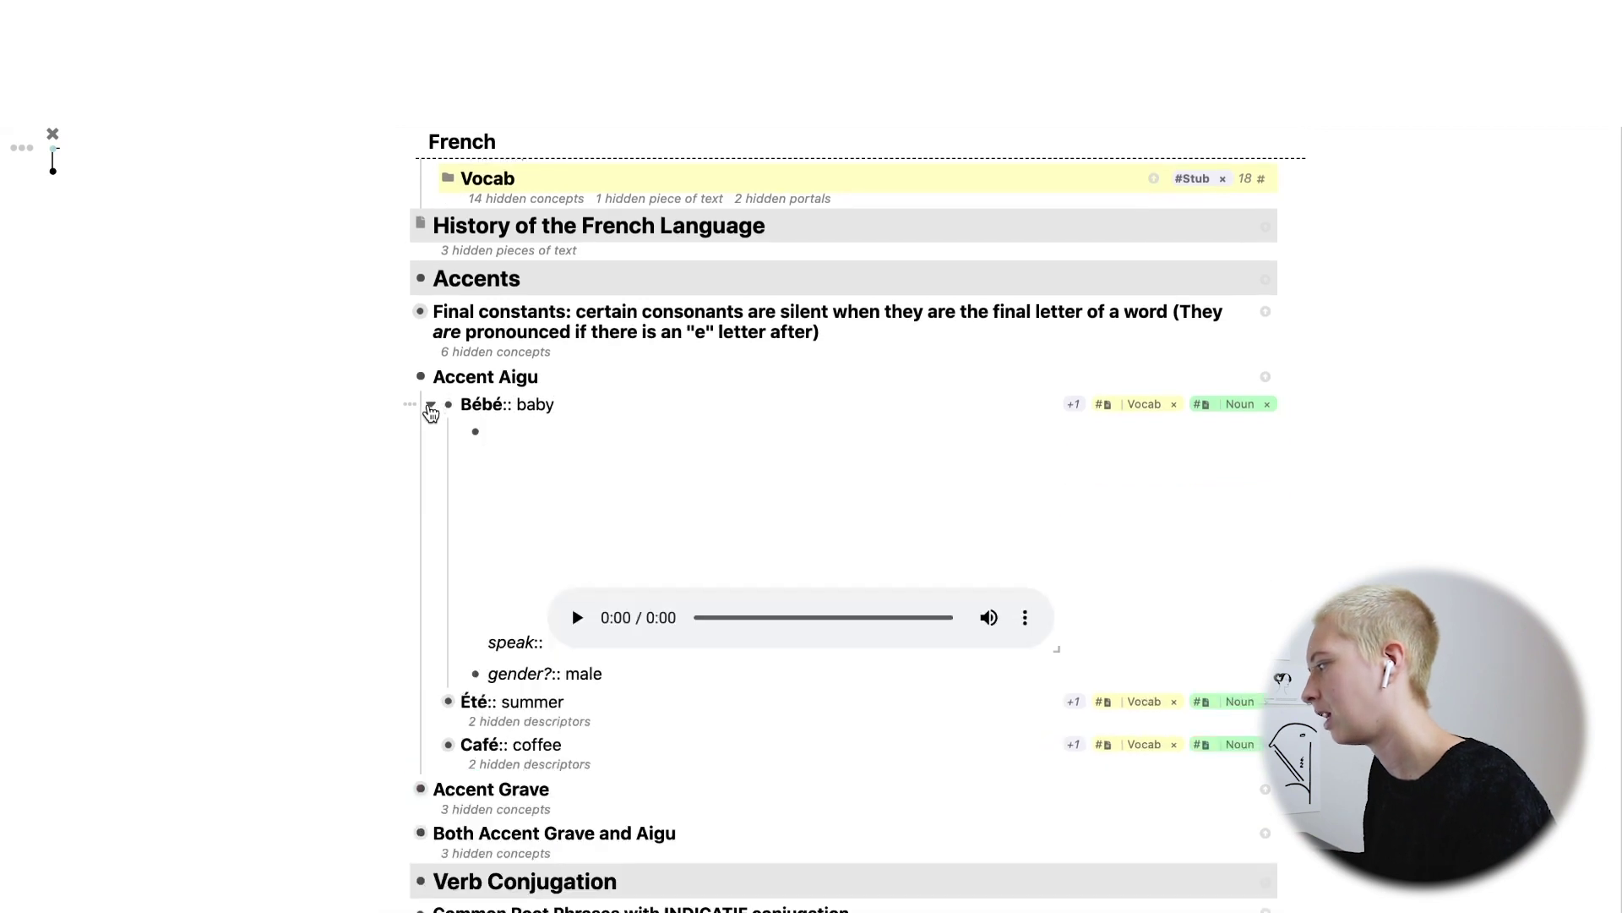
scroll(430, 410, down, 4)
scroll(427, 412, up, 1)
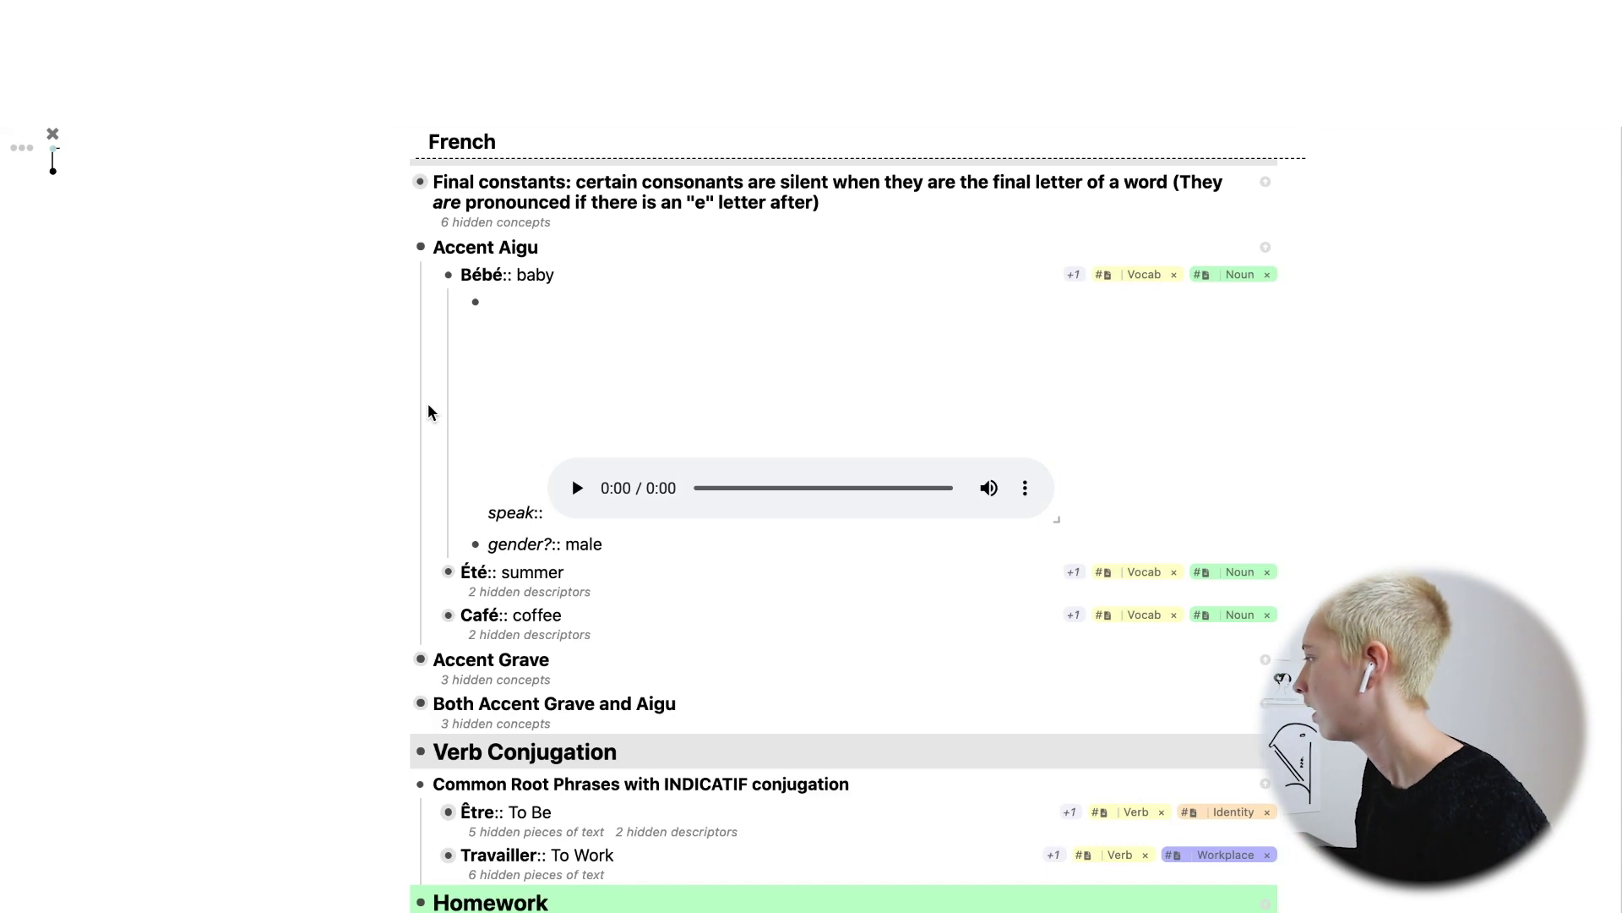
Switch to Reverso Dictionary, look up the French definition of "bébé", and examine the entry.
key(ctrl+Right)
text(b)
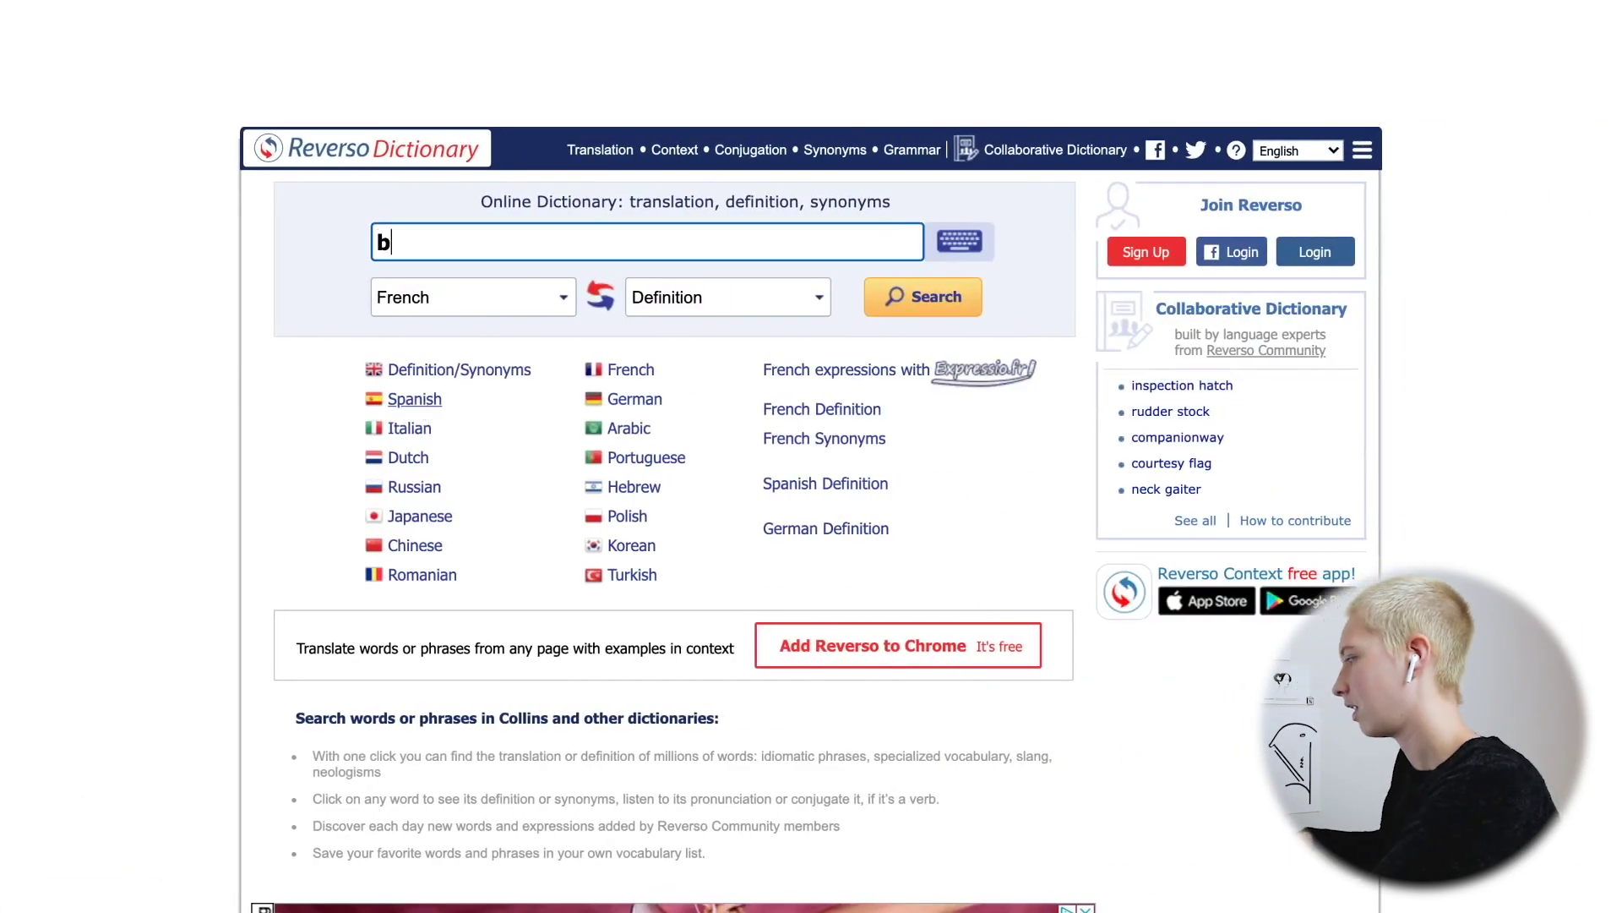
text(e)
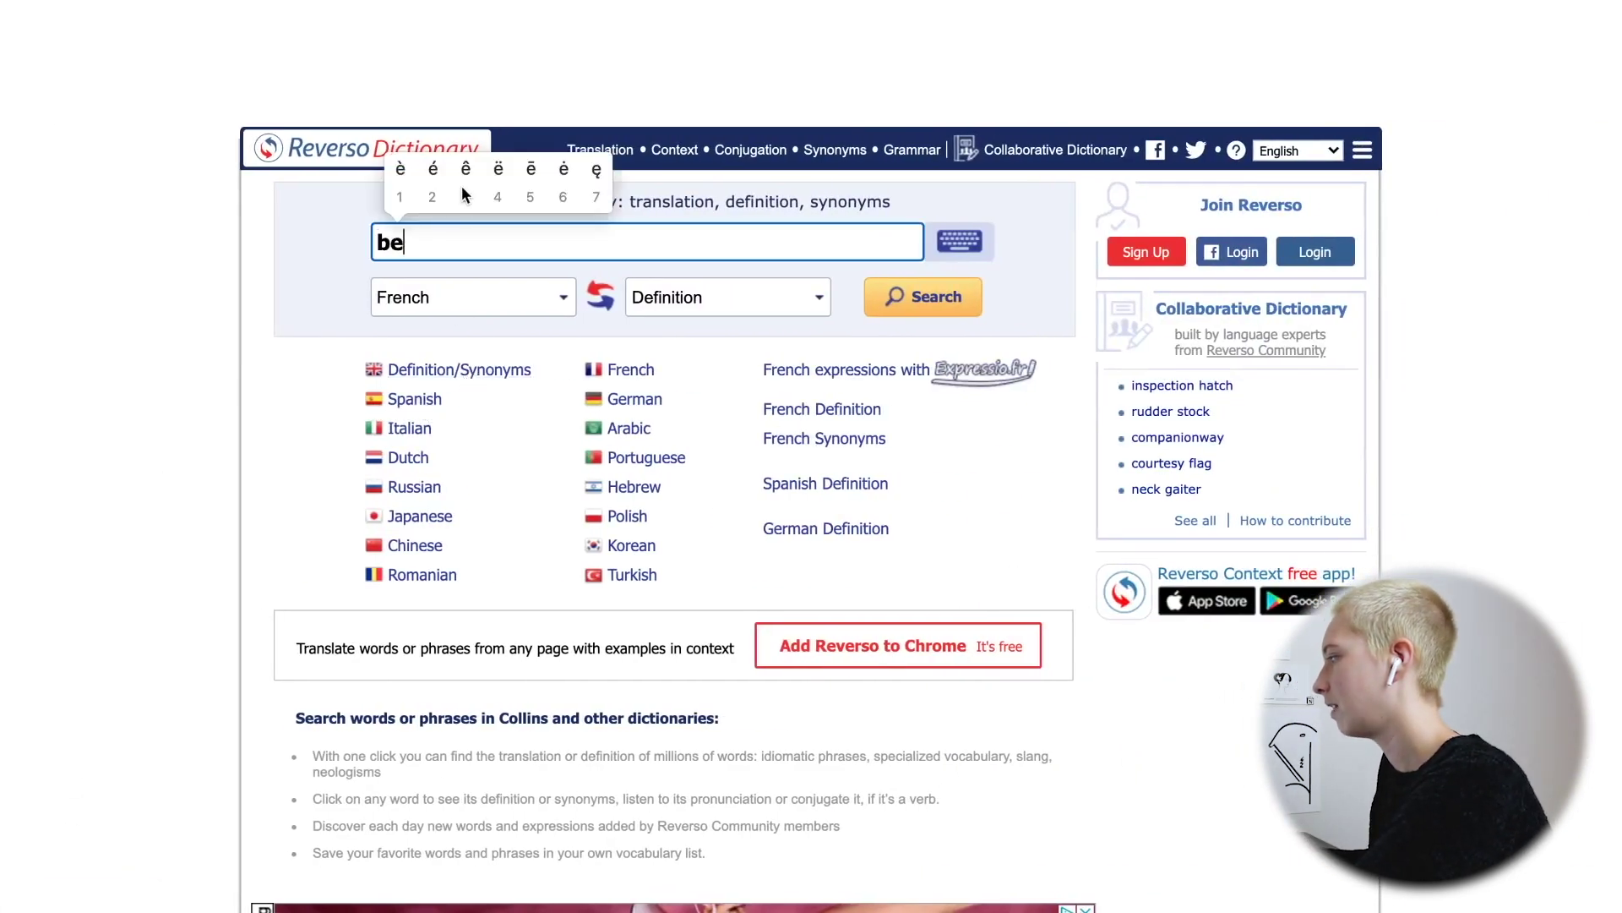
click(438, 172)
text(be)
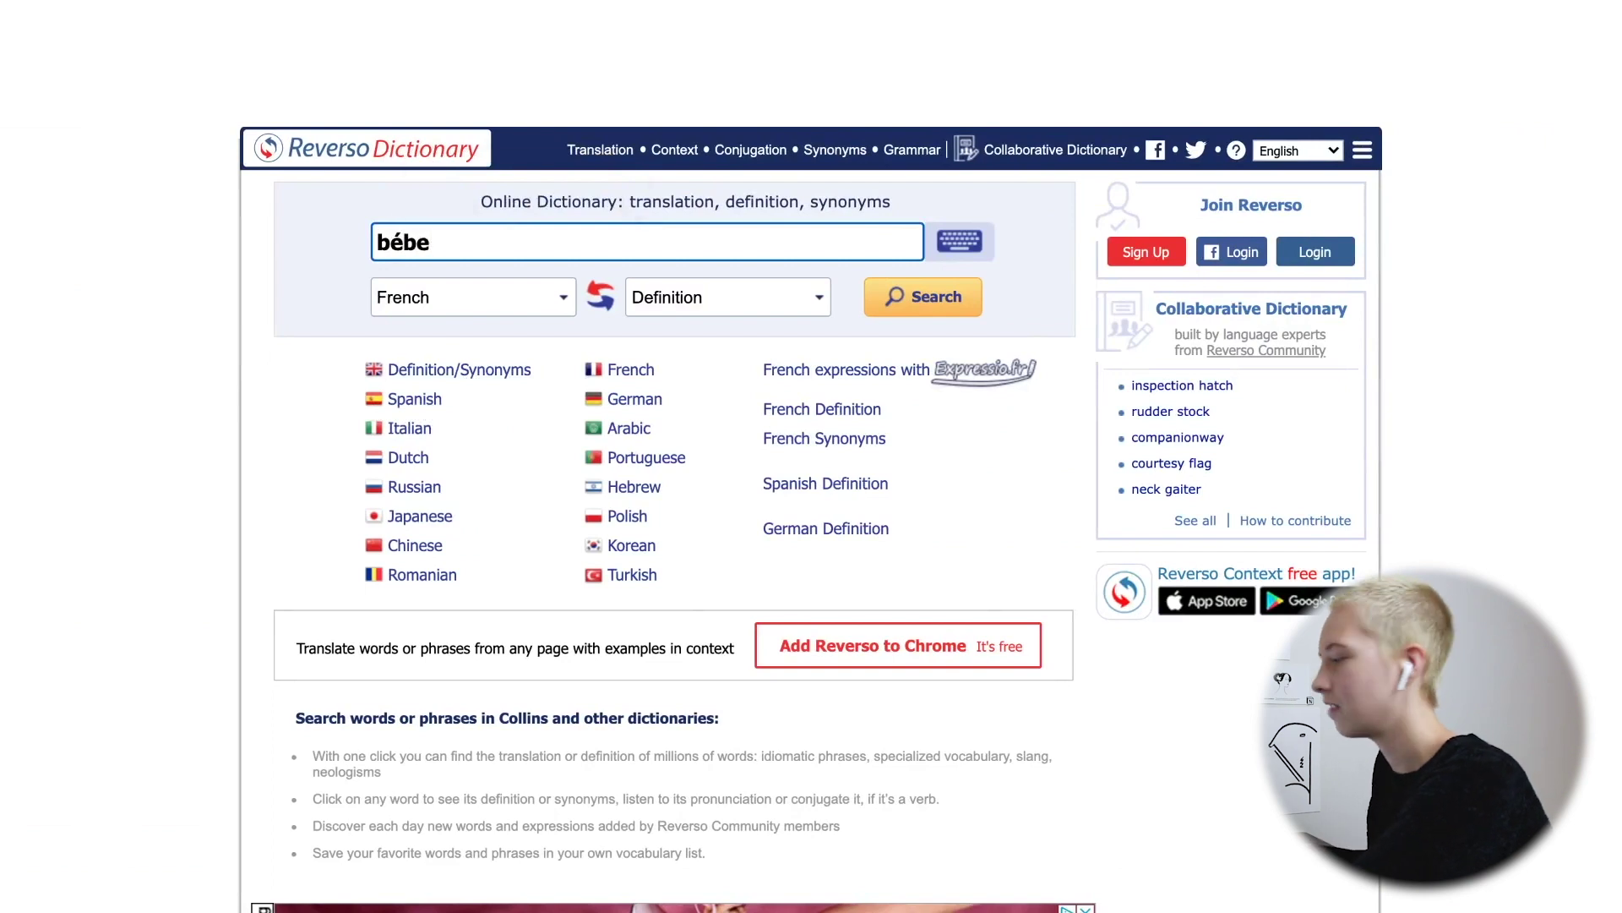
click(460, 170)
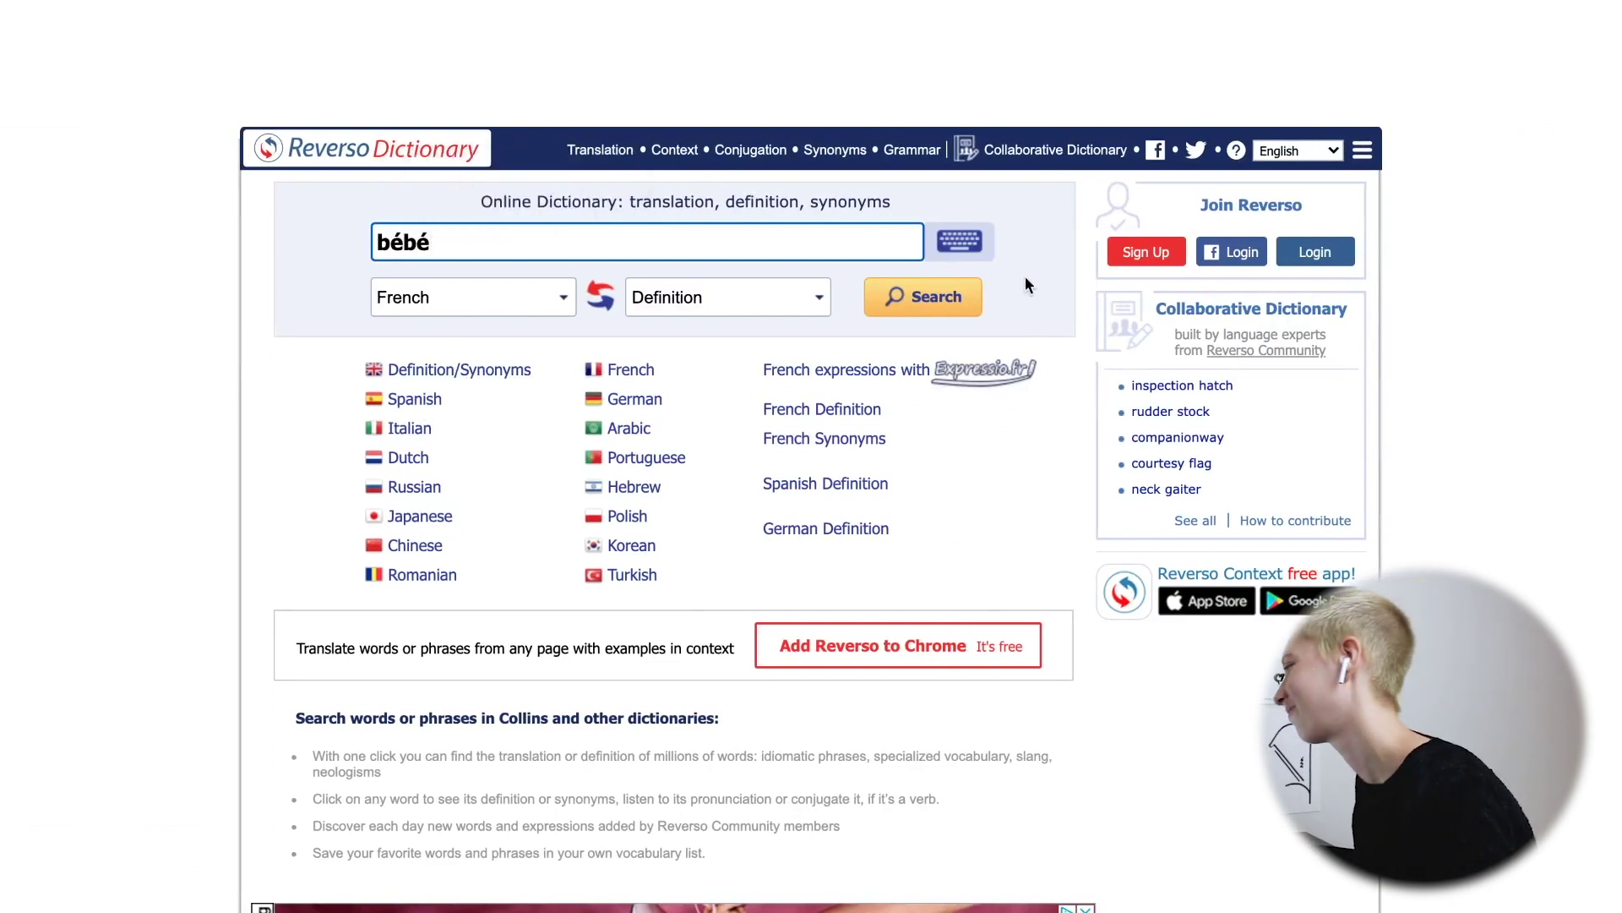
click(933, 305)
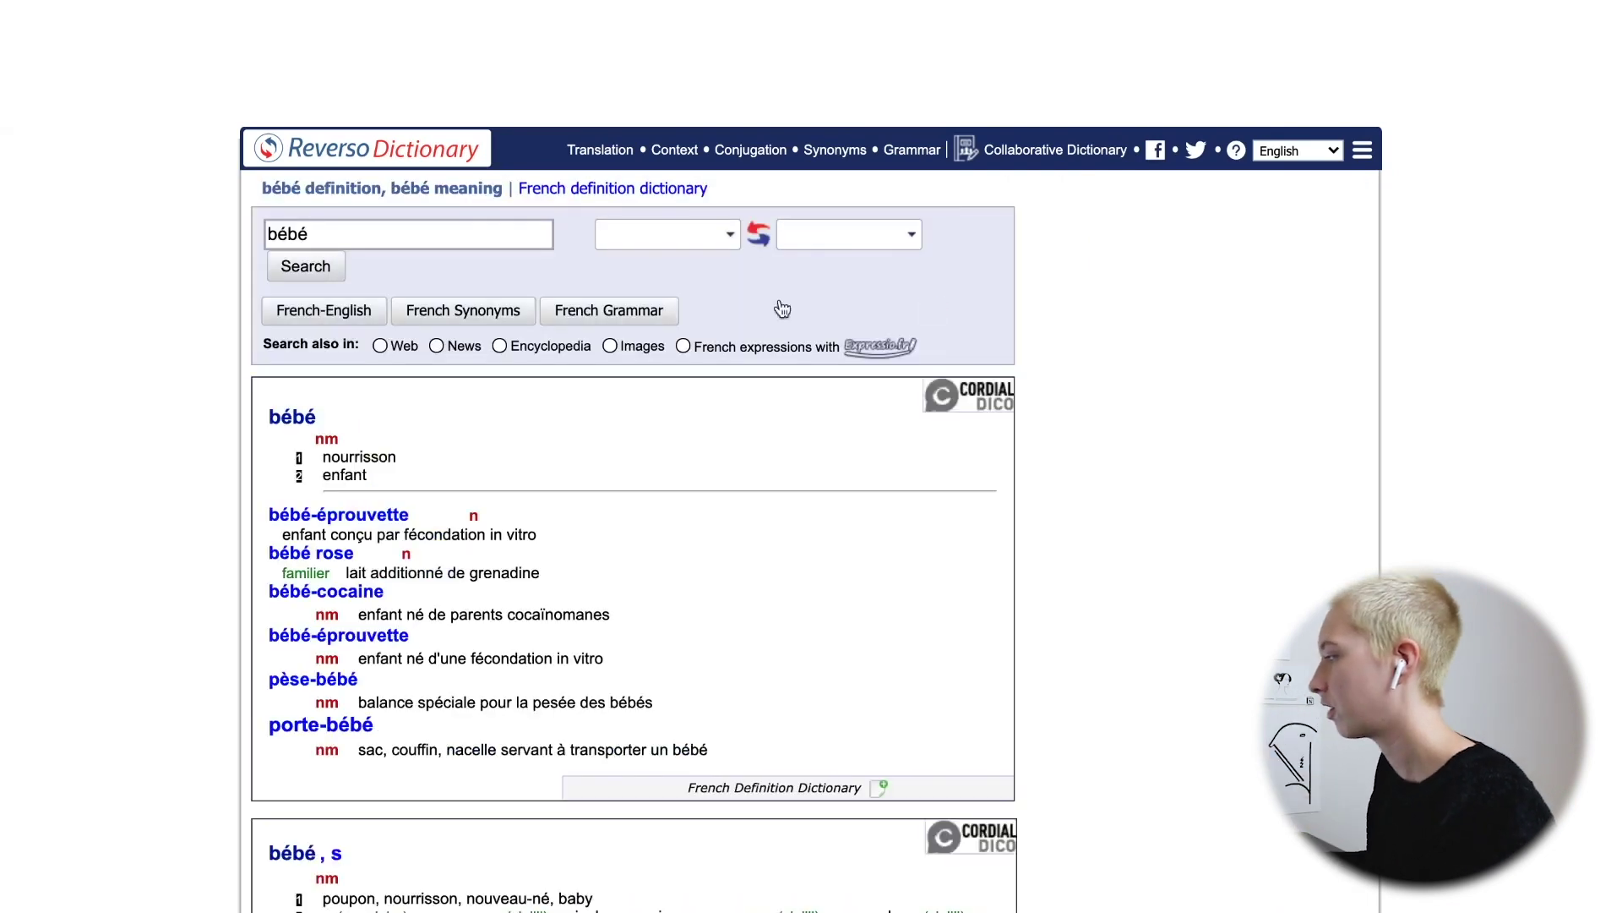
scroll(275, 474, down, 3)
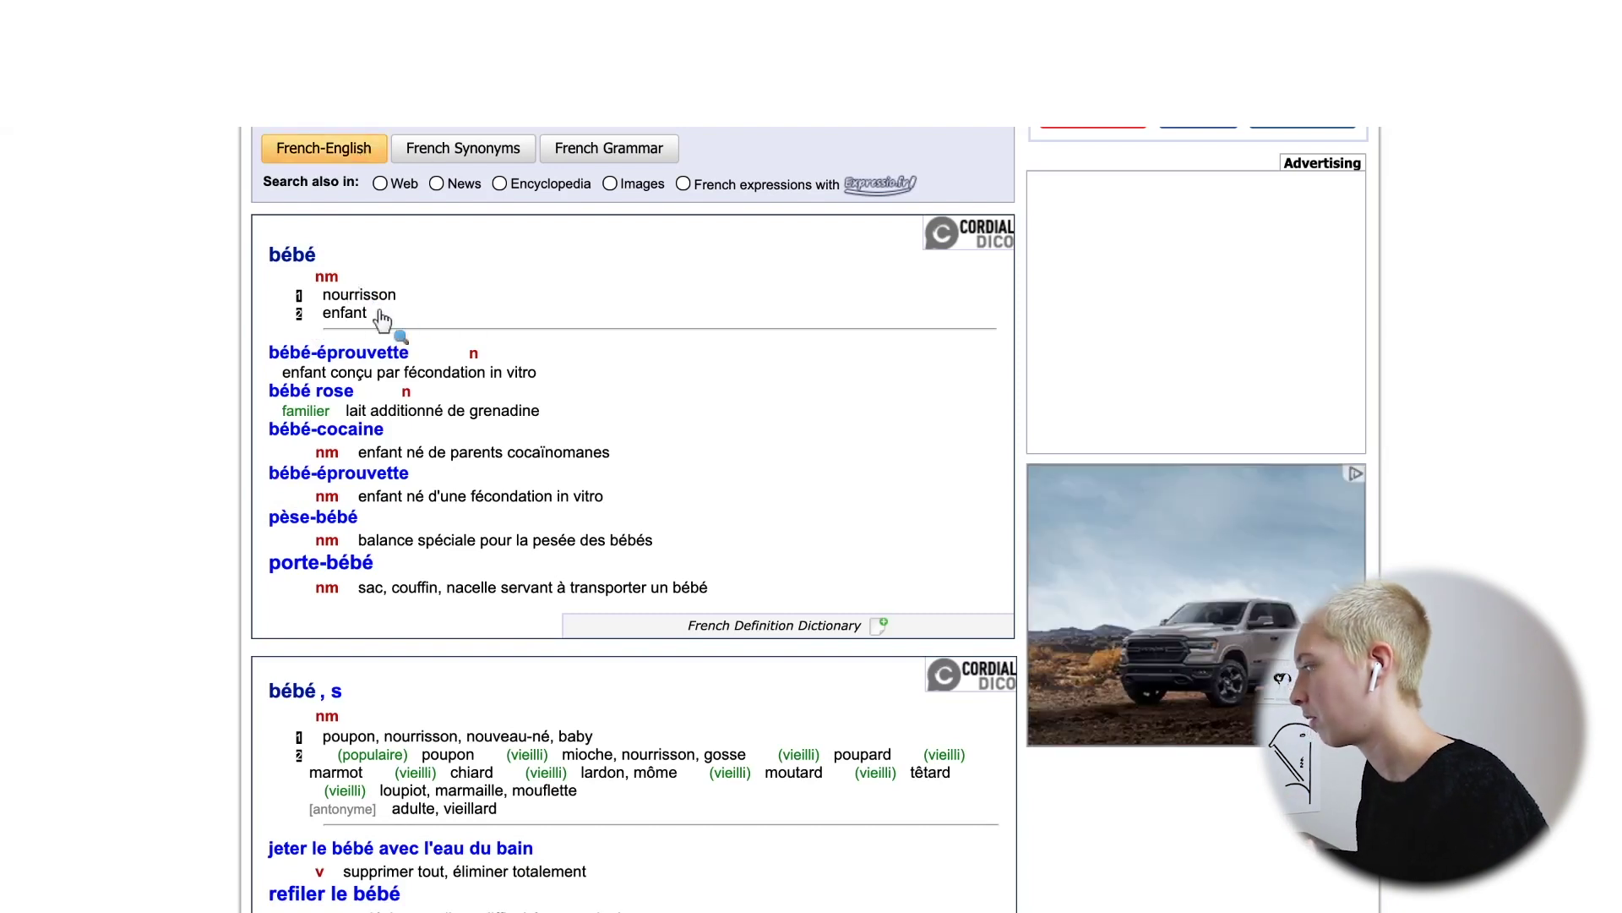
Show the French-English translation of "bébé" and examine the actions available for the headword.
scroll(381, 320, up, 3)
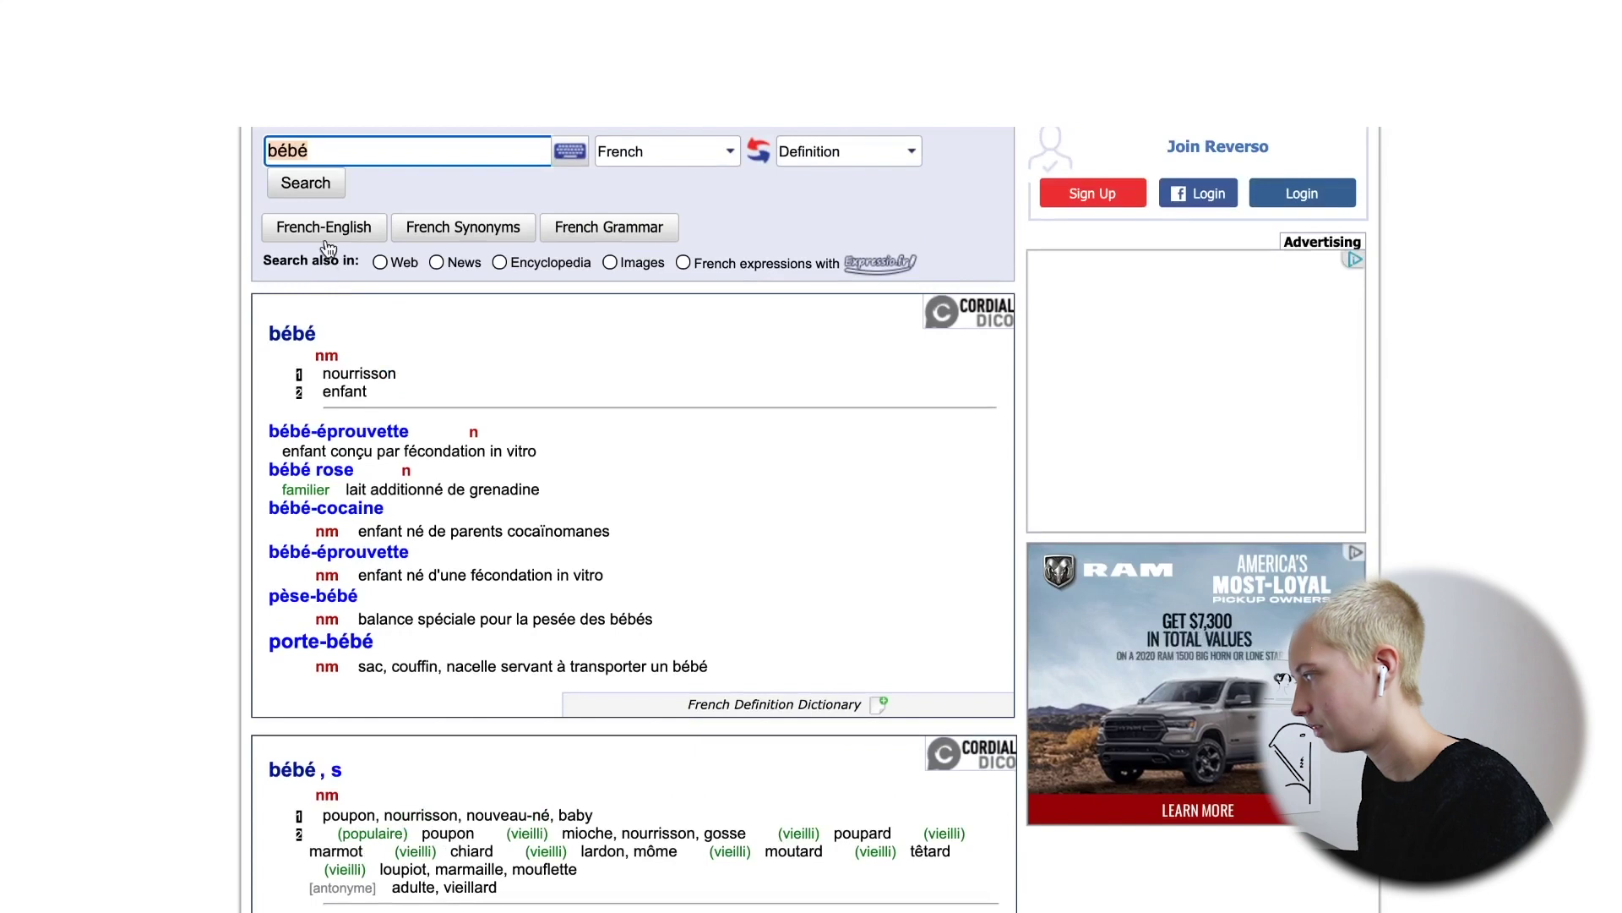
click(321, 234)
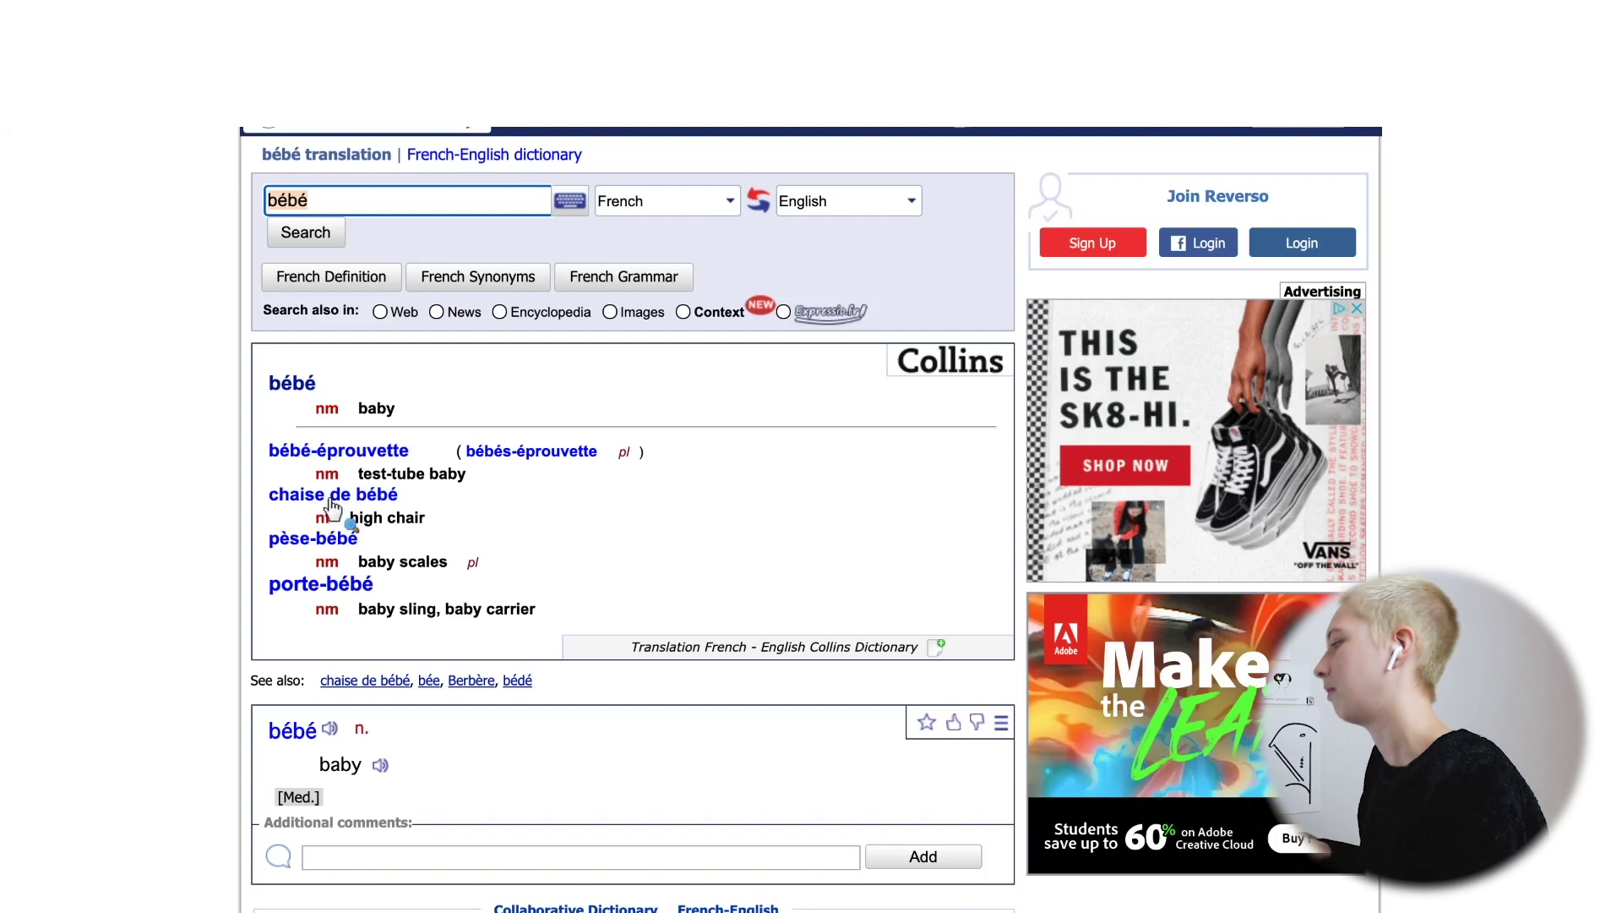
double_click(292, 384)
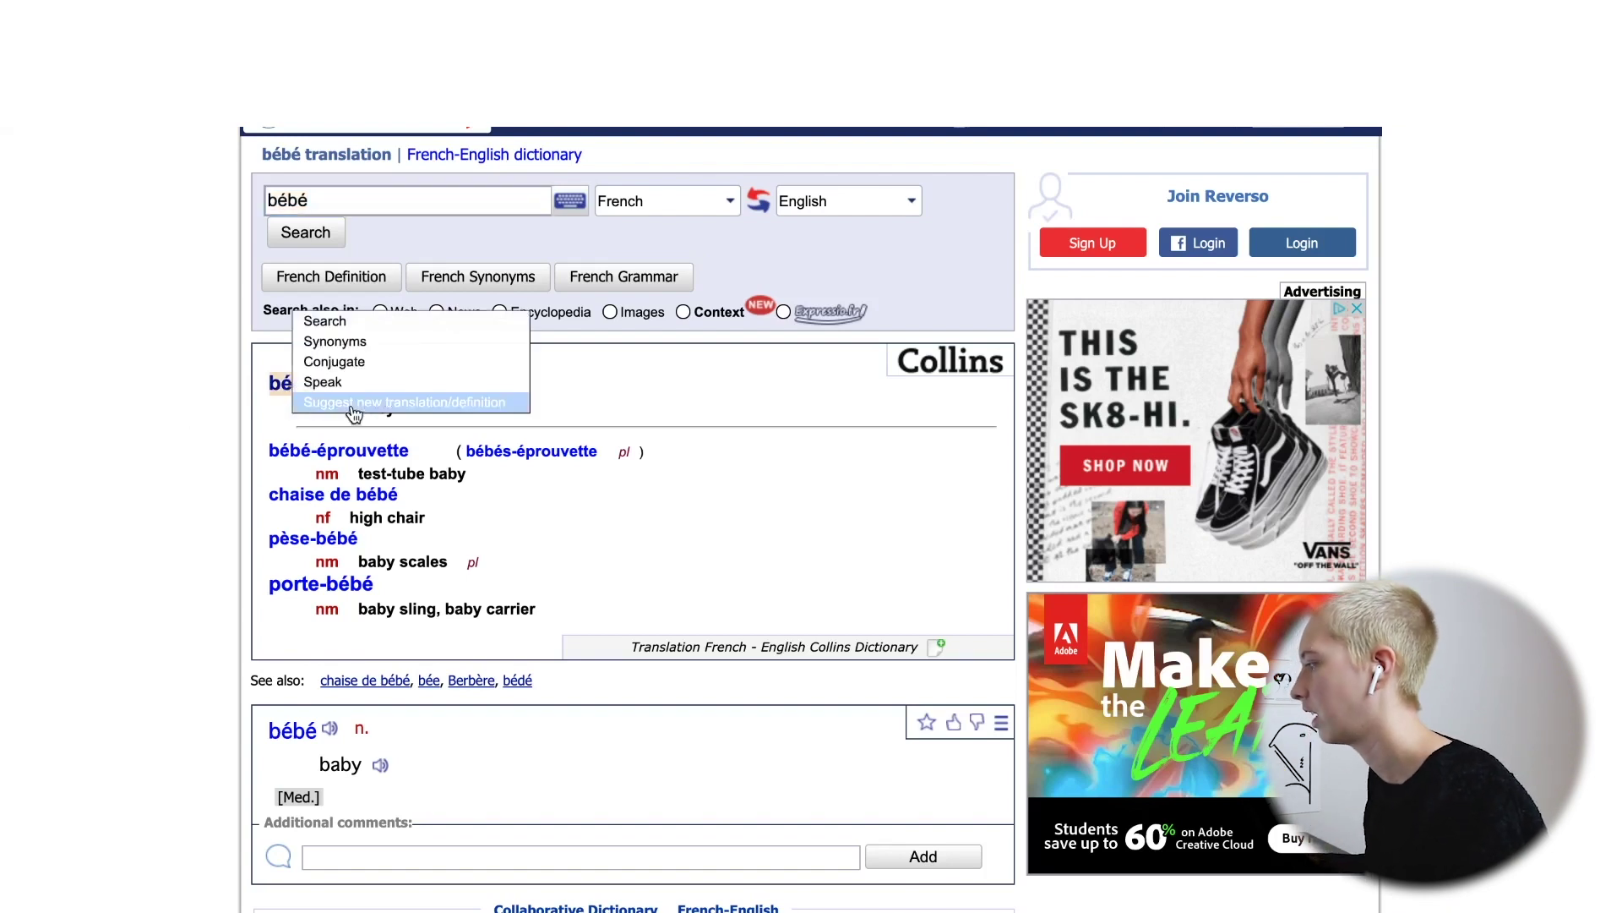
click(363, 384)
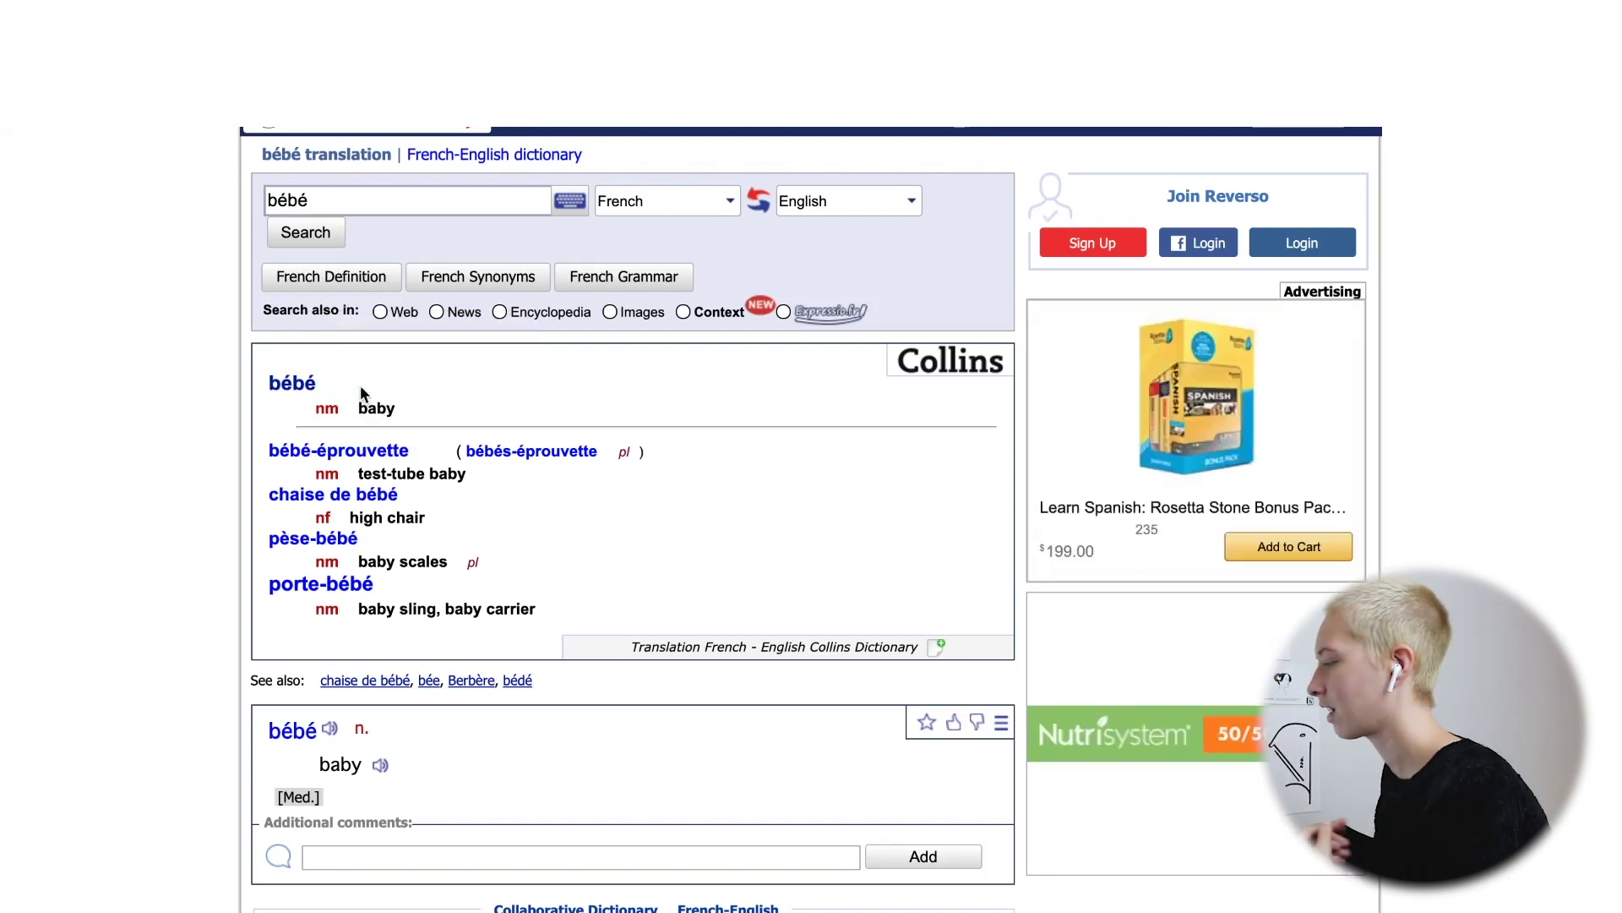
Open the developer tools for the bébé page and filter the network requests to media only.
right_click(137, 353)
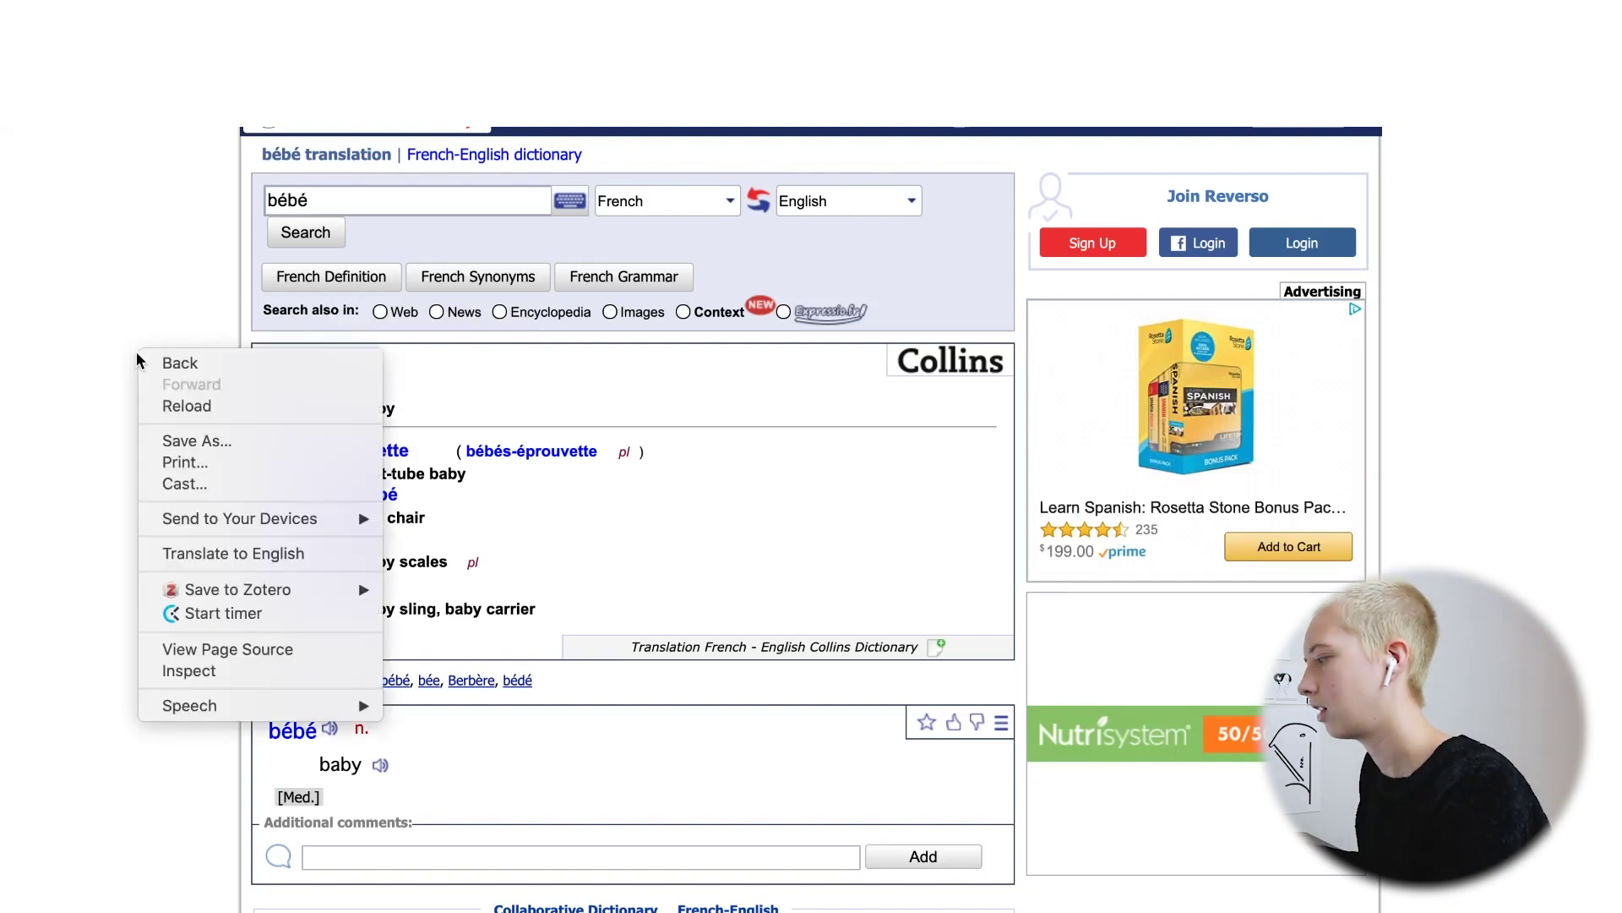
click(188, 670)
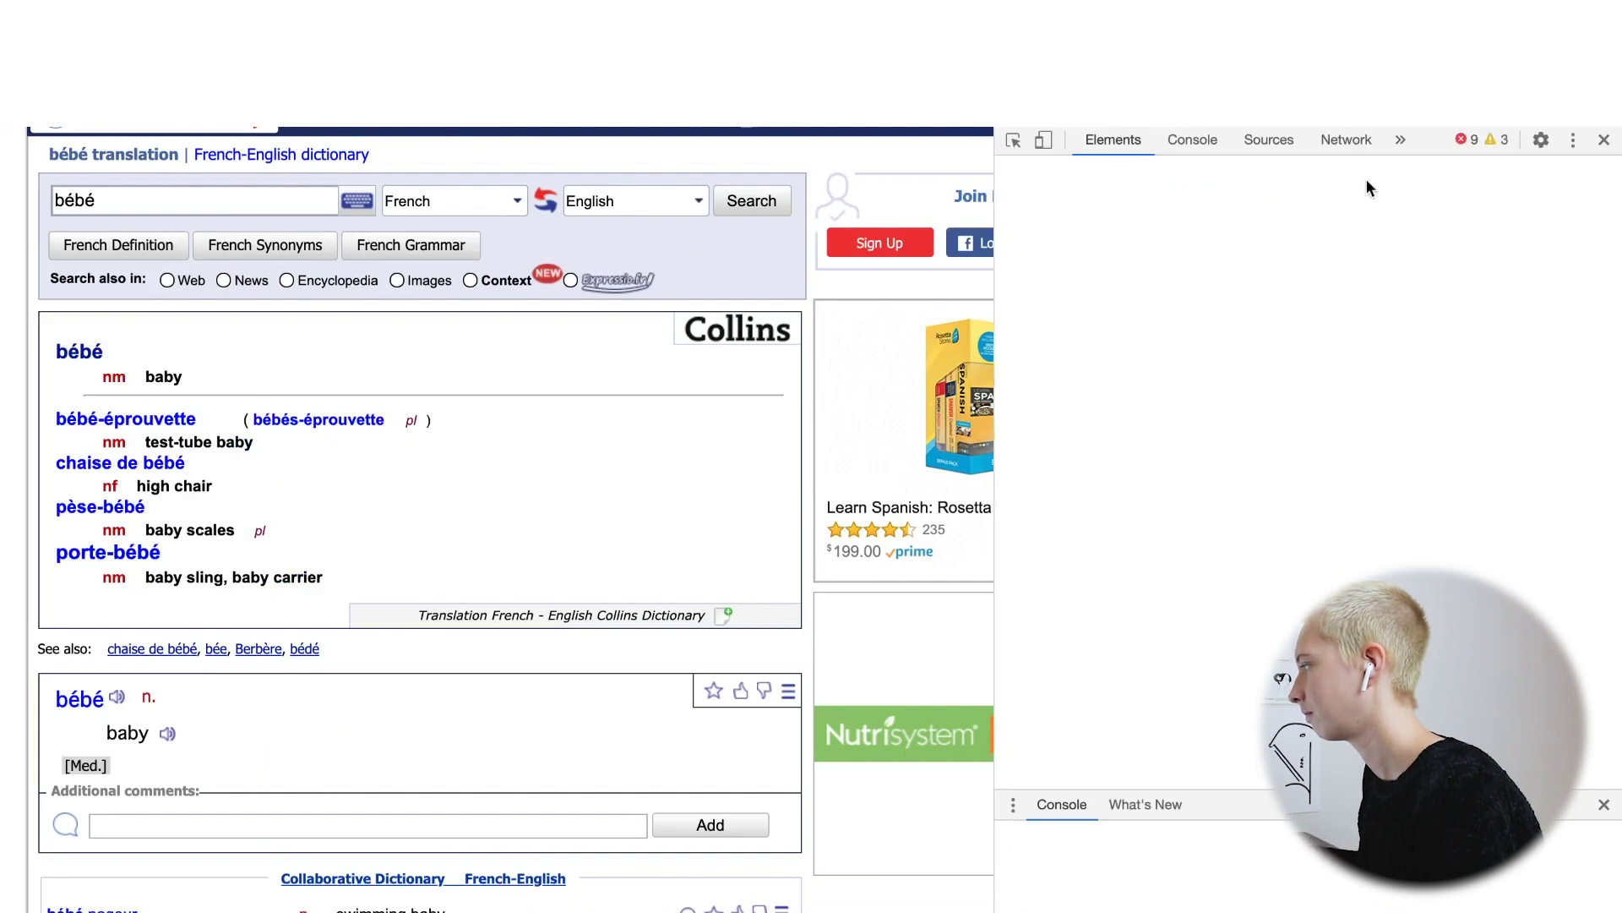
click(1342, 140)
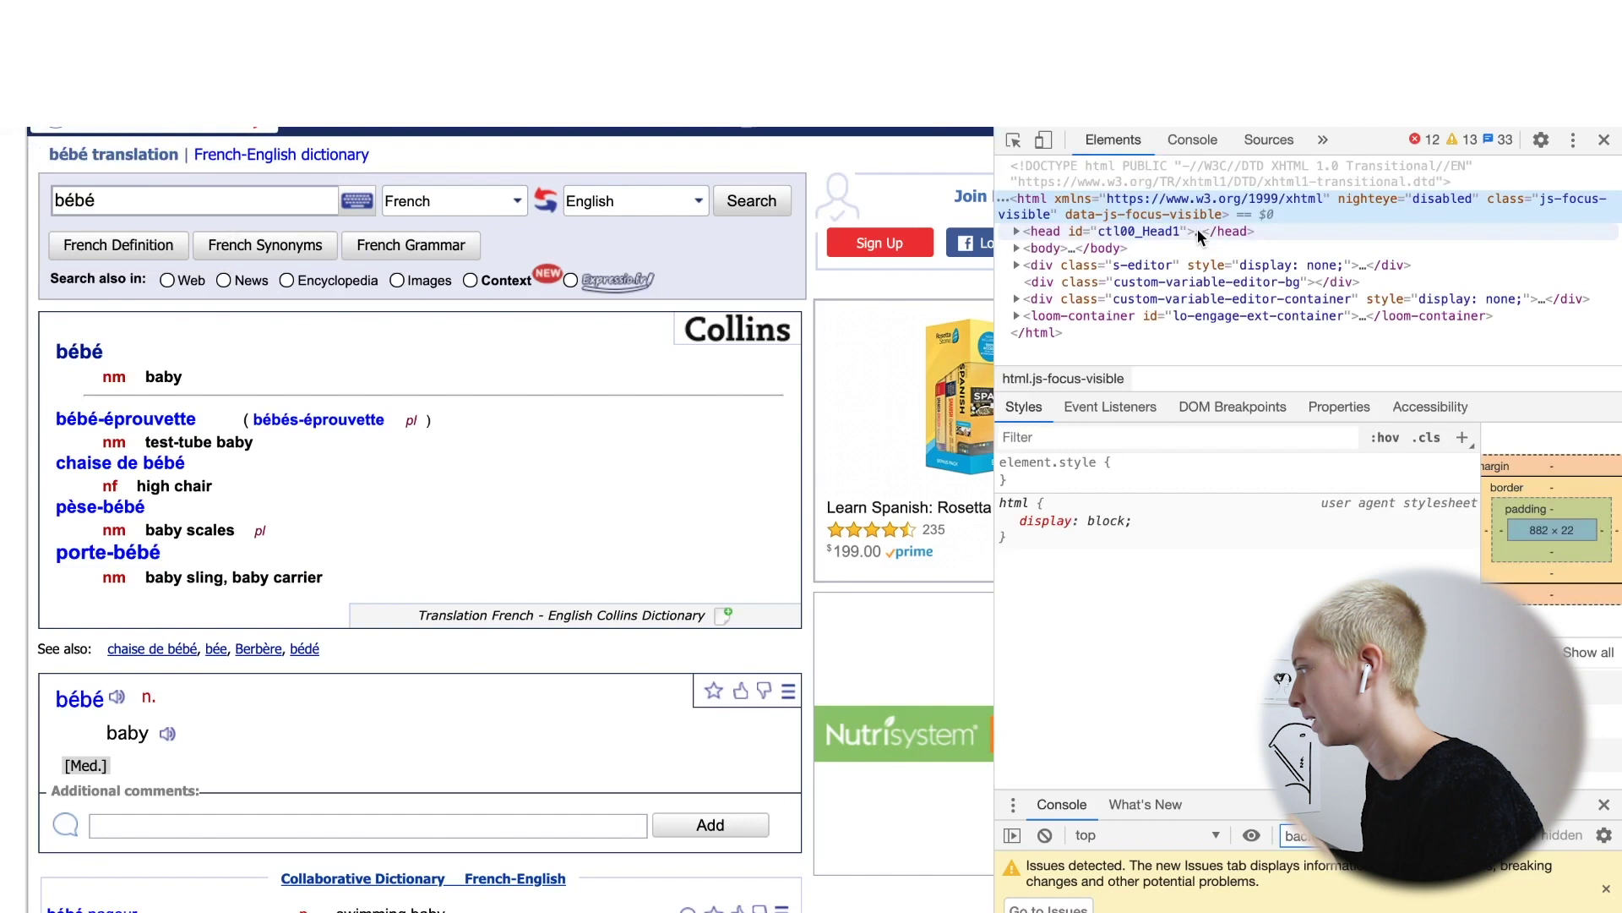
click(1323, 140)
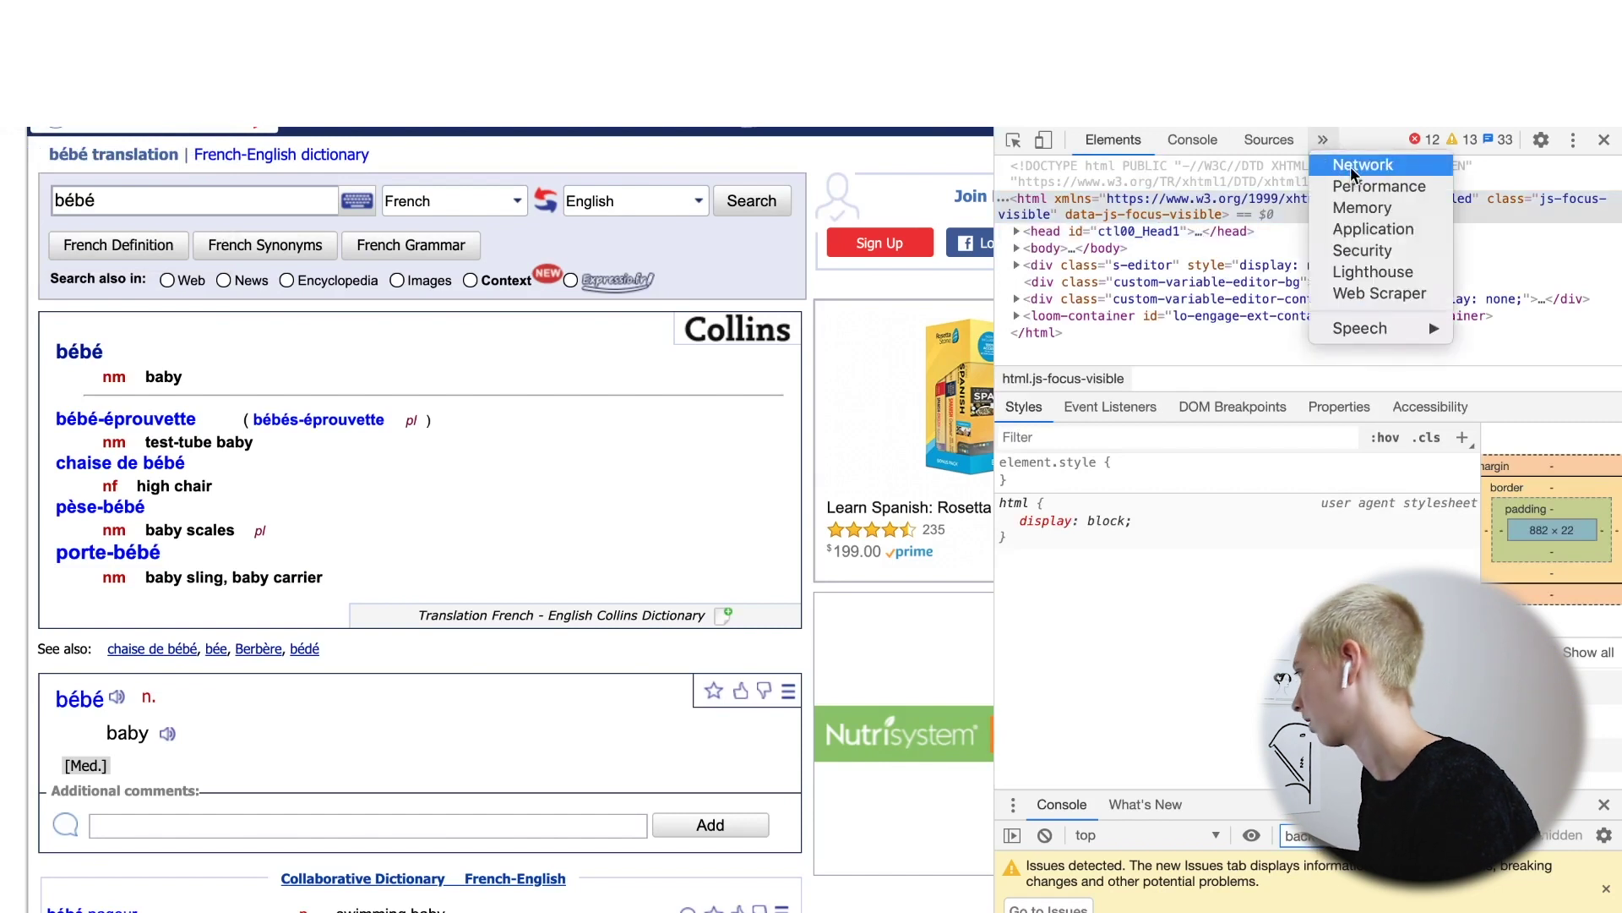
click(1350, 167)
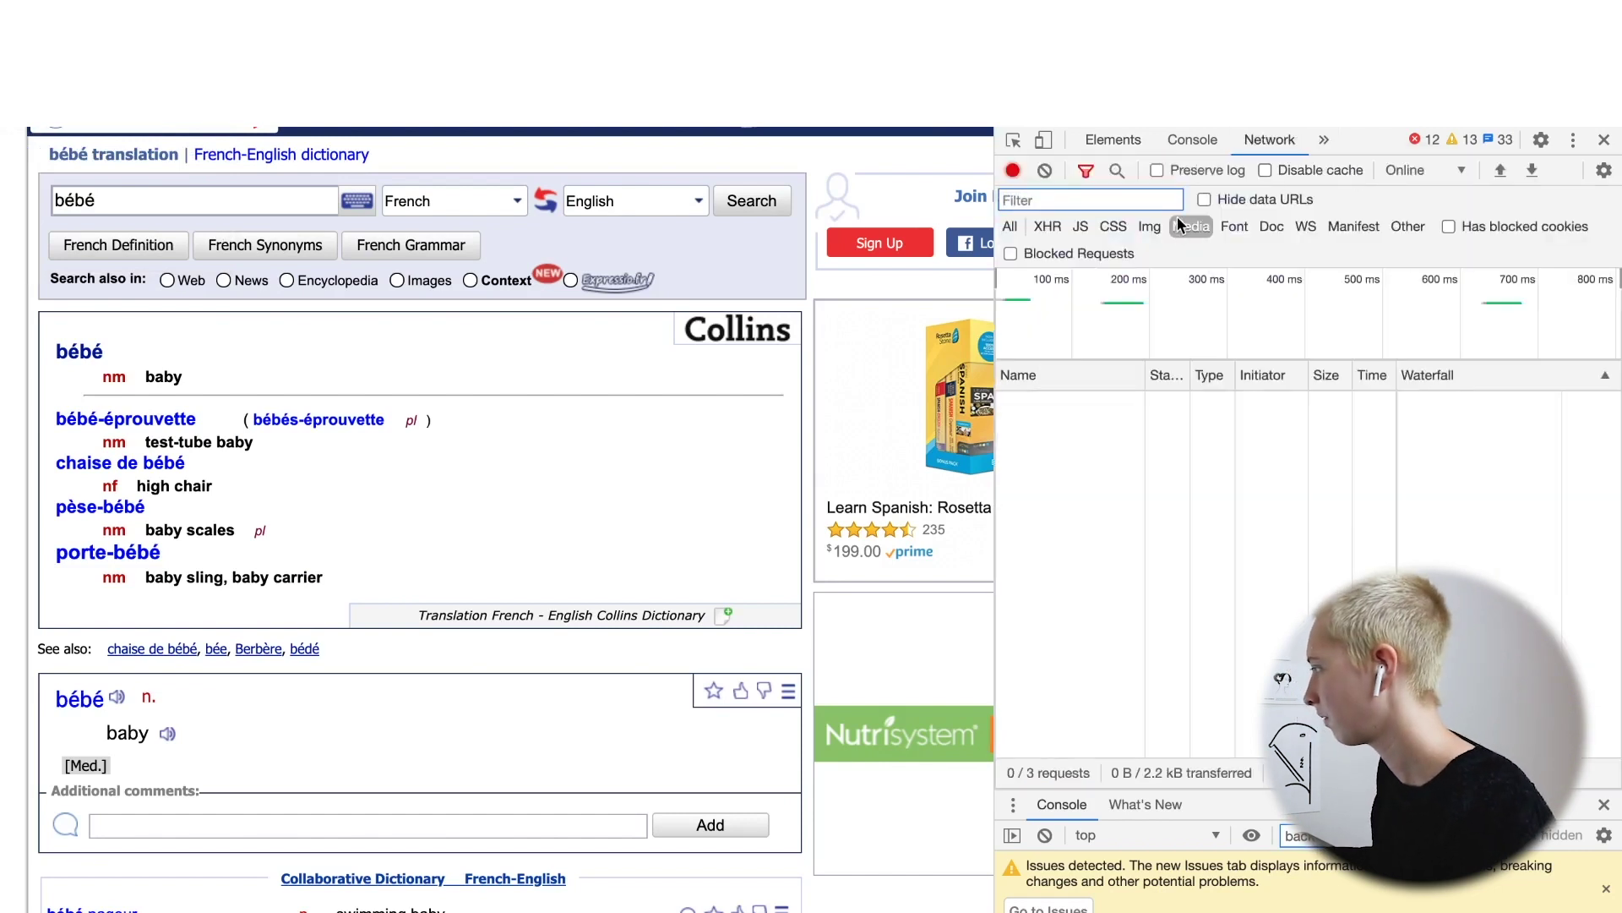
click(1190, 227)
Have the headword "bébé" spoken, copy the link address of the captured voice request, and close the developer tools.
click(66, 353)
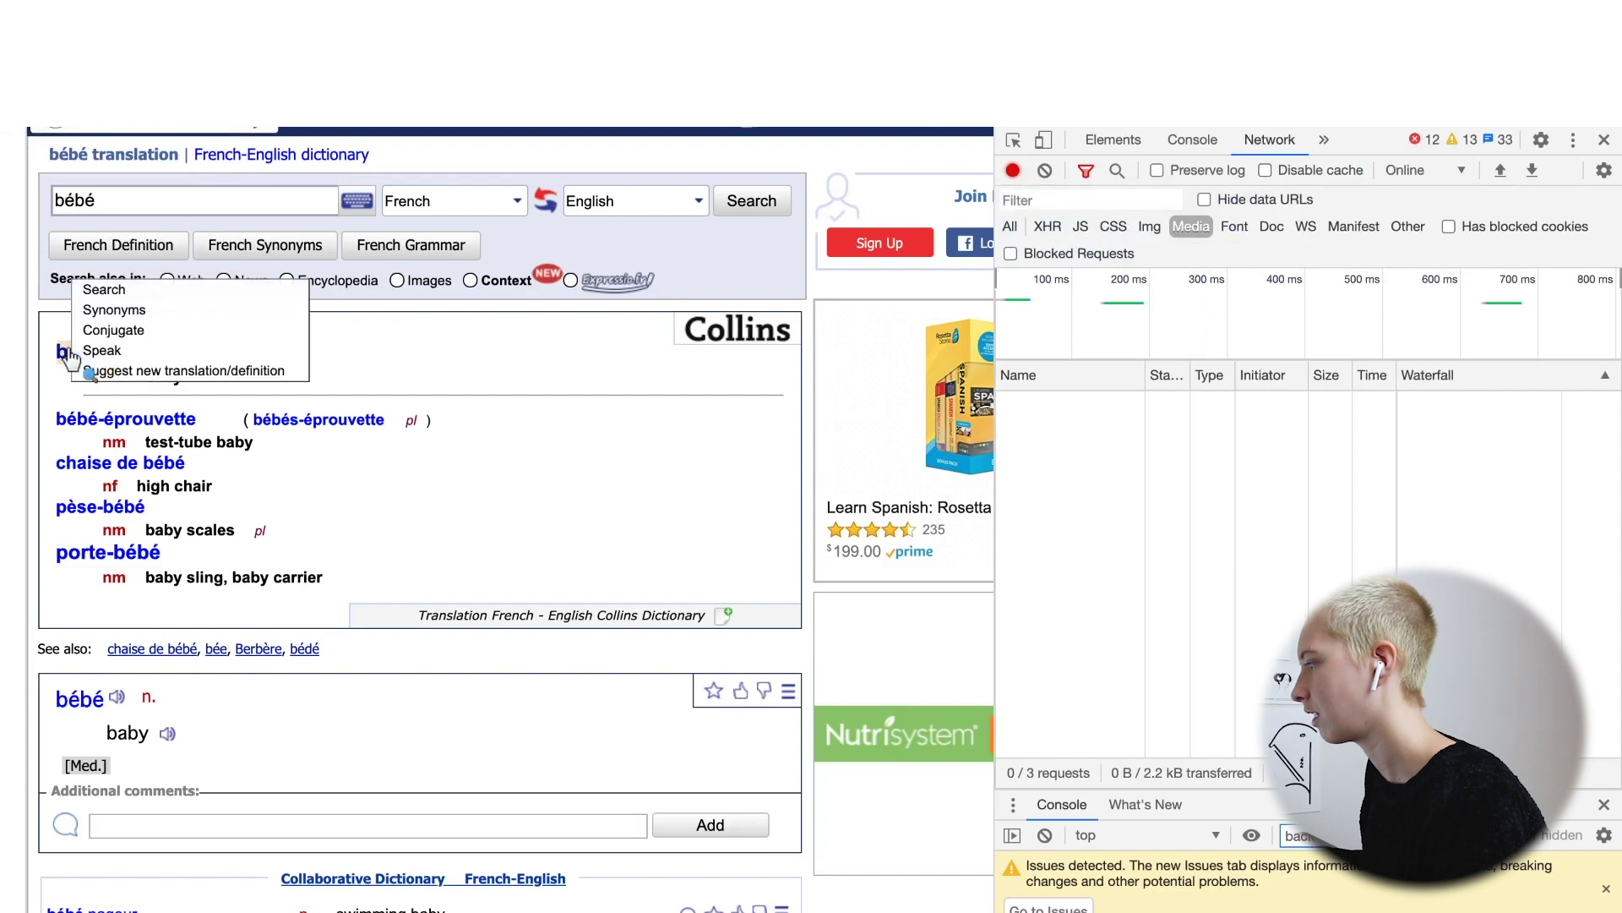
click(82, 354)
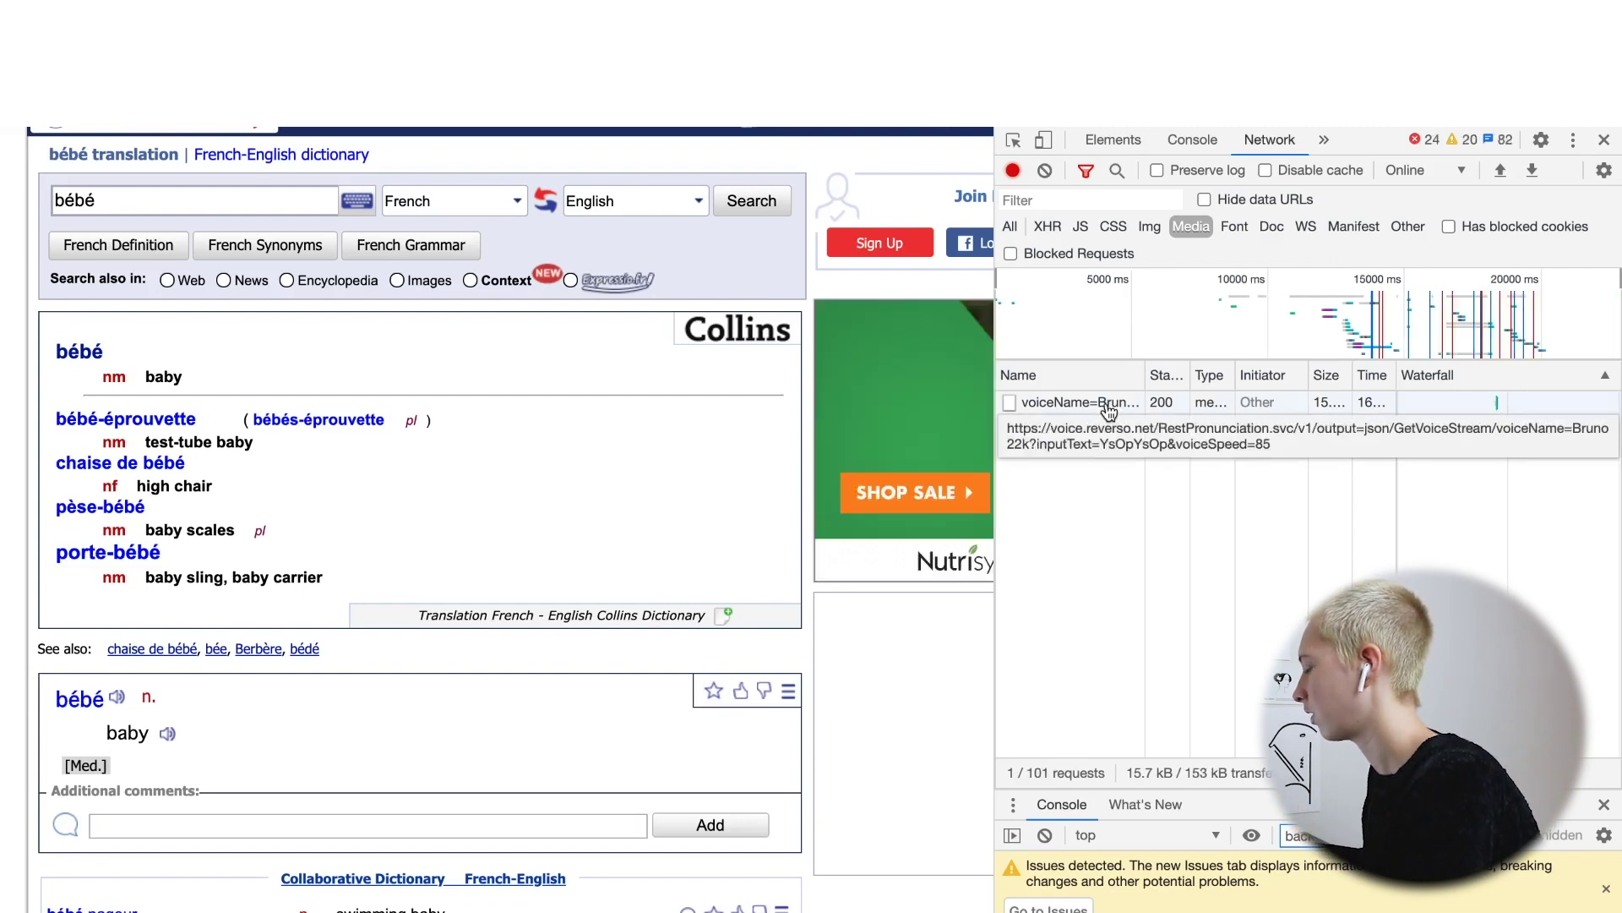
right_click(1090, 404)
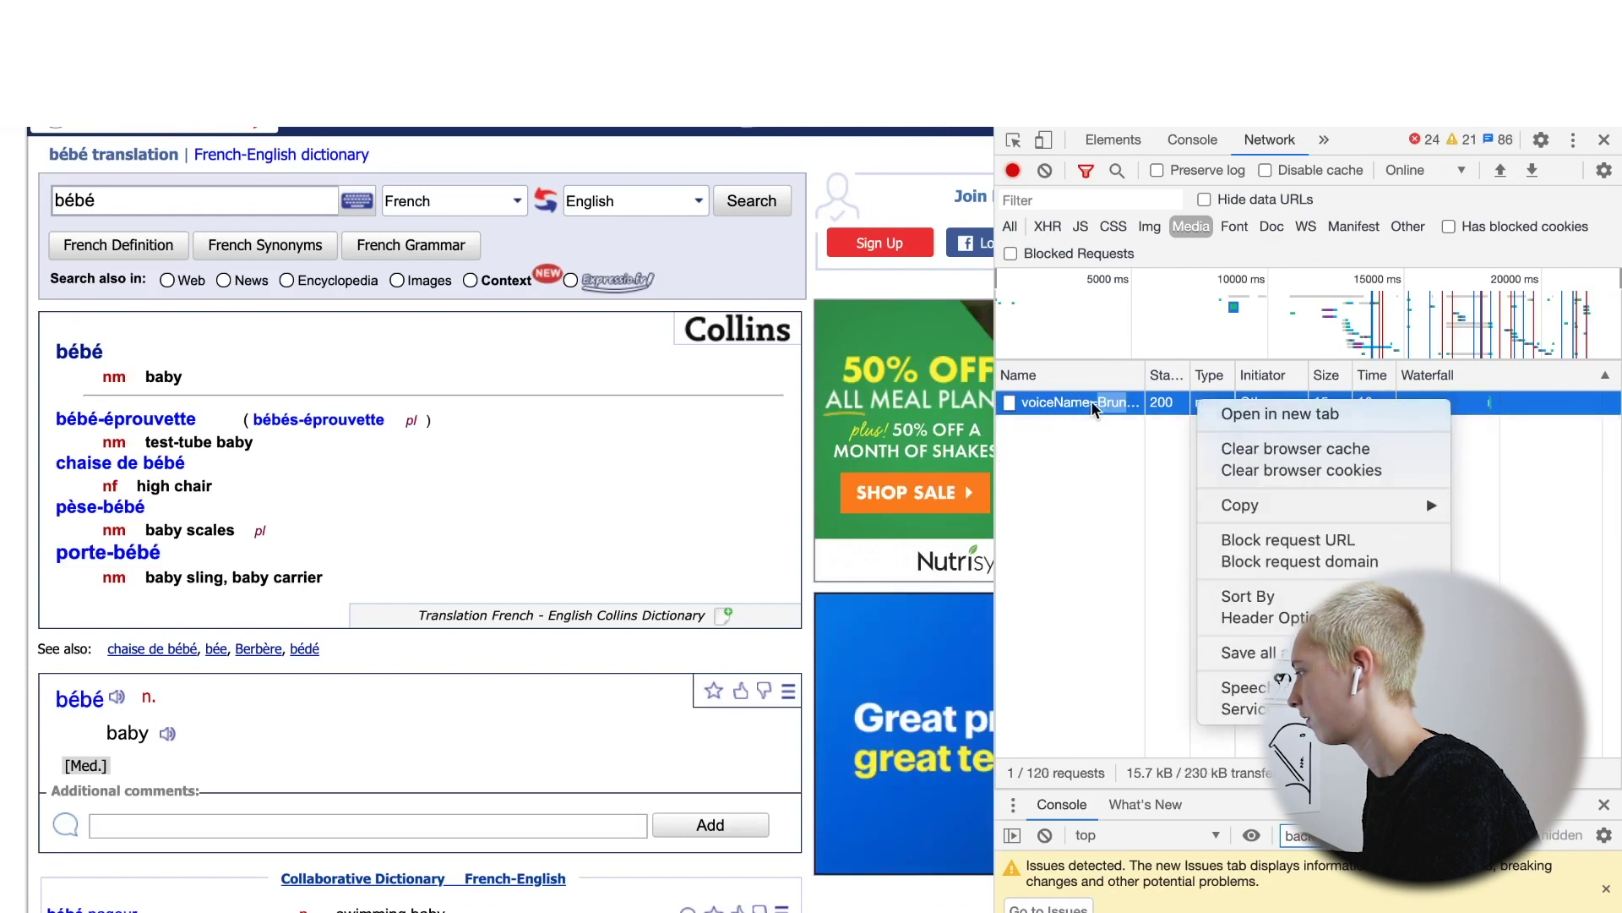
mouse_move(1250, 505)
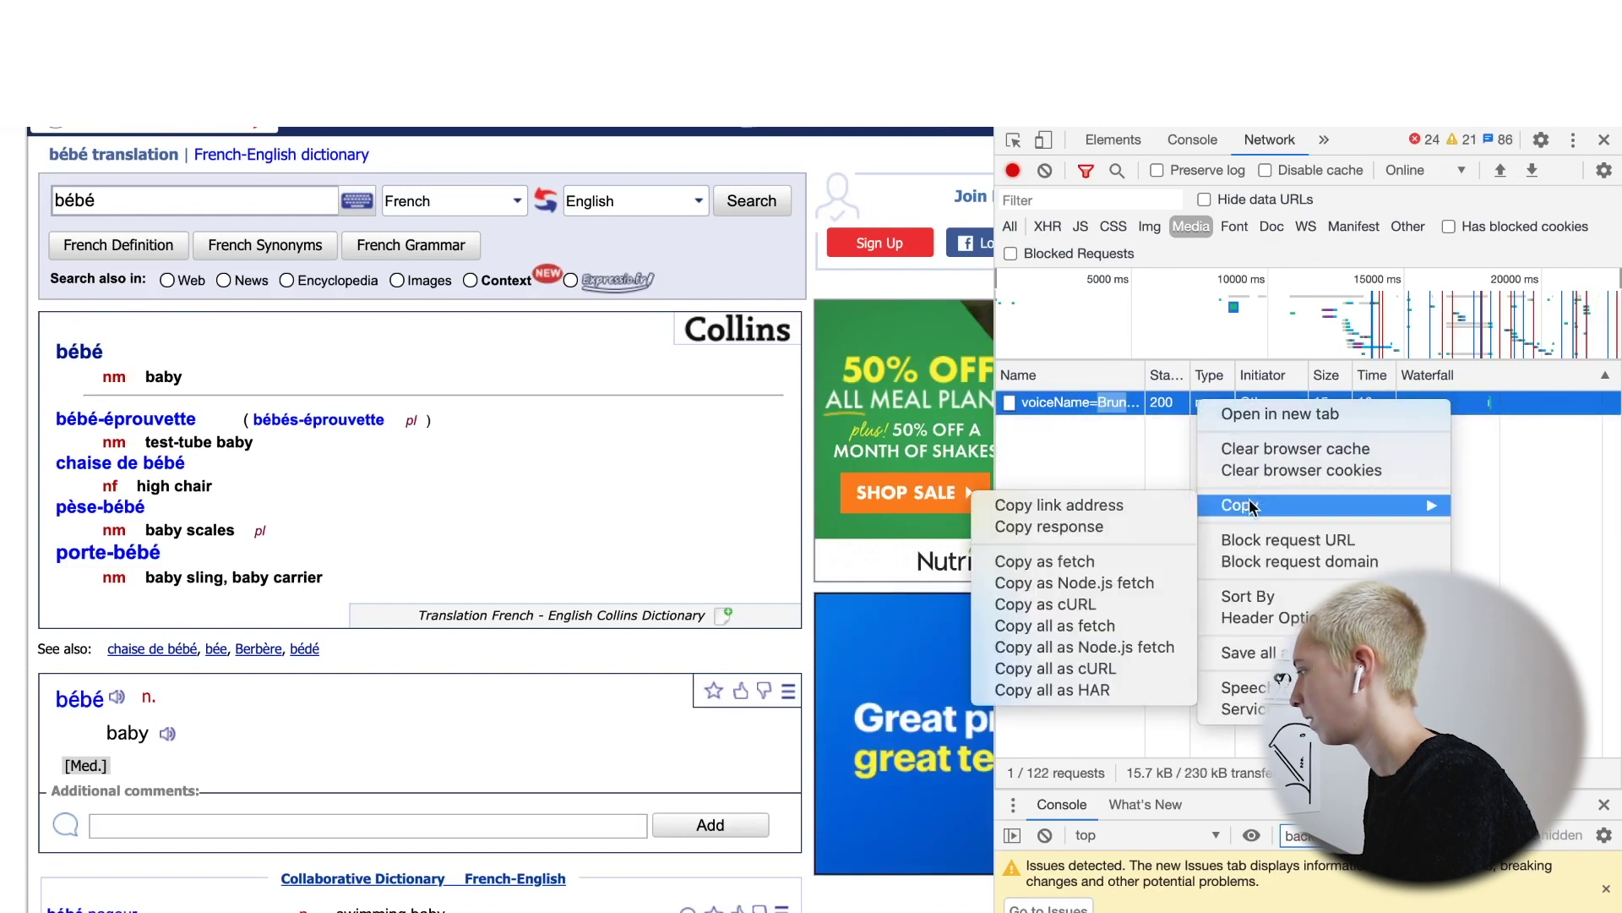
click(1153, 507)
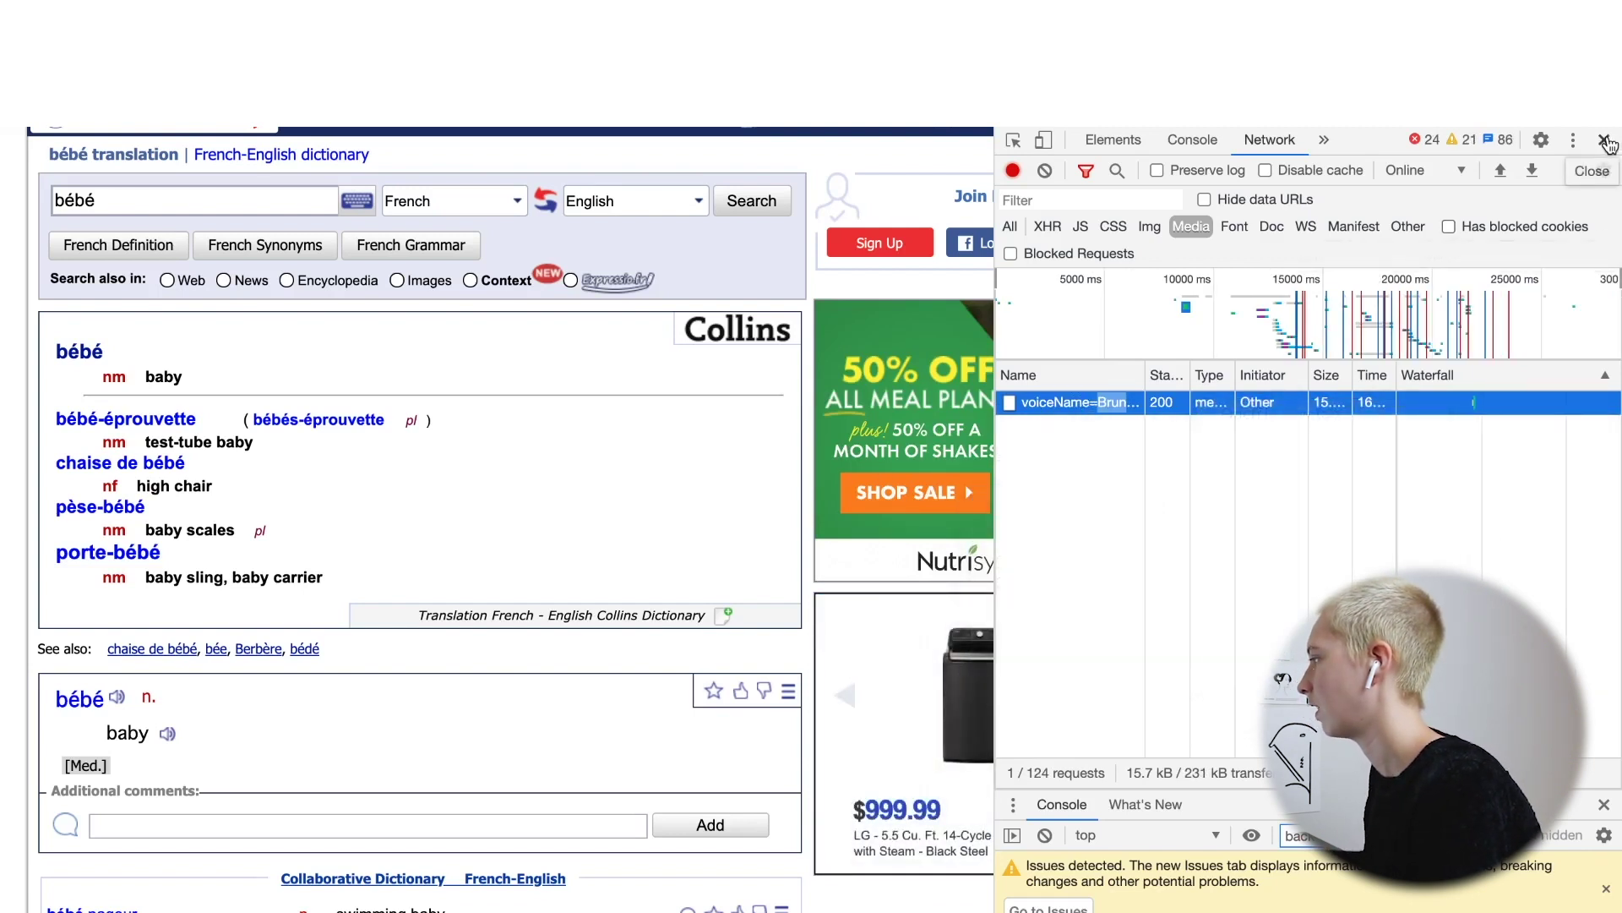
click(1606, 143)
Switch to RemNote, replace the audio in Bébé's speak descriptor with the copied pronunciation link, and play it back.
key(ctrl+Left)
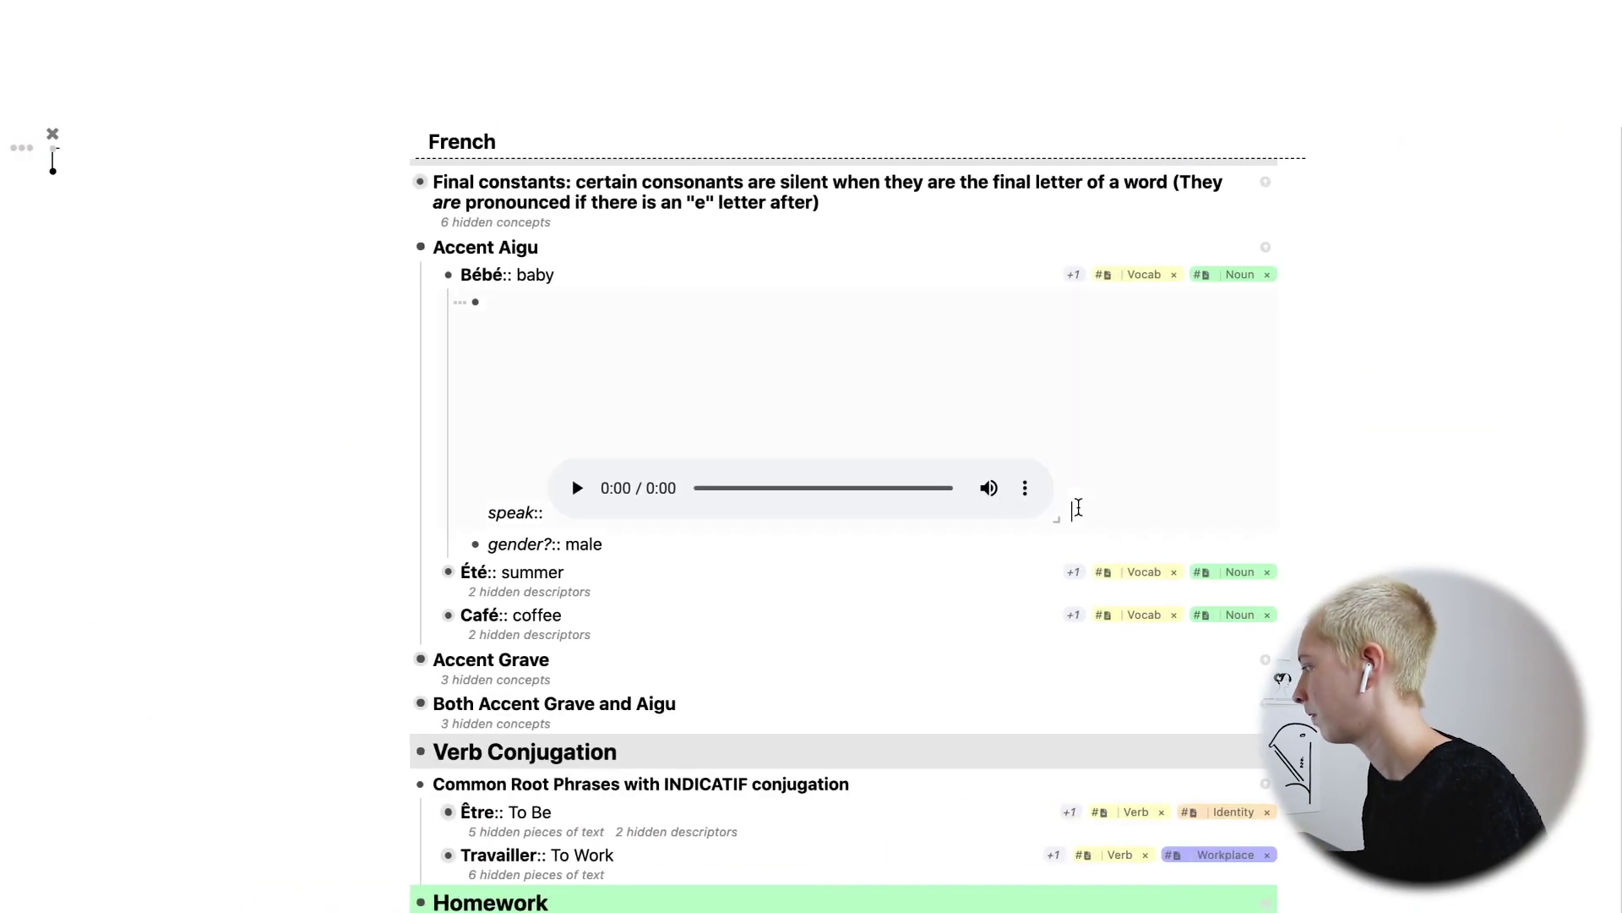
key(BackSpace)
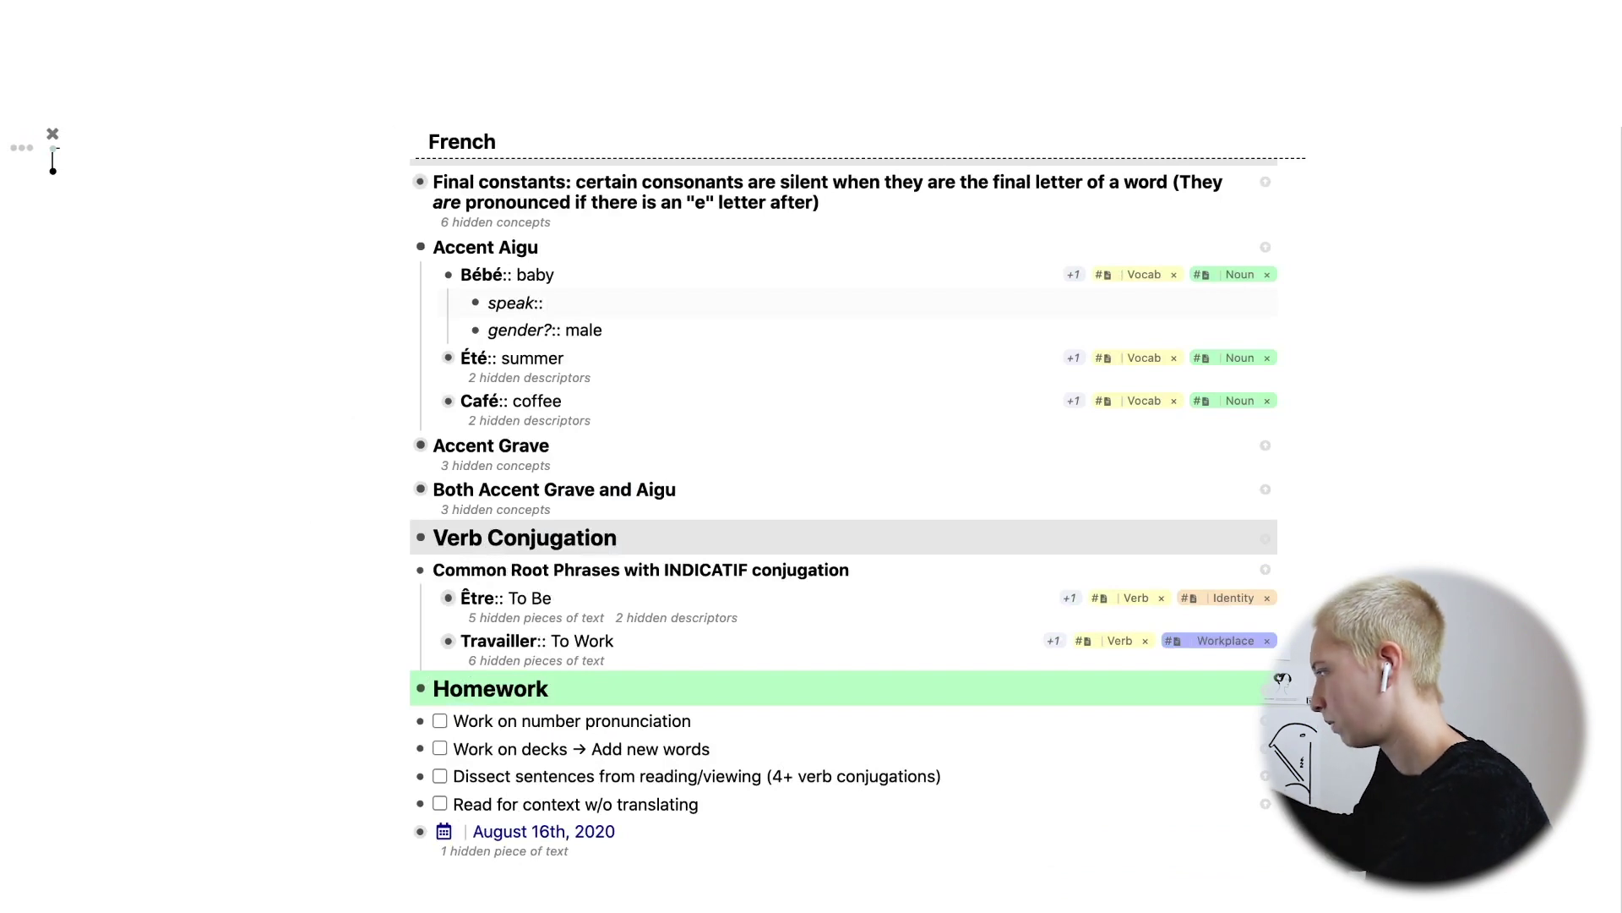
text(/audio)
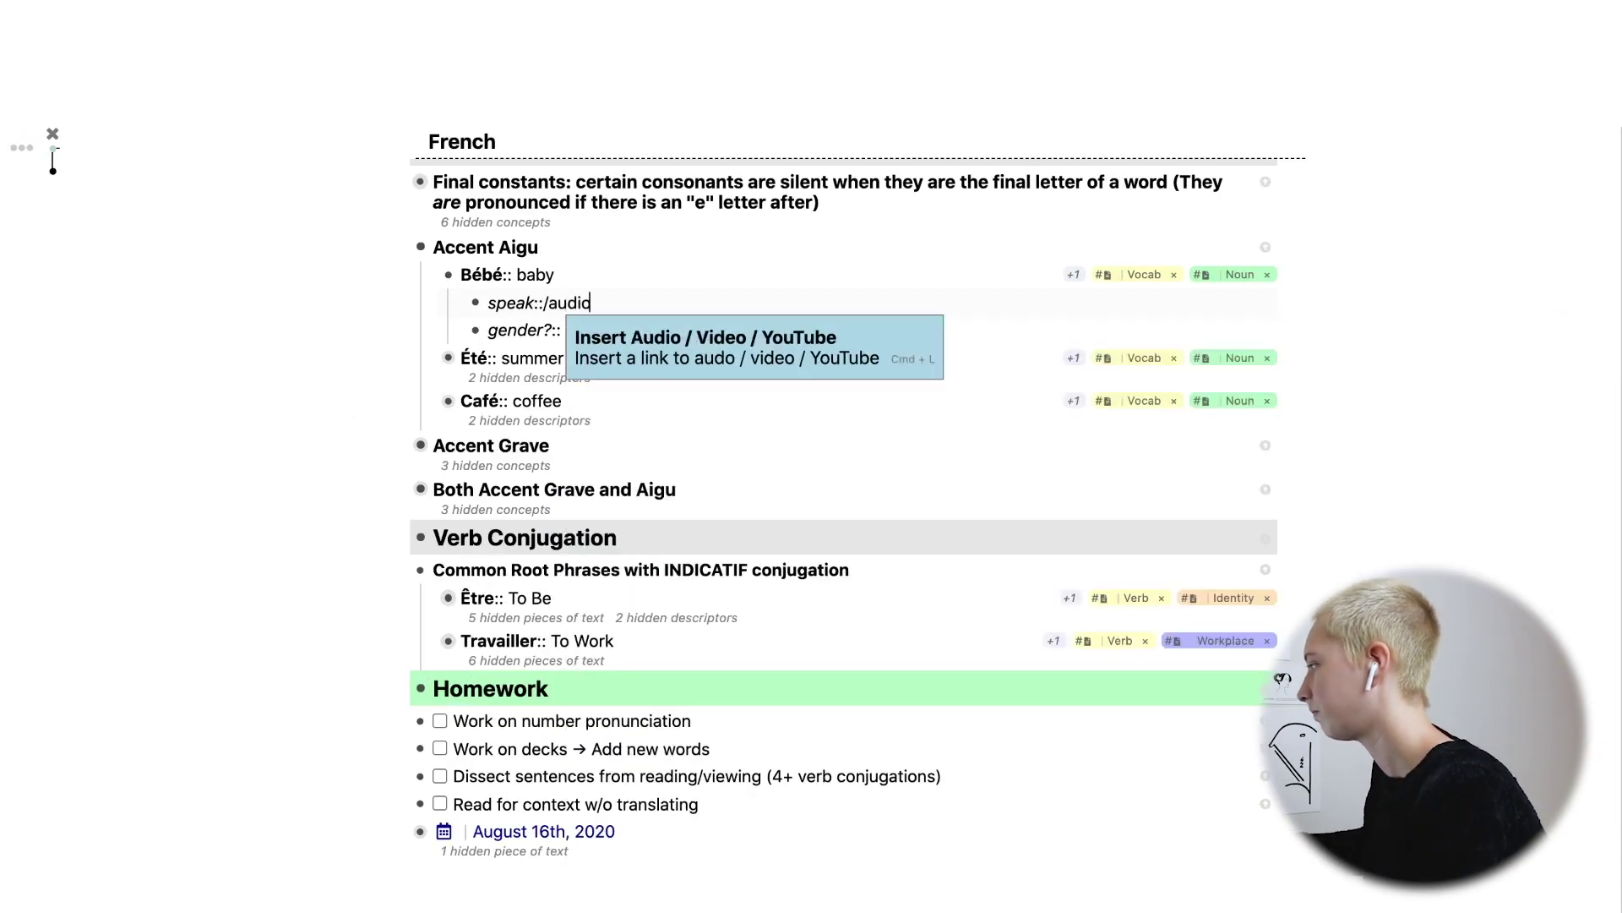
key(Return)
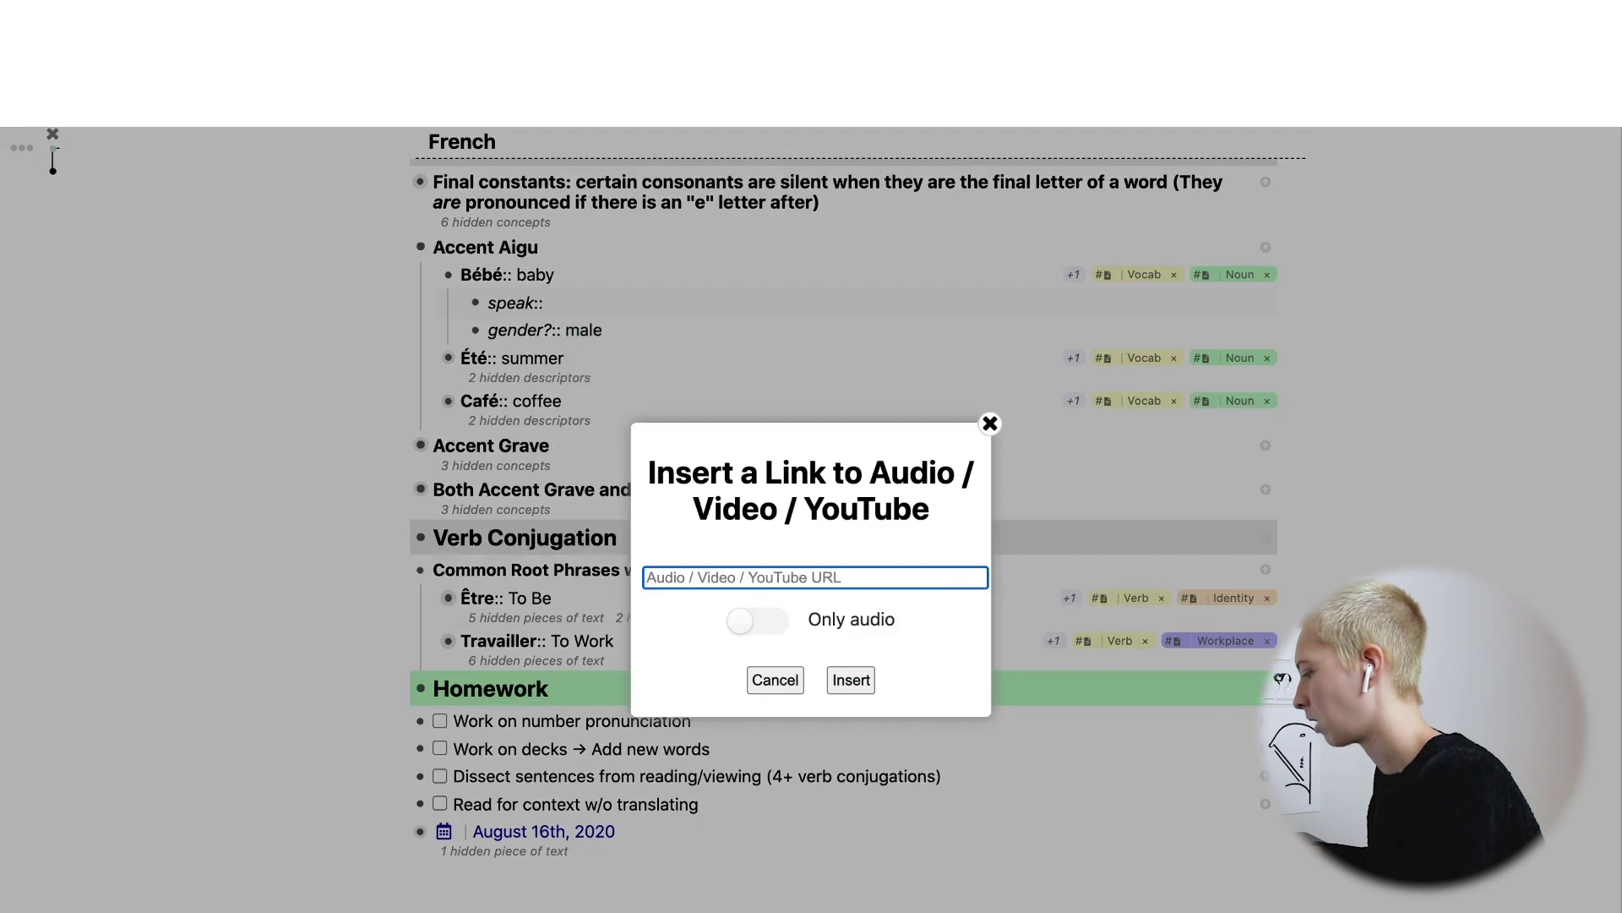
key(ctrl+v)
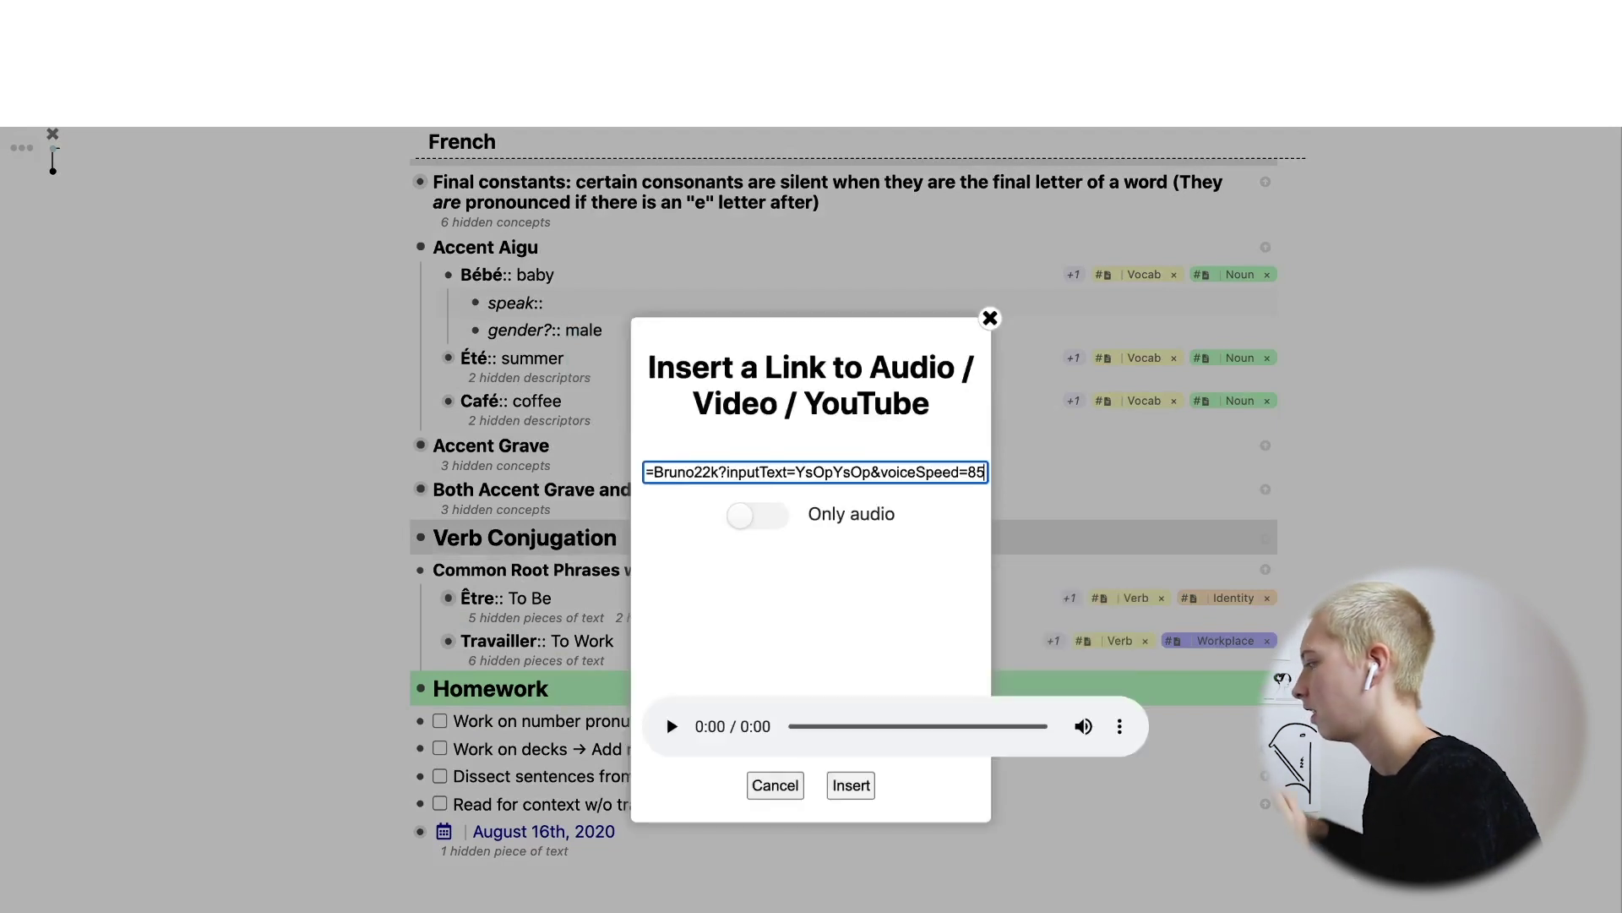
click(776, 517)
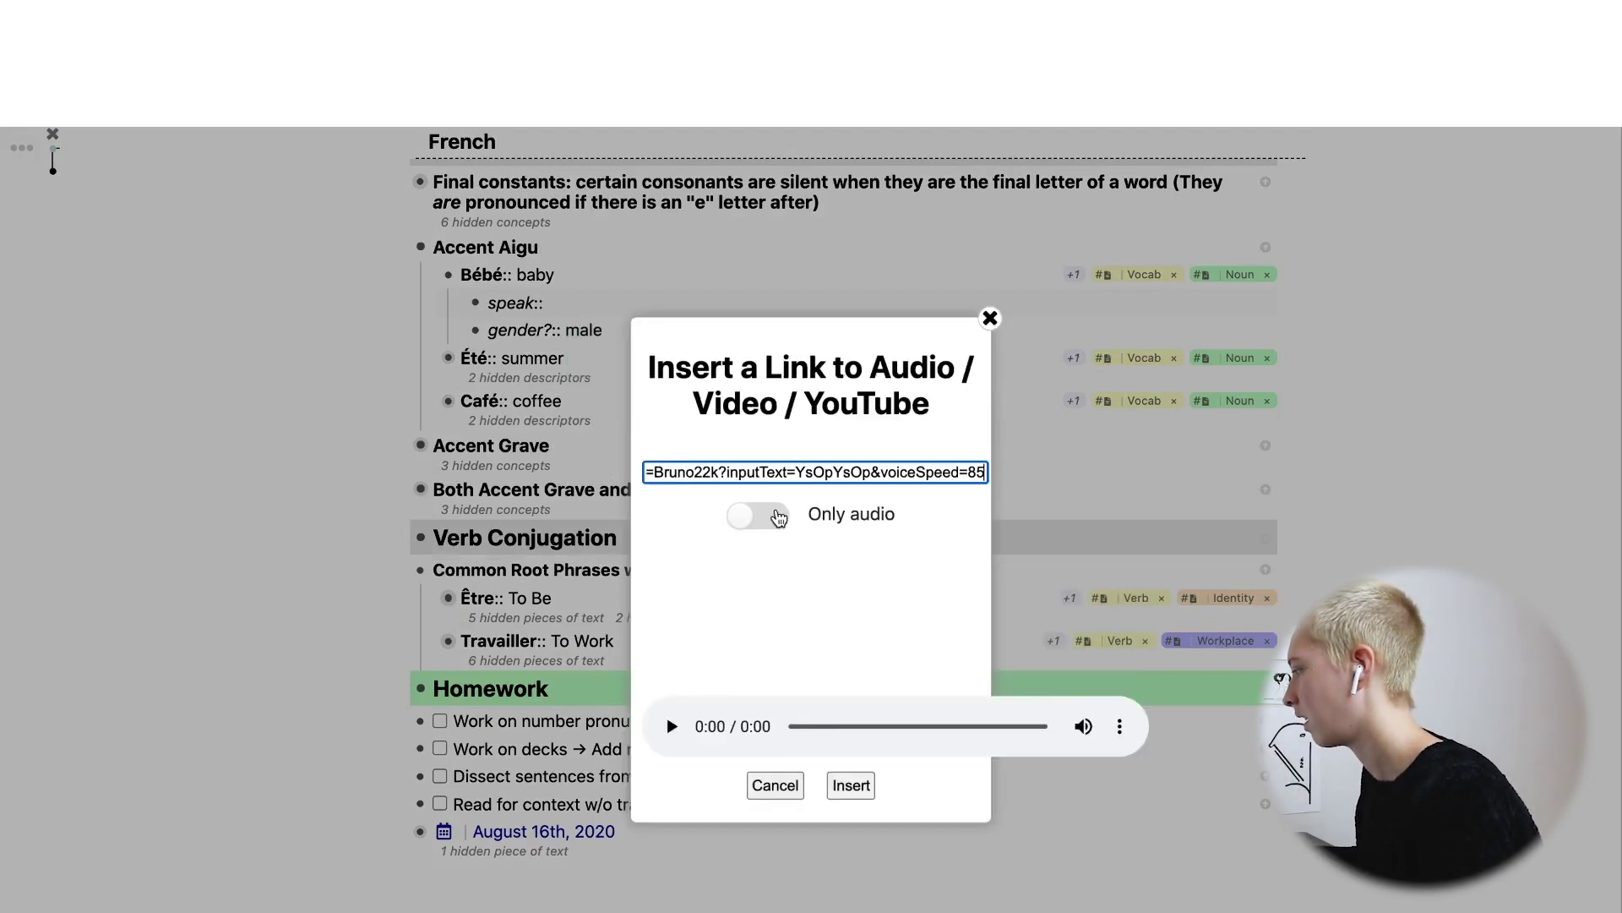
click(849, 785)
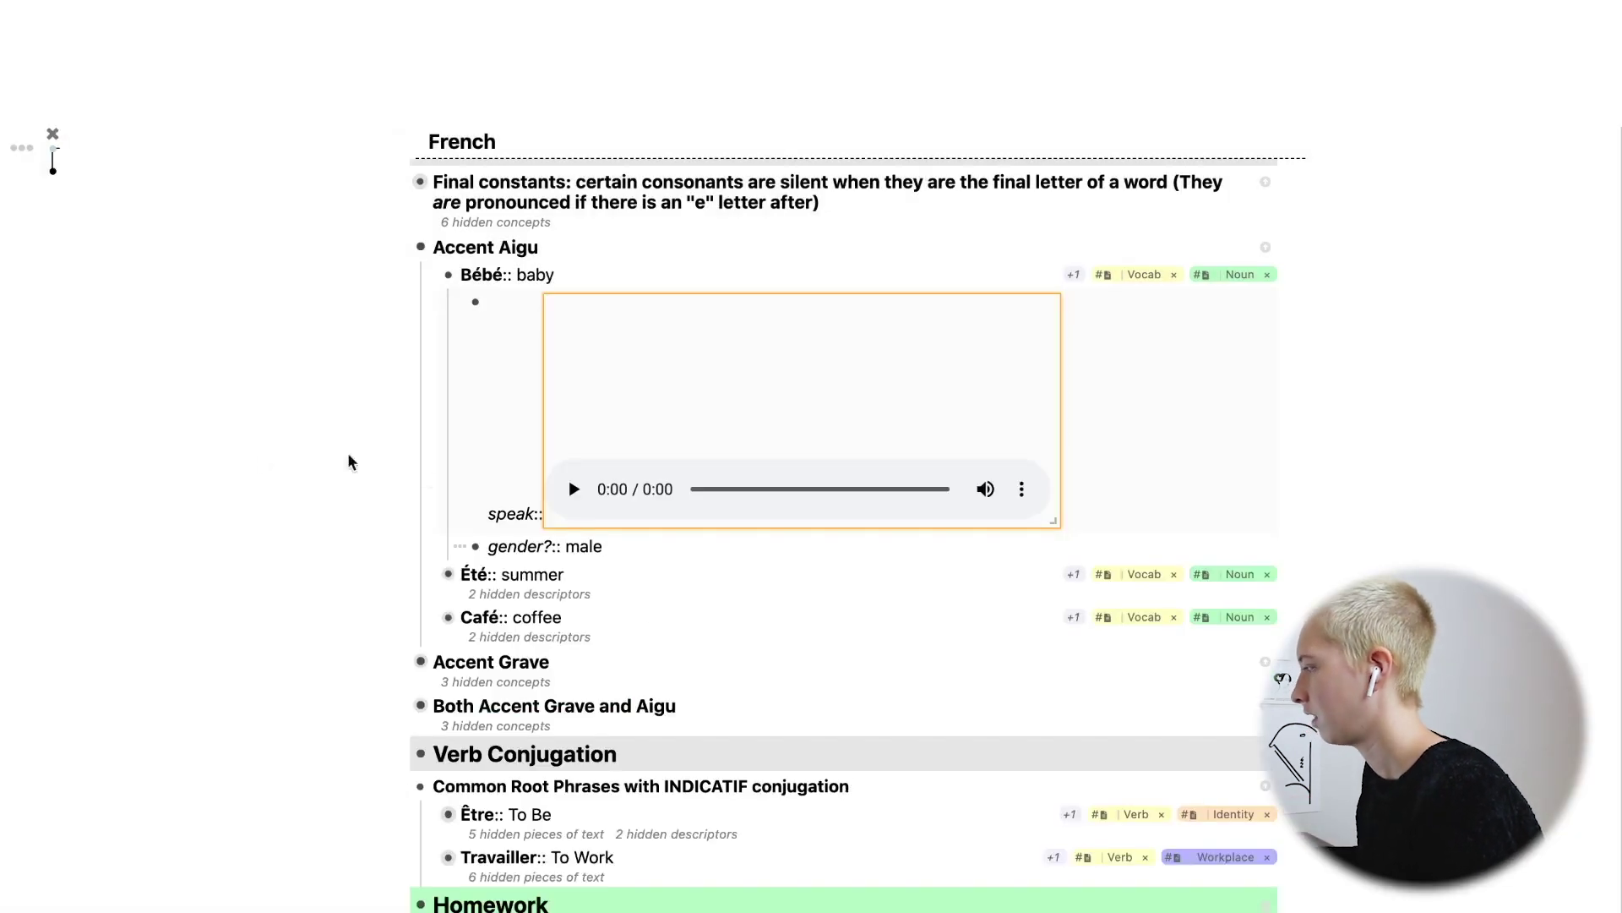
click(577, 490)
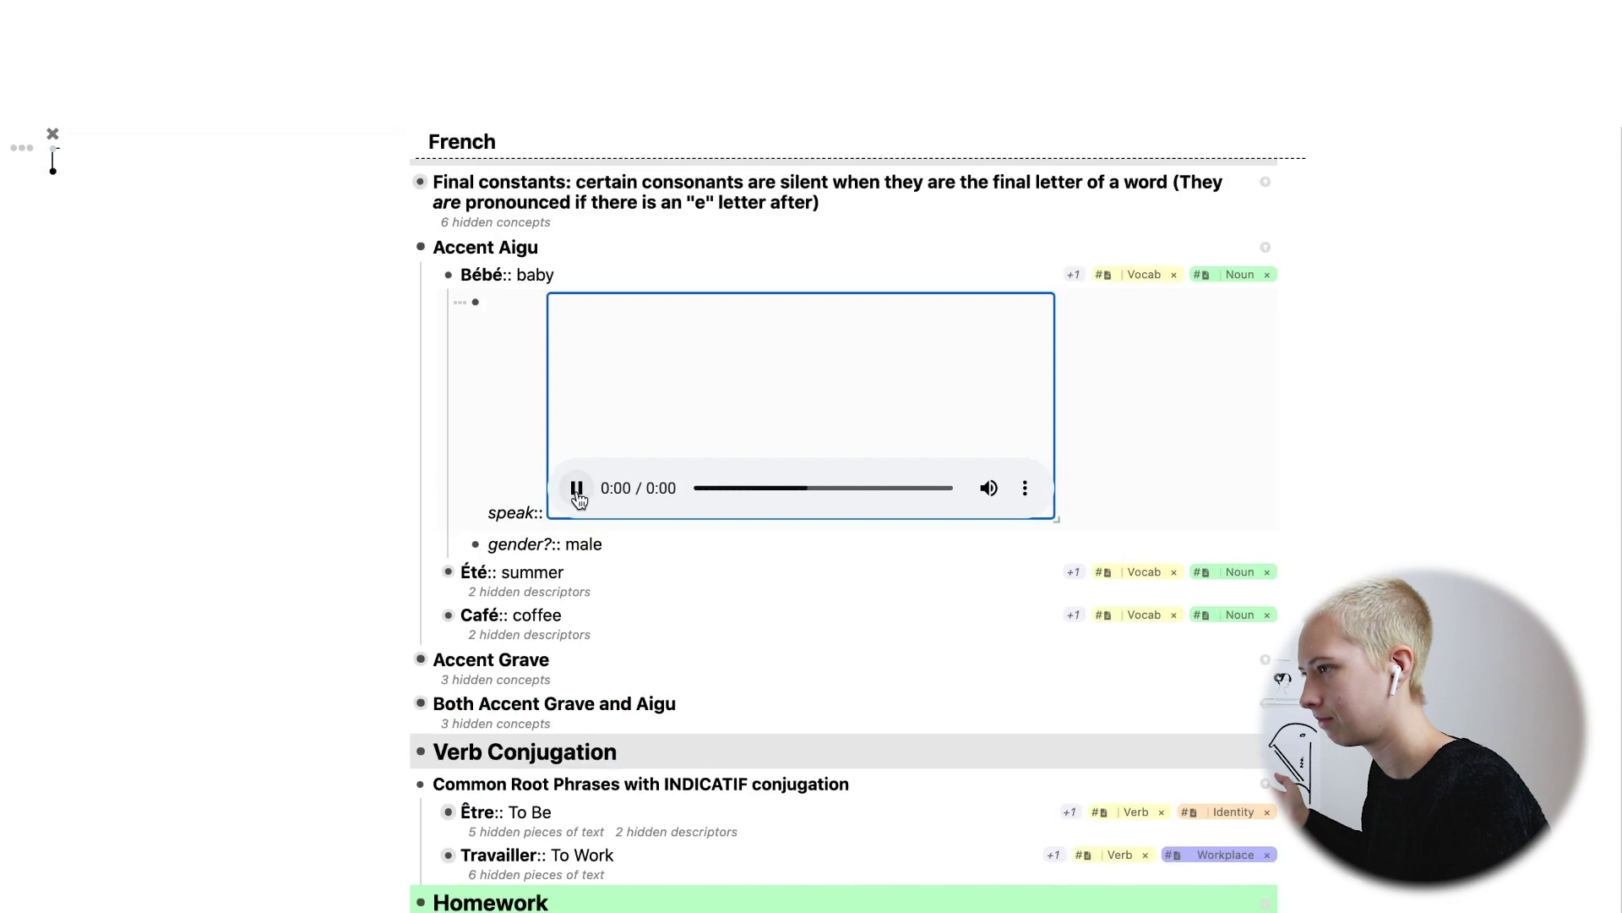
click(428, 275)
Switch to Reverso Dictionary and search for "bébé" again from its headword in the Collins entry.
key(ctrl+Right)
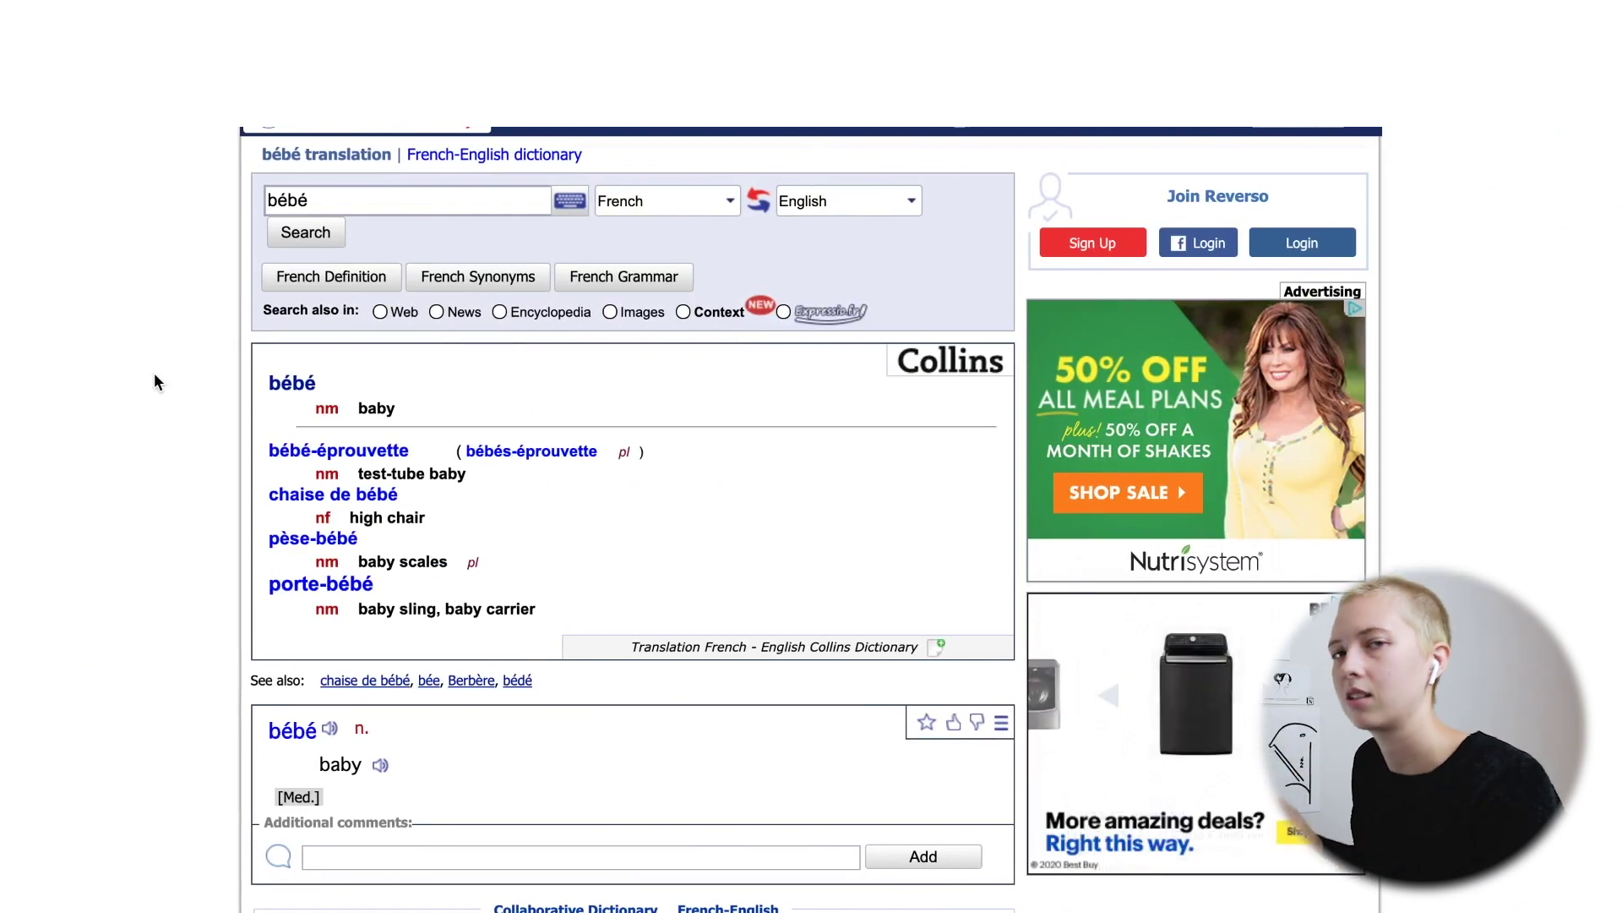
double_click(287, 385)
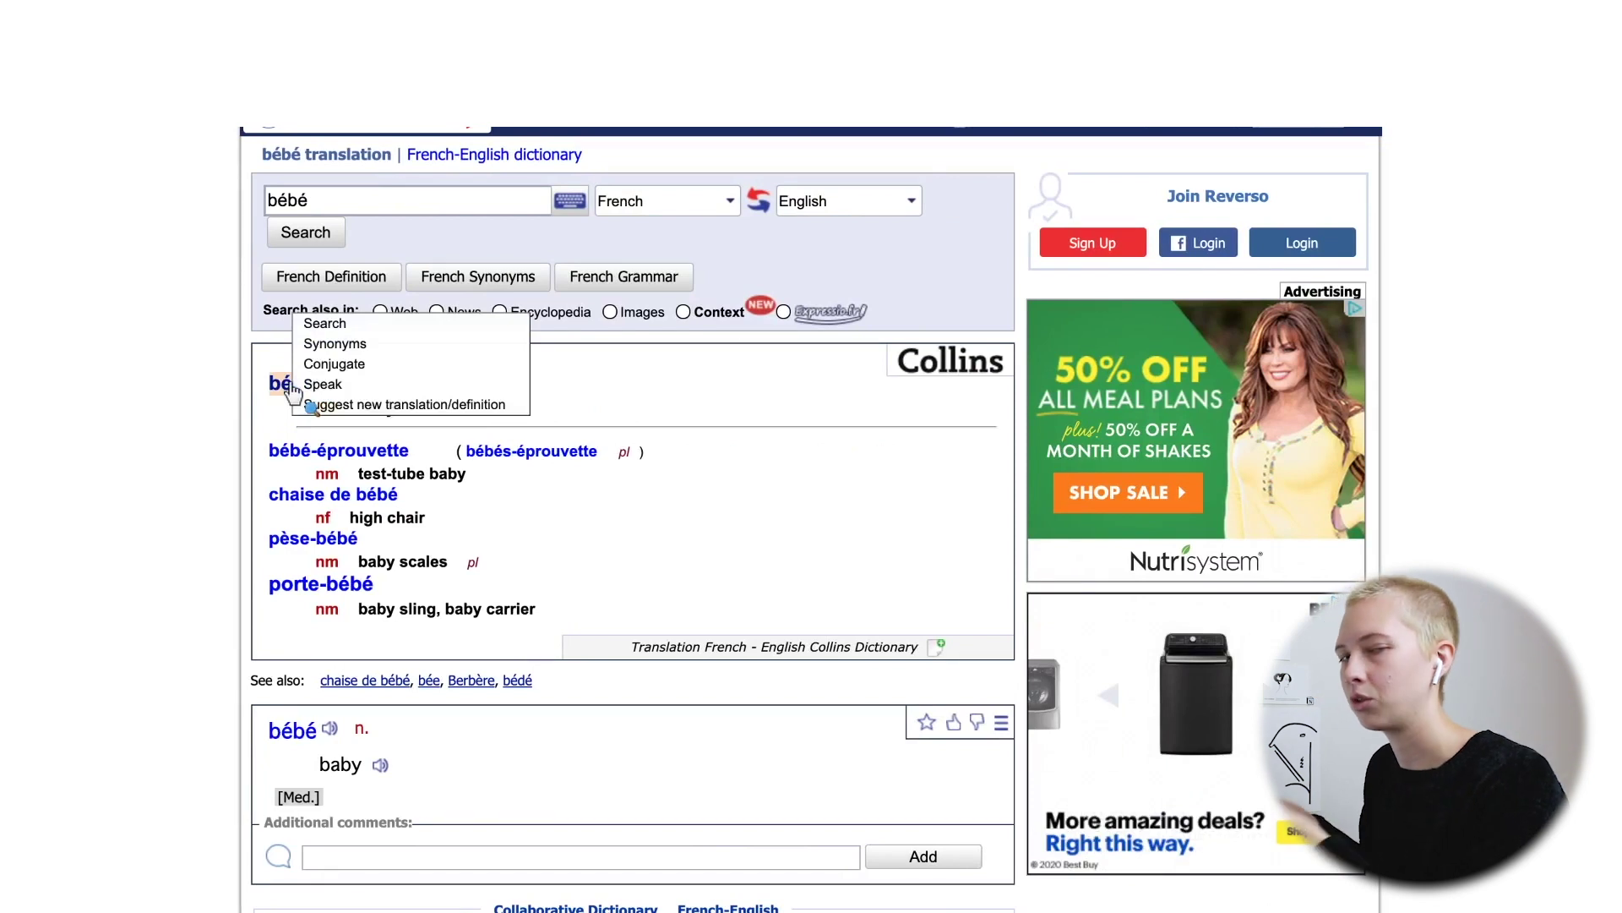
click(314, 322)
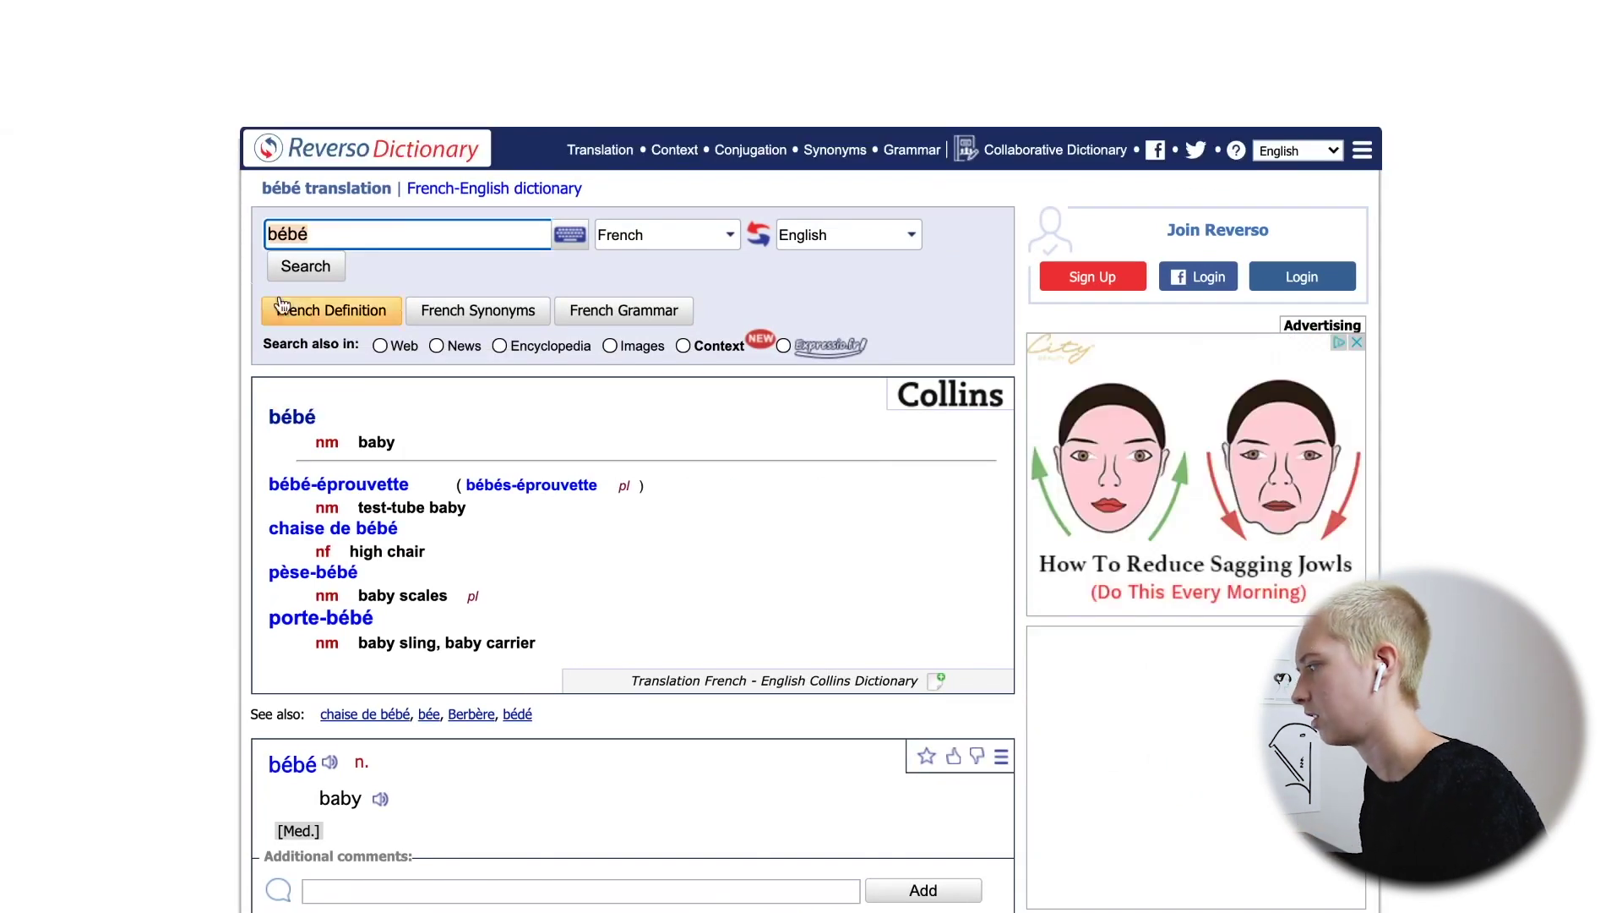
click(163, 267)
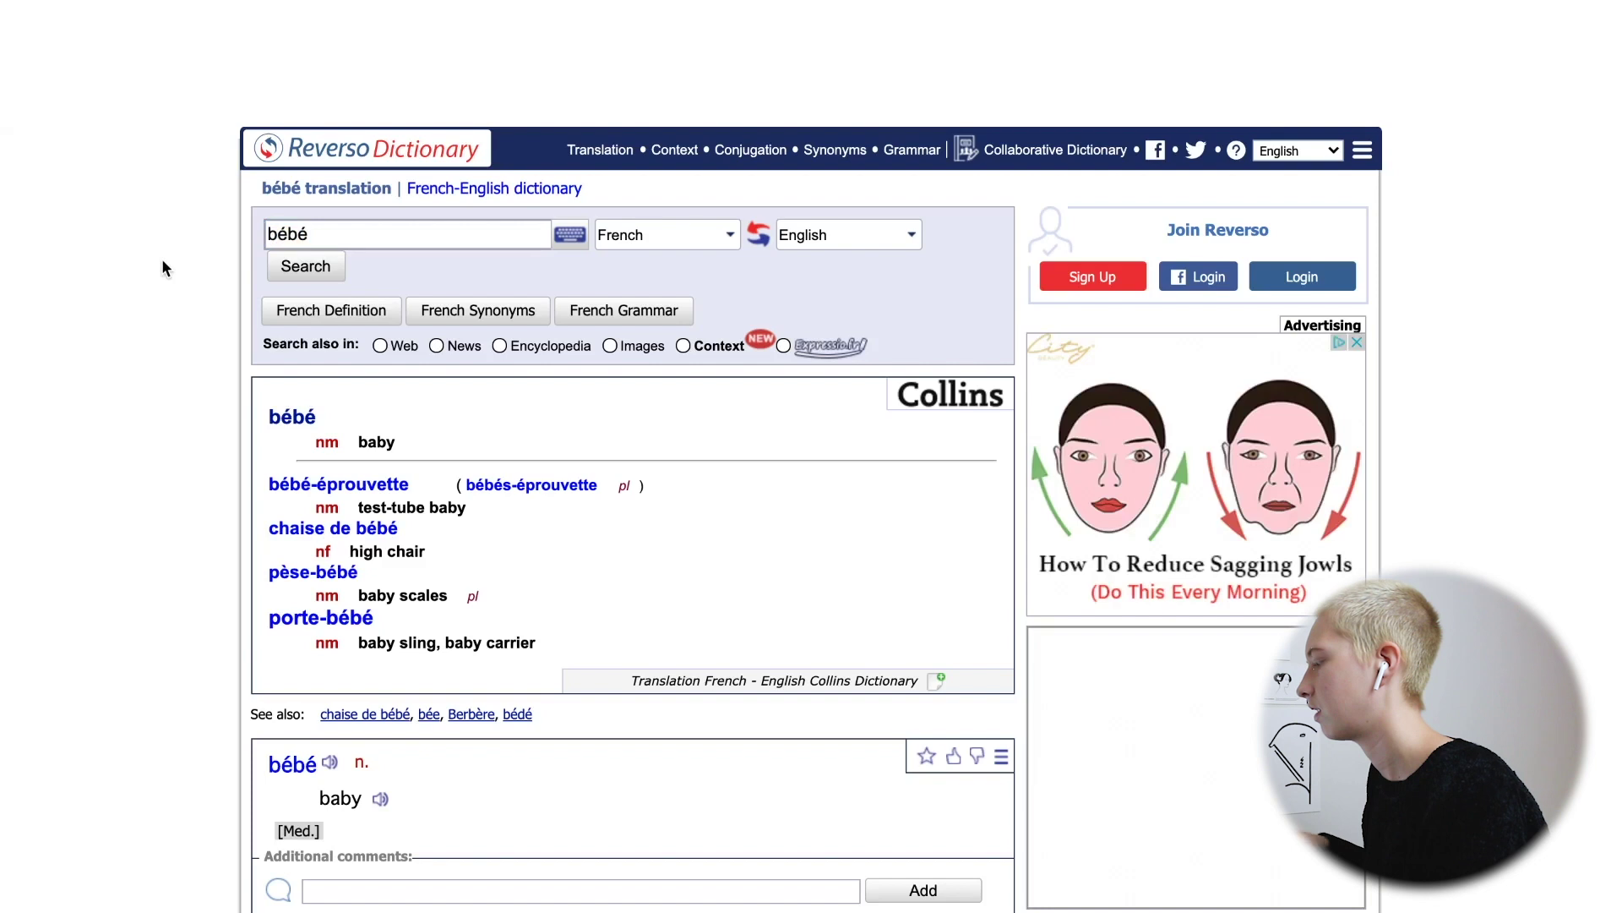
Look up "bébé" in Context and play the French audio of "Trop débordée pour remarquer un bébé.".
click(682, 346)
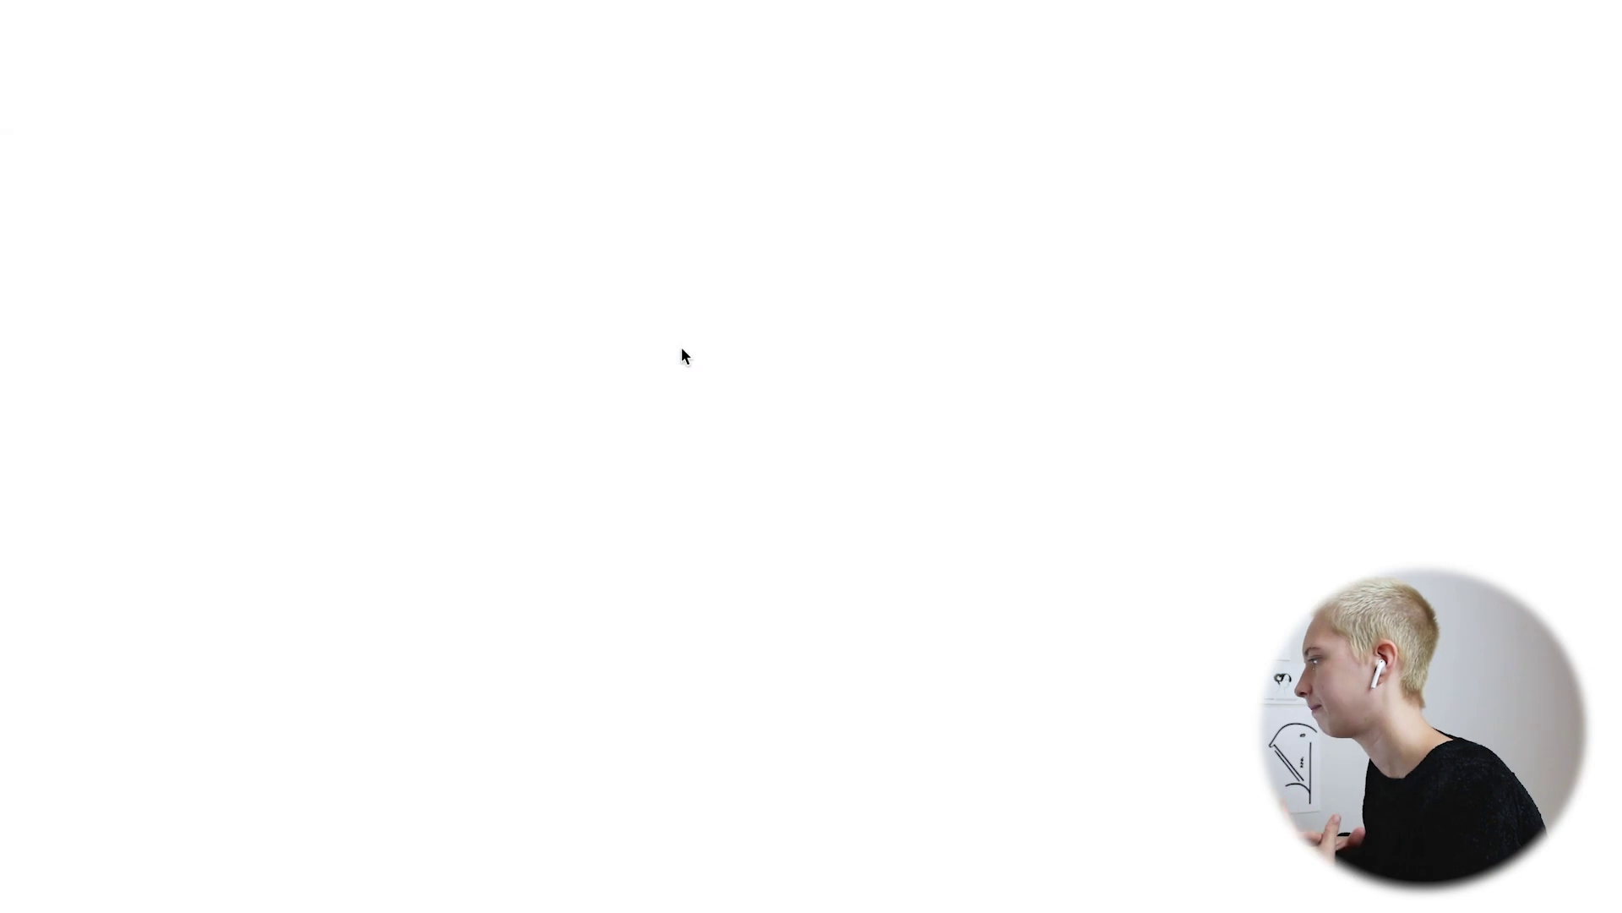
scroll(681, 353, down, 4)
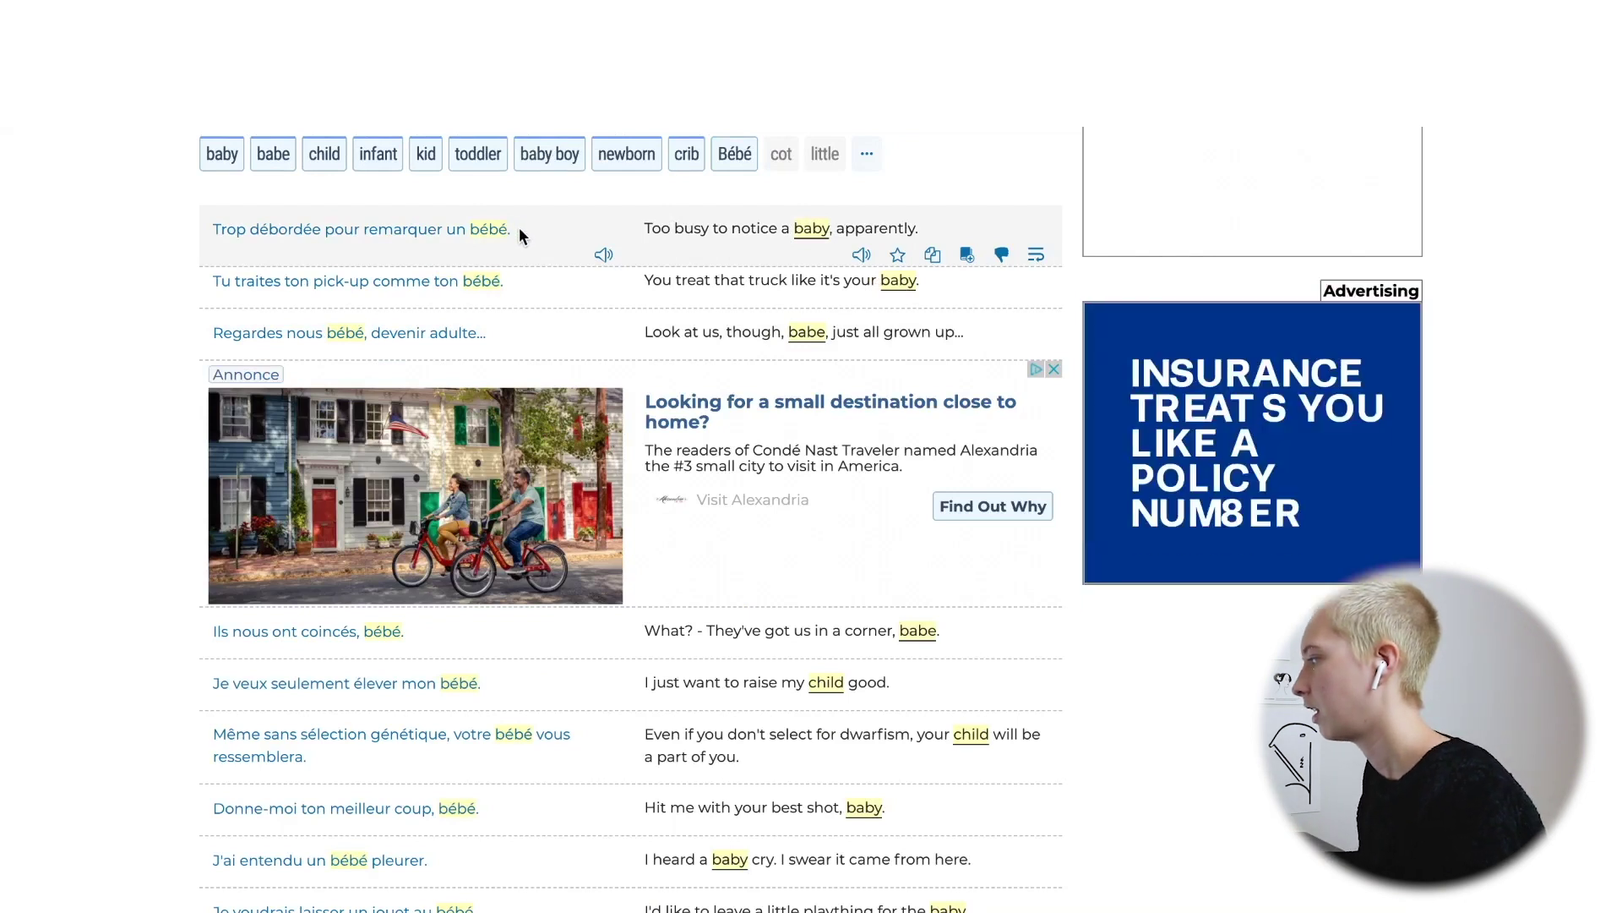
click(605, 256)
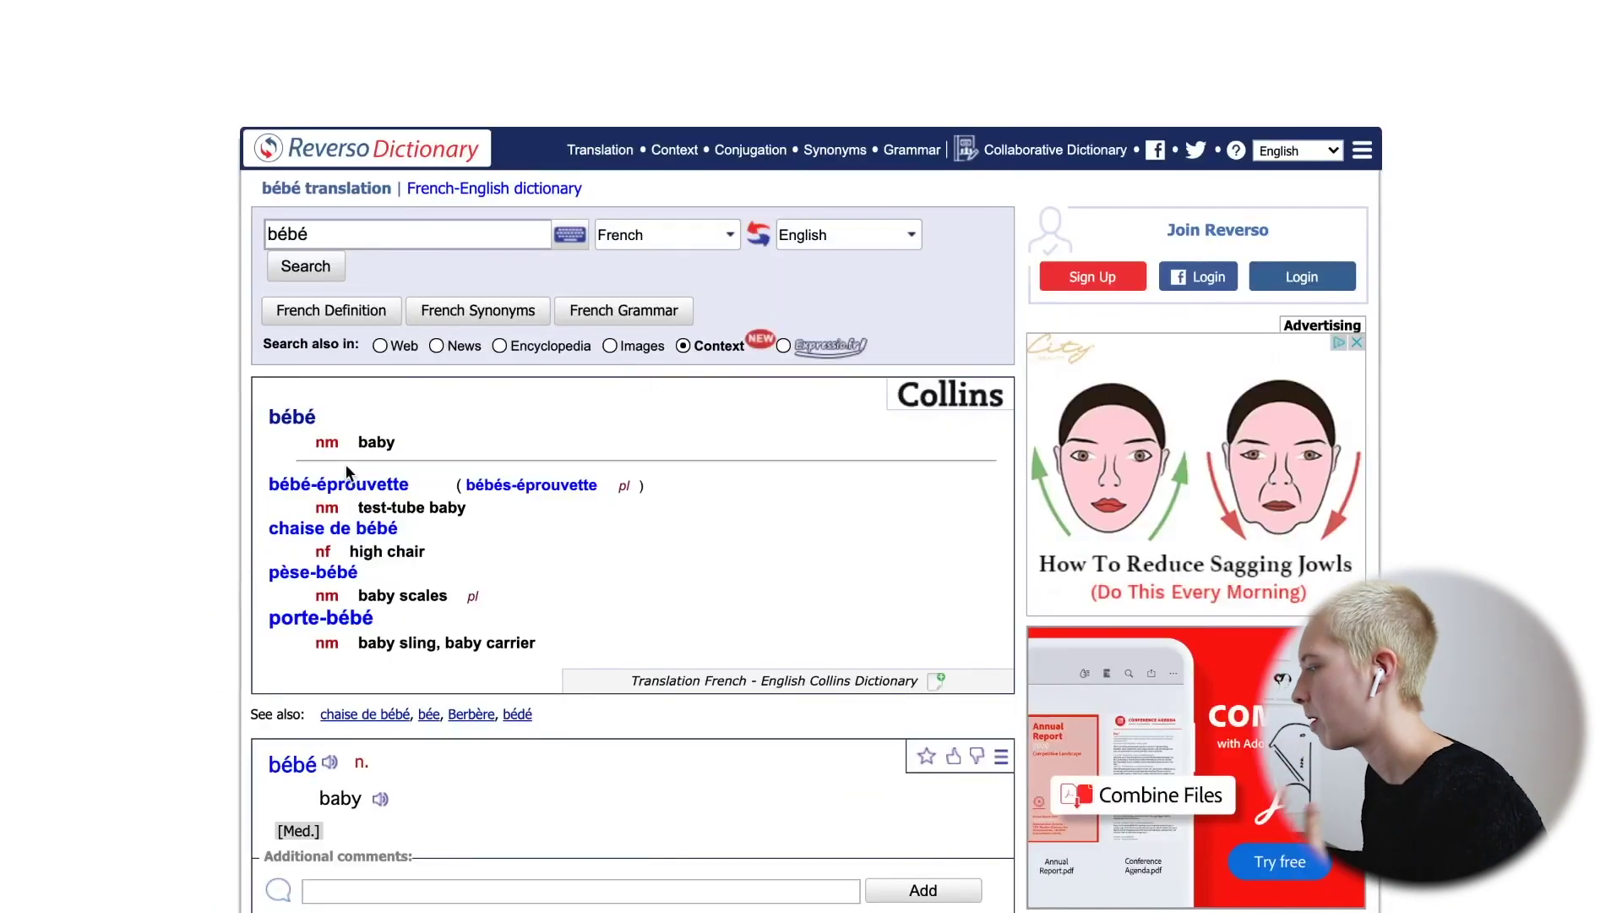
Switch to RemNote, expand the Être entry under Verb Conjugation, and copy the word "Être".
key(ctrl+Left)
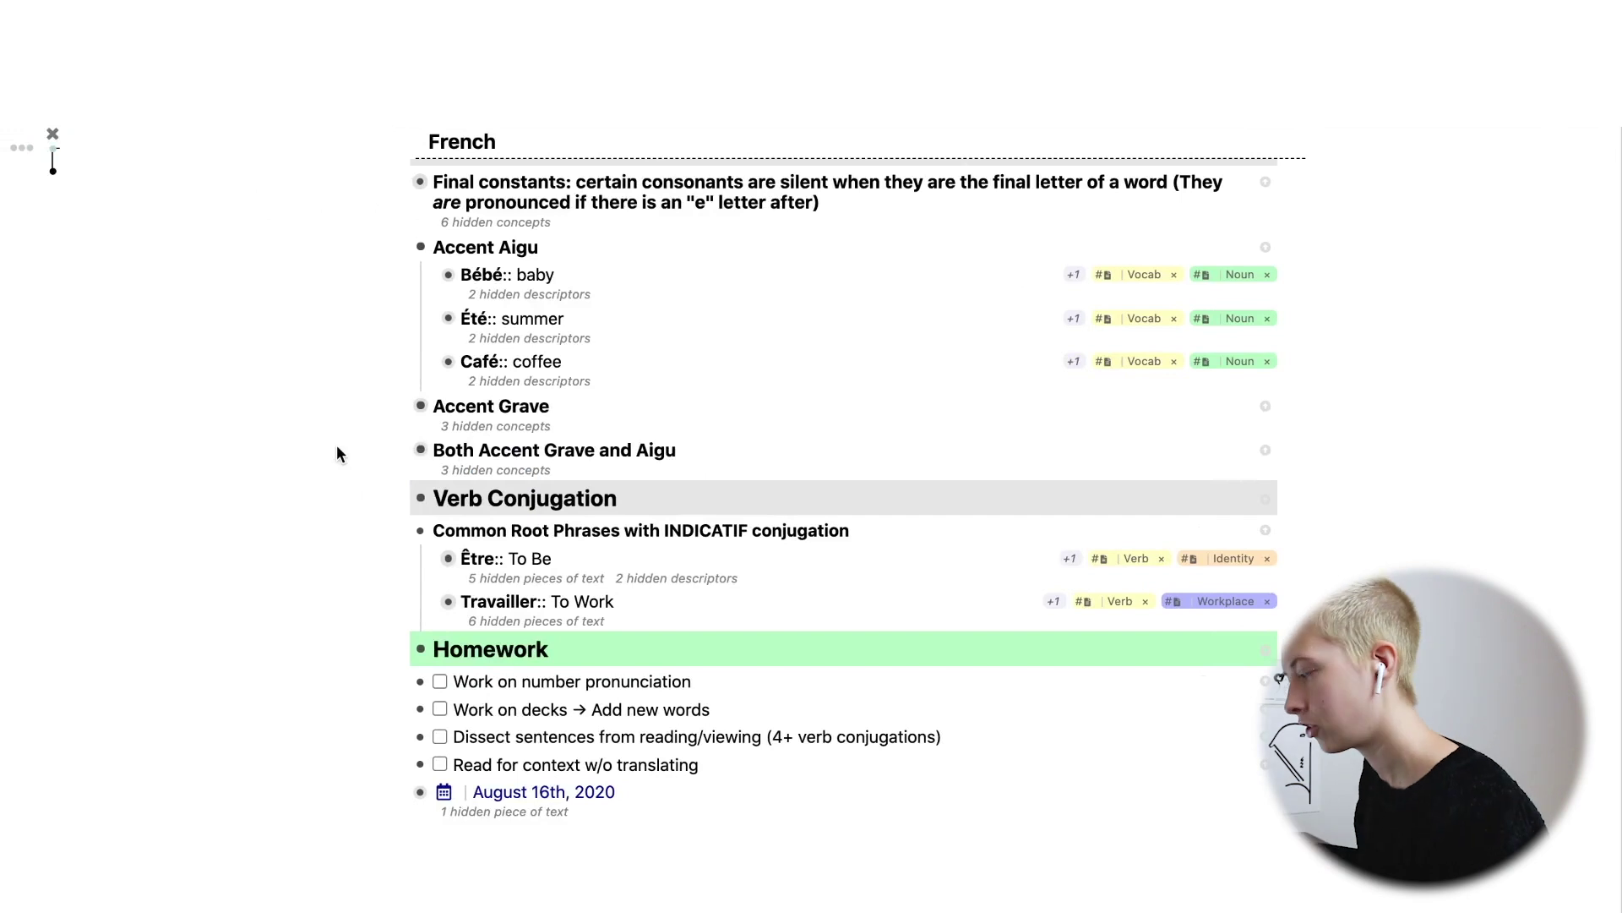
click(431, 557)
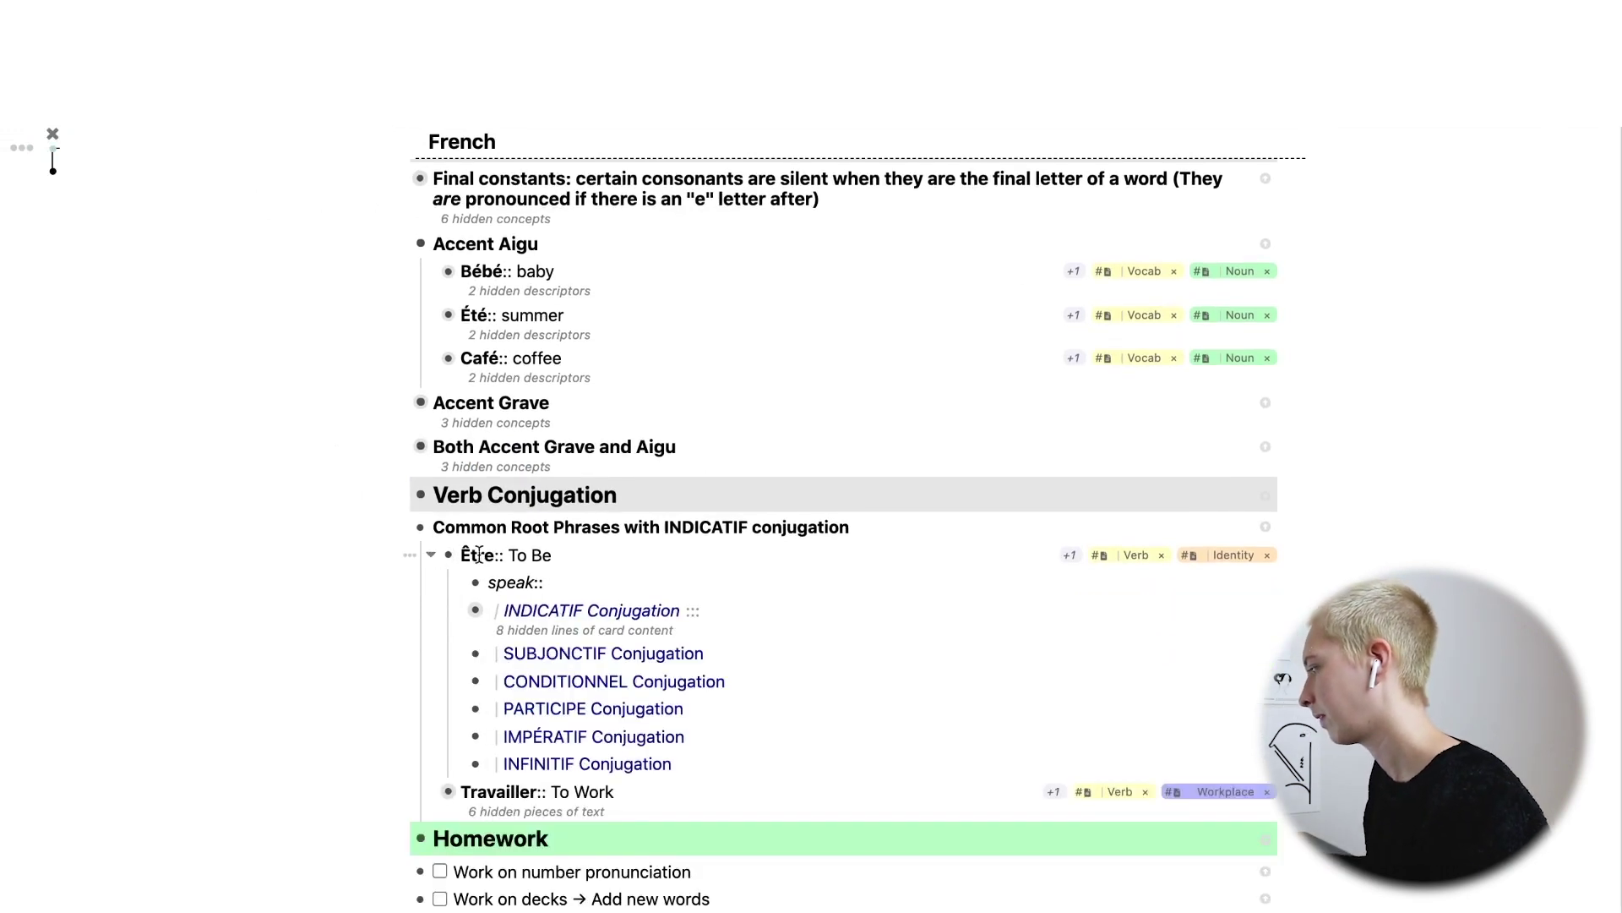
drag(496, 556, 459, 557)
key(super+c)
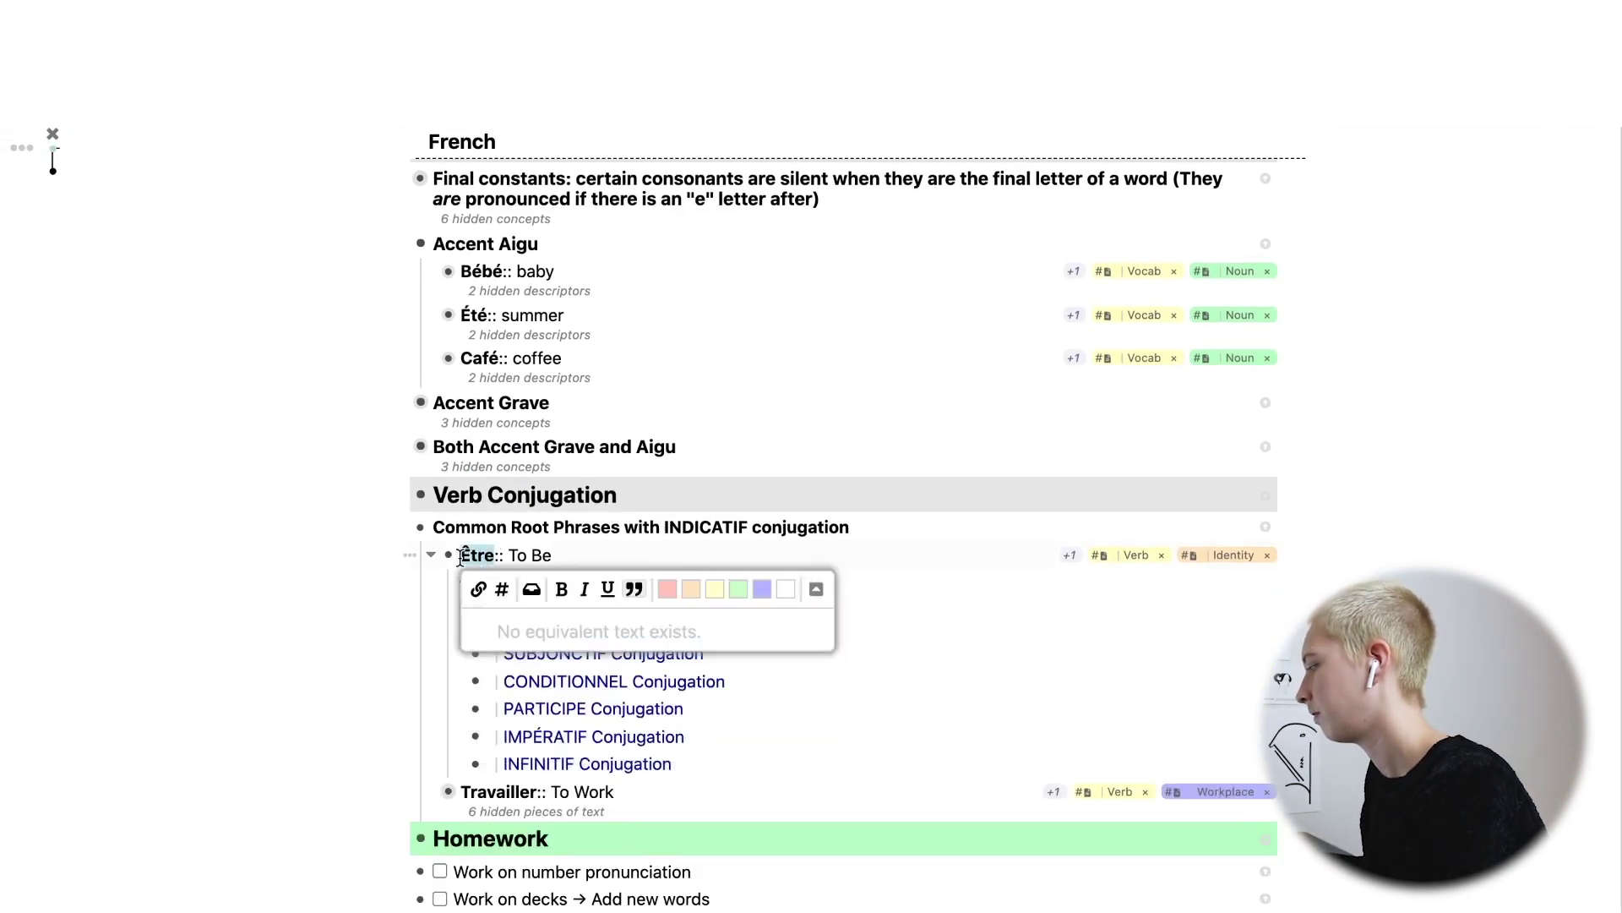
Switch to Reverso Dictionary, look up "Être", and open its French conjugation tables.
key(ctrl+Right)
double_click(357, 233)
key(super+v)
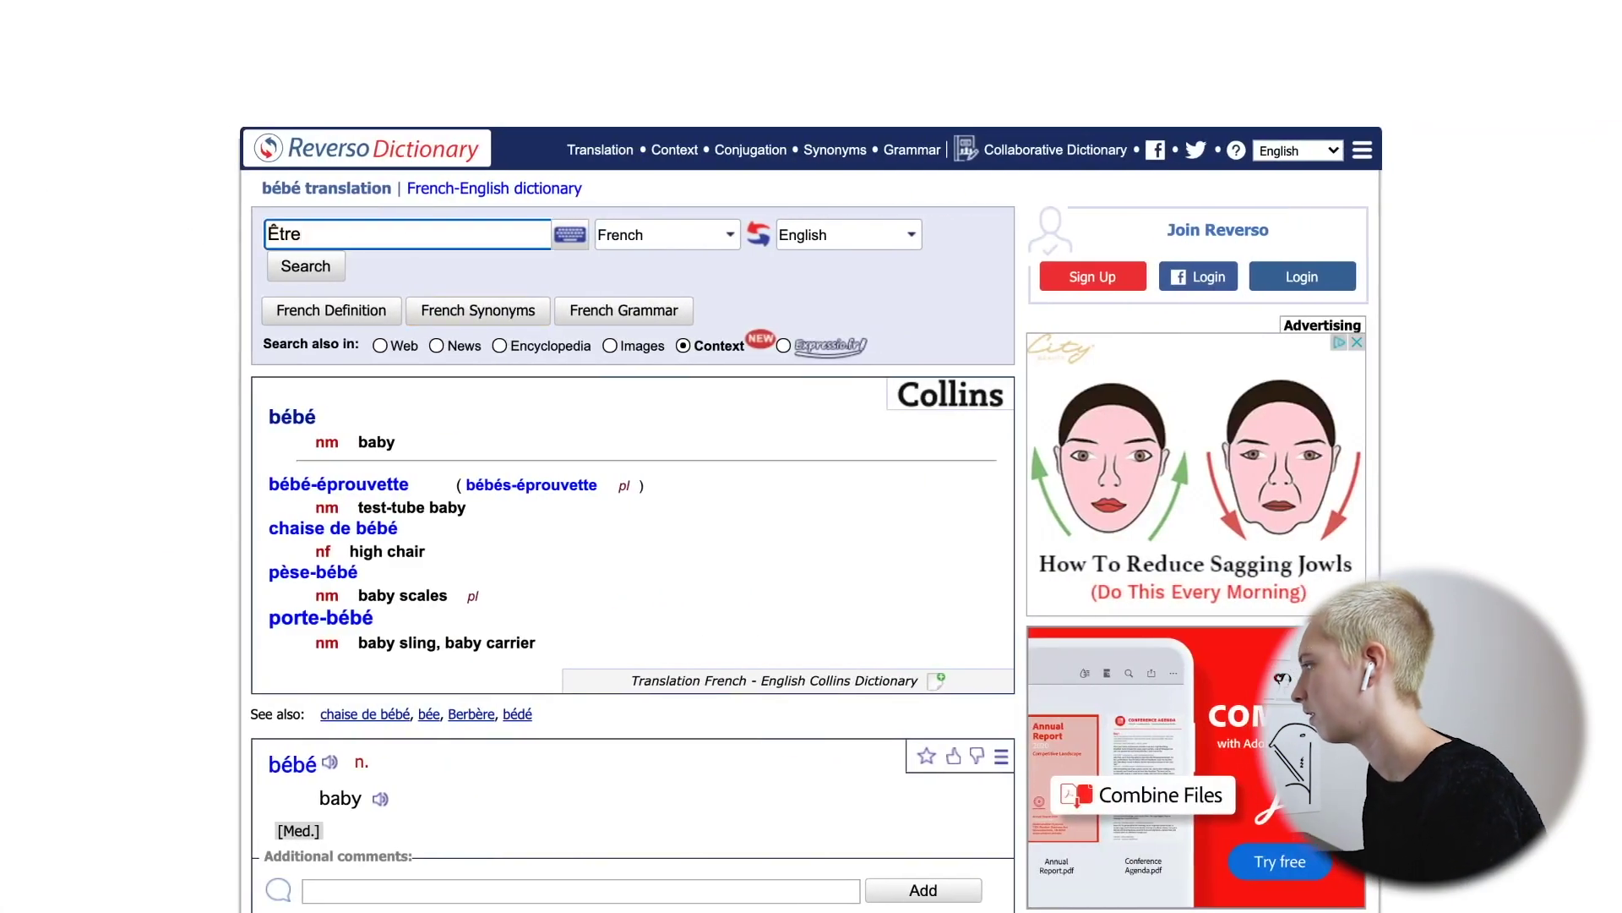
key(Return)
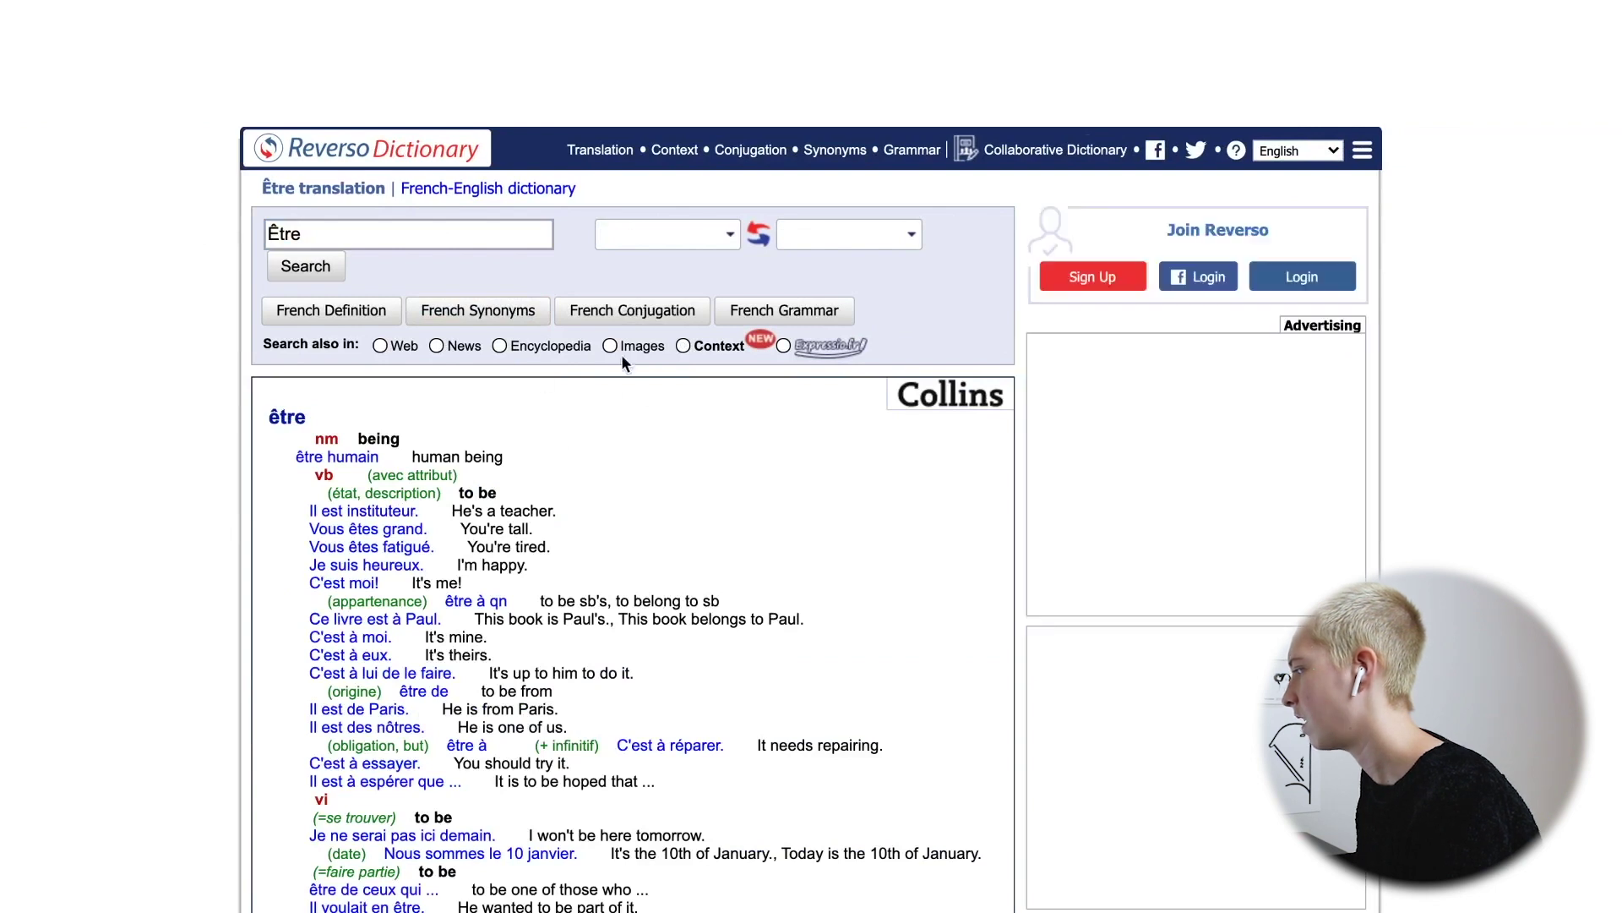
click(684, 319)
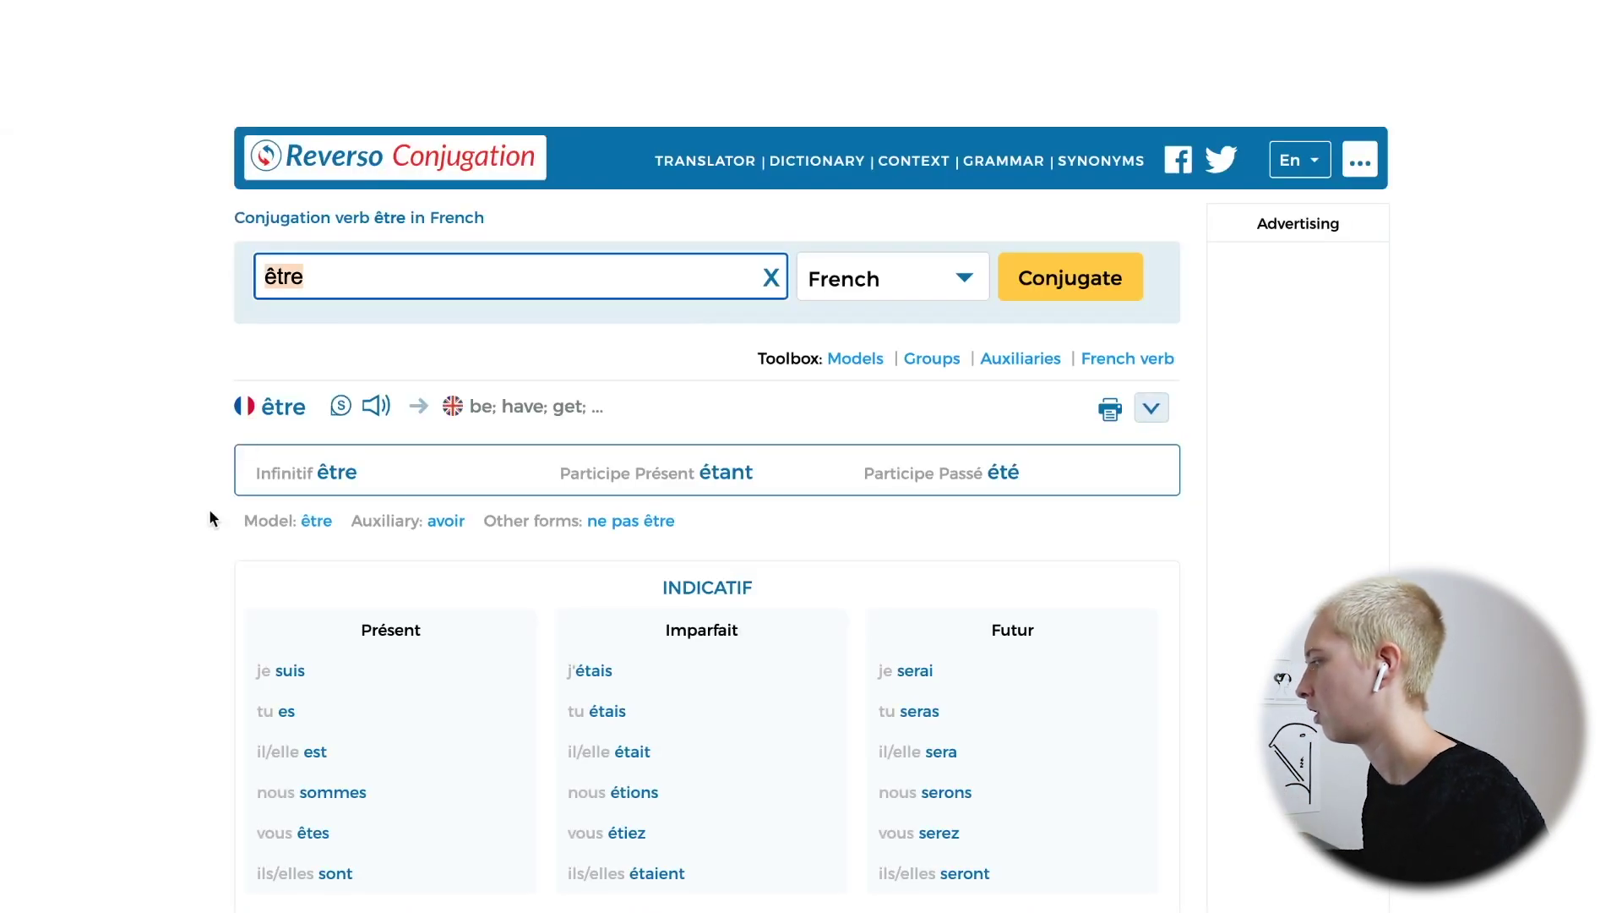
Examine the French conjugation tables of être across the tenses.
scroll(209, 509, down, 4)
scroll(210, 512, down, 10)
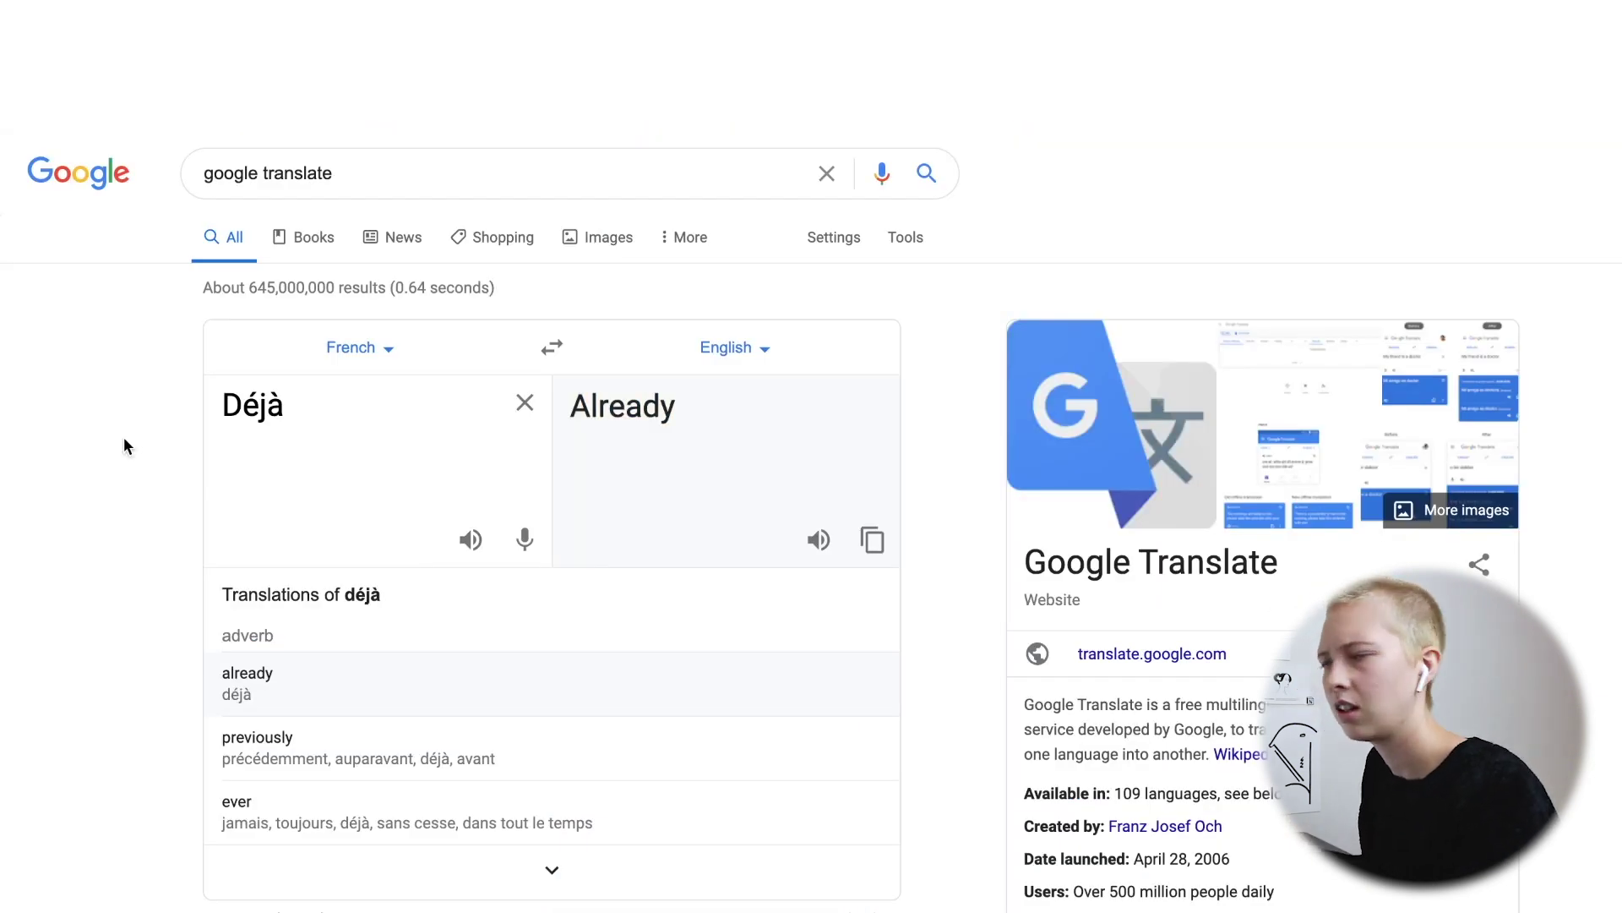
Switch to Google Translate, inspect the page's Network activity, and play the French pronunciation of "Déjà" with requests limited to Media.
right_click(123, 438)
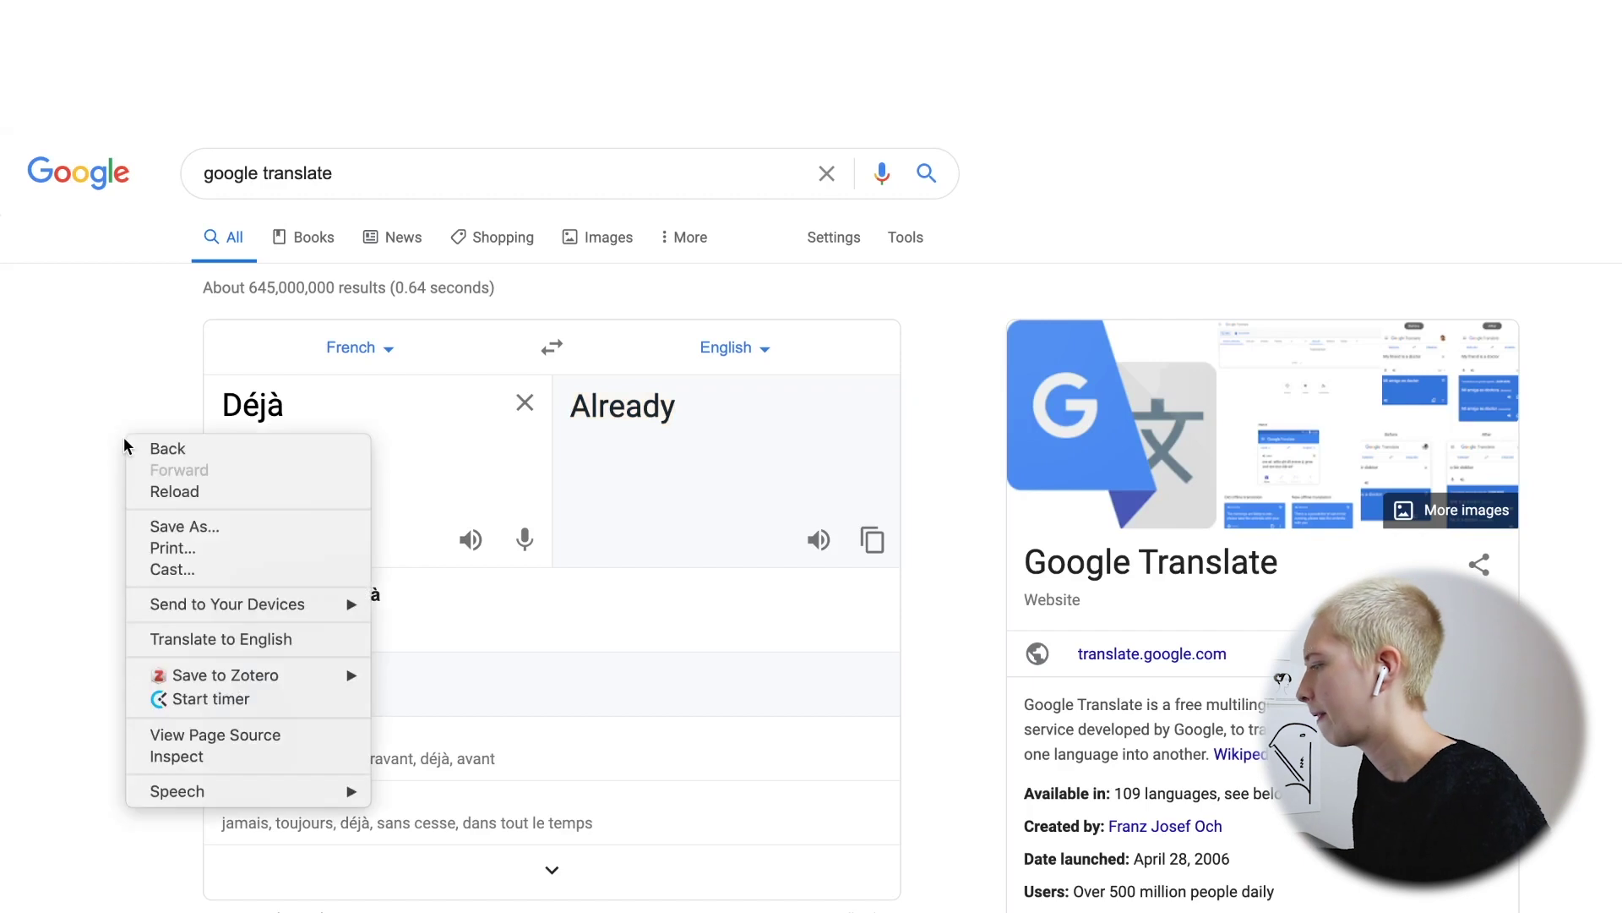
click(218, 757)
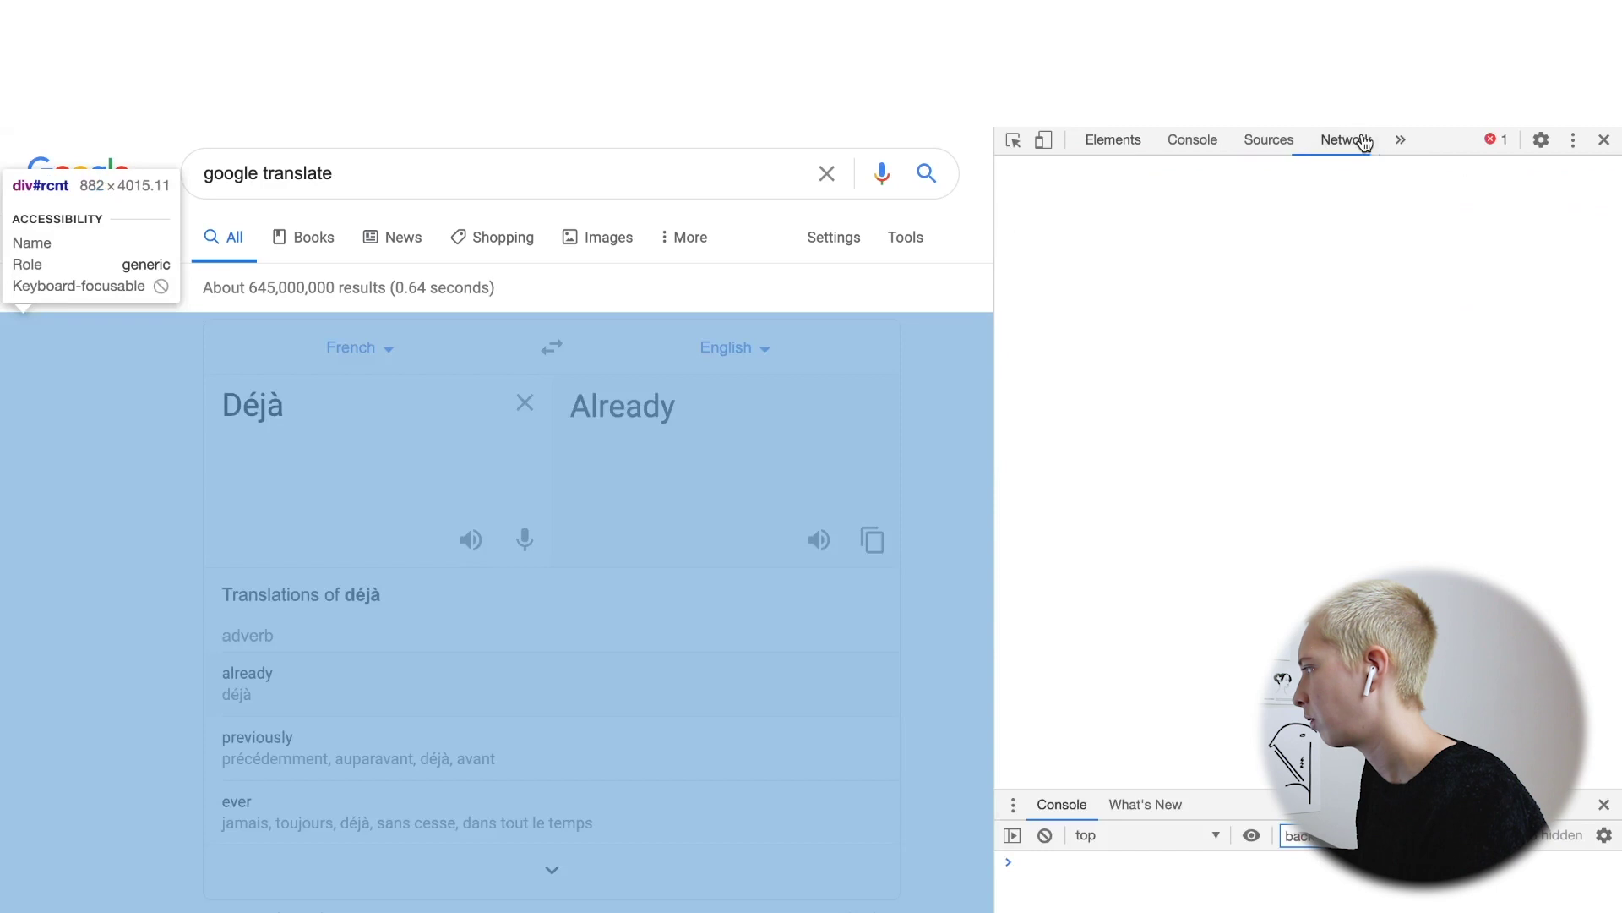
click(1369, 140)
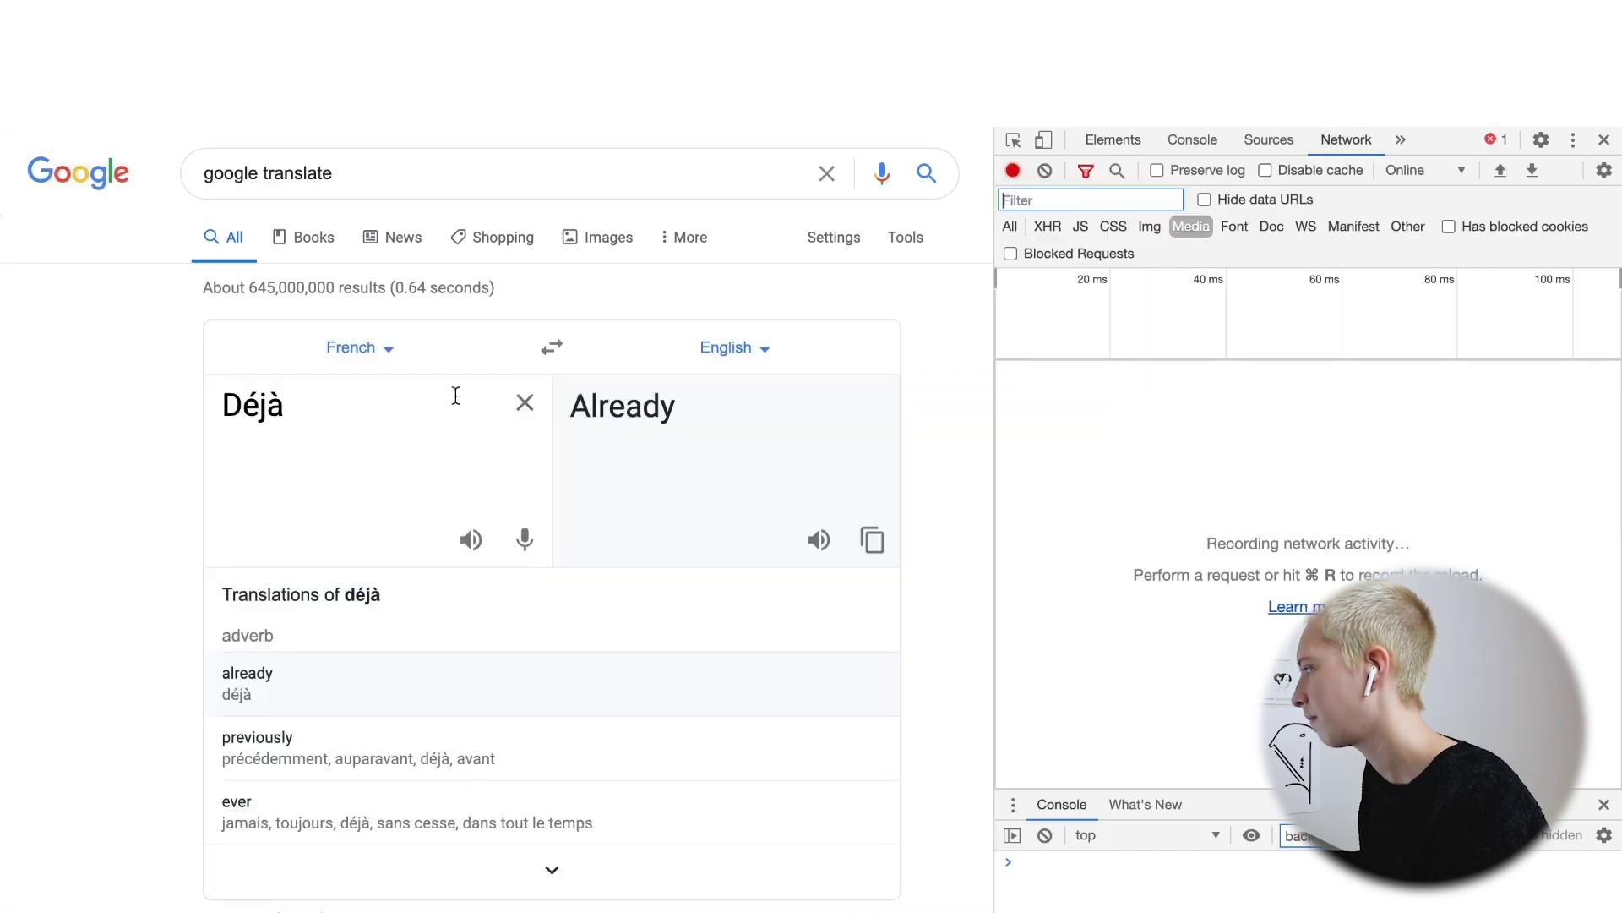
click(475, 540)
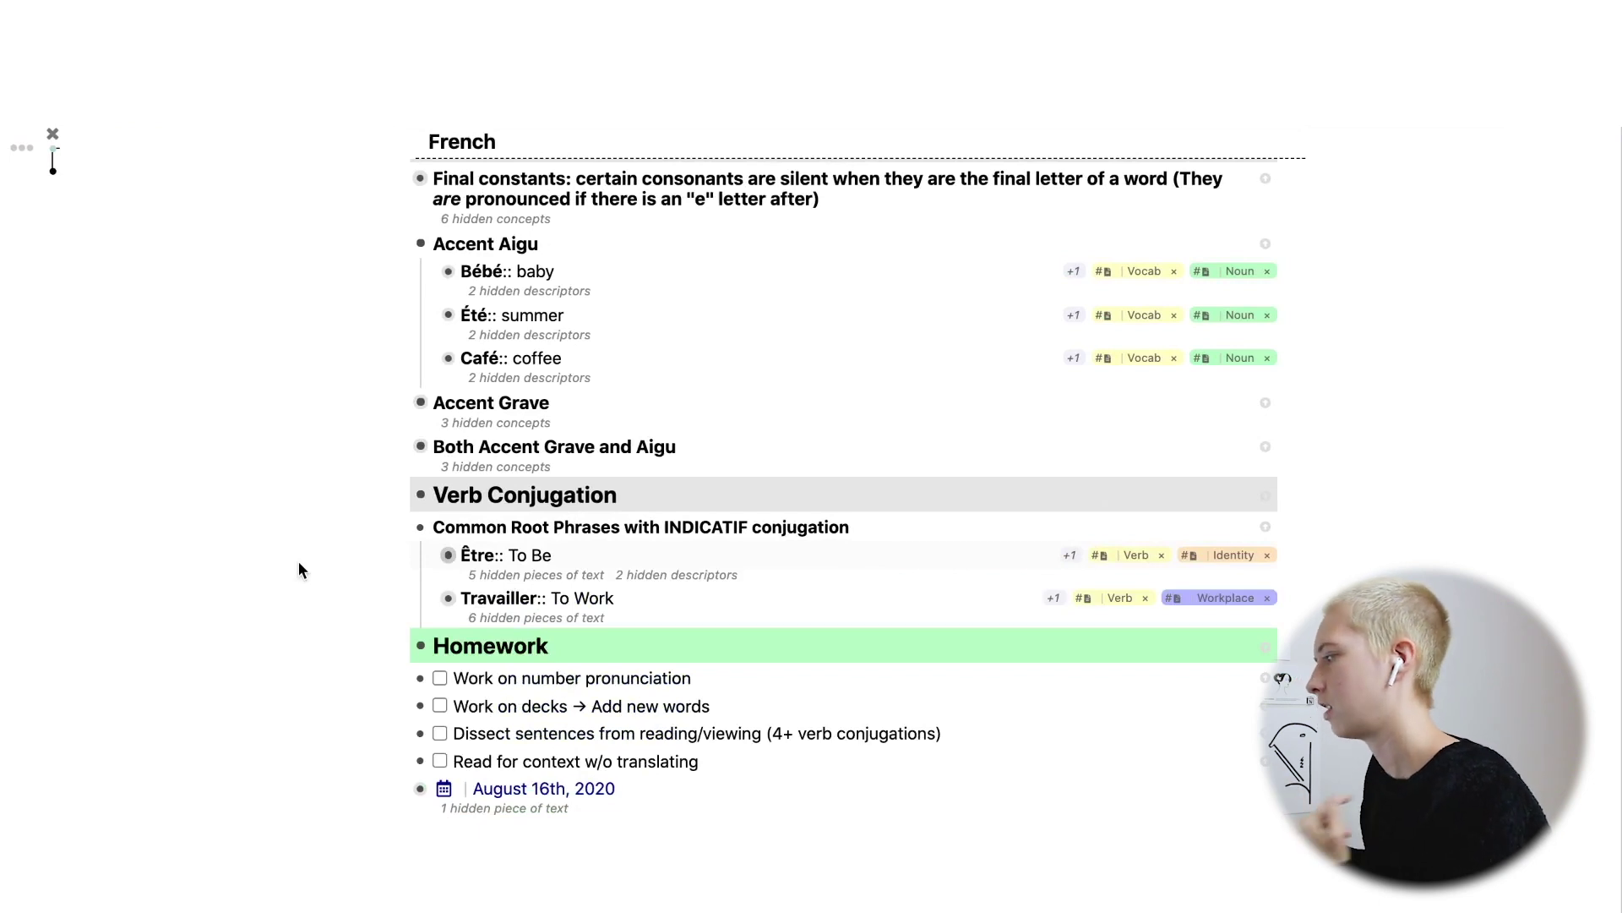
Switch to RemNote and expand the Both Accent Grave and Aigu group to view its words.
click(405, 444)
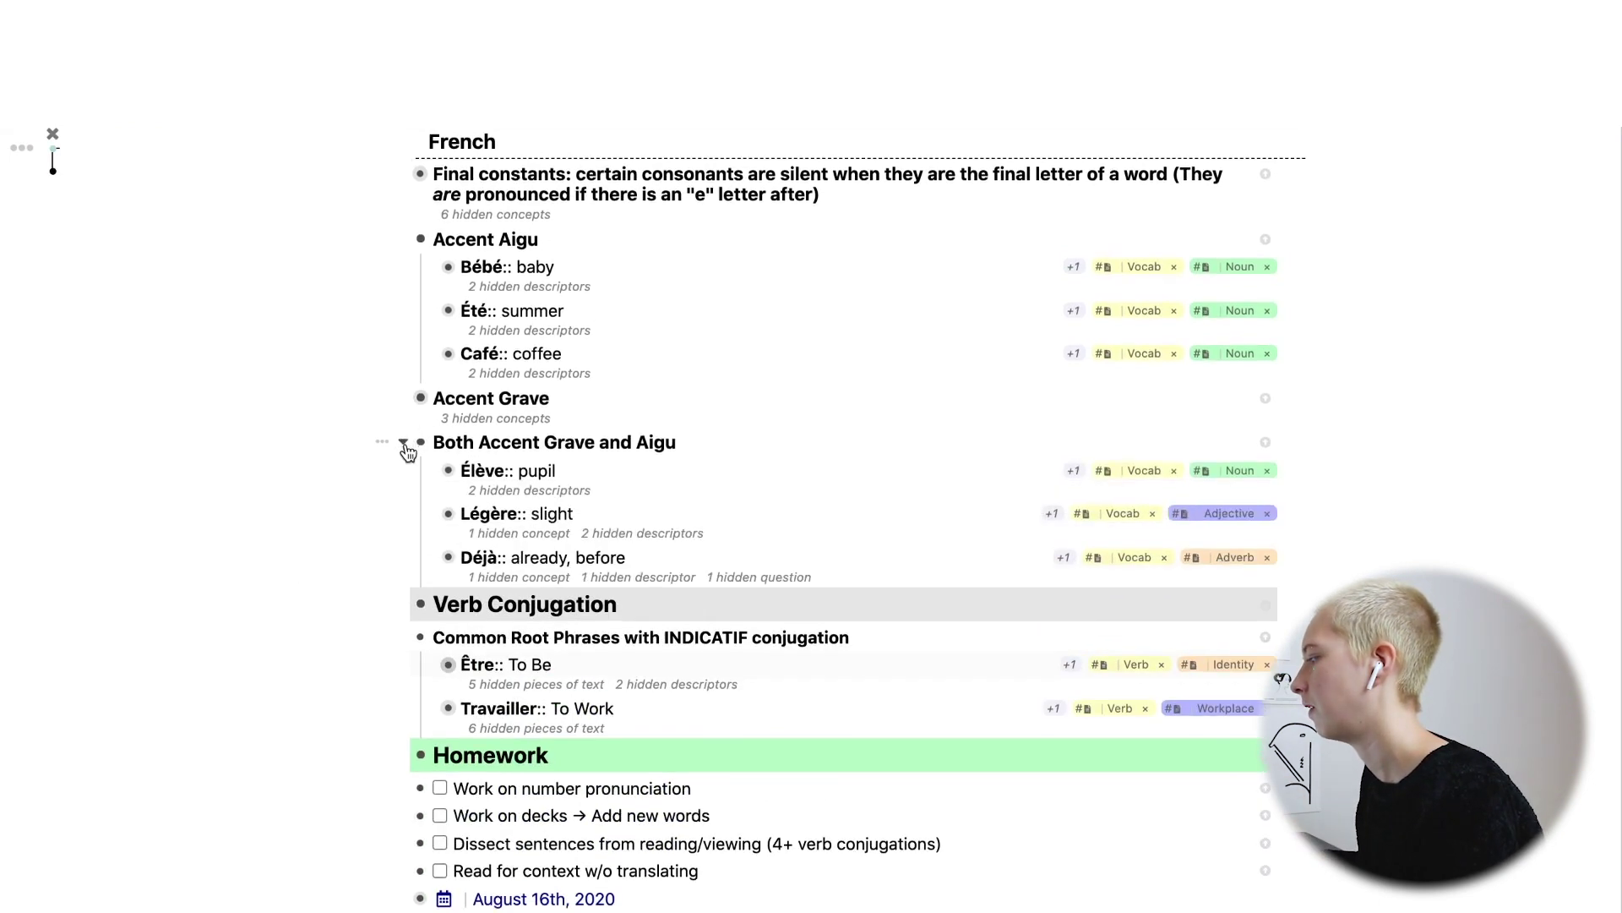
scroll(404, 452, down, 3)
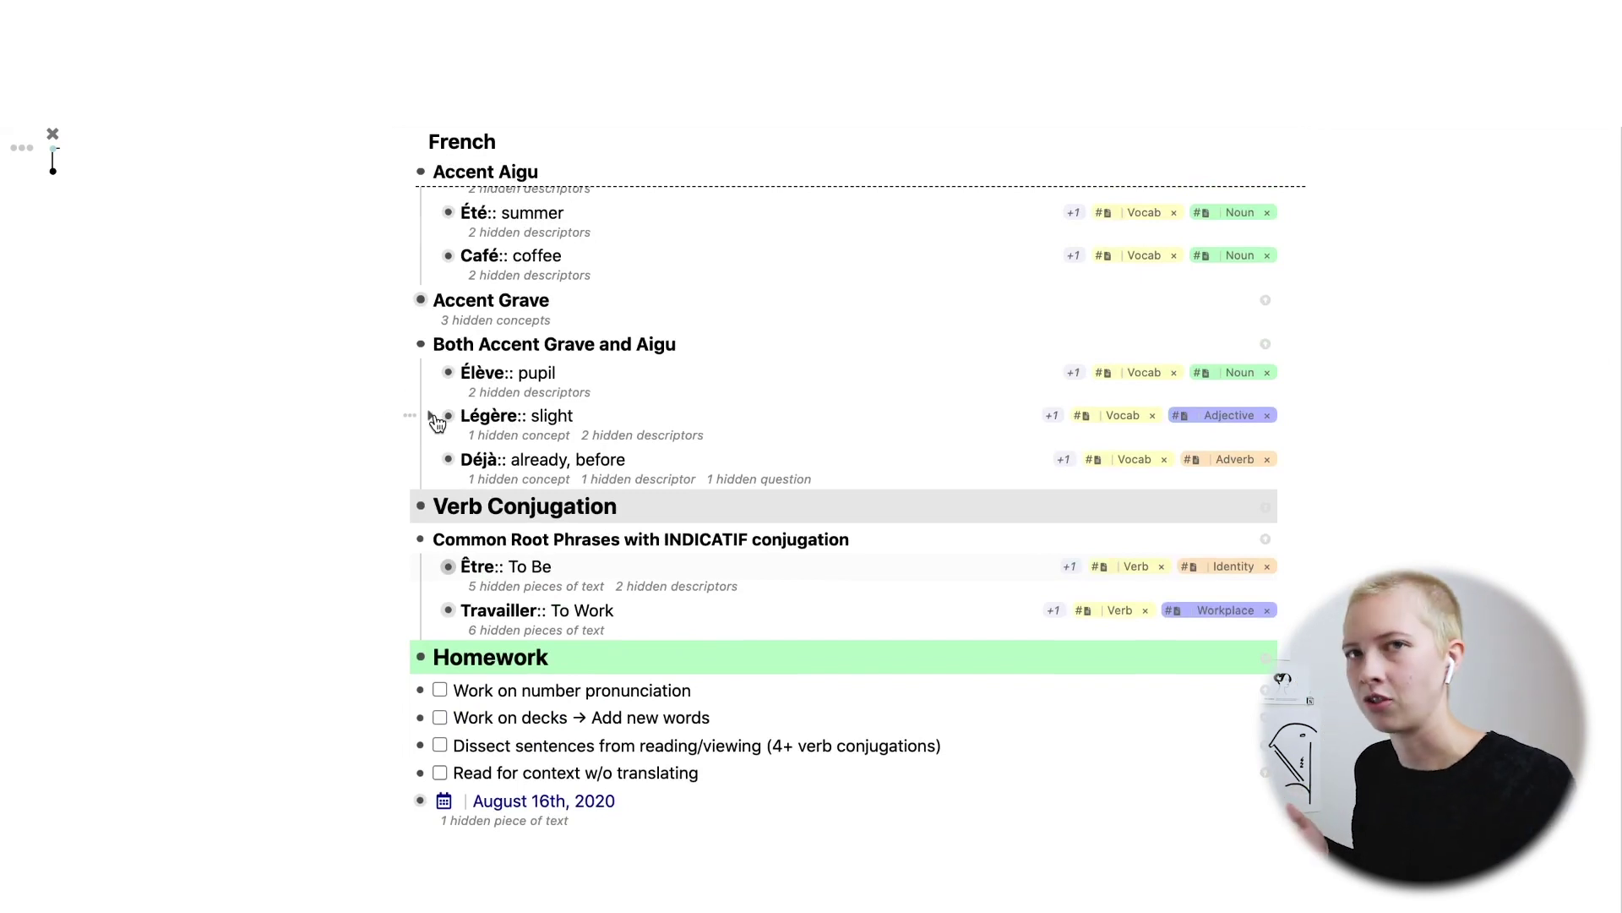
Expand the Marchand(e) entry under Final constants and its Marchand (Adj) sub-entry to examine the audio, gender and example phrases.
scroll(439, 474, up, 10)
click(430, 489)
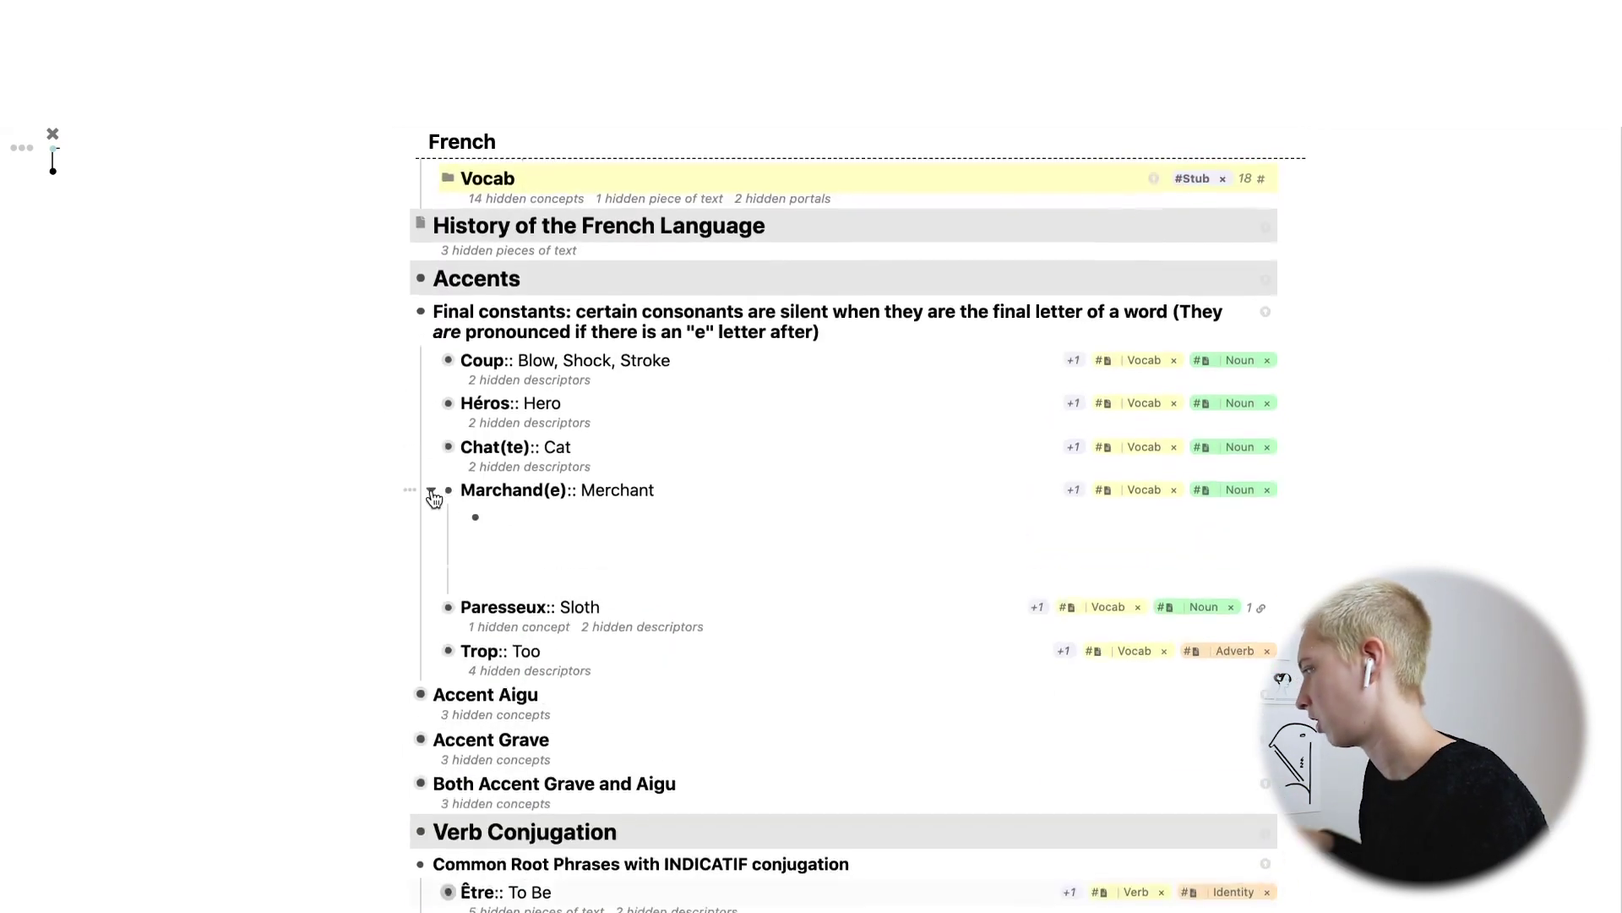
scroll(507, 405, down, 5)
click(592, 315)
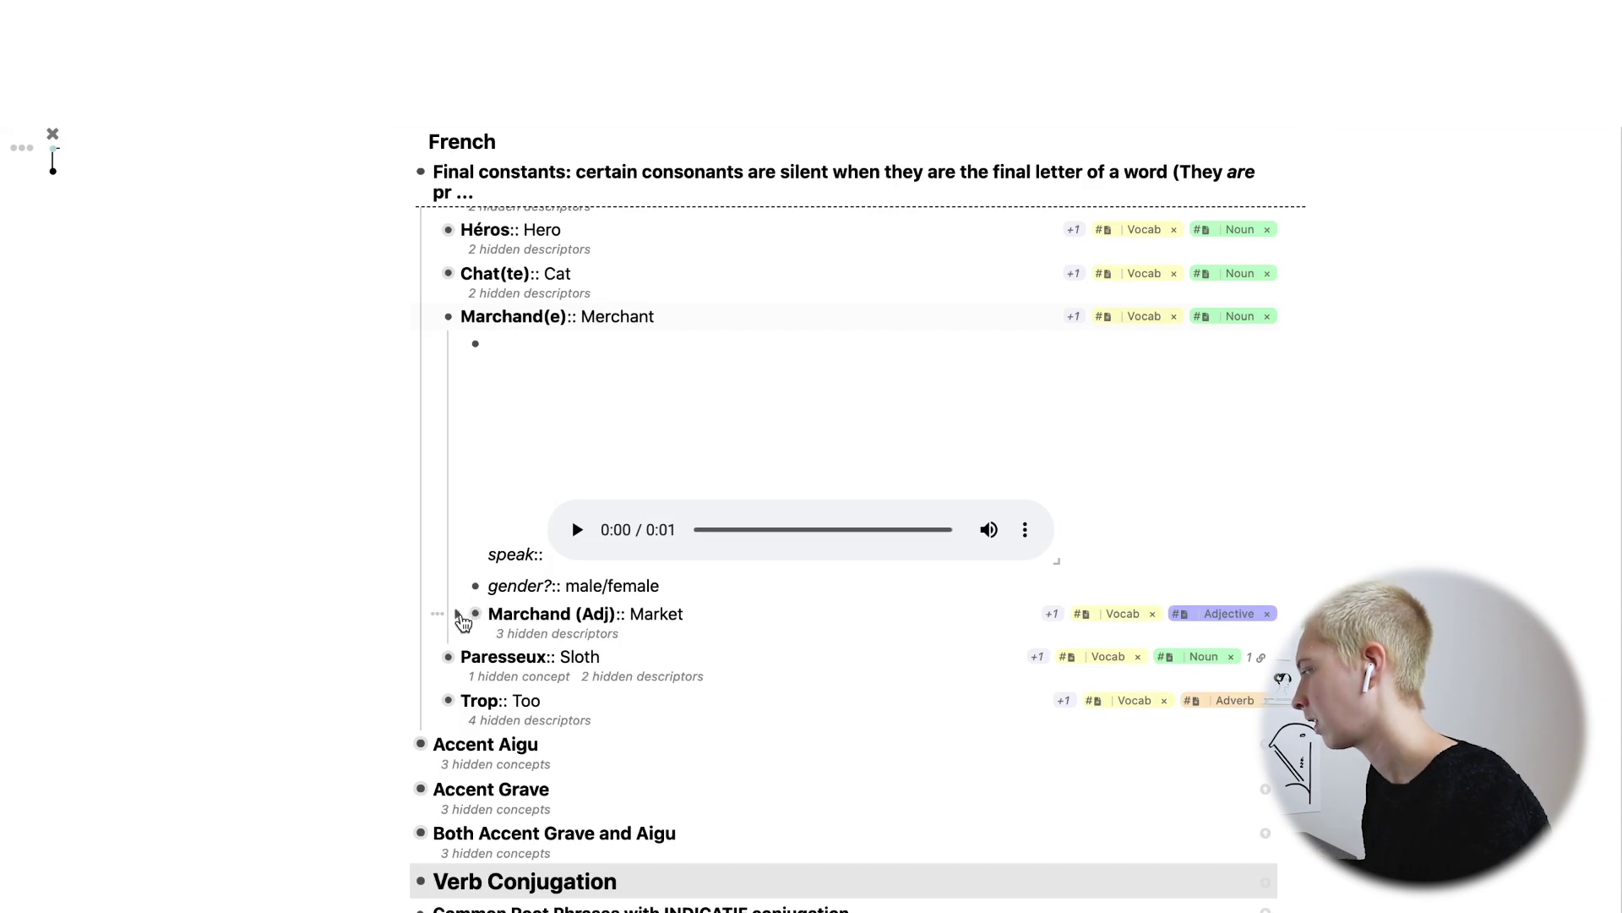
click(461, 617)
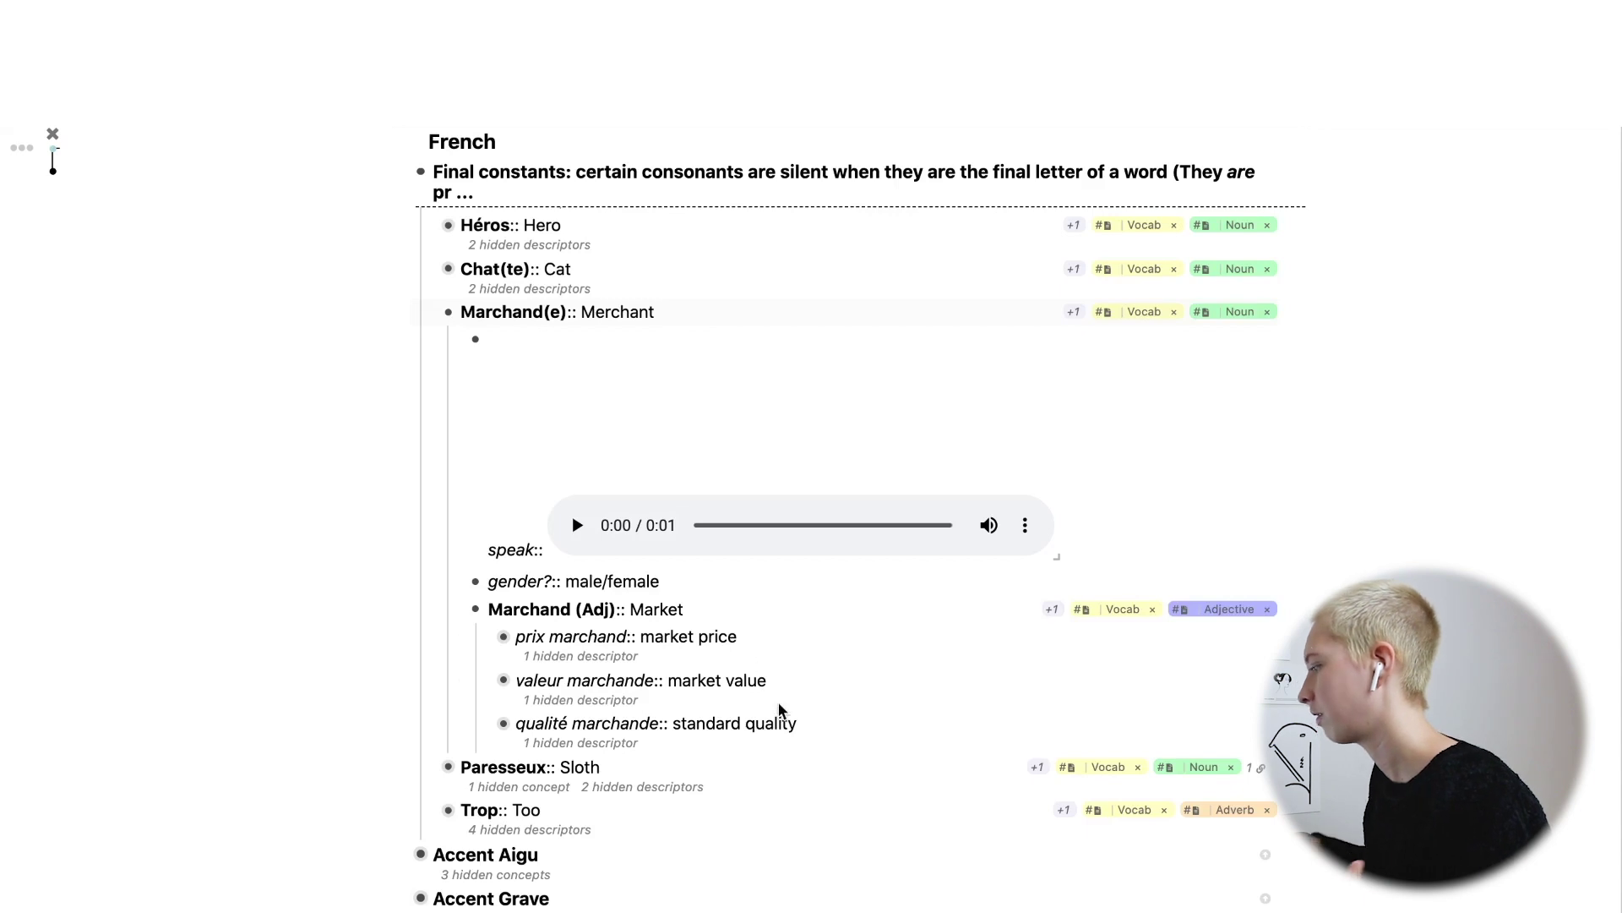
scroll(779, 702, down, 3)
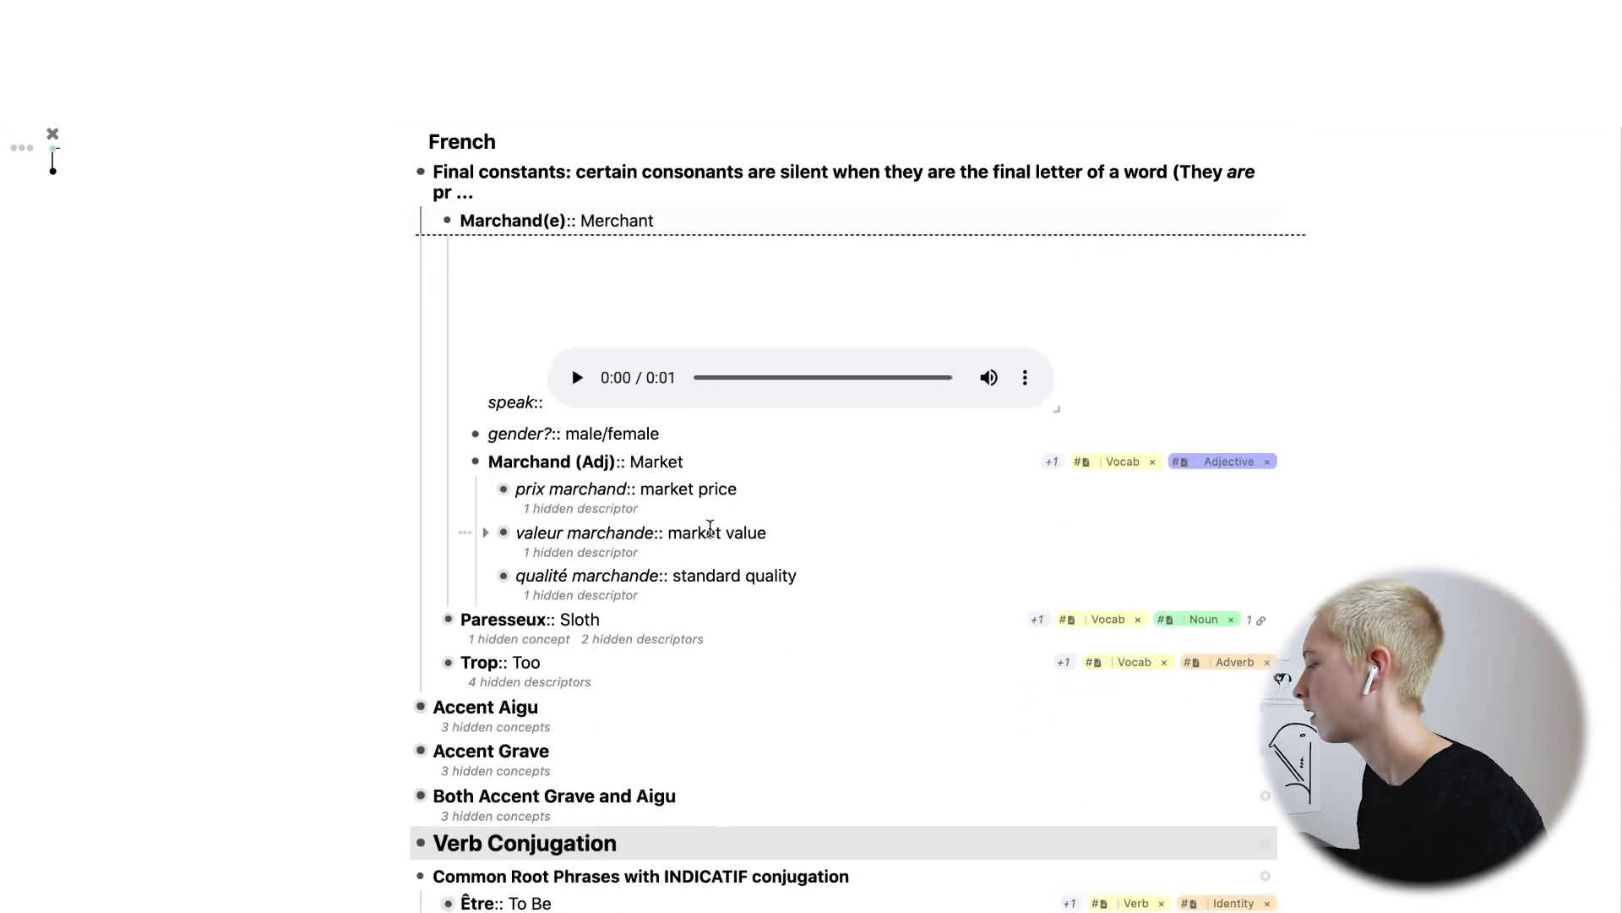
scroll(554, 463, up, 3)
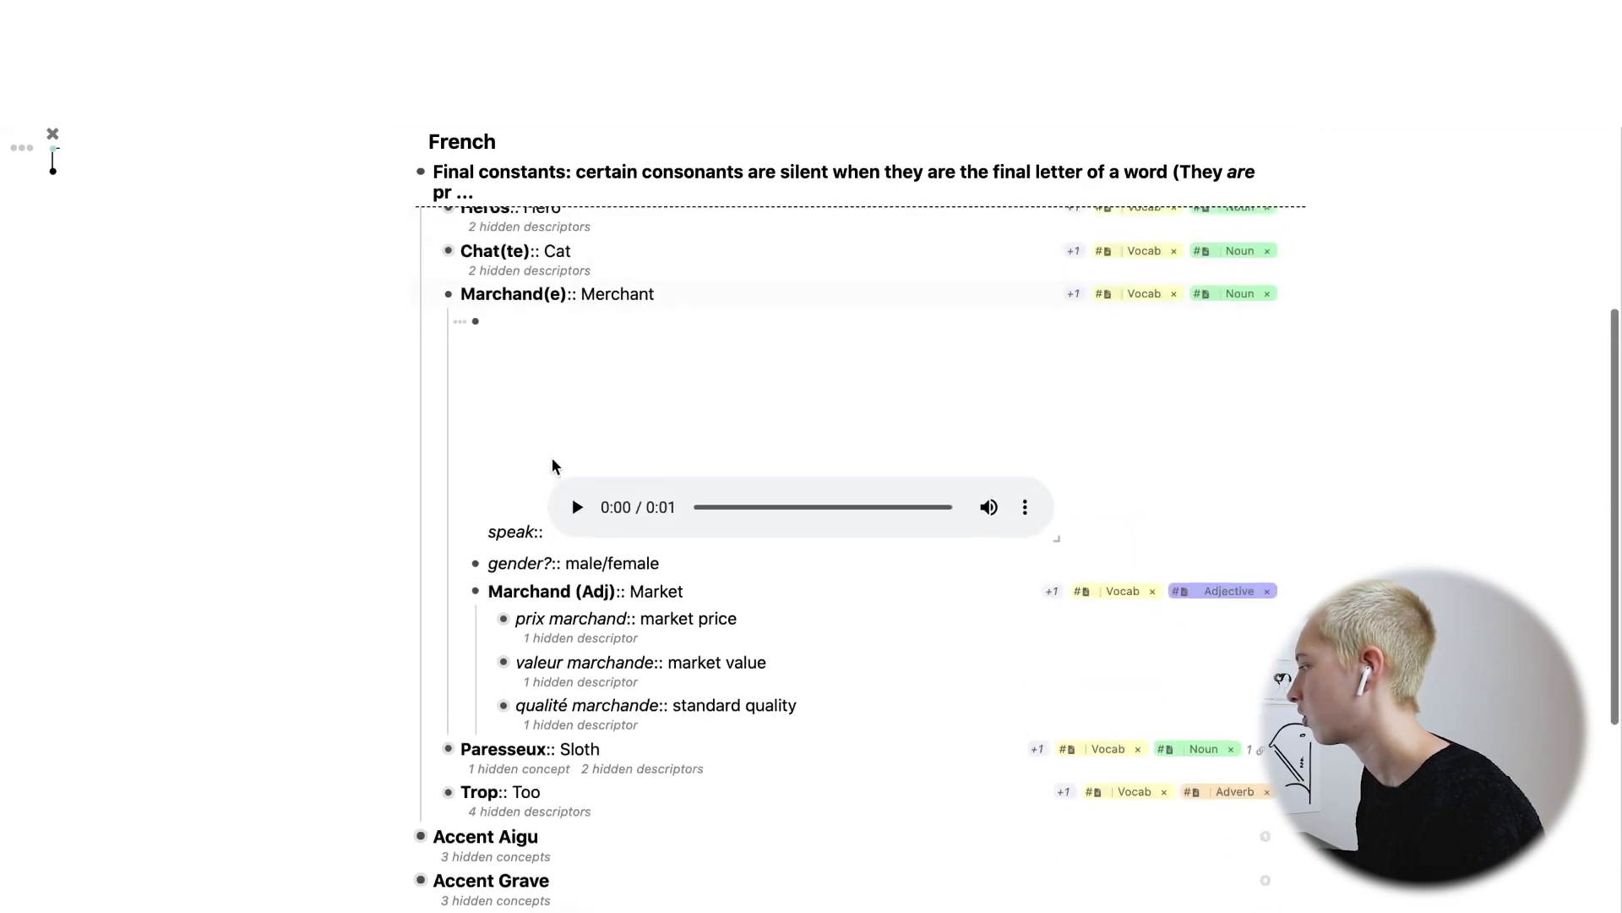
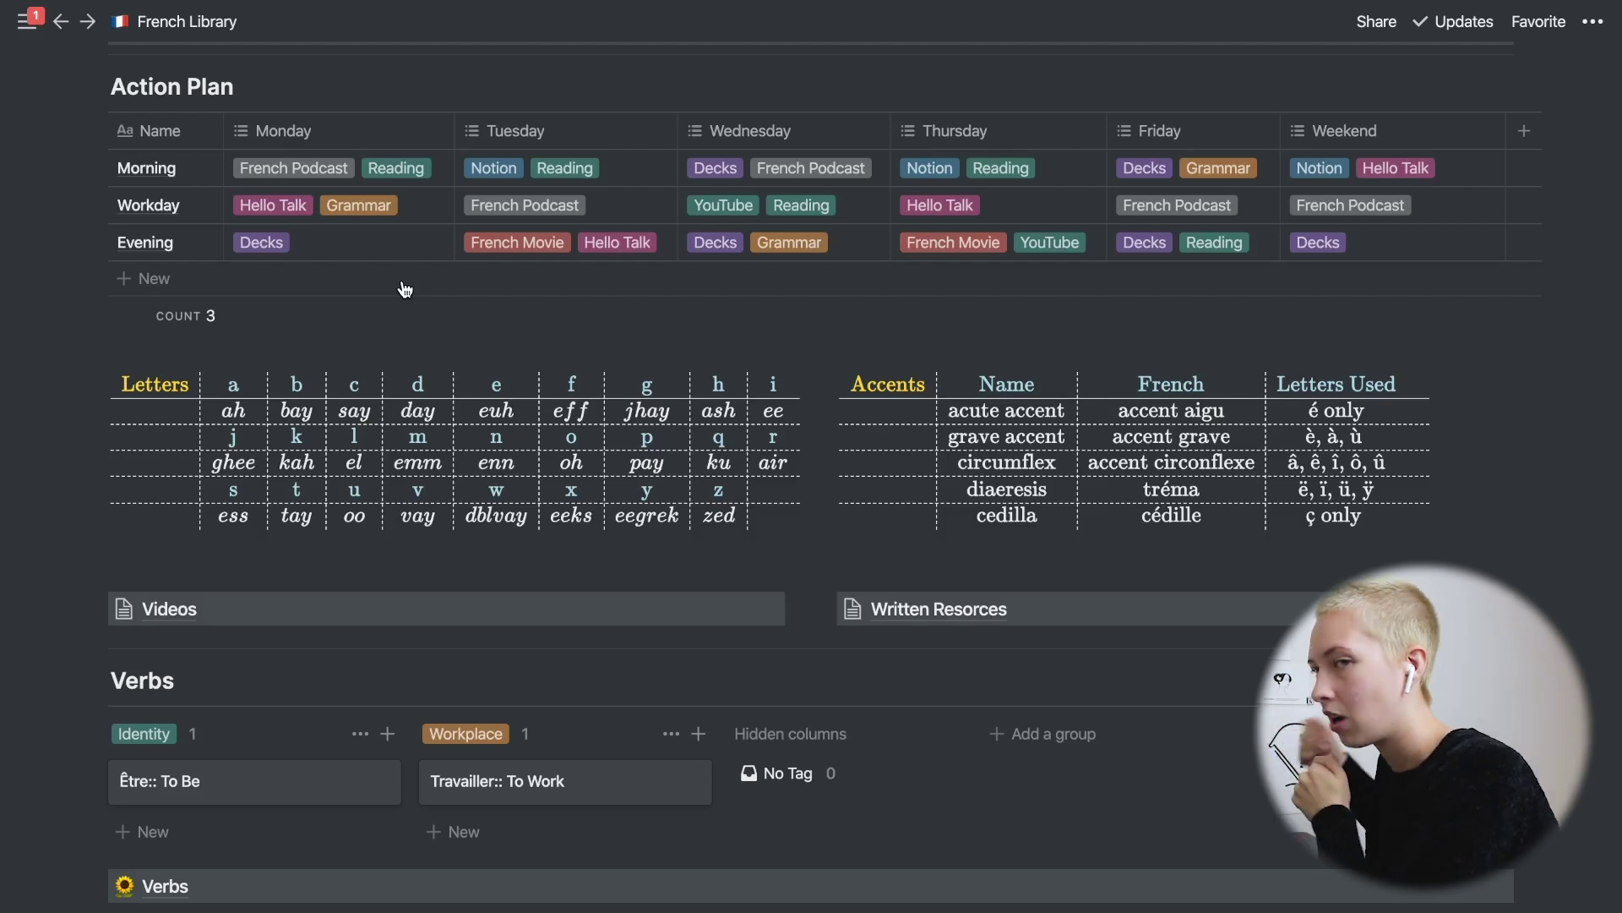
Switch to Notion's French Library, open the Être:: To Be card on the Verbs board, and review its example sentence and INDICATIF conjugations.
scroll(406, 290, down, 7)
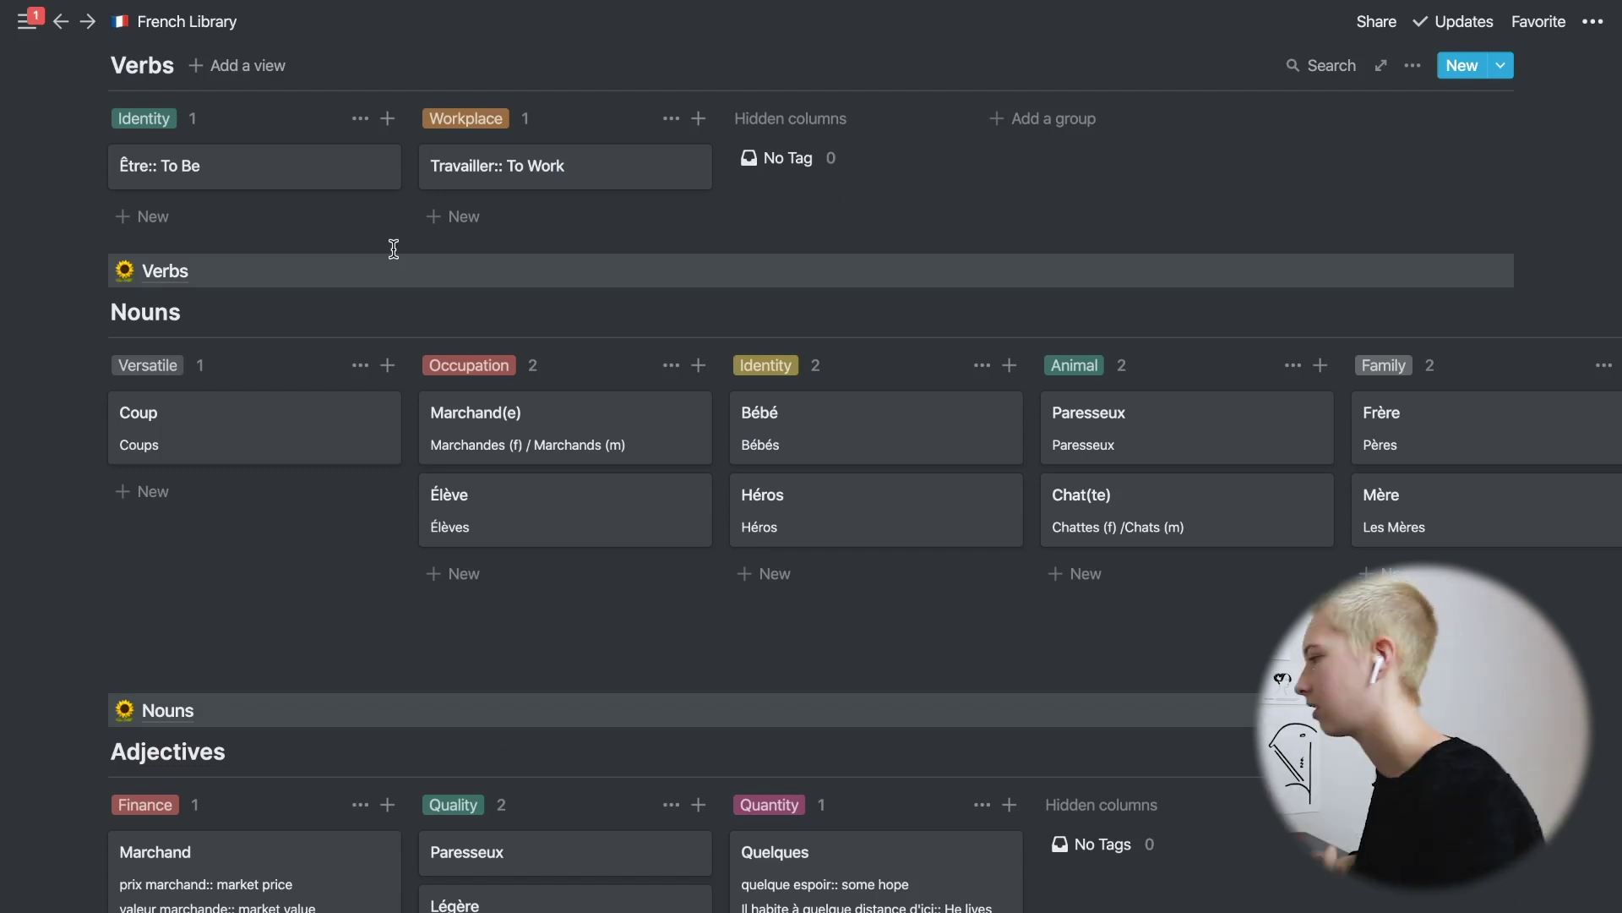
click(246, 173)
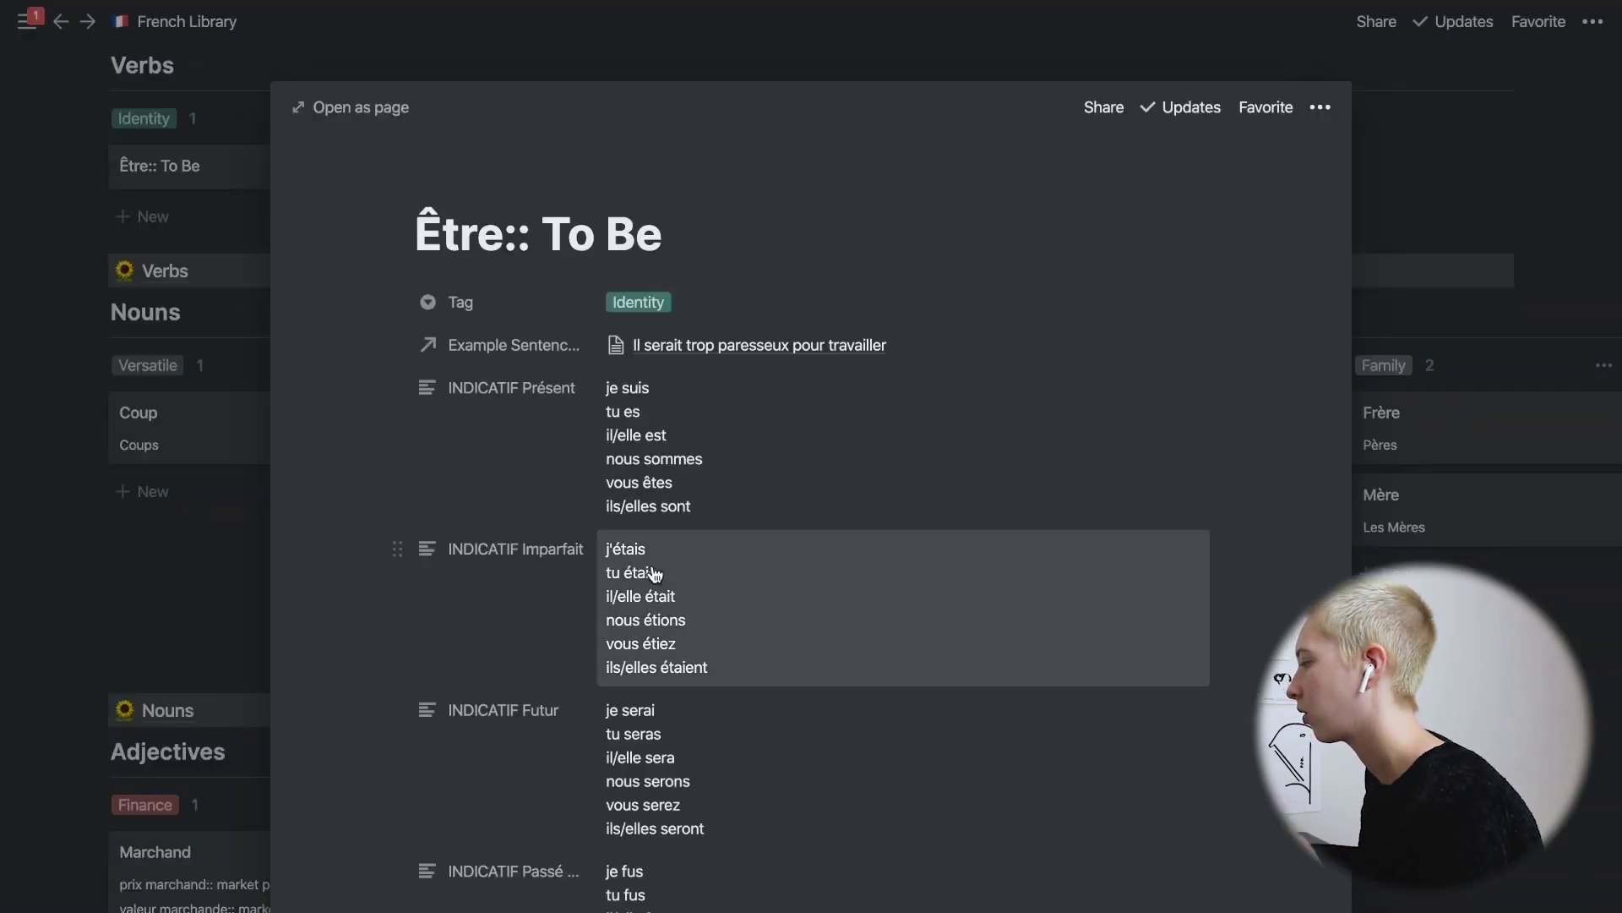
scroll(655, 575, down, 3)
scroll(655, 574, down, 8)
scroll(655, 575, up, 10)
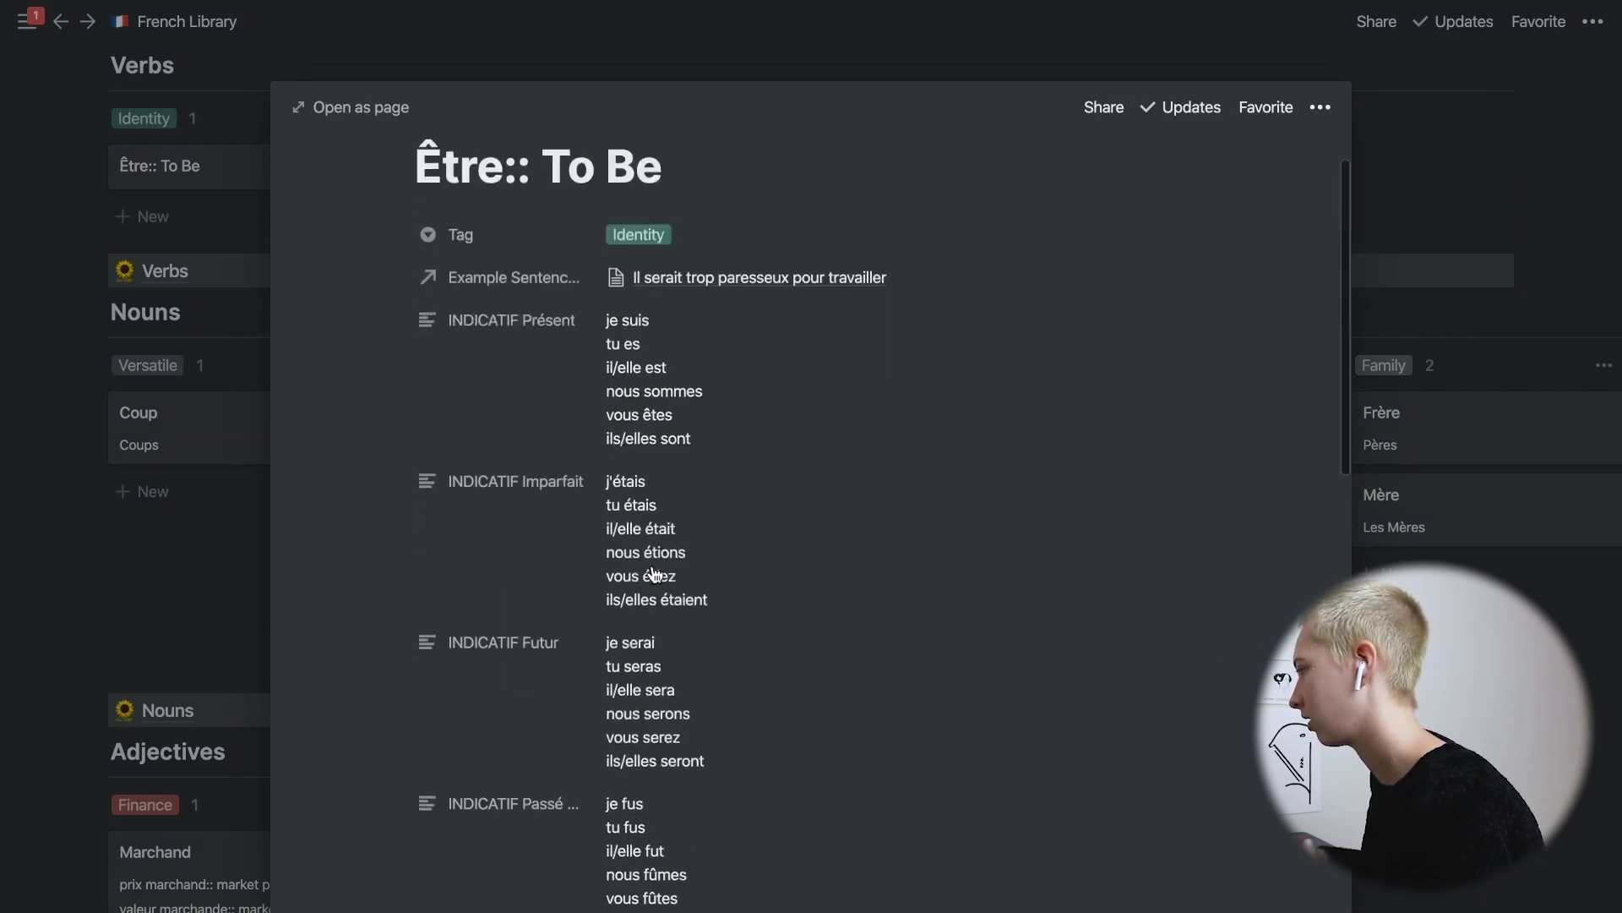
scroll(655, 574, up, 1)
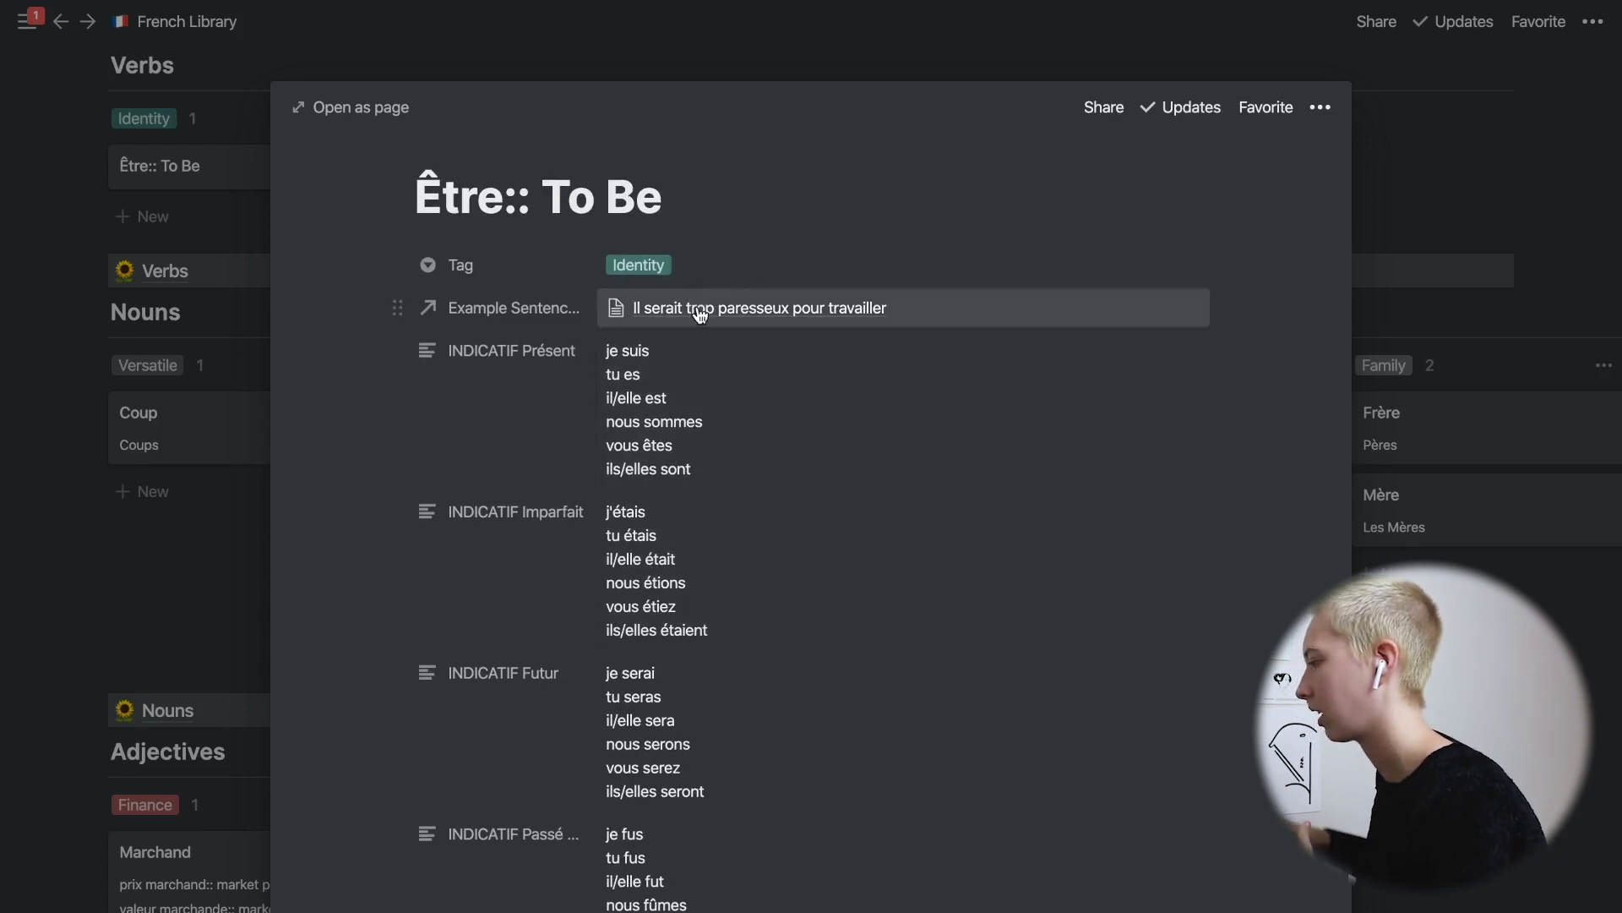
click(98, 253)
Open the Verbs page to view its conjugation table, and return to the French Library.
scroll(180, 324, up, 1)
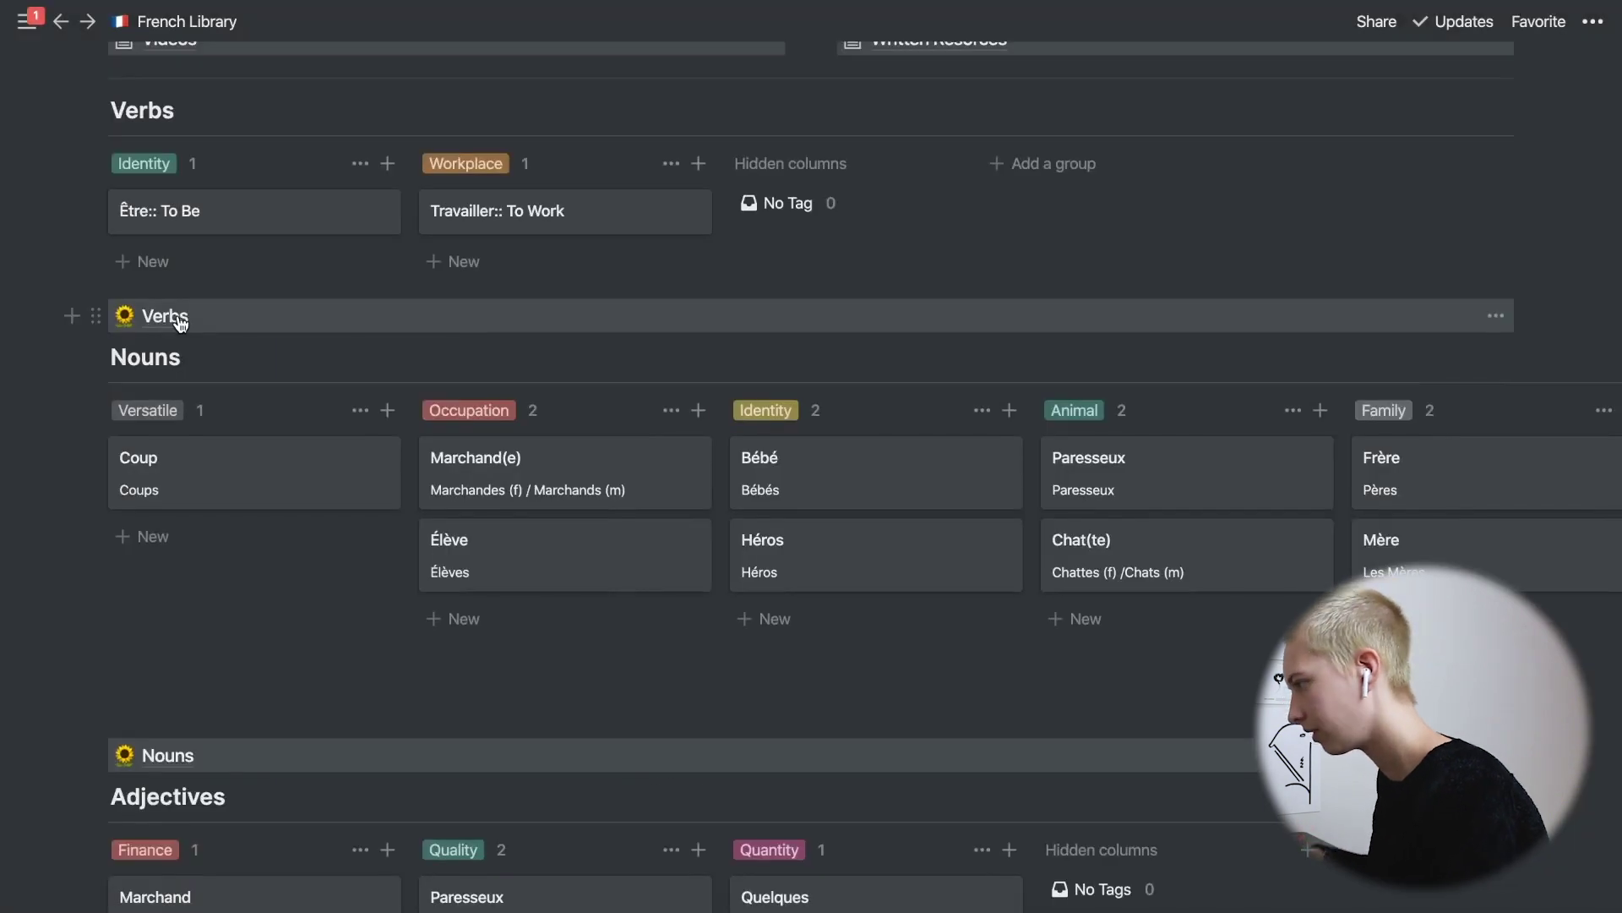
click(166, 316)
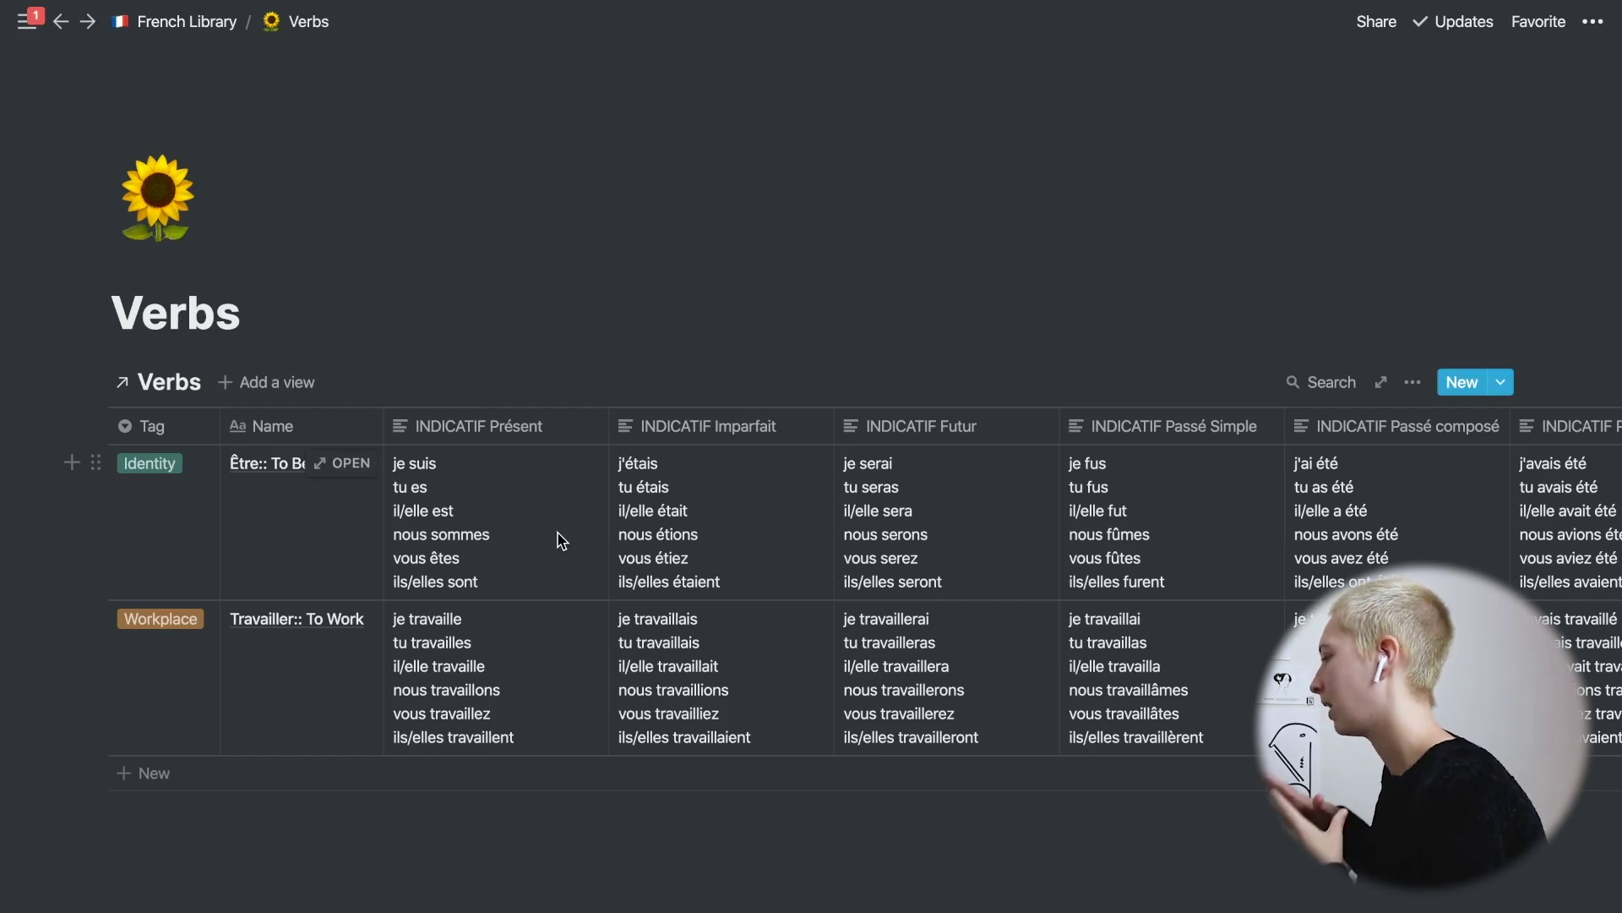
scroll(561, 541, right, 3)
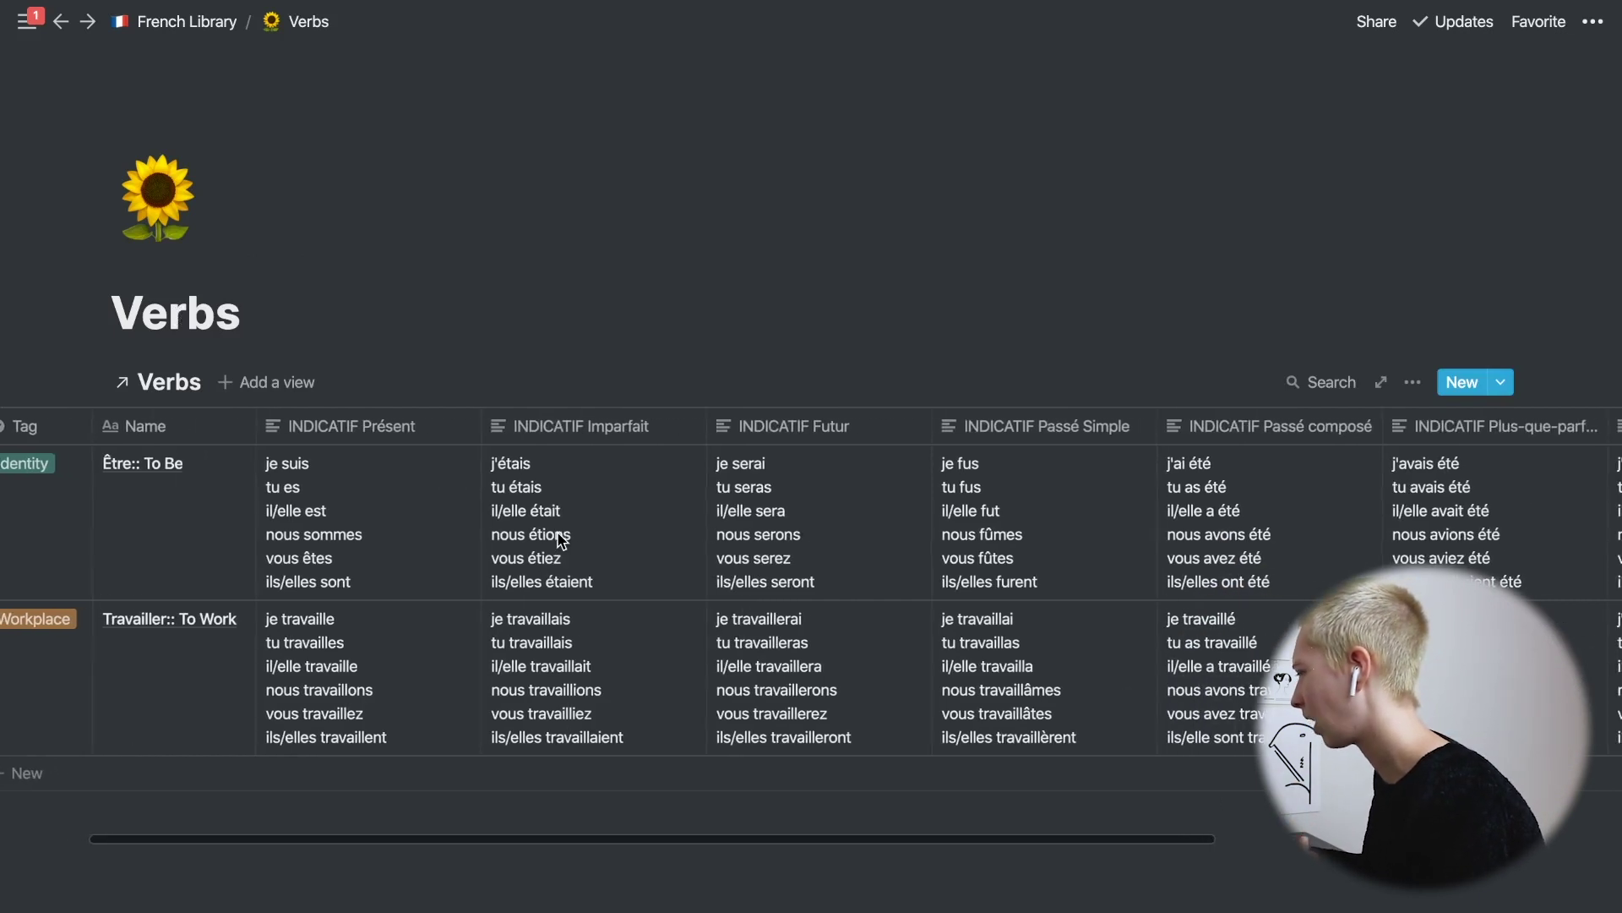
key(super+bracketleft)
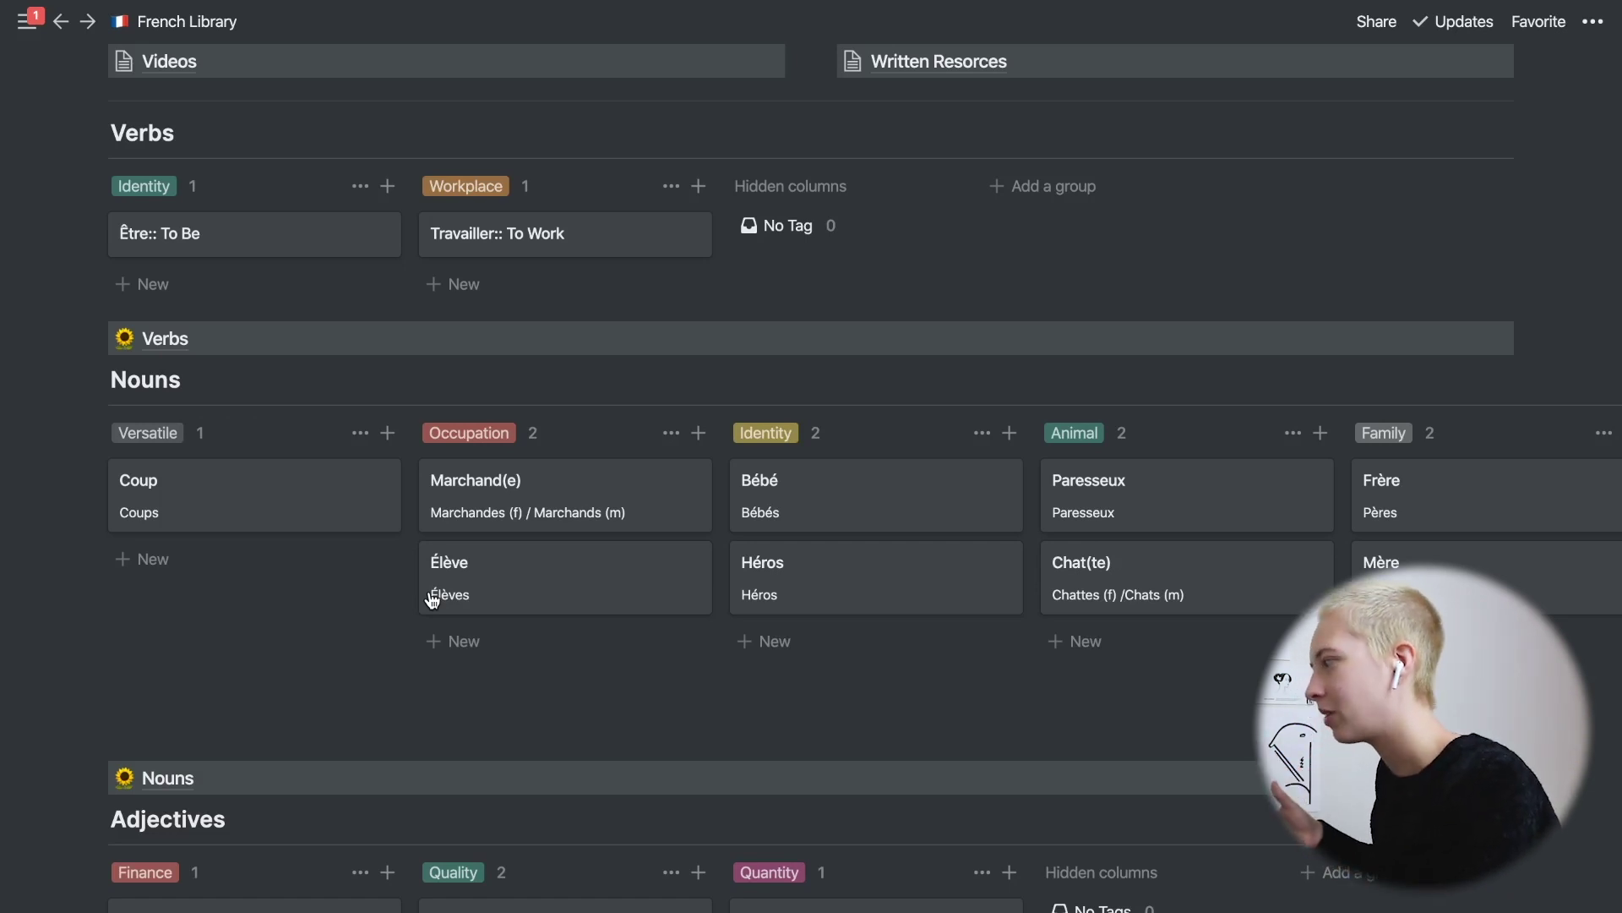
Filter the Nouns board to entries where Created is Today.
mouse_move(1362, 152)
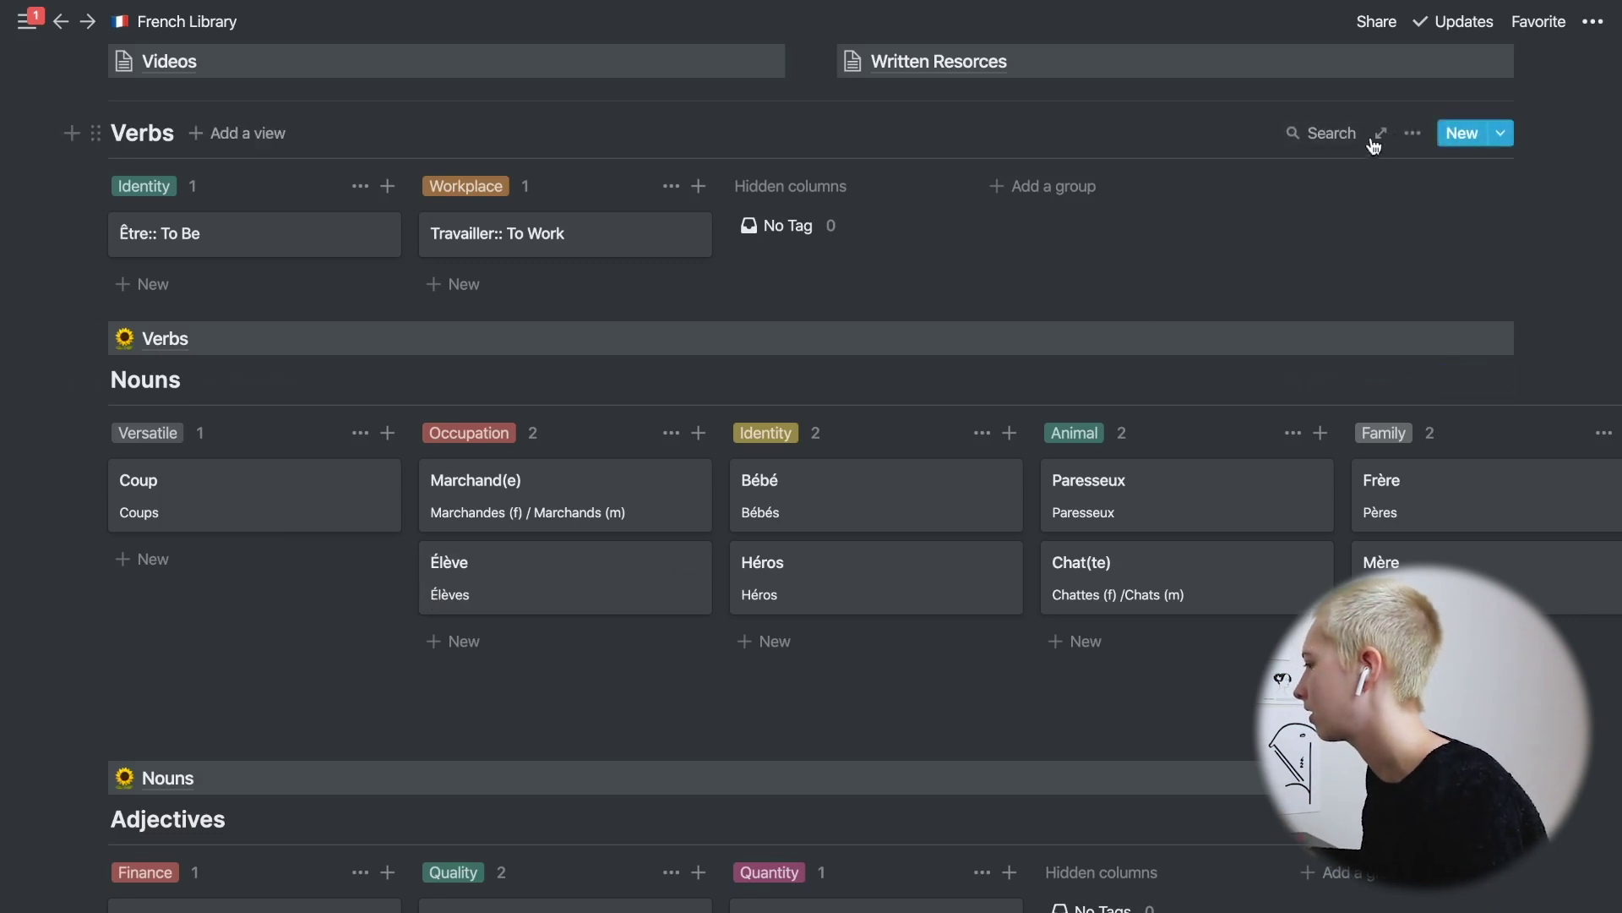
mouse_move(1363, 382)
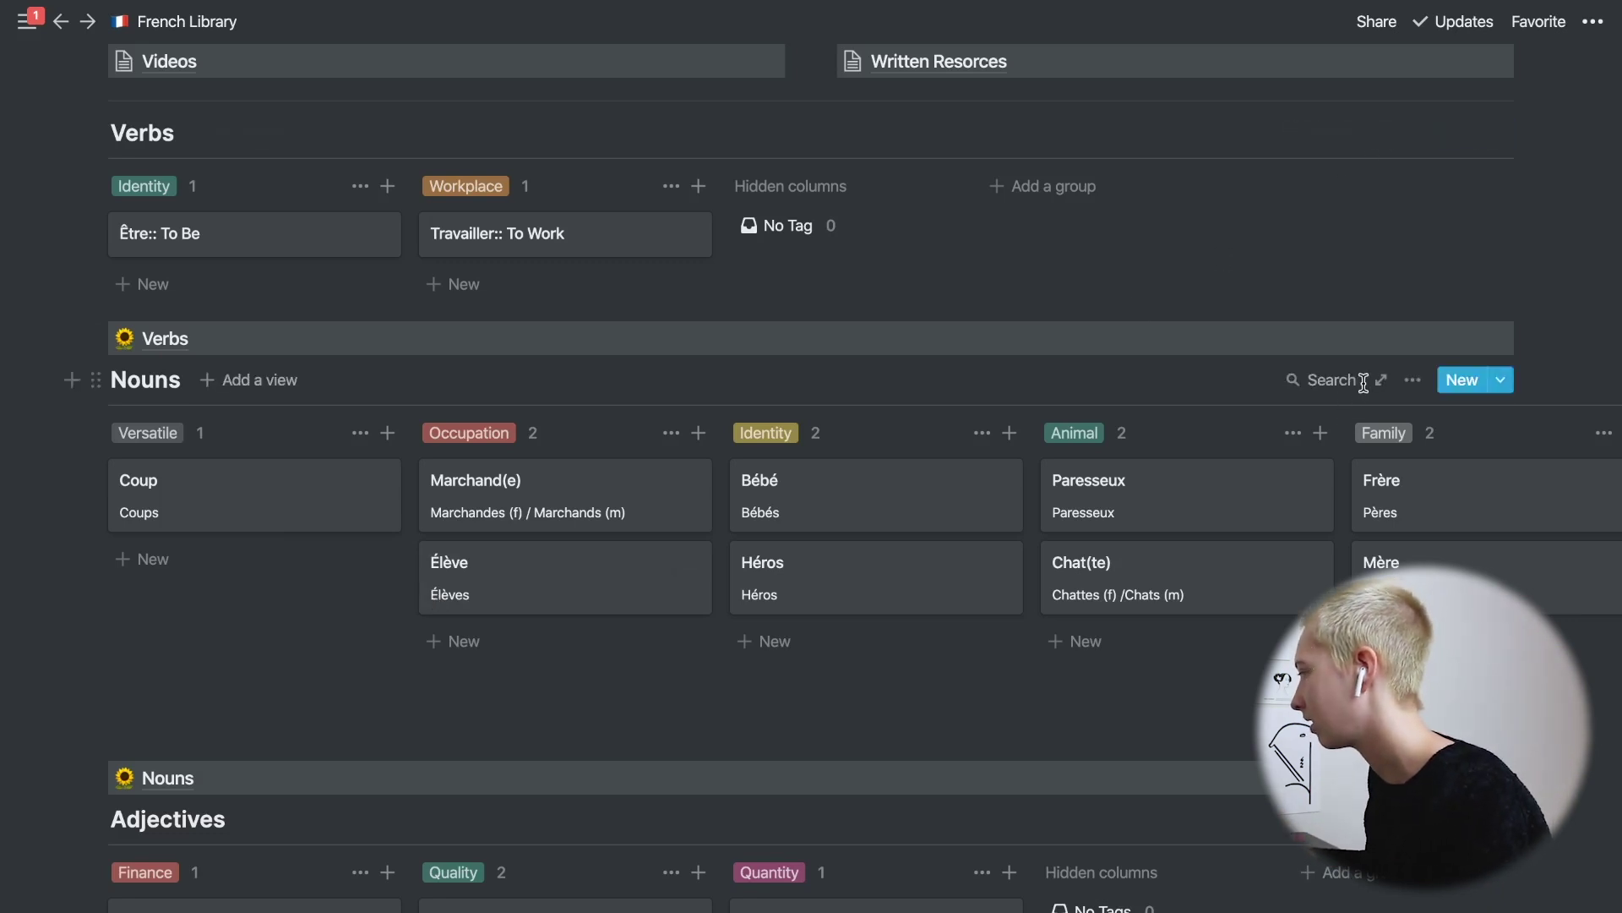
click(1413, 379)
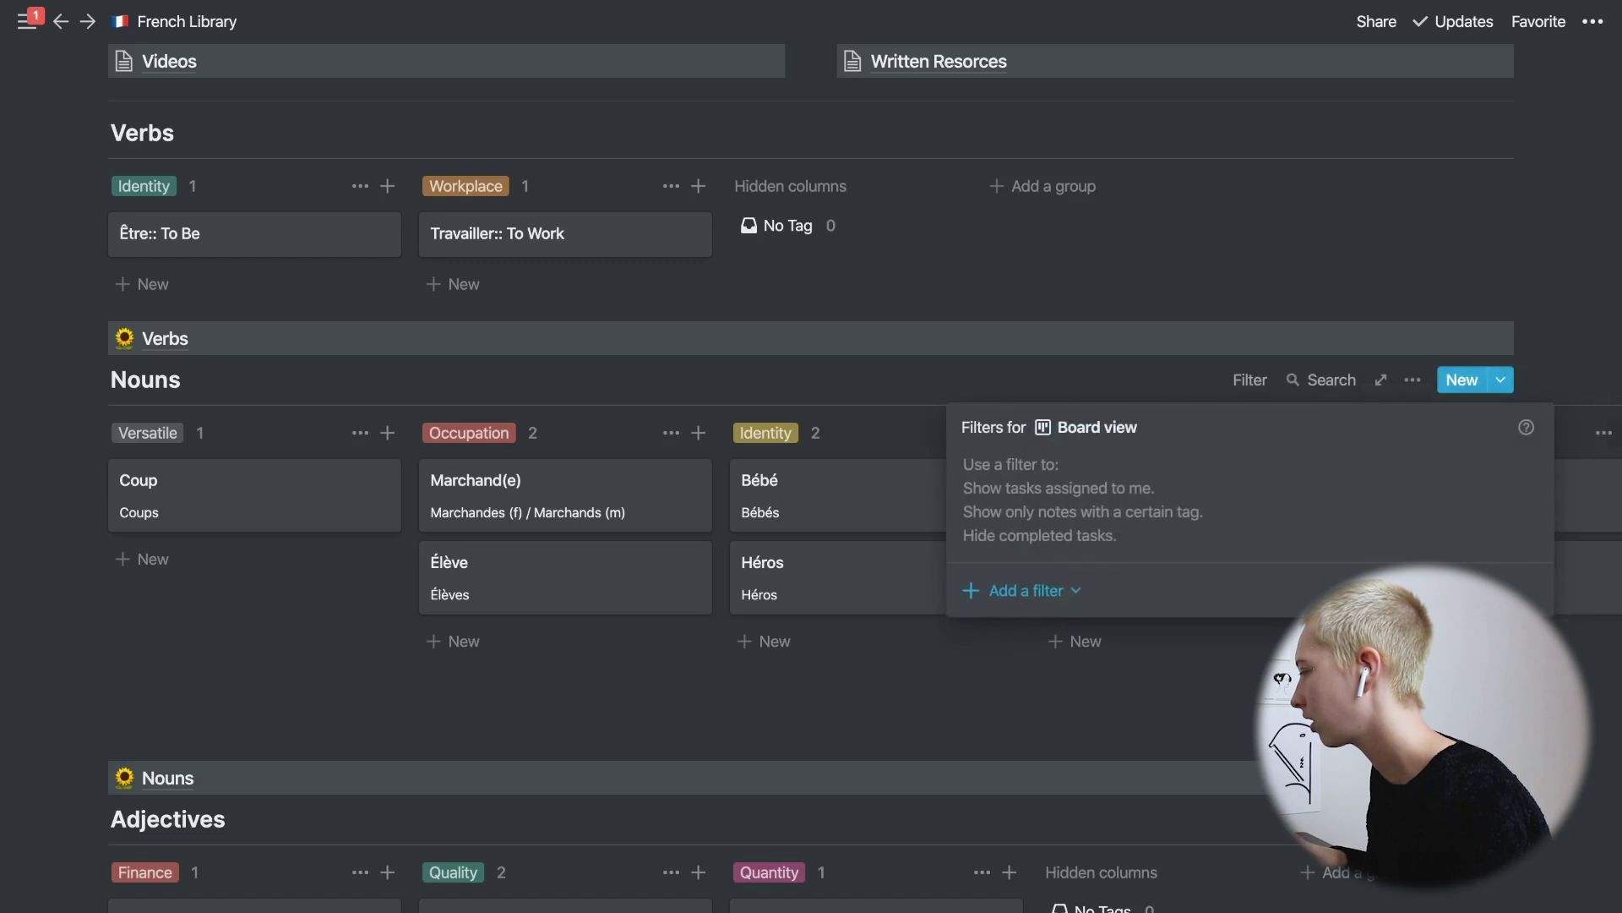
click(1056, 596)
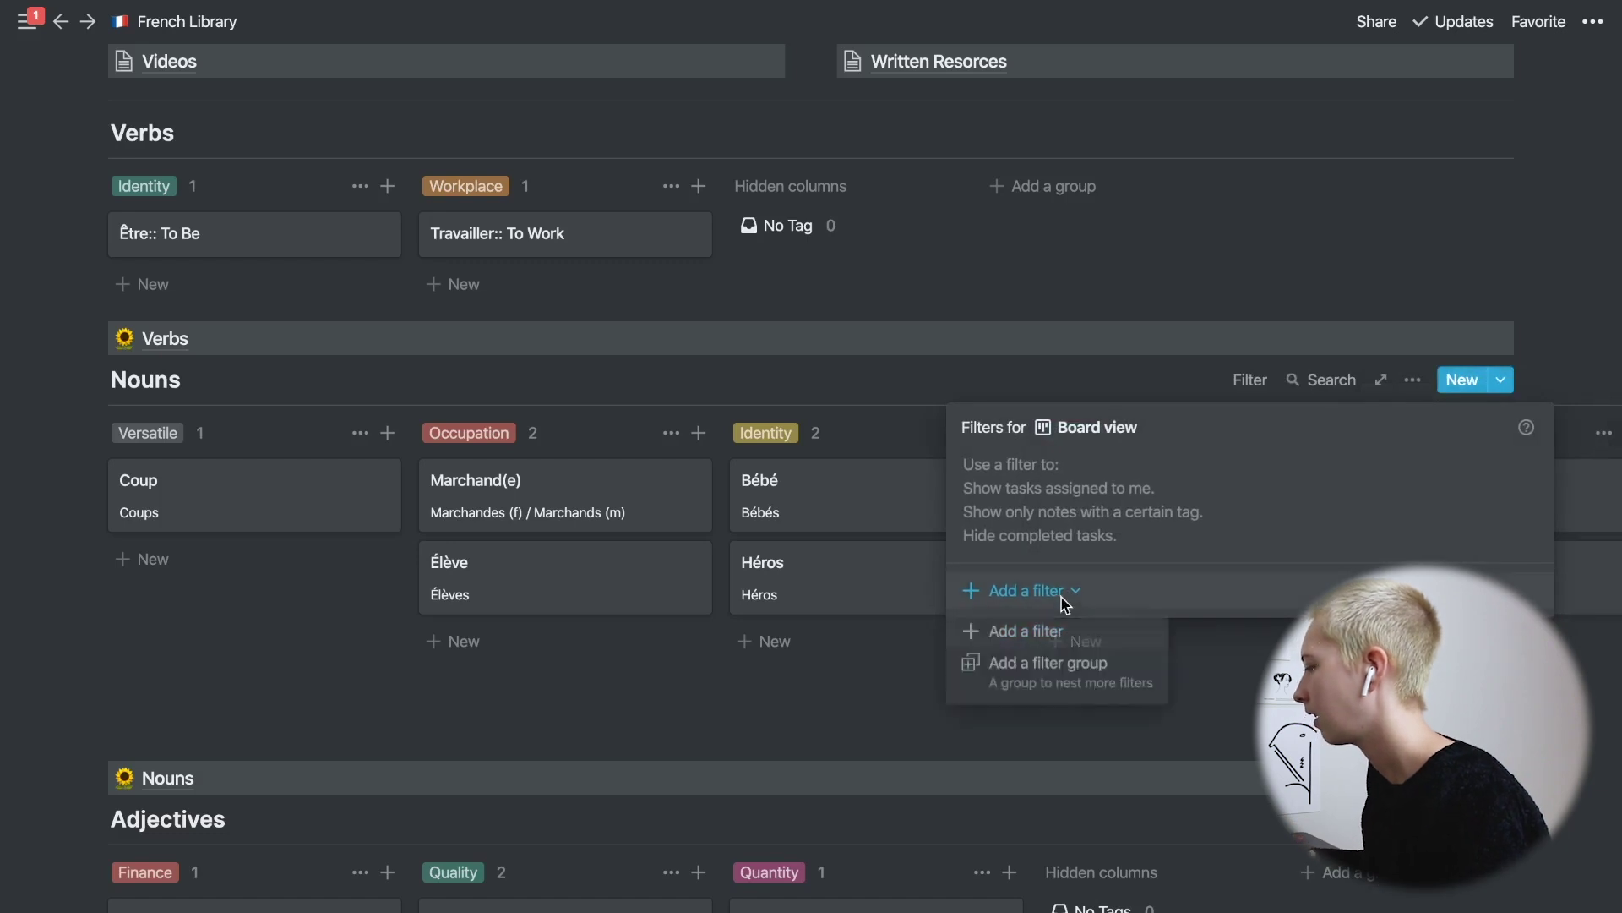
click(1044, 627)
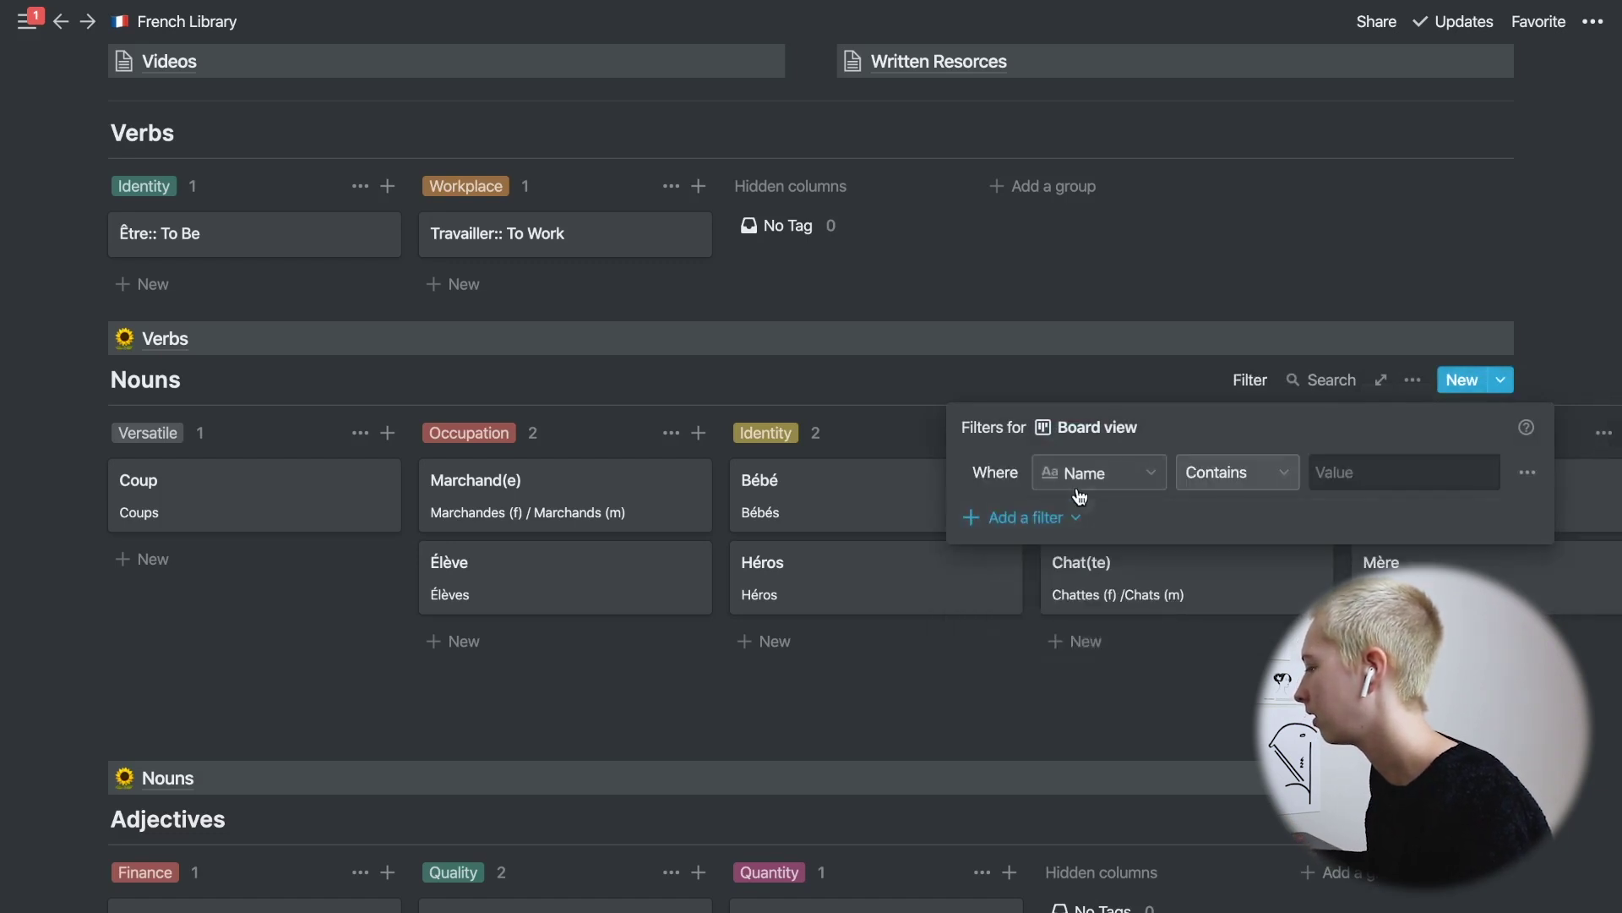
click(1080, 494)
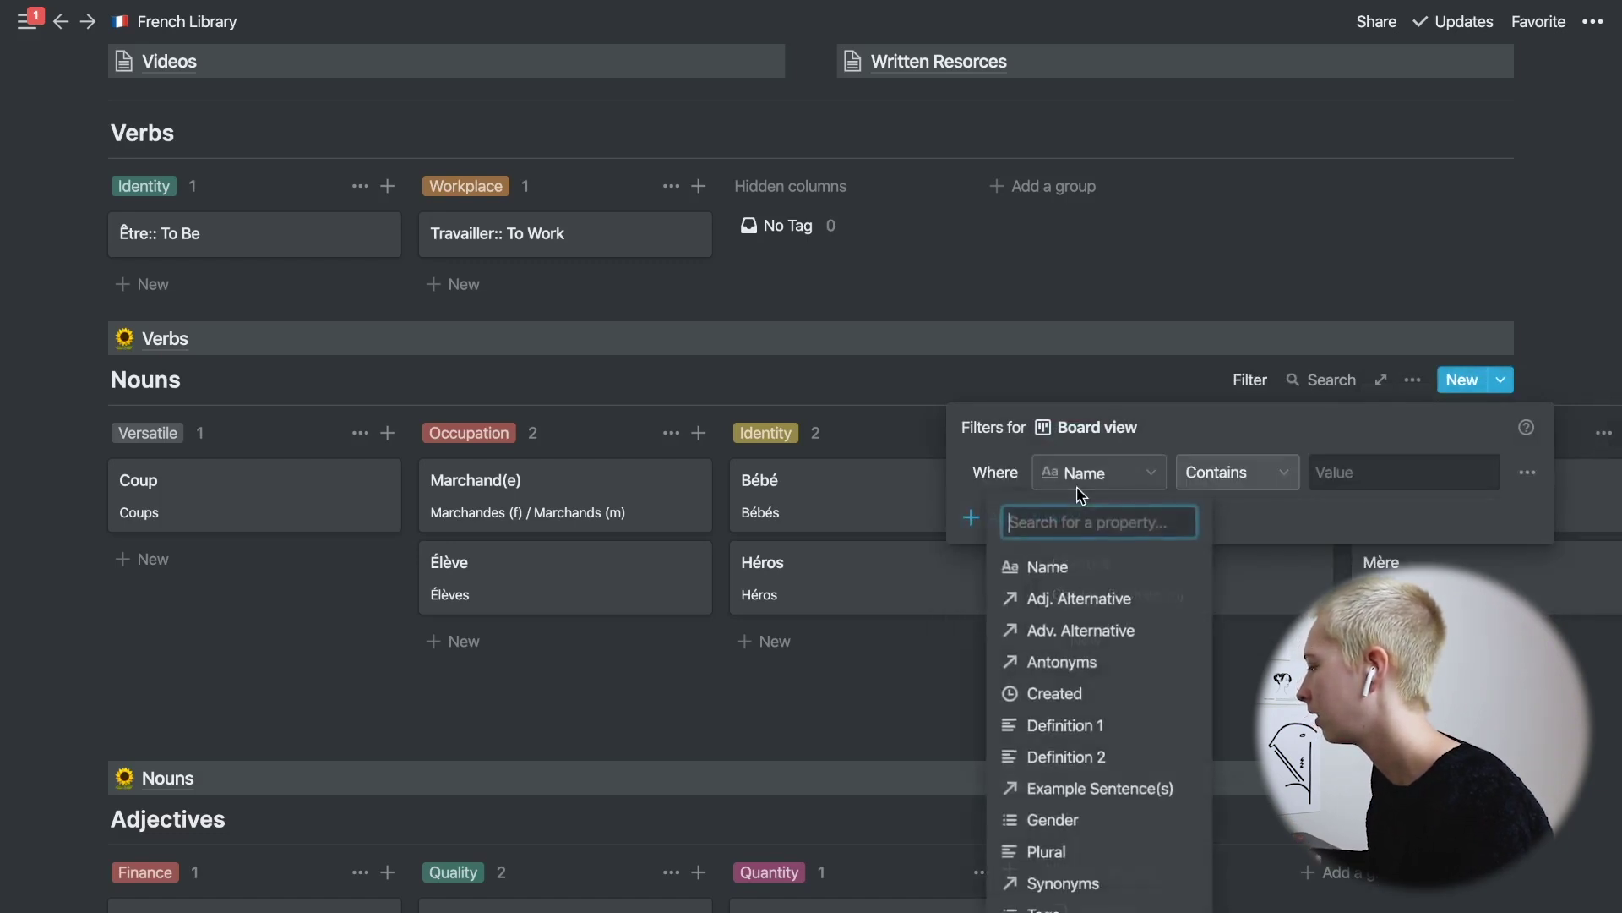
click(1055, 694)
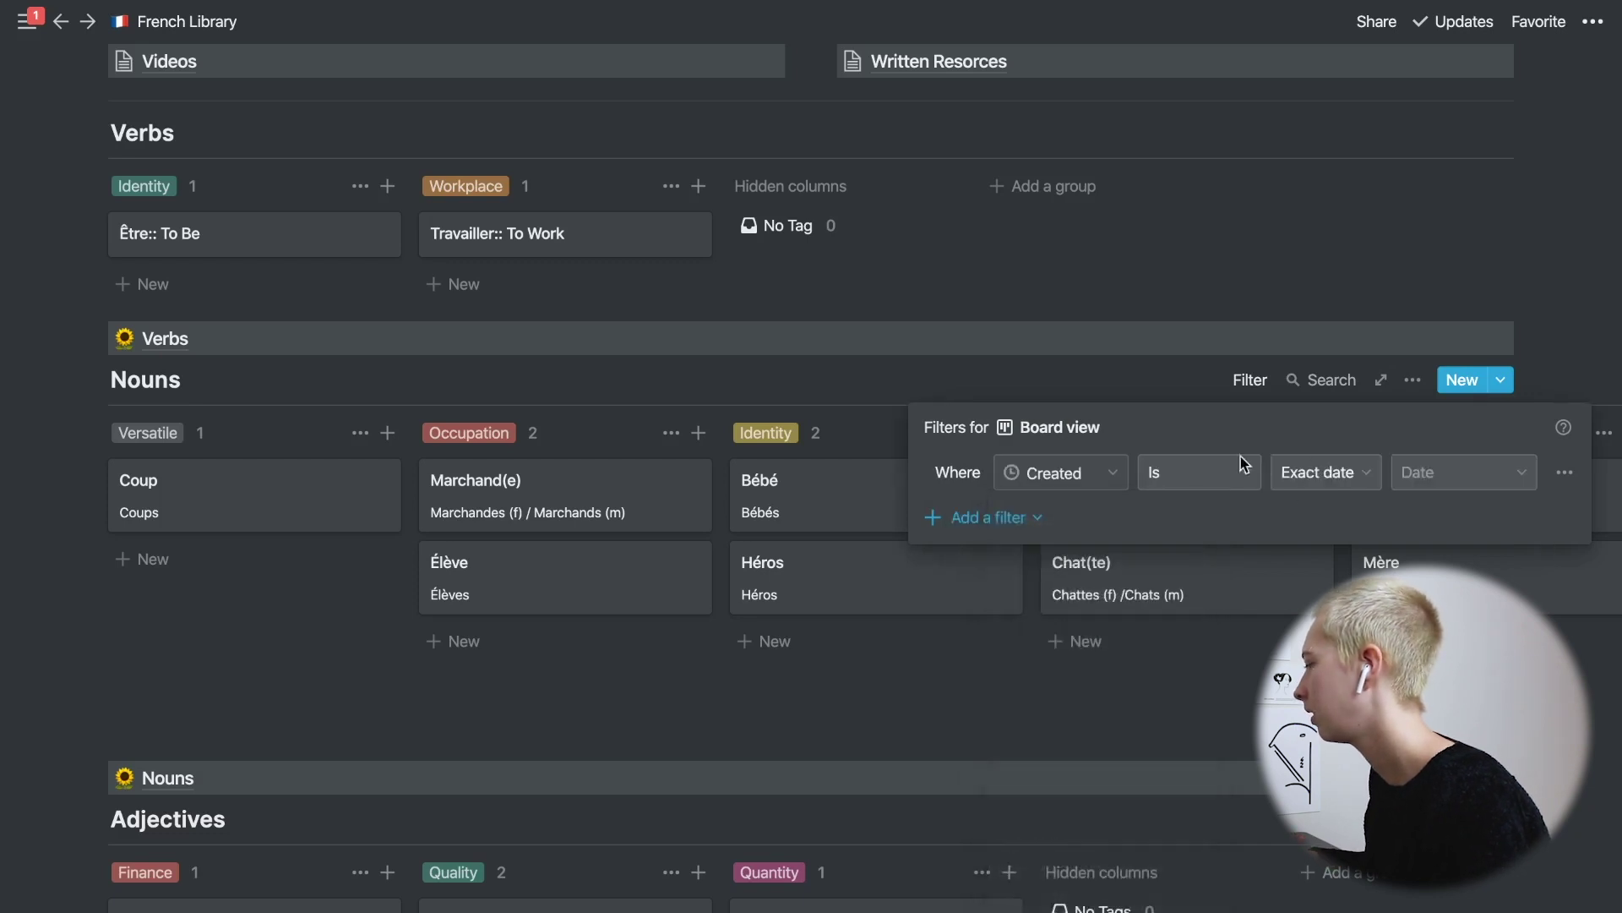
click(1323, 488)
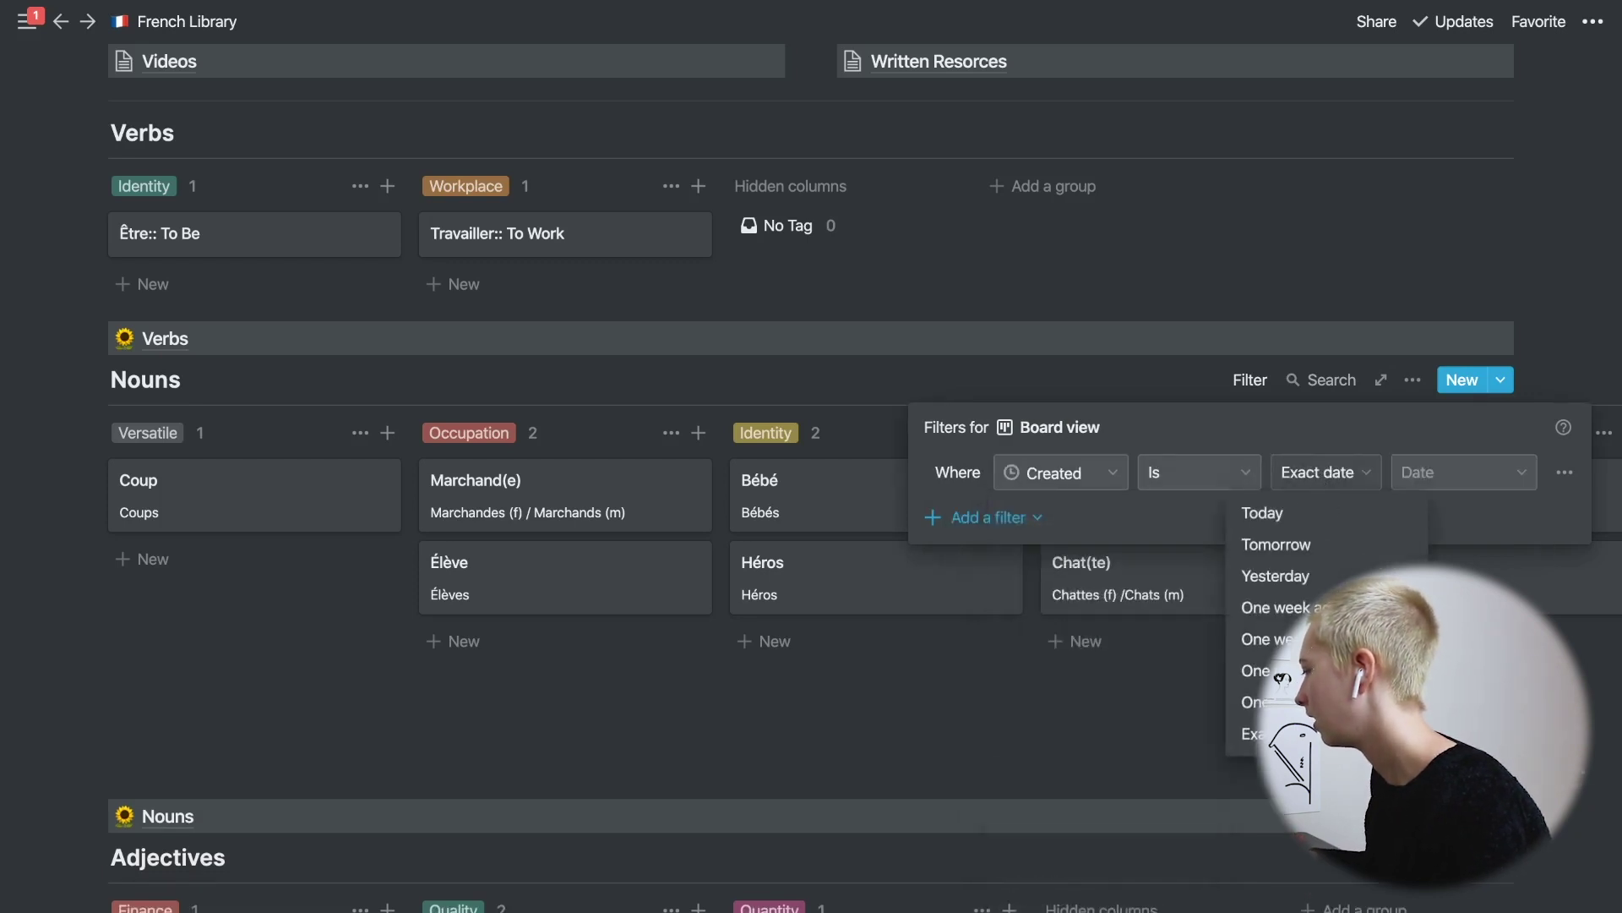
click(1295, 516)
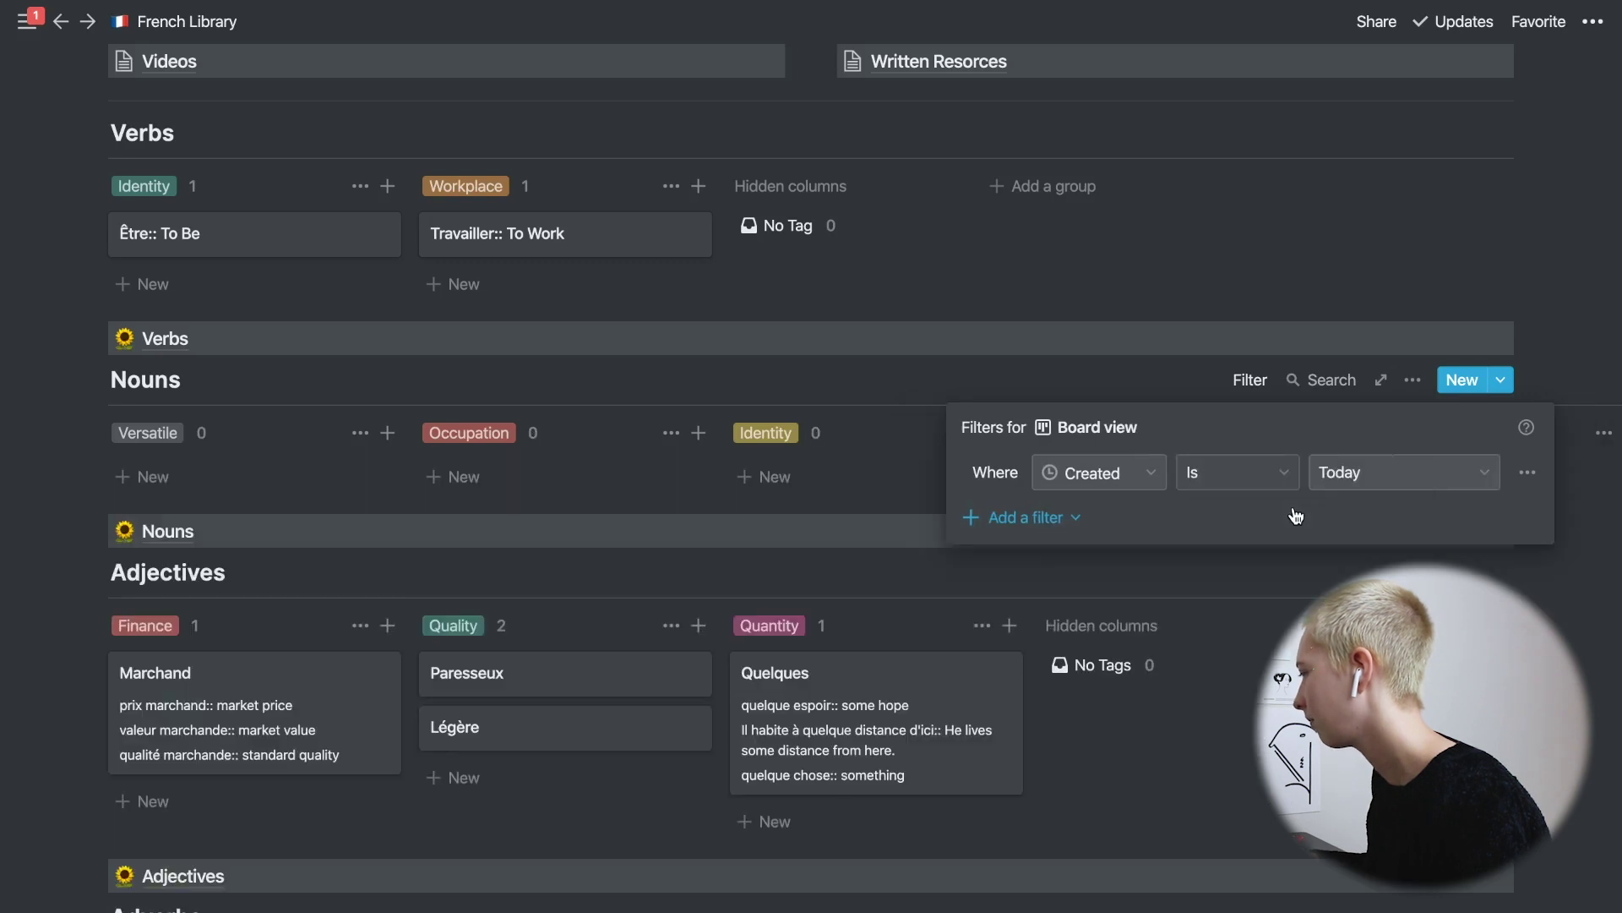
Add an Or condition to the Nouns board filter where Created is within the past week, and close the filter settings.
click(1058, 511)
click(1052, 558)
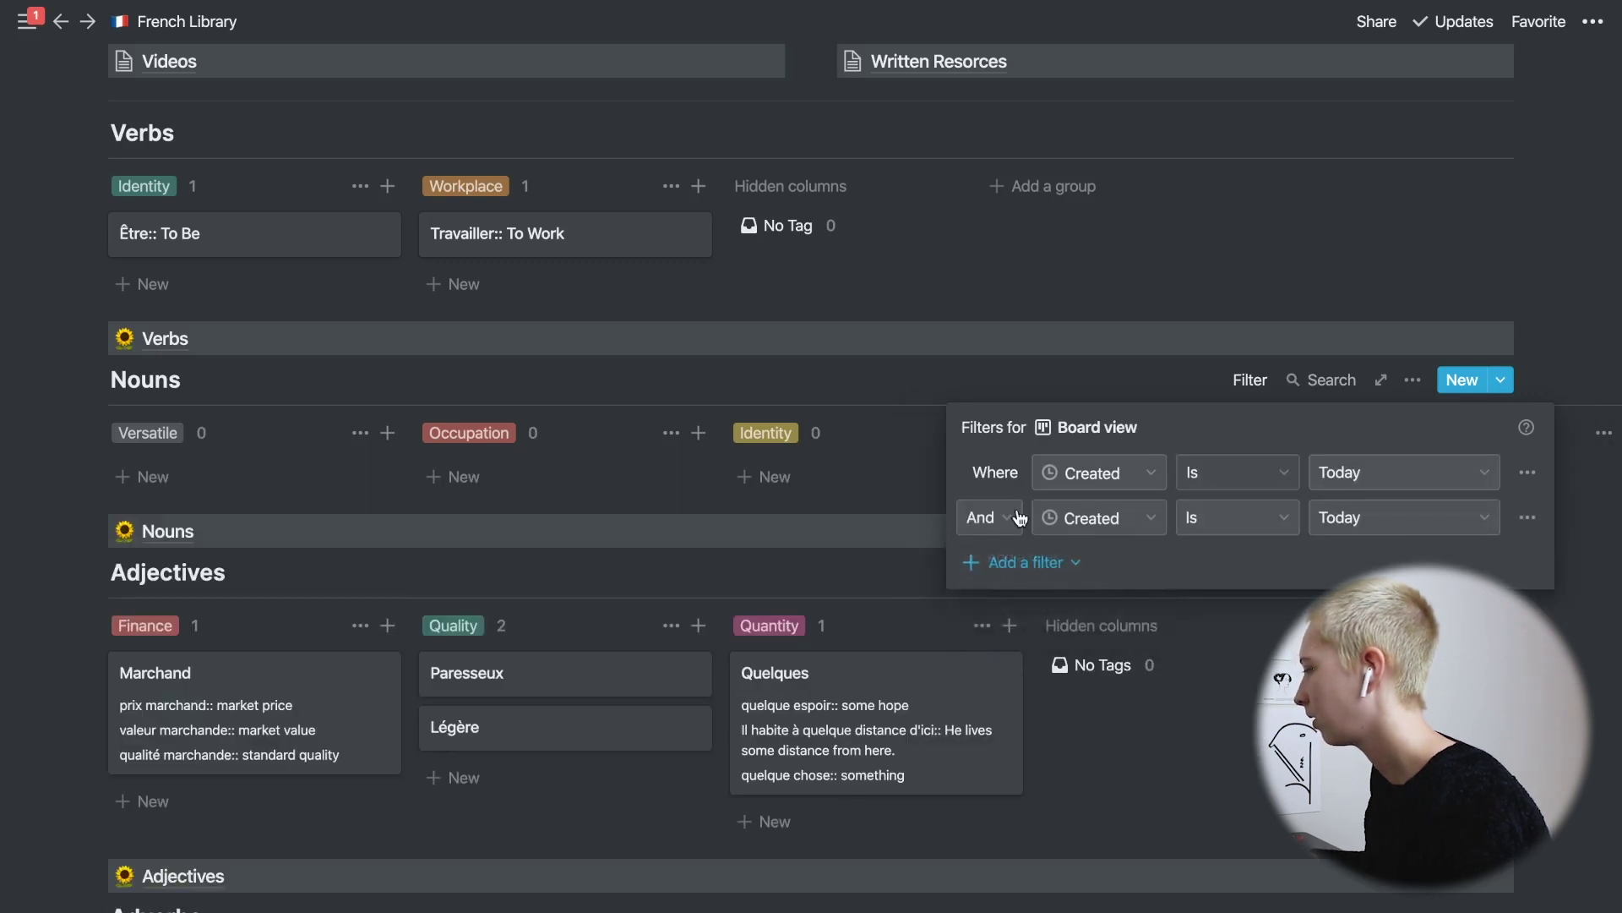
click(990, 518)
click(983, 610)
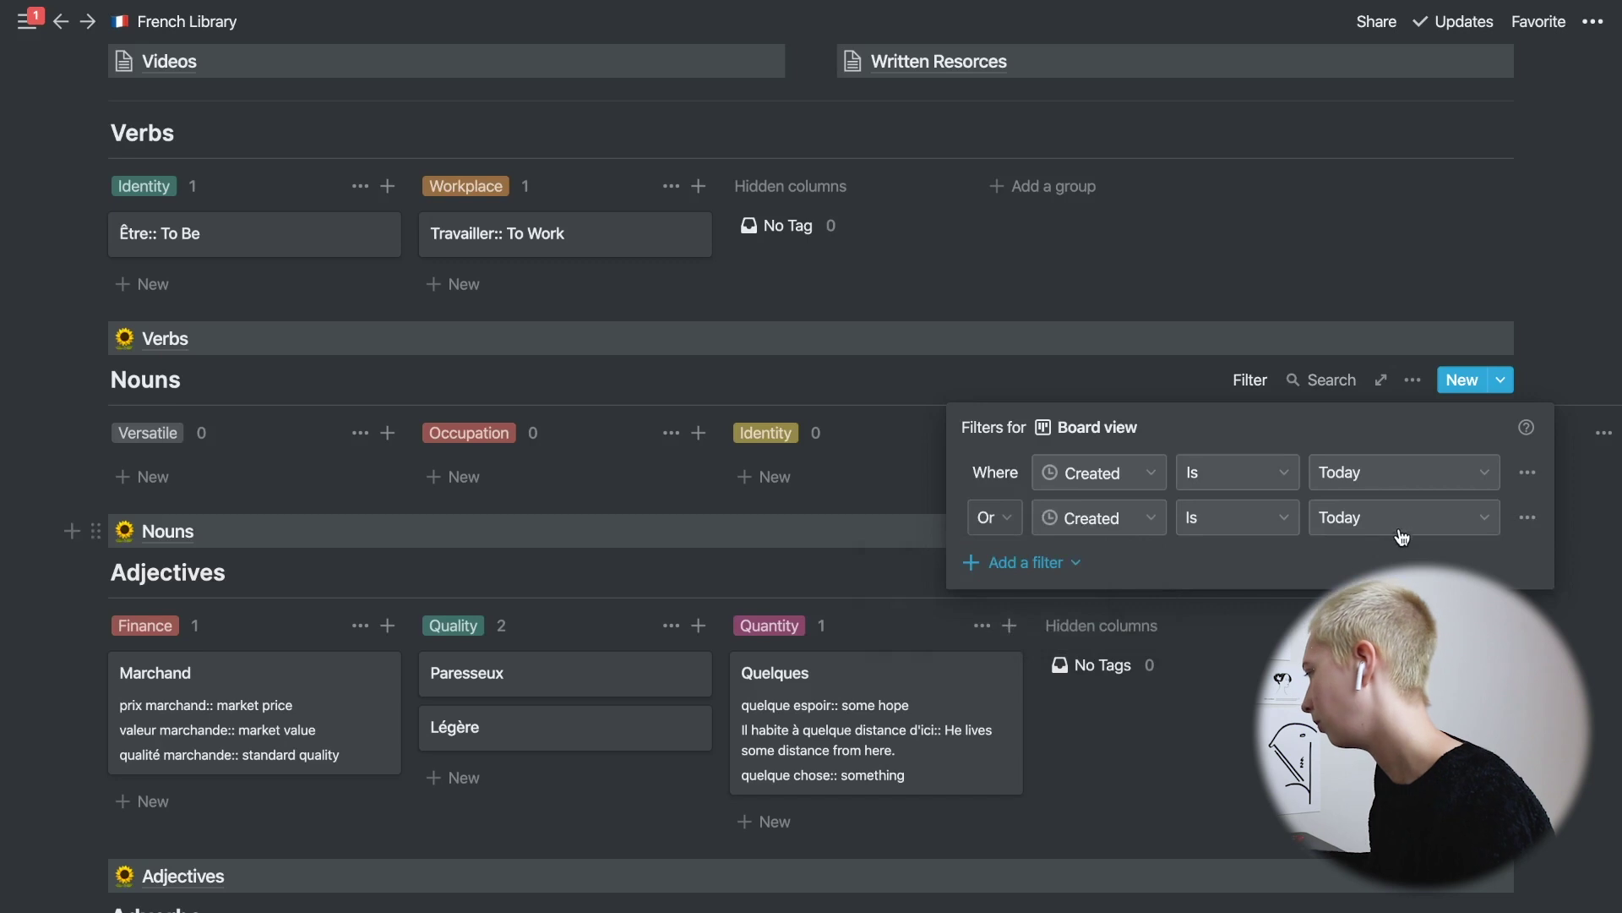
click(1227, 522)
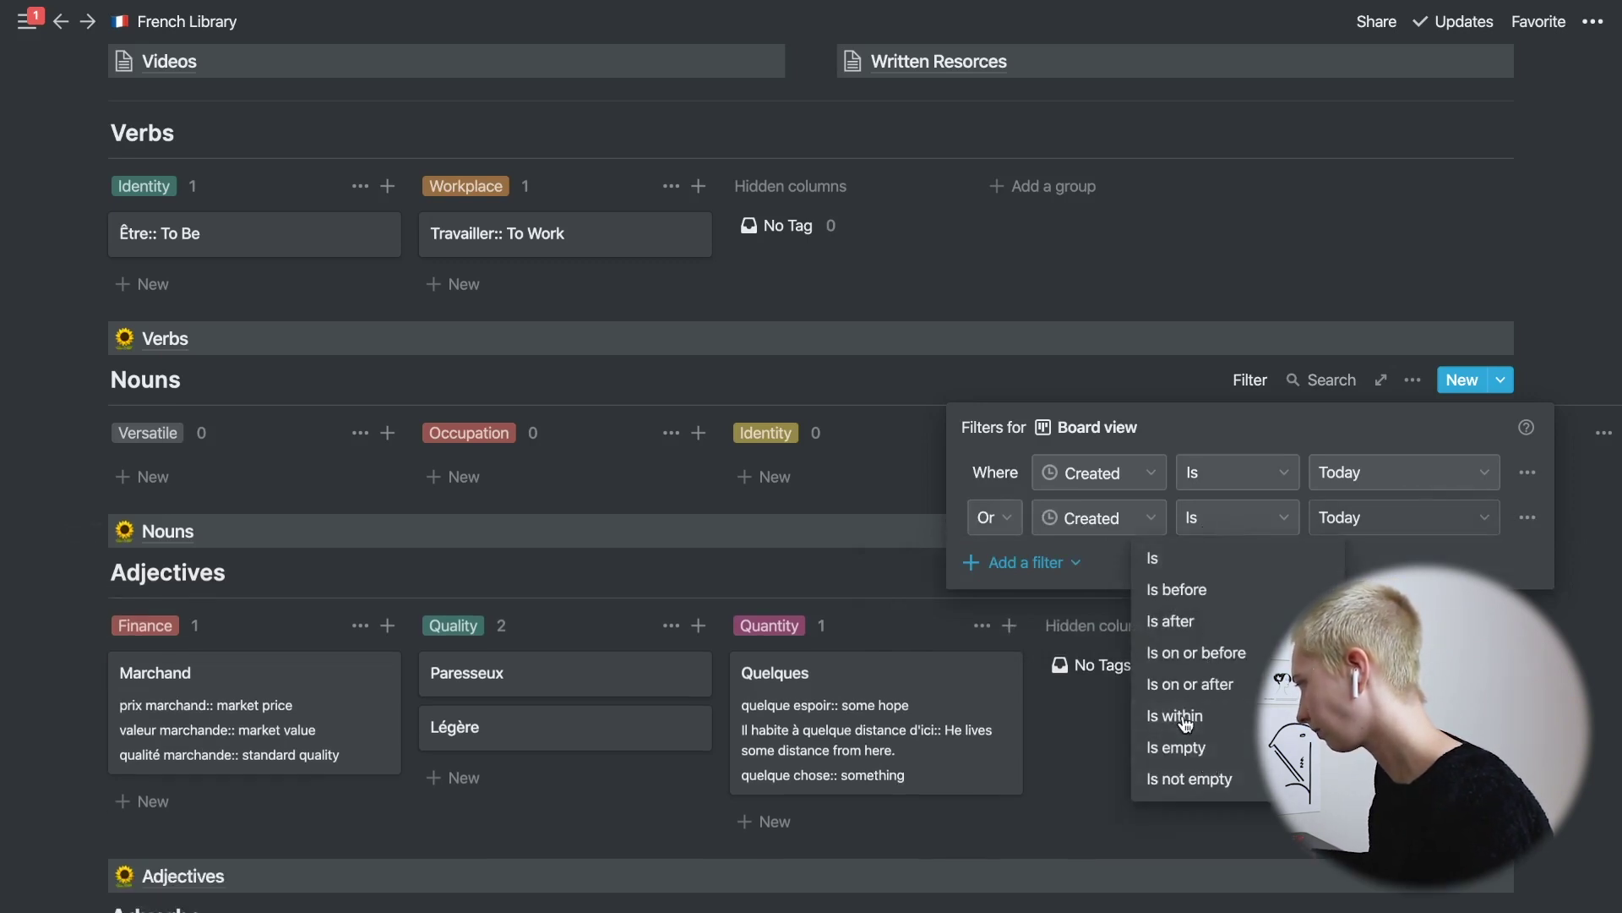
click(1177, 716)
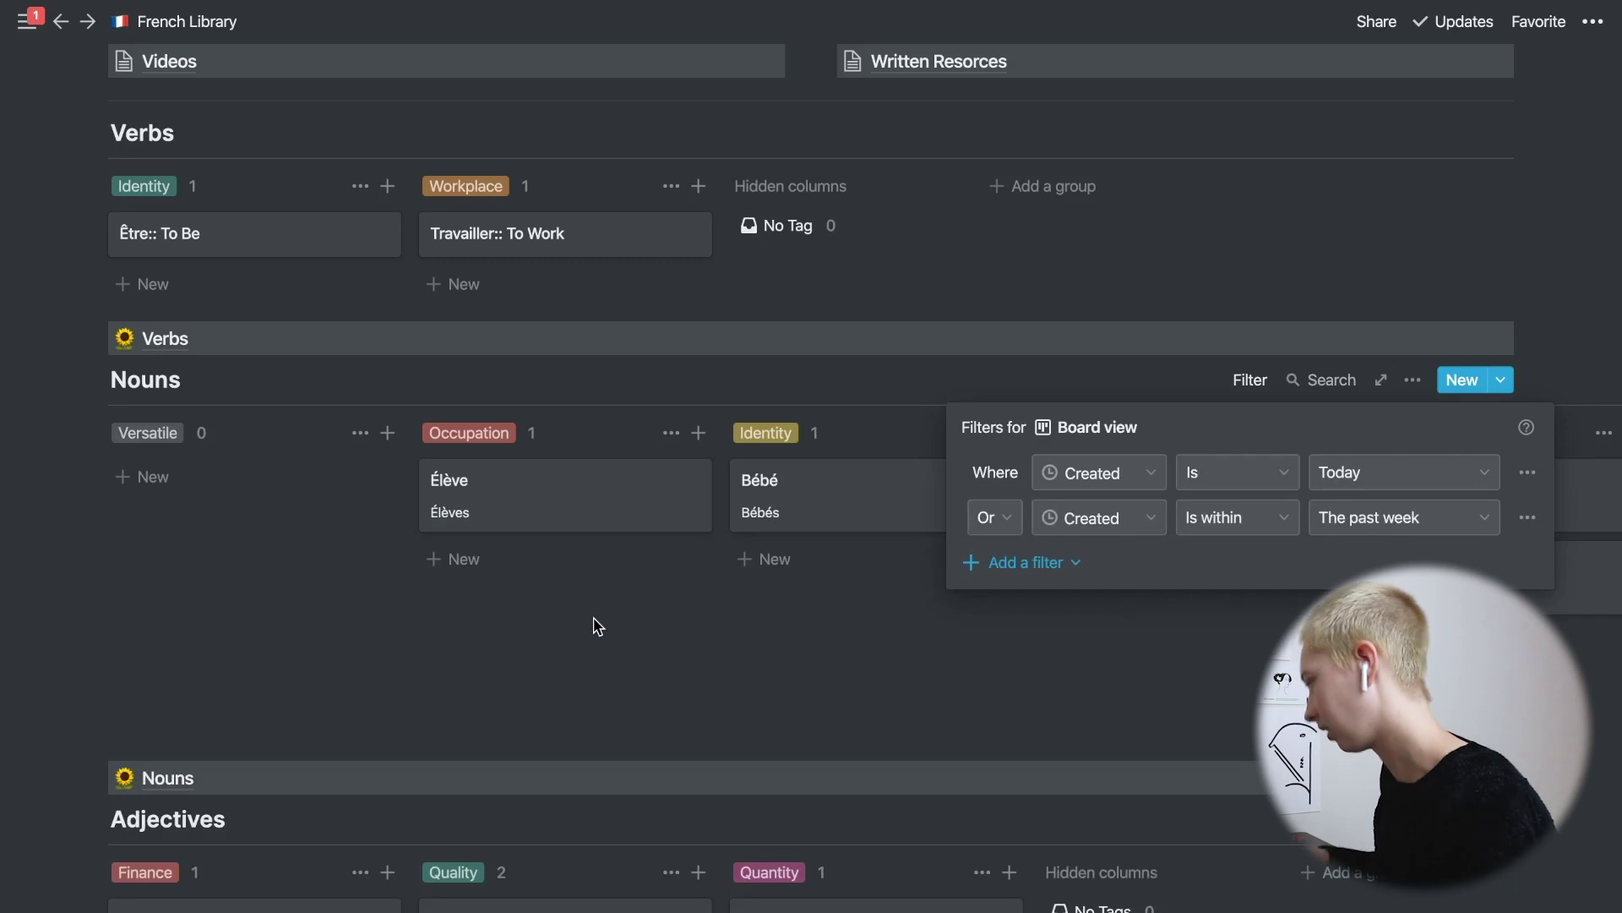
key(Escape)
scroll(589, 717, down, 3)
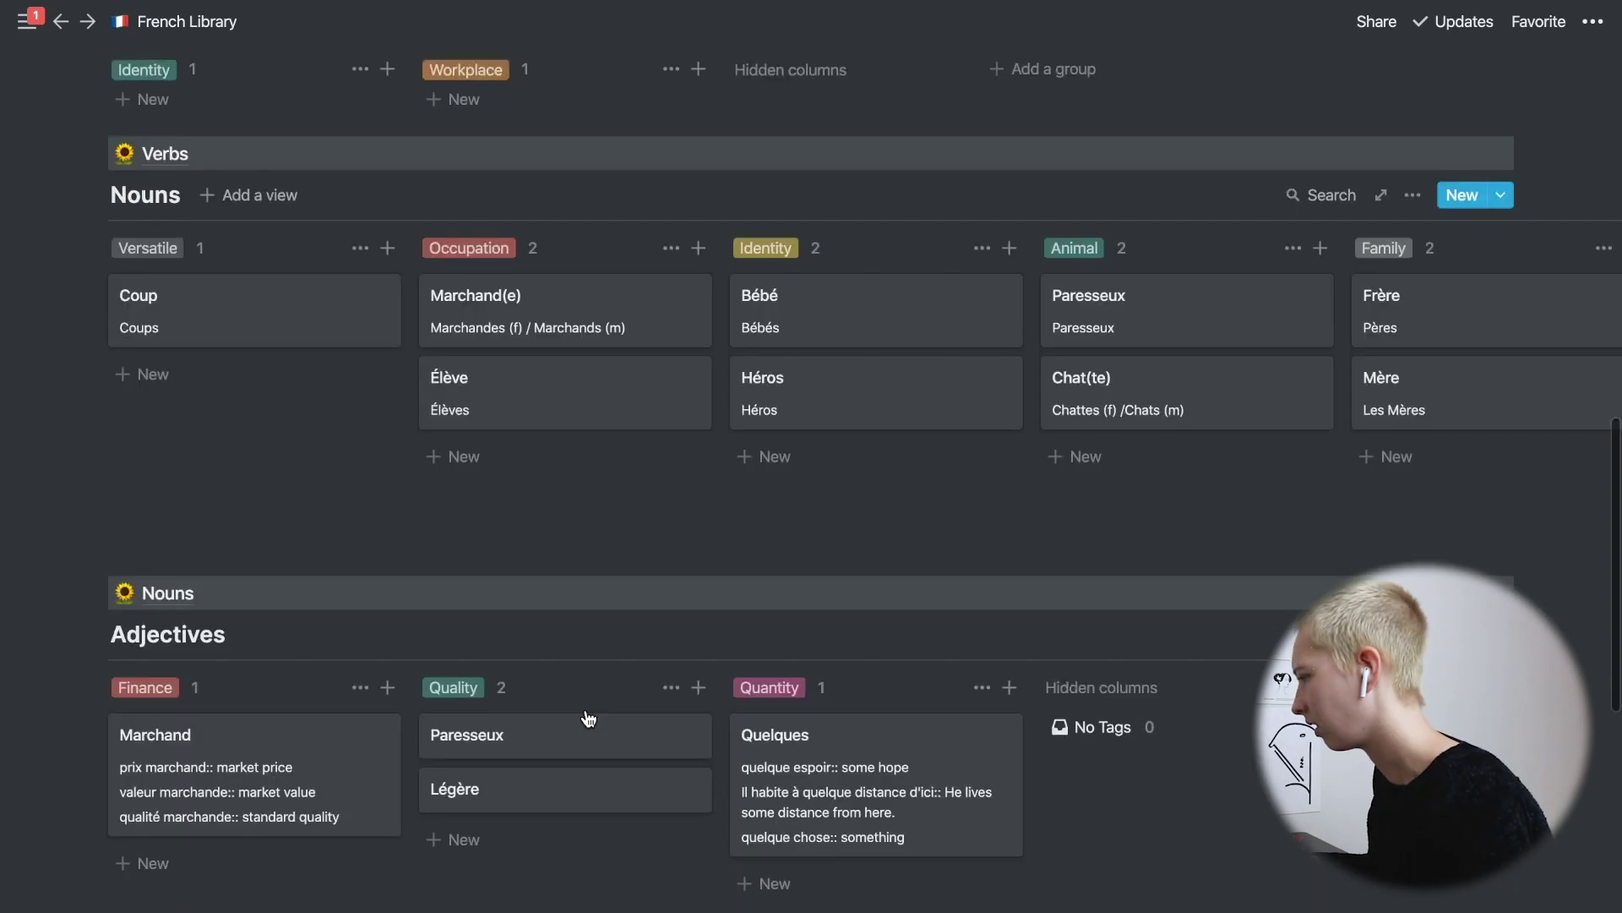
Open the Marchand card on the Adjectives board and follow its Noun Alternative relation to Marchand(e).
scroll(589, 718, down, 7)
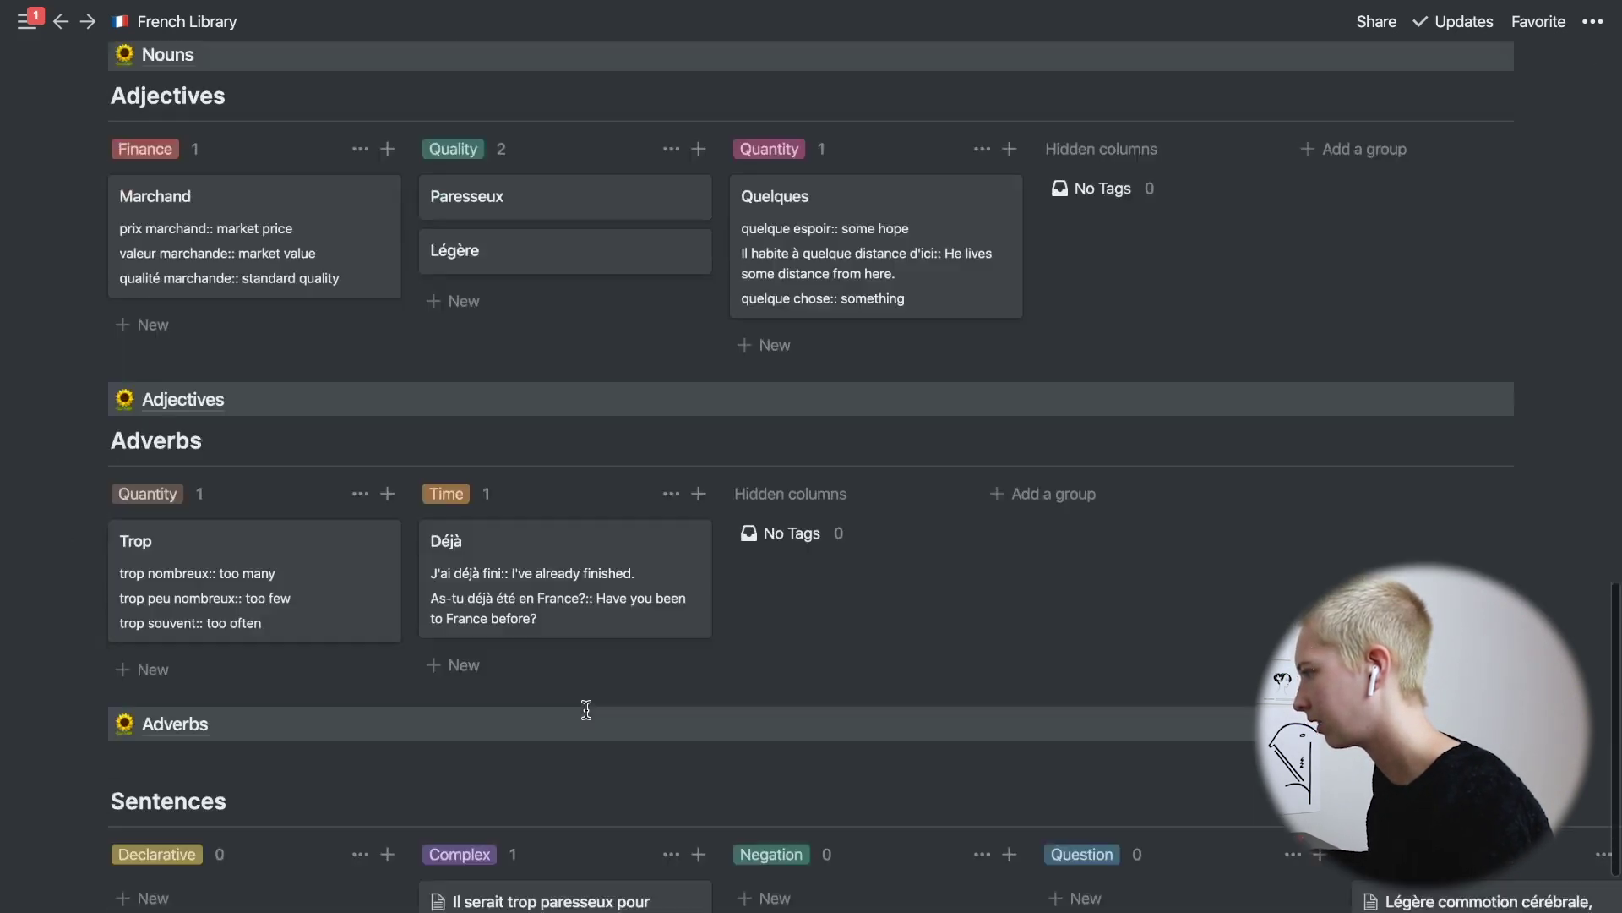
scroll(587, 710, up, 1)
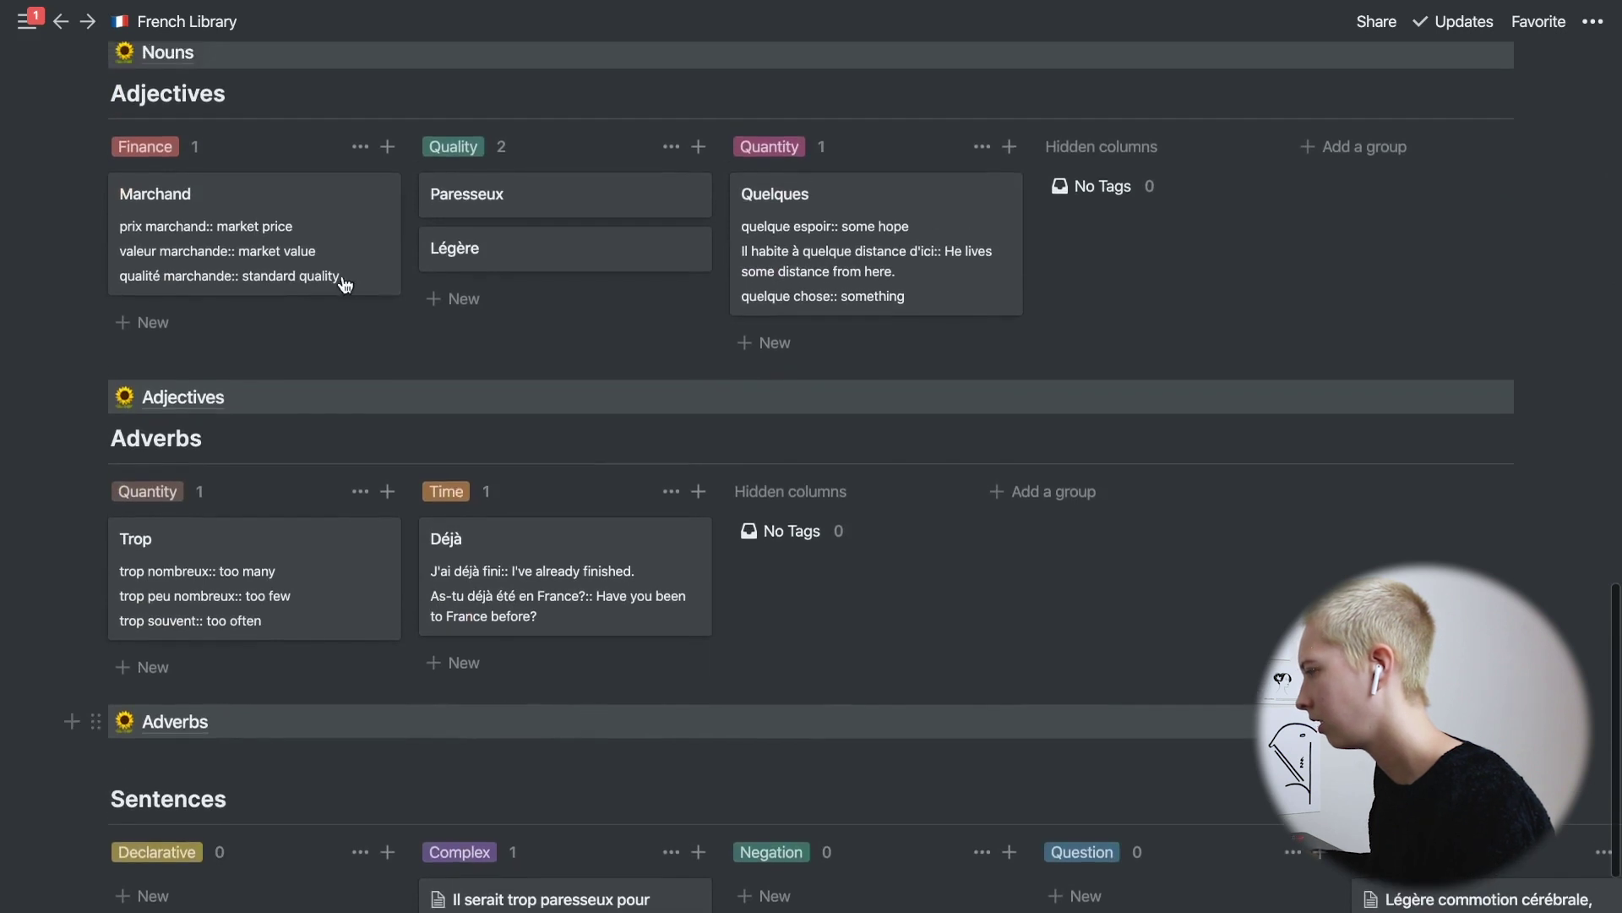
click(298, 267)
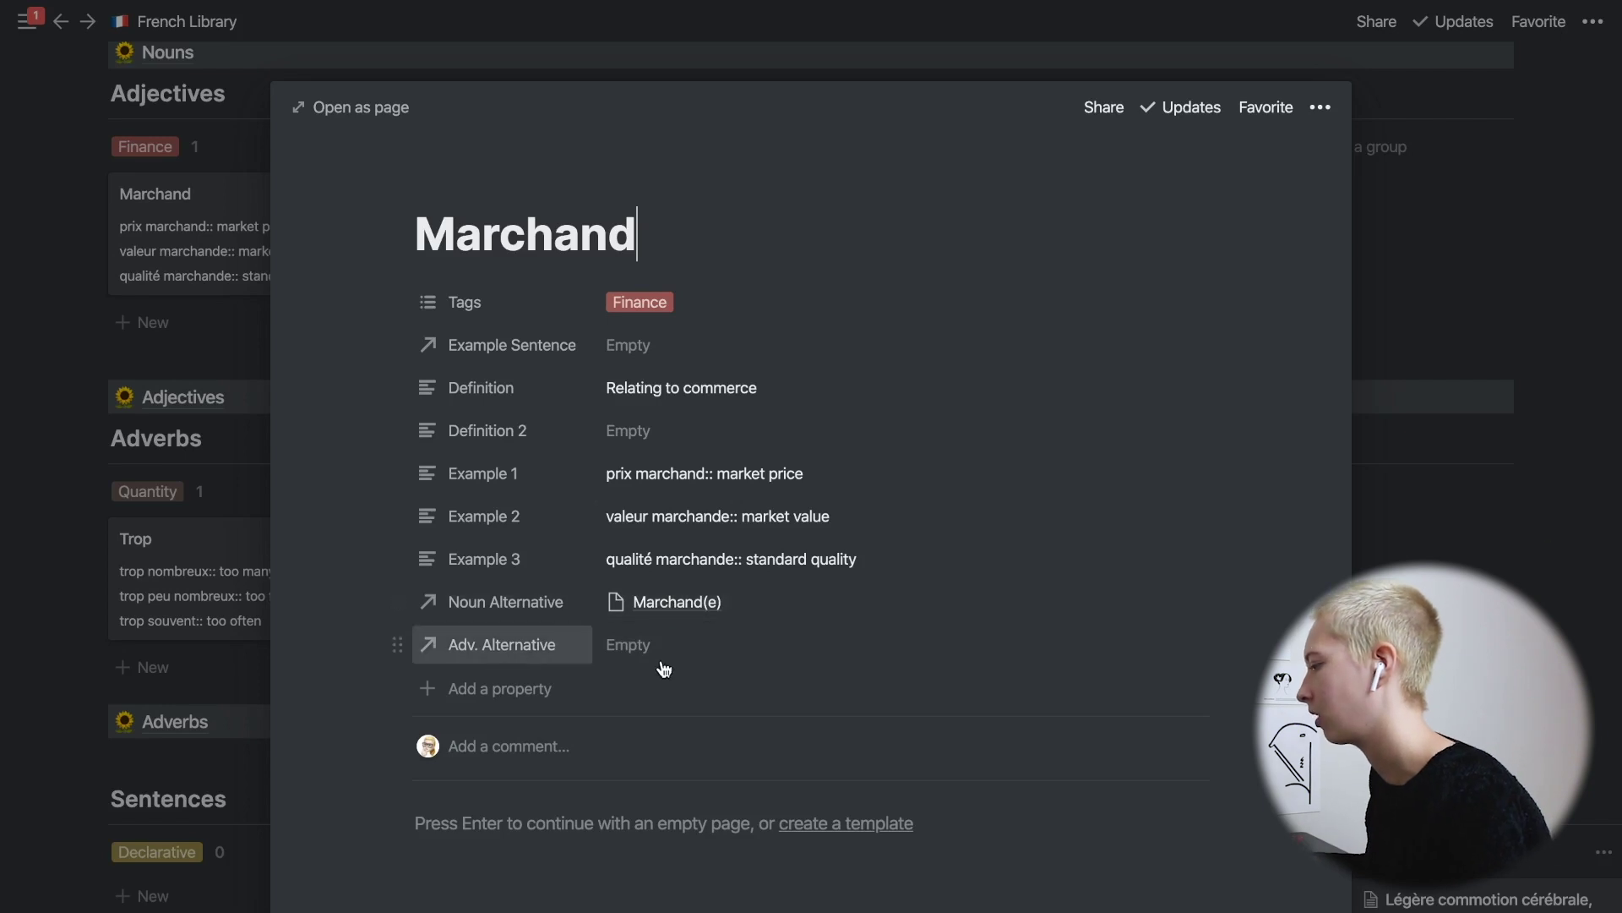
click(702, 603)
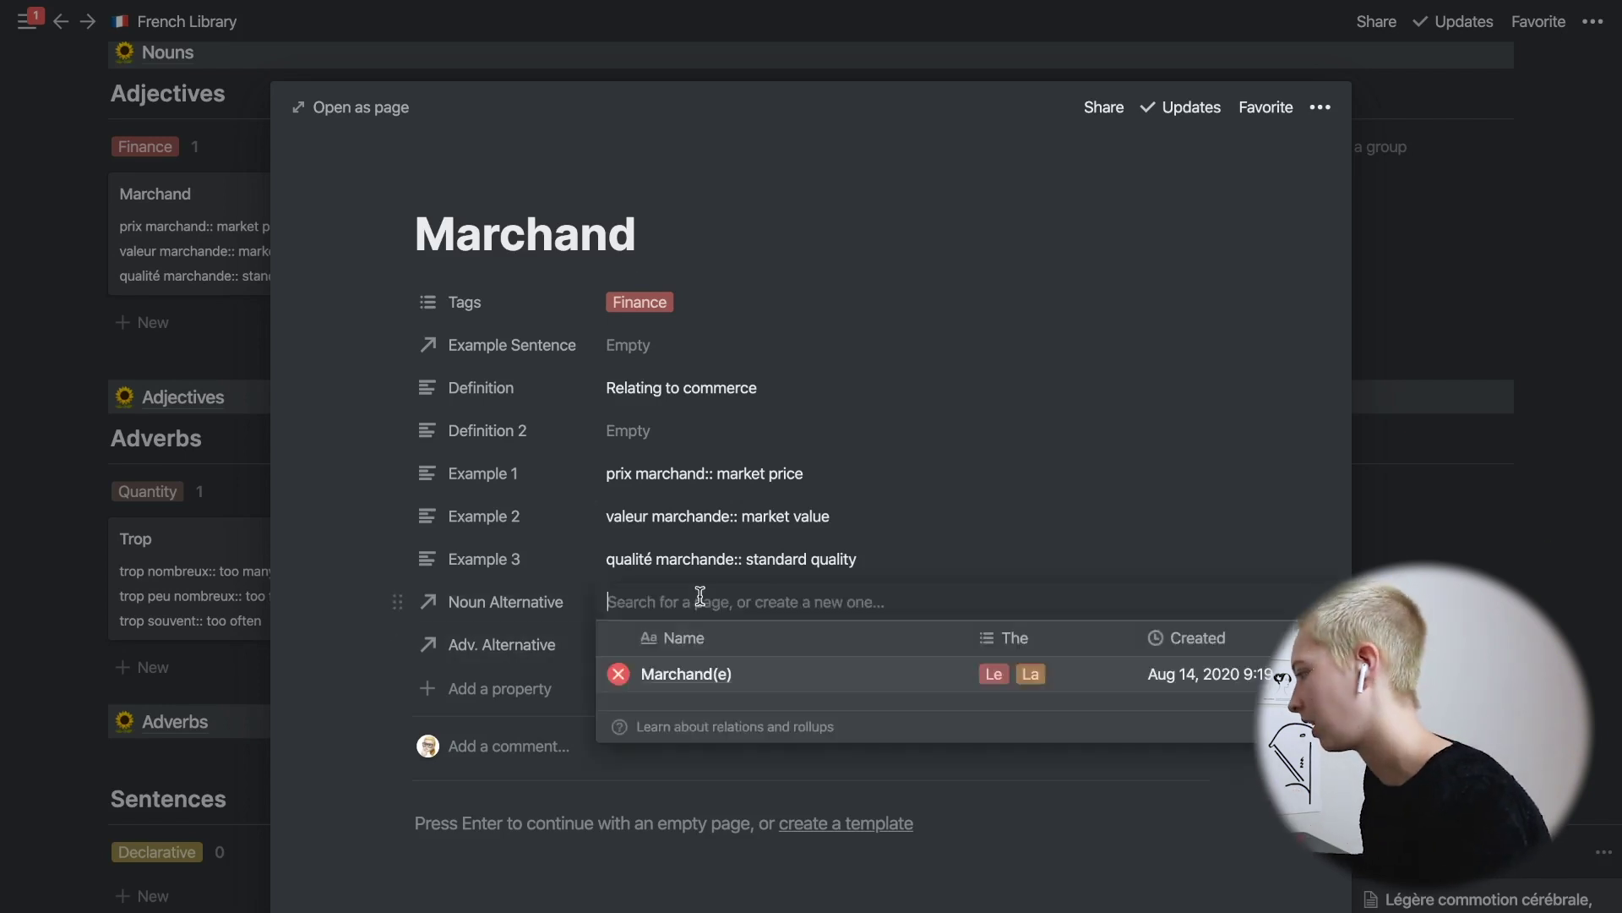
click(687, 676)
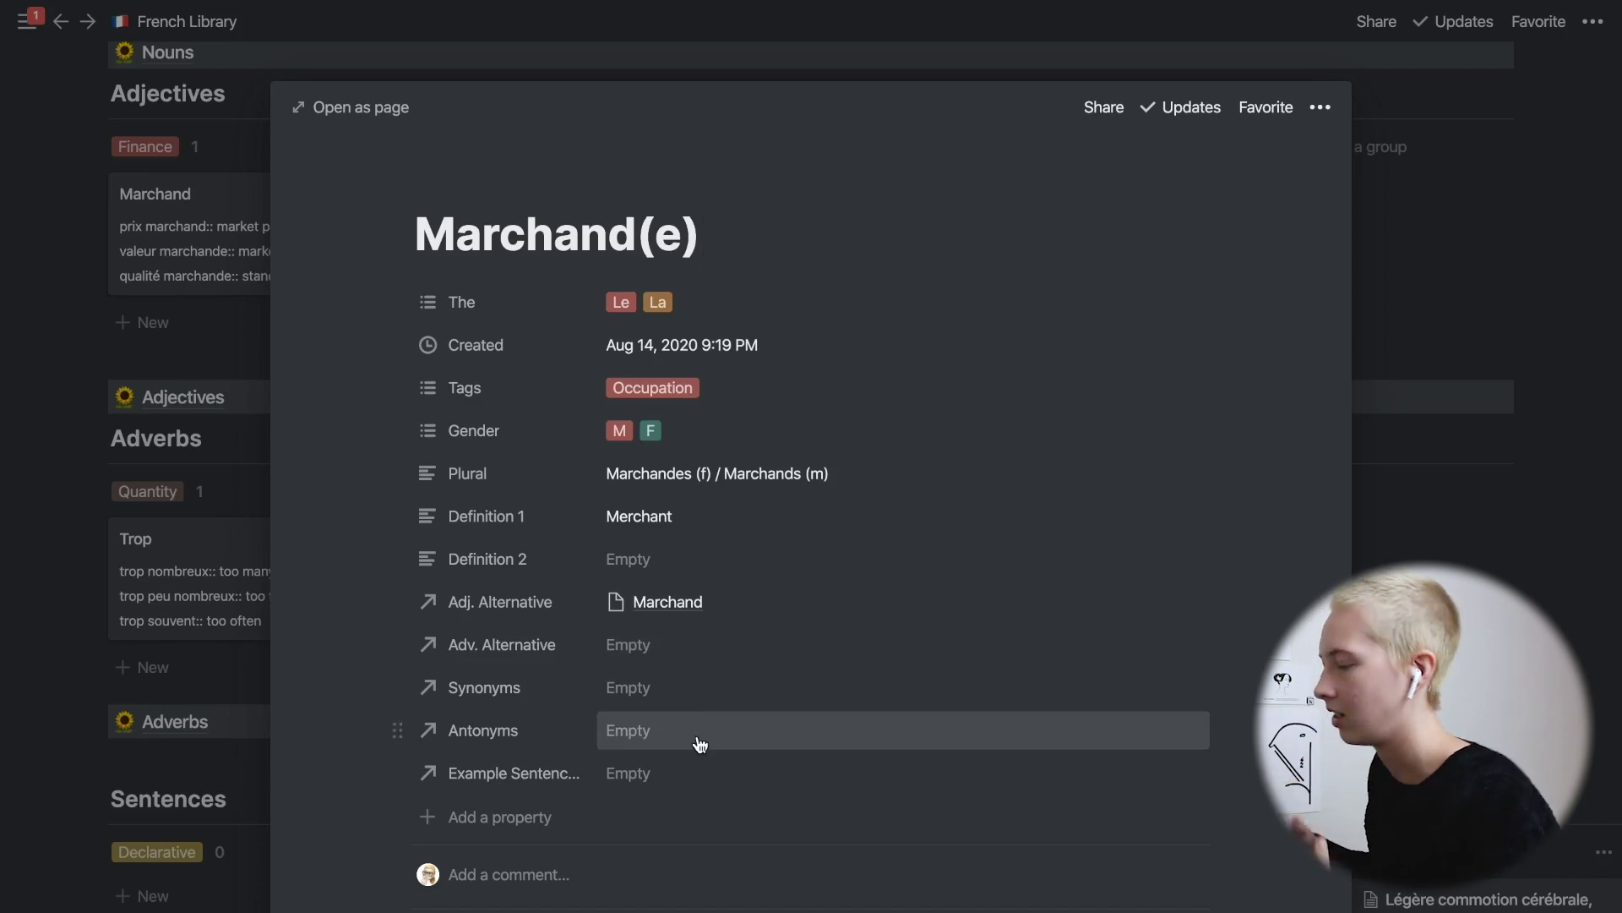
Check the article options of the The property on the Marchand(e) page, and close the page.
click(627, 302)
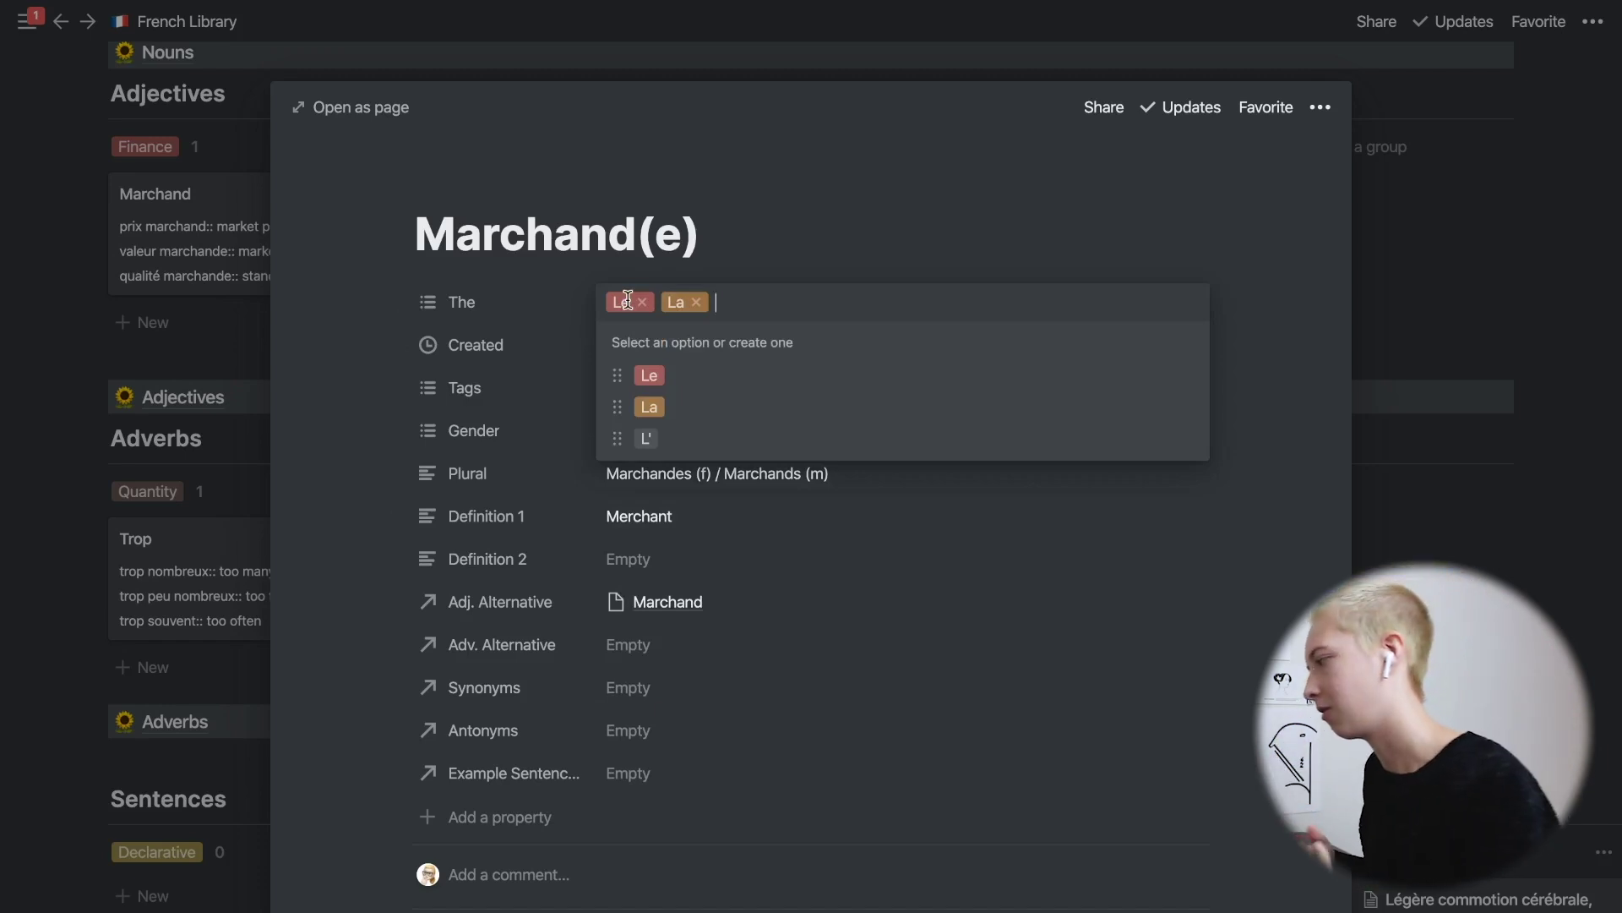
key(Escape)
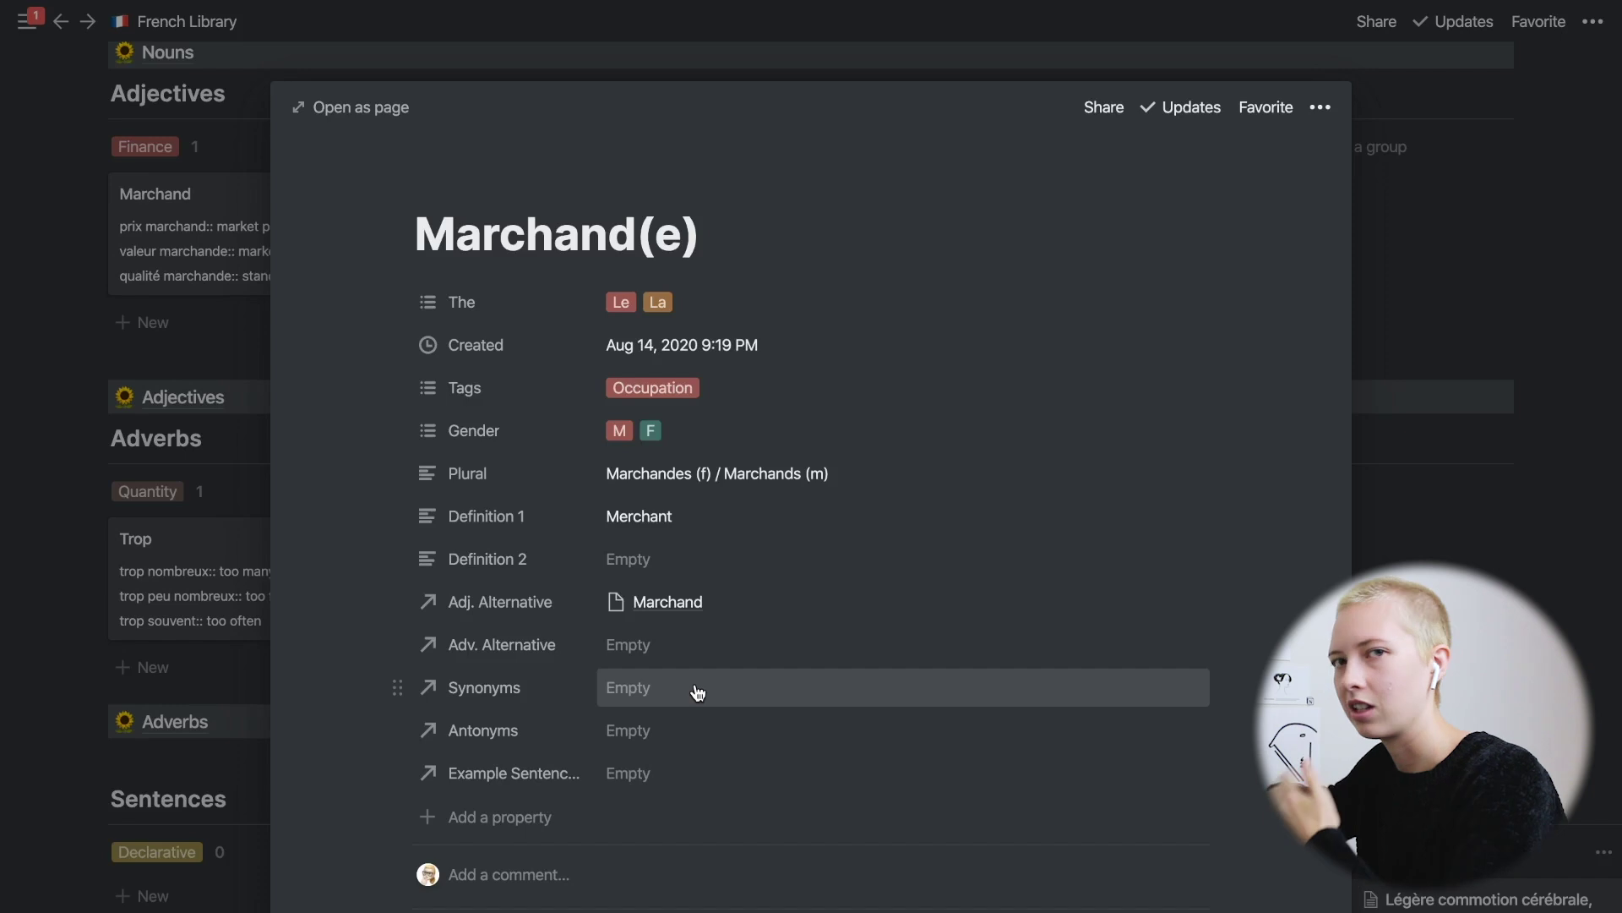
key(Escape)
Review the Adverbs board, and open the Légère commotion cérébrale card under Conjunction in Sentences to inspect its tag and translation.
scroll(471, 558, up, 1)
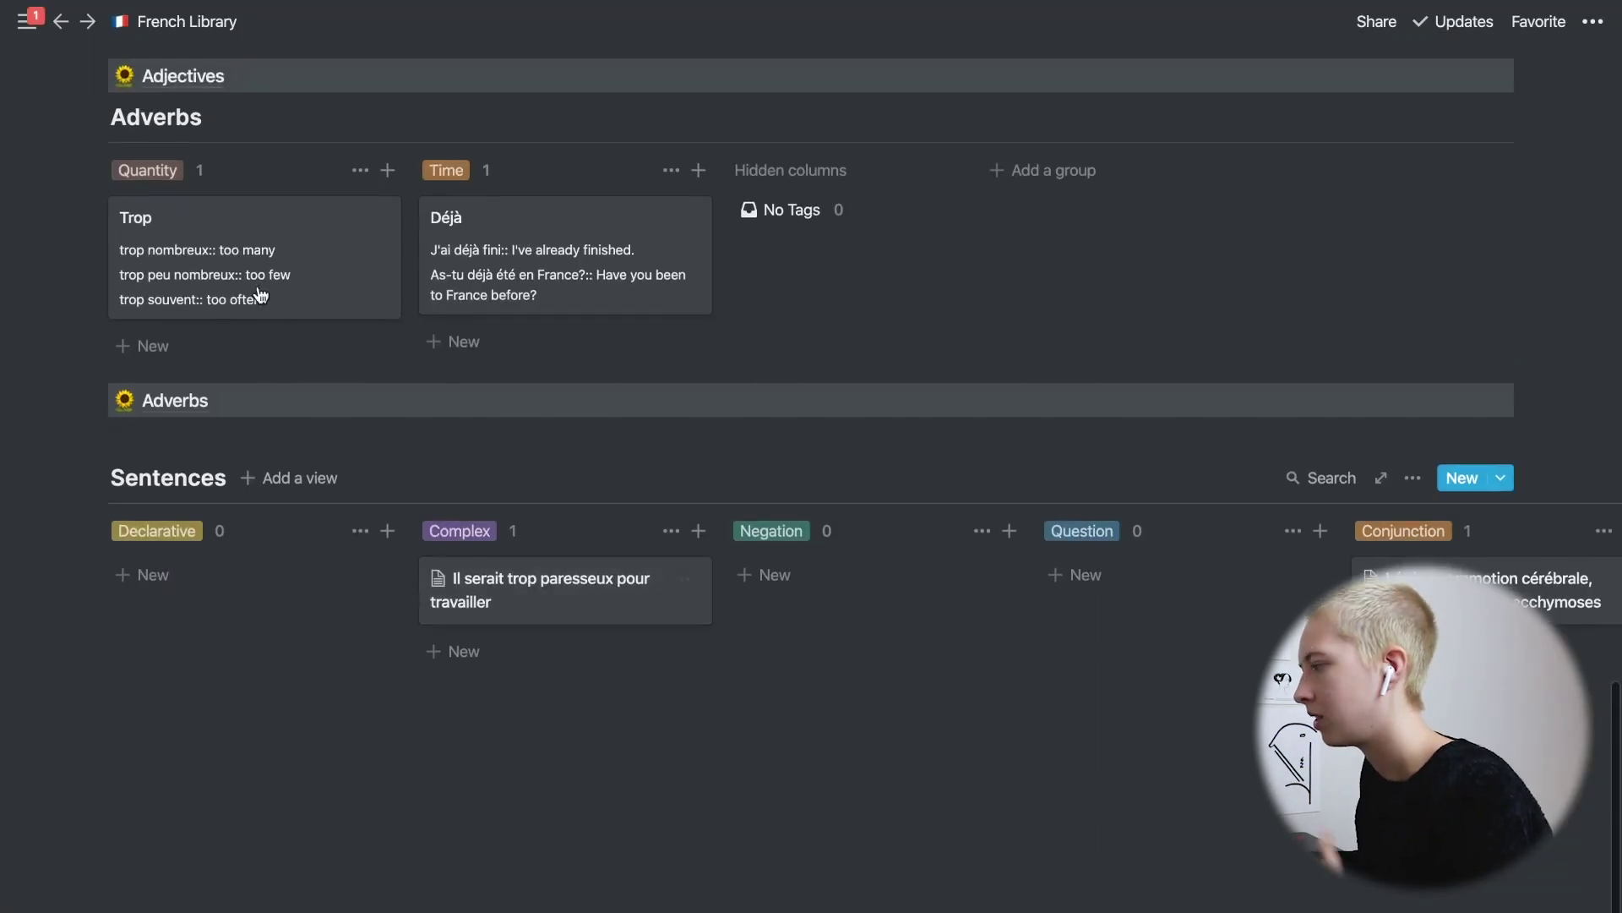
scroll(381, 348, up, 4)
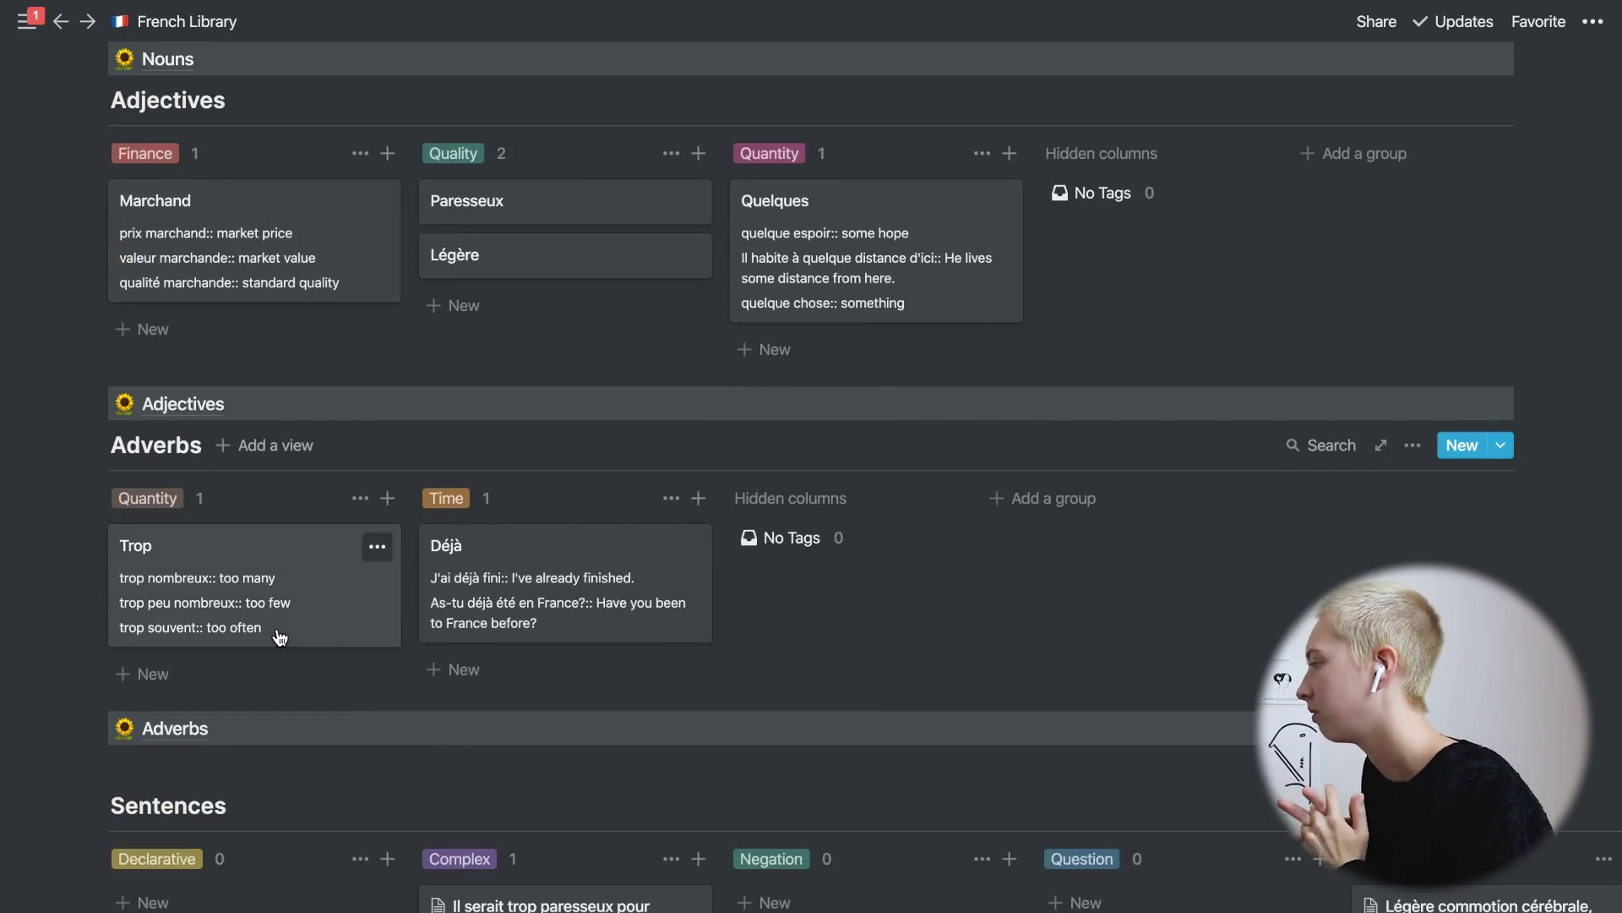
scroll(279, 637, down, 5)
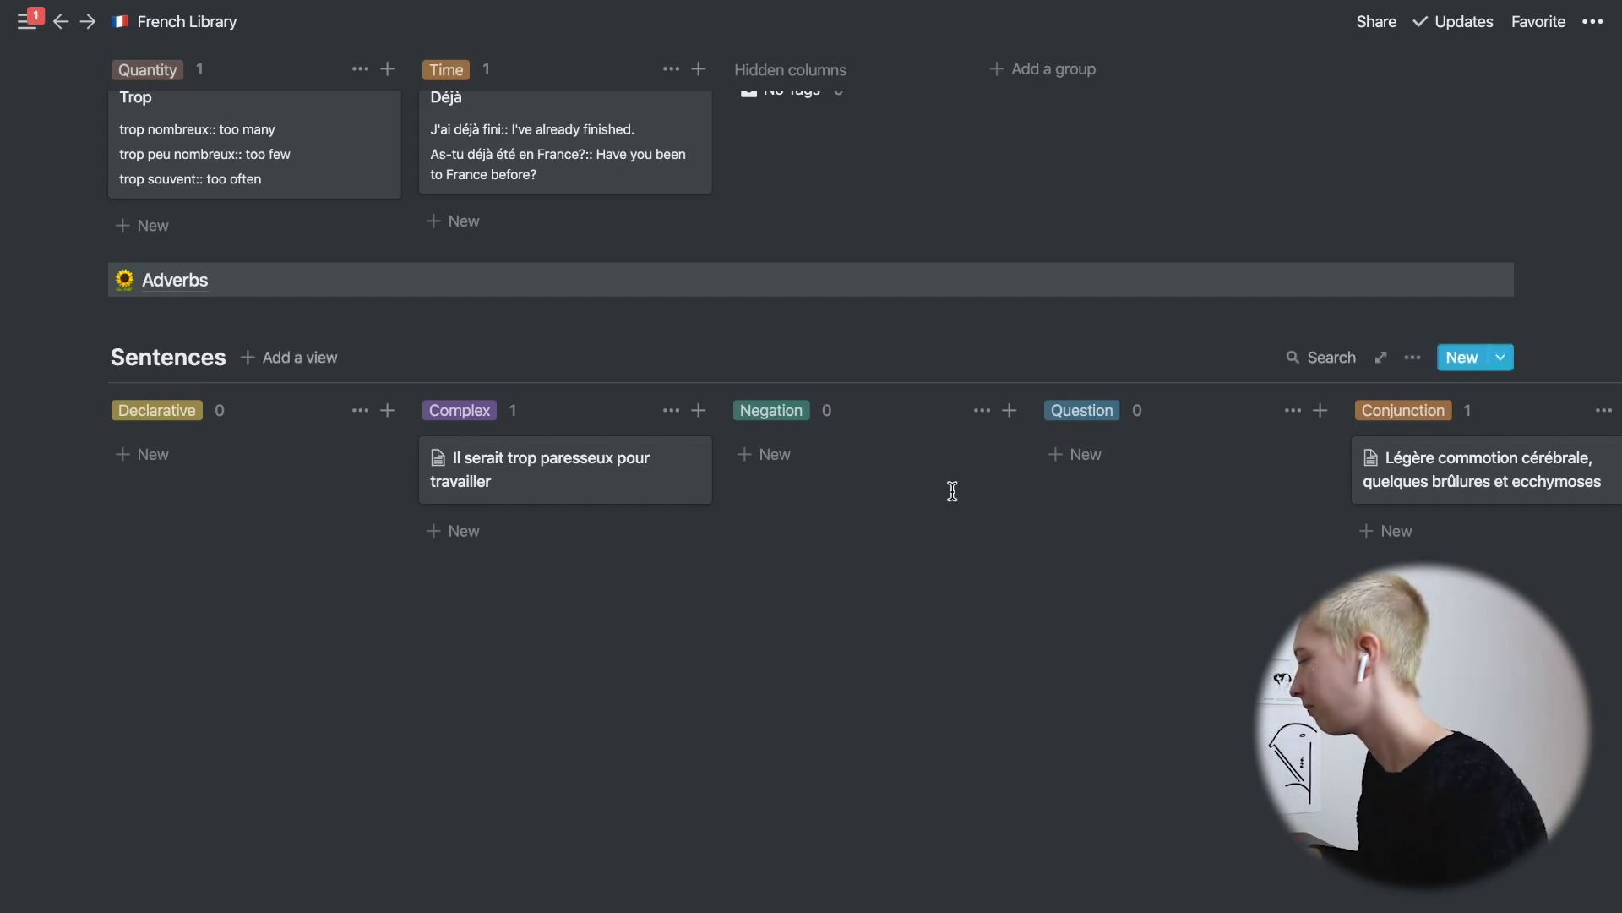
click(1450, 480)
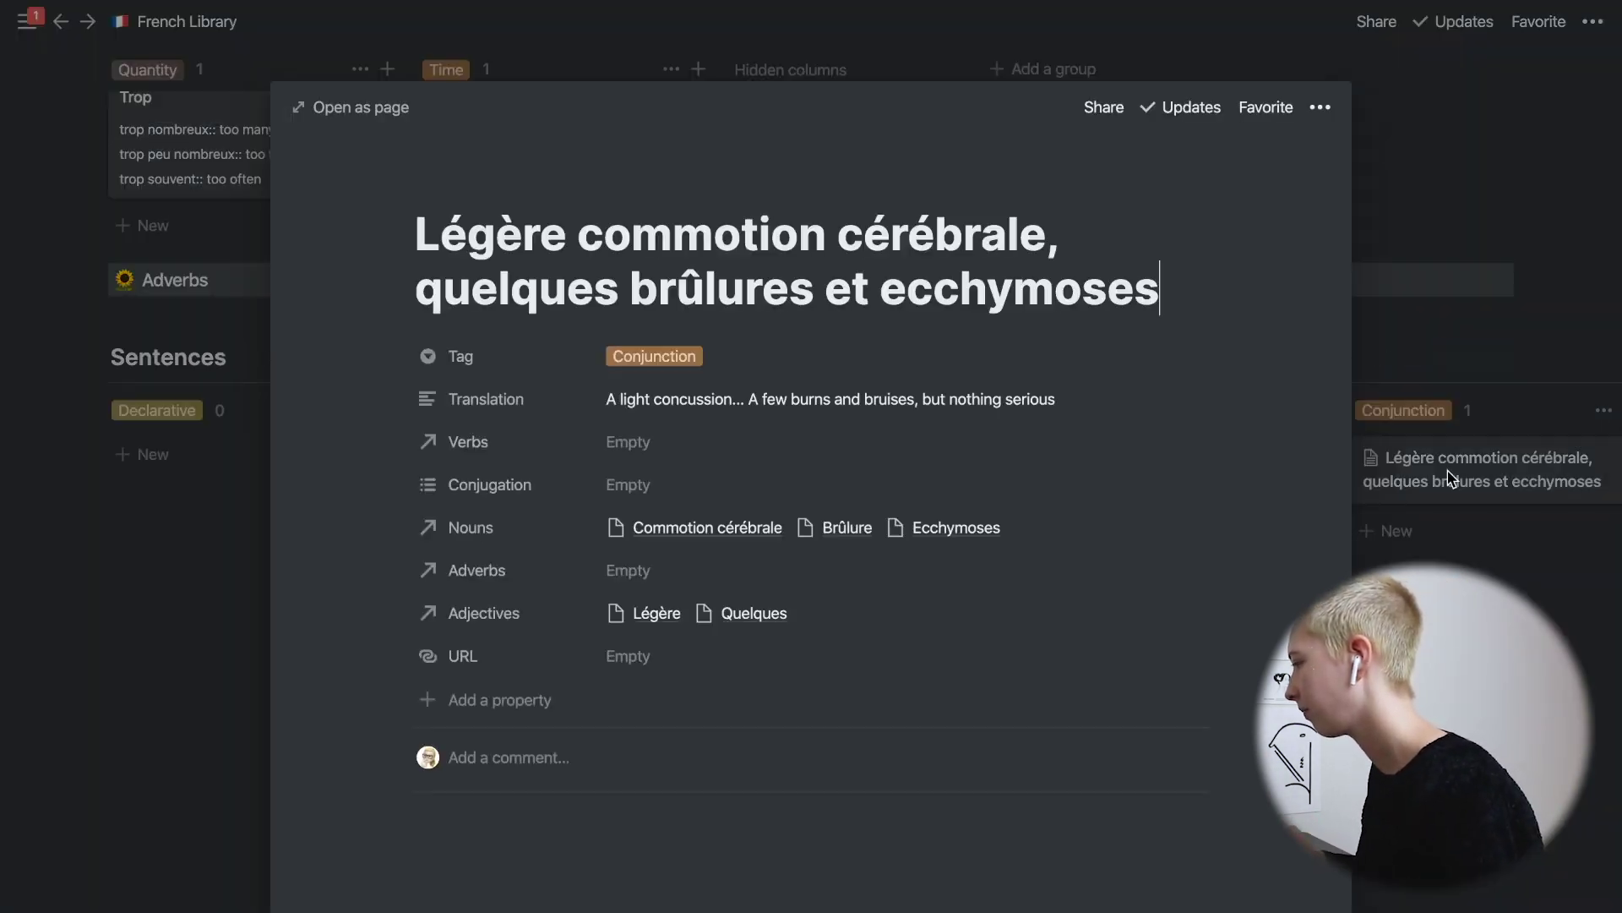
click(689, 359)
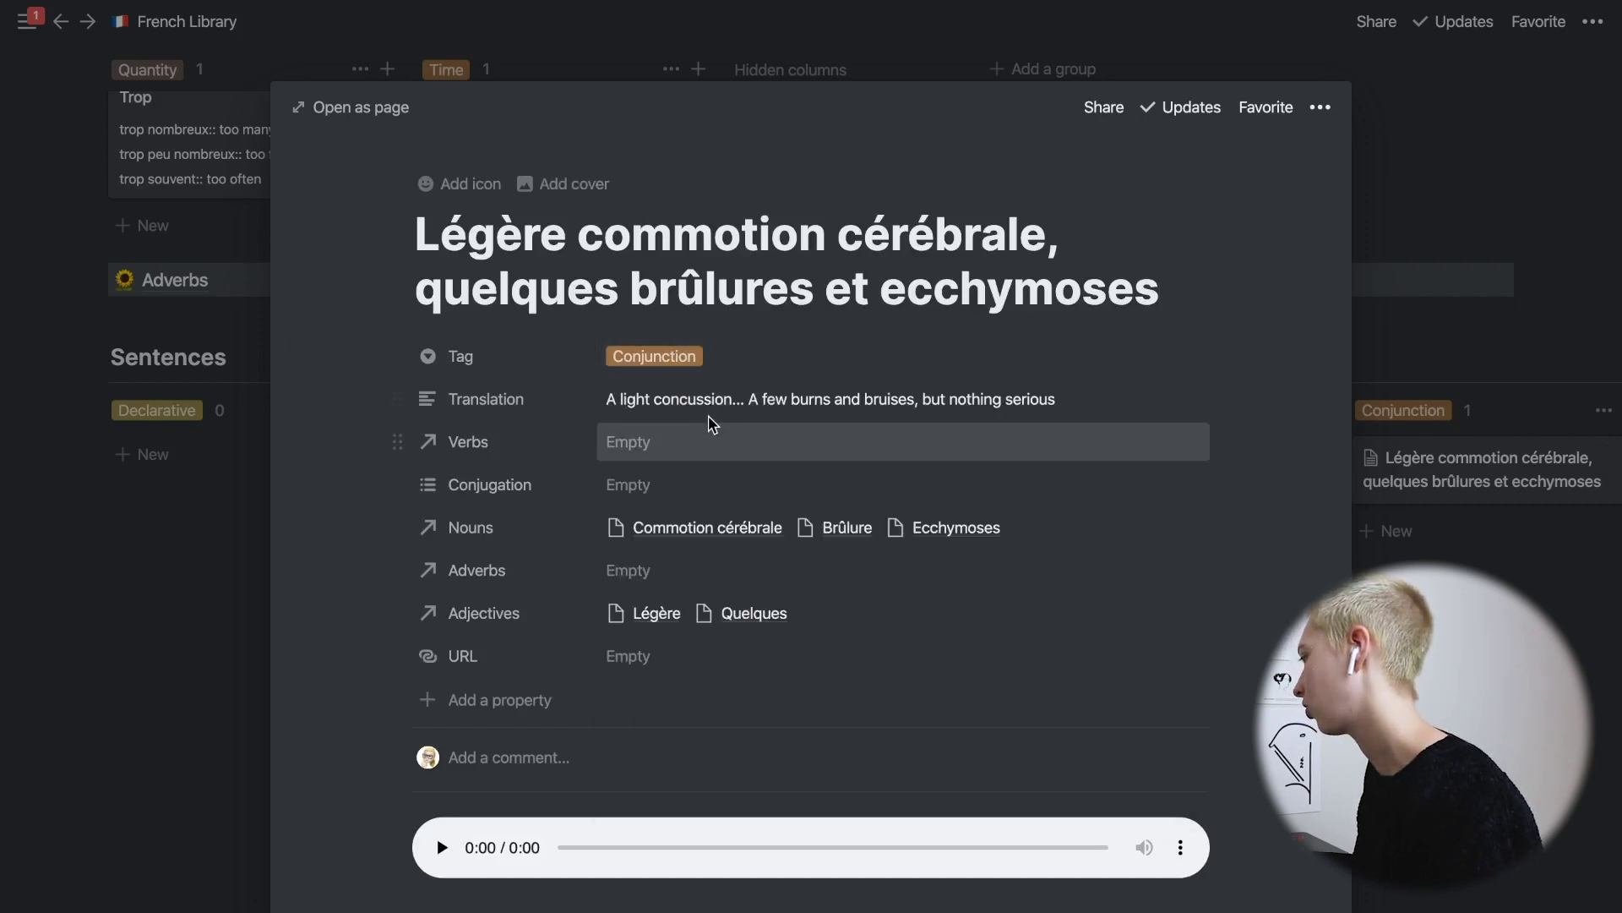
click(684, 399)
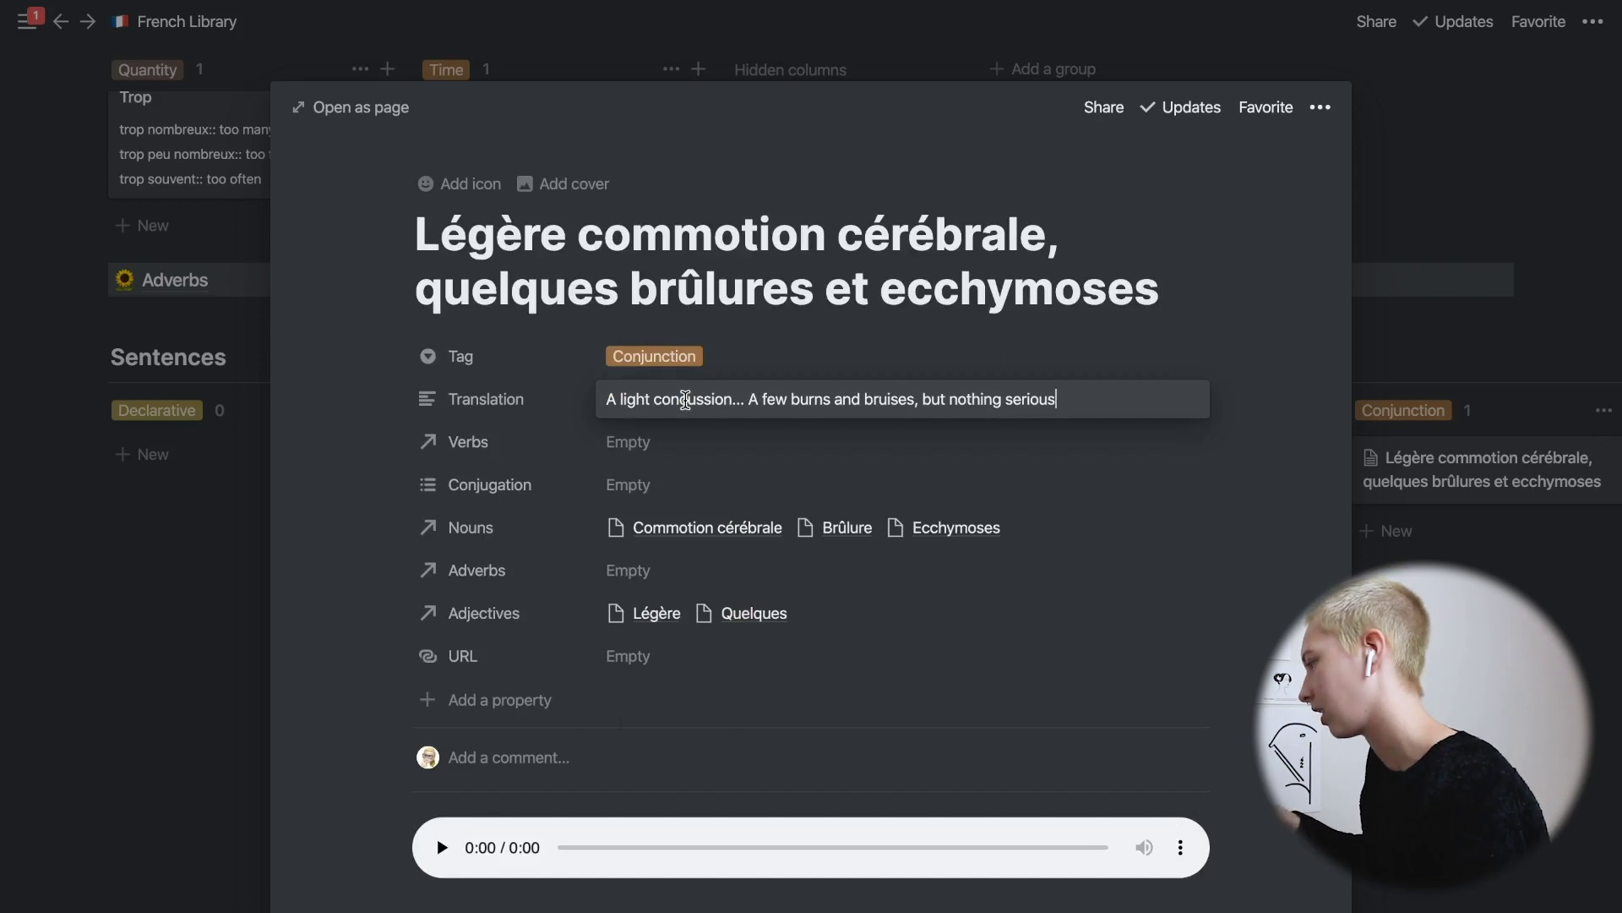
click(642, 458)
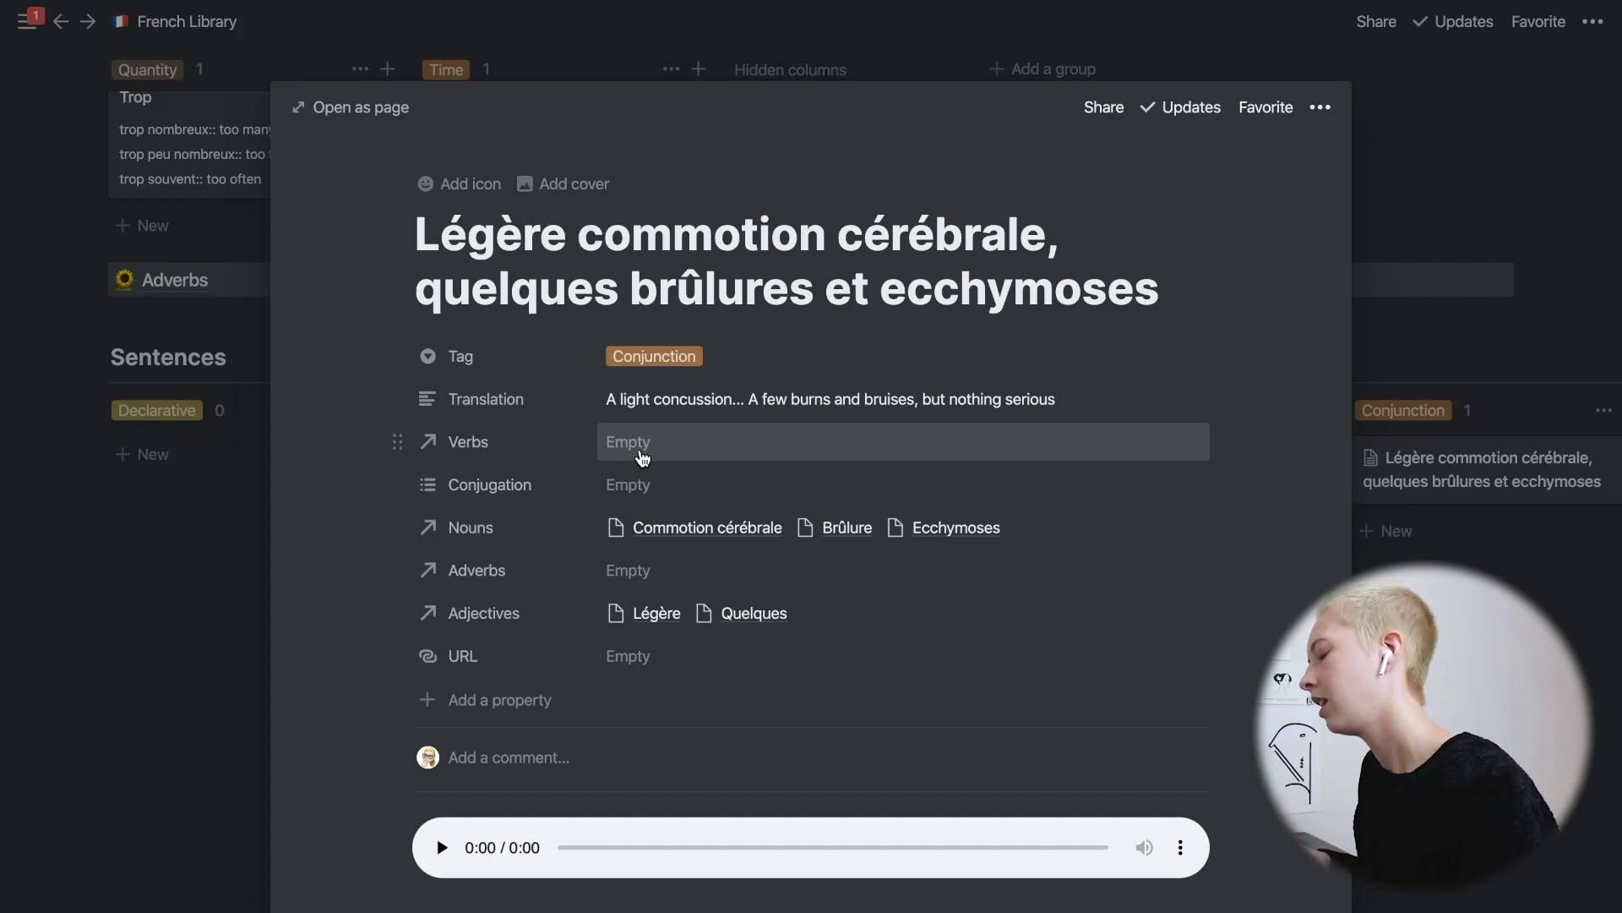
Review the sentence's linked nouns and adjectives, and play its embedded pronunciation audio.
scroll(561, 645, down, 2)
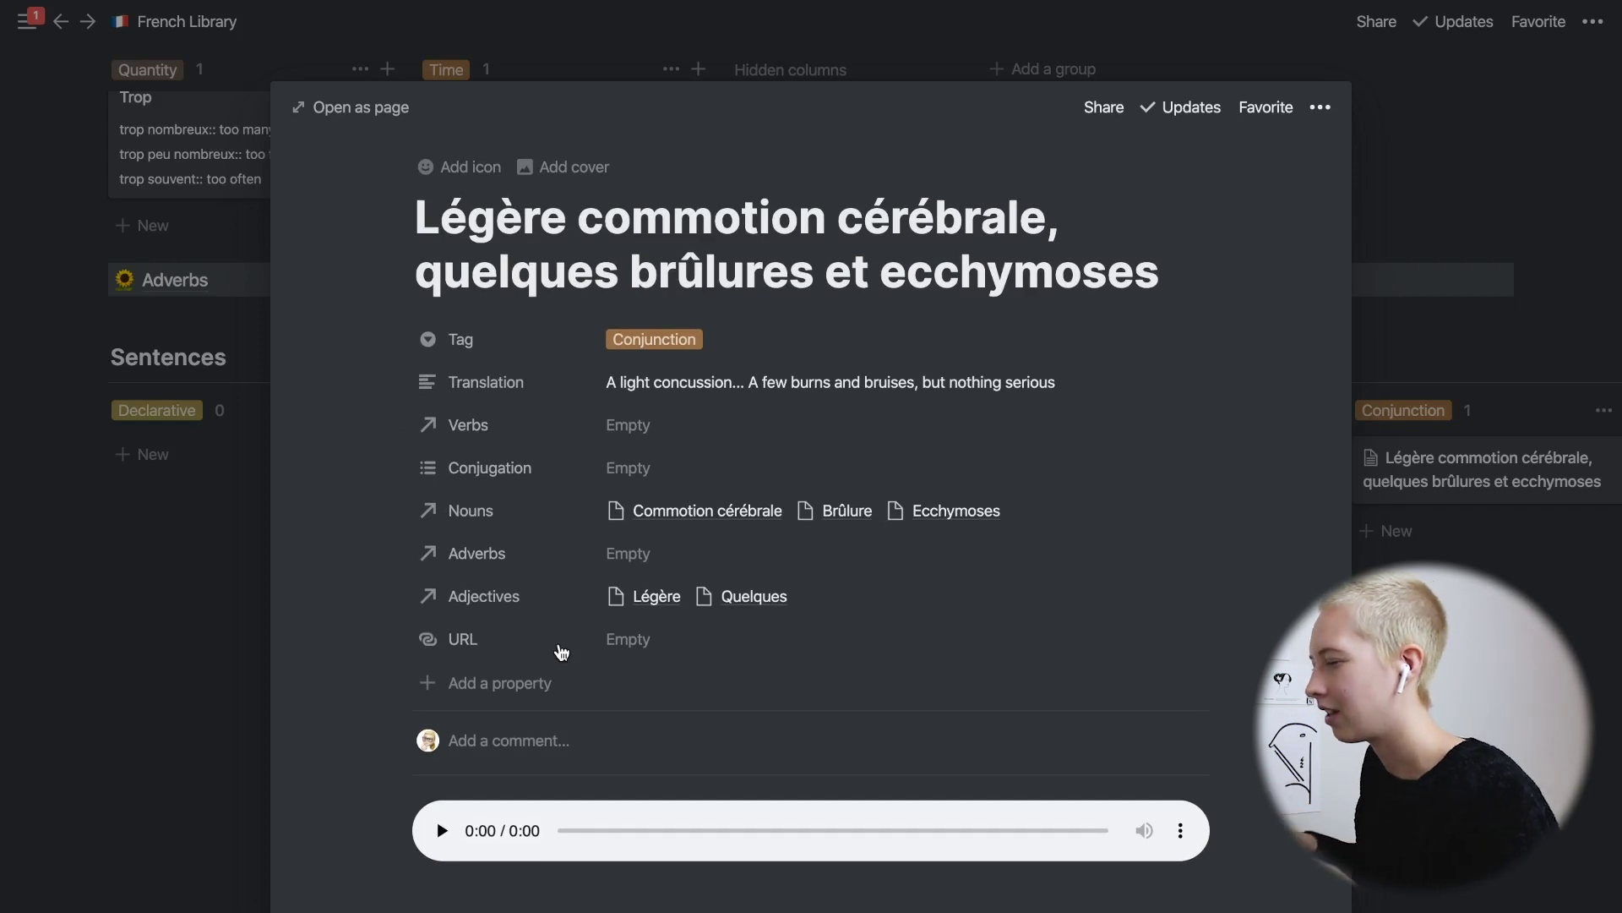
scroll(561, 651, down, 2)
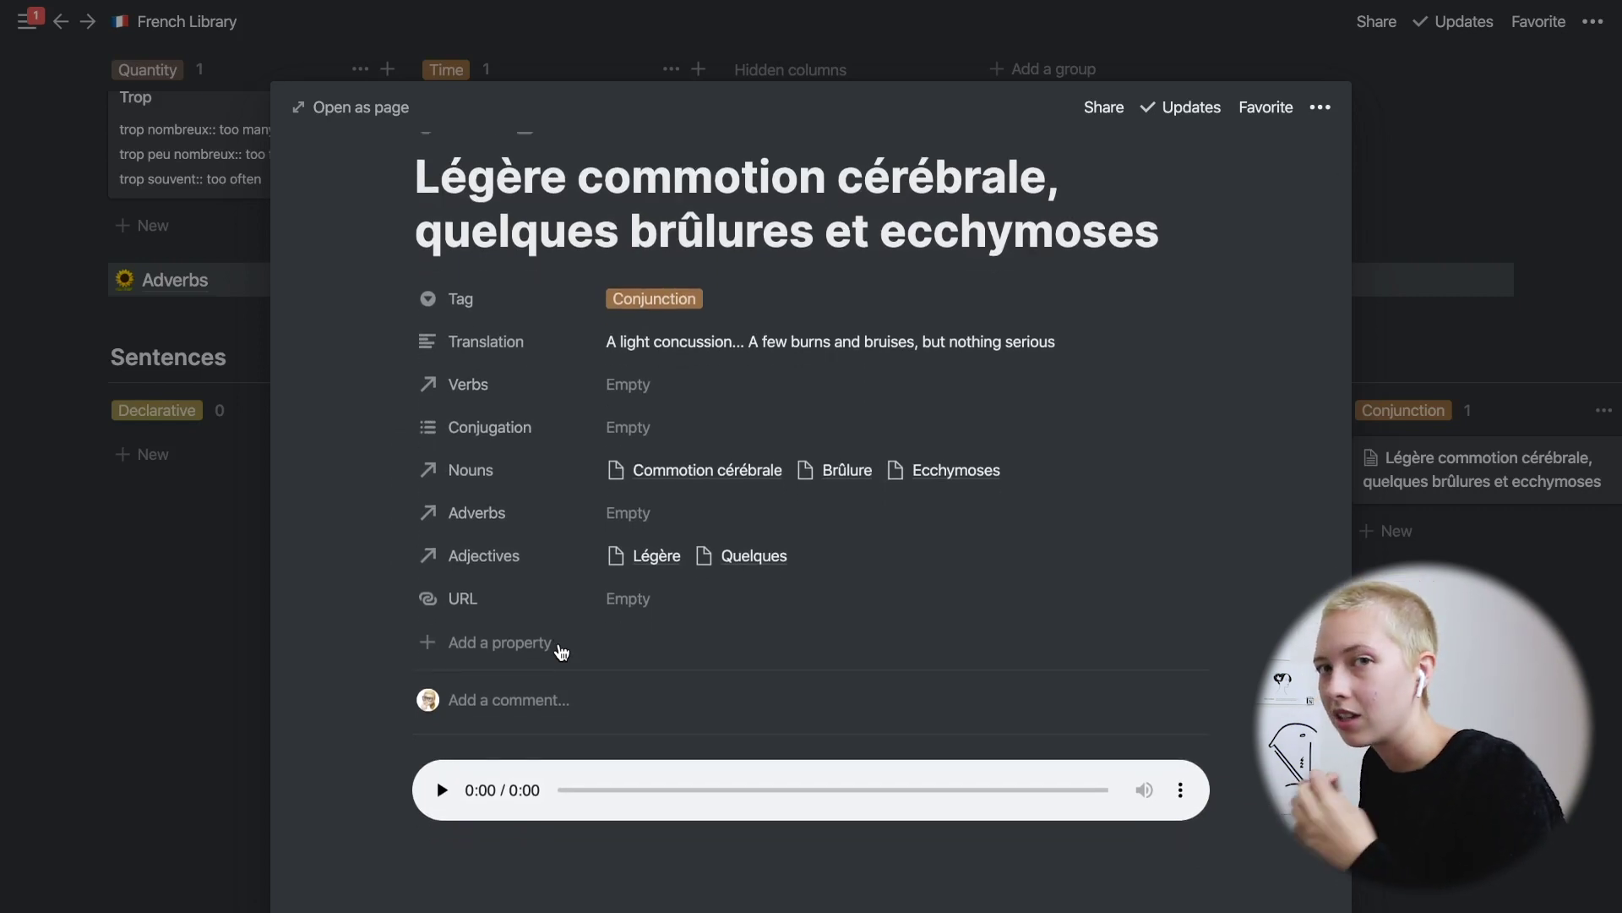
scroll(561, 651, down, 3)
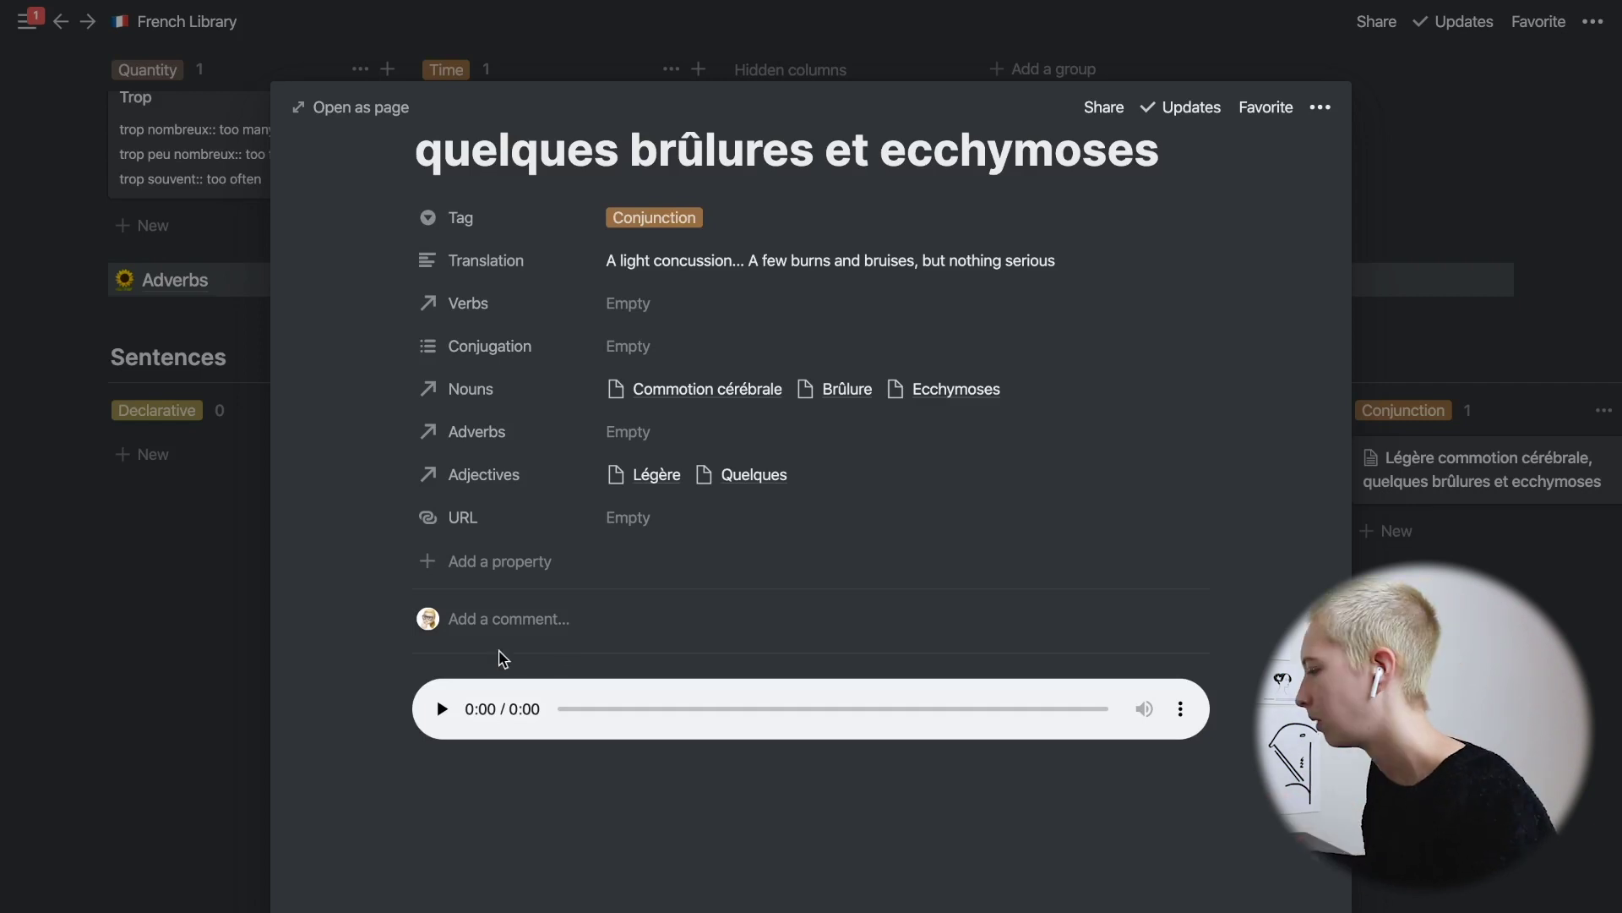
click(442, 710)
click(442, 710)
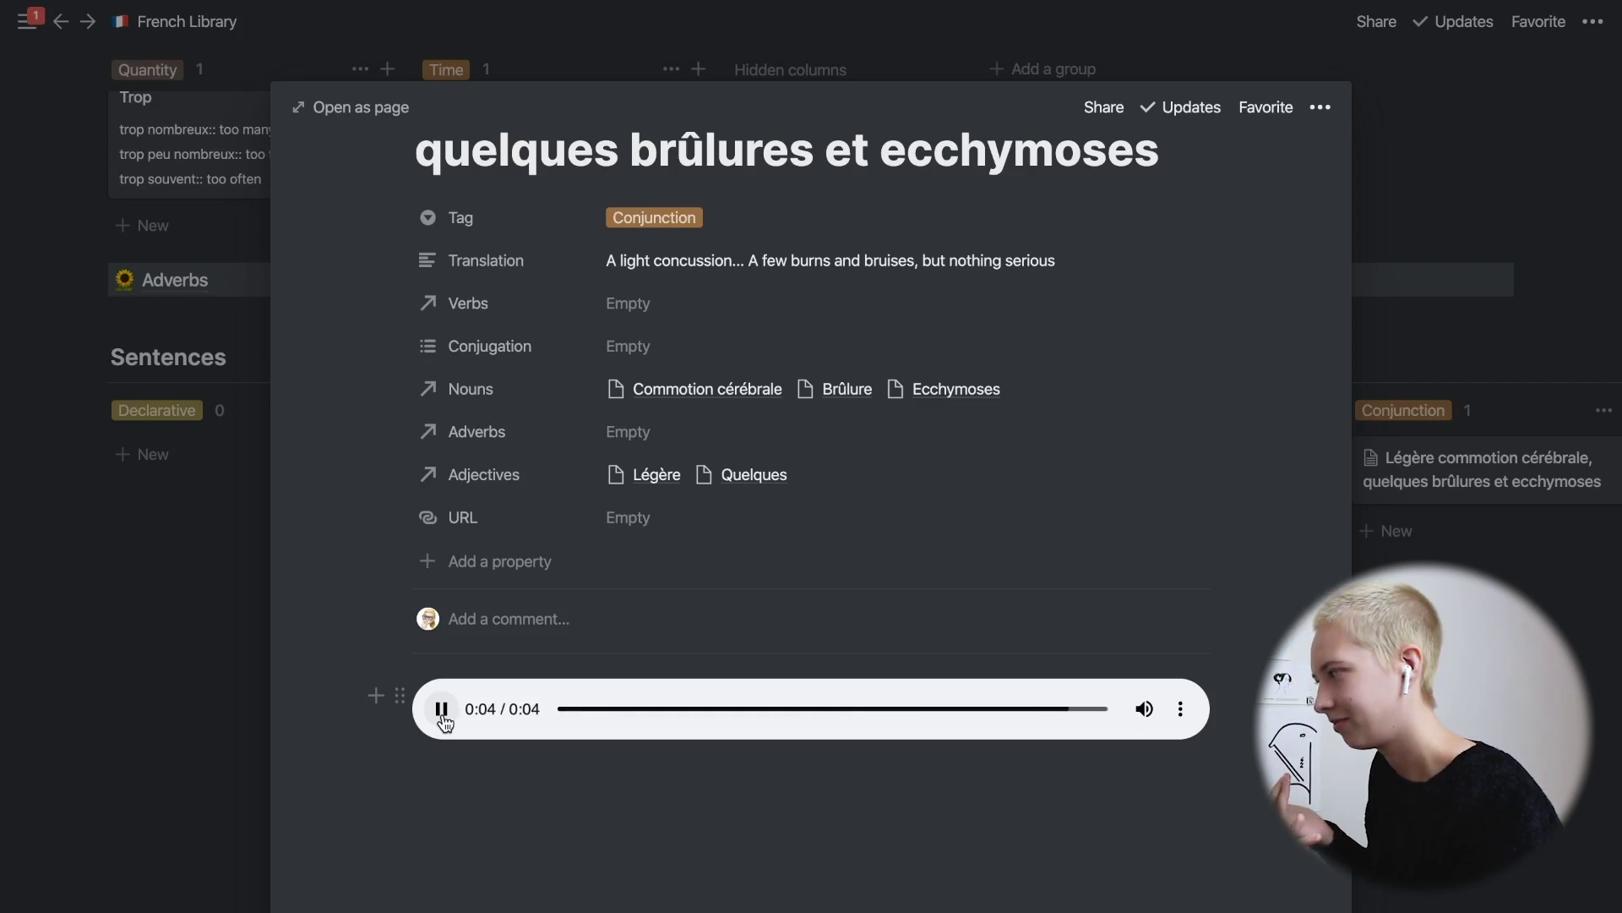
Add an audio block below the sentence's existing player, embedding the copied voice link.
click(452, 791)
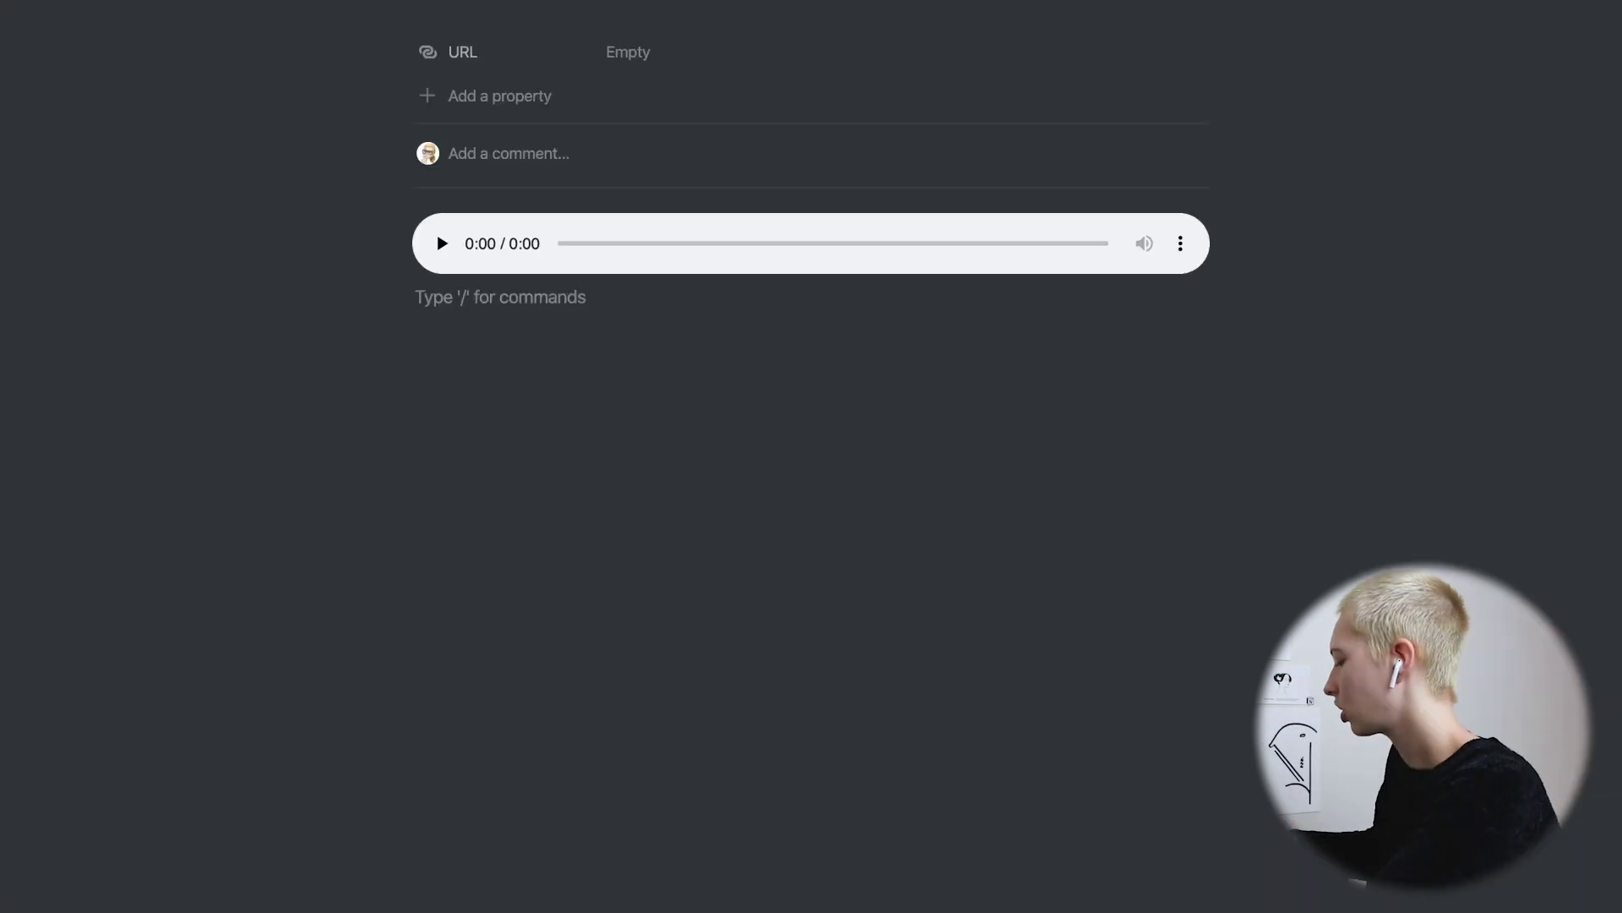
text(/audio)
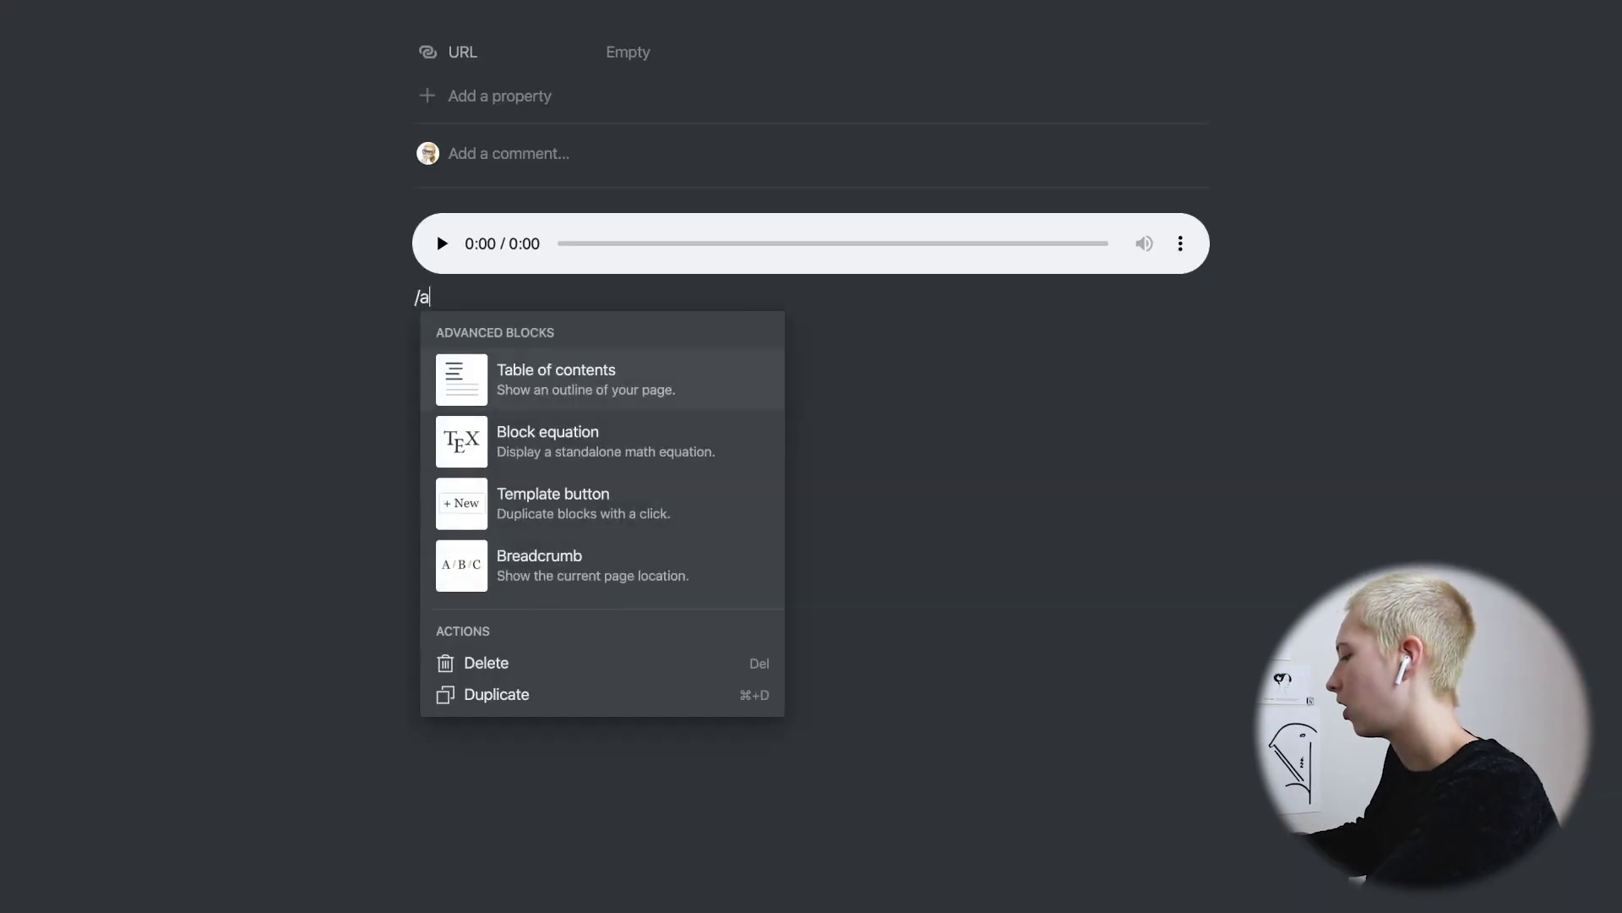
key(Return)
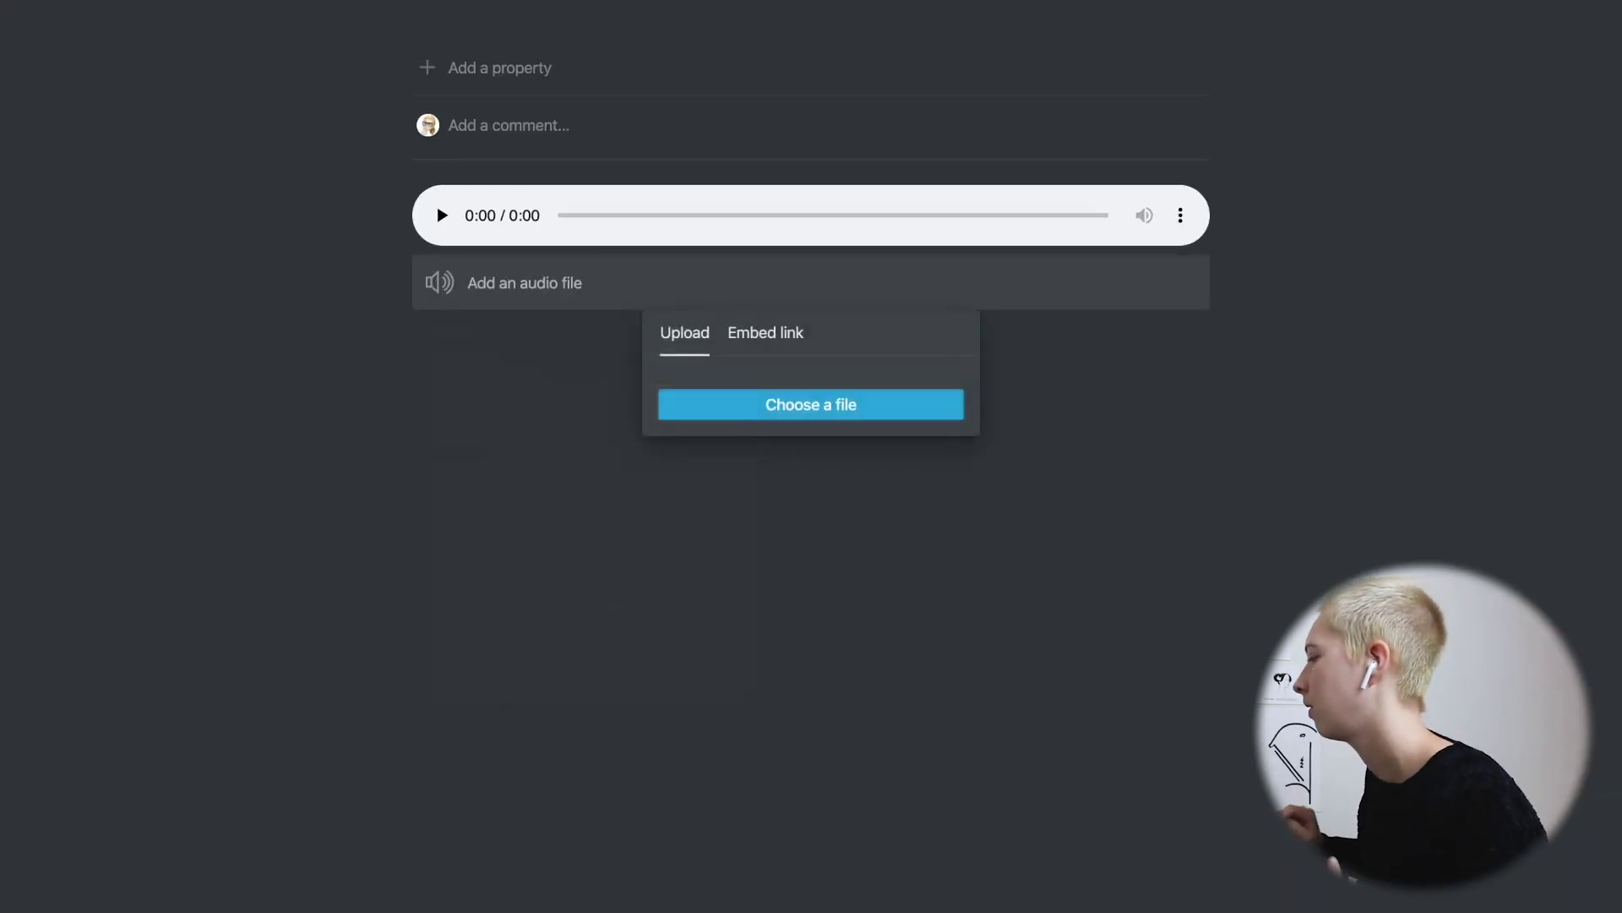
click(753, 342)
key(ctrl+v)
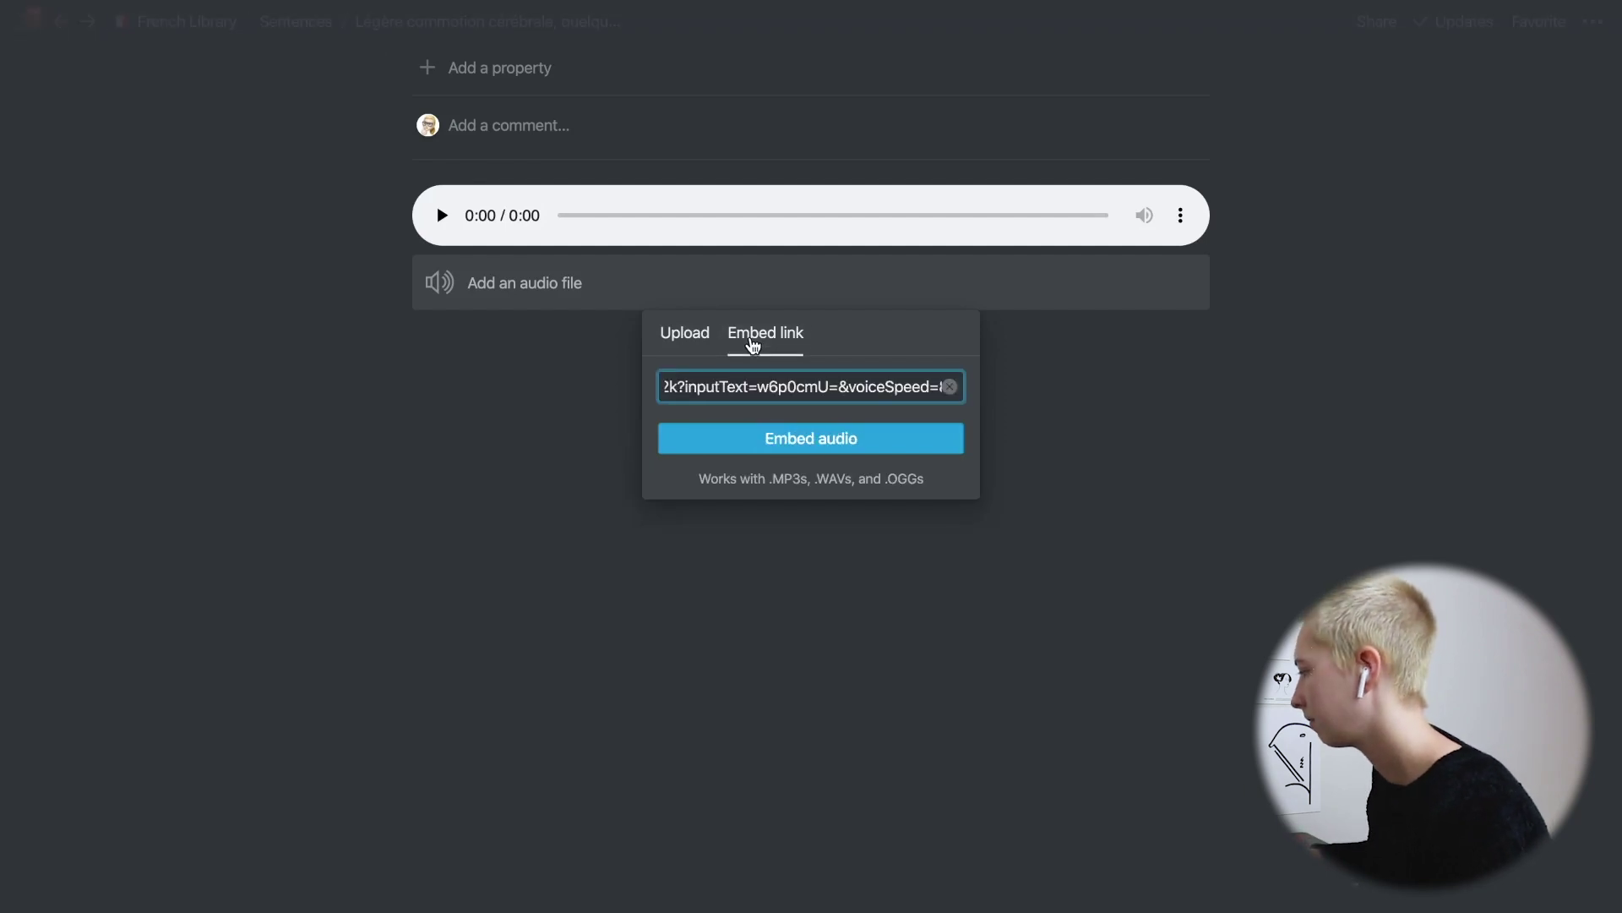
click(763, 438)
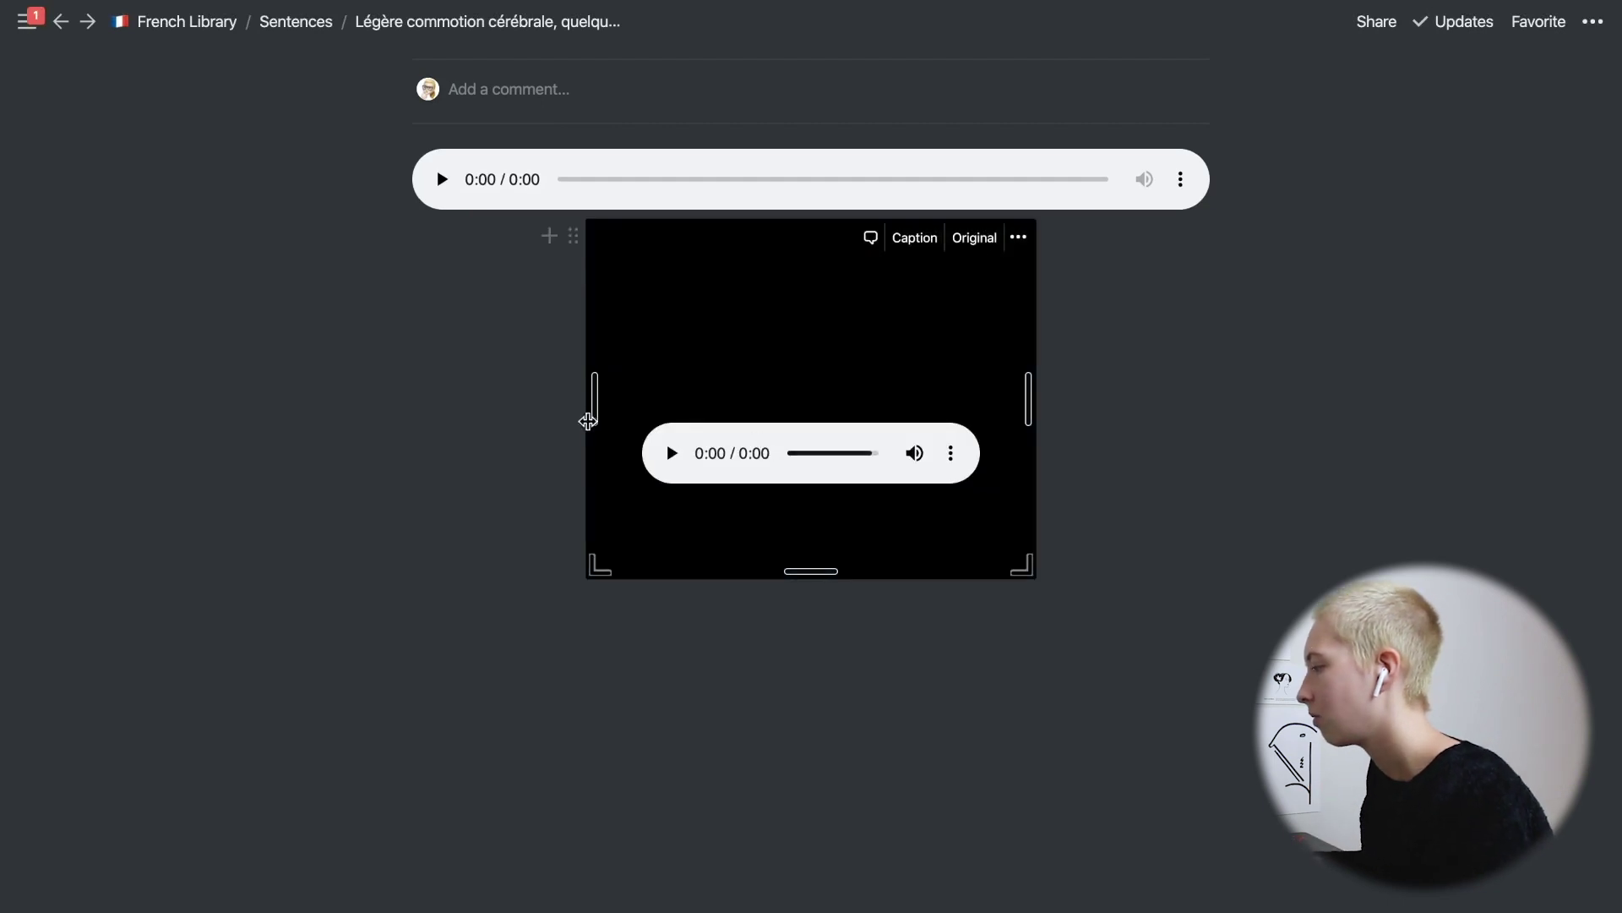
Widen the new audio embed to the column width and reduce its height, and delete the block.
drag(594, 409, 600, 409)
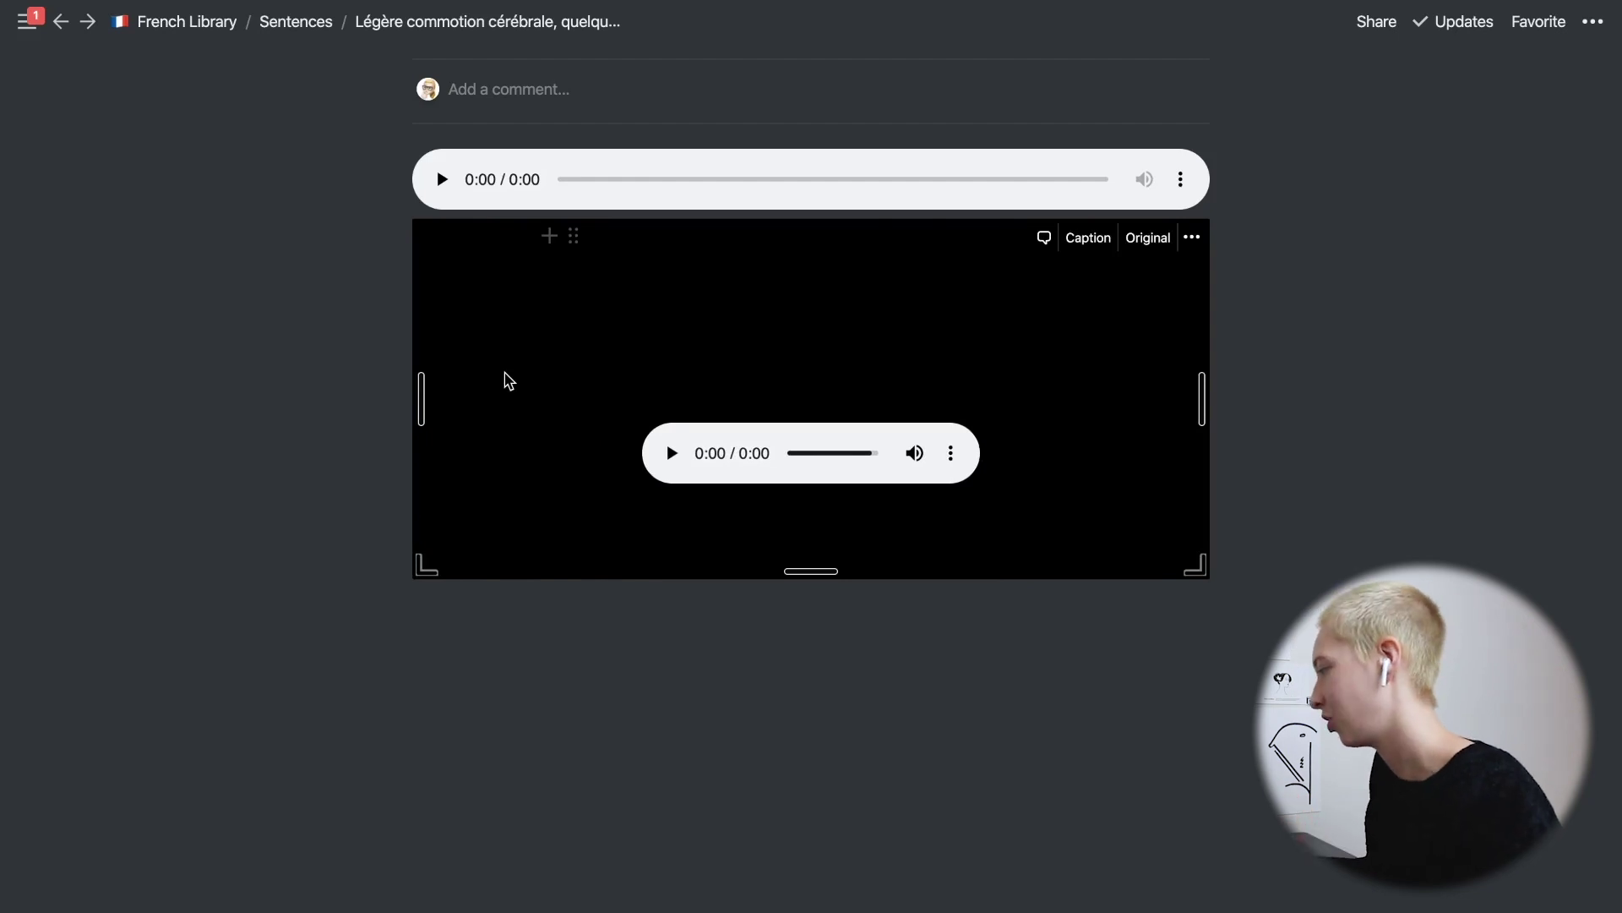
drag(812, 571, 824, 404)
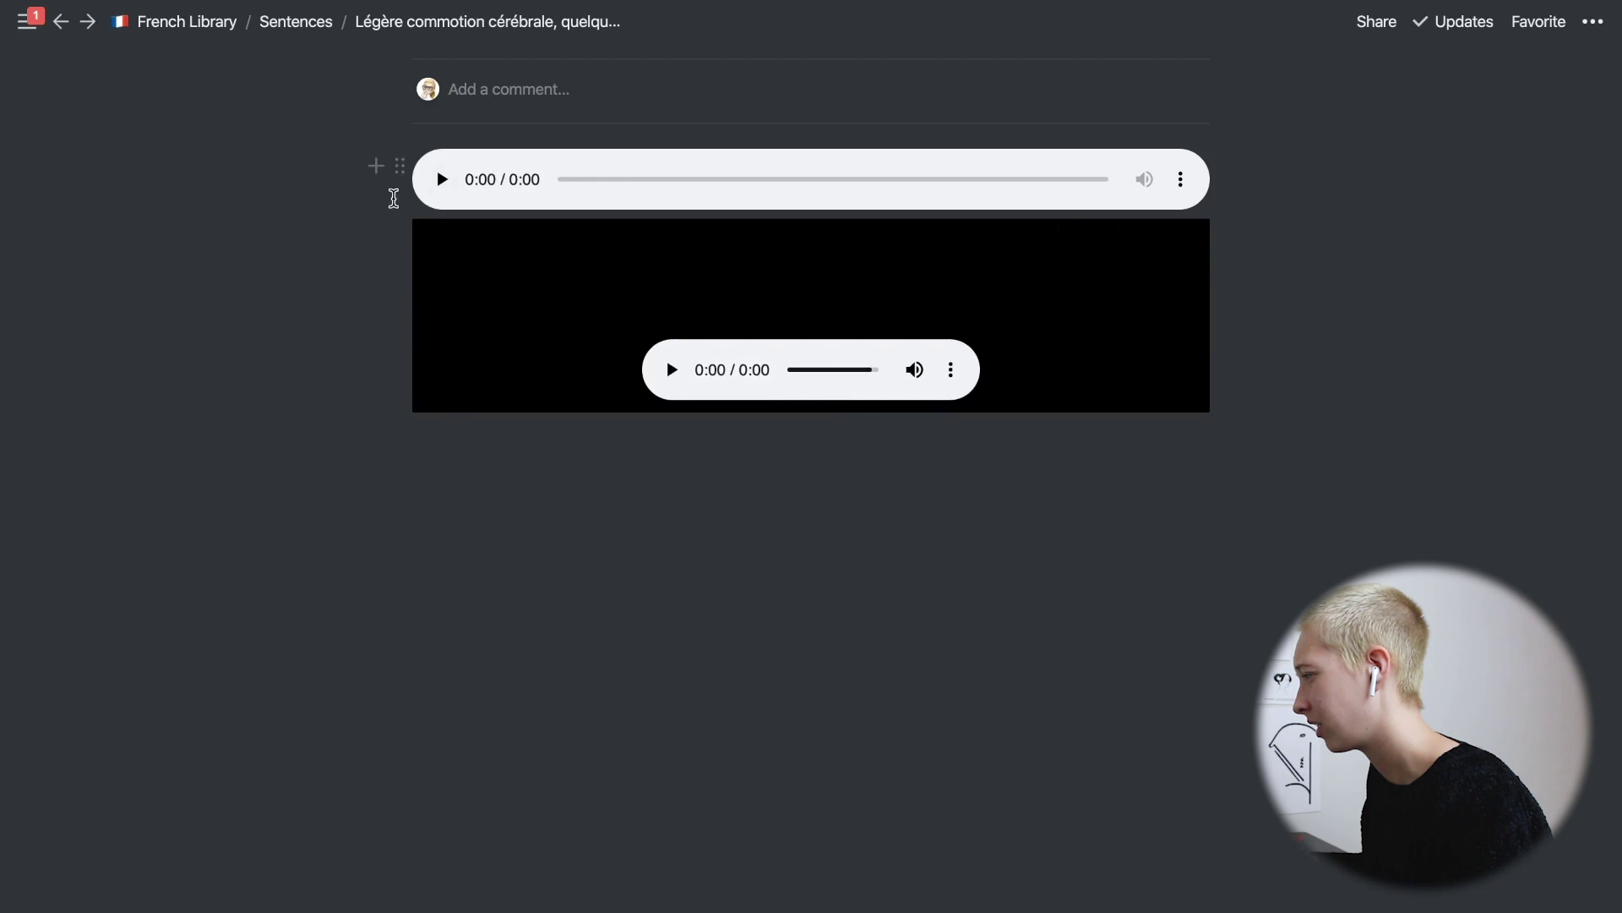
click(399, 239)
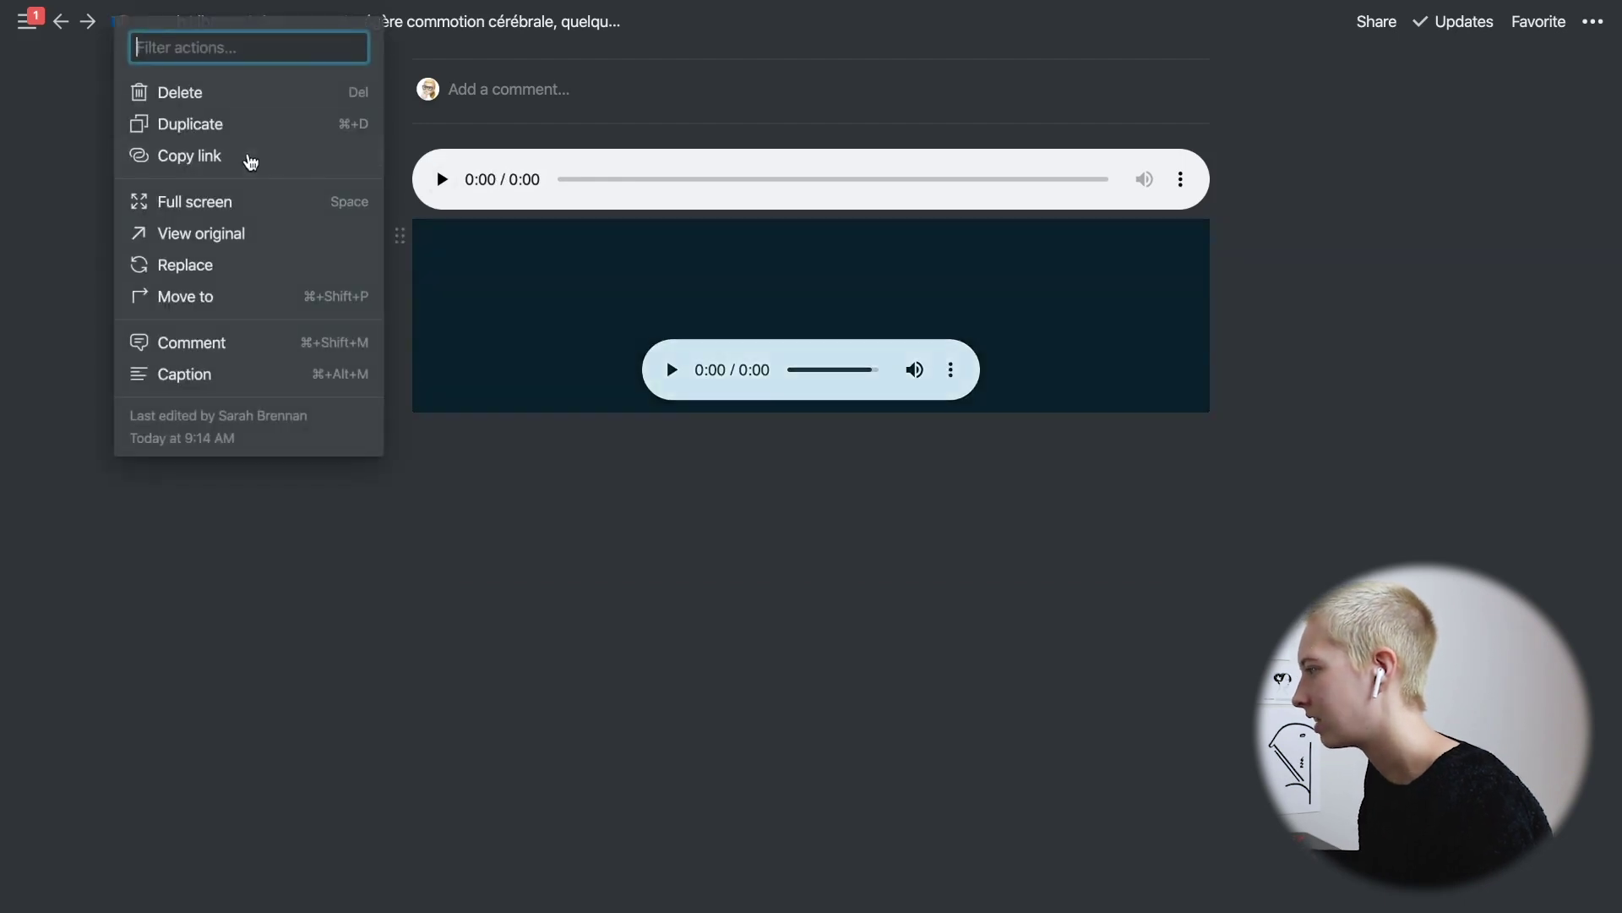
click(177, 93)
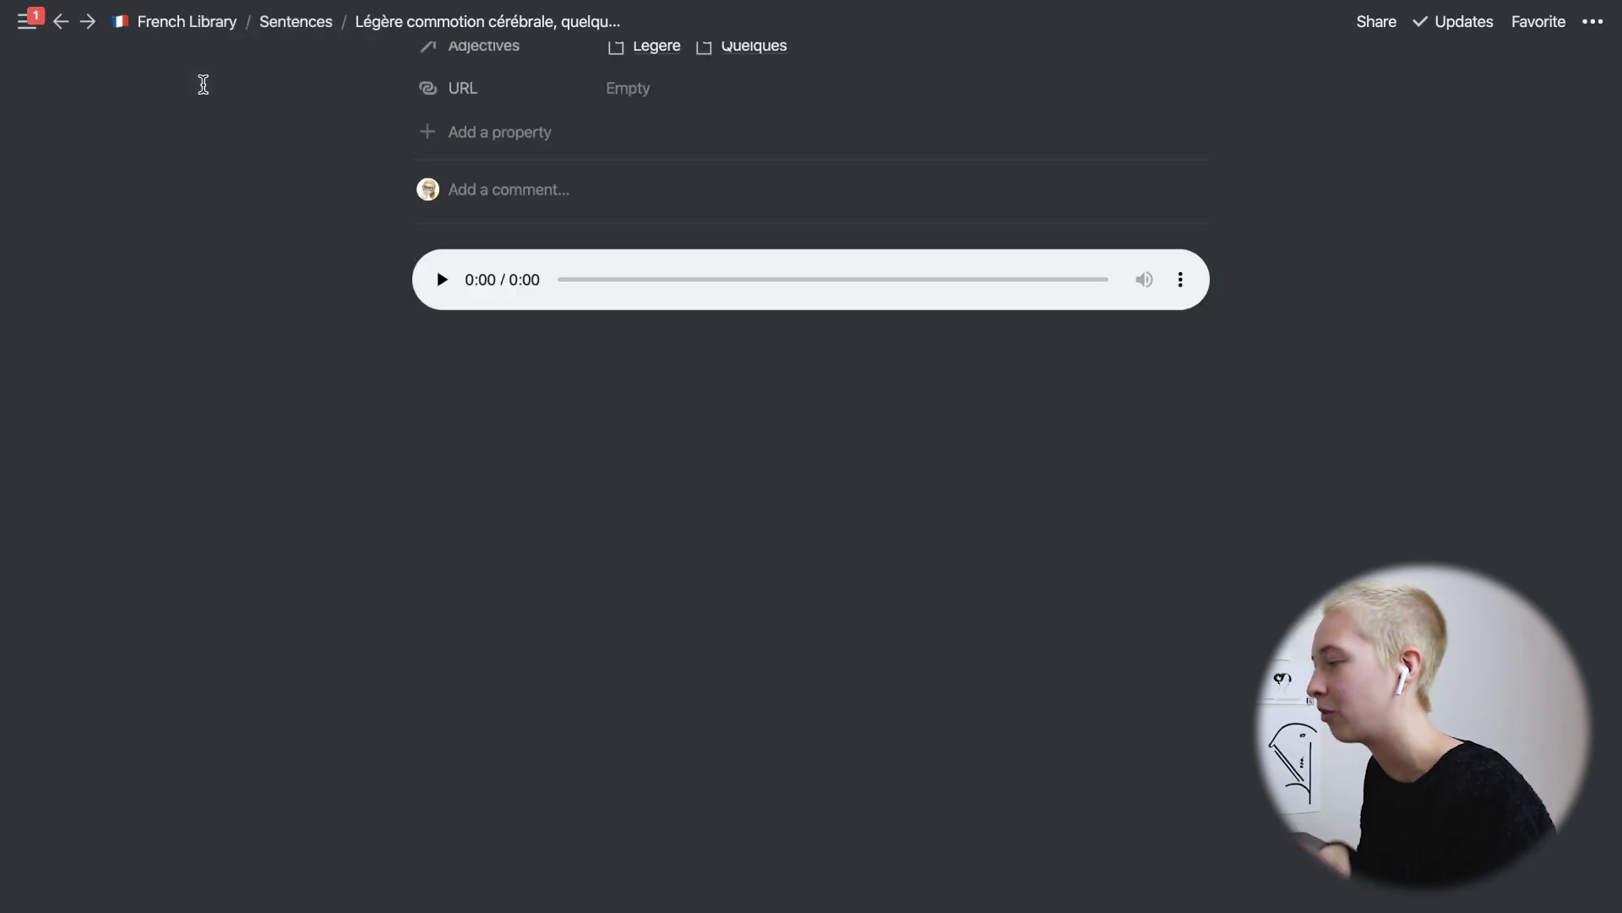
Switch to RemNote's French document, expand Être under Verb Conjugation to view its conjugation entries, and collapse it.
key(ctrl+Left)
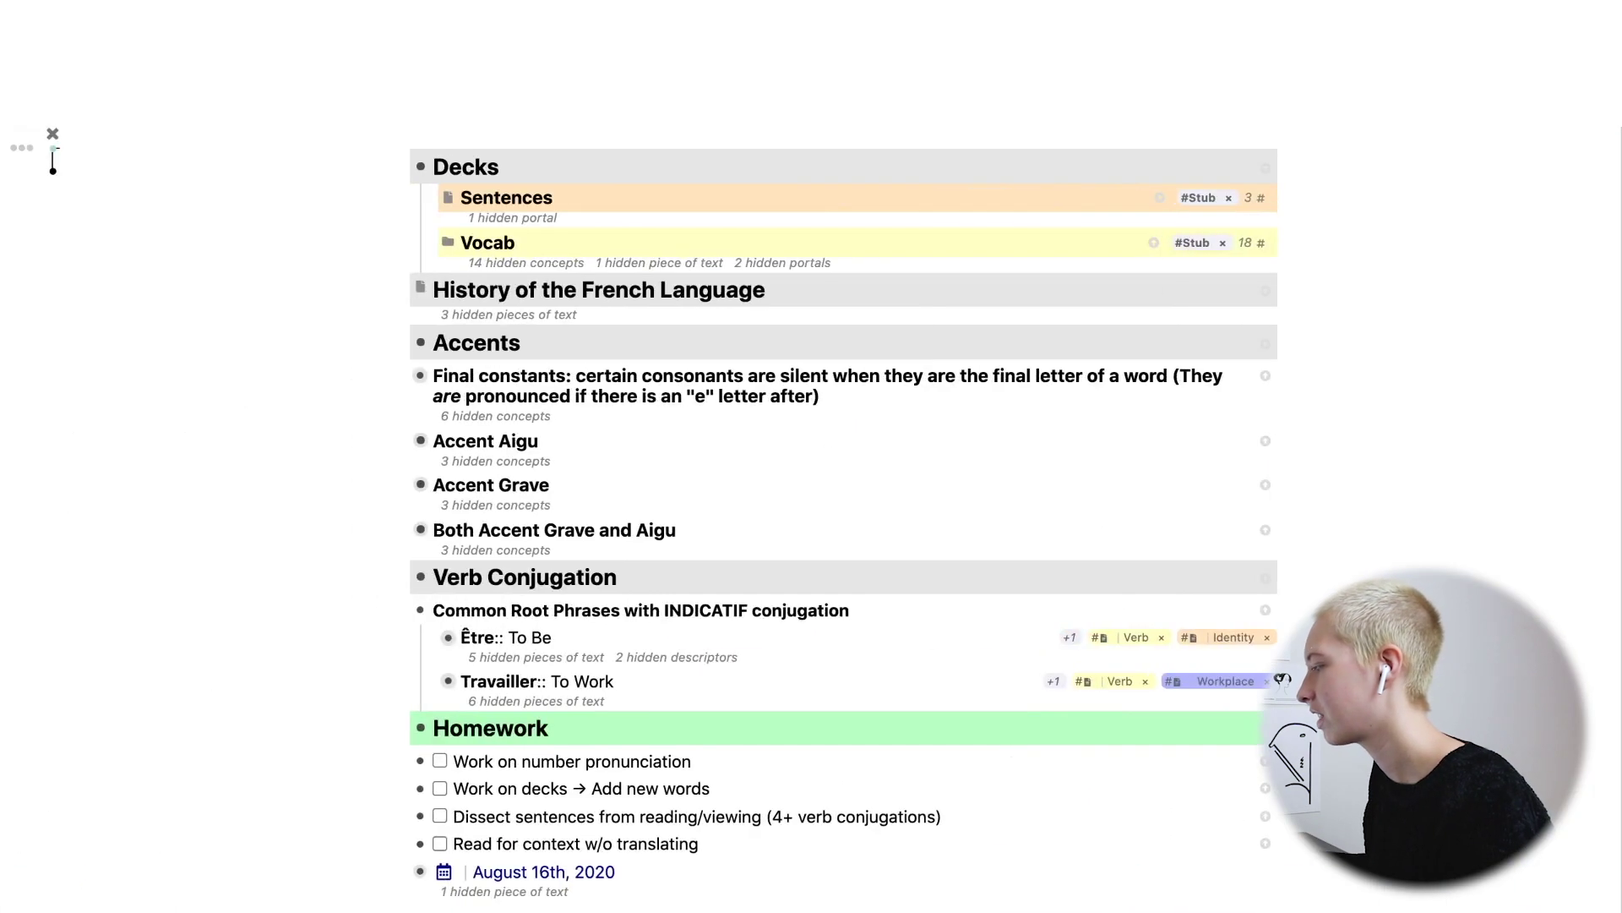
scroll(394, 729, down, 3)
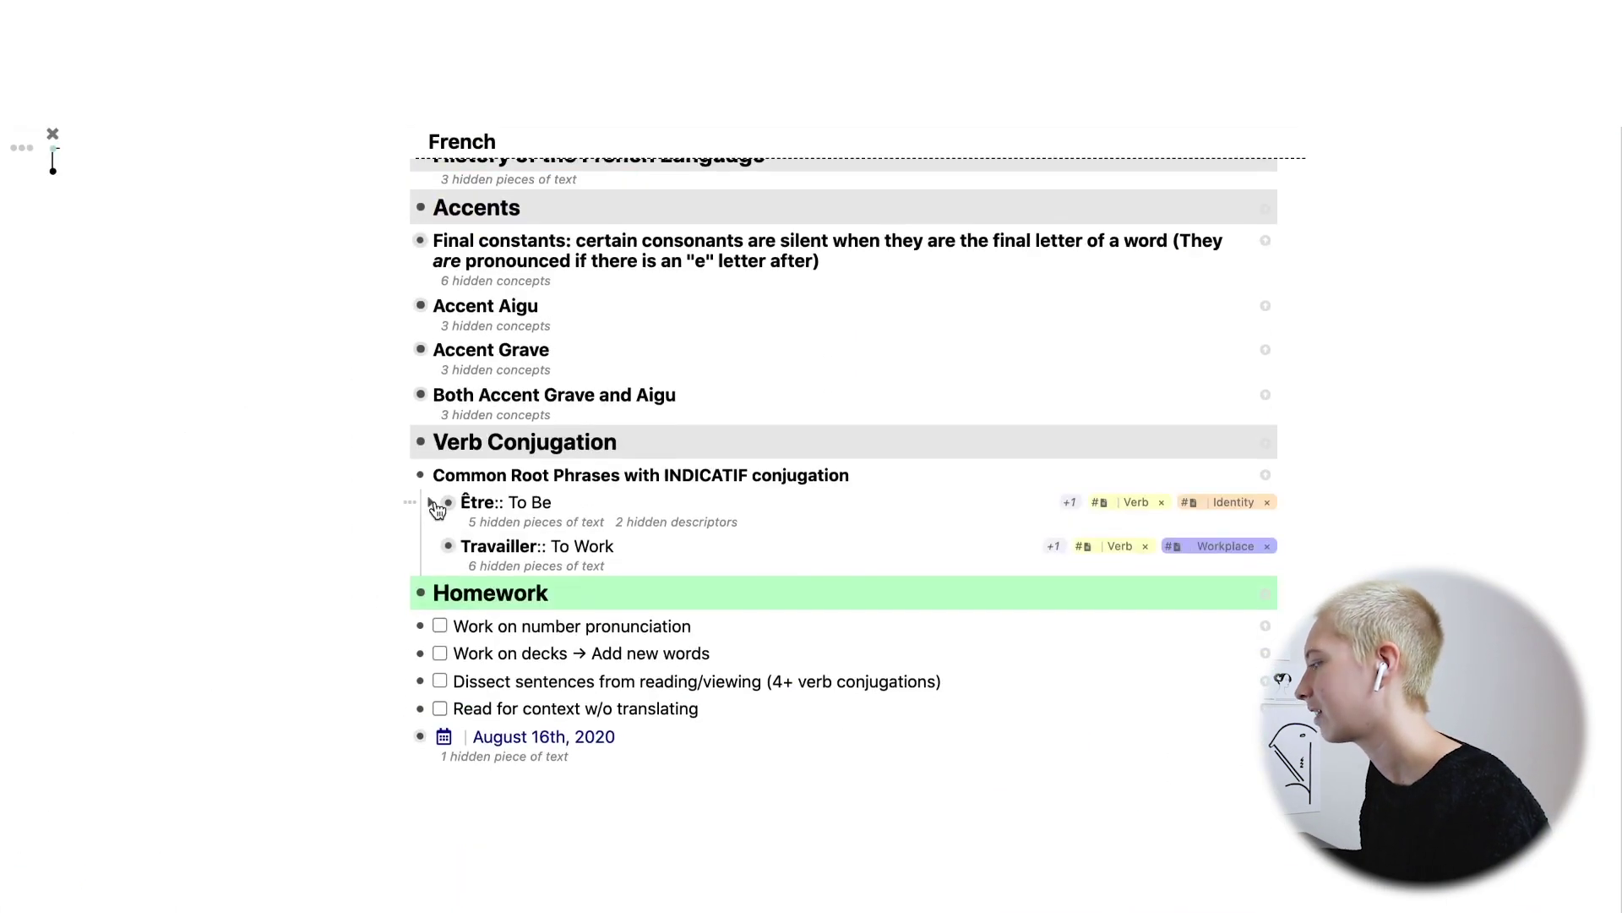
click(432, 506)
scroll(437, 510, down, 3)
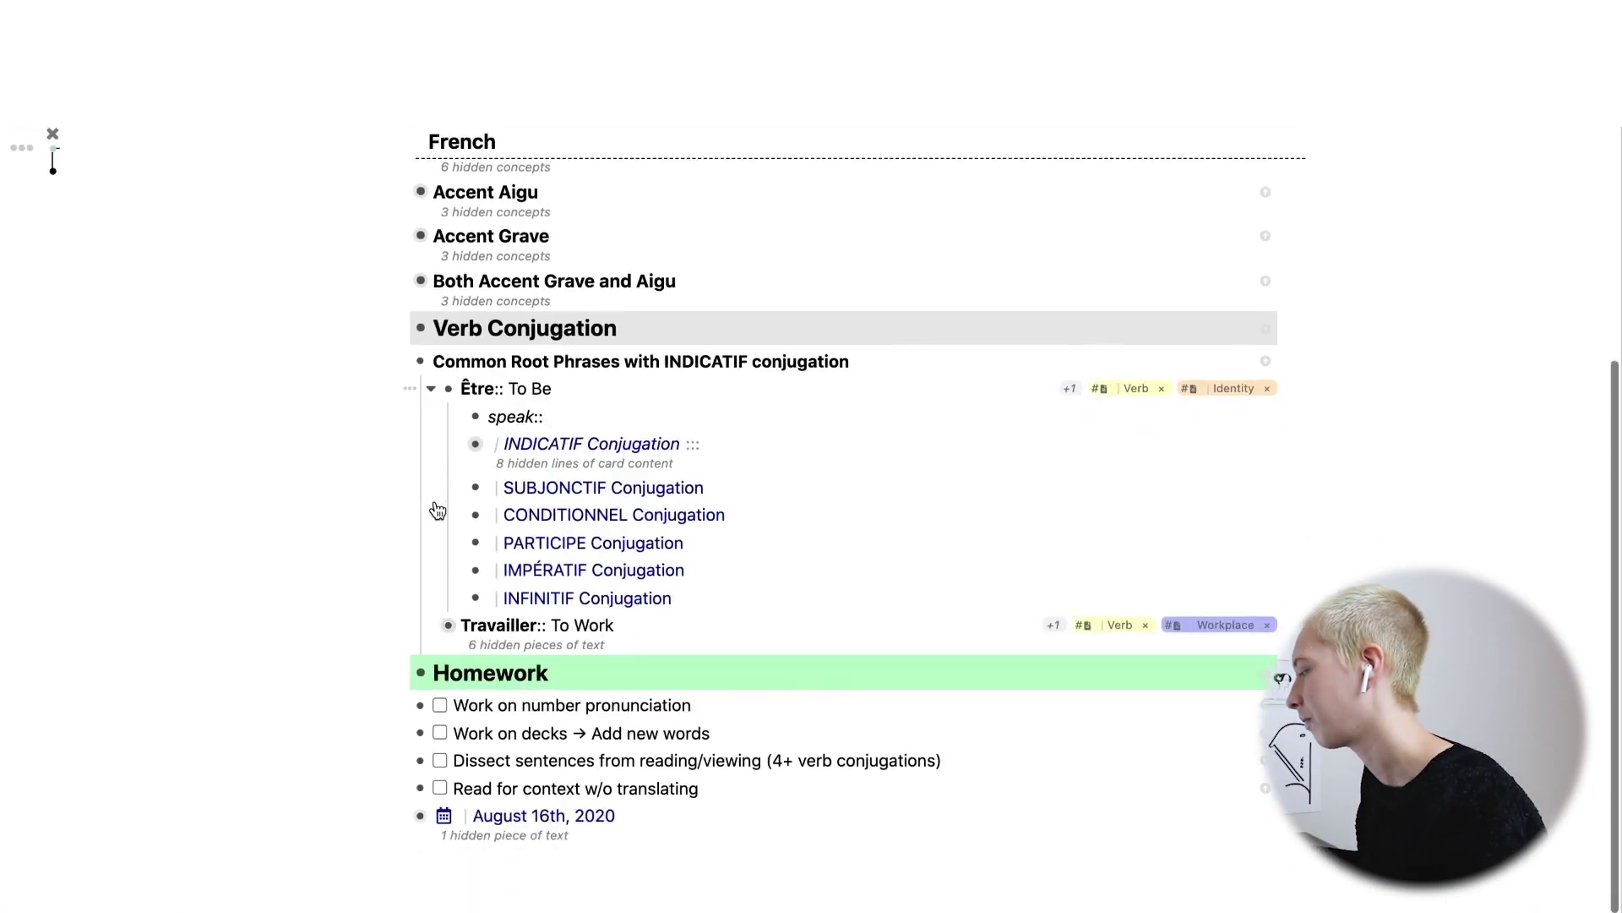
click(431, 389)
Expand Accent Grave and its Frère entry, and show the download option of the speak audio player.
click(404, 267)
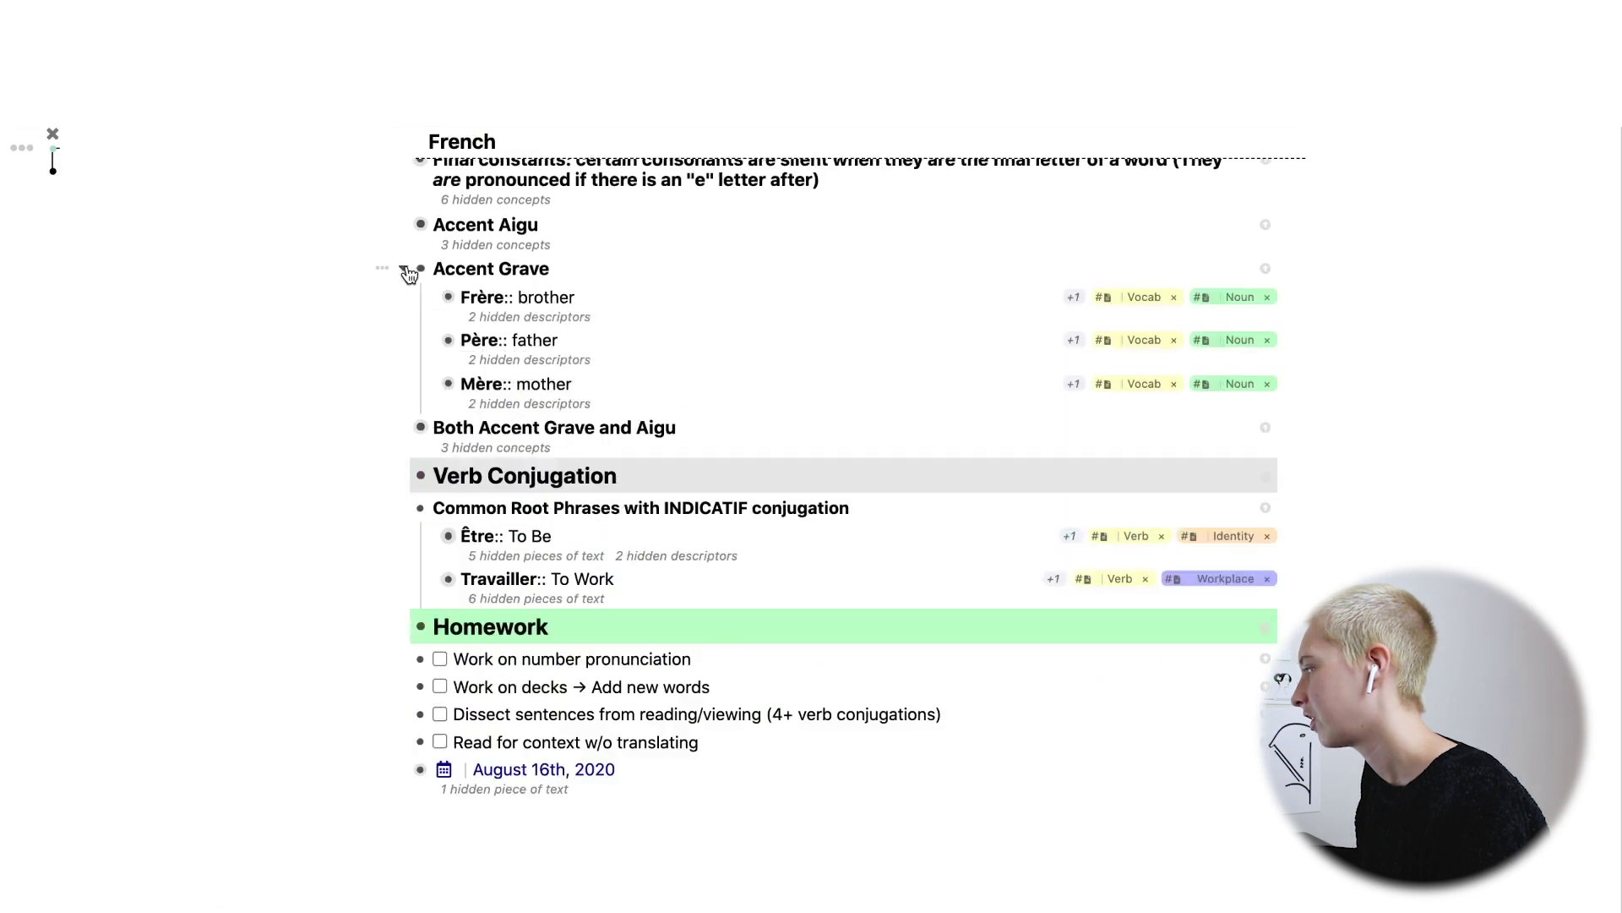
click(430, 297)
scroll(365, 460, down, 2)
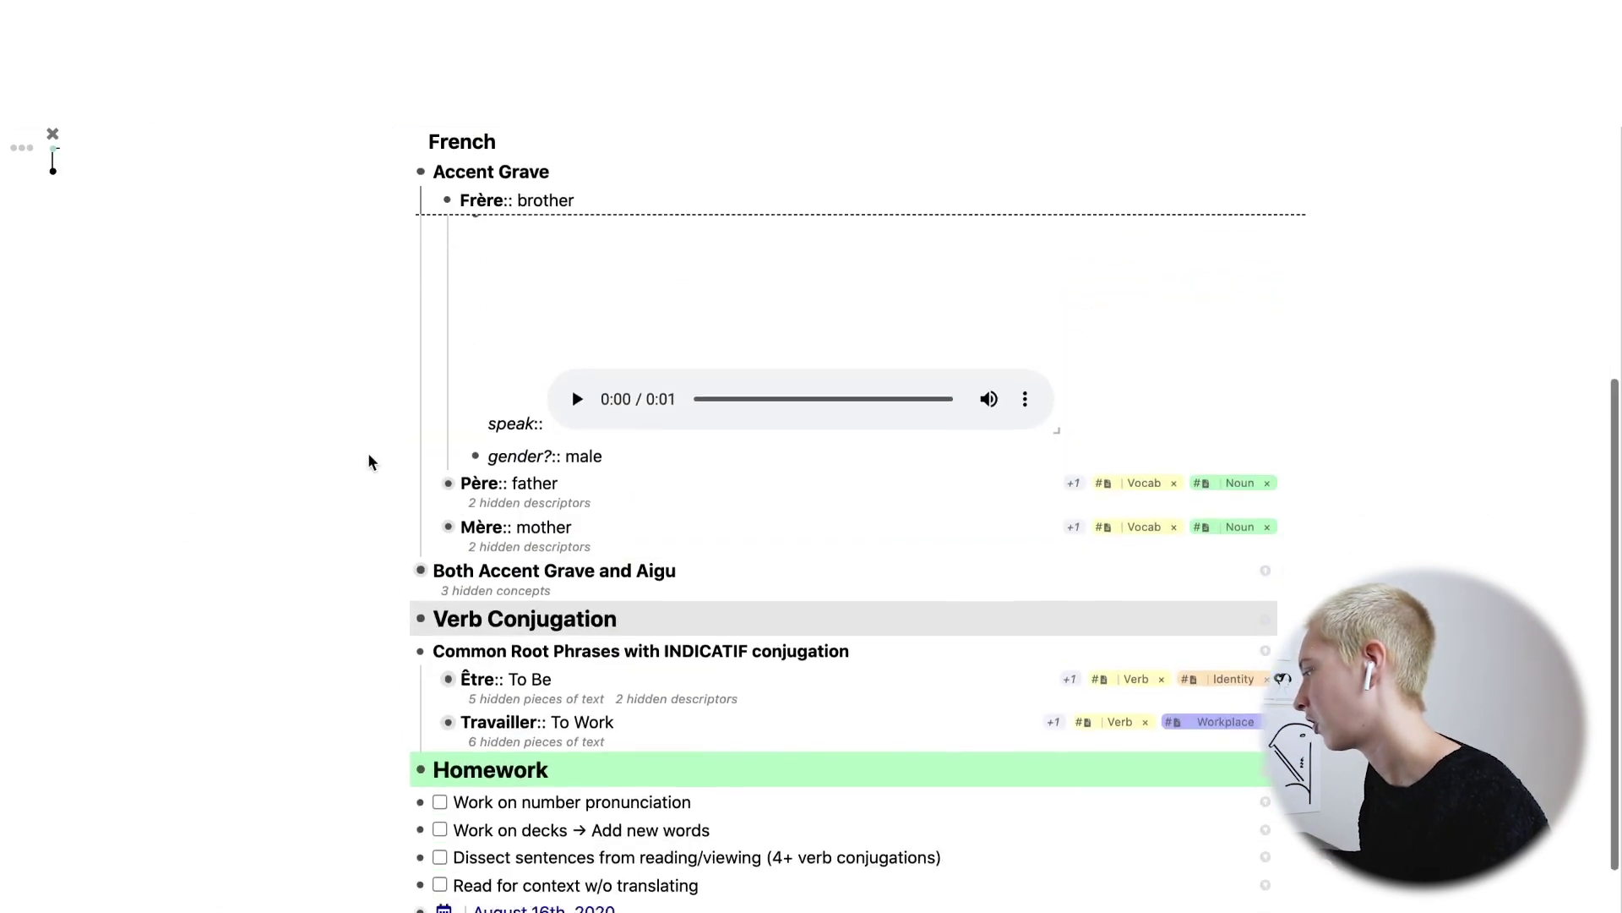
click(1024, 372)
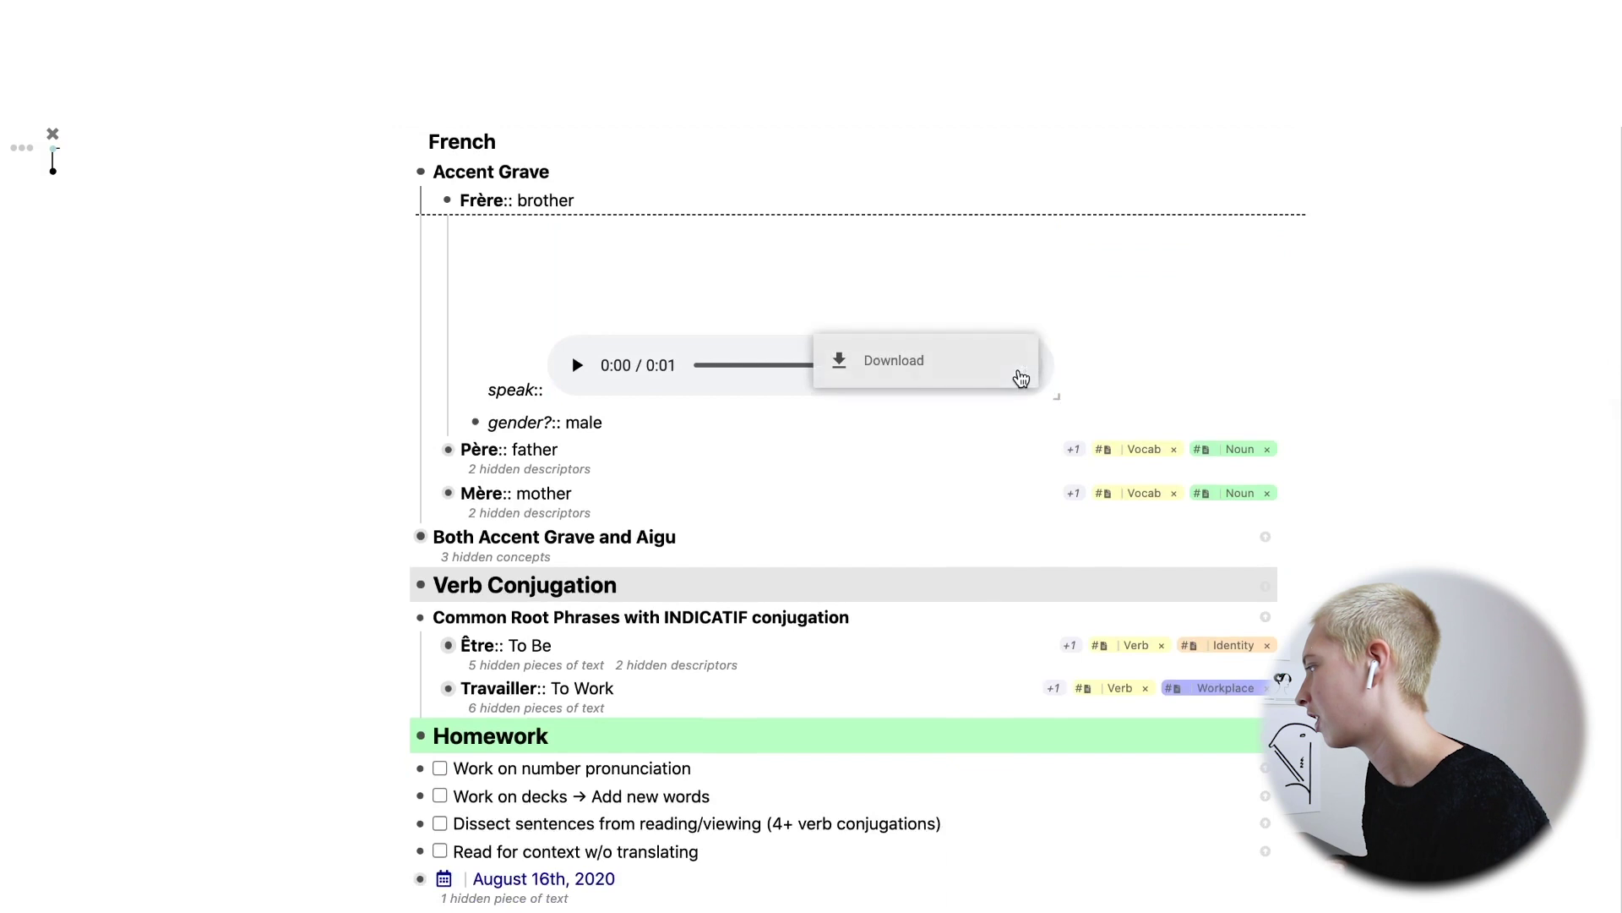
click(902, 403)
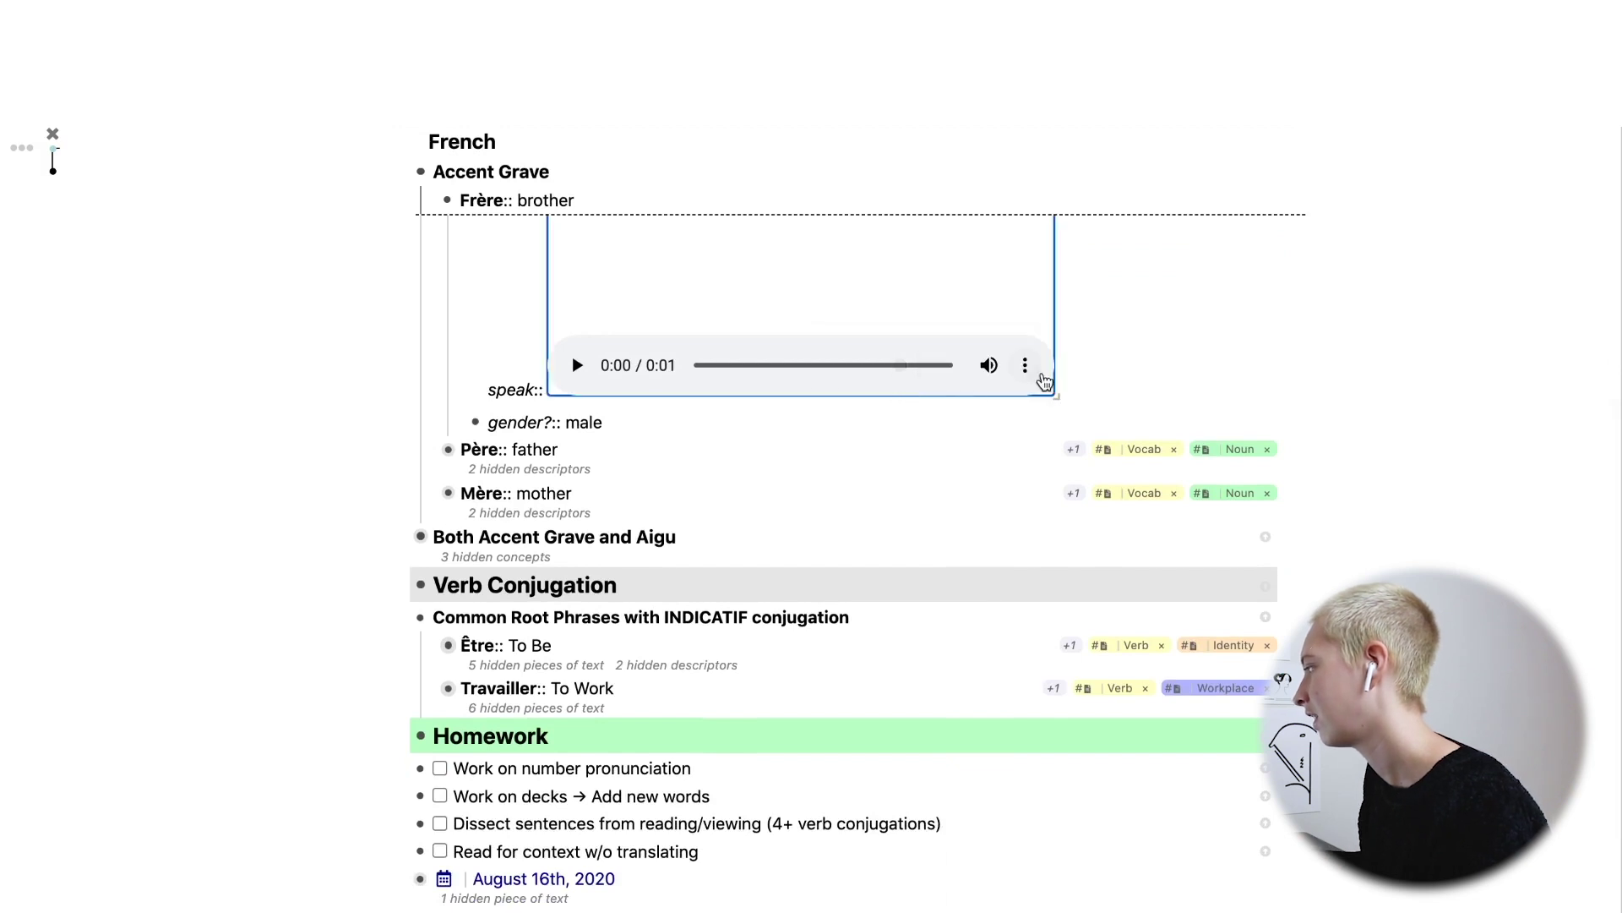
click(1025, 371)
click(949, 373)
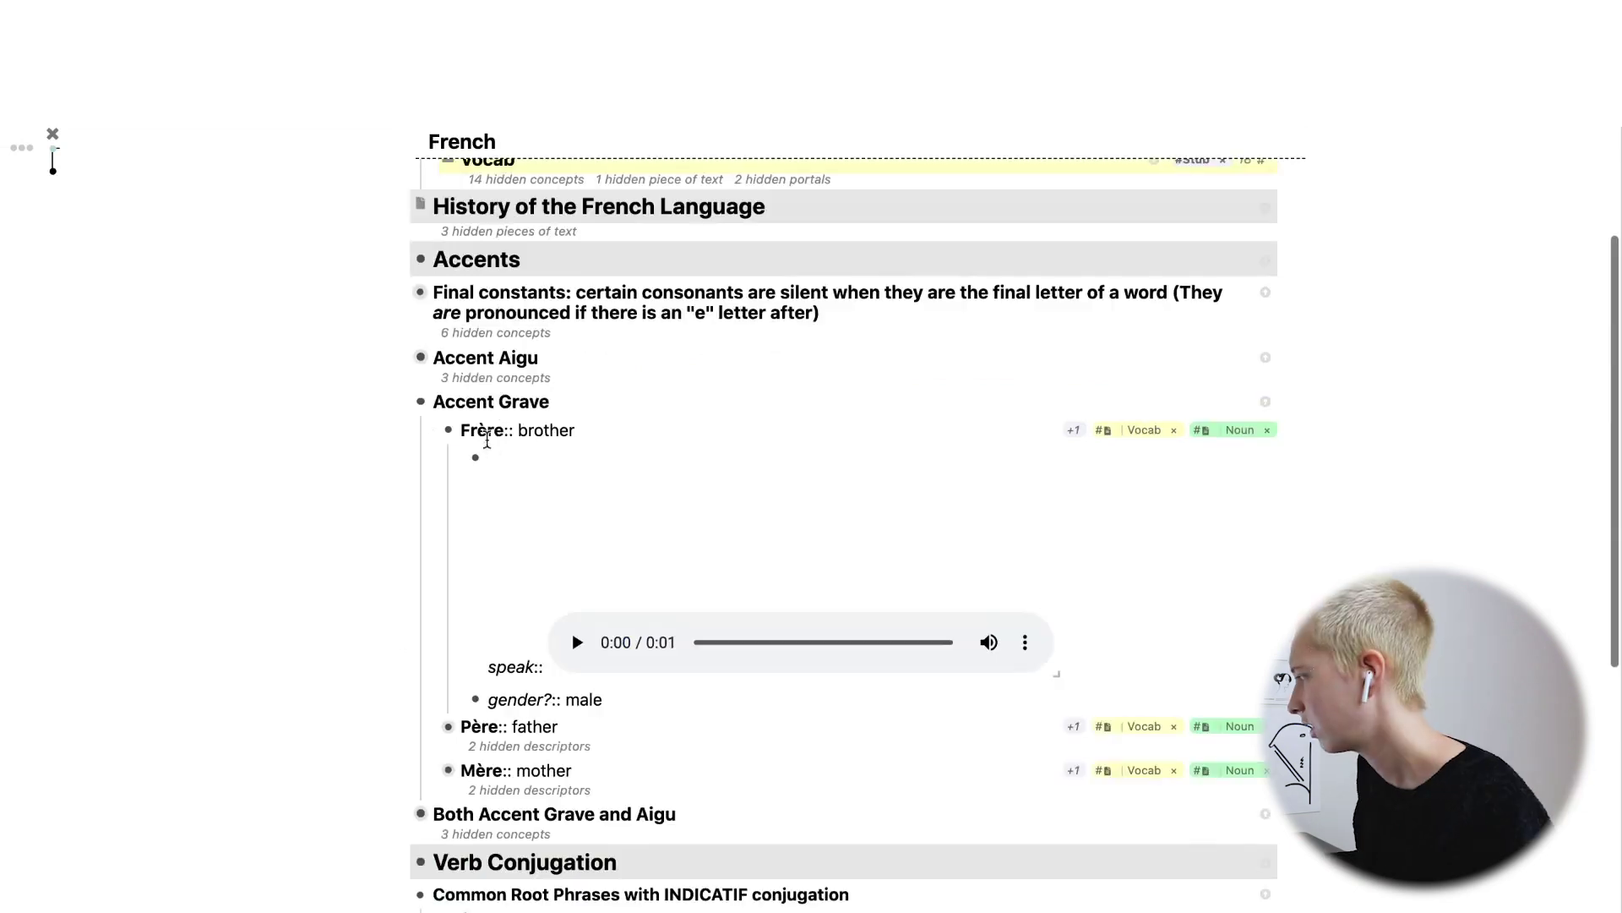
Copy the word Frère from RemNote and look it up in the French-English Reverso Dictionary.
drag(504, 431, 464, 431)
key(super+c)
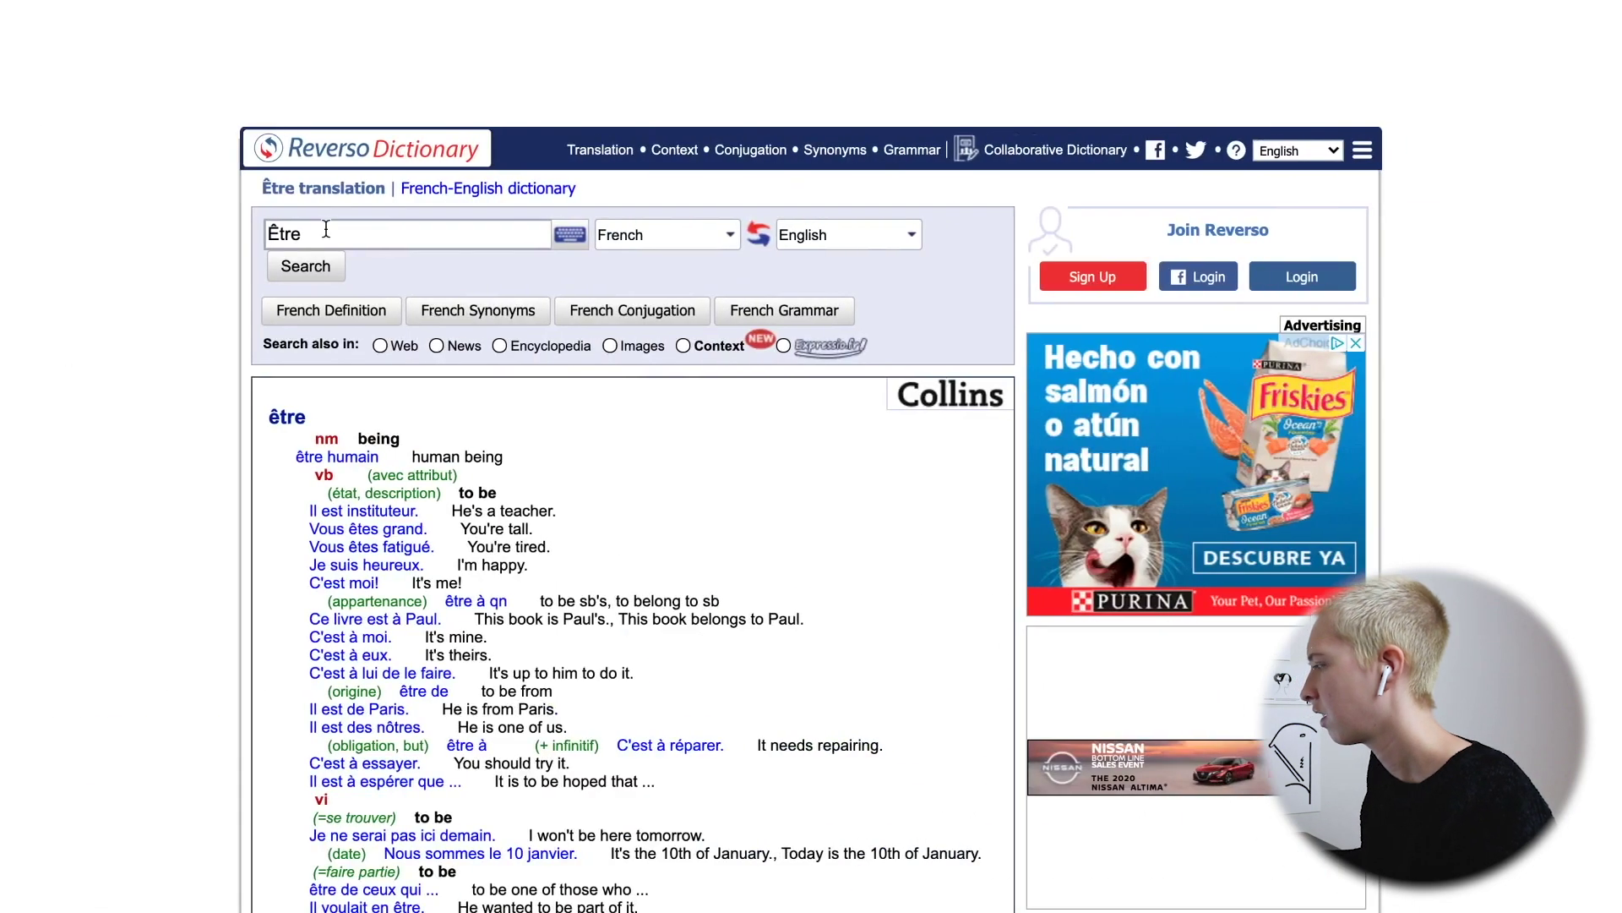
key(super+a)
key(super+v)
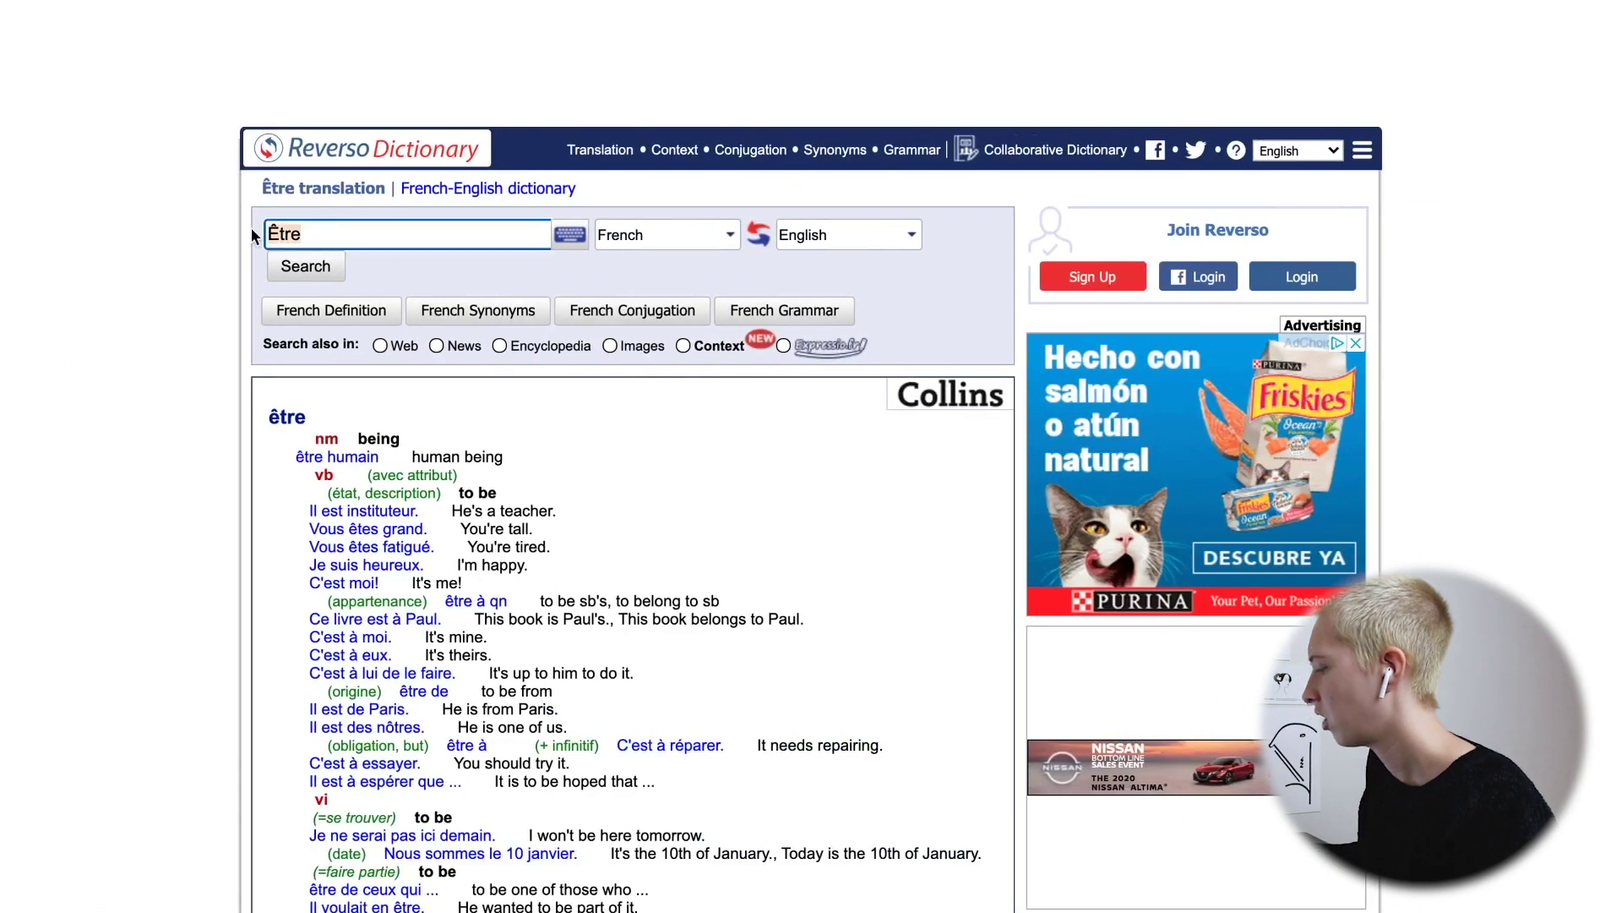
click(272, 276)
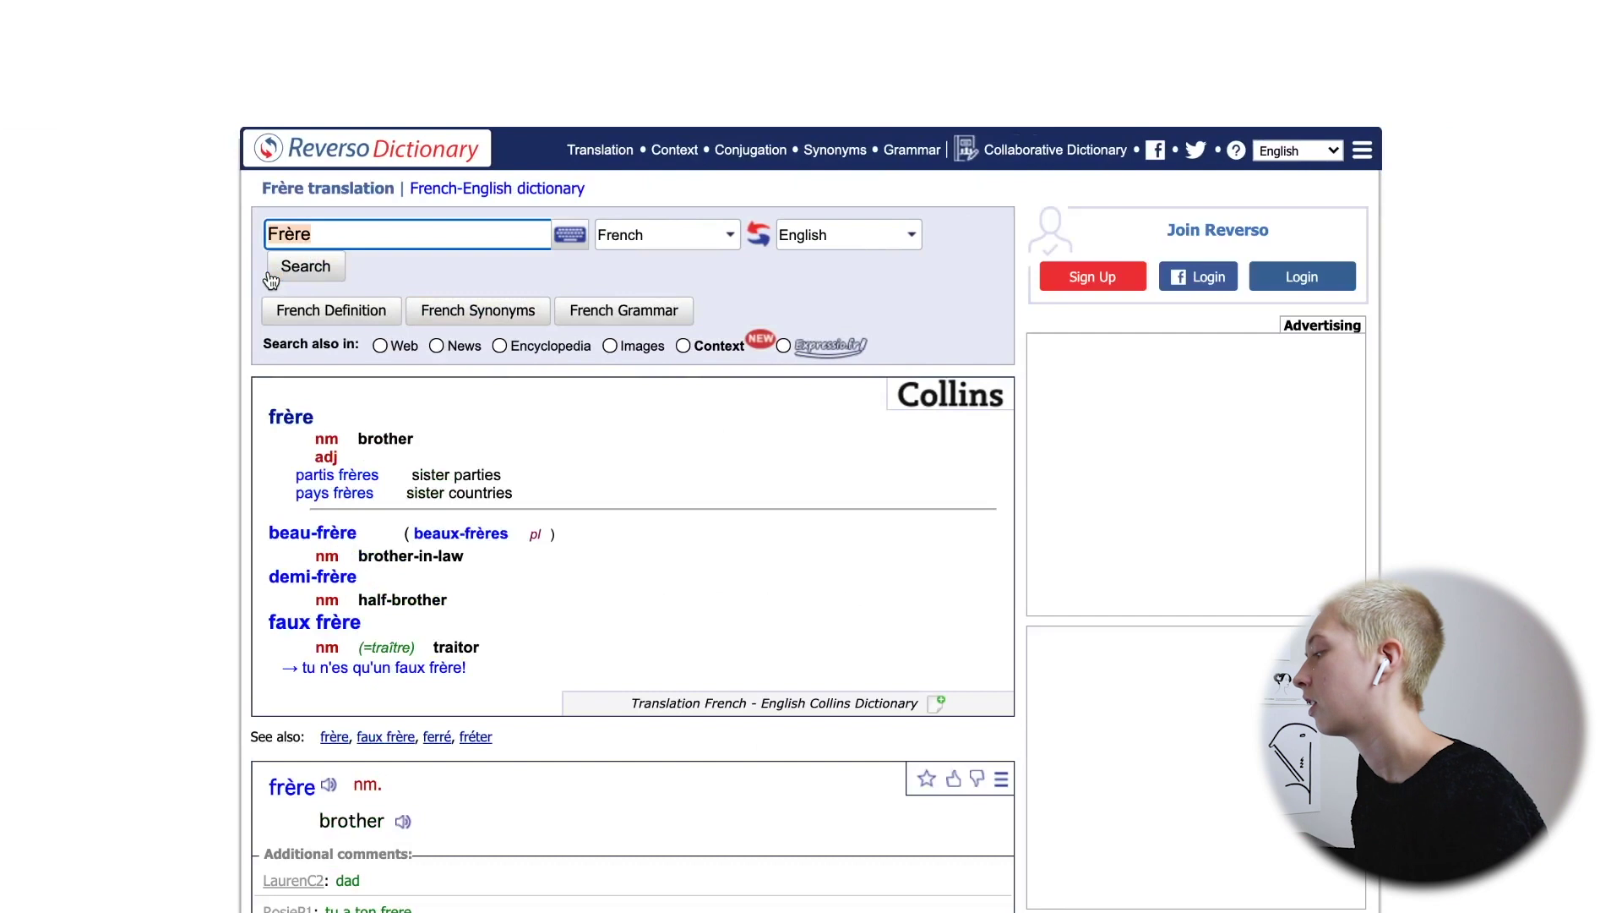
Search the news for Frère, open the first Euronews result about Robert Trump, and read through the article.
click(436, 346)
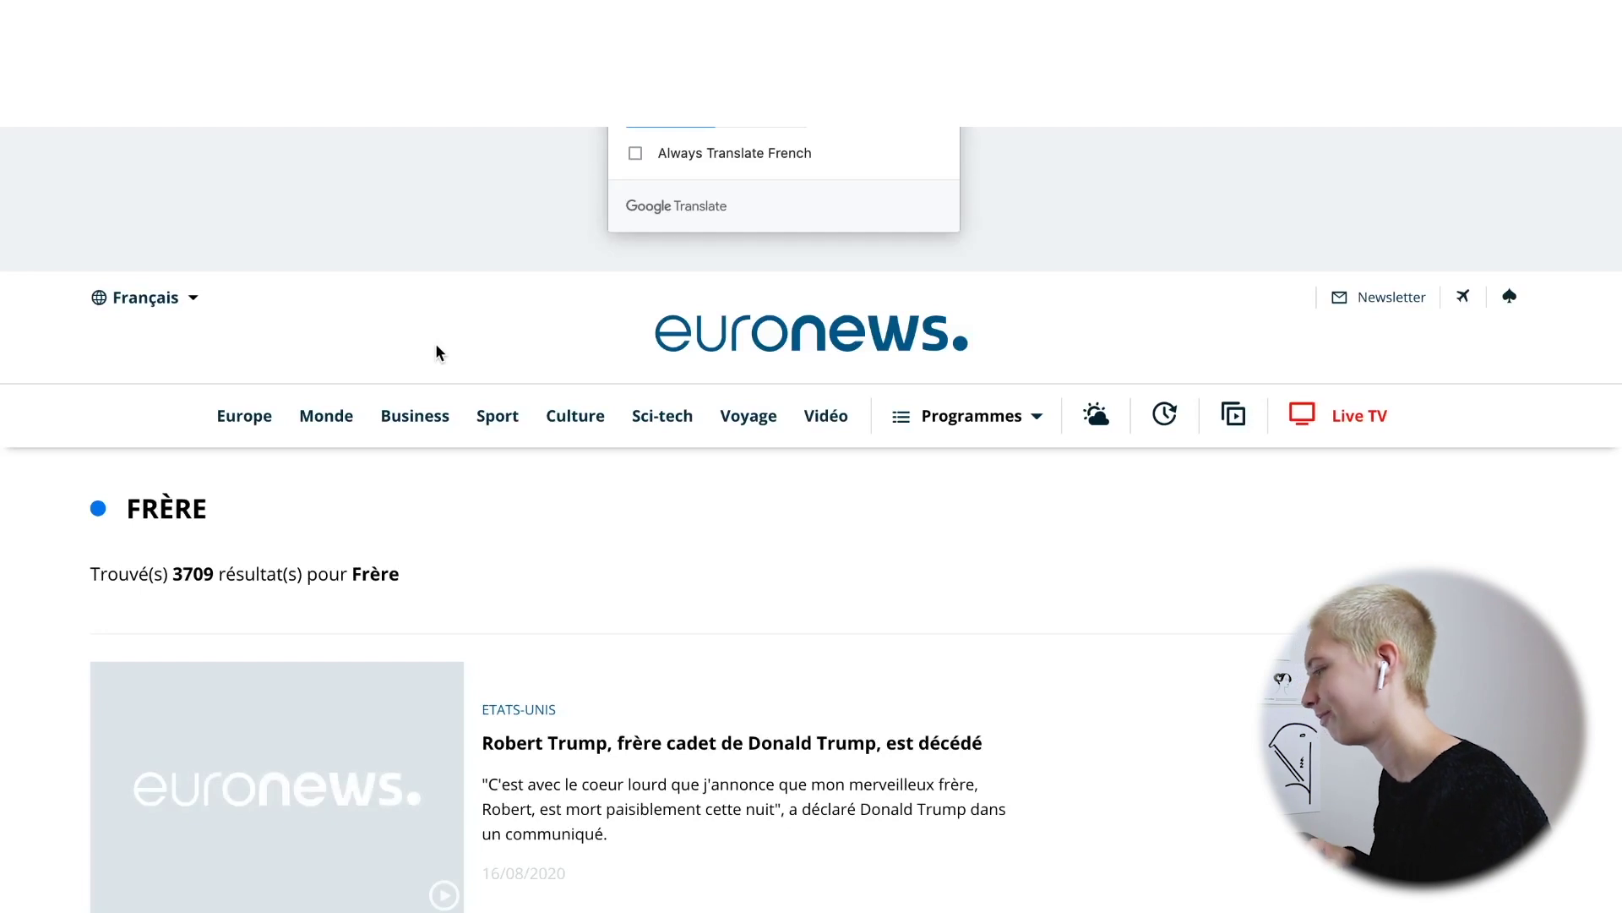
scroll(862, 298, down, 3)
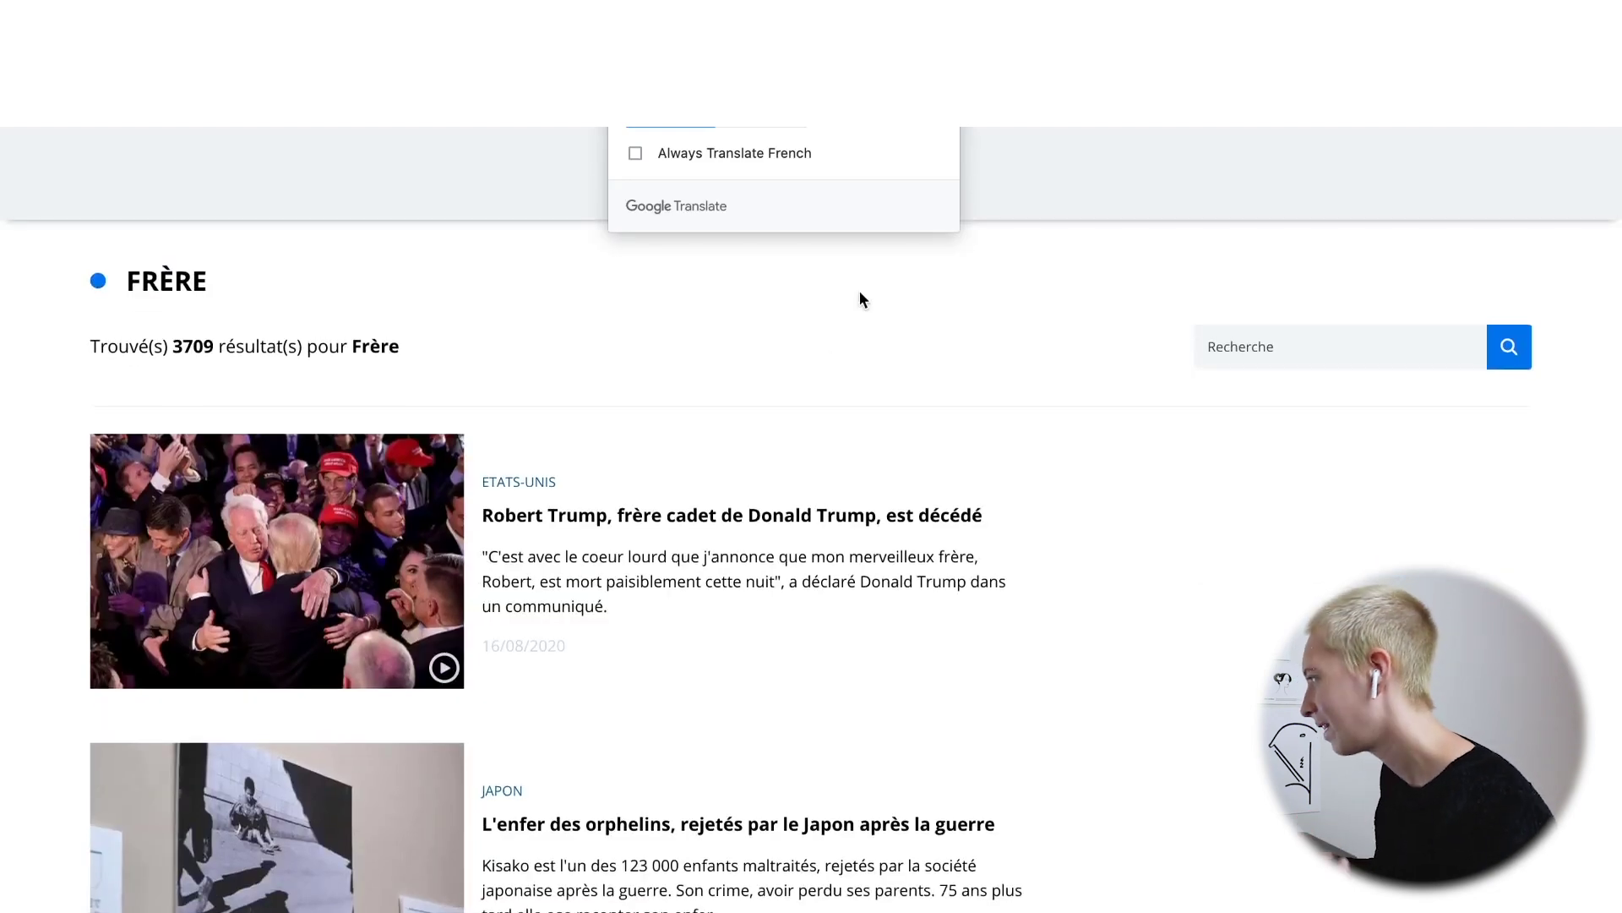
key(Escape)
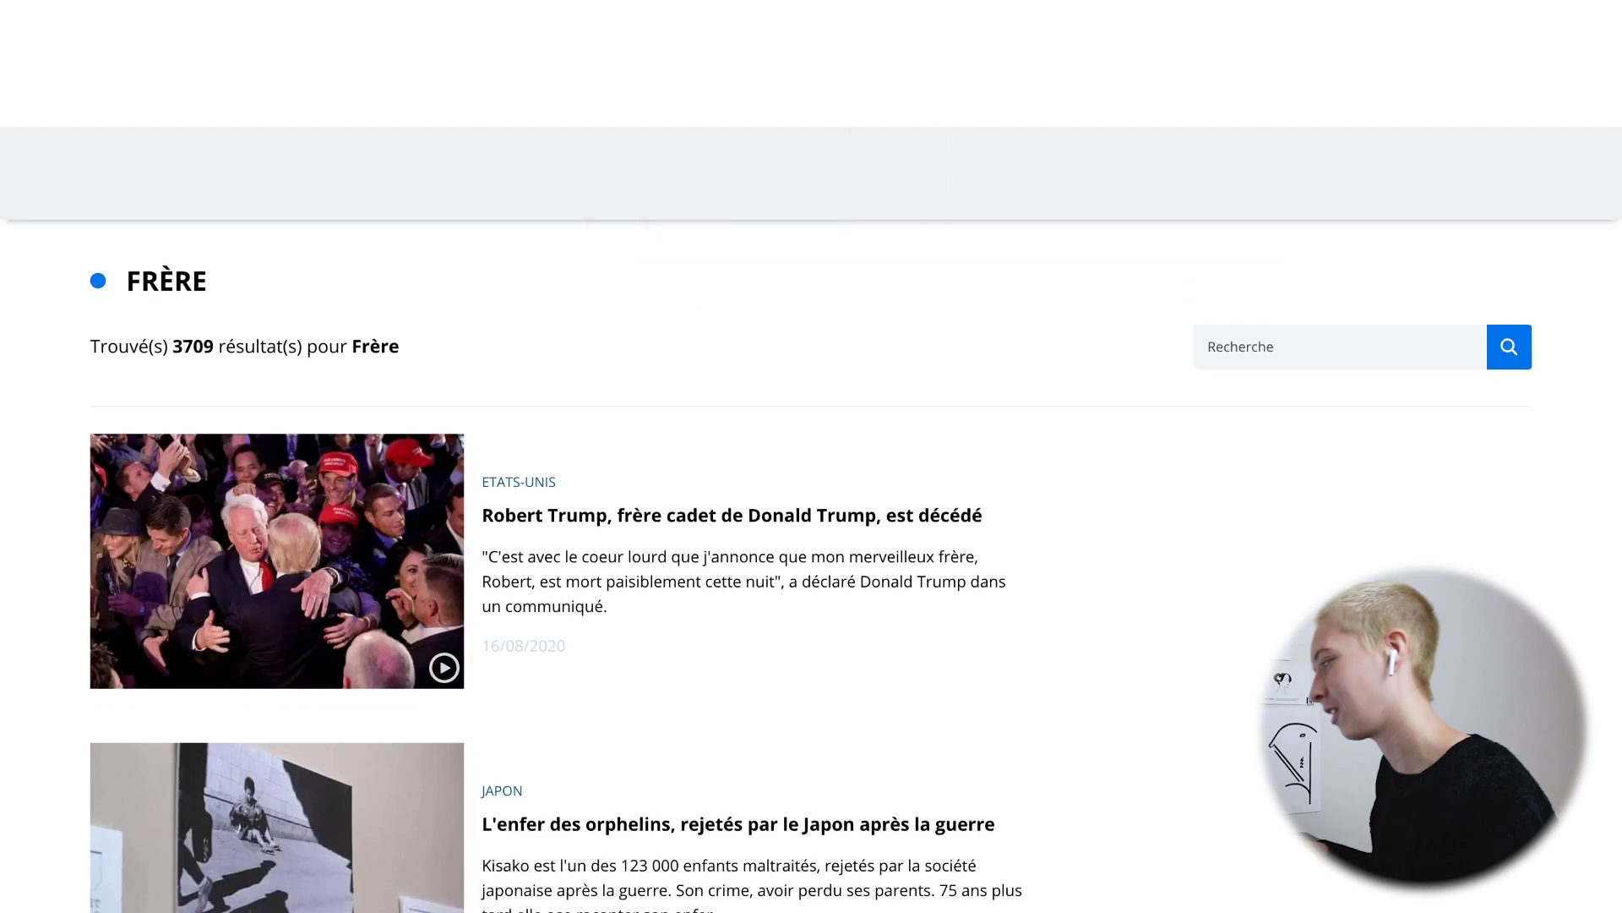
click(531, 517)
scroll(530, 528, down, 4)
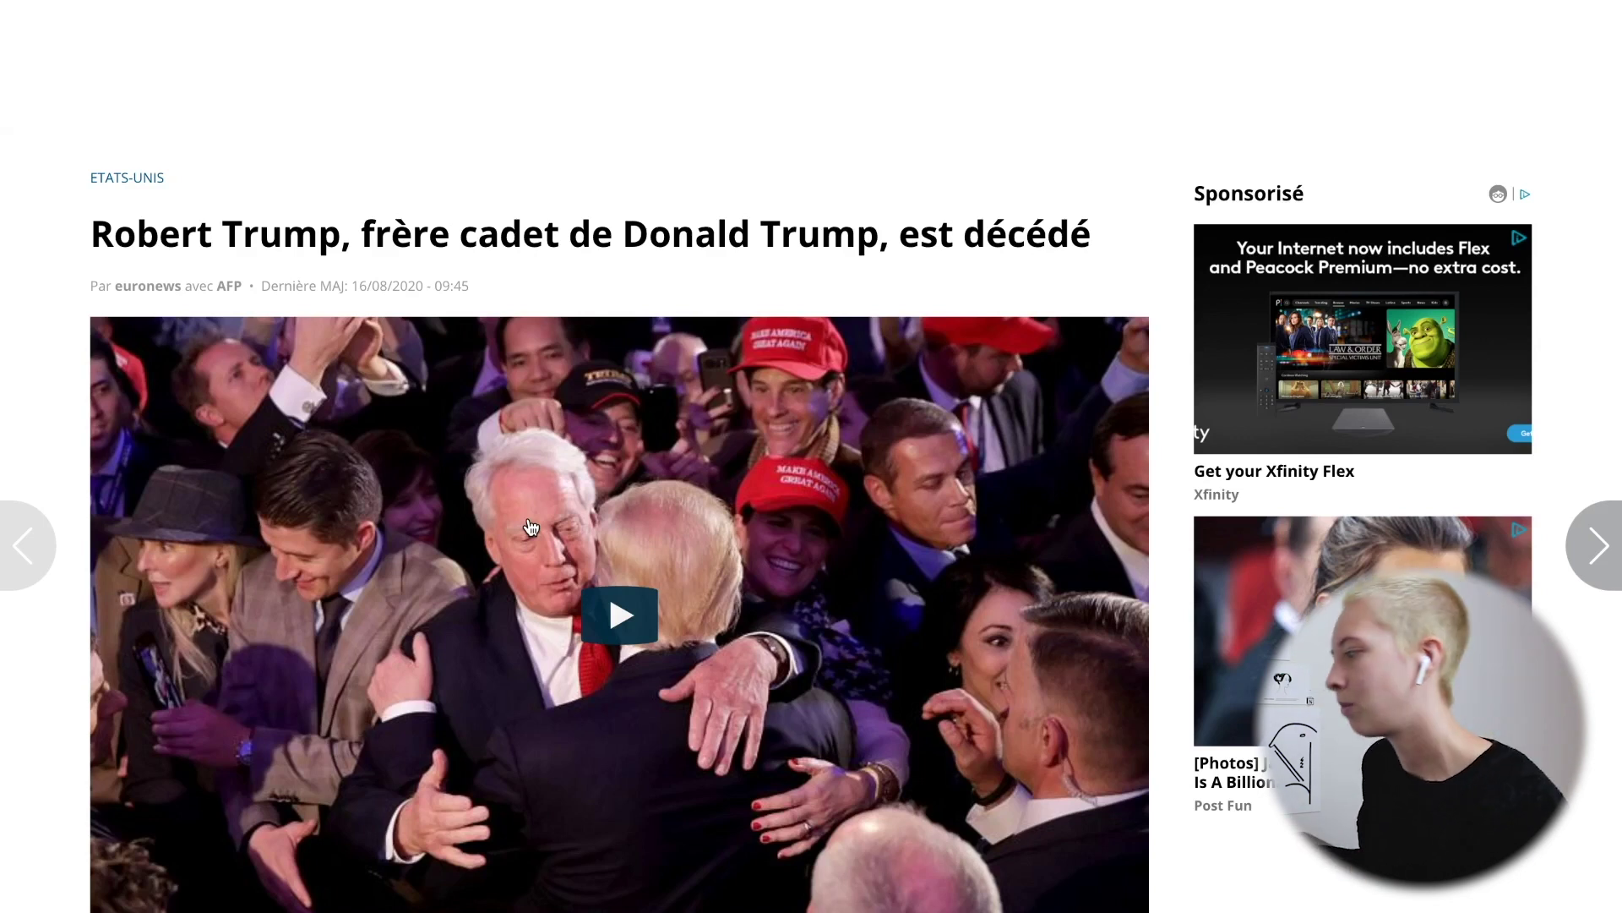
scroll(490, 617, down, 6)
scroll(491, 617, down, 1)
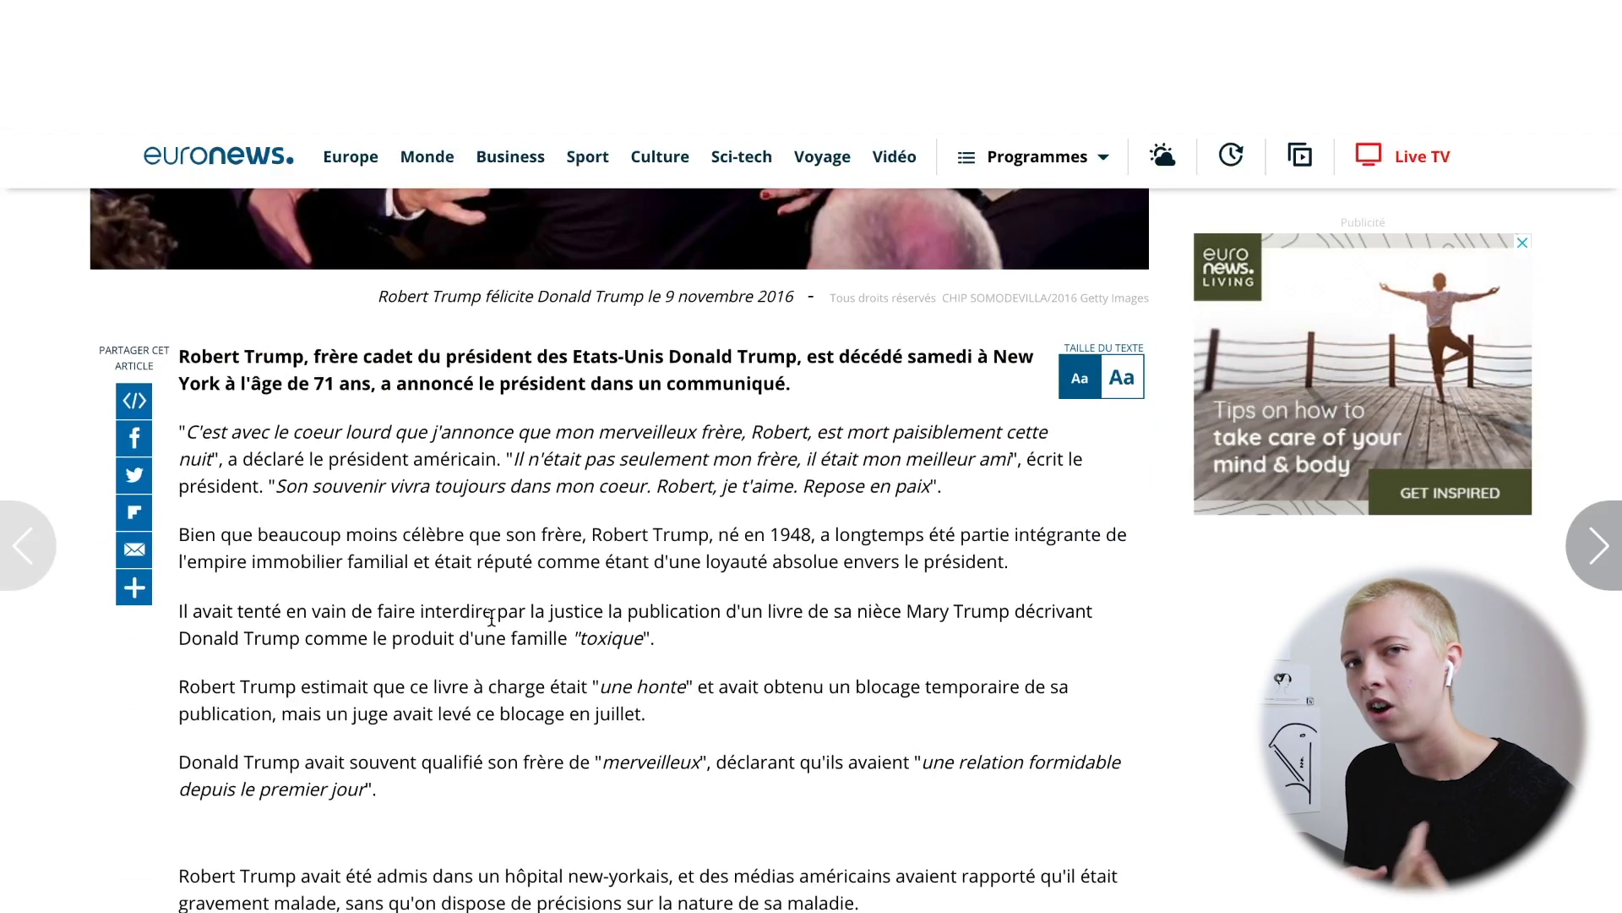
Save the Euronews article page to the Sentences database with the Notion web clipper.
scroll(1069, 323, up, 7)
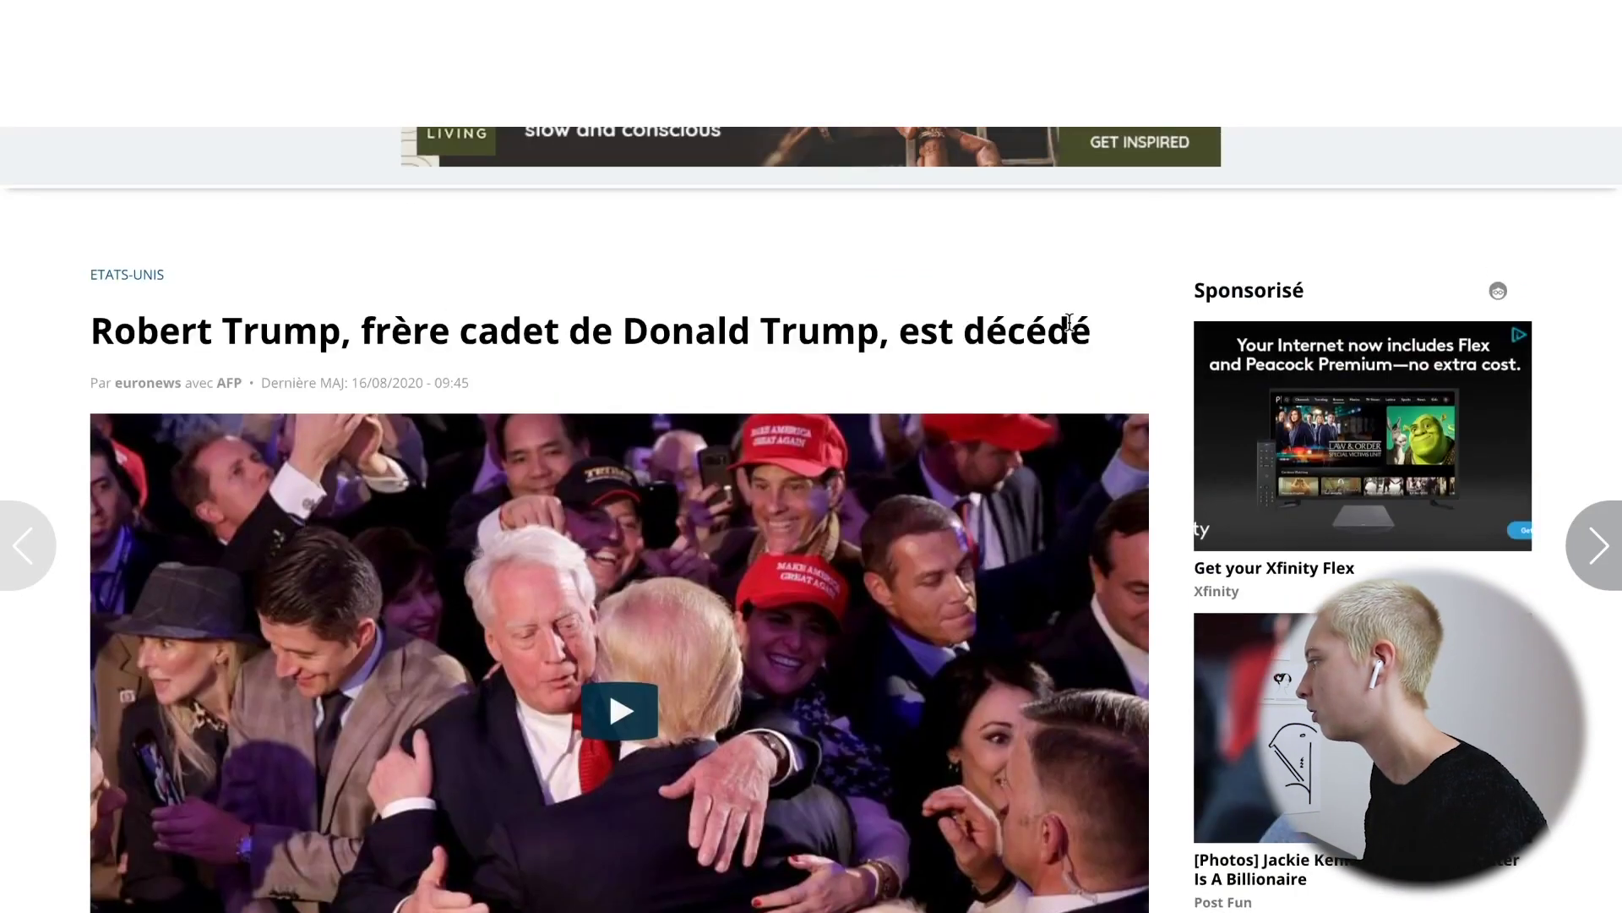
scroll(1069, 322, up, 3)
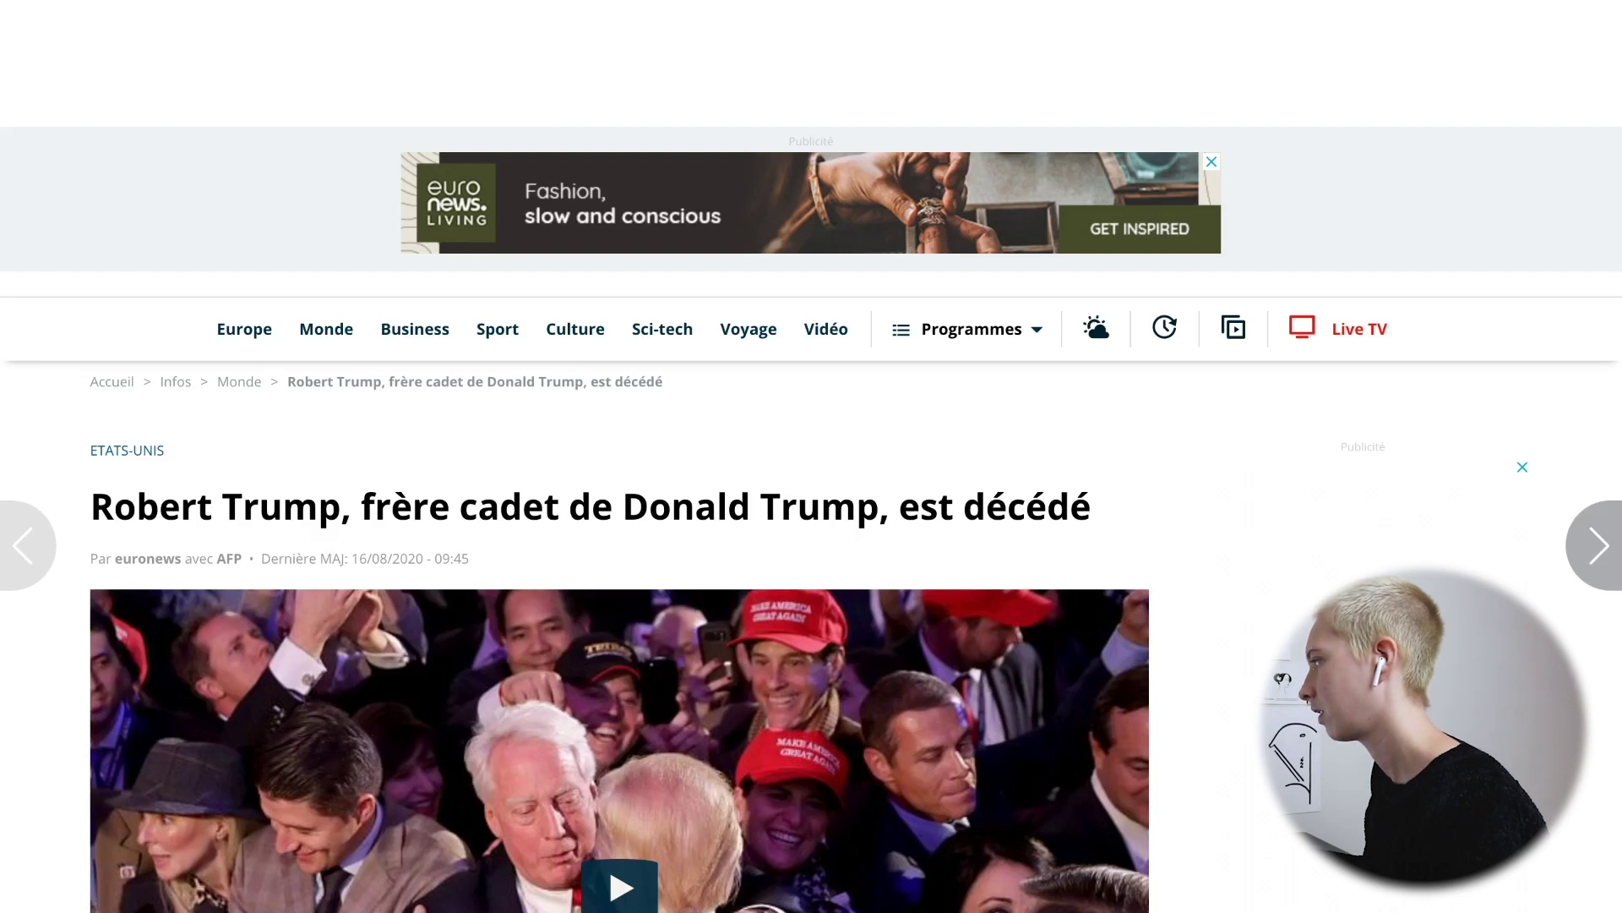
click(985, 125)
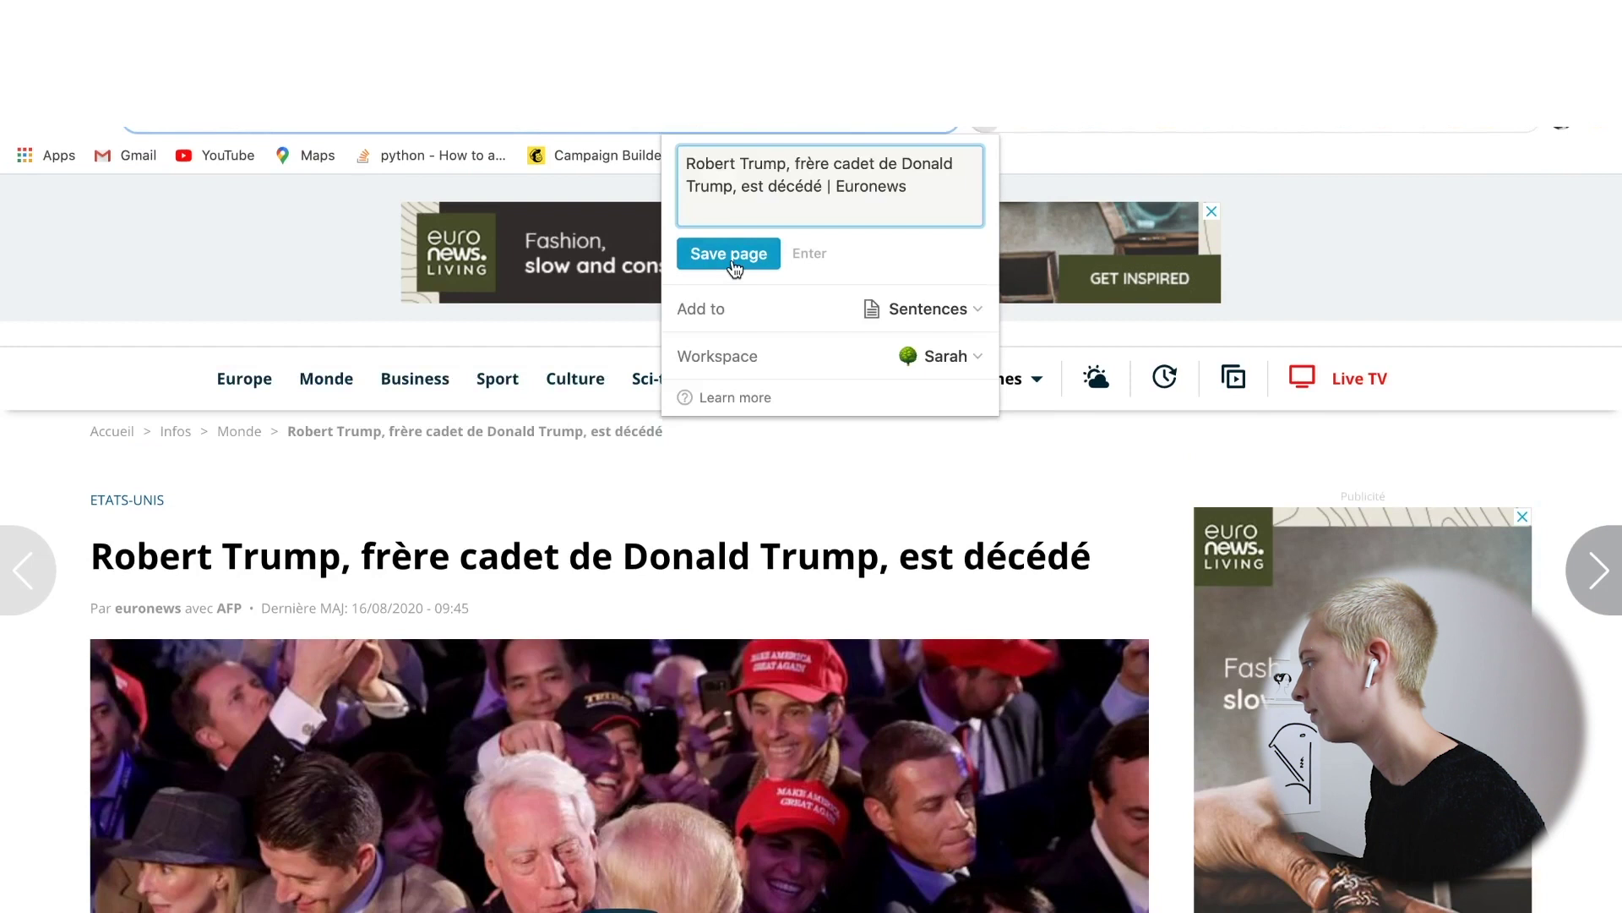
click(730, 259)
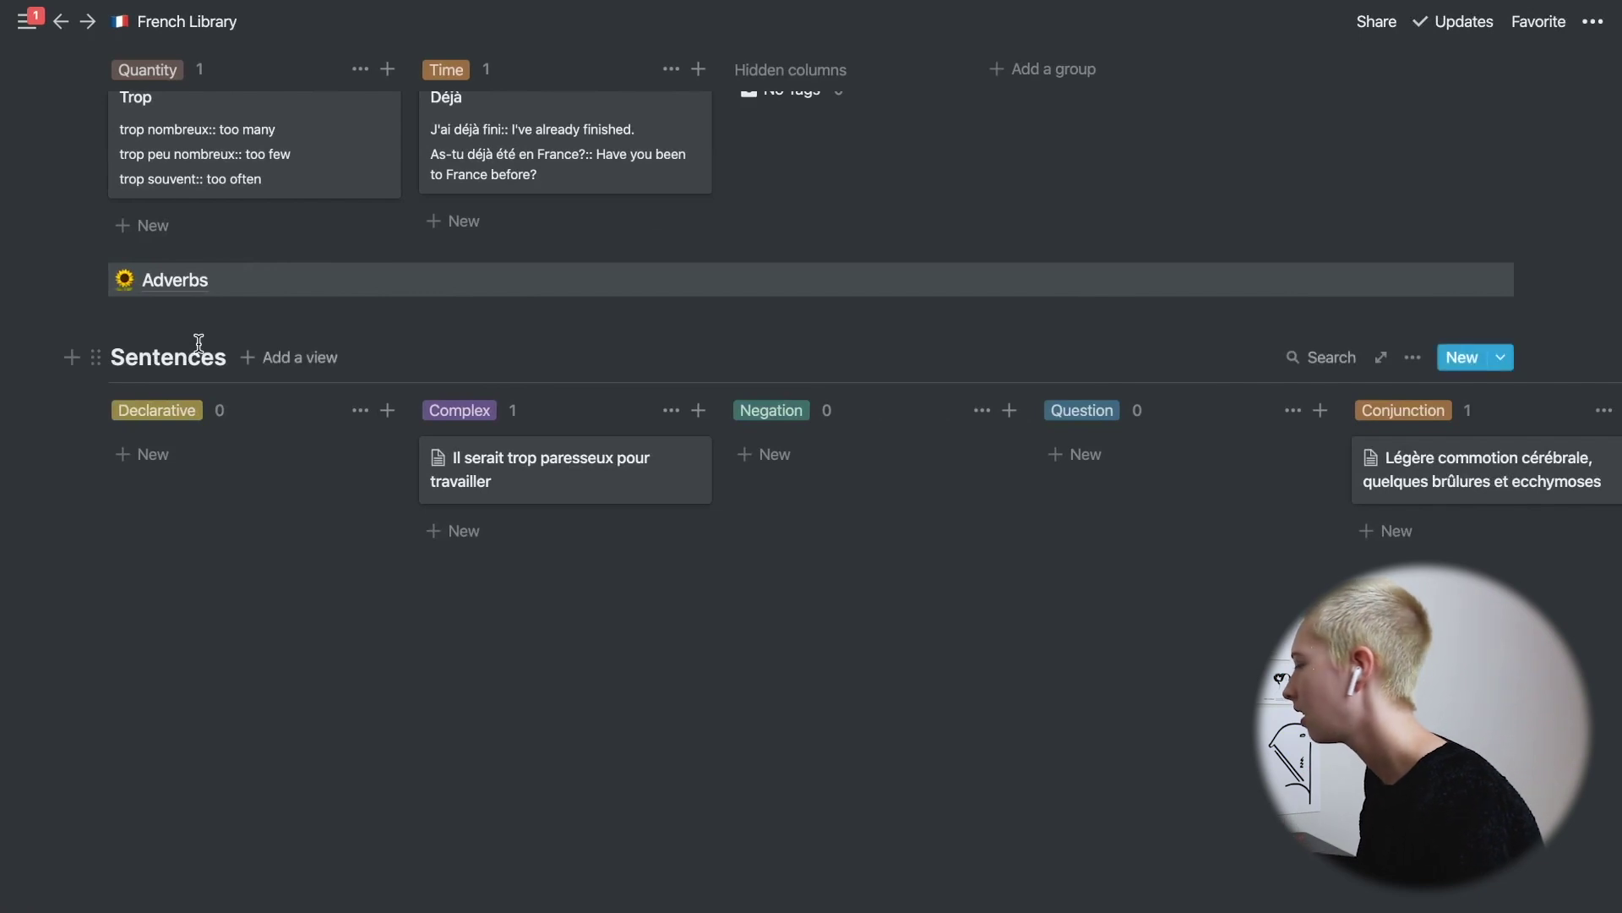
In Notion's Sentences board, open the clipped article from the hidden No Tag group and delete all its body content.
scroll(733, 489, right, 15)
scroll(733, 489, right, 10)
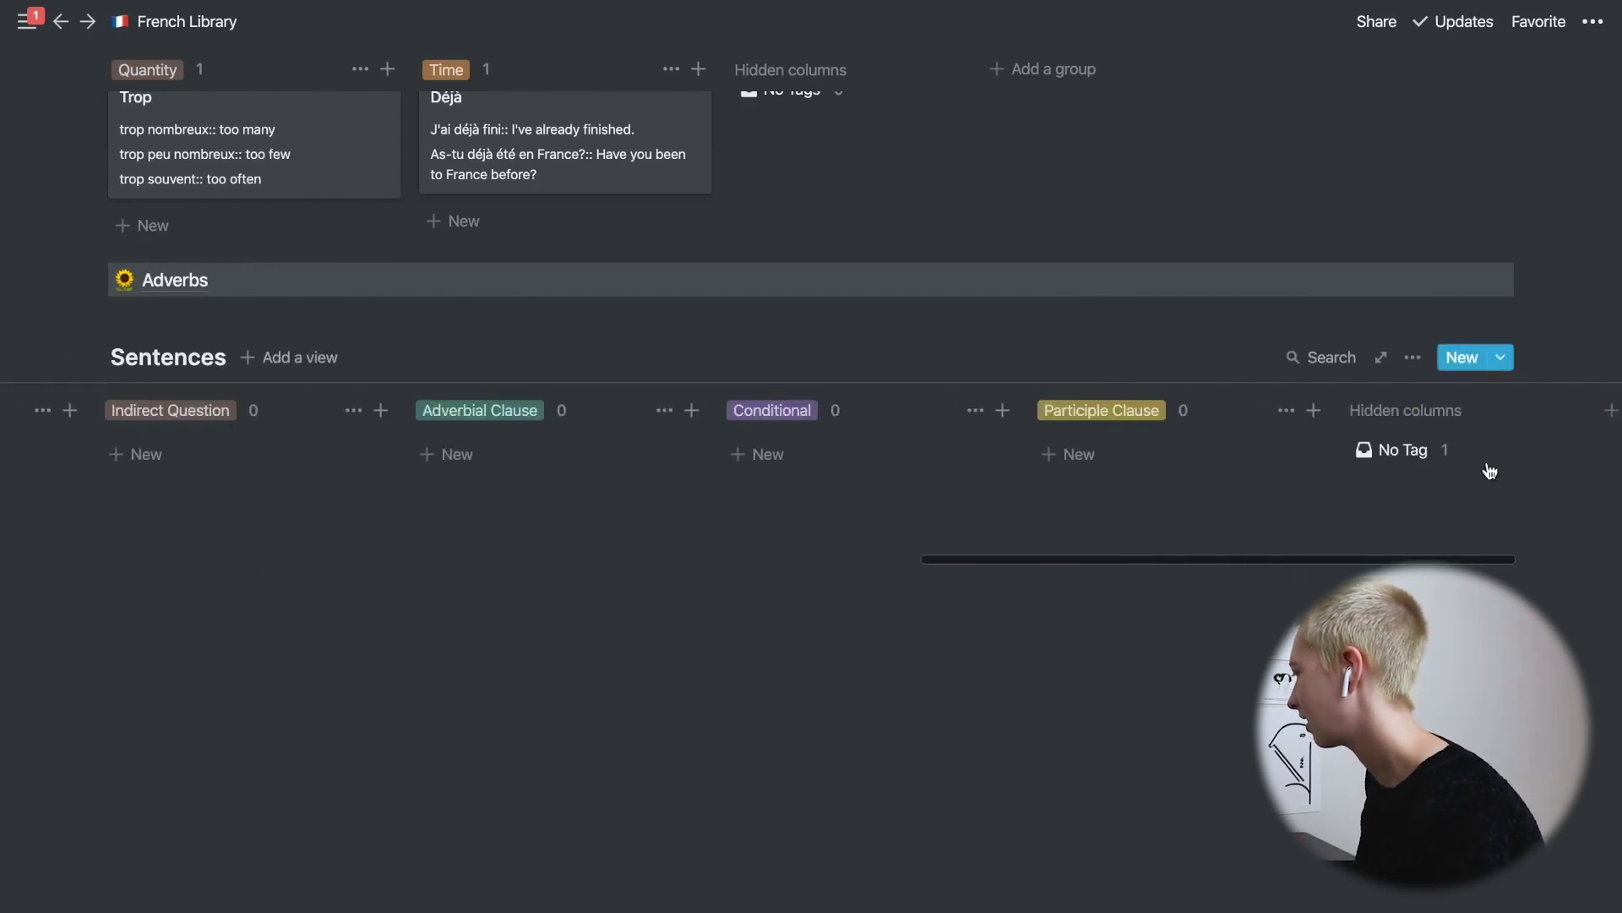
click(1419, 452)
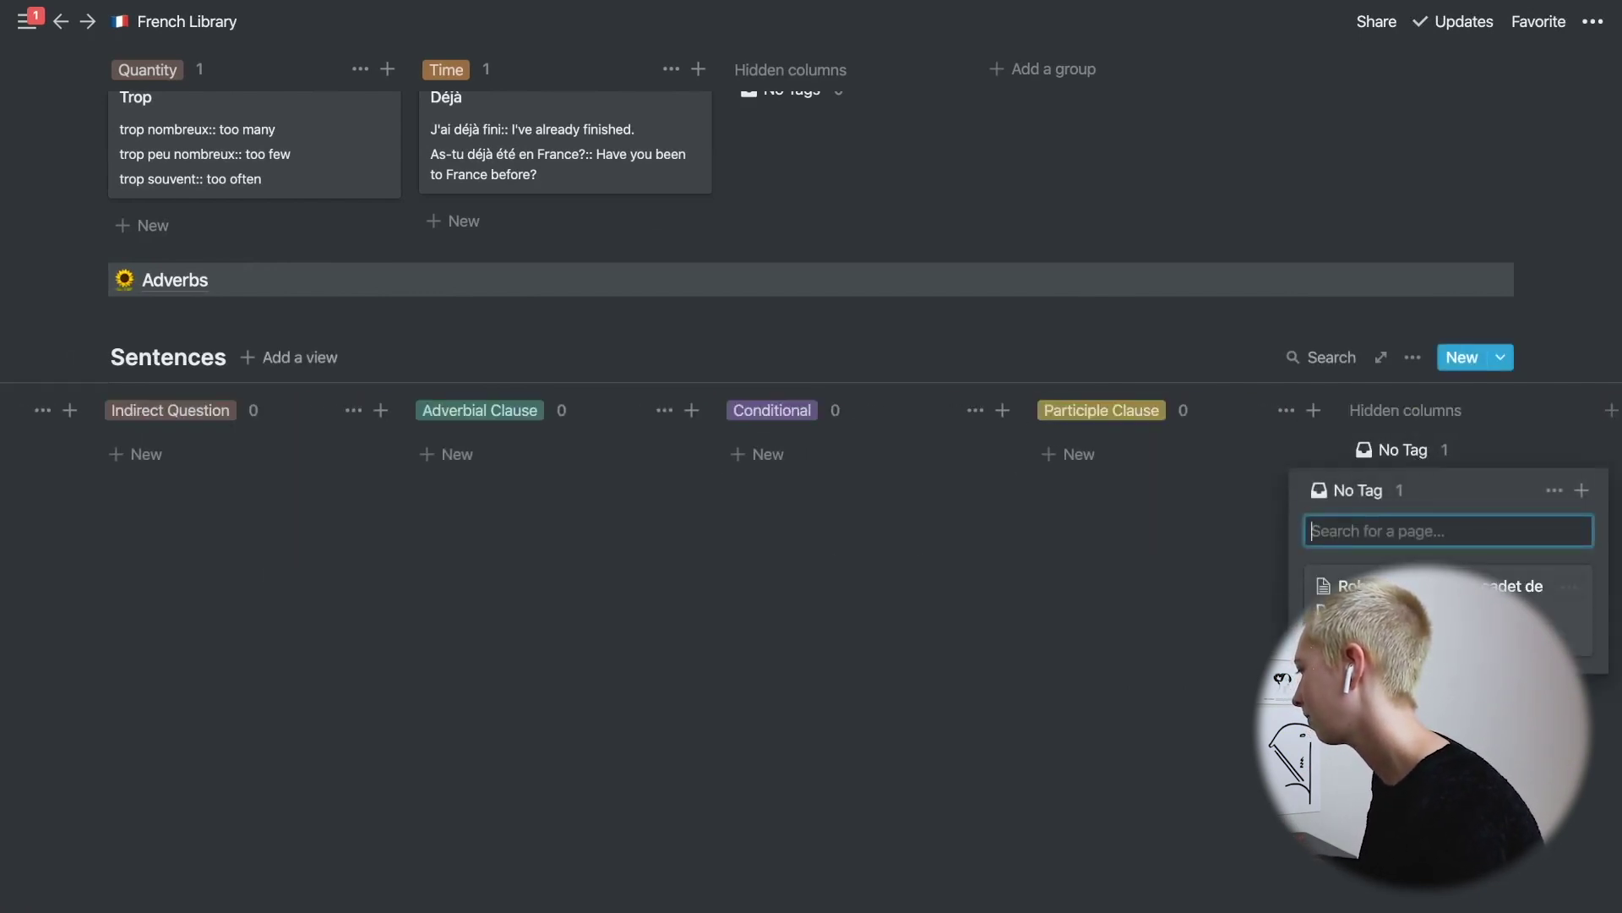
click(1436, 585)
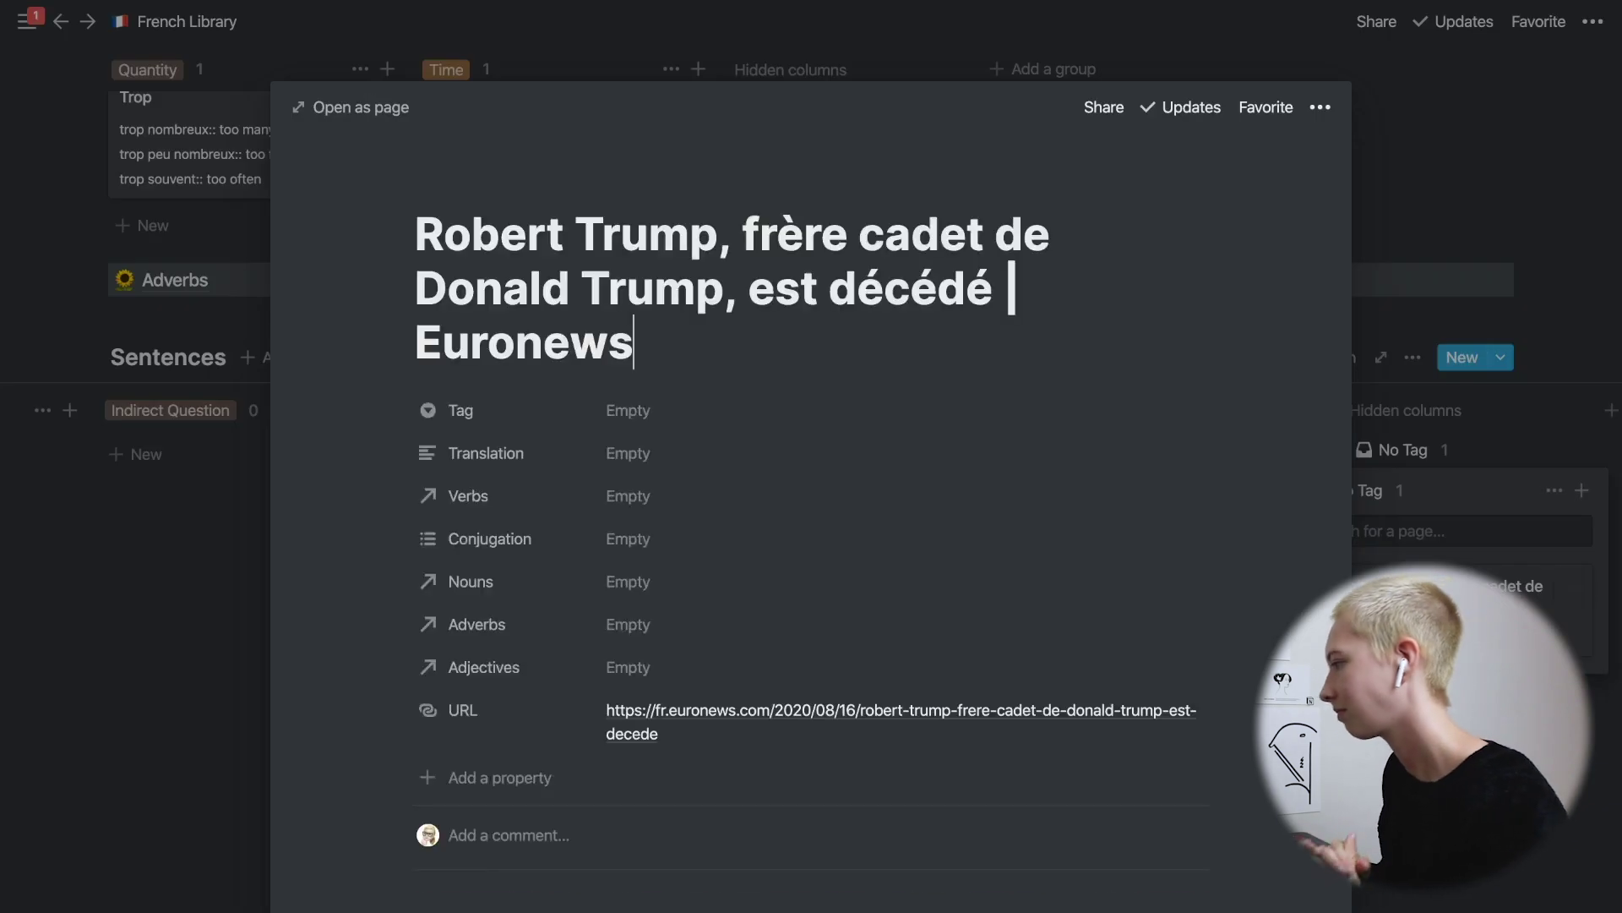
scroll(388, 711, down, 8)
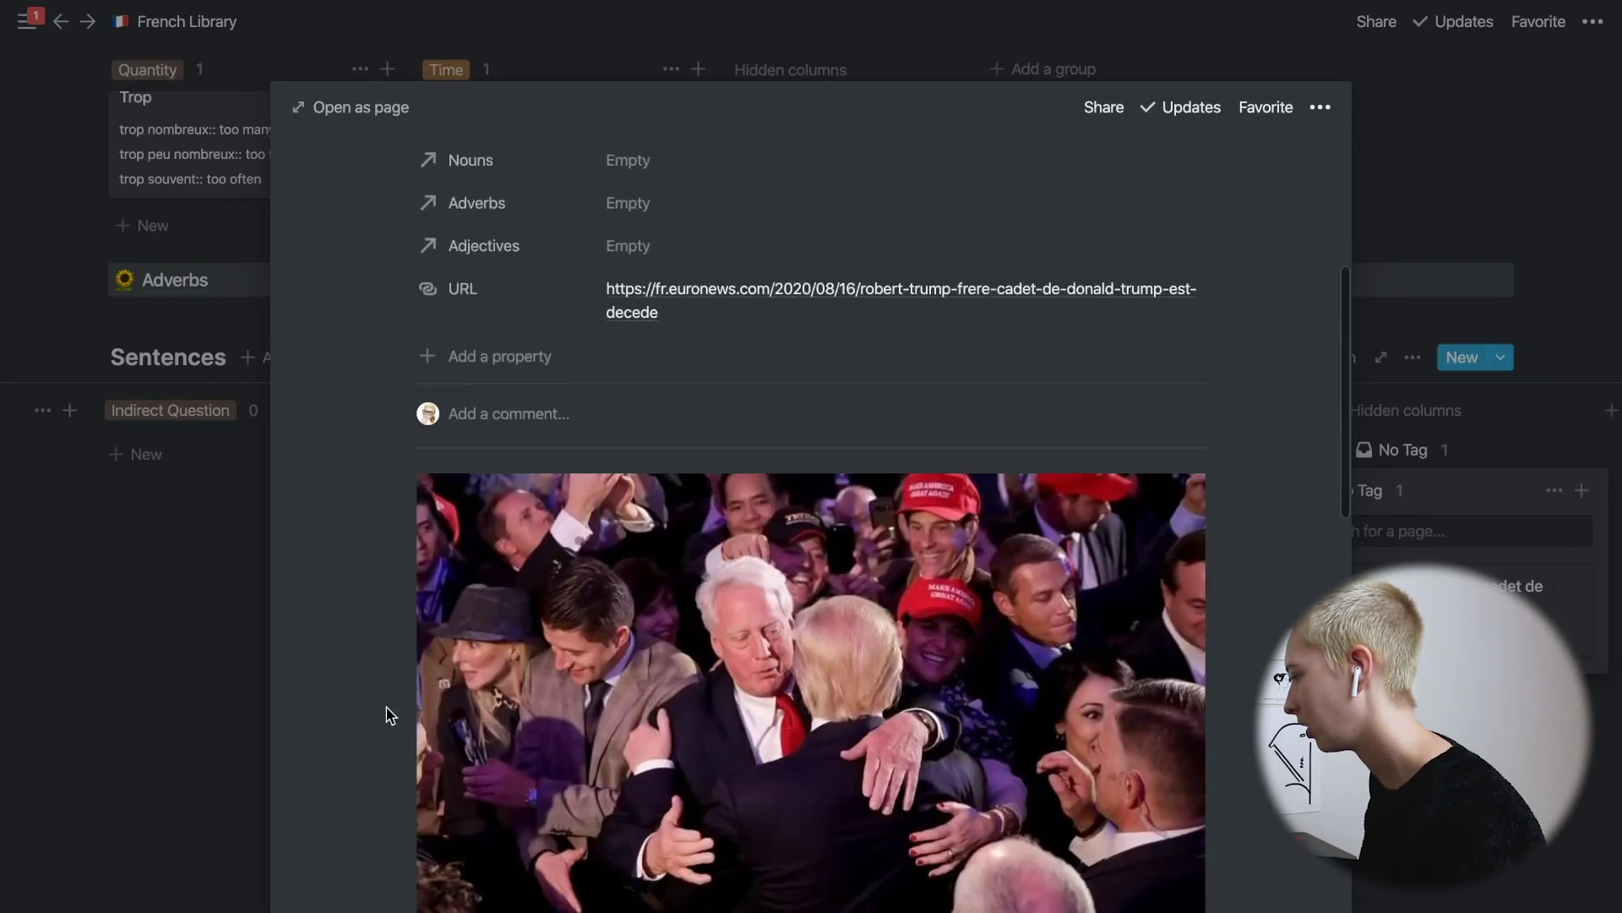
drag(814, 887, 927, 836)
key(BackSpace)
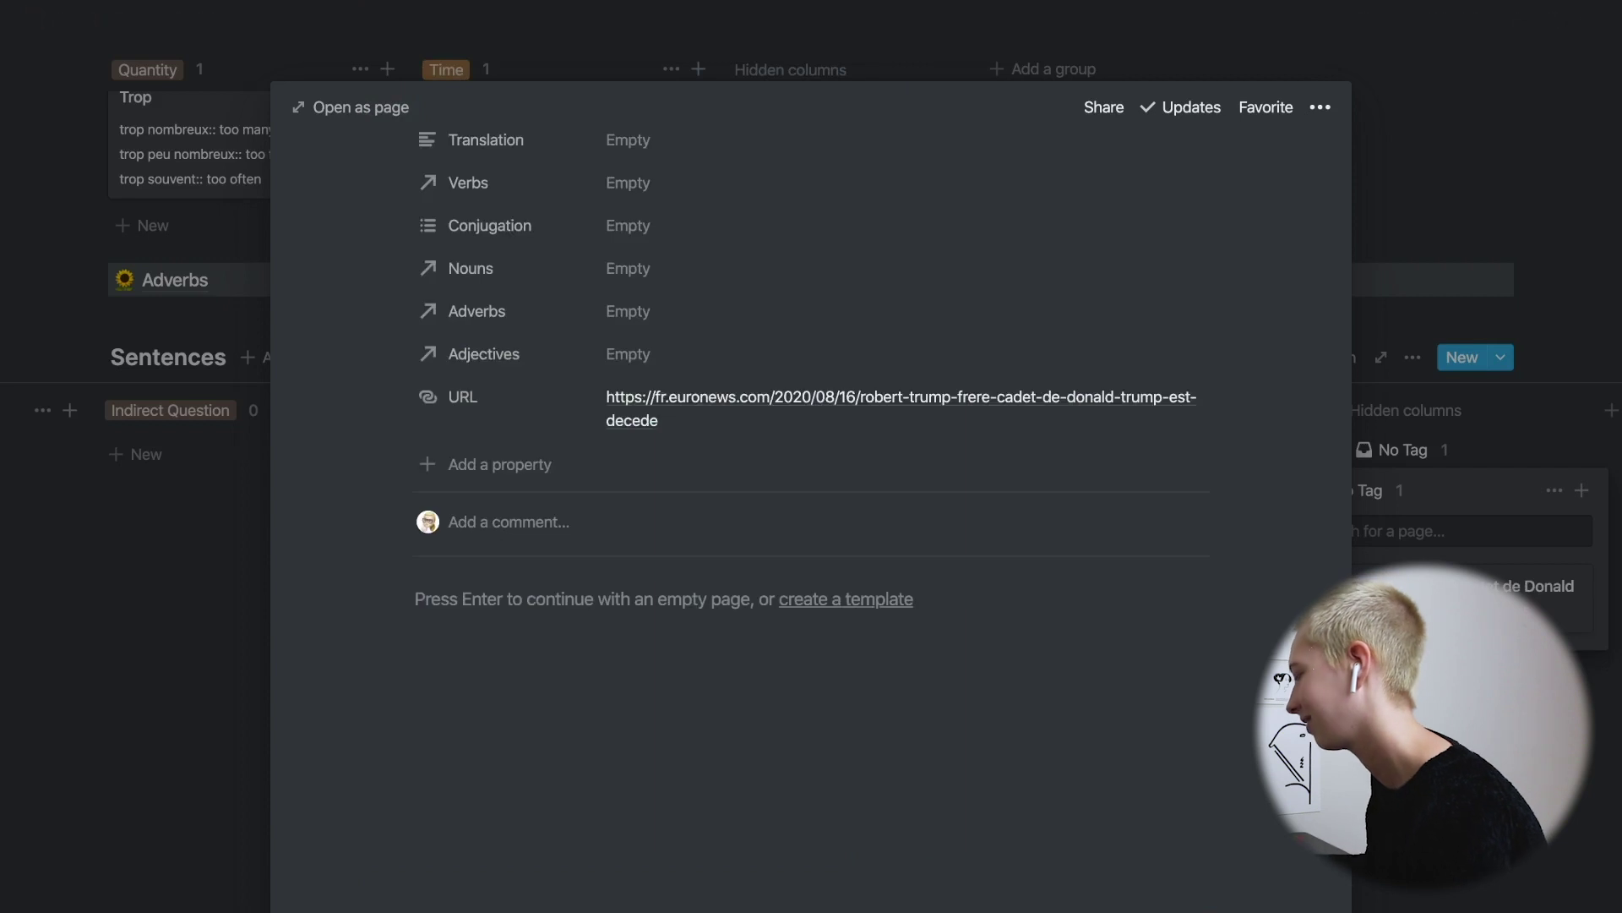
Remove "| Euronews" from the page title, tag the sentence as Declarative, and close the page.
scroll(918, 683, up, 4)
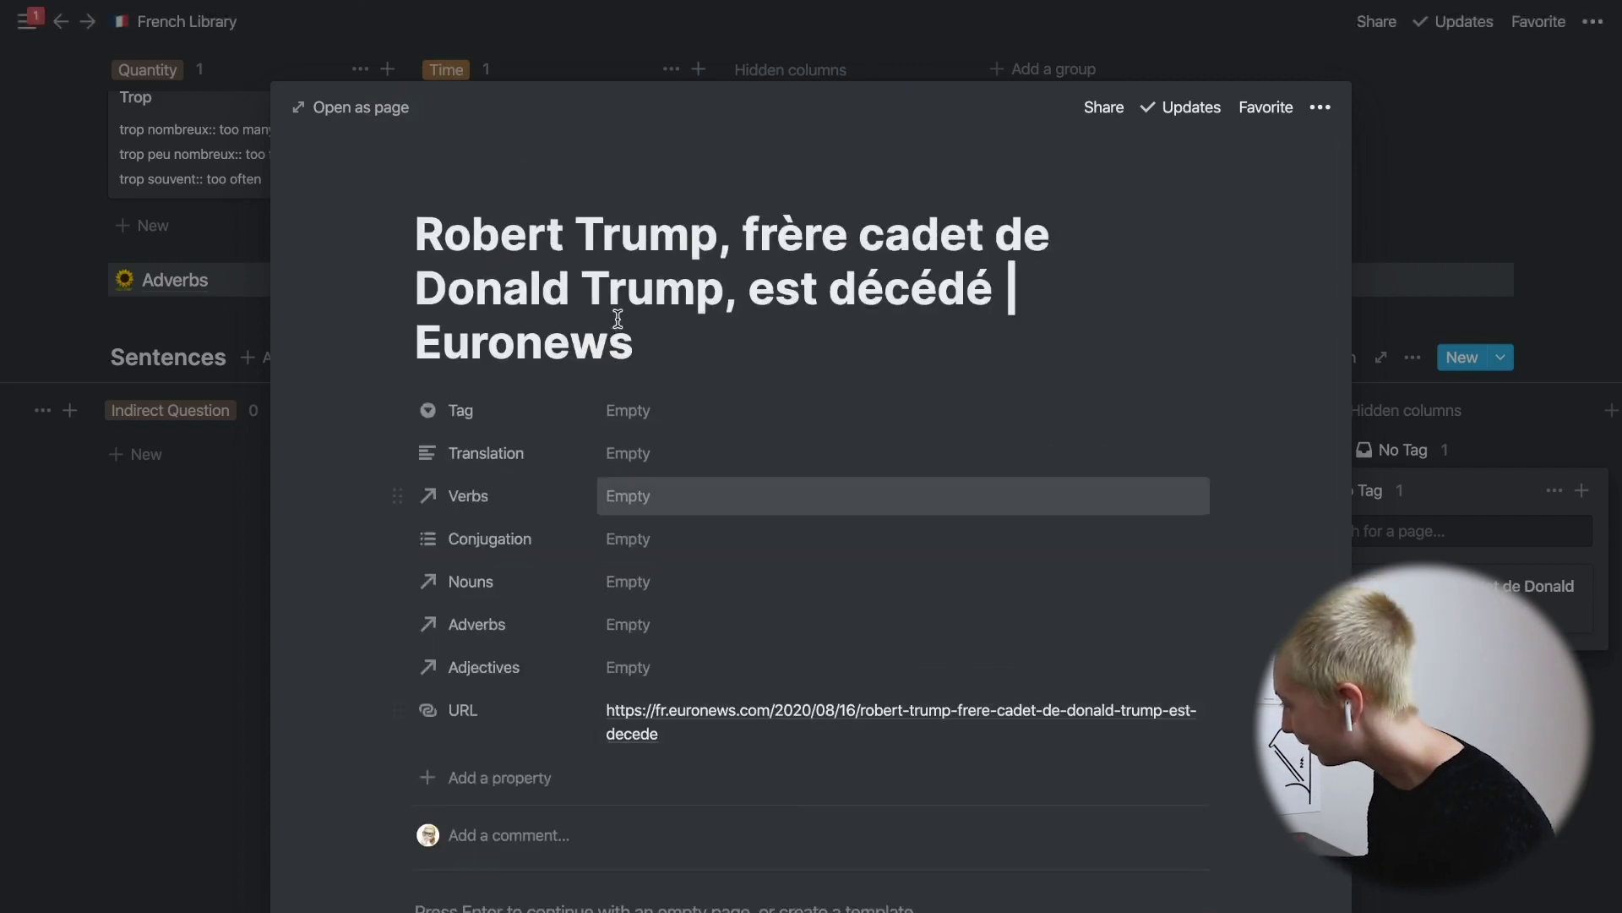
drag(637, 340, 997, 299)
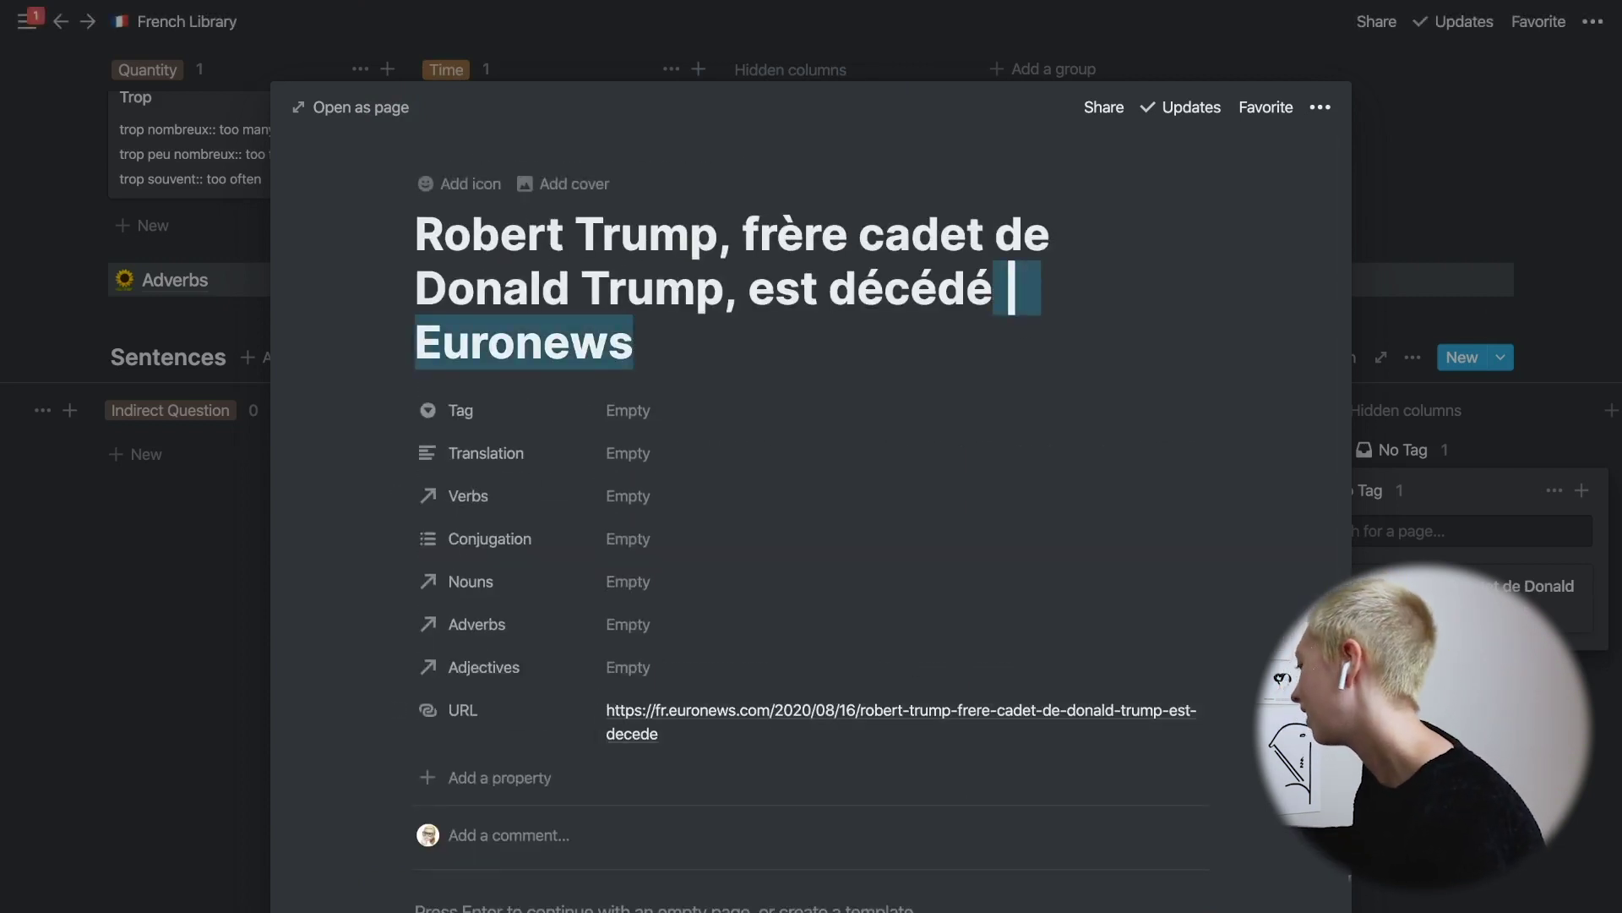
key(BackSpace)
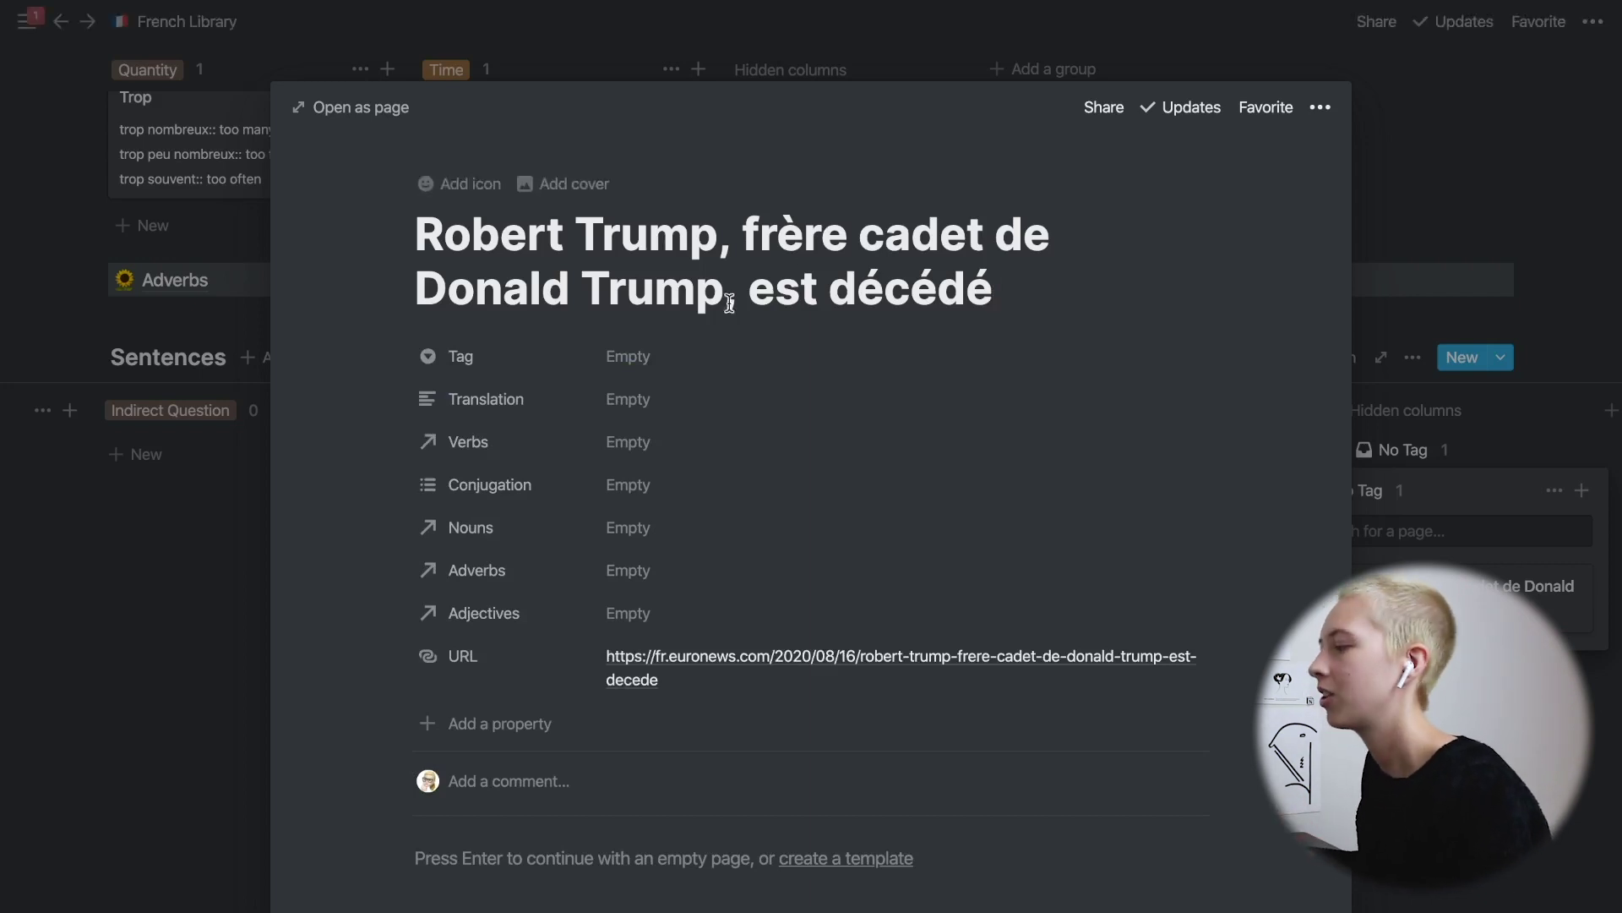
click(642, 355)
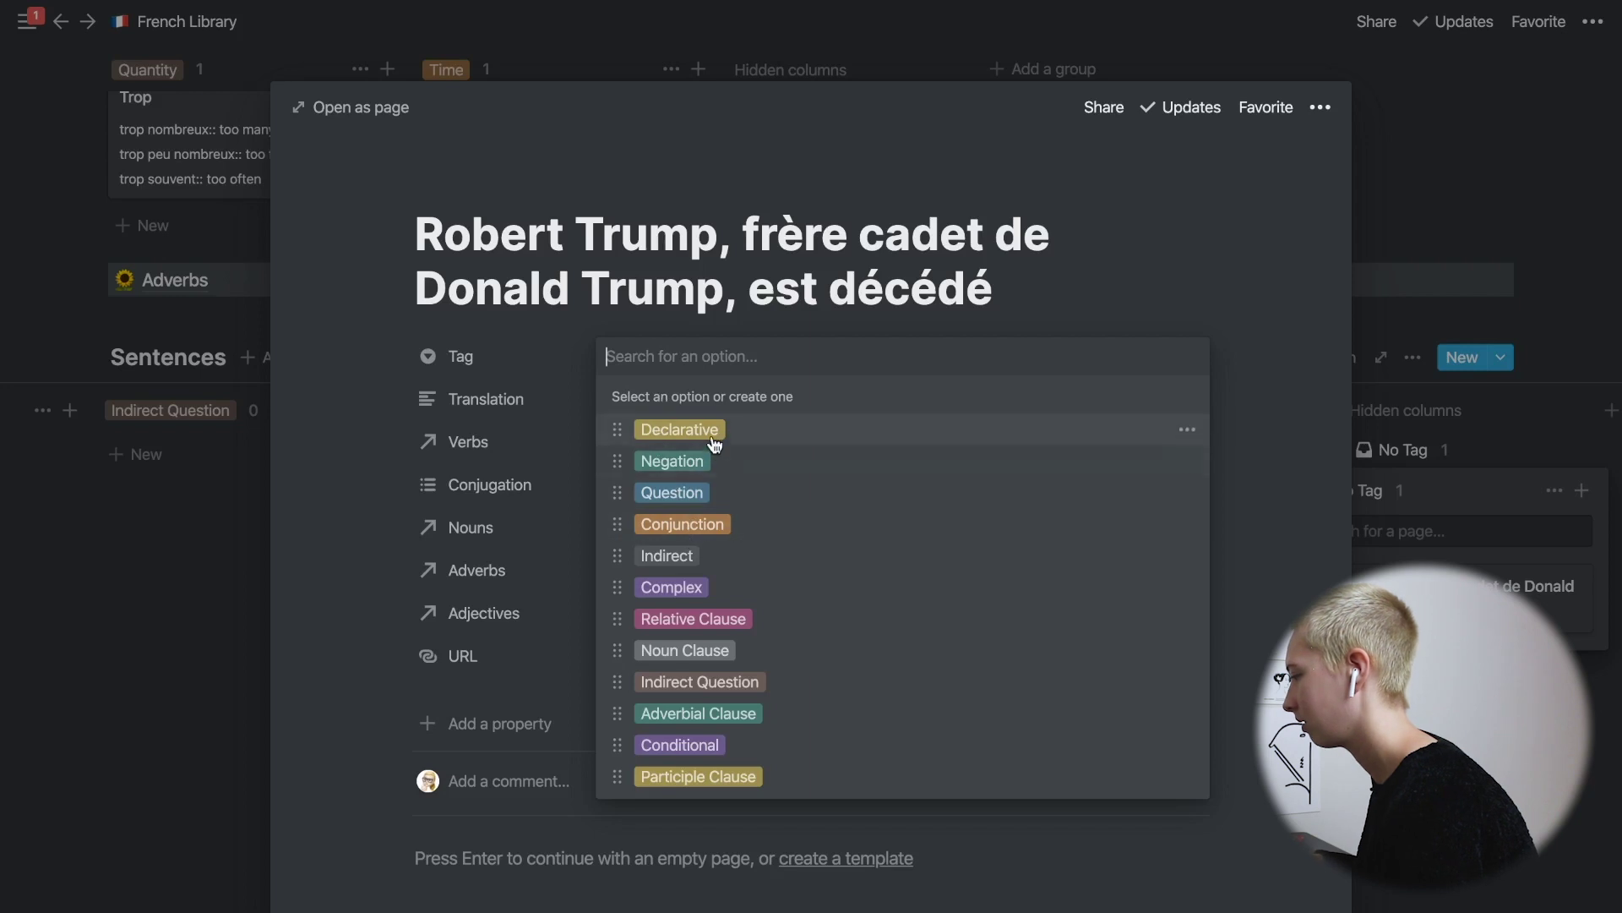
click(716, 433)
click(207, 485)
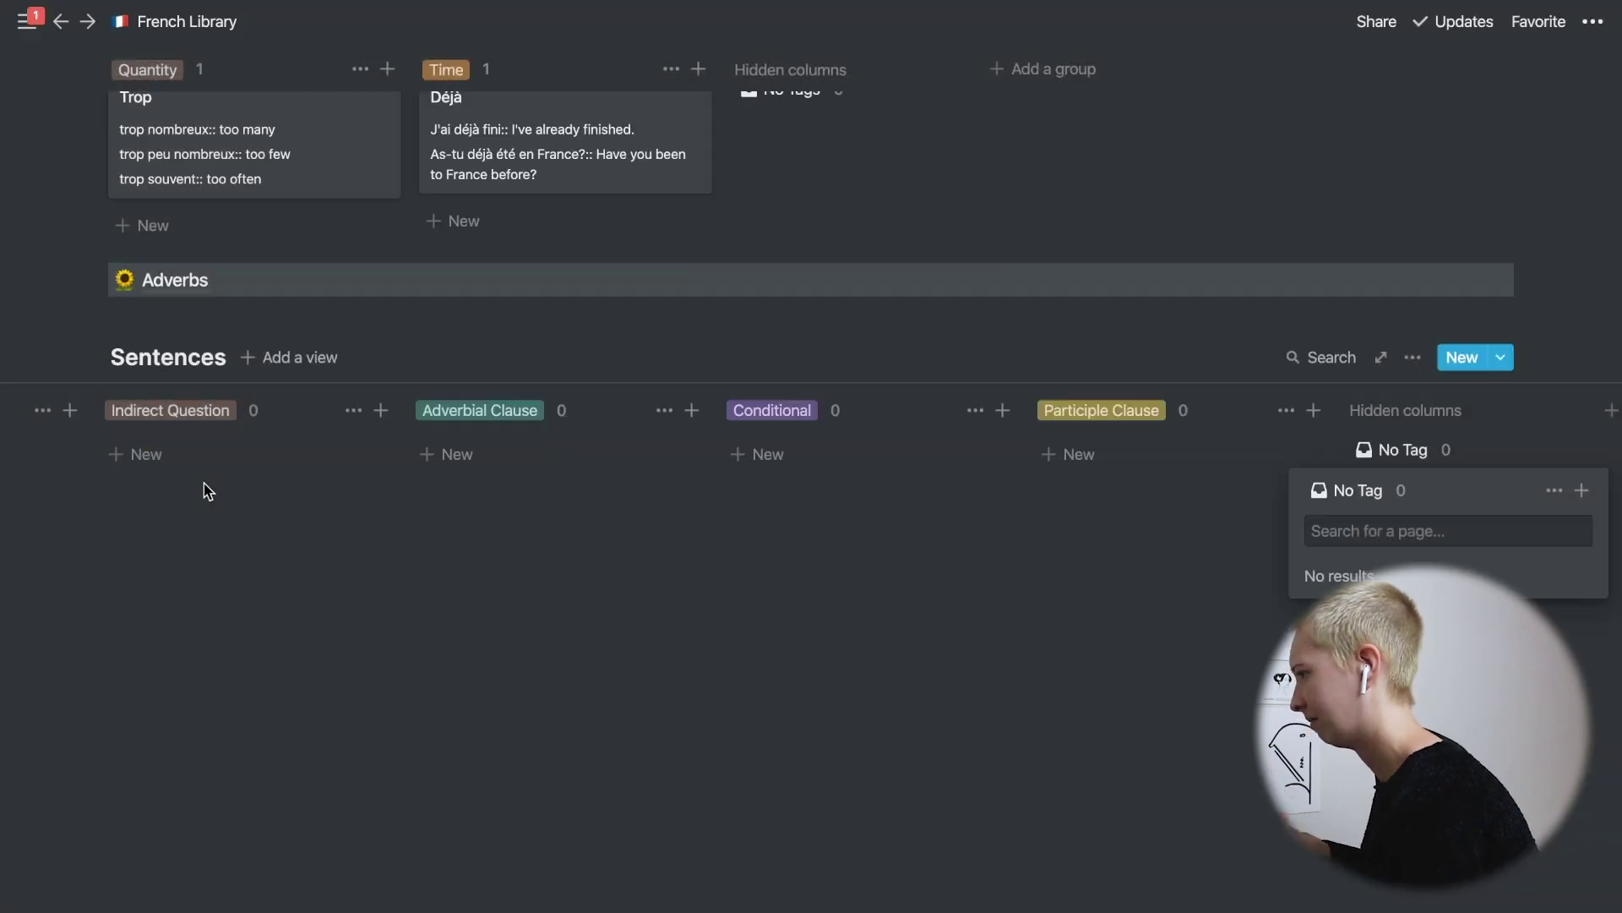
Reopen the sentence card from the Declarative column and link the existing noun Frère in its Nouns relation.
click(287, 480)
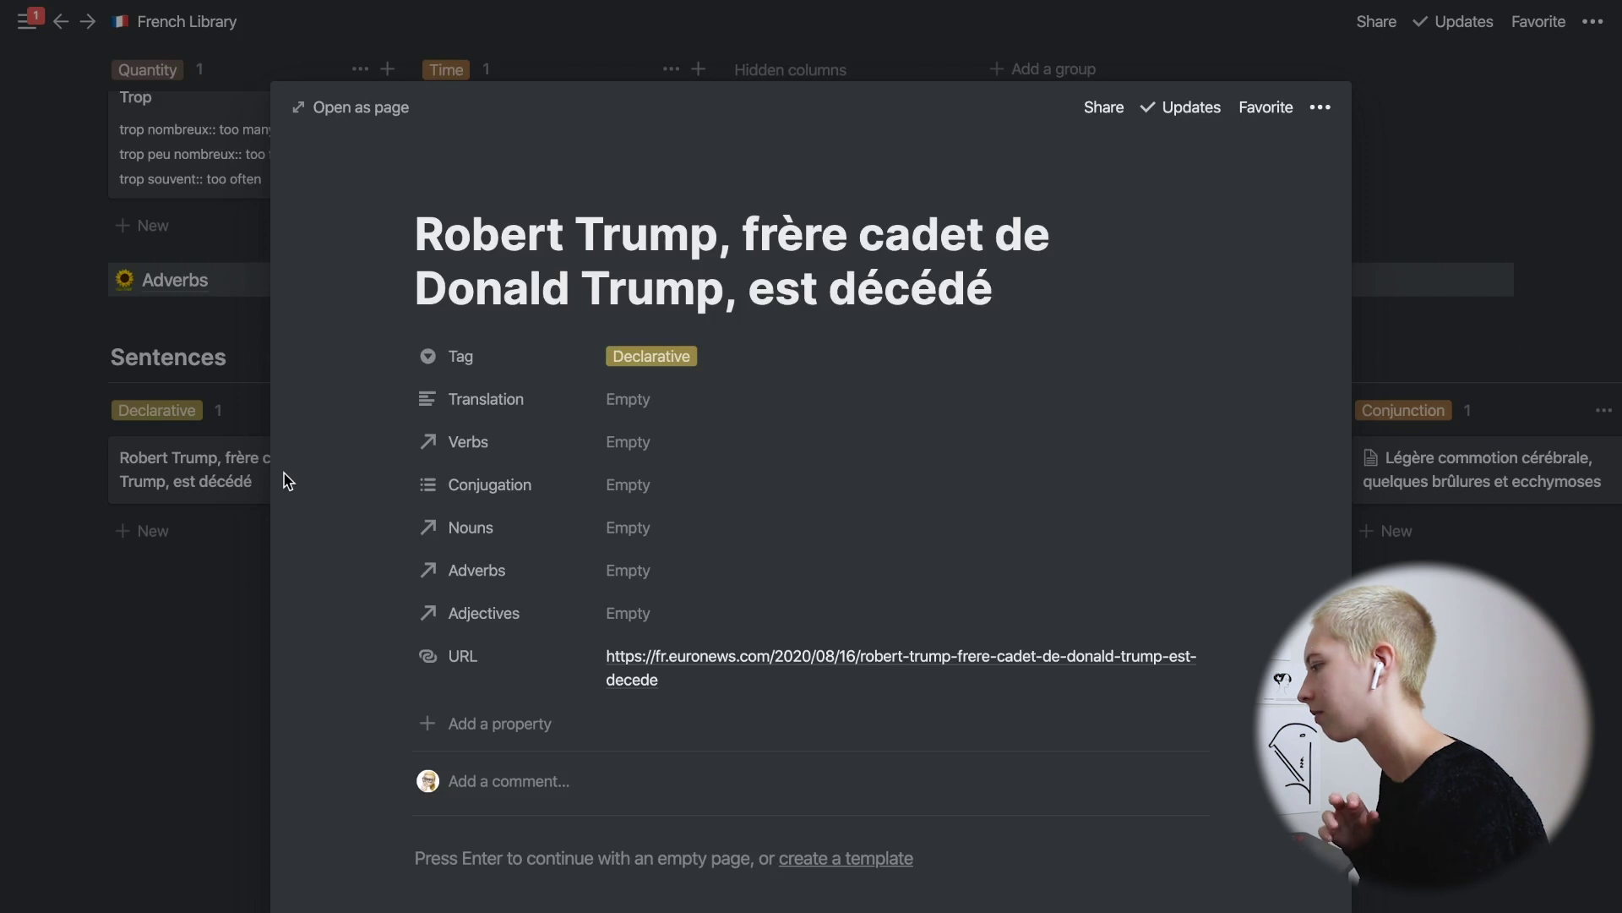
click(682, 446)
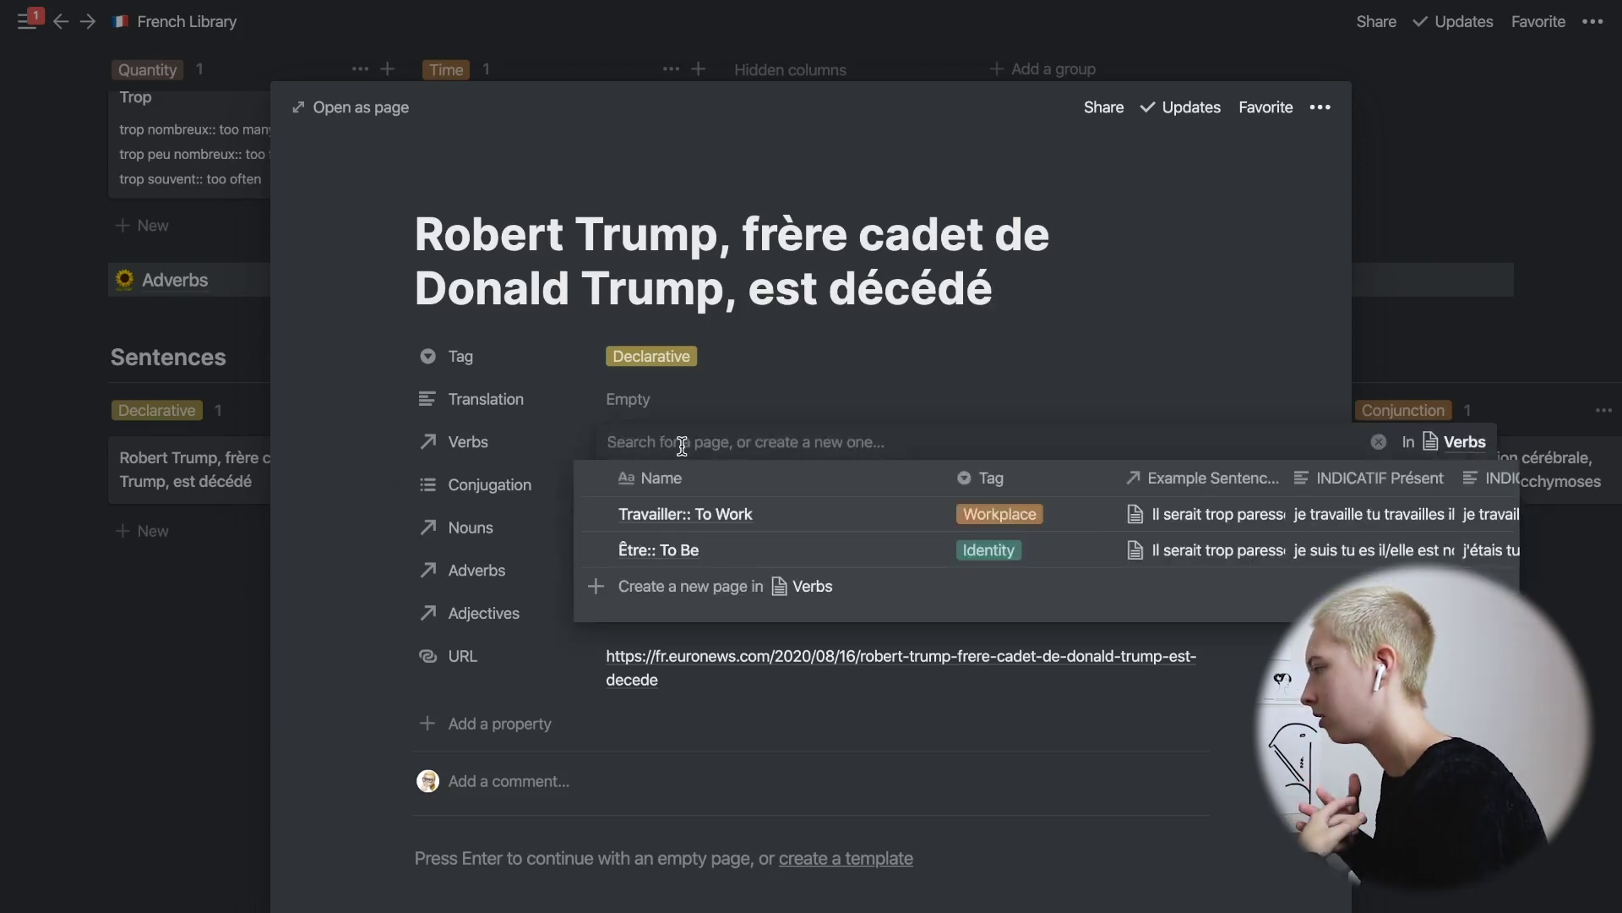
click(357, 443)
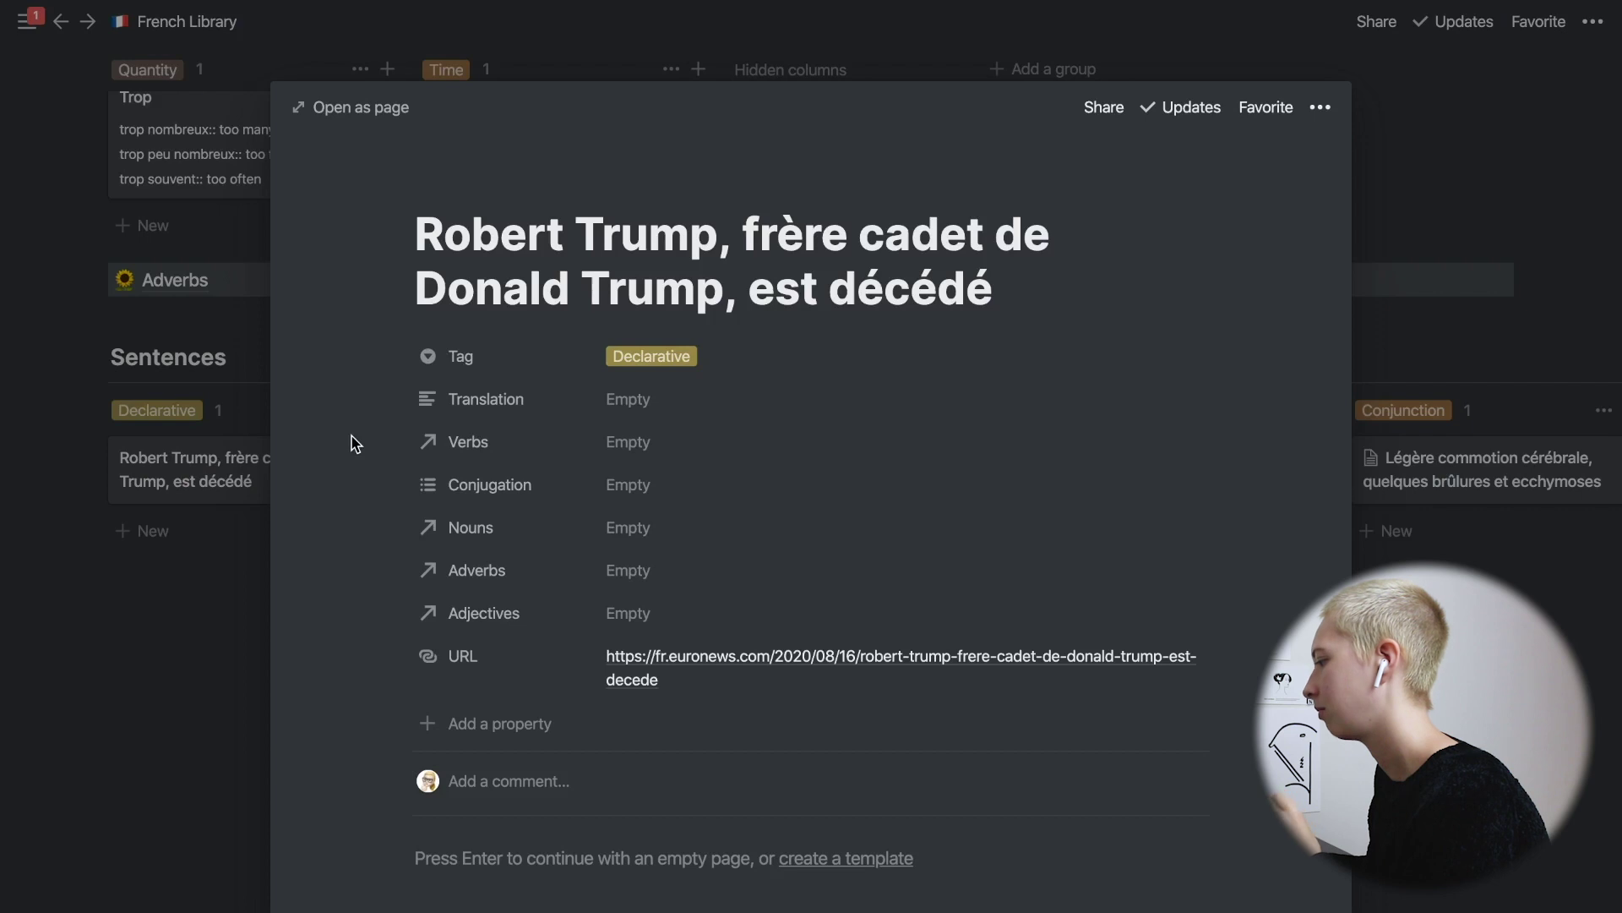
drag(748, 241, 822, 241)
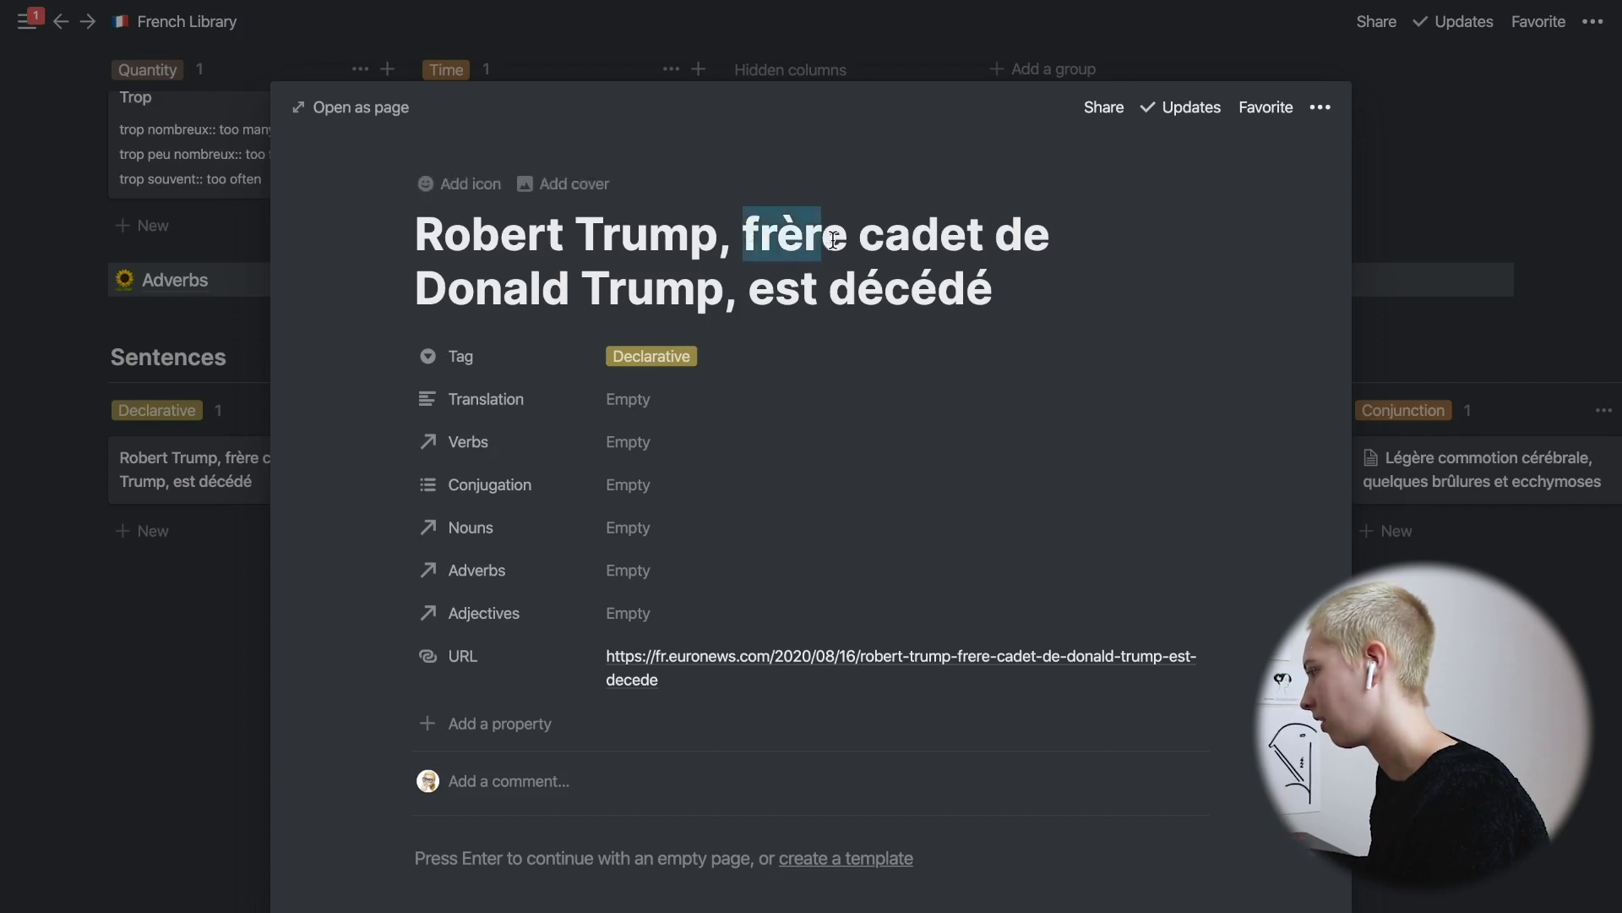
click(631, 530)
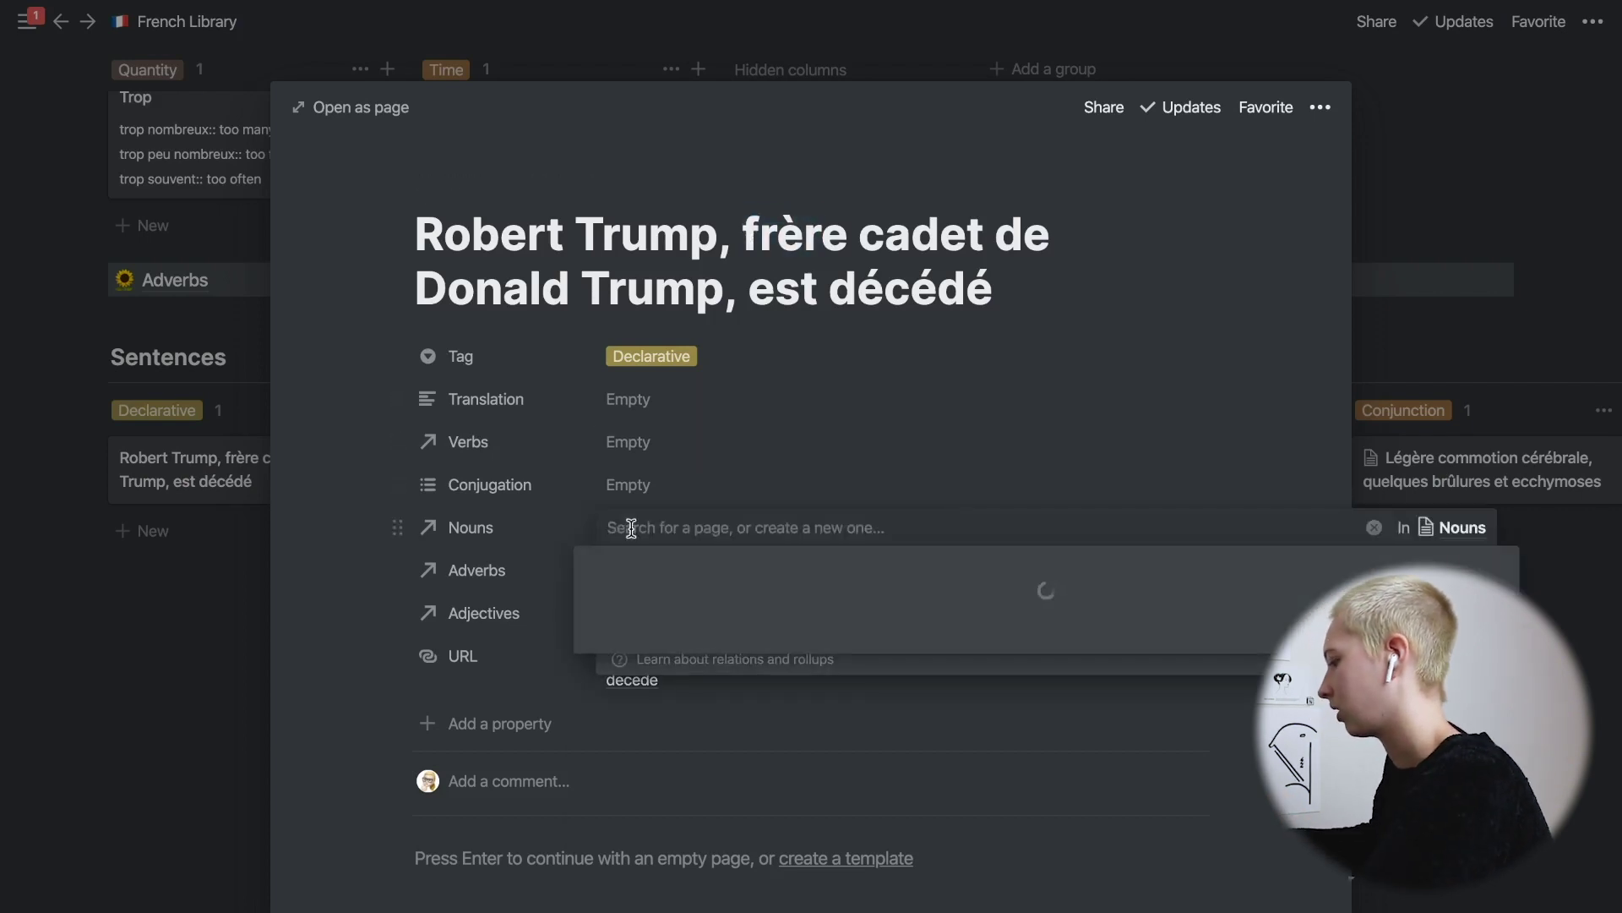
text(Fre)
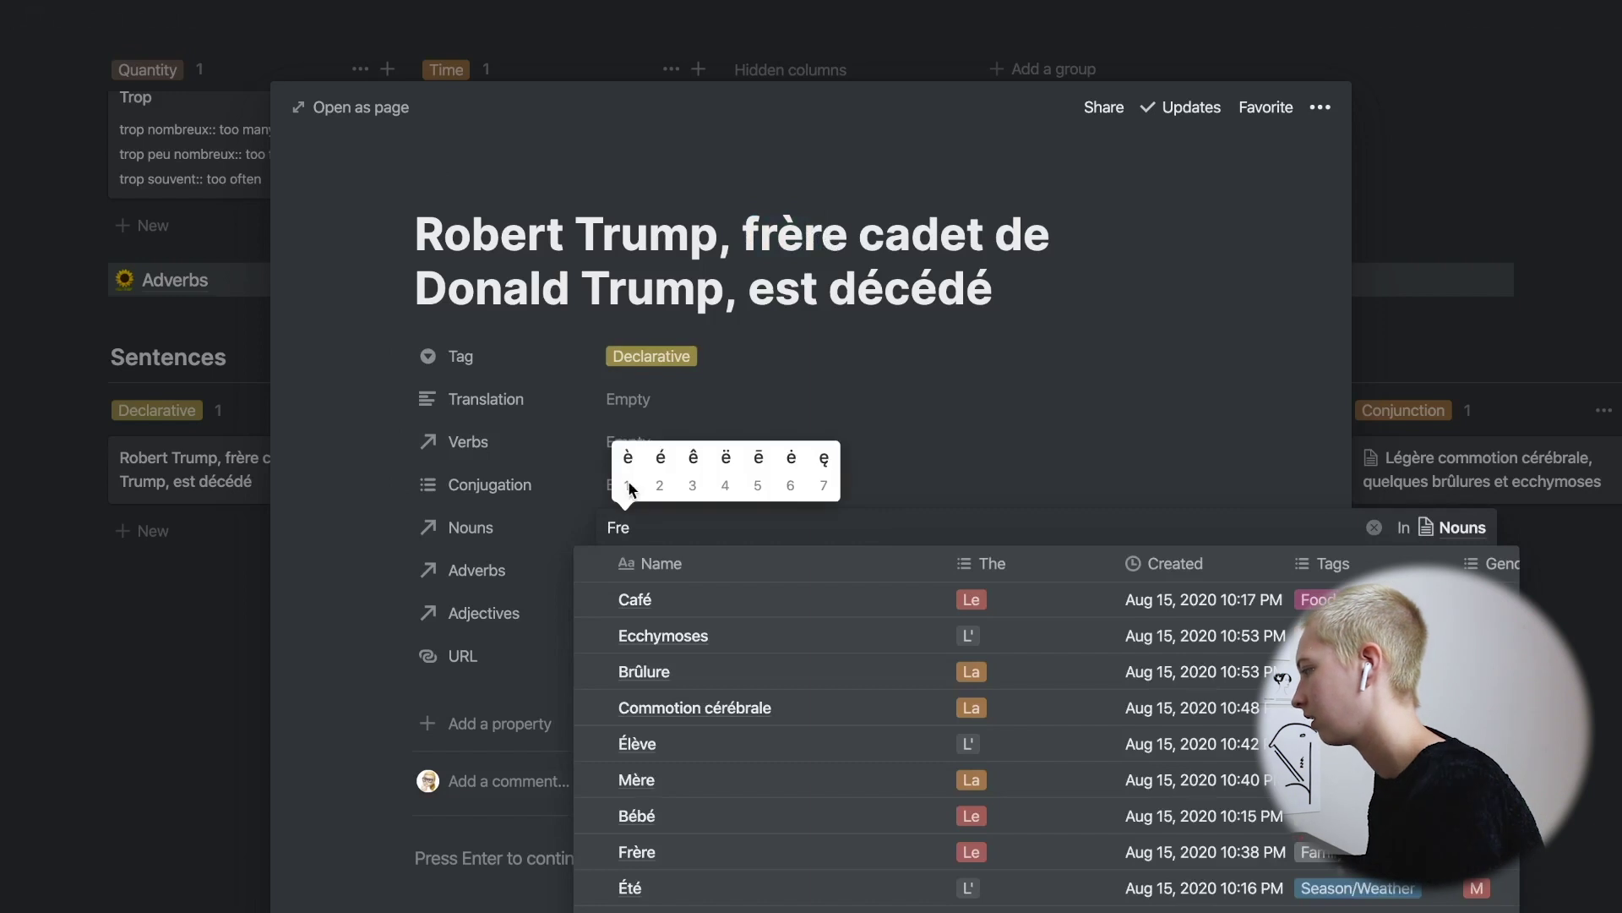
click(627, 464)
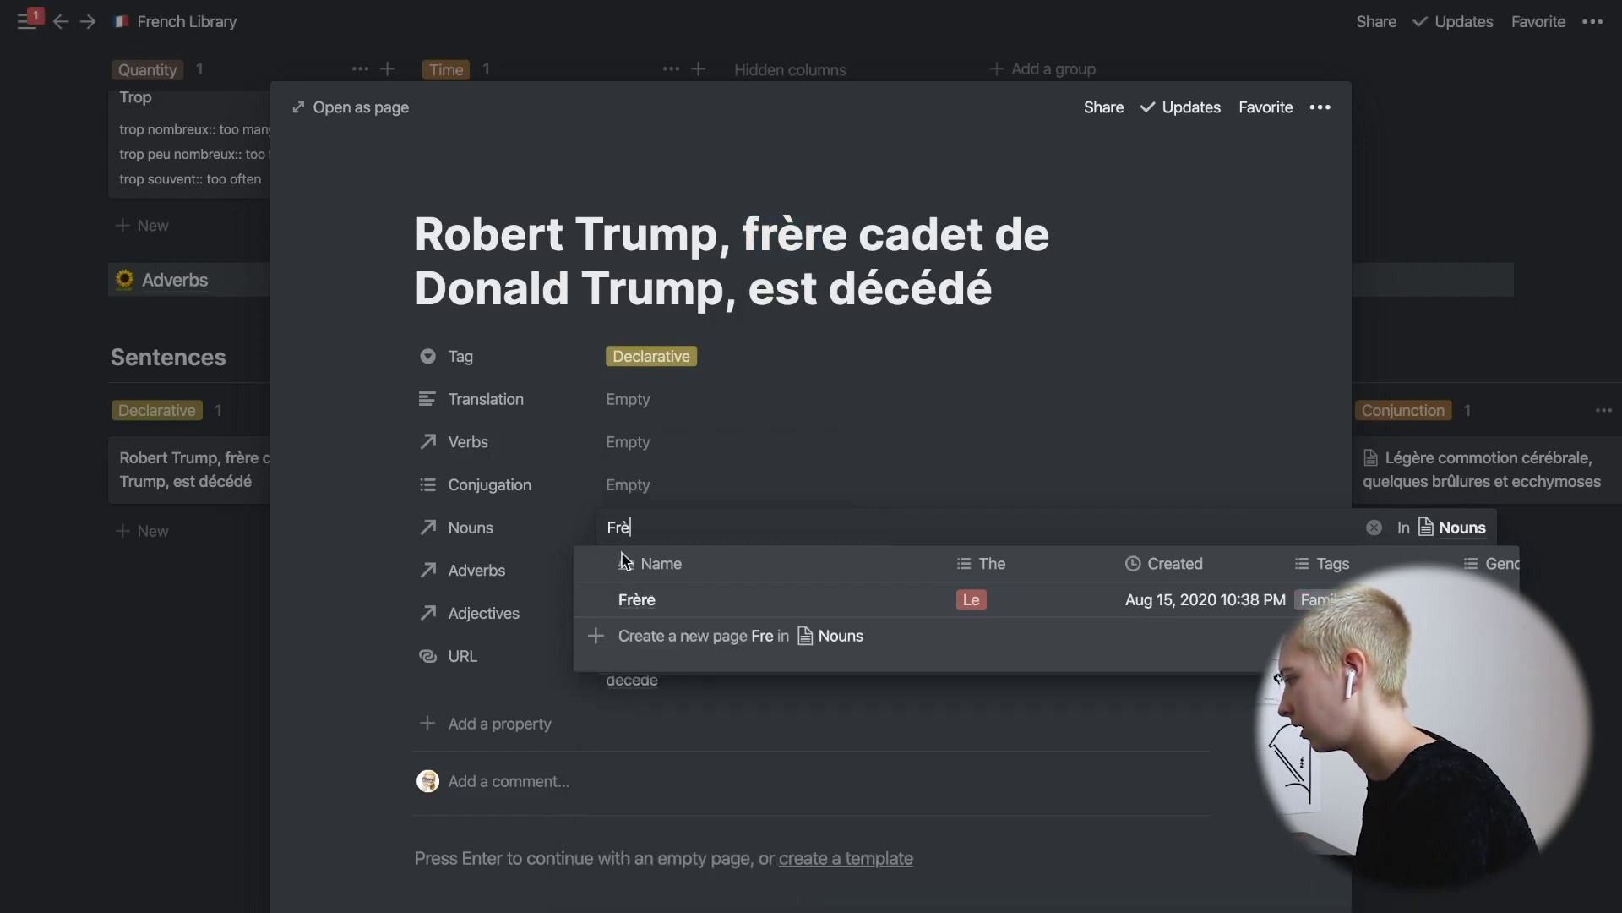
key(Return)
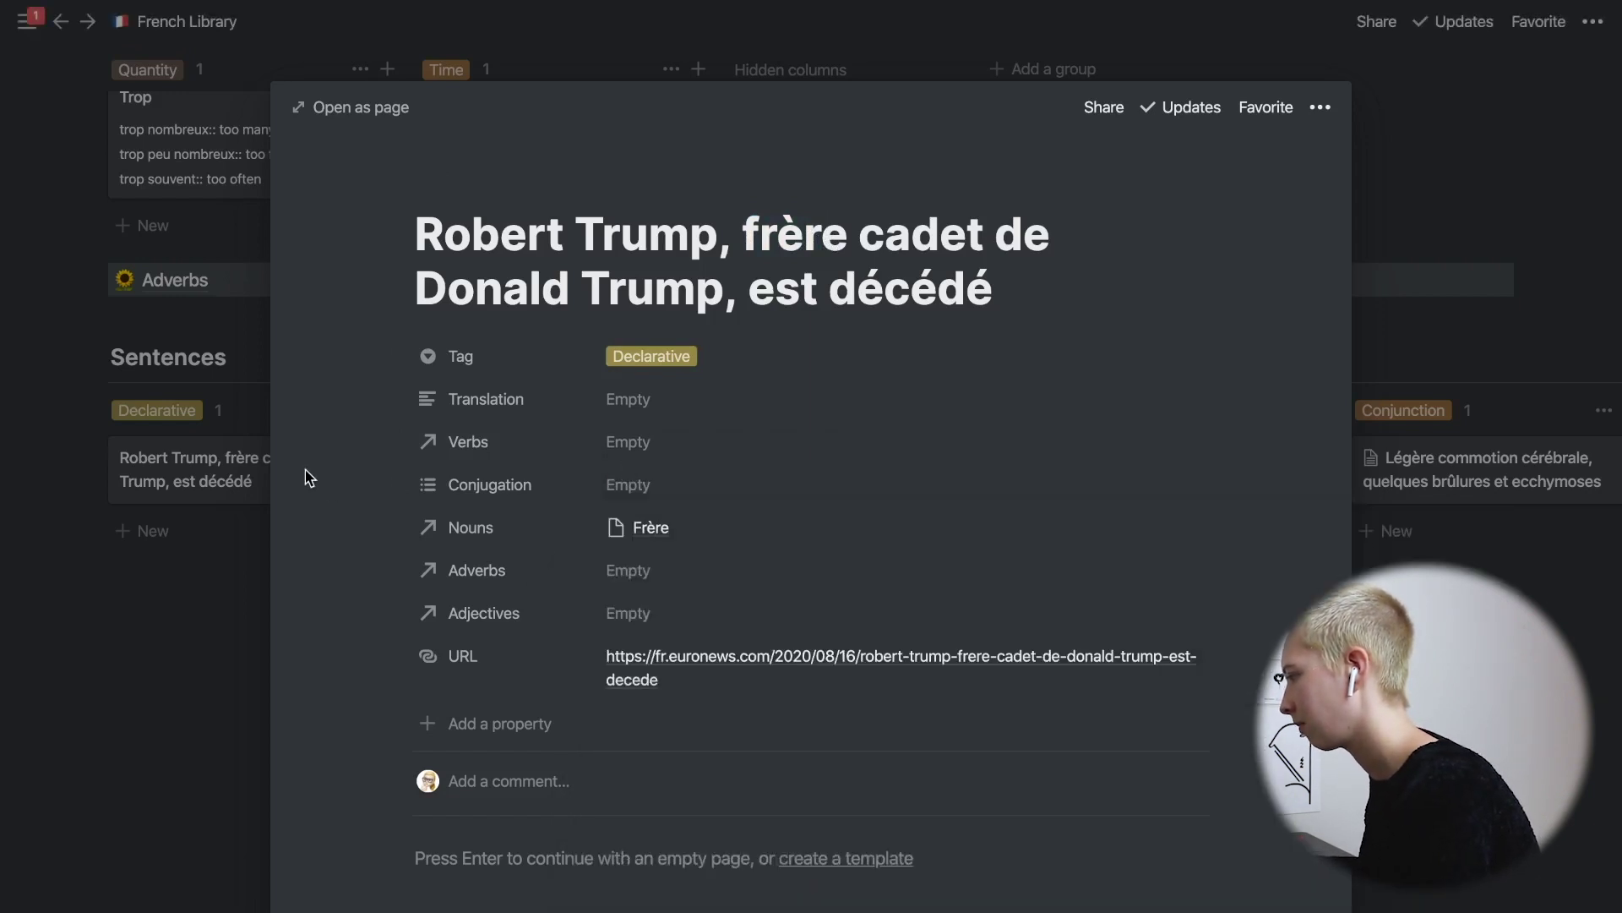
Open the linked Frère page and view its example sentence relation and page body.
click(663, 528)
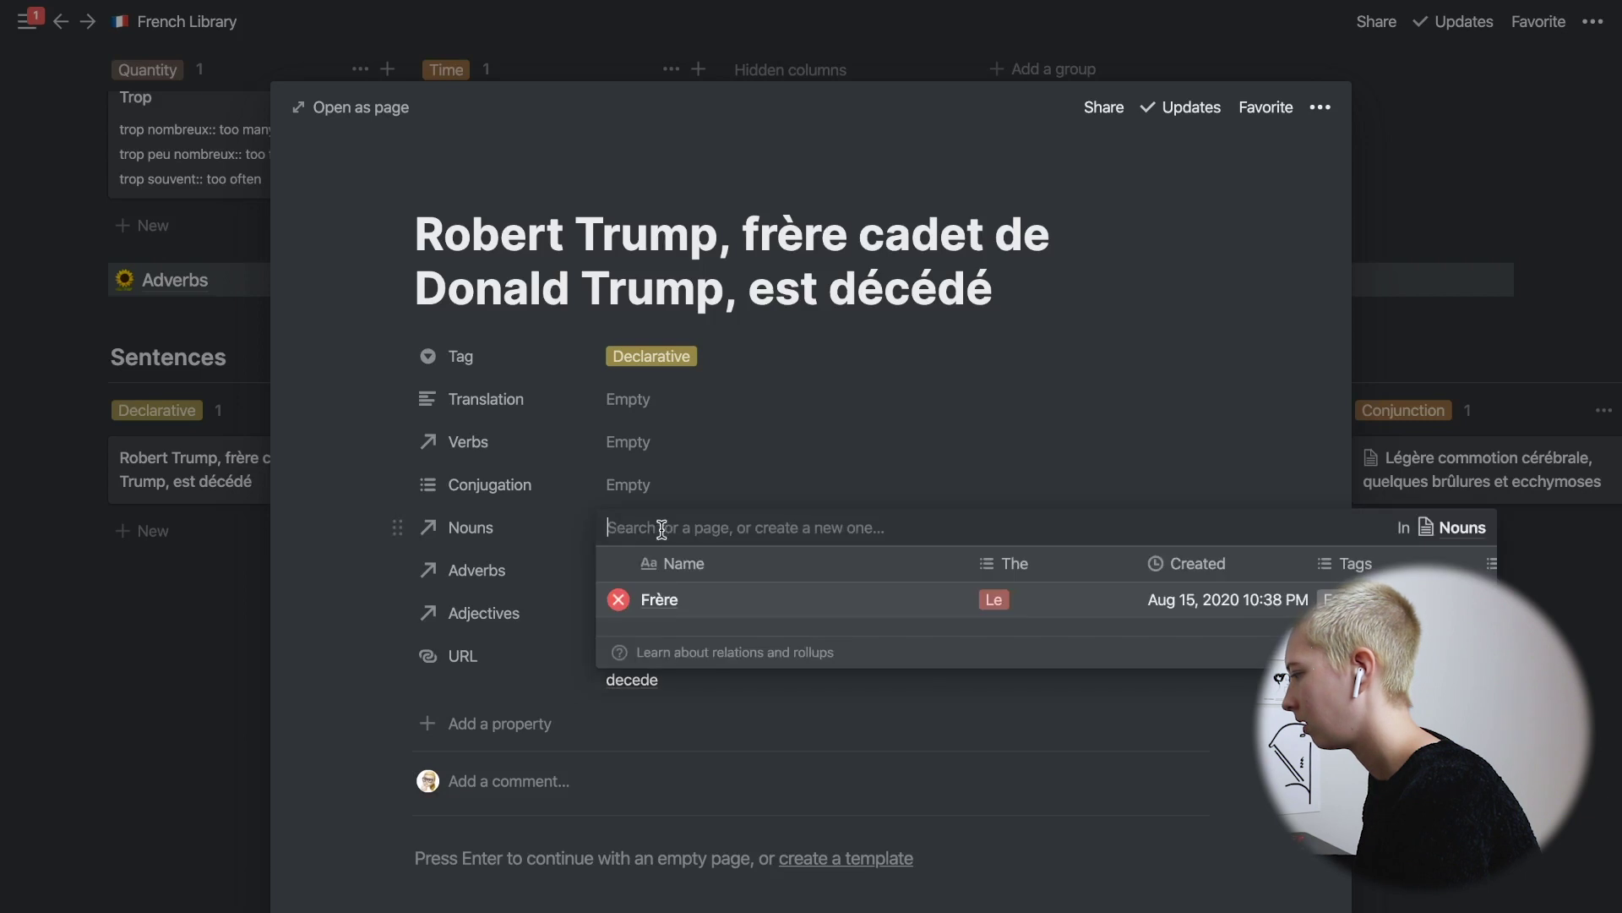
click(665, 601)
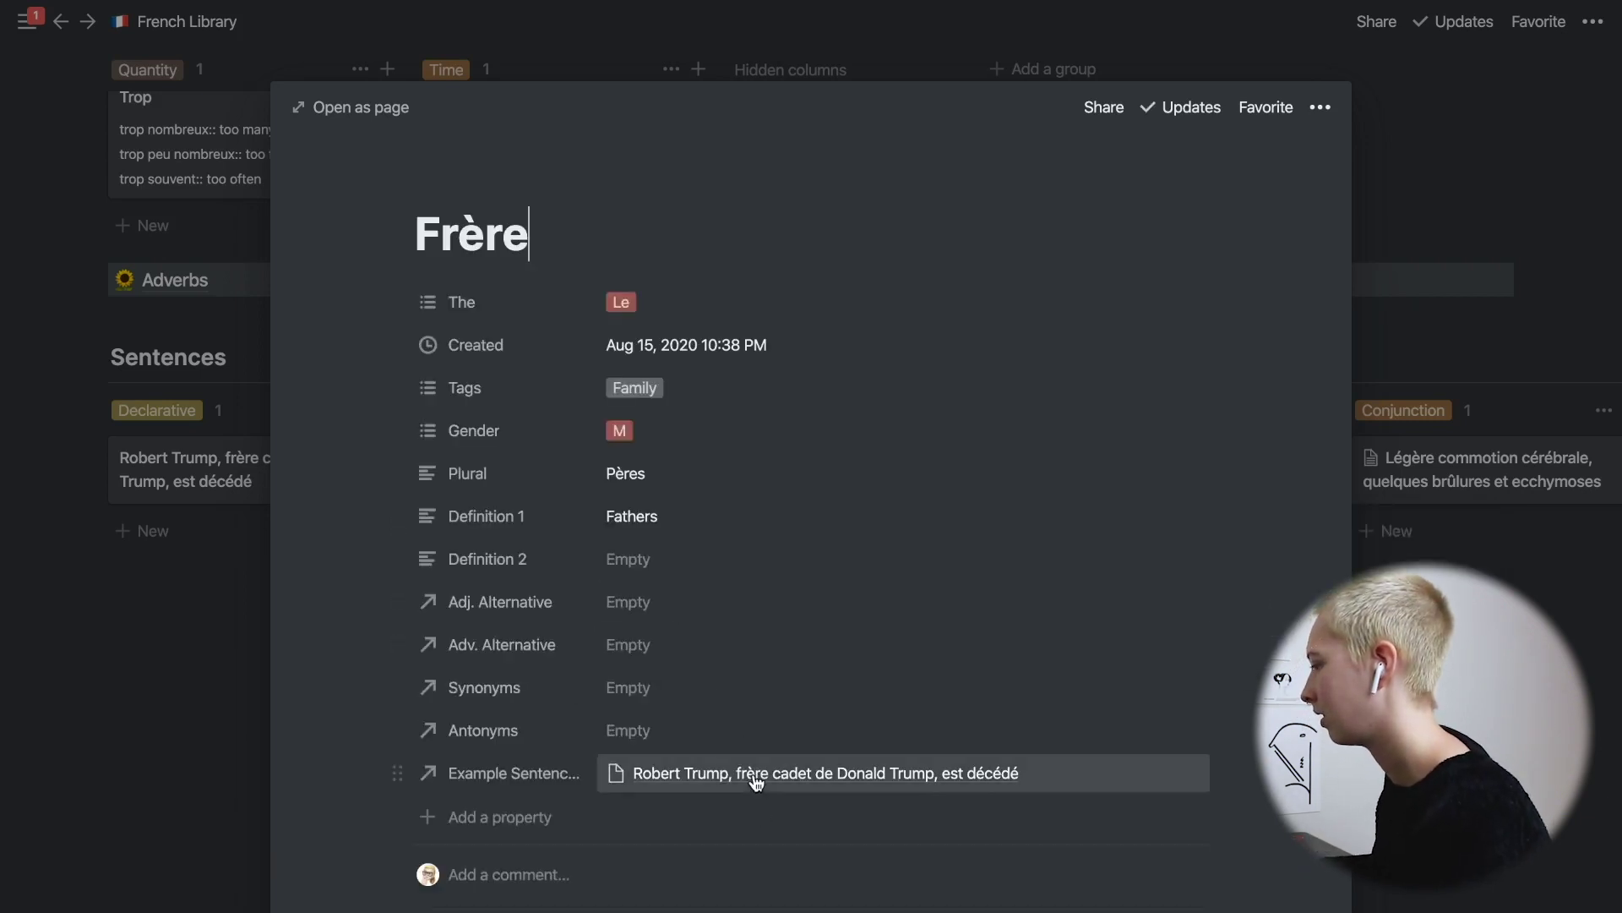
scroll(758, 781, down, 5)
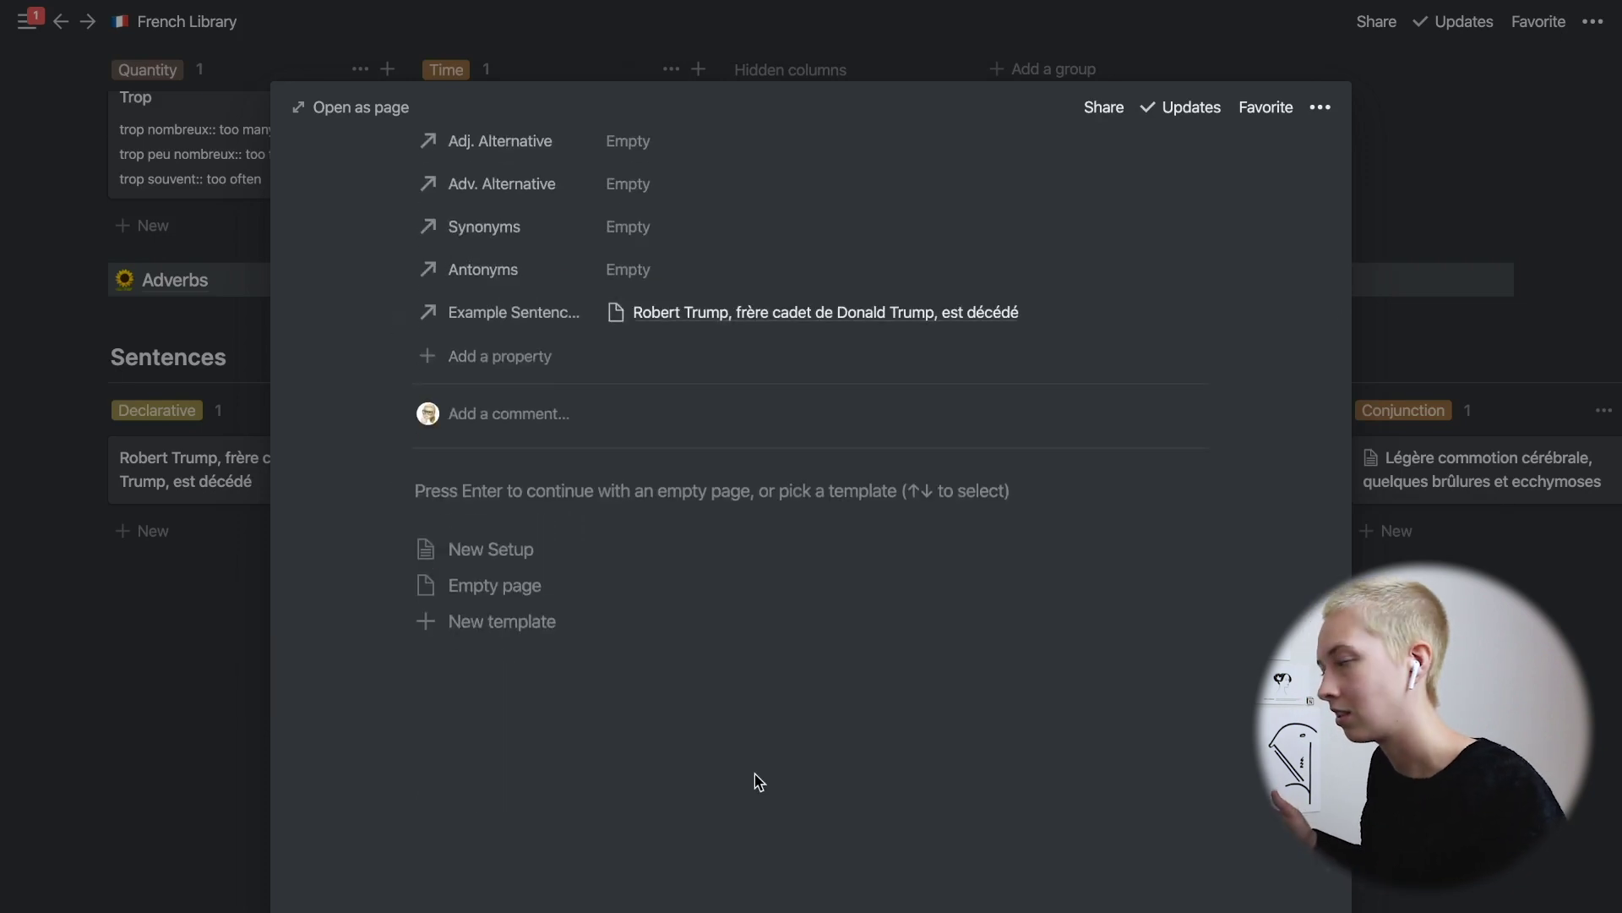
Close the Frère page, look over the top of the French Library page, and switch to RemNote's French document.
click(164, 622)
scroll(453, 557, up, 15)
scroll(453, 553, up, 7)
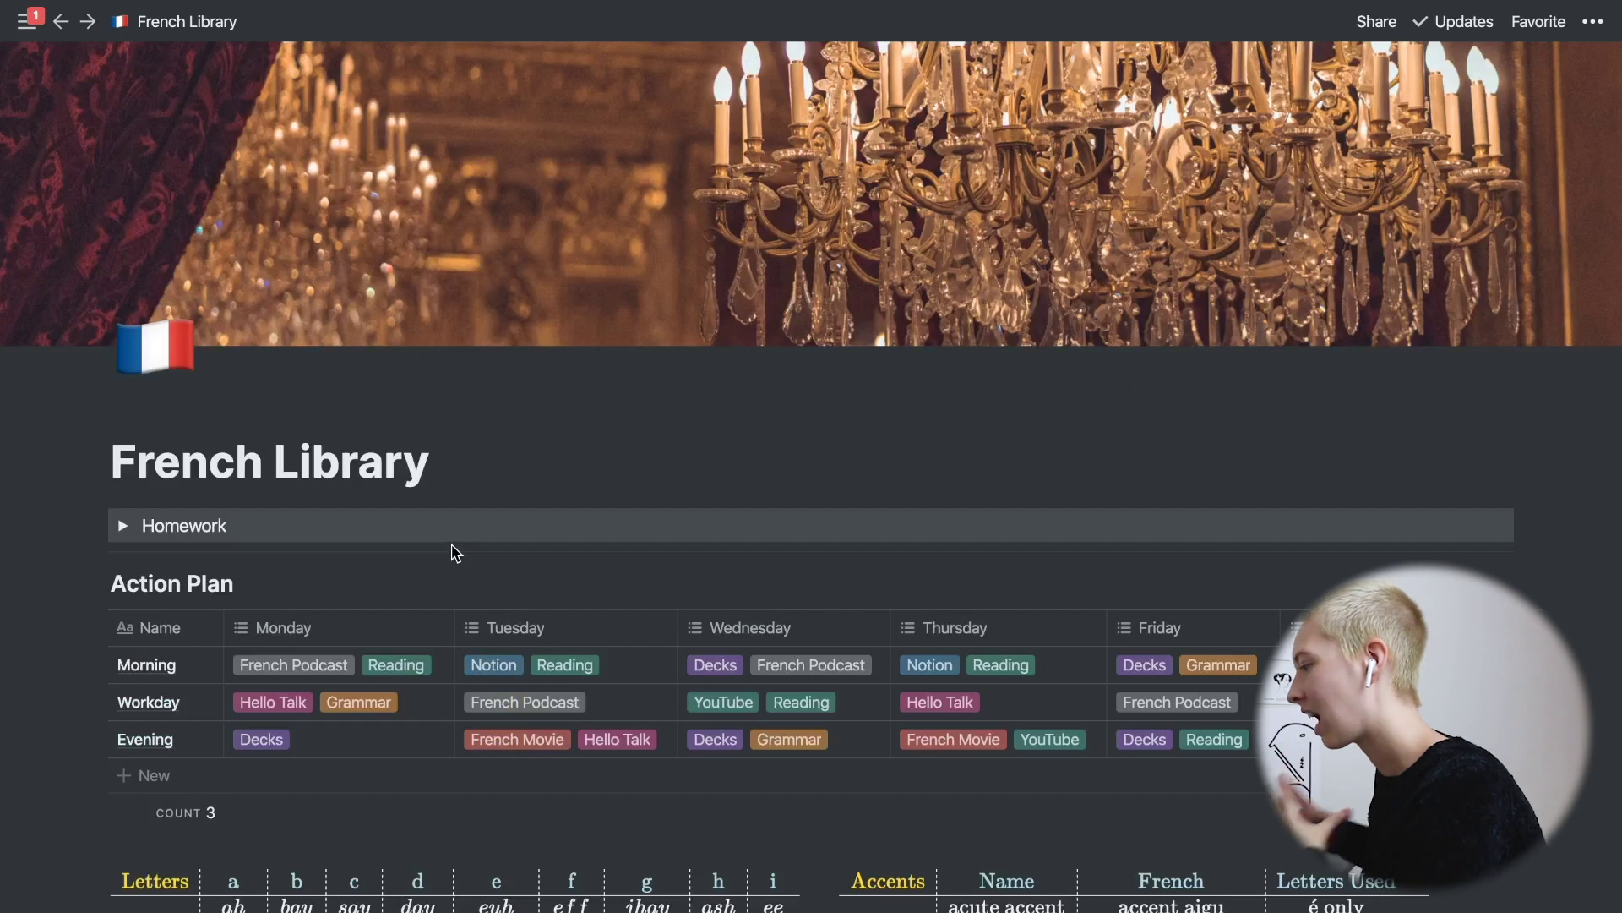
scroll(456, 554, down, 5)
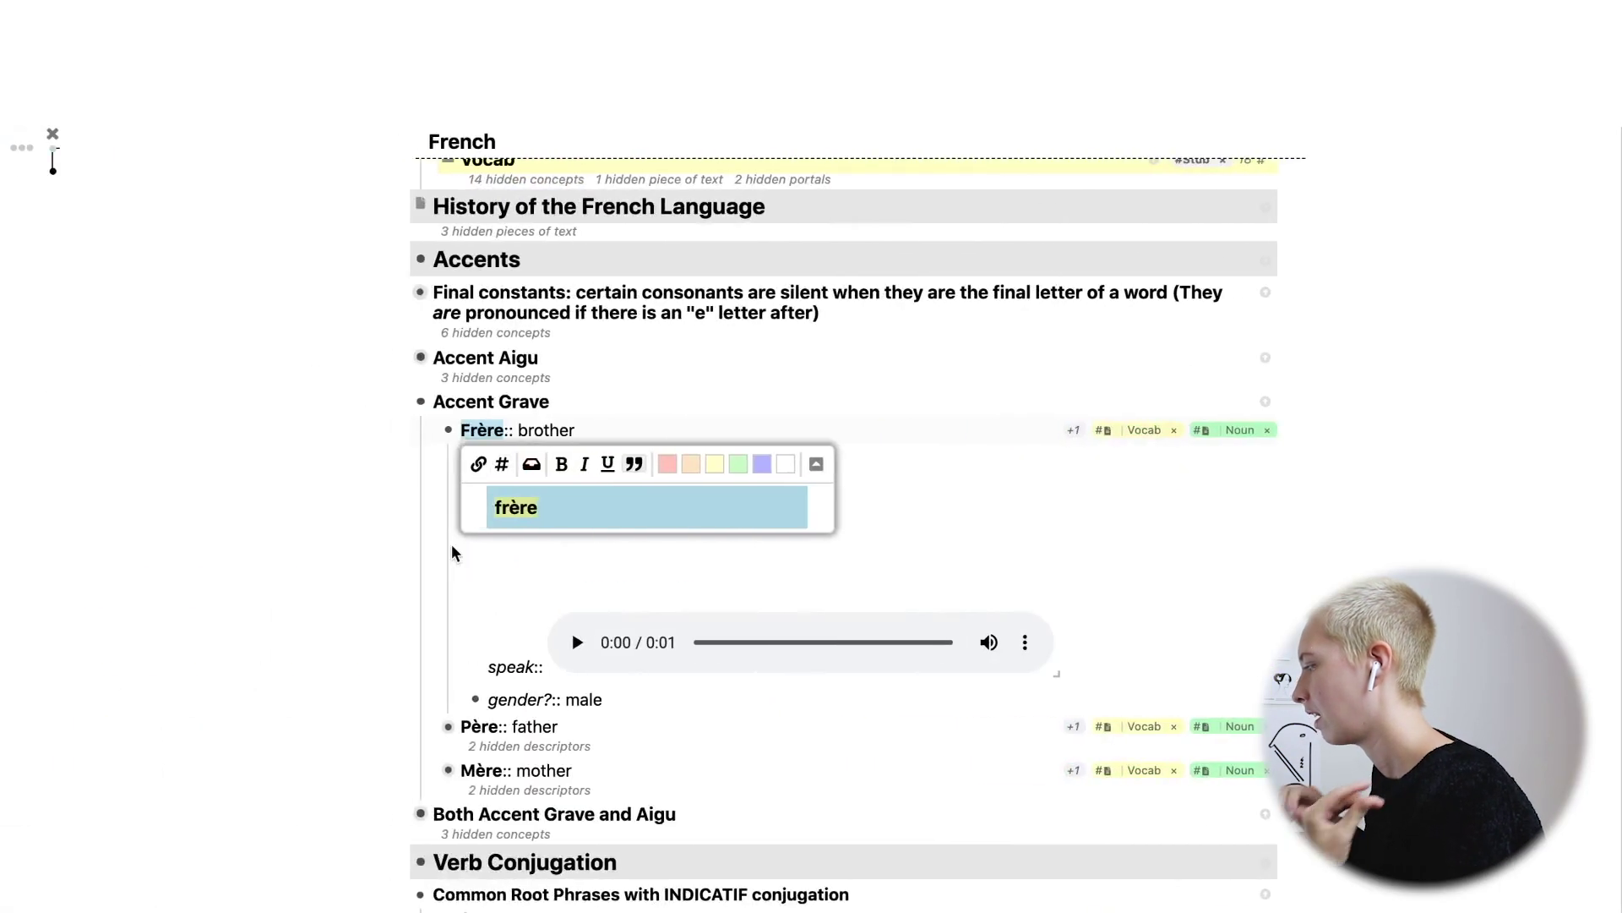
Collapse the Accent Grave section, look over Verb Conjugation and Homework, and start an empty line below the August 16th, 2020 entry.
click(295, 513)
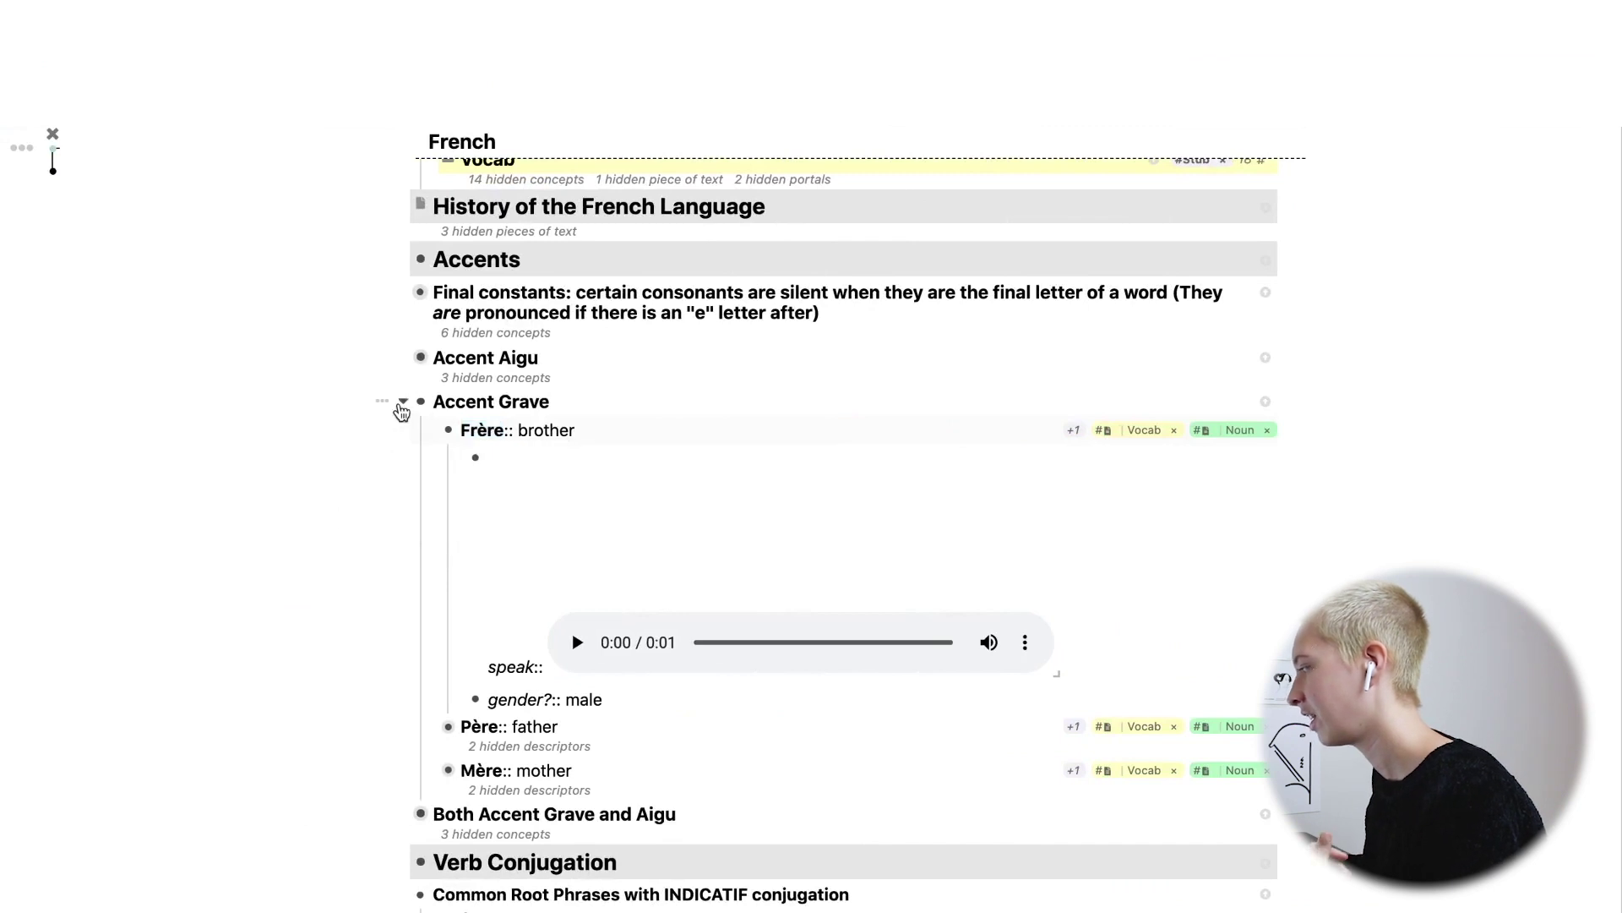
click(402, 402)
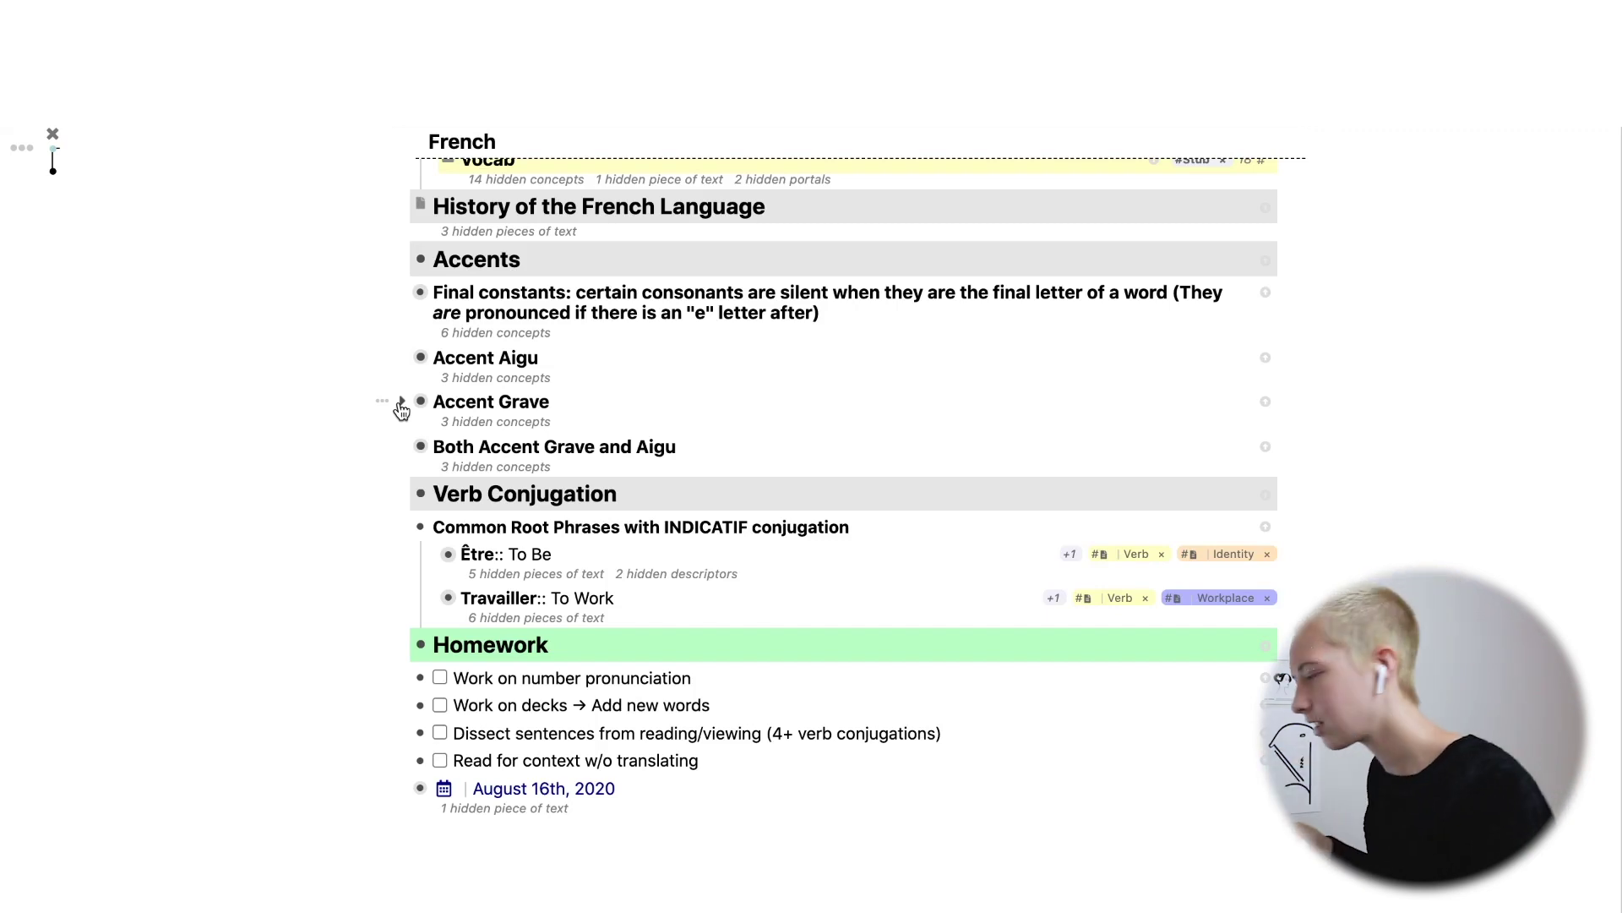
scroll(409, 616, down, 3)
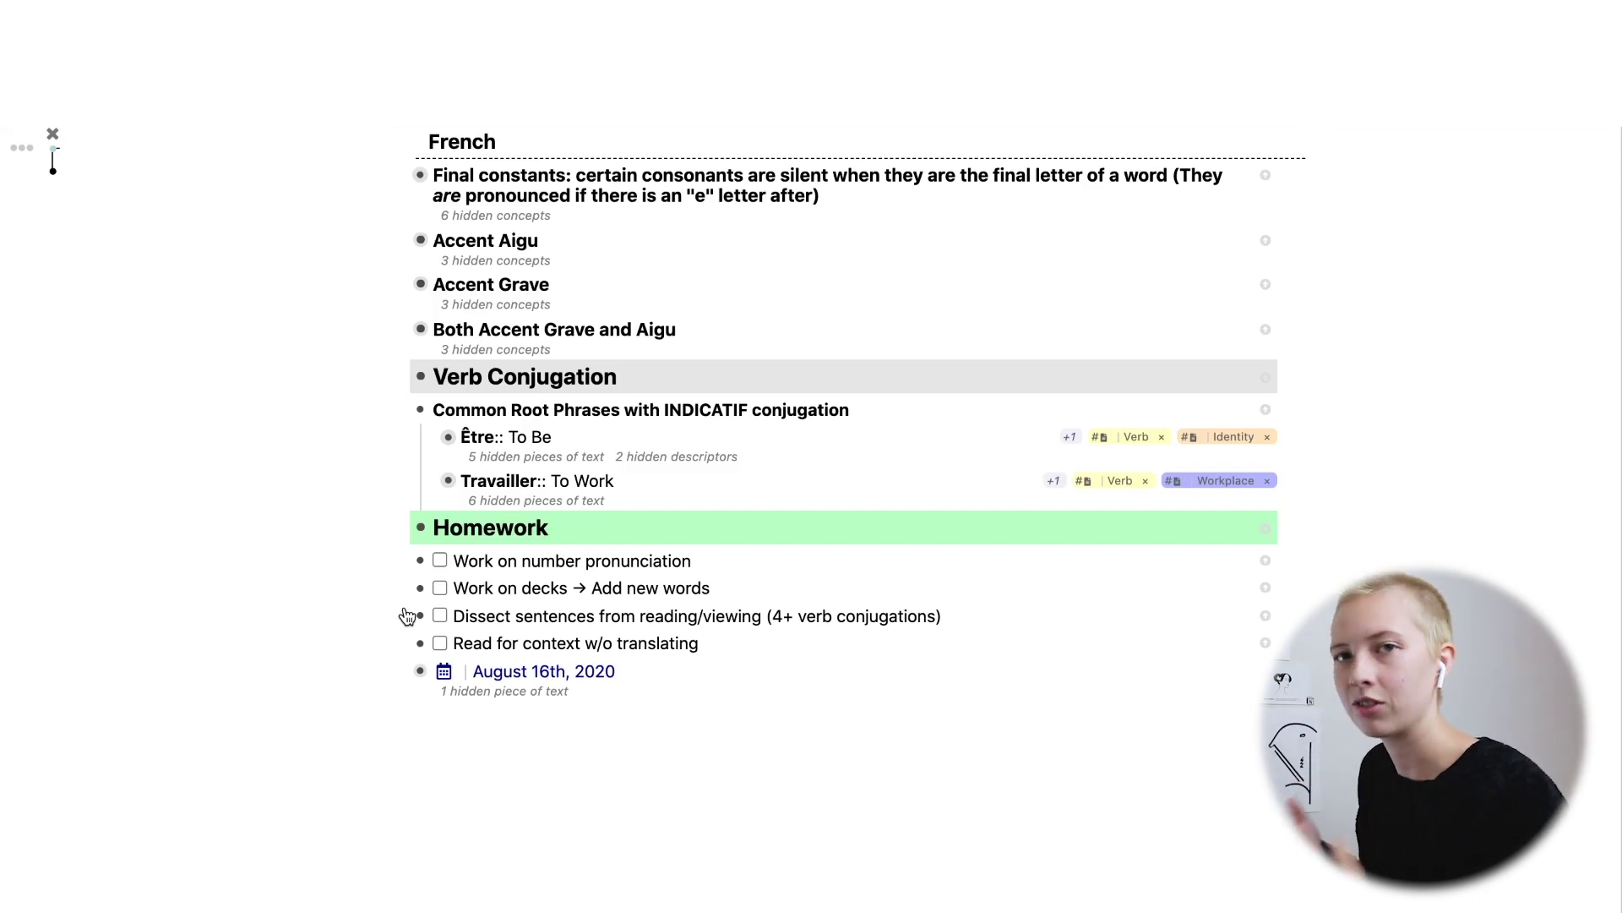
click(479, 719)
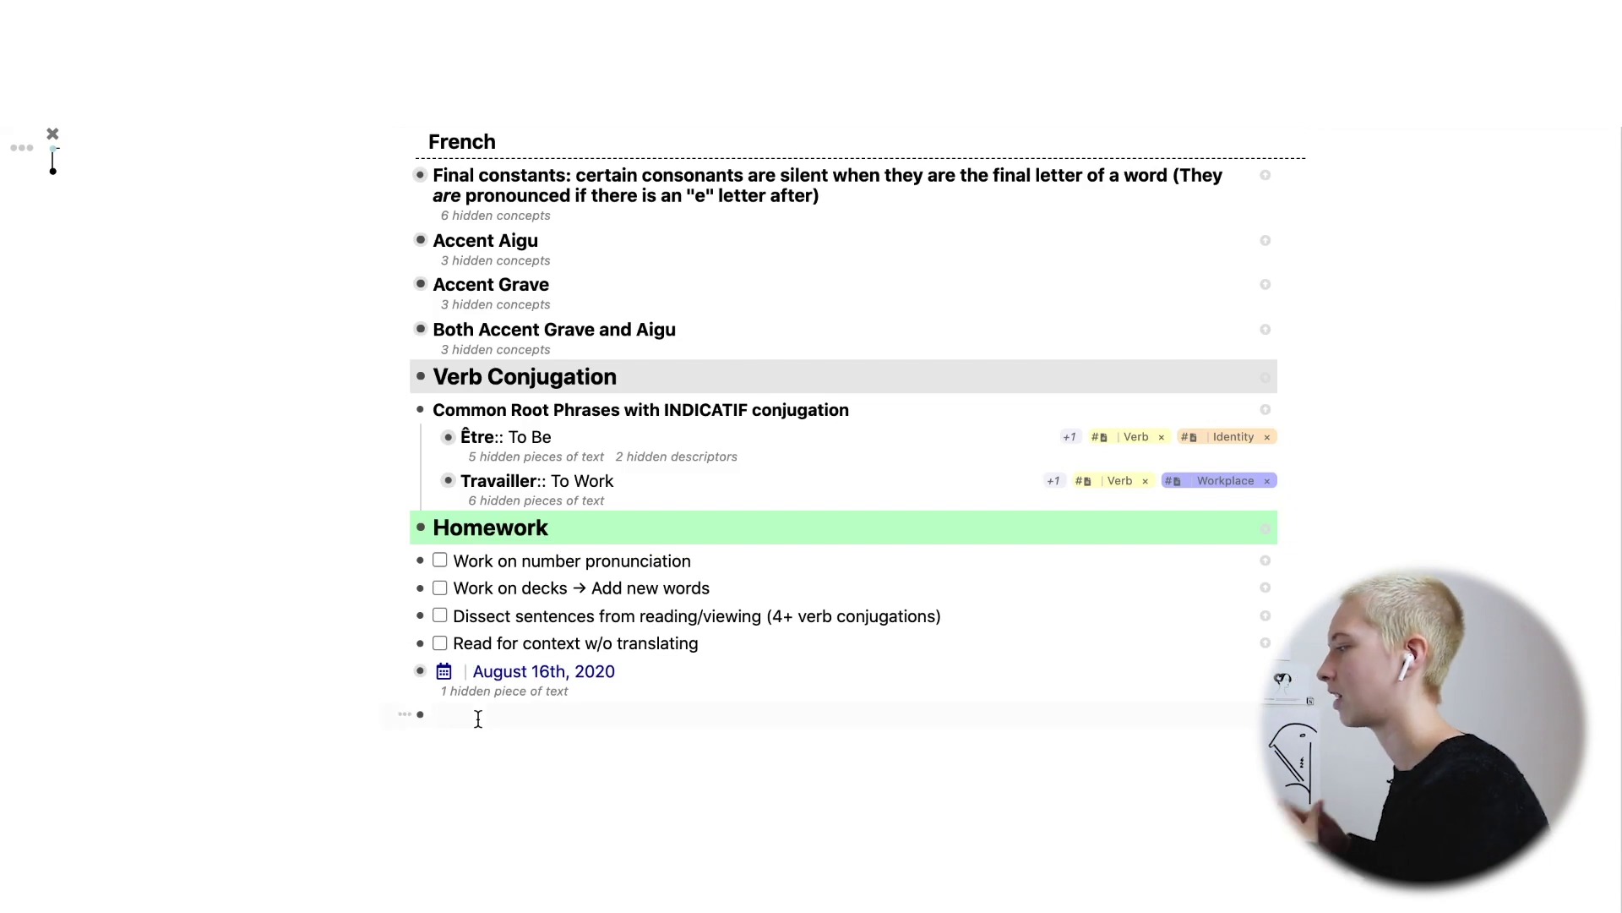
Add a new document titled "Conversations" to the French folder and start its first bullet.
scroll(145, 543, up, 5)
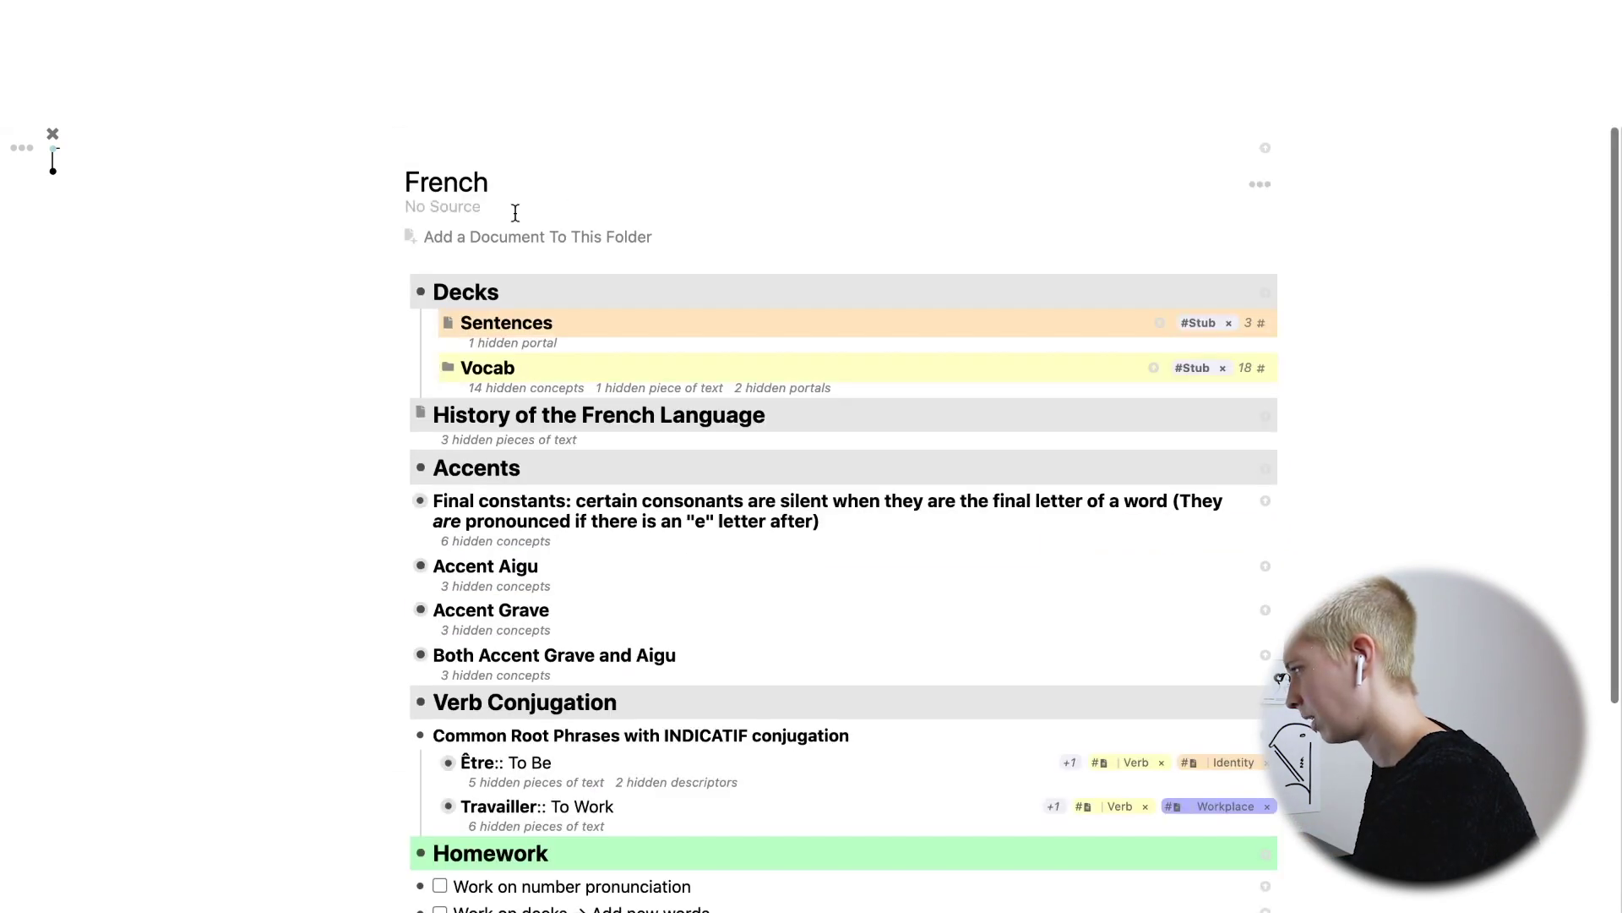
click(471, 244)
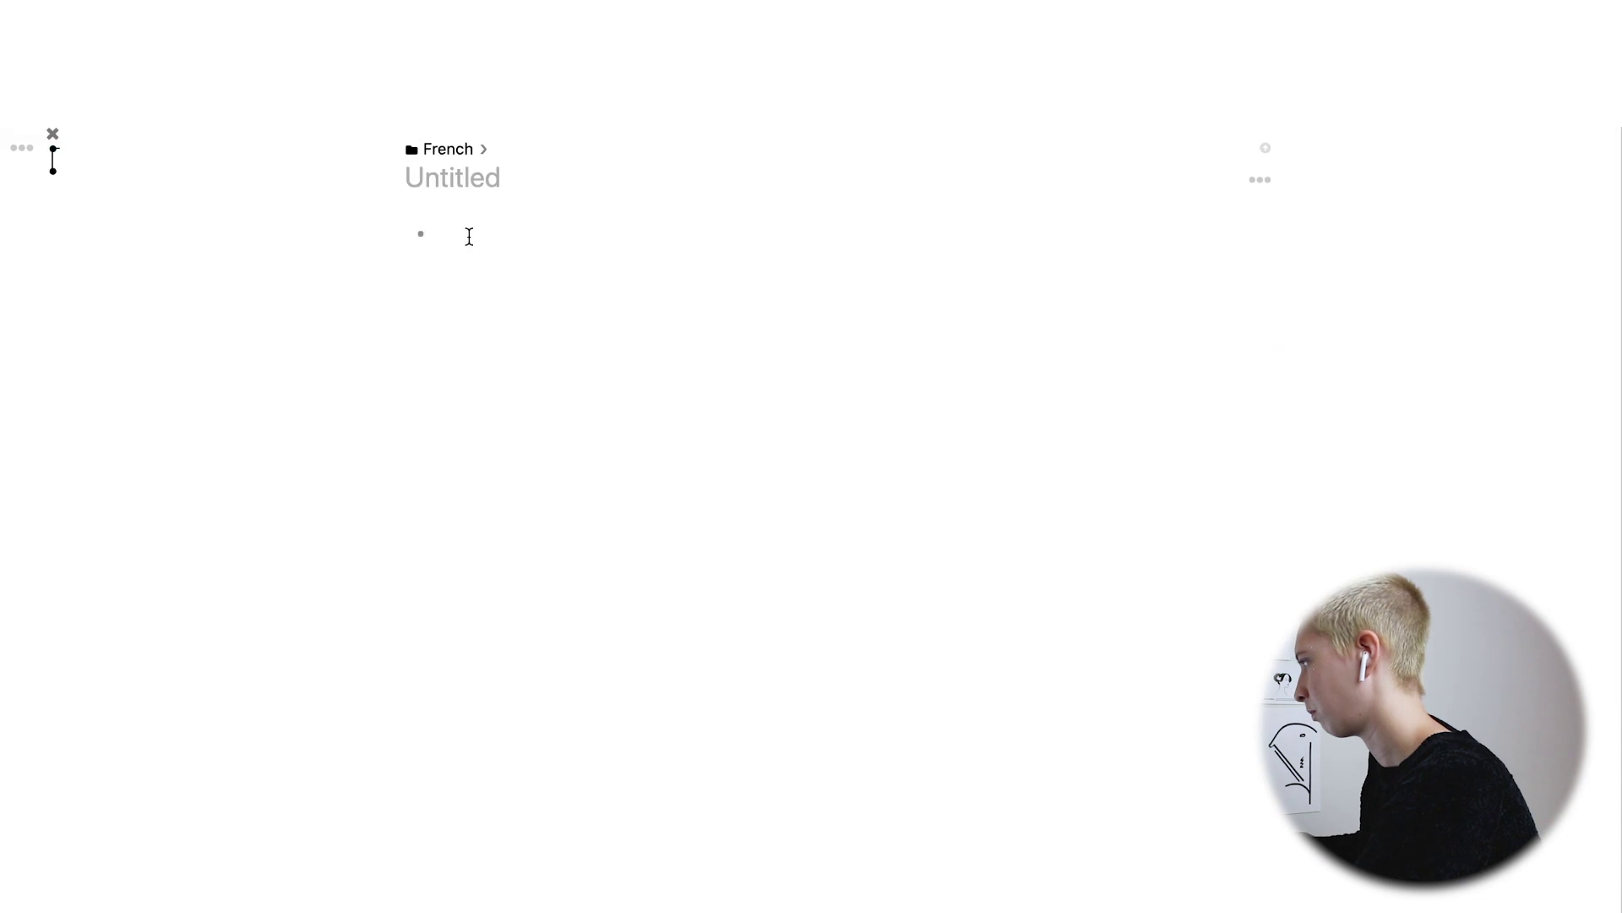
text(Conves)
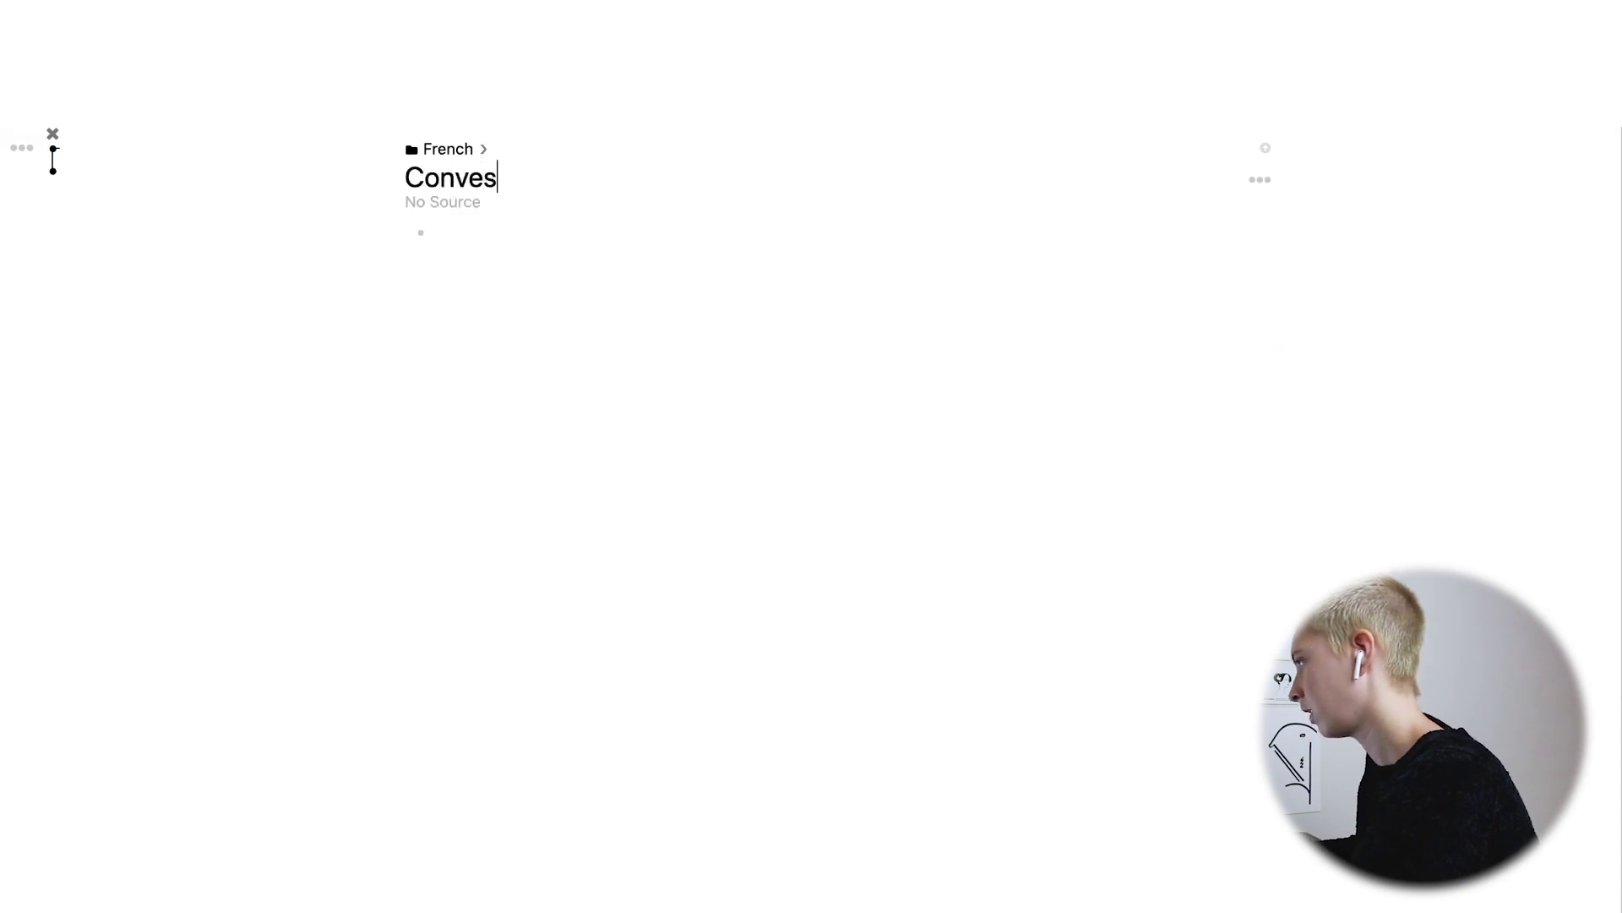
key(BackSpace)
text(e)
key(BackSpace)
text(rsations)
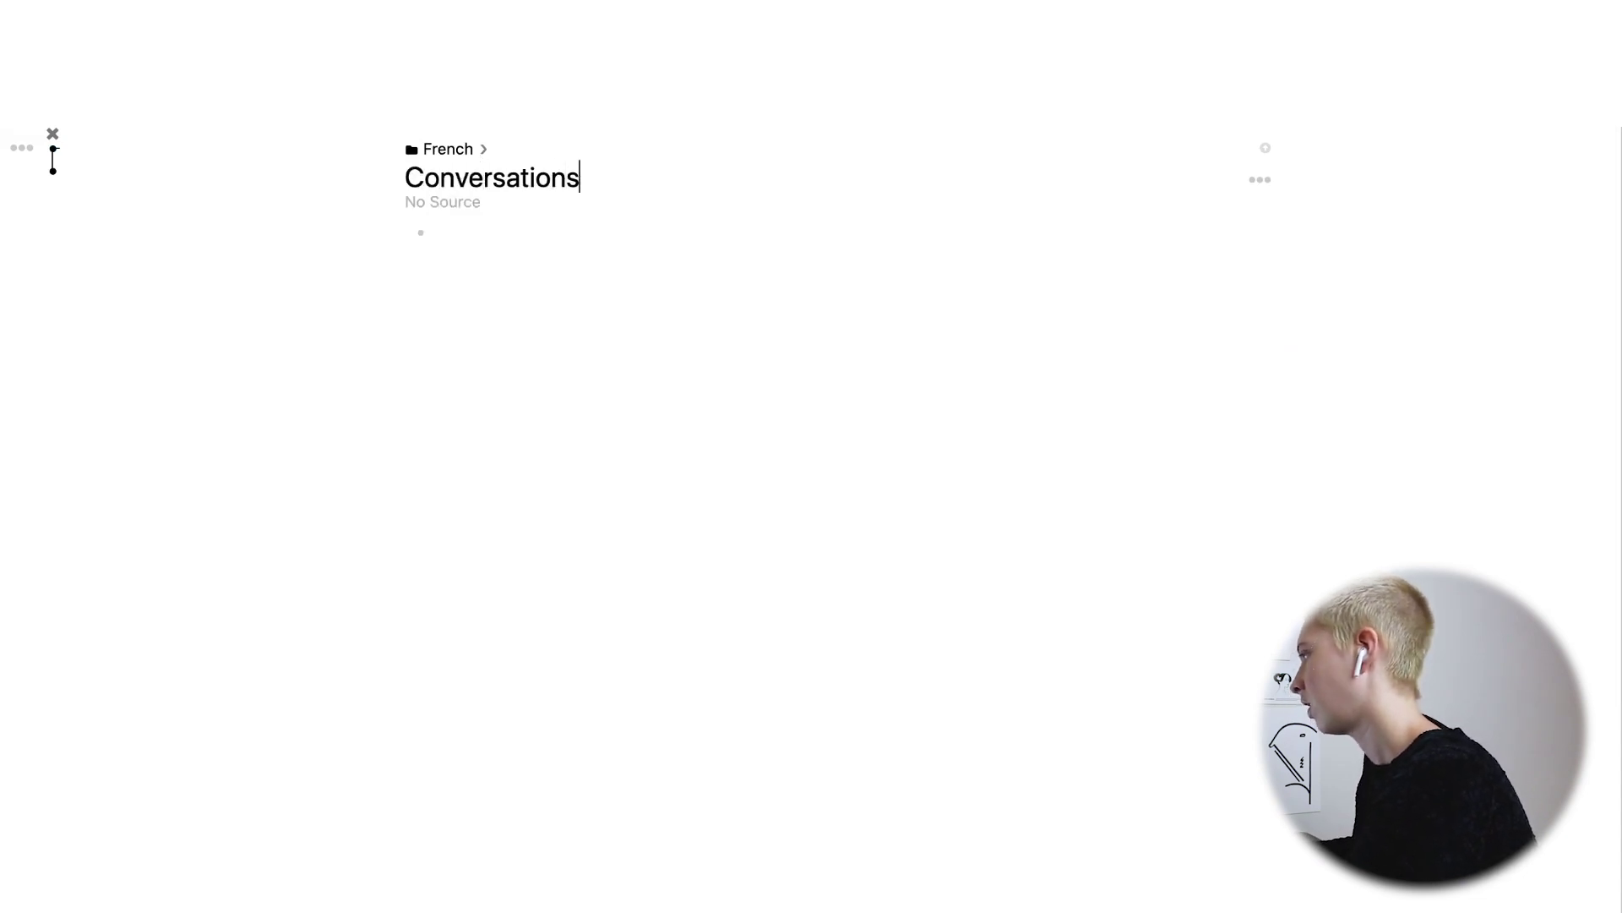
key(Return)
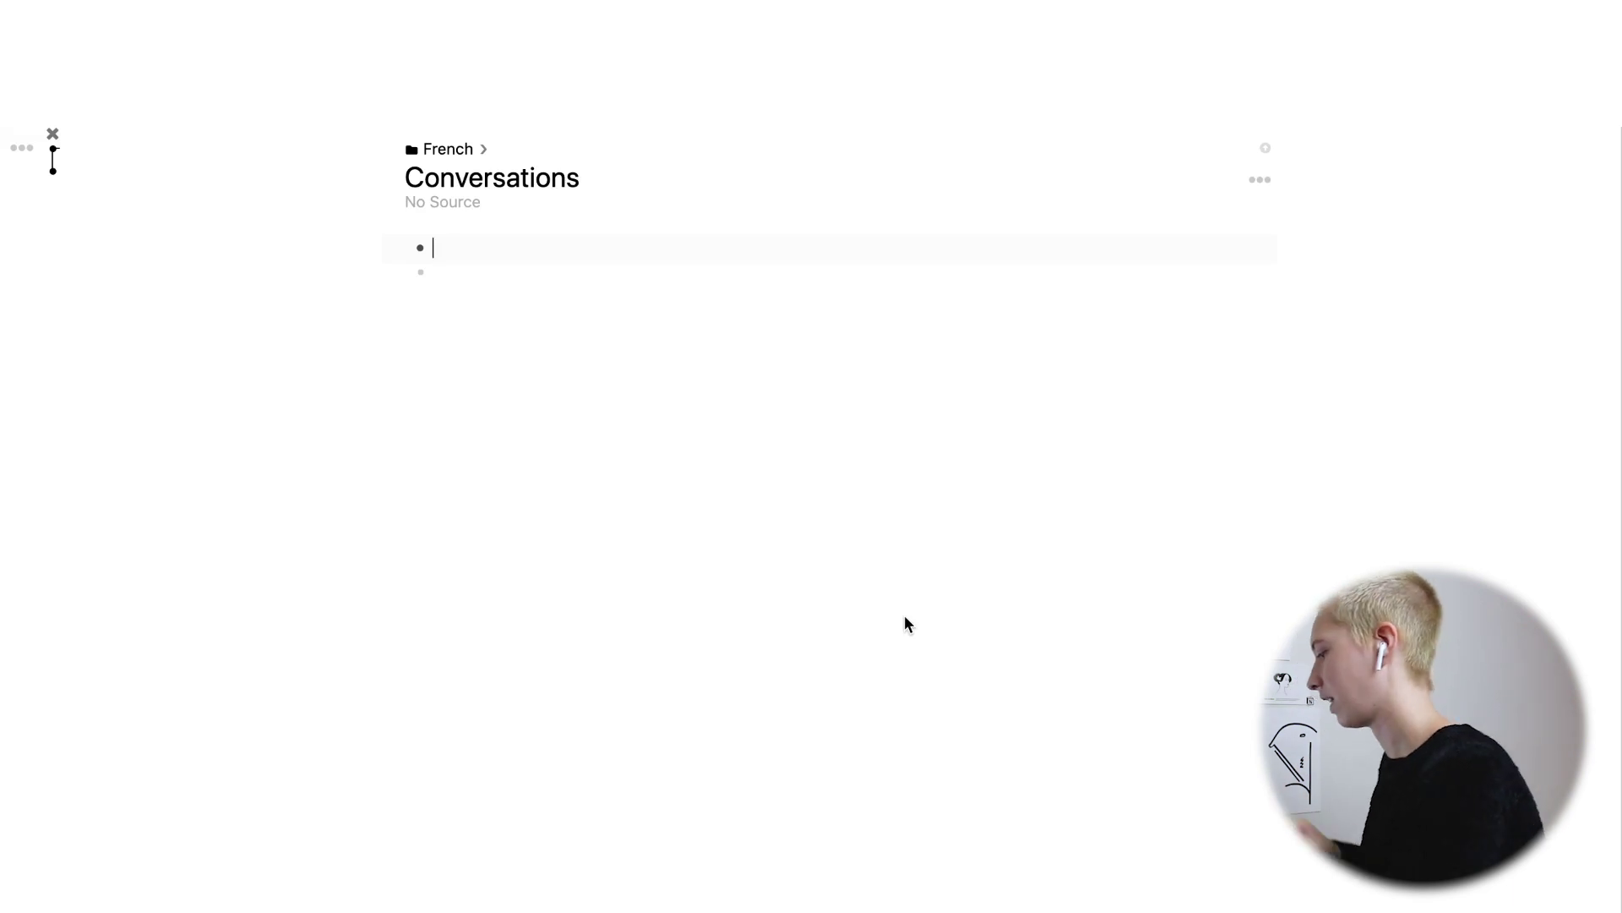
Write "This is an example of a sentence frère" in the first bullet of the Conversations document.
text(This is a)
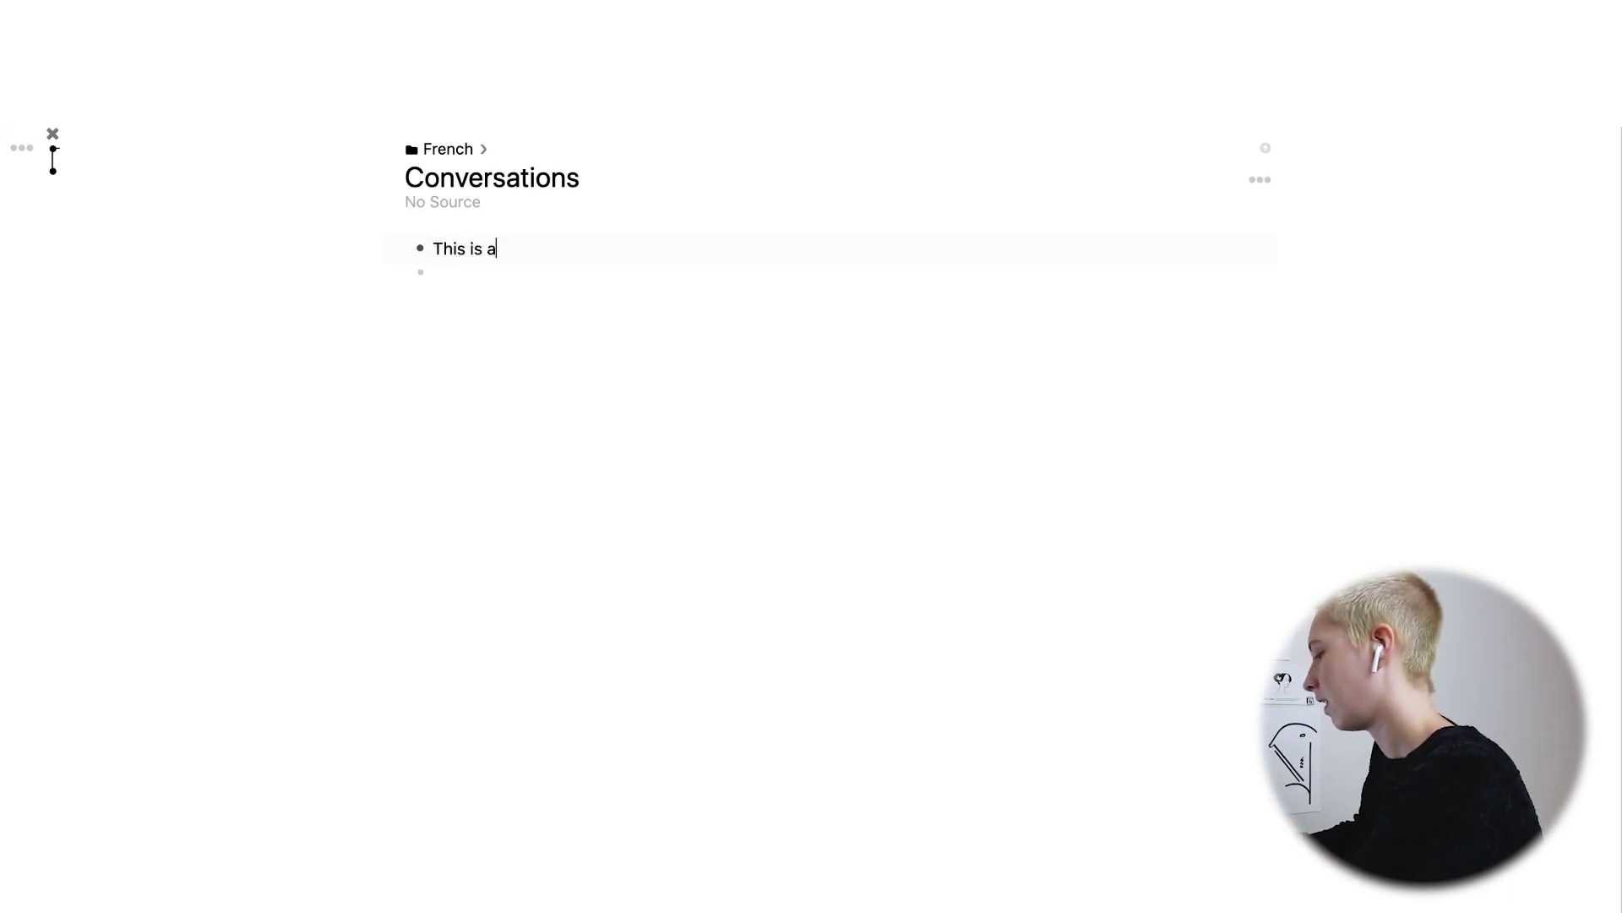
text(n example of a)
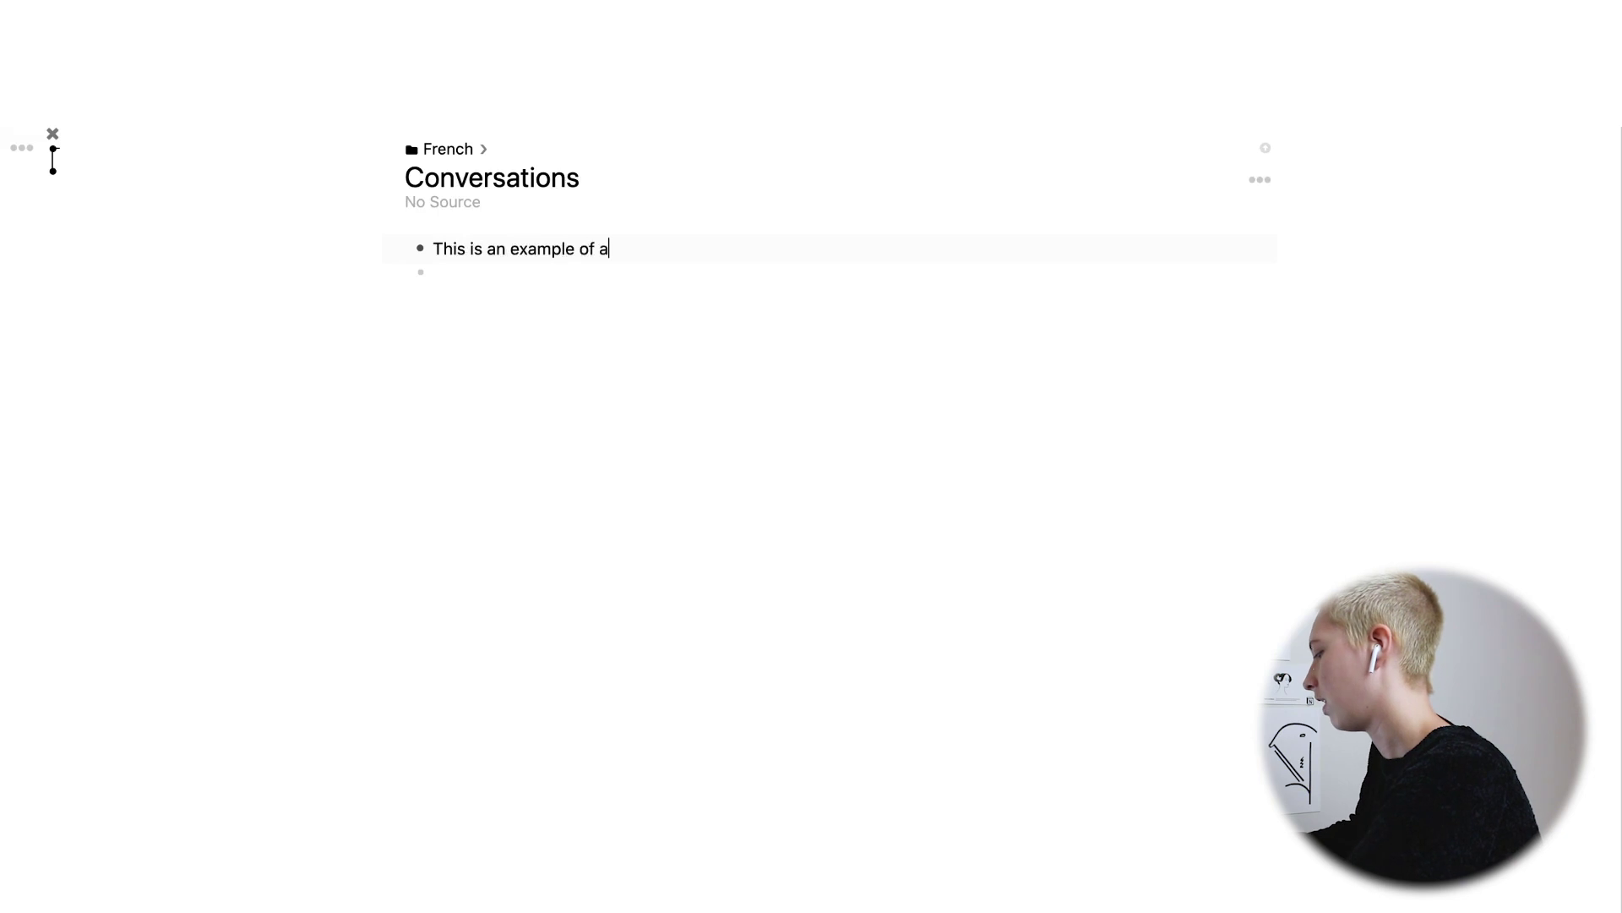
text( sentence )
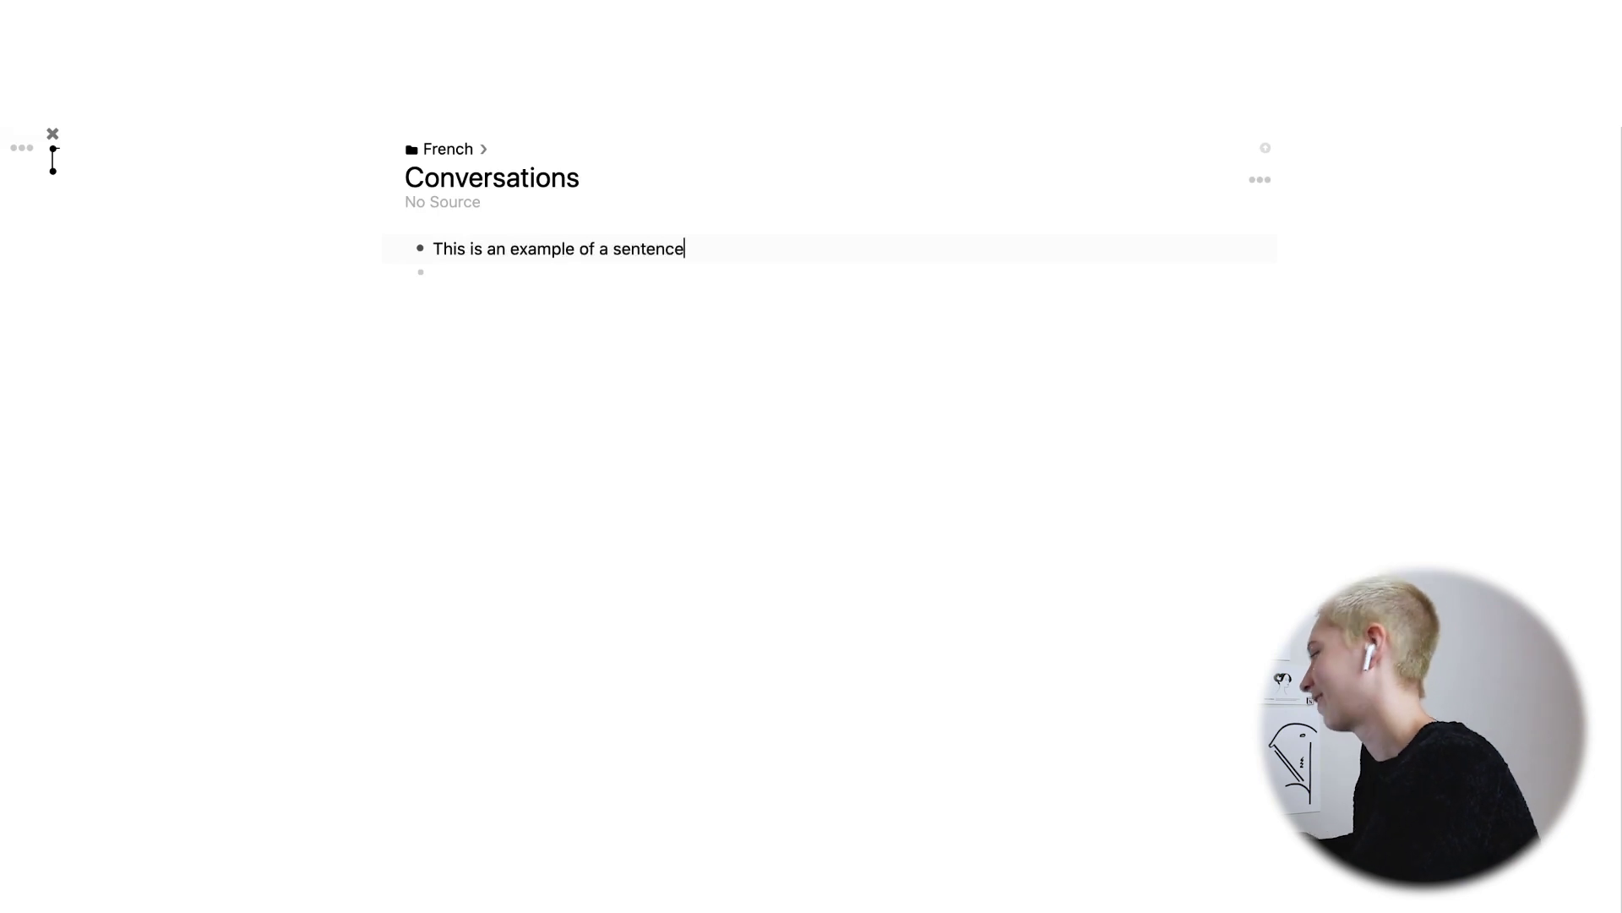
text(fre)
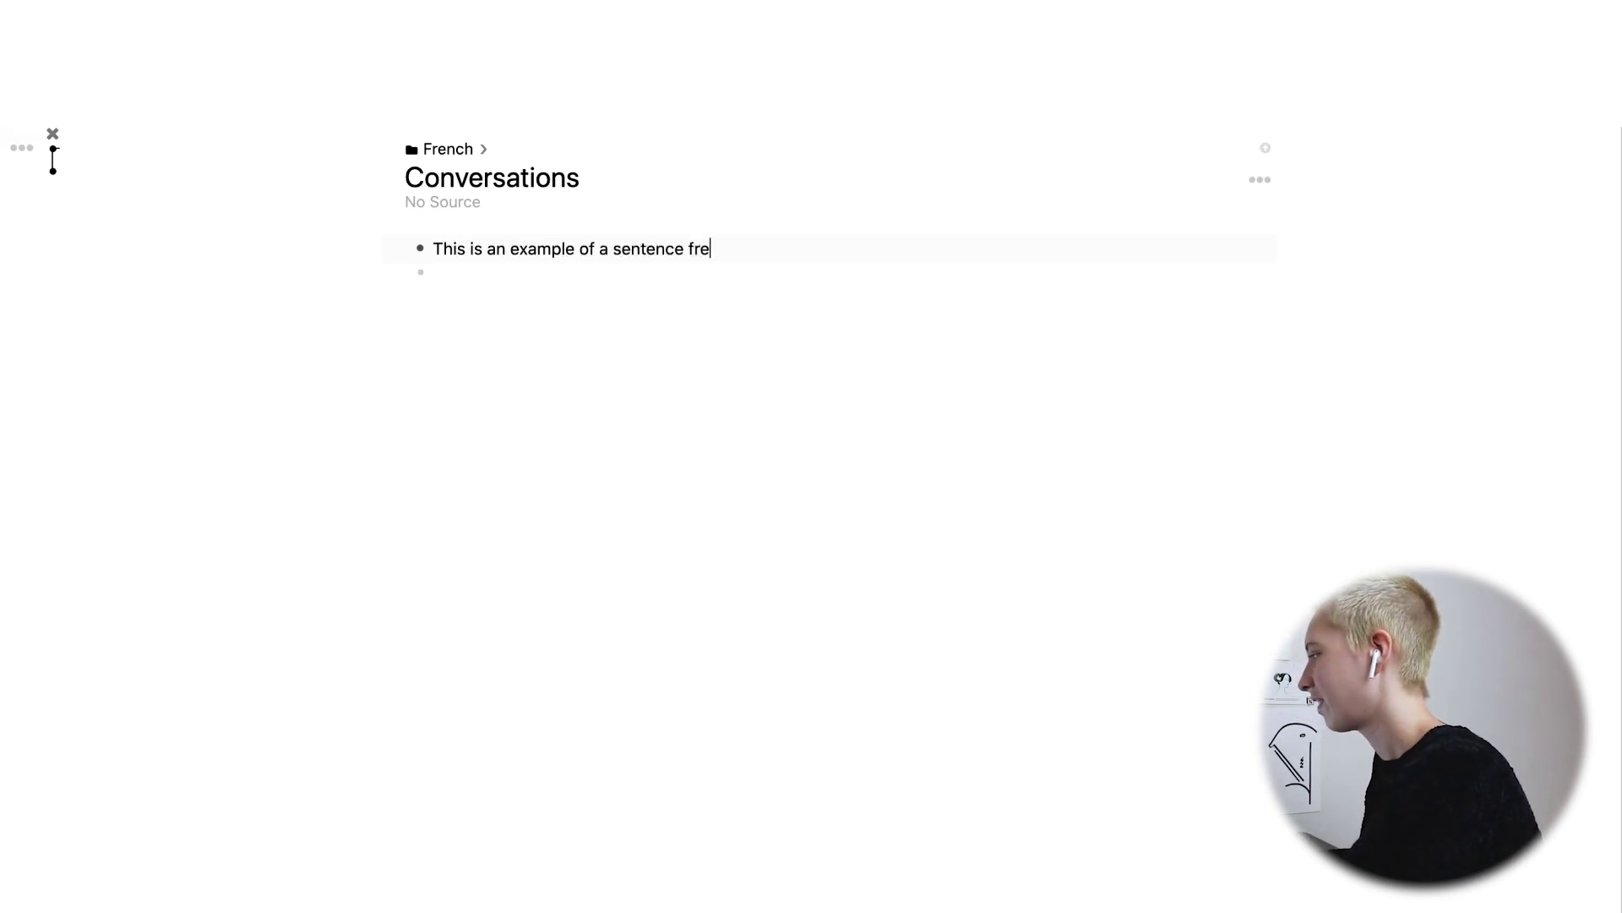
click(712, 198)
text(re)
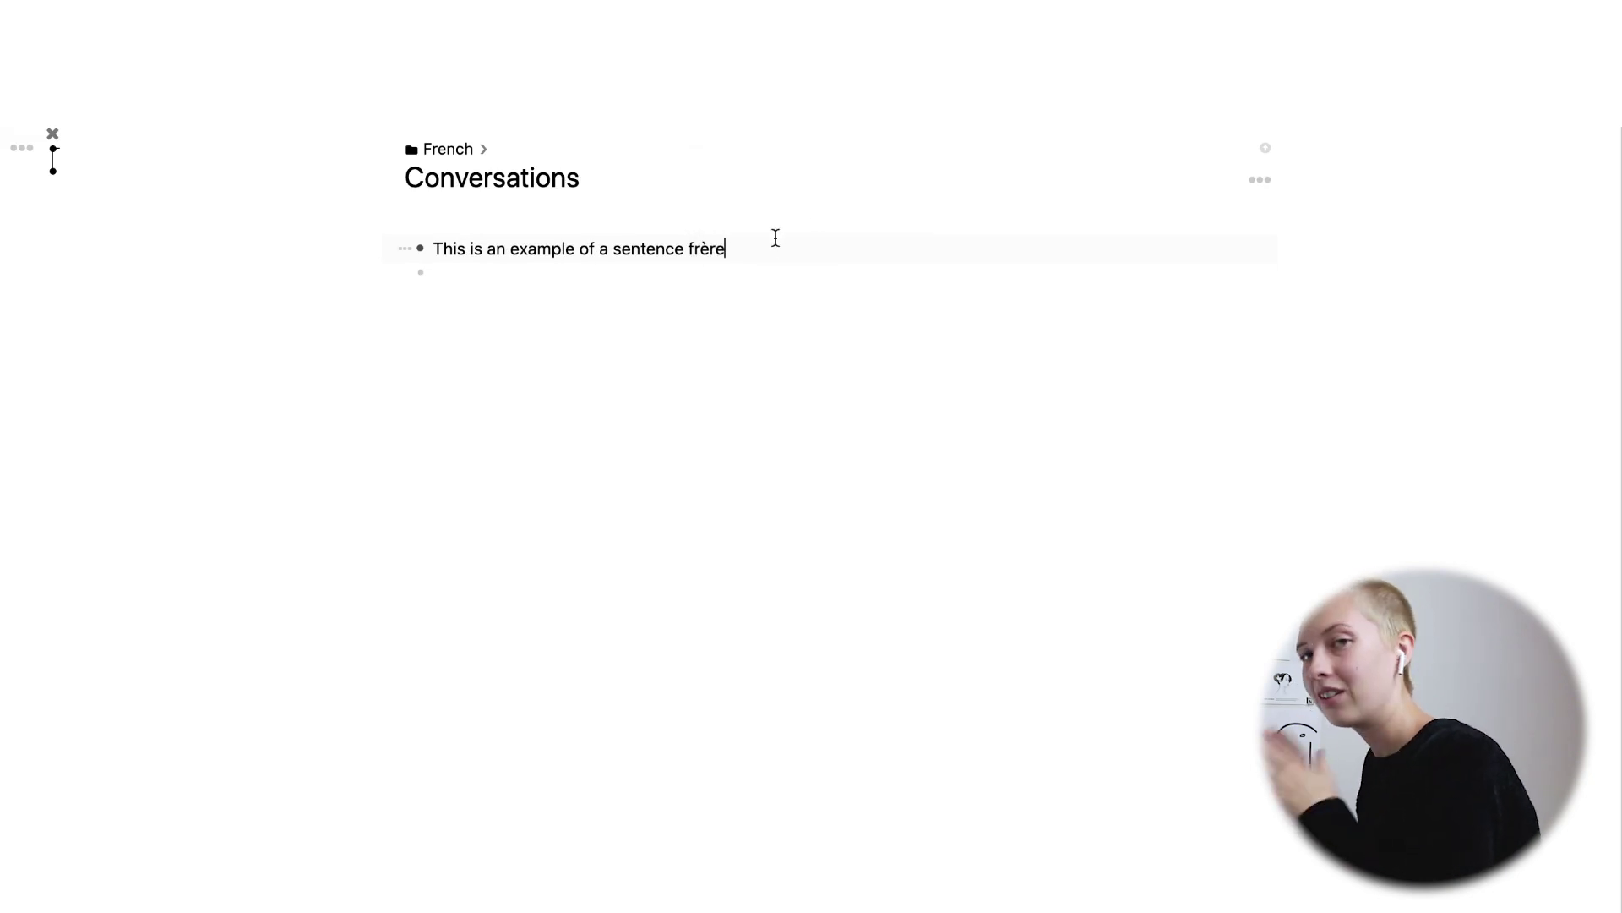
Try inserting the existing "Frère : brother" entry as a portal from the word frère, expand it, and undo the insertion.
drag(729, 256, 687, 249)
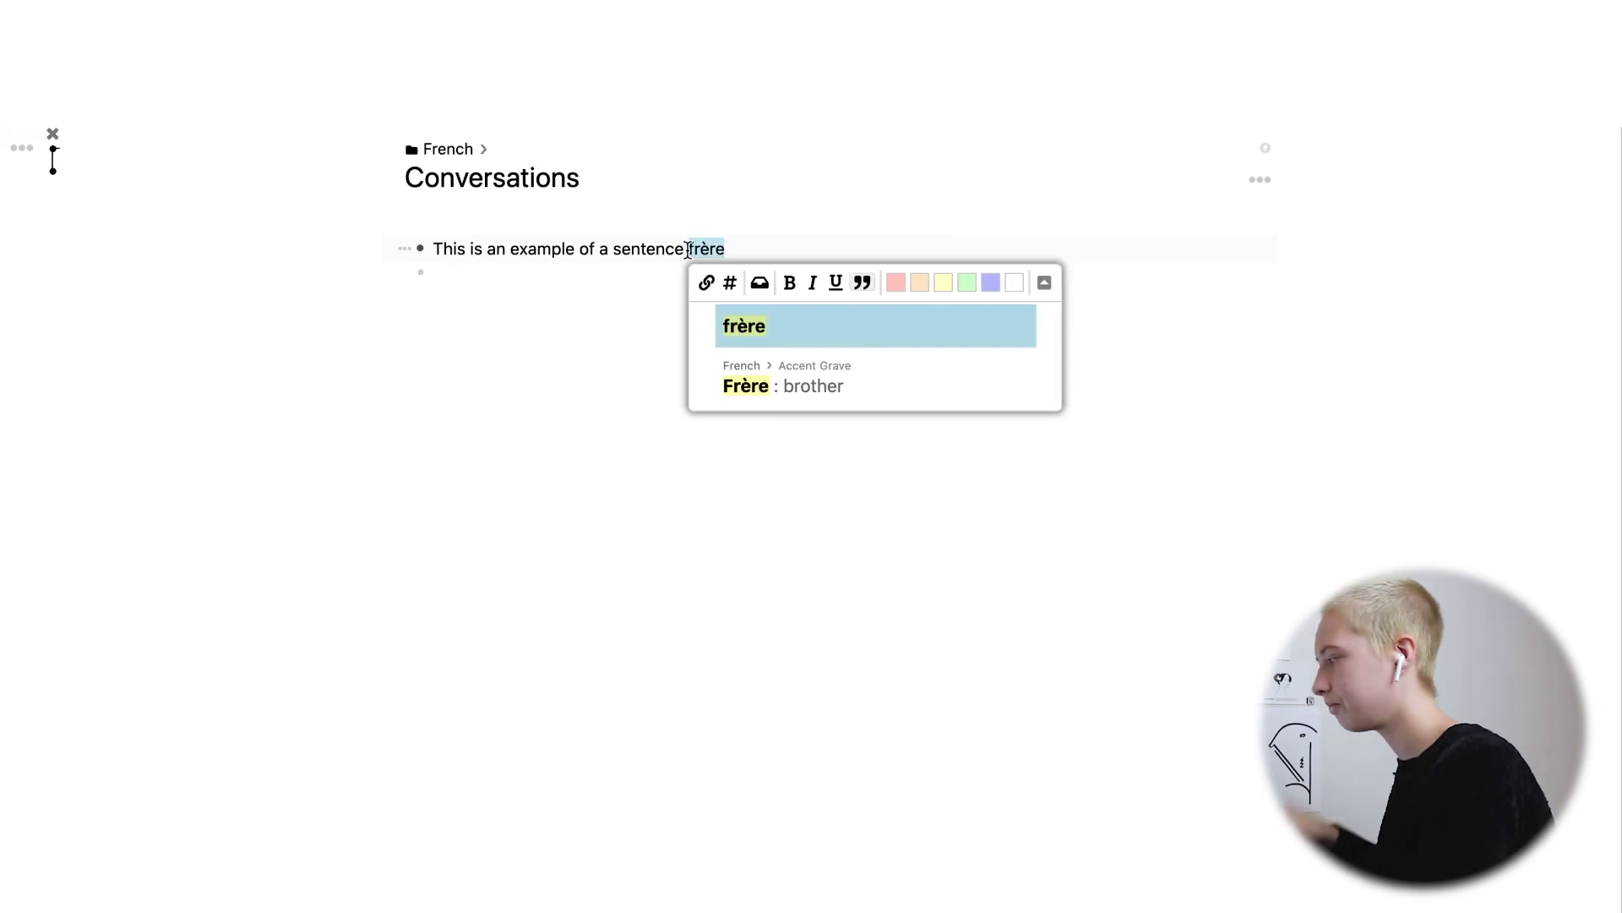
click(795, 398)
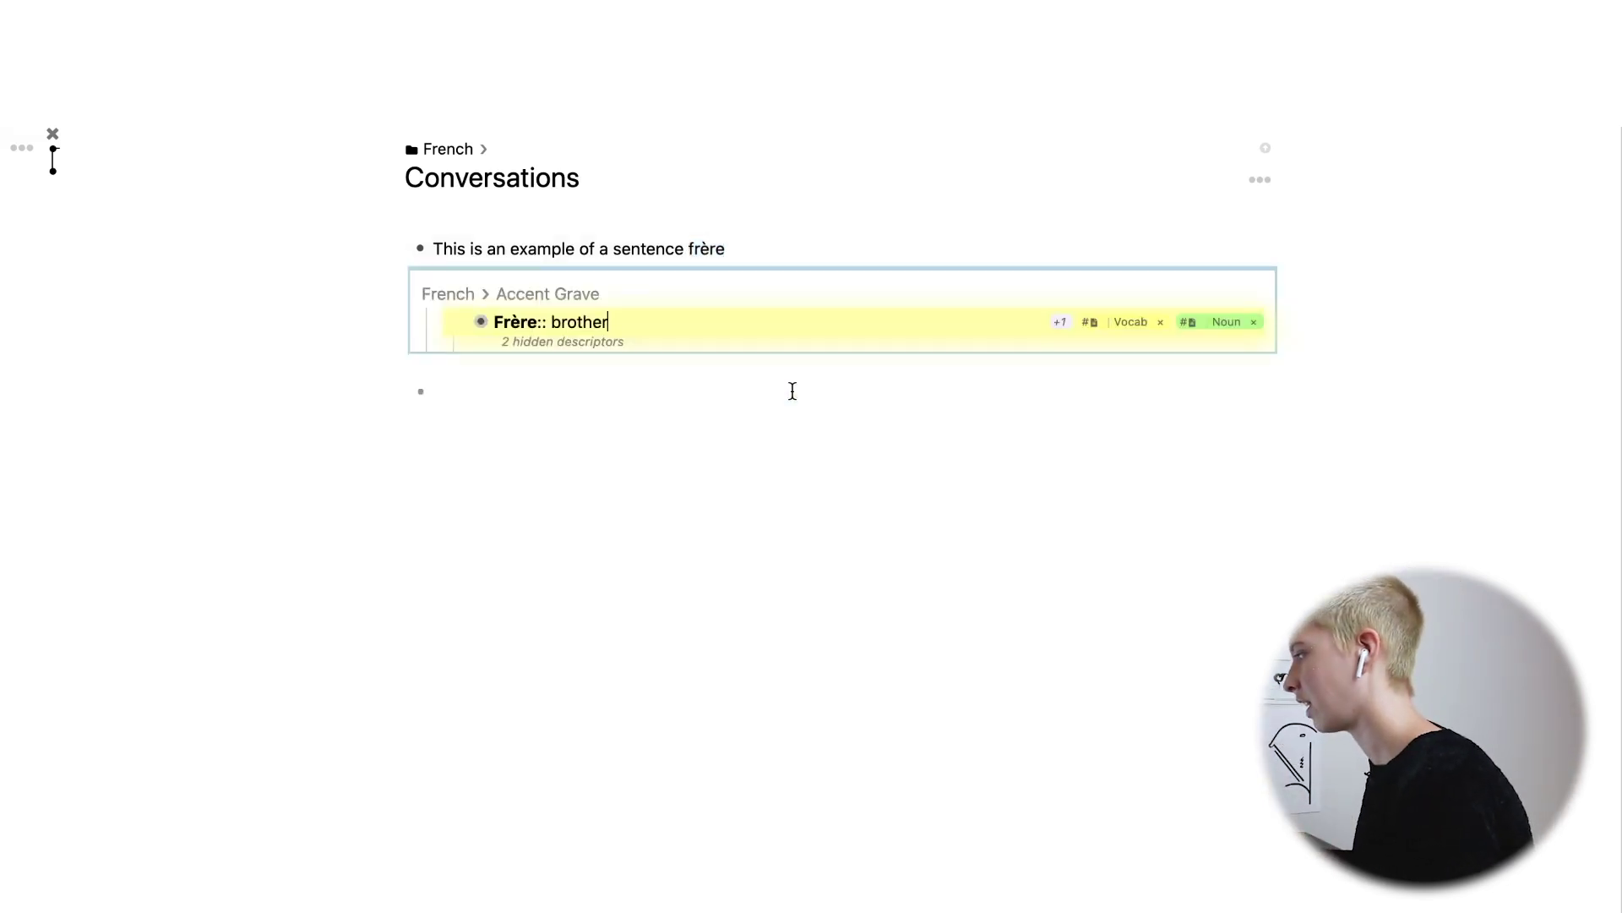
click(465, 323)
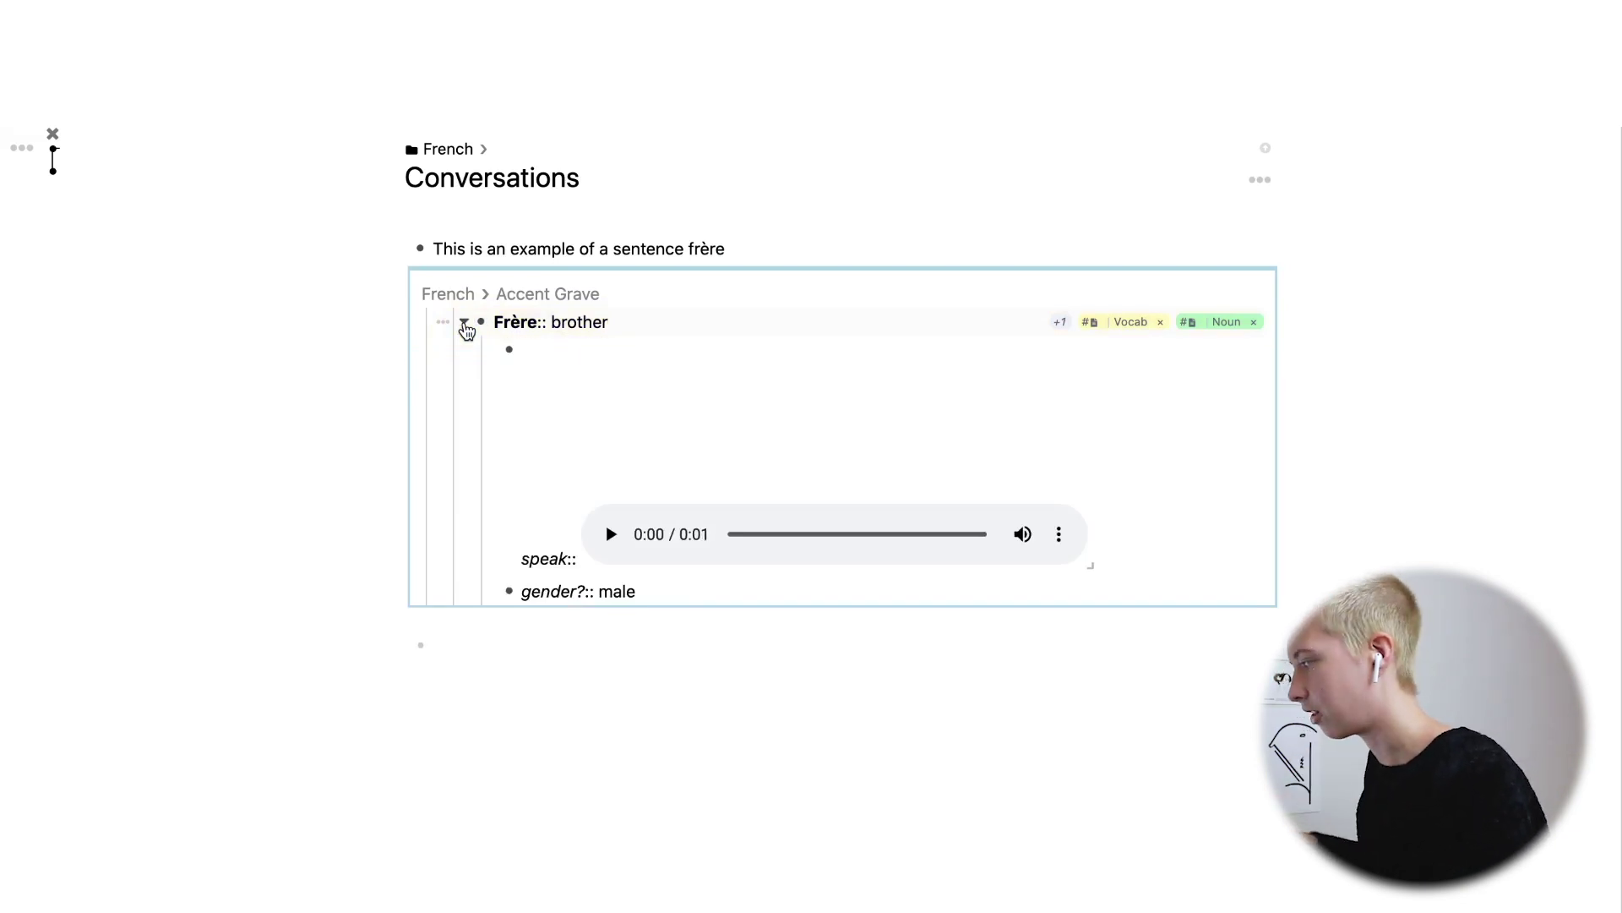
key(super+z)
key(super+z)
key(super+z)
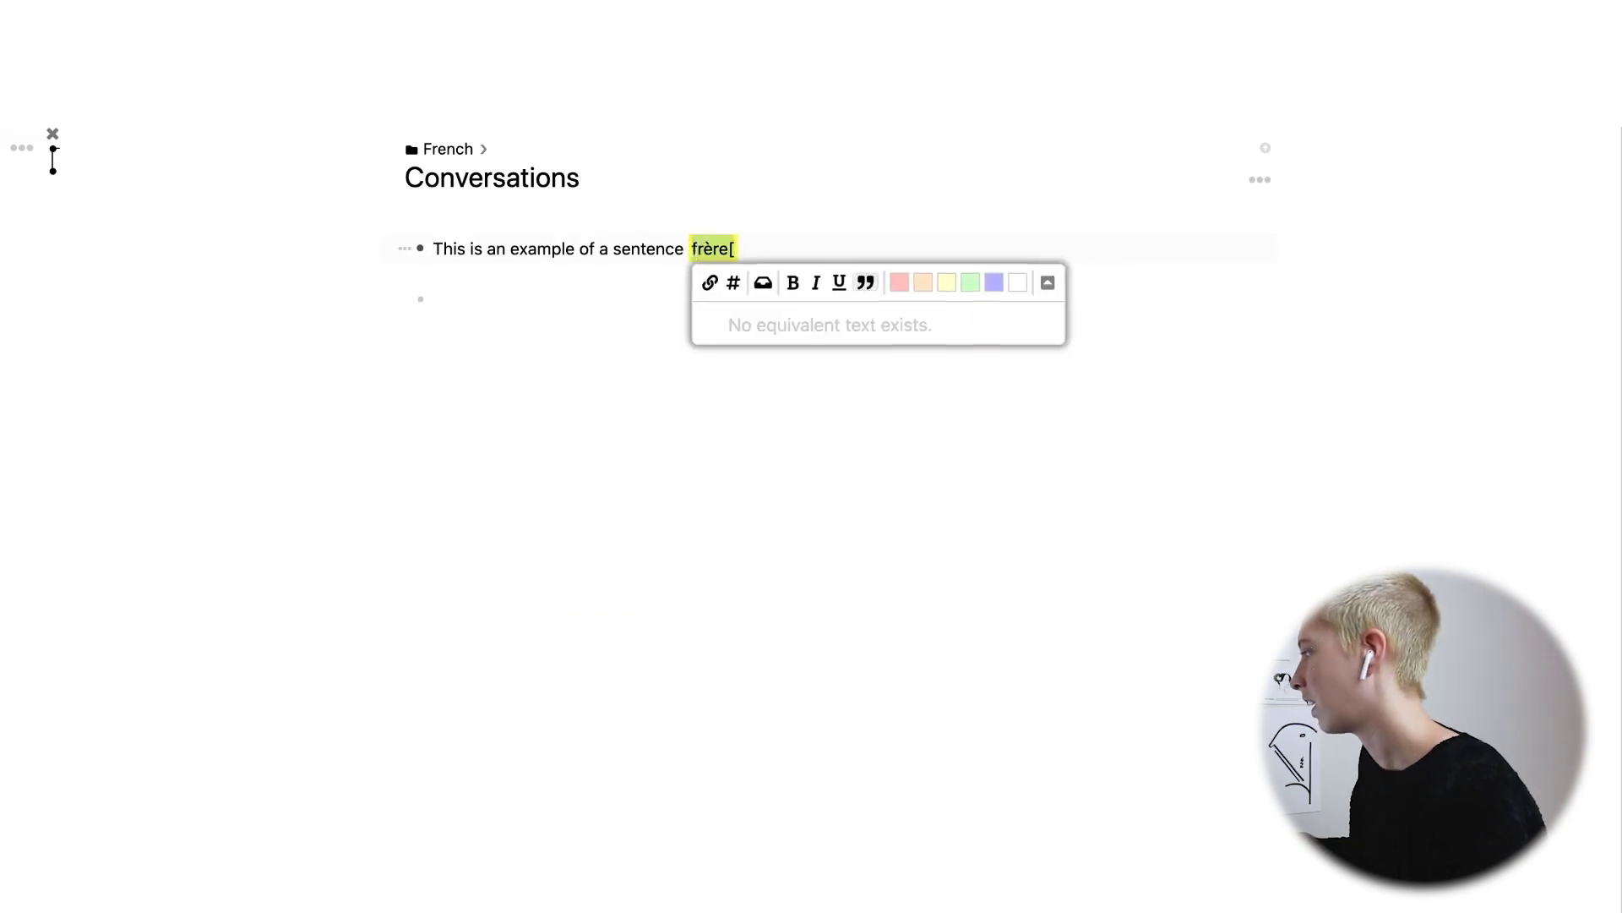
Replace the plain word frère with an inline reference to the existing "Frère : brother" entry under Accent Grave.
text([[)
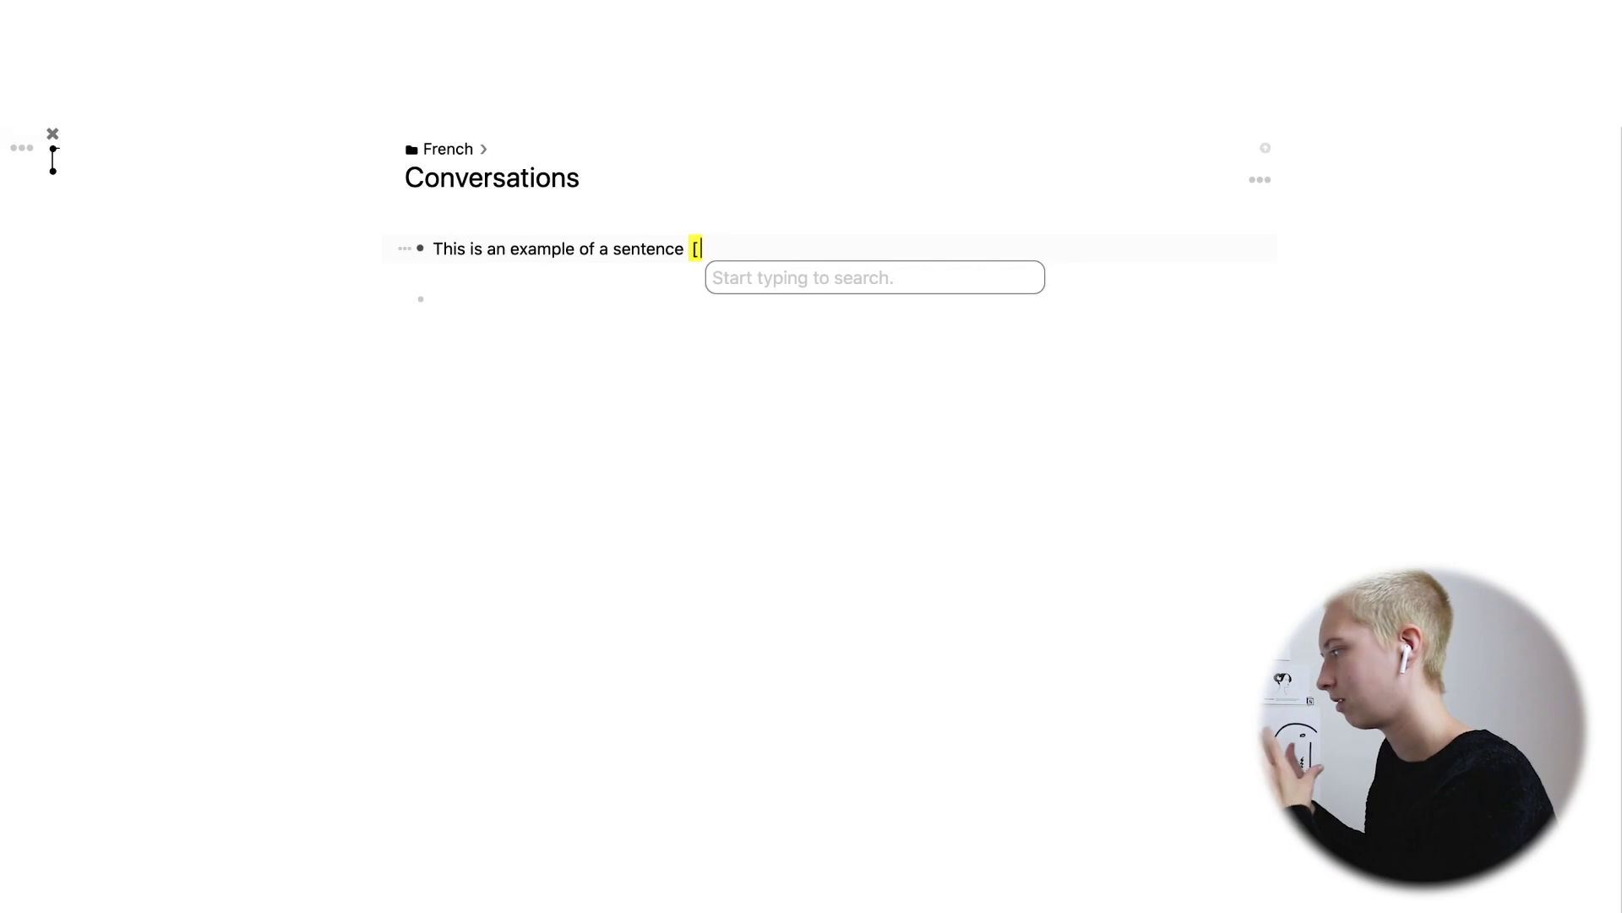
text(fre)
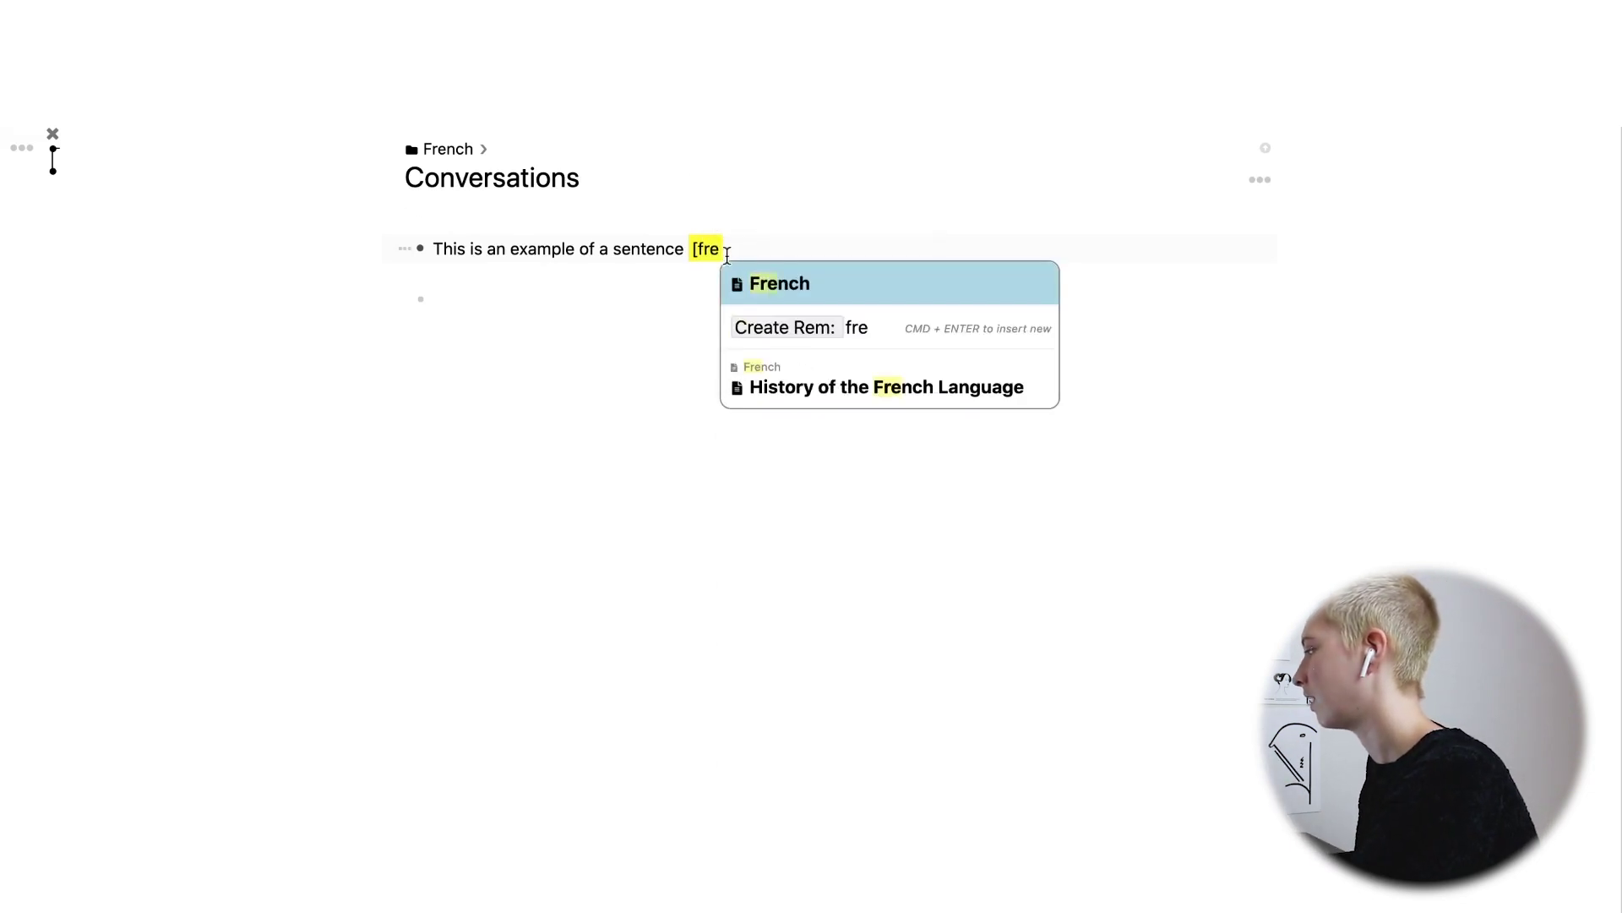
click(725, 176)
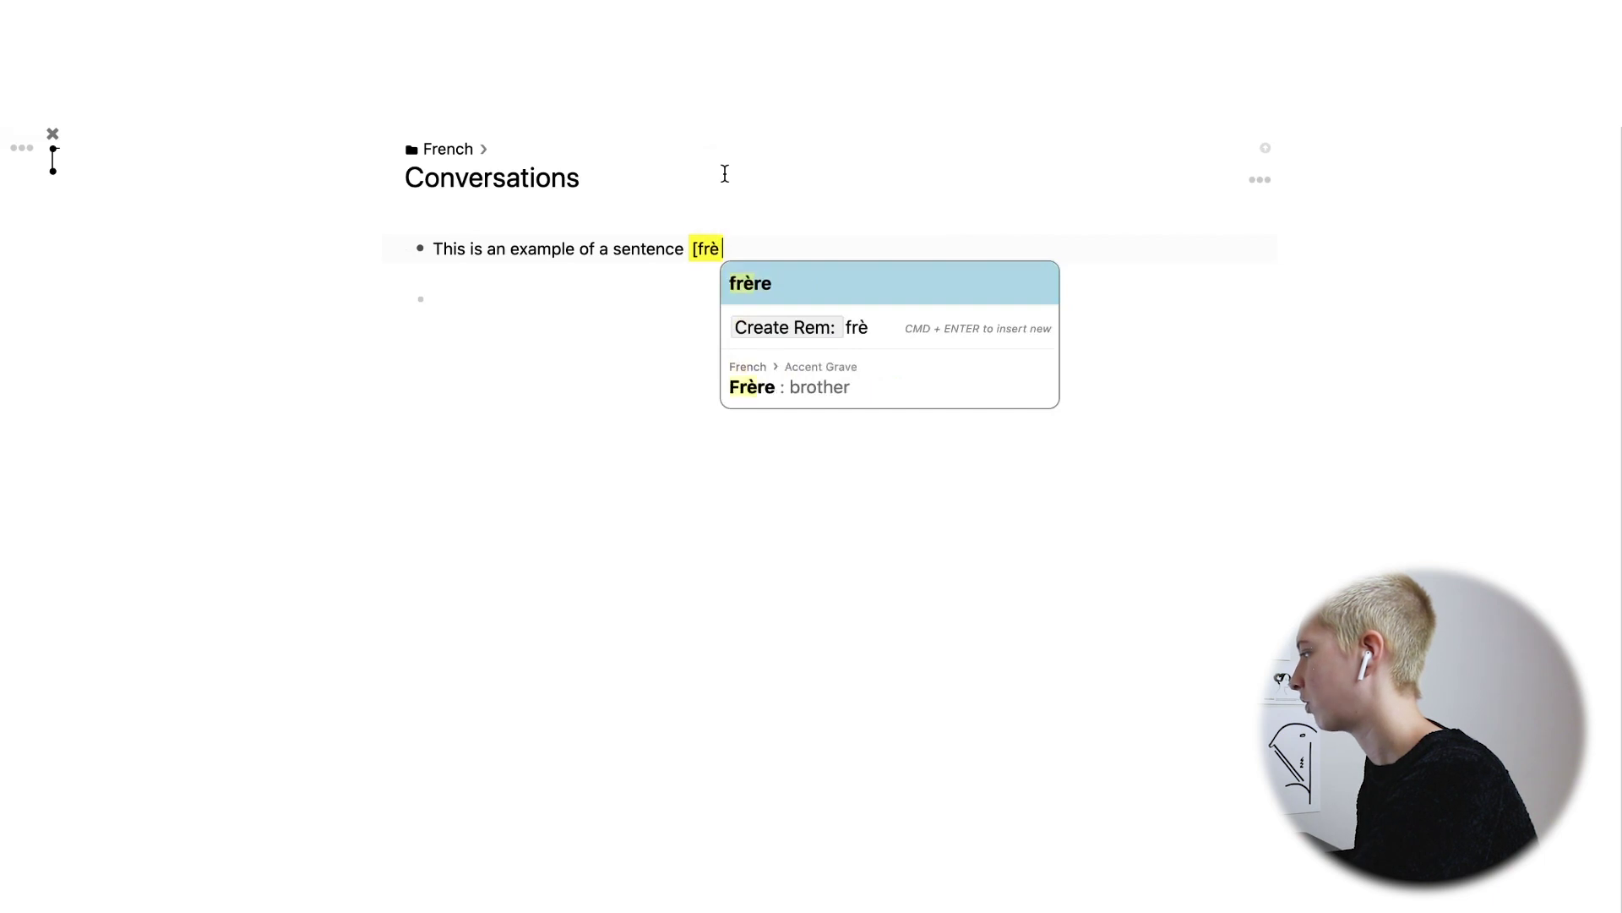
click(809, 394)
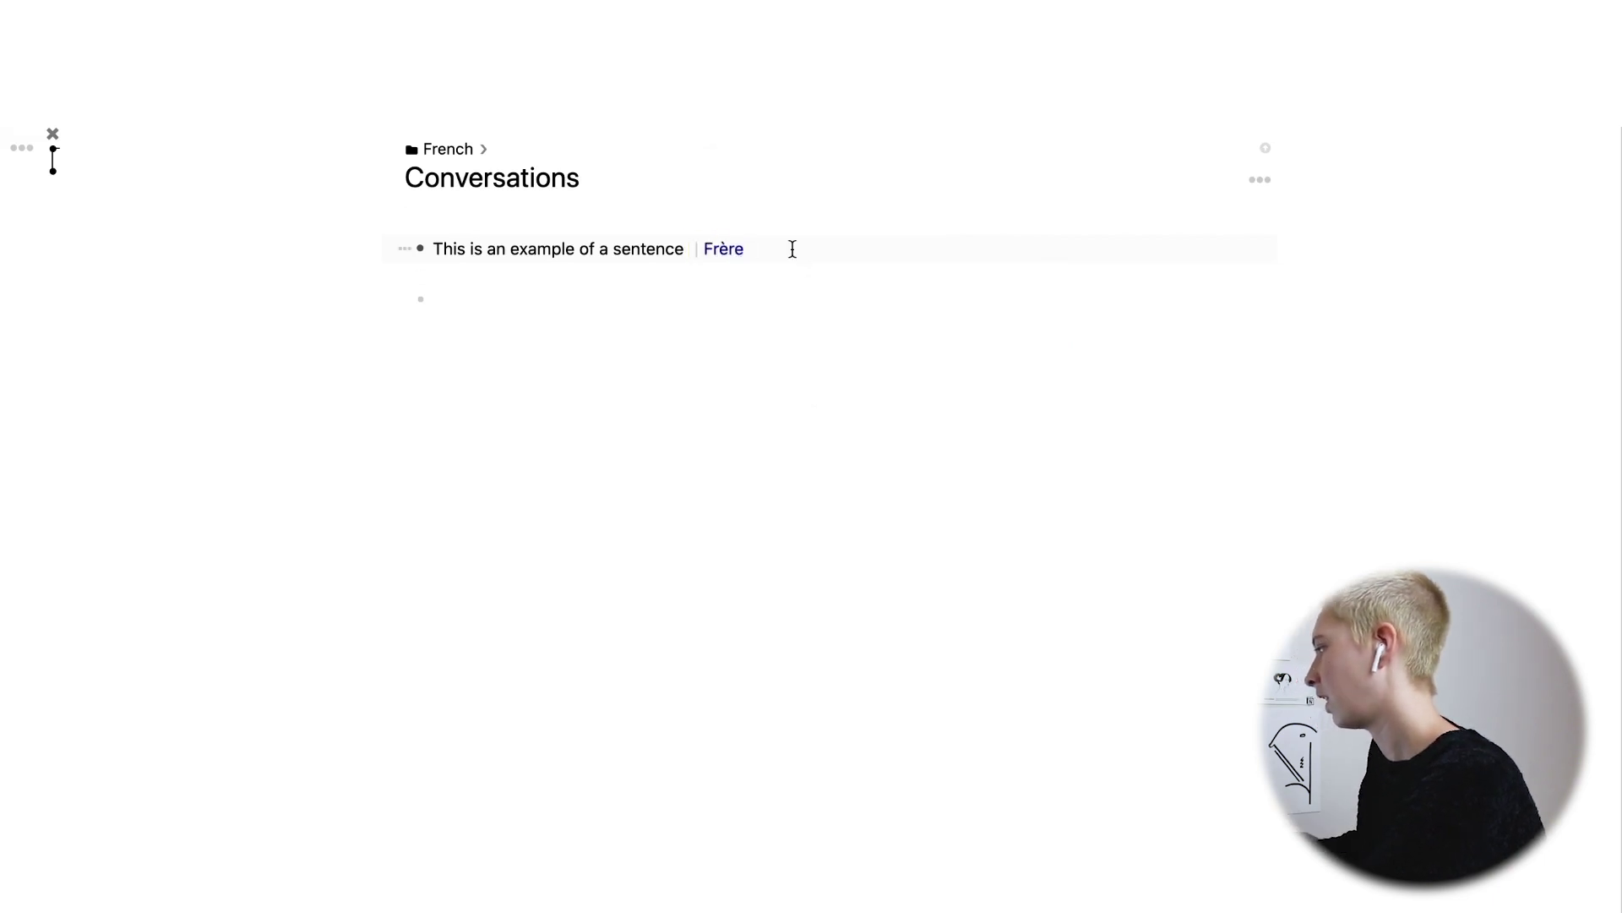
Finish the line with "the rest of the sentence", view the referenced Frère page, and return to Conversations.
text(the res)
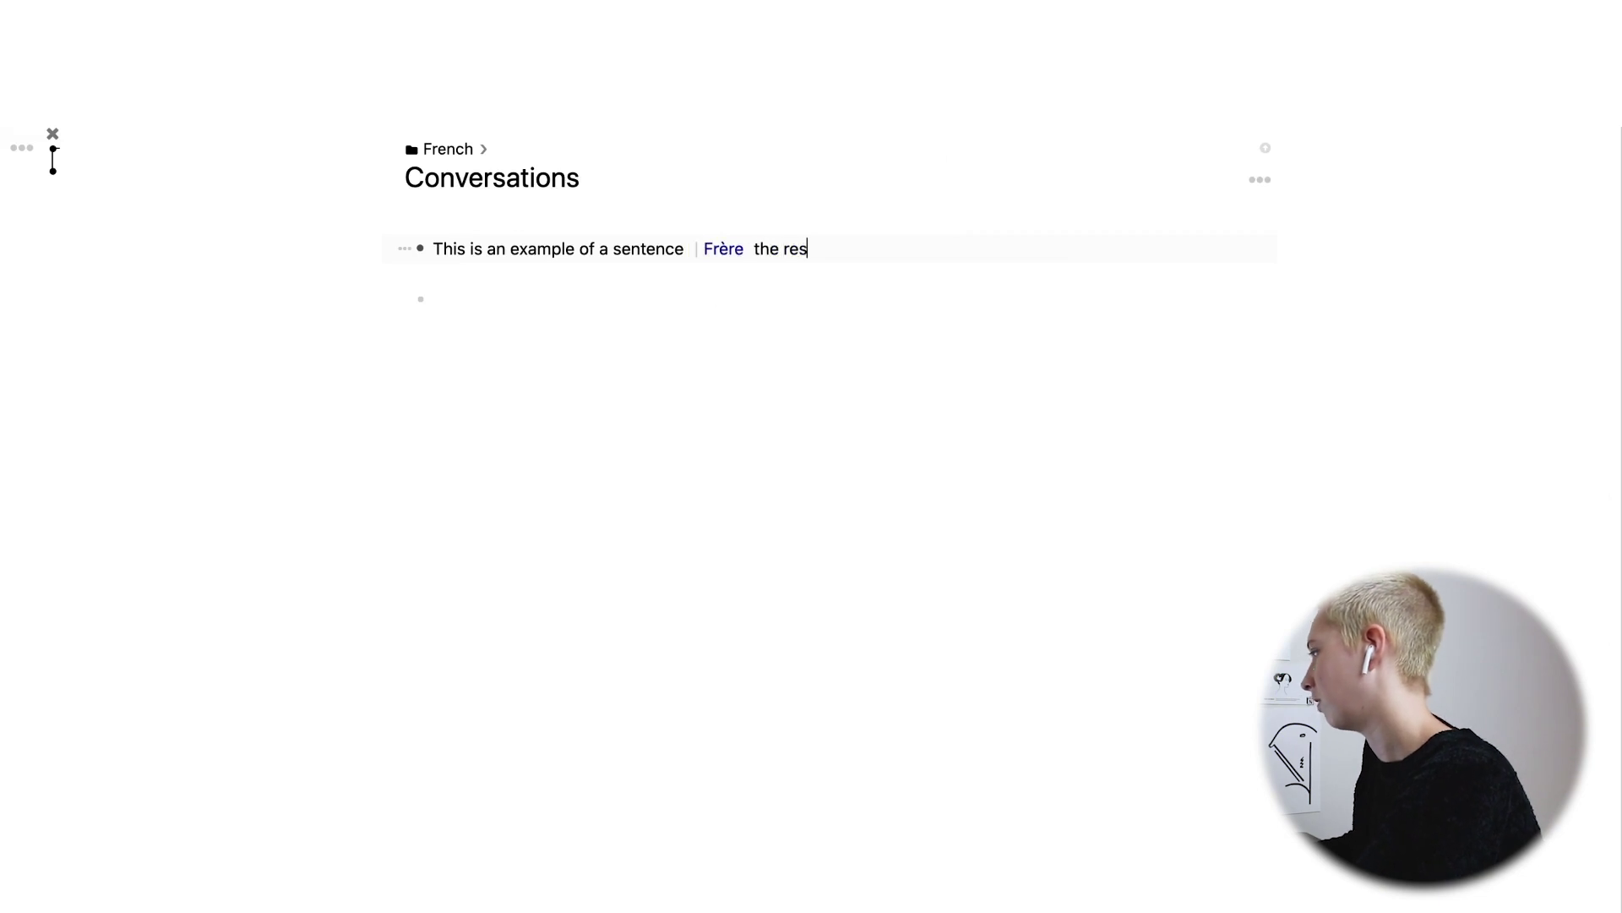
text(t of the sente)
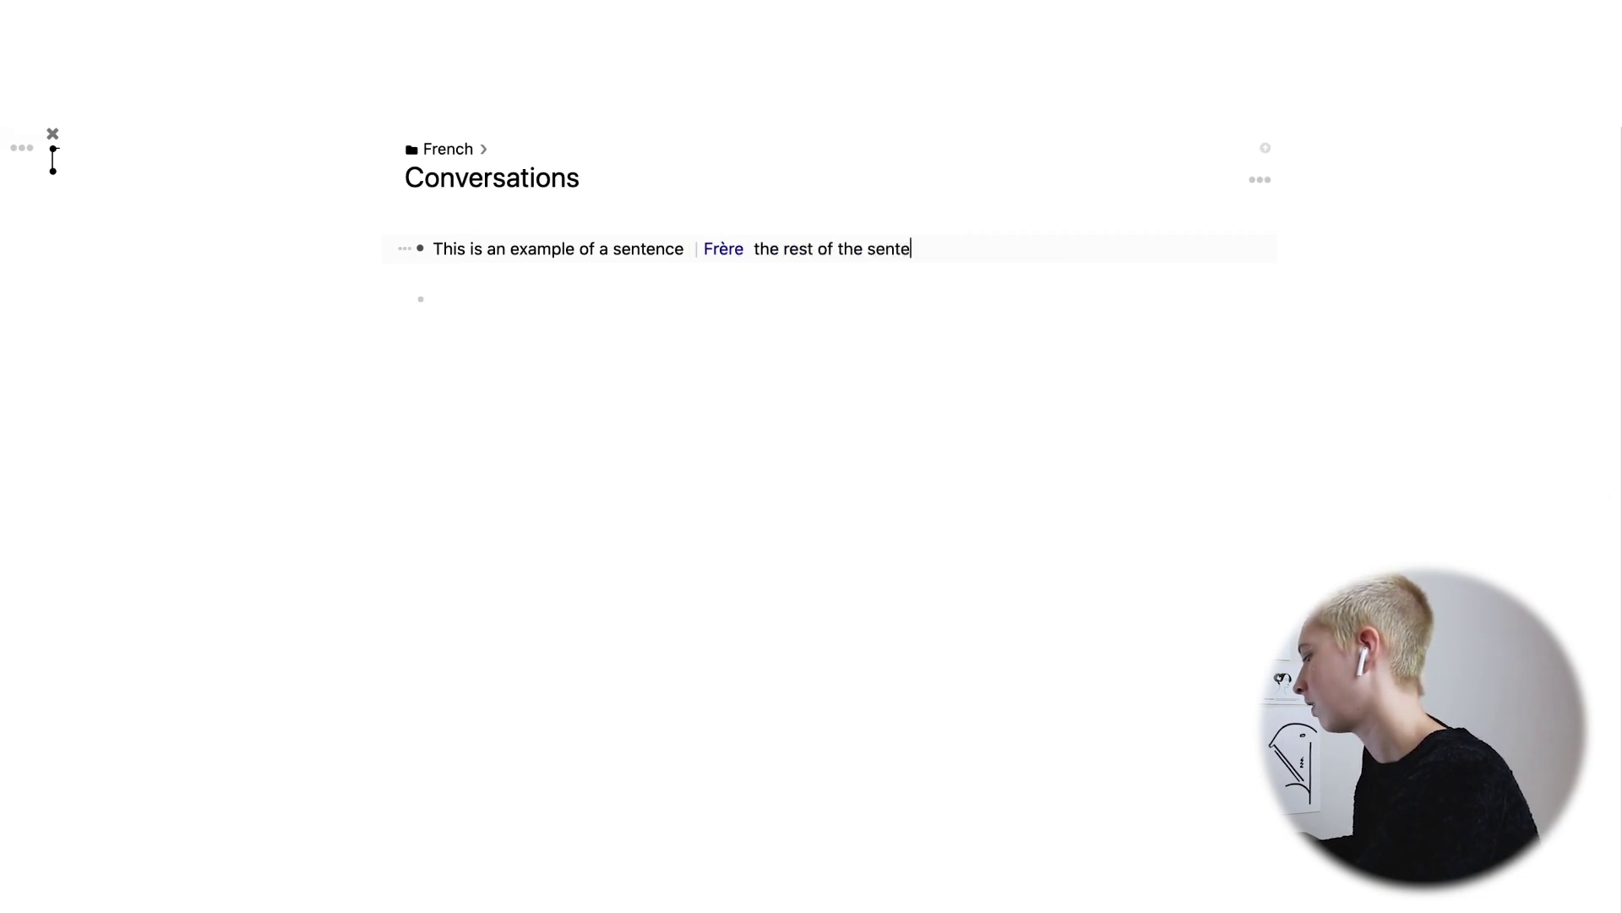
text(nce)
click(723, 251)
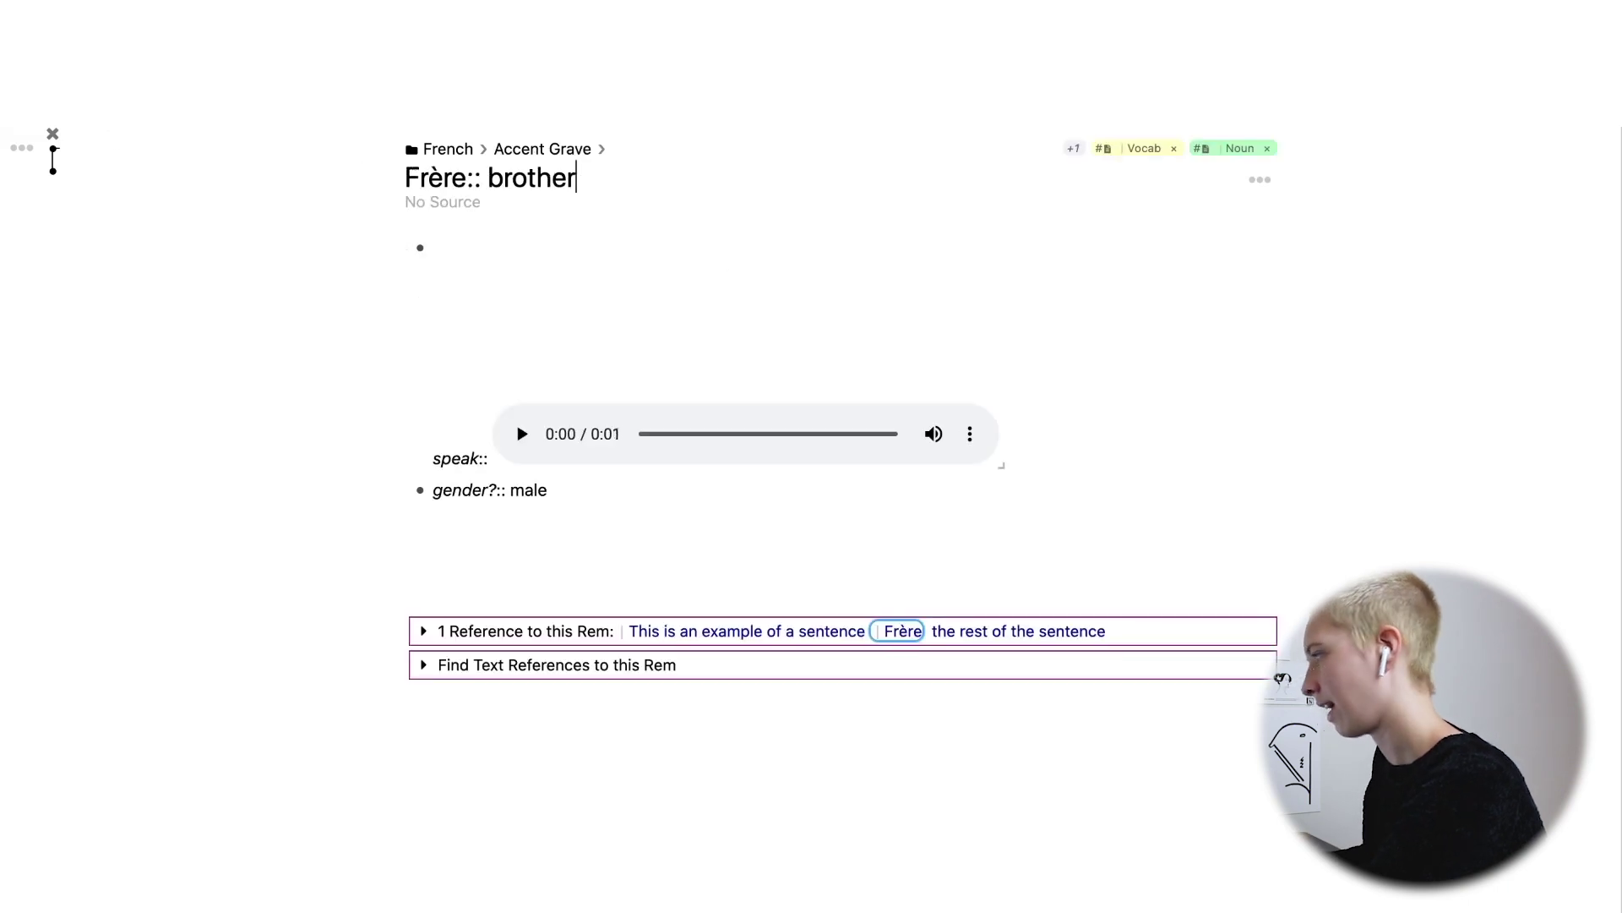
key(super+bracketleft)
Delete the whole example sentence from the Conversations document.
drag(972, 253, 525, 250)
key(BackSpace)
key(BackSpace)
key(BackSpace)
key(BackSpace)
key(BackSpace)
key(BackSpace)
key(BackSpace)
key(BackSpace)
key(BackSpace)
key(BackSpace)
key(BackSpace)
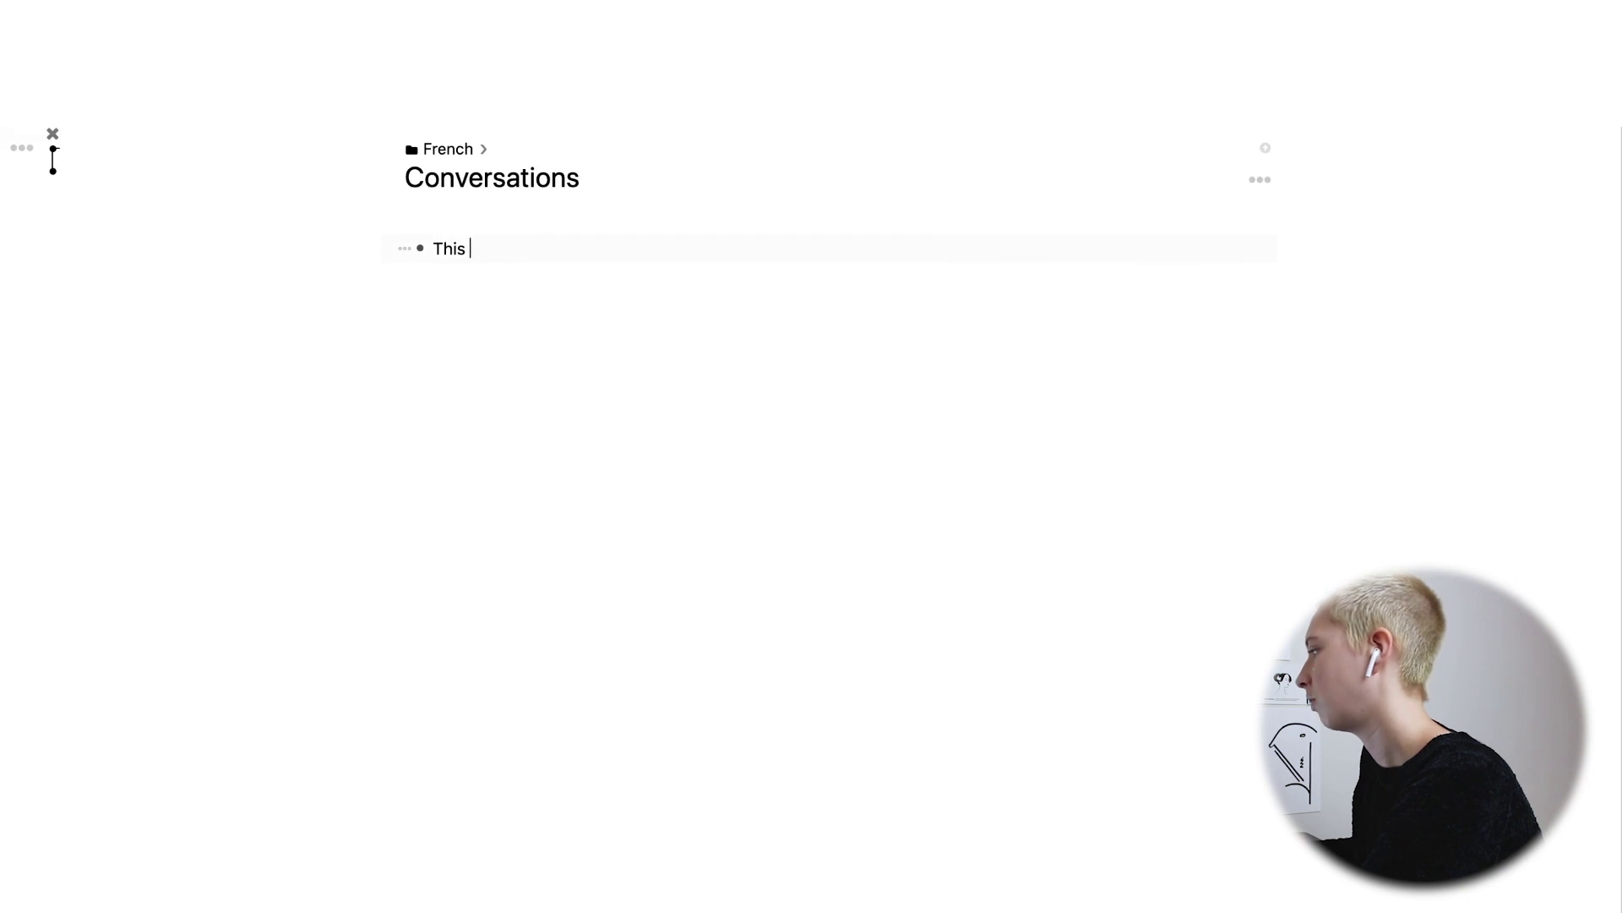
key(BackSpace)
key(BackSpace)
key(BackSpace)
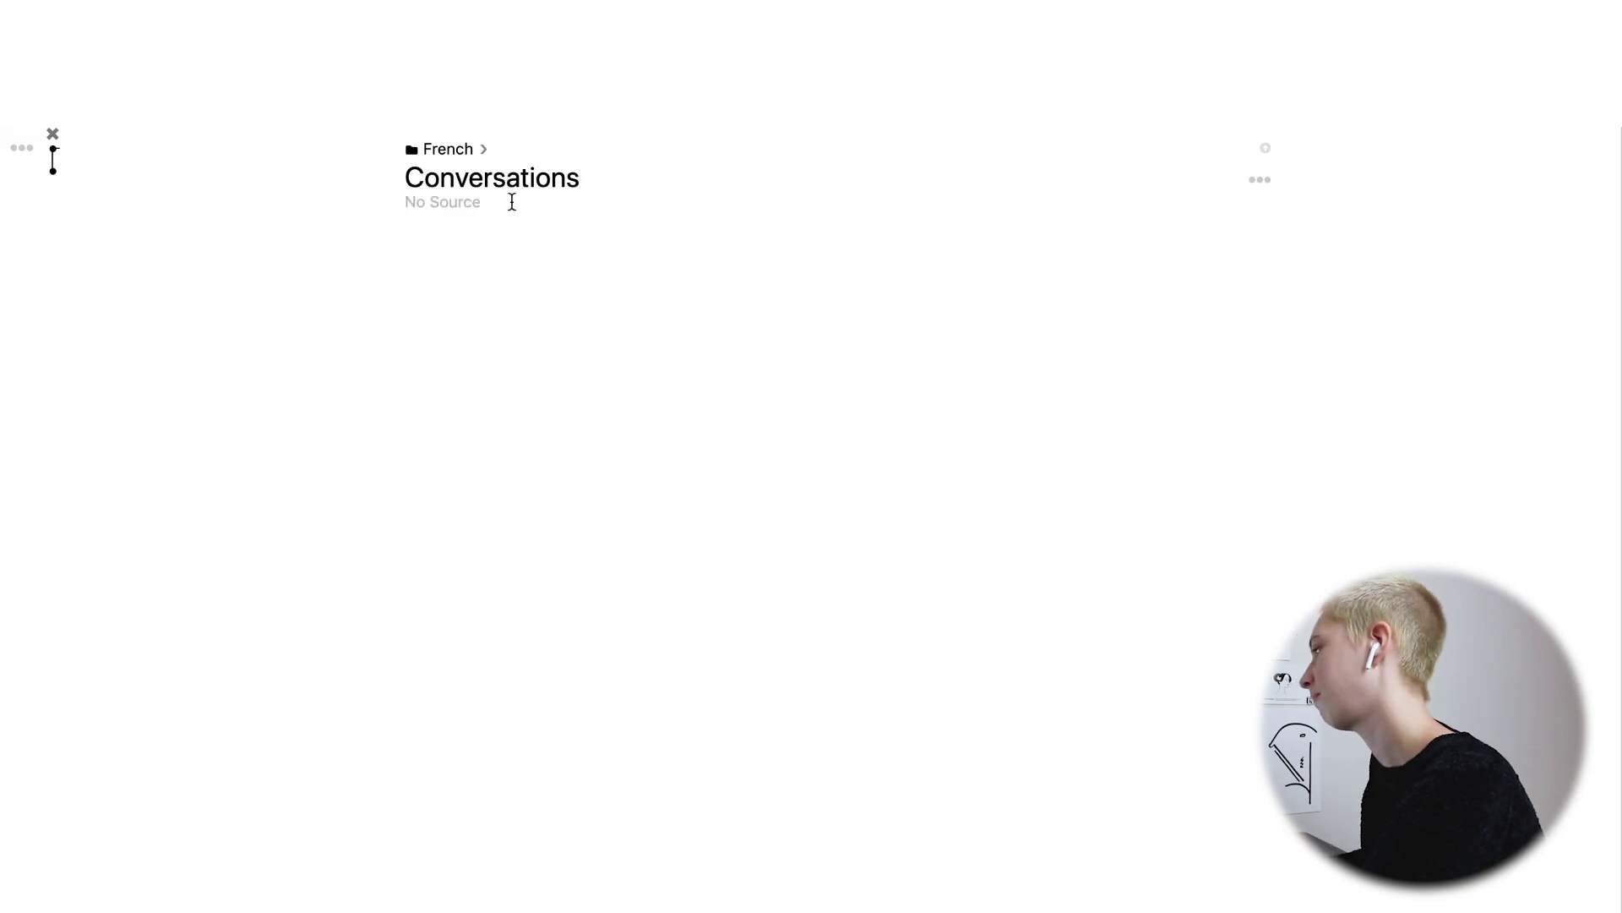
Go back to the French document, switch to Notion's French Library, and look through the word boards down to Sentences.
click(459, 155)
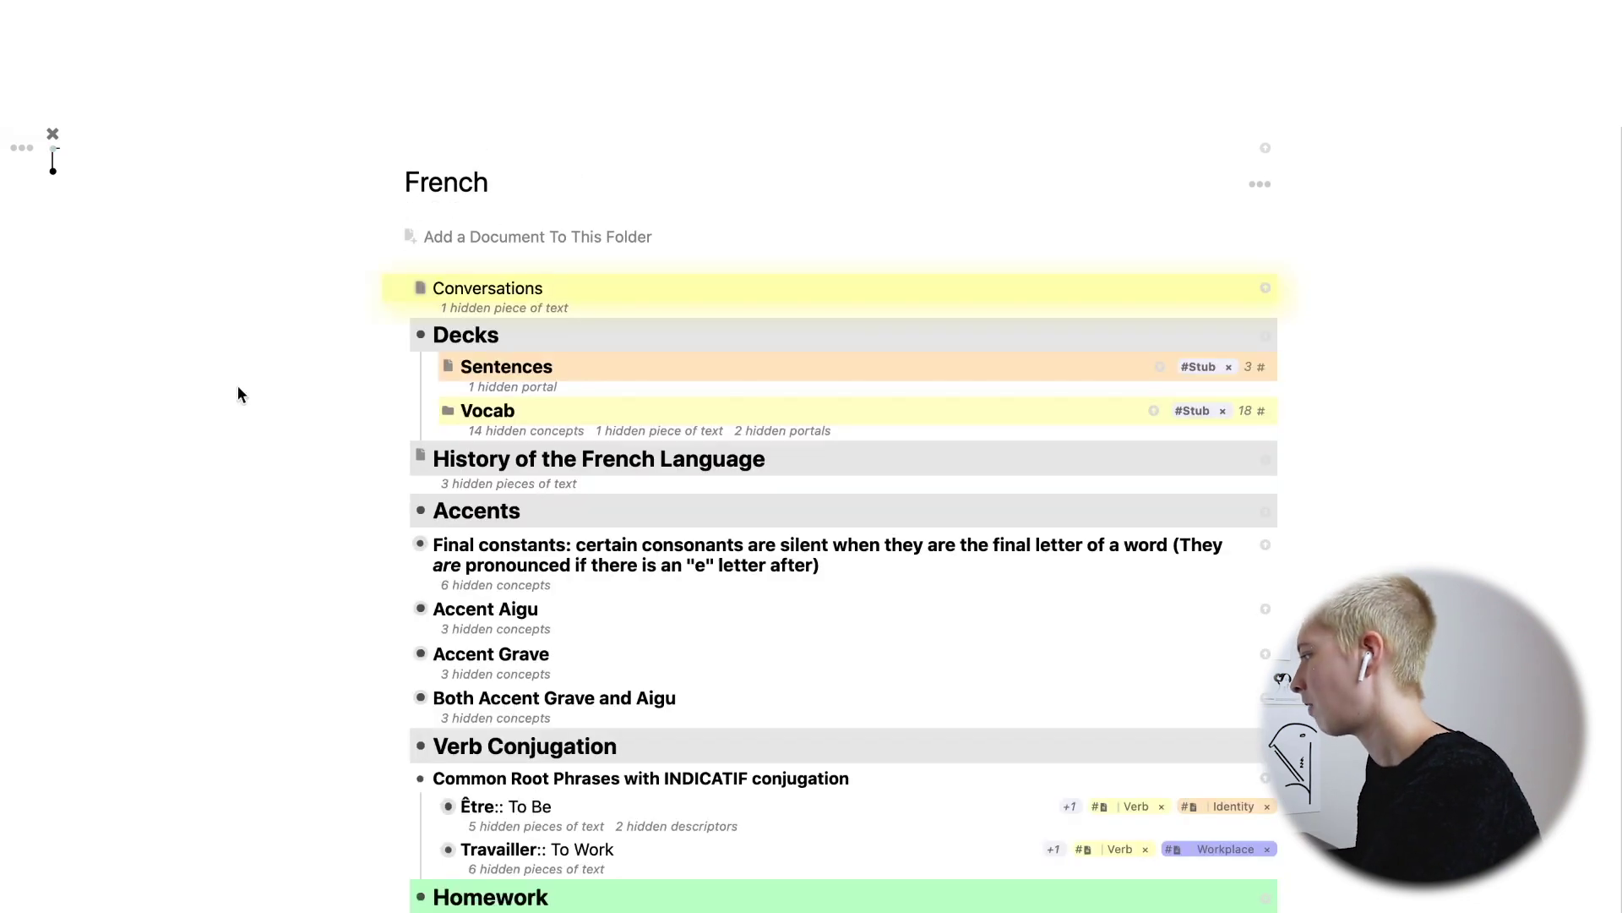
scroll(306, 435, down, 4)
scroll(306, 434, up, 1)
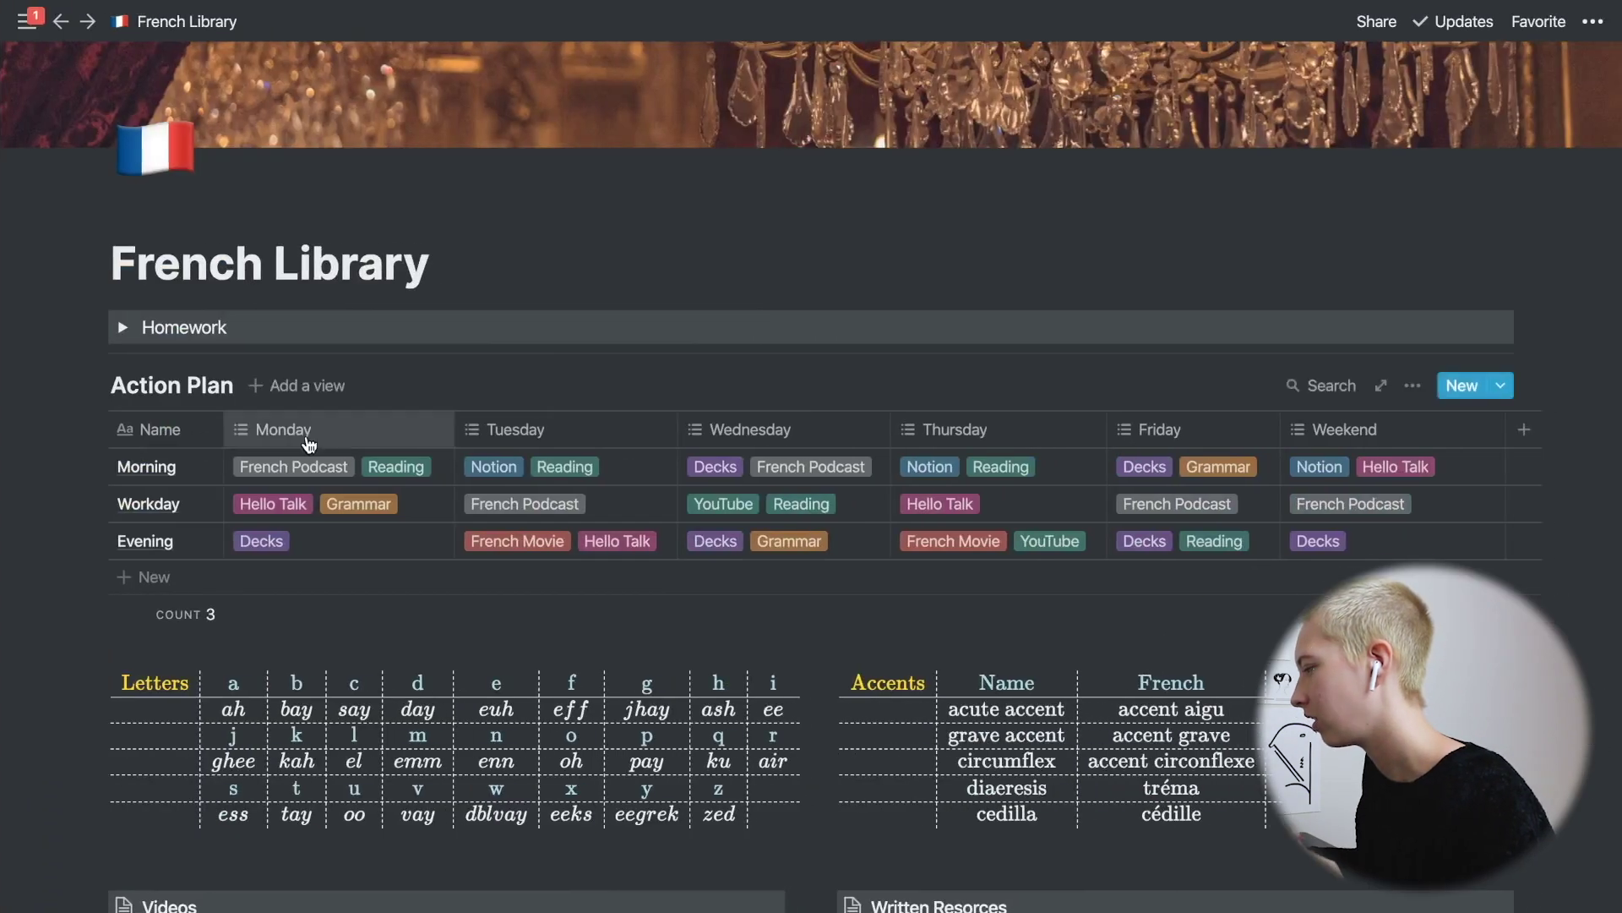
scroll(308, 443, down, 10)
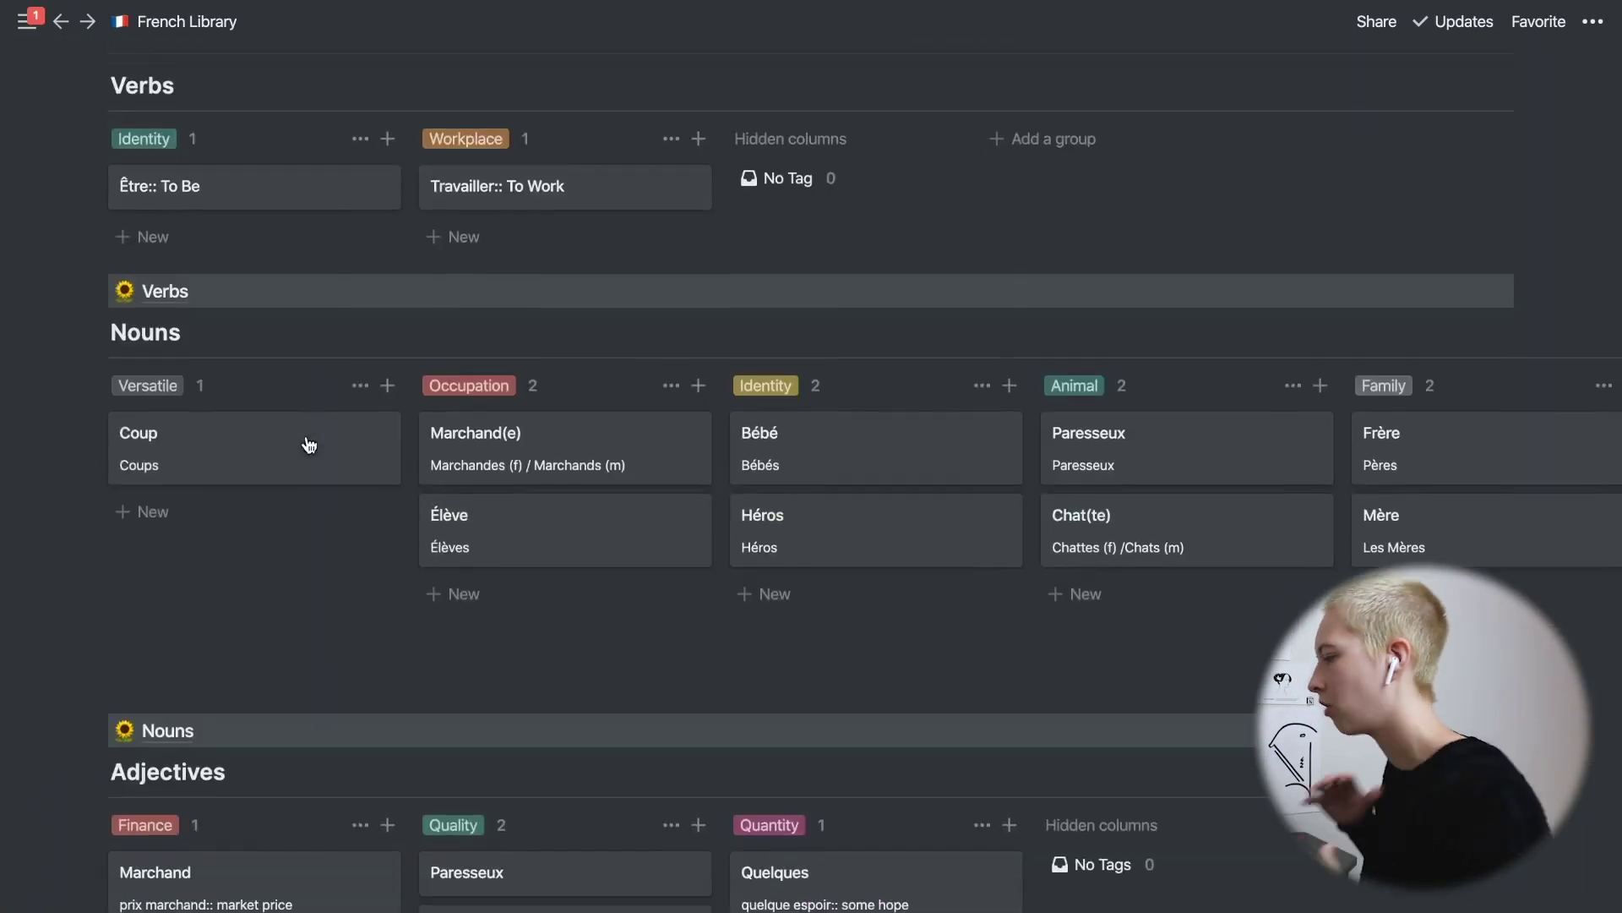
scroll(309, 444, down, 12)
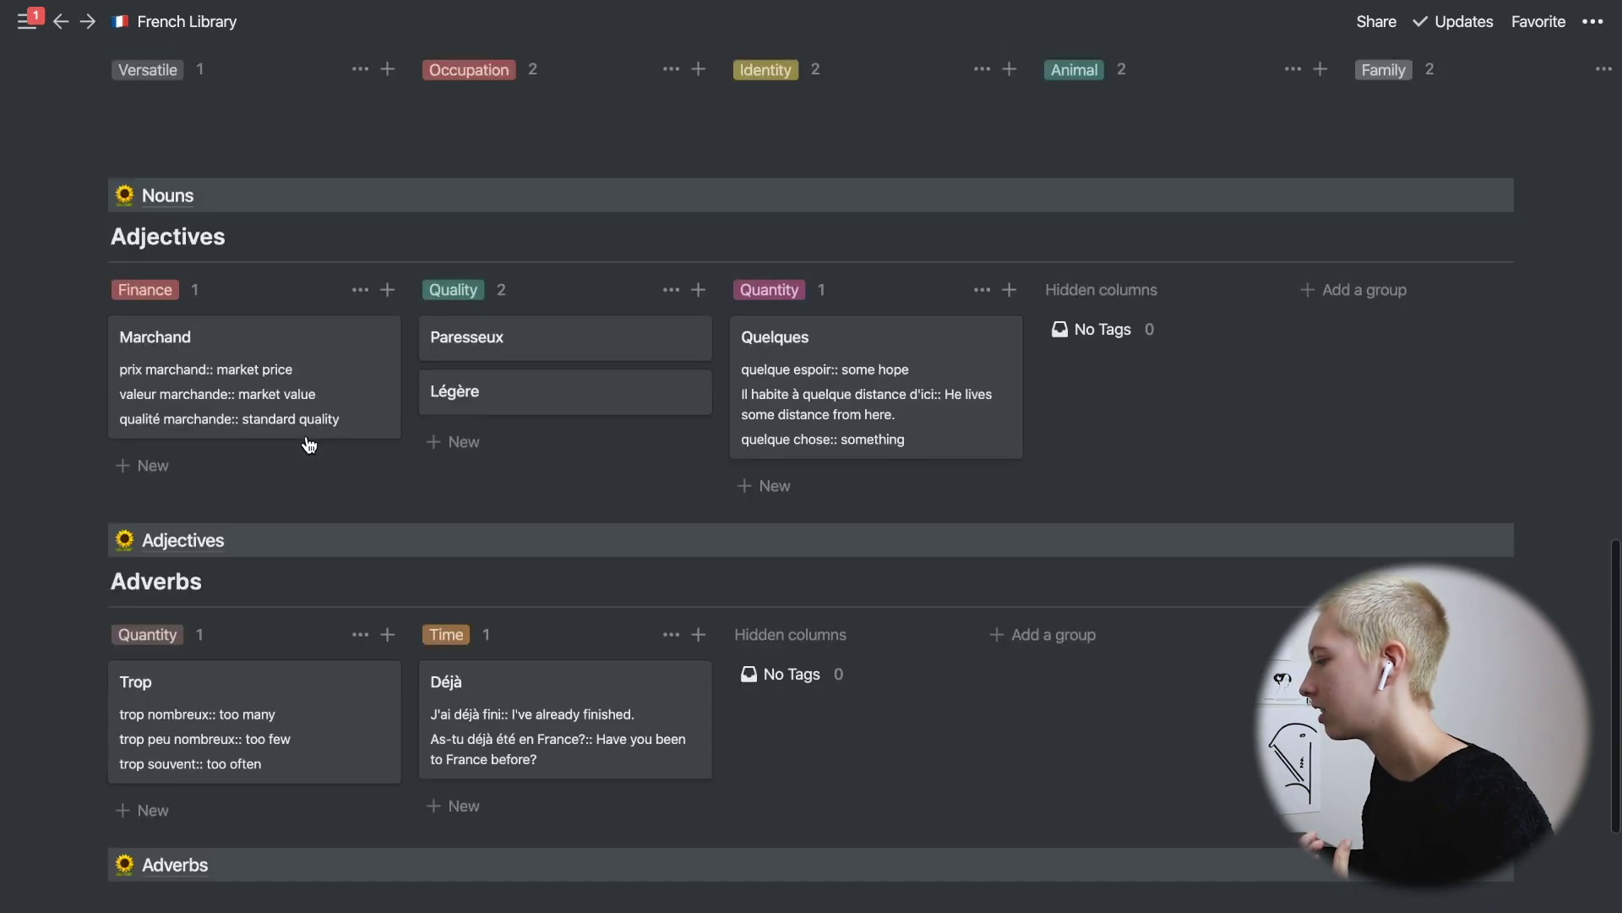
scroll(308, 444, down, 1)
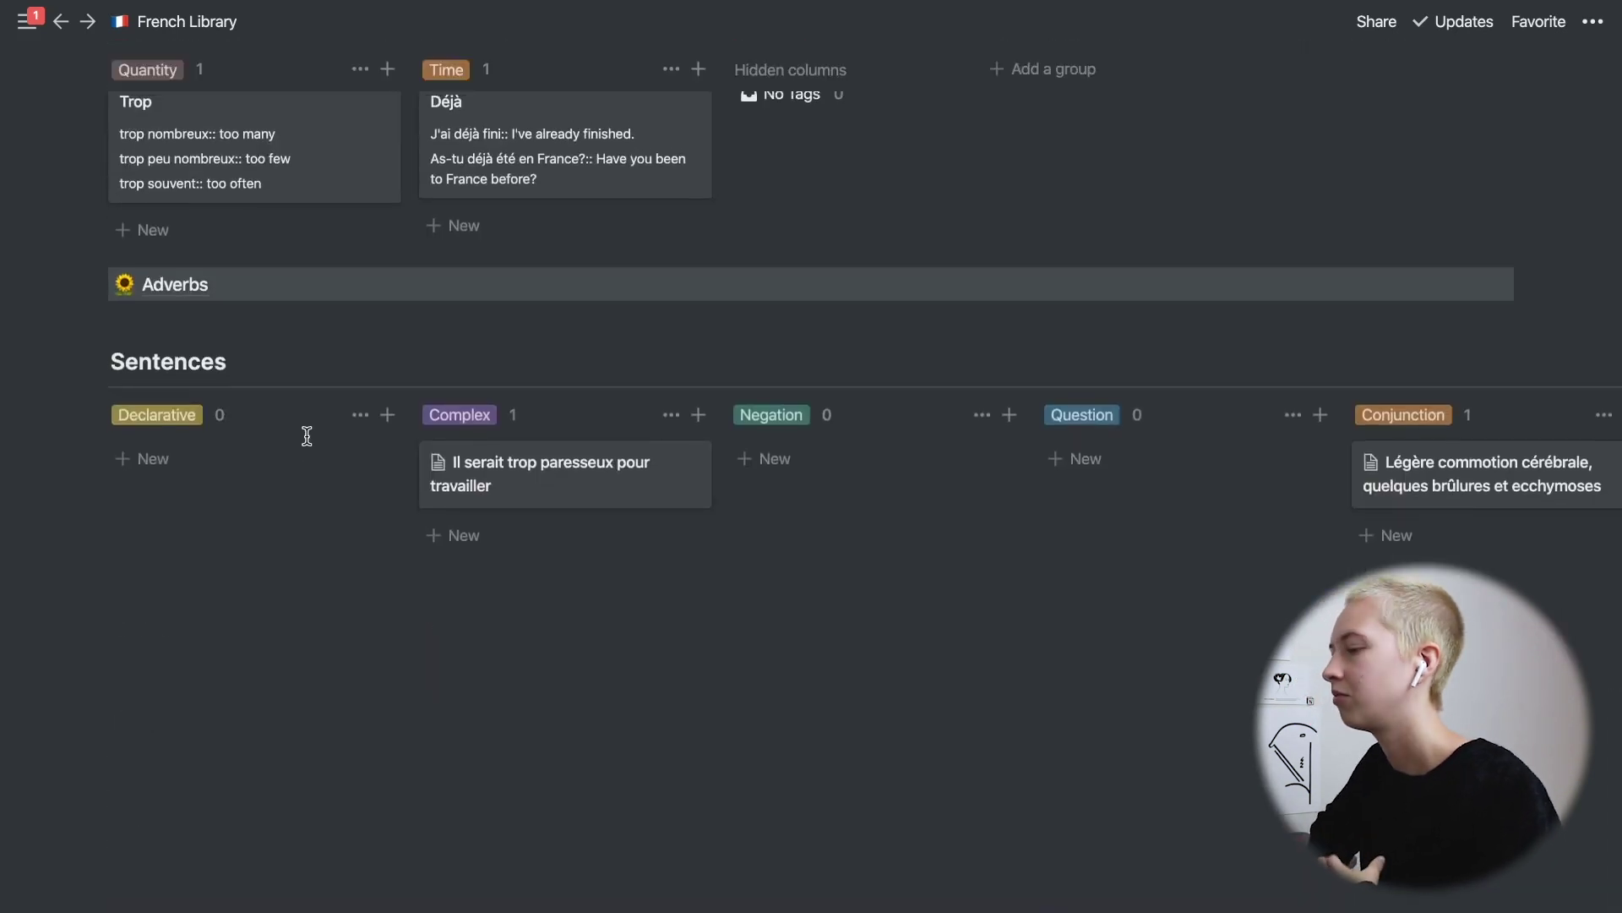